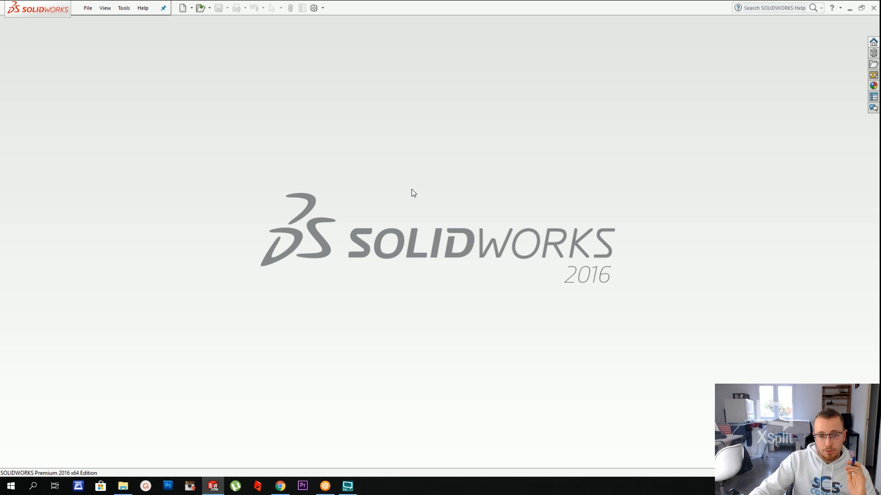
Switch to Chrome to view the search results for the SOLIDWORKS student edition price, and return to SOLIDWORKS
click(280, 485)
drag(284, 210, 263, 224)
click(303, 215)
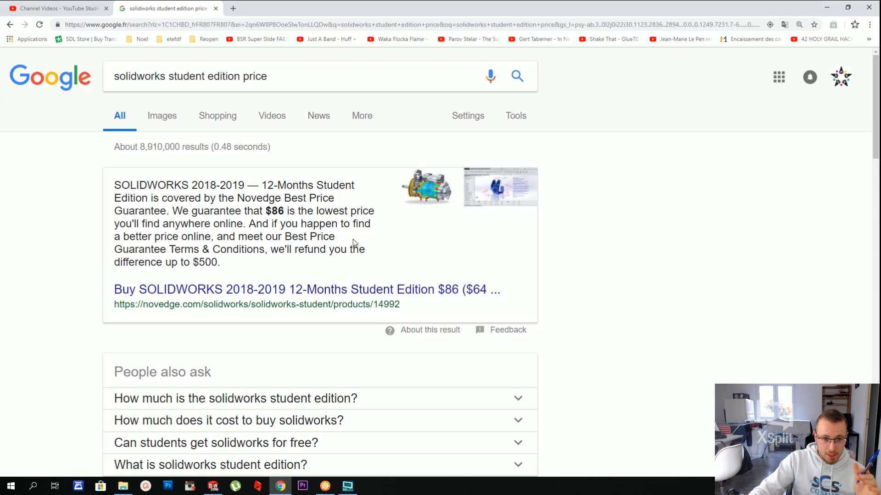
click(823, 7)
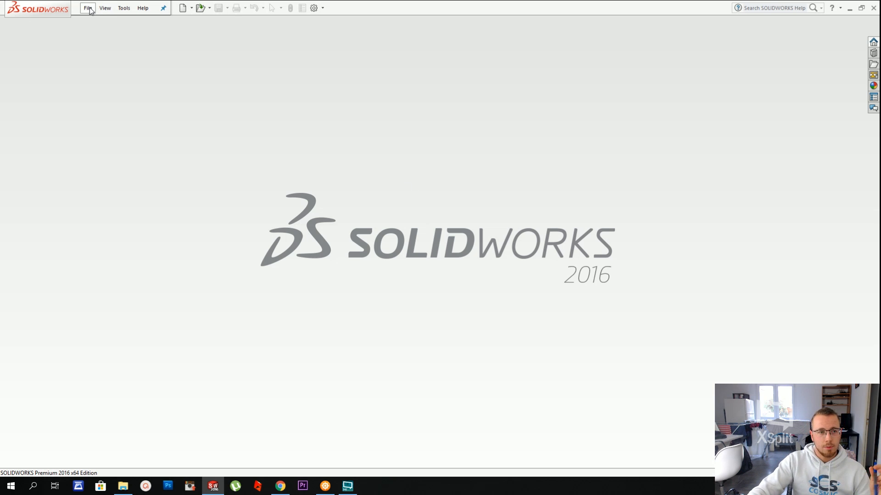
Create a new part document
click(105, 7)
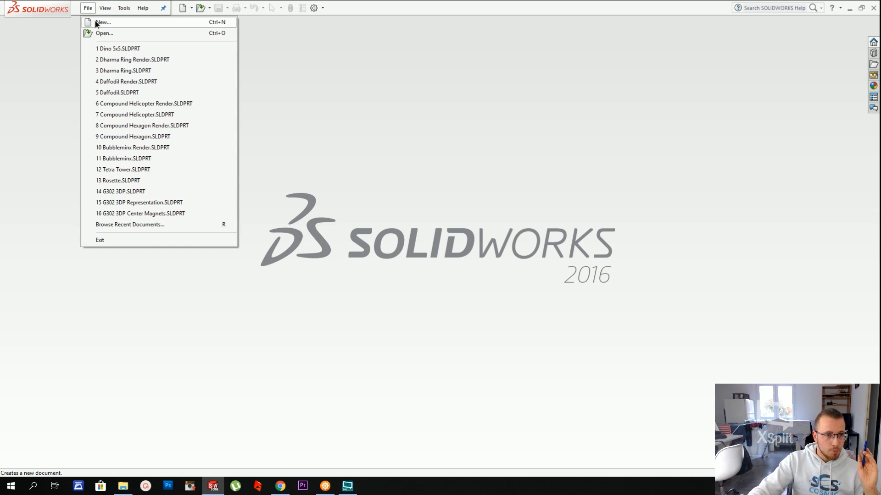
click(97, 21)
click(357, 355)
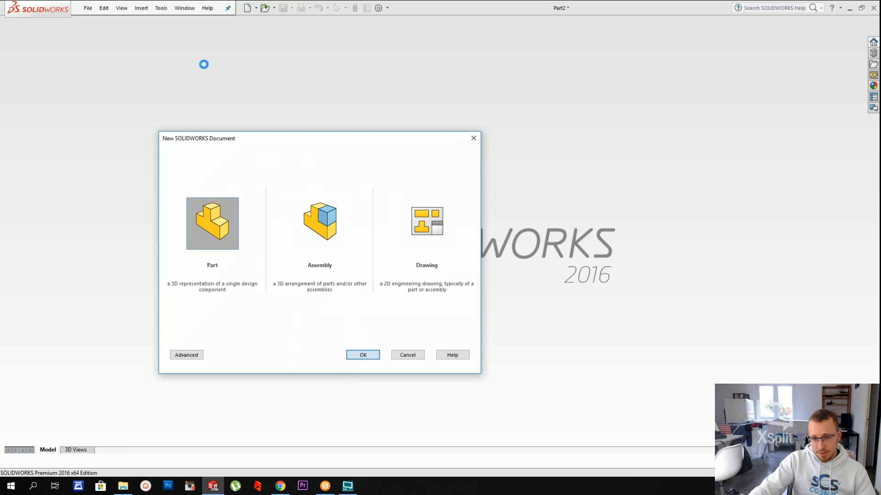
Begin saving the part under a new name and create a folder named 02_tutorials inside 01_SLS as its location
click(87, 8)
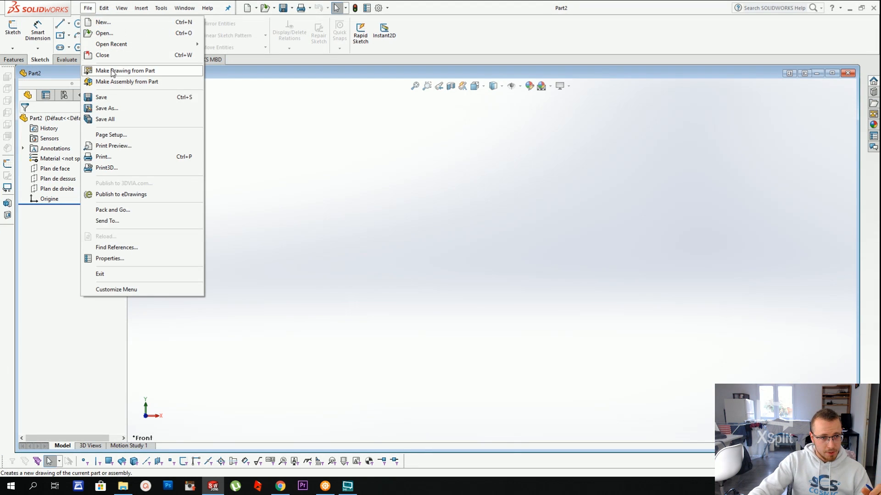
click(110, 109)
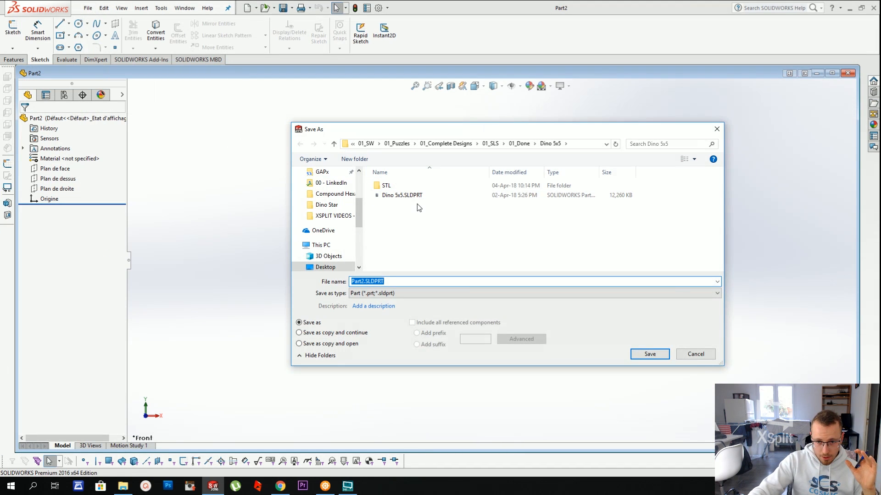
click(519, 144)
click(525, 144)
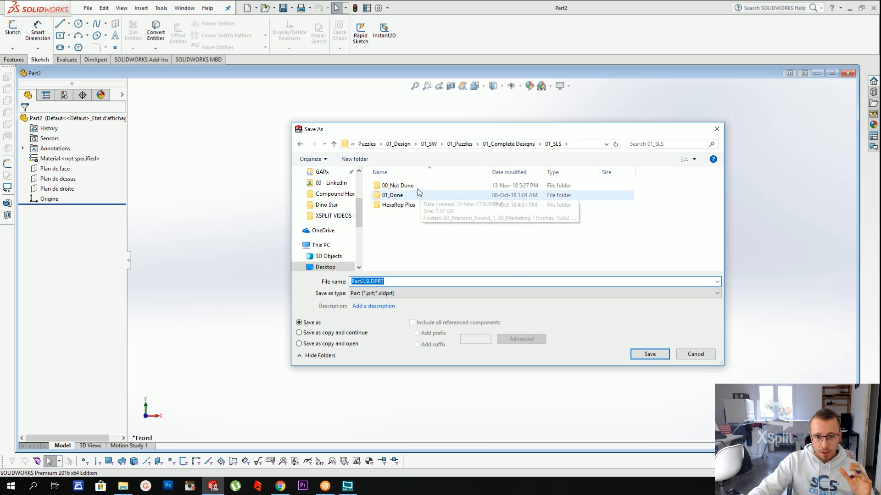
double_click(397, 185)
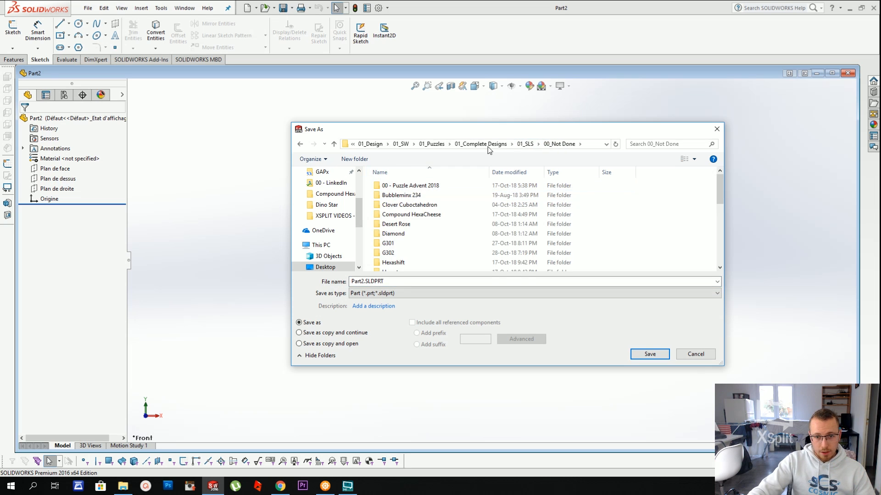
click(523, 144)
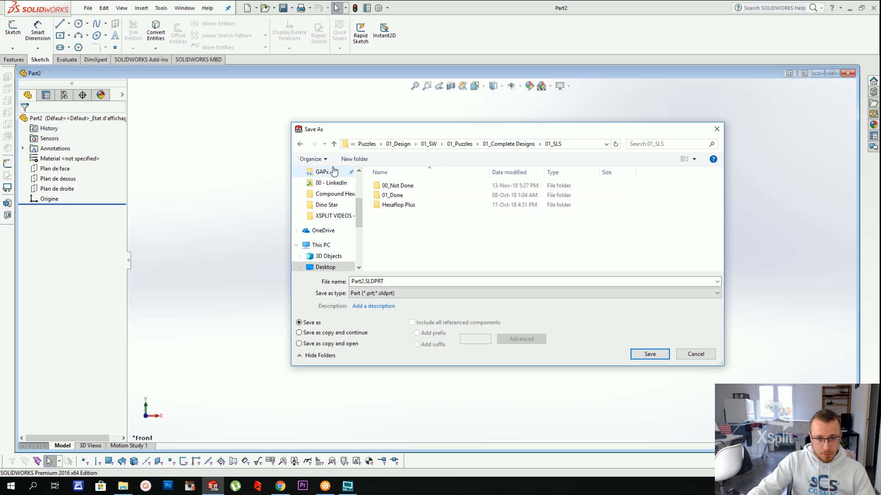
click(350, 163)
text(02)
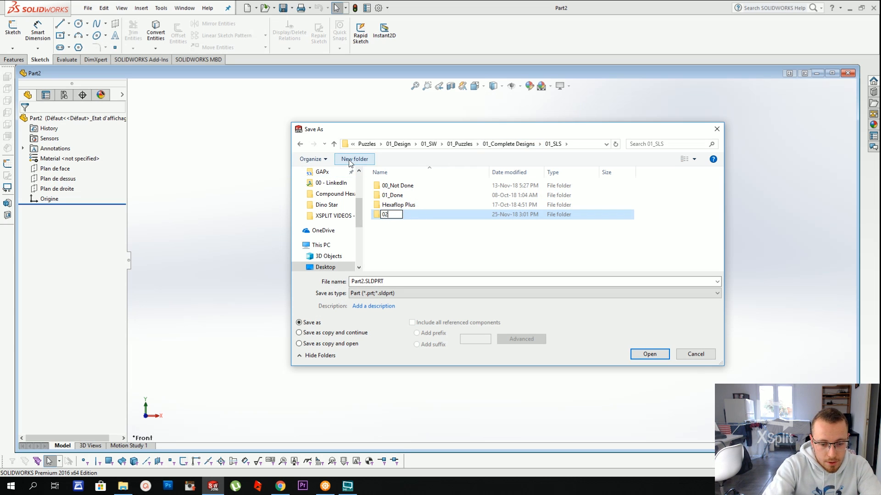
text(_tutorials)
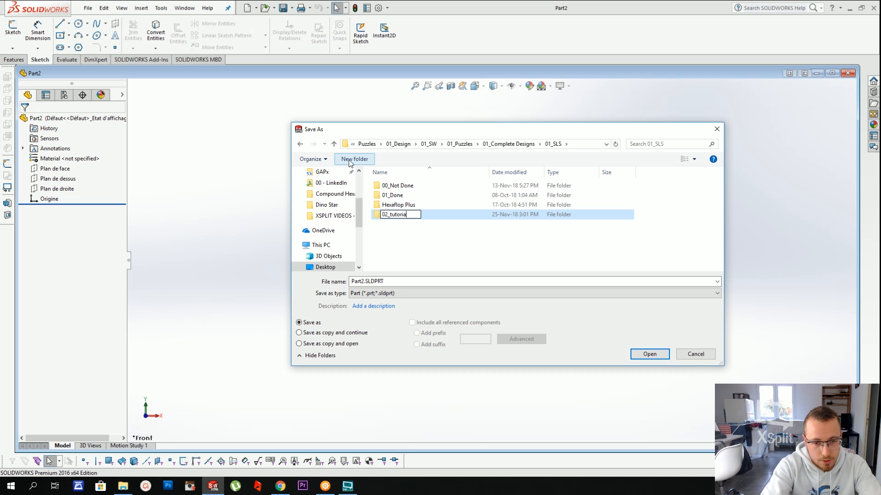
key(Return)
key(Return)
Save the part as 3x3 in the 02_tutorials folder
click(387, 281)
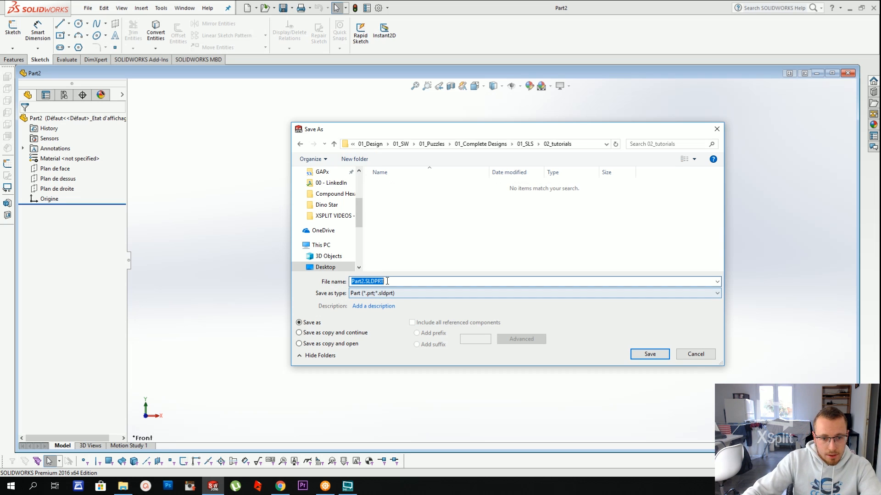
text(3x3)
key(Return)
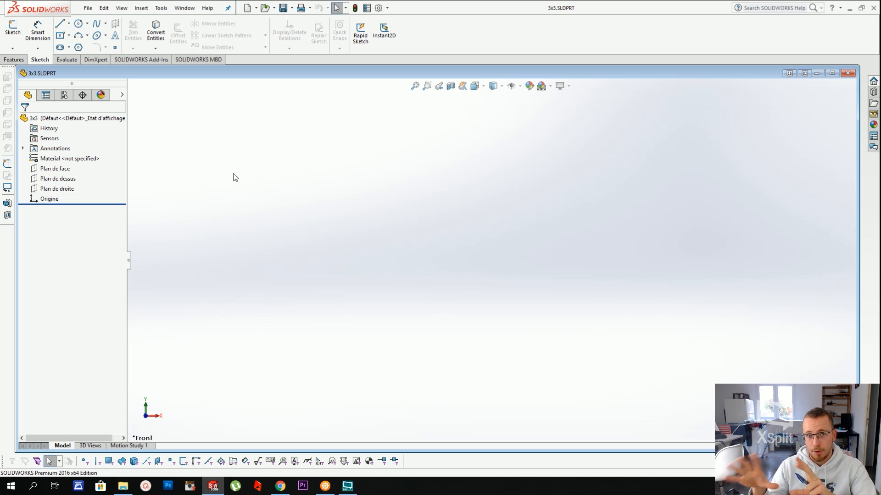
Sketch a center rectangle about 70 by 71 mm, centered on the origin, on the top plane (Plan de dessus)
click(45, 170)
click(51, 178)
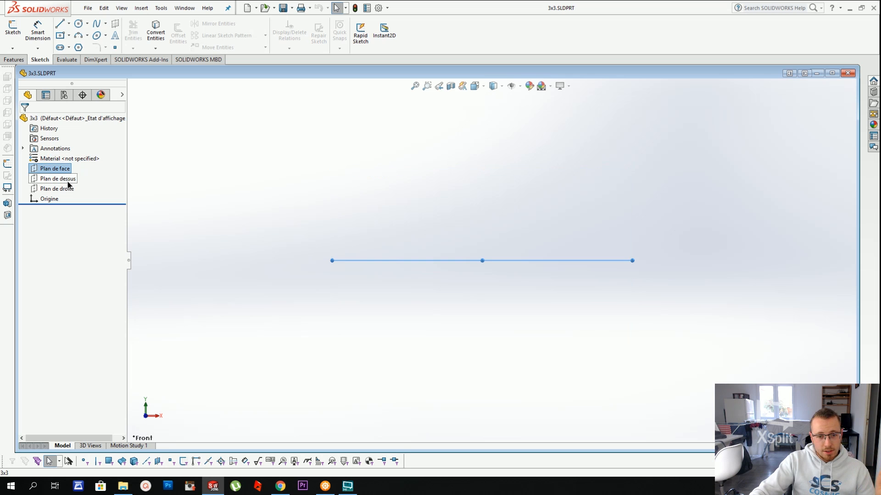
click(13, 27)
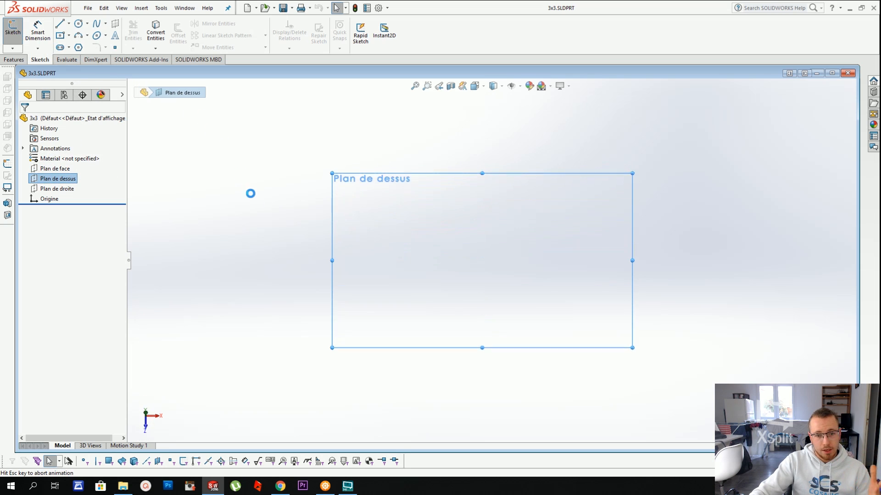
click(60, 35)
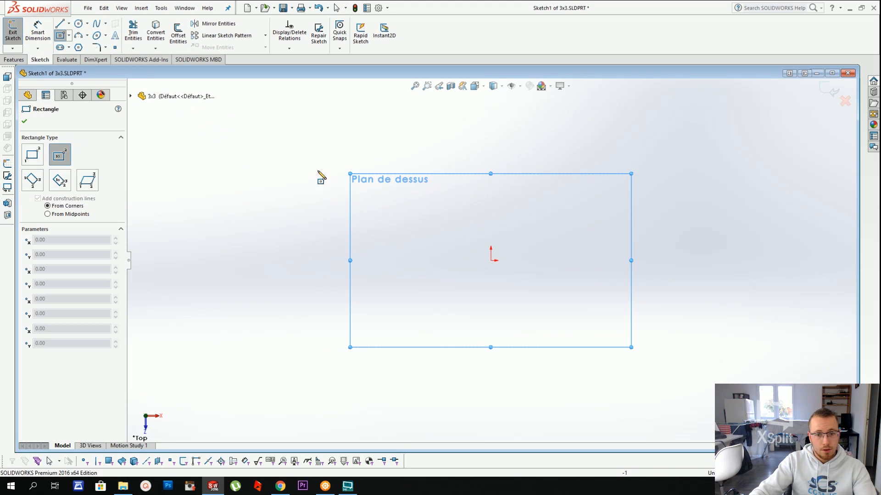
click(491, 261)
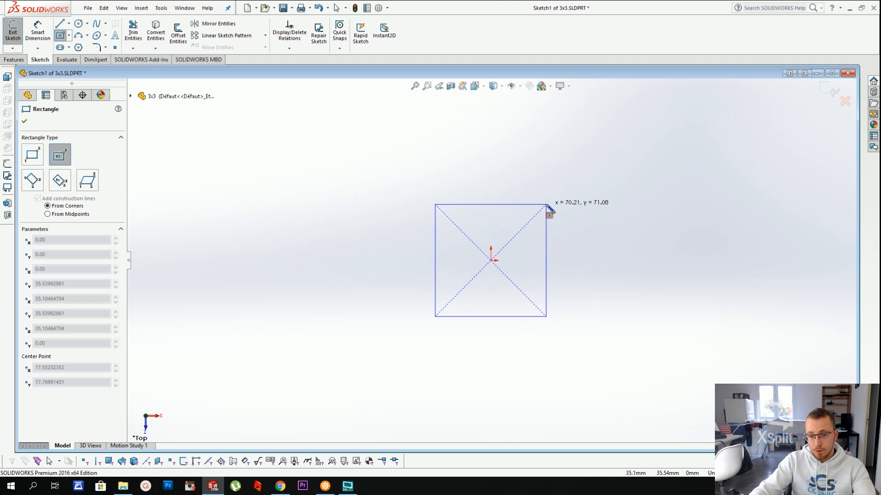
click(546, 204)
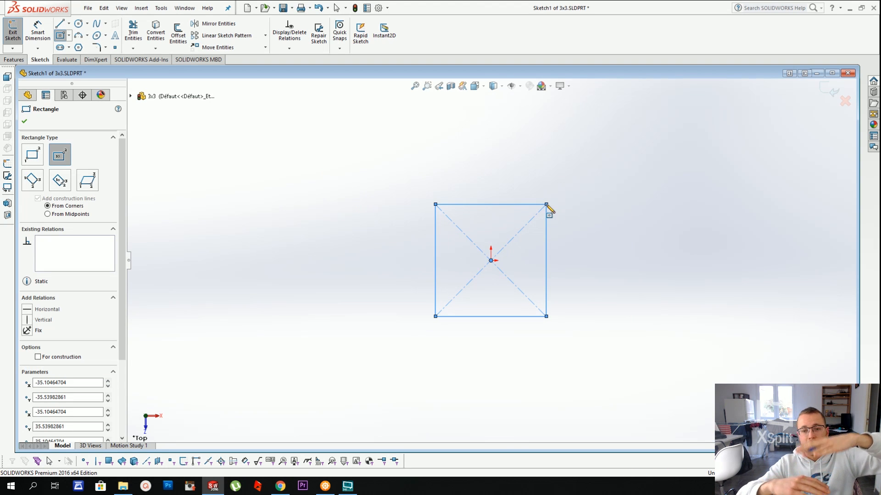
Dimension the rectangle's upper horizontal edge to 60 mm
click(38, 30)
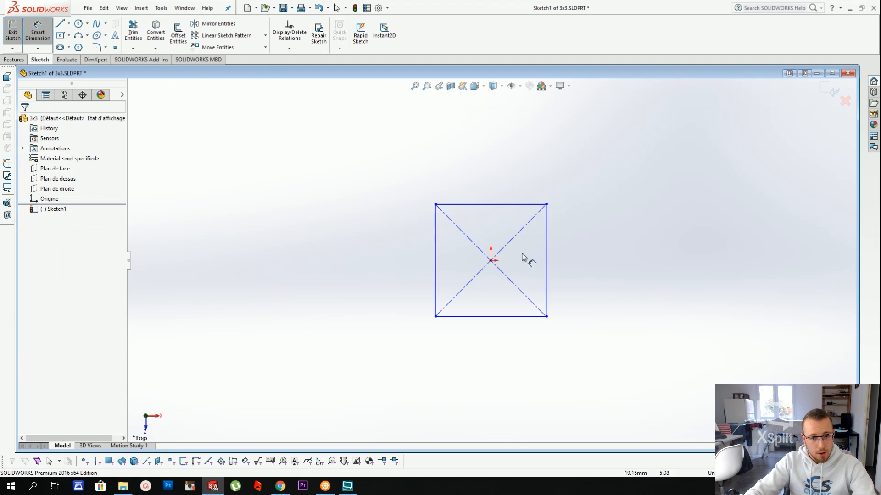
click(471, 207)
click(435, 227)
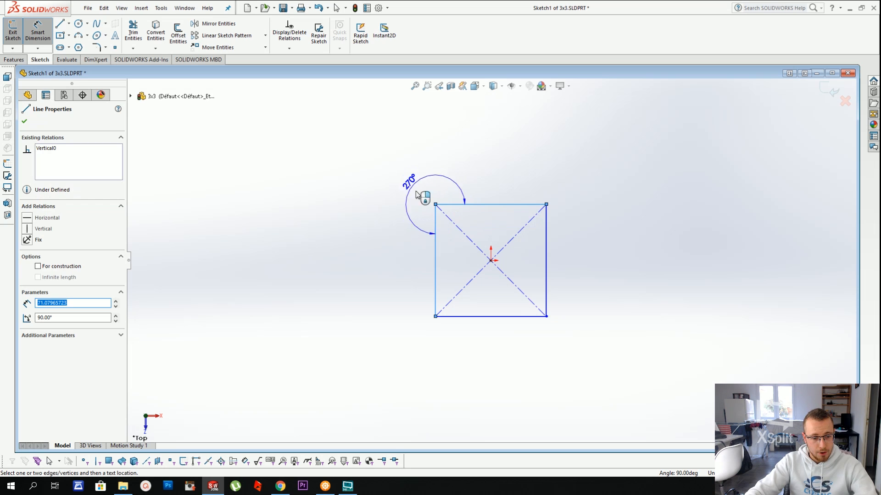
click(434, 219)
click(459, 204)
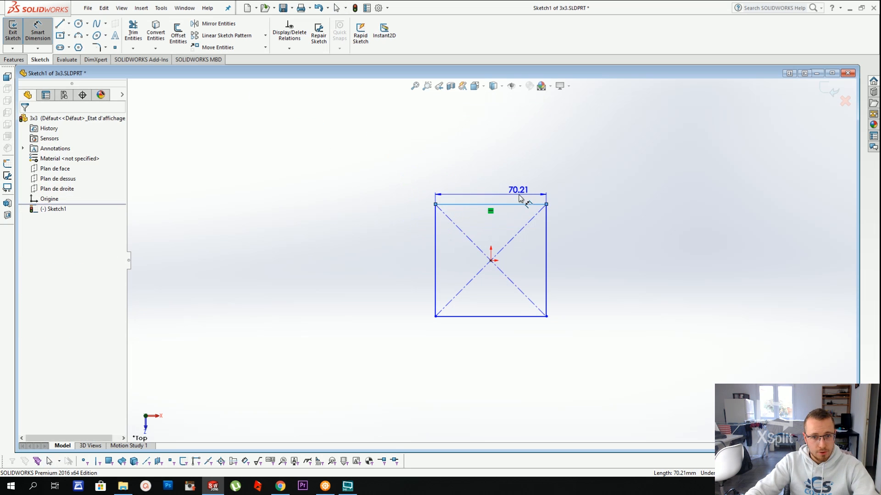
click(501, 193)
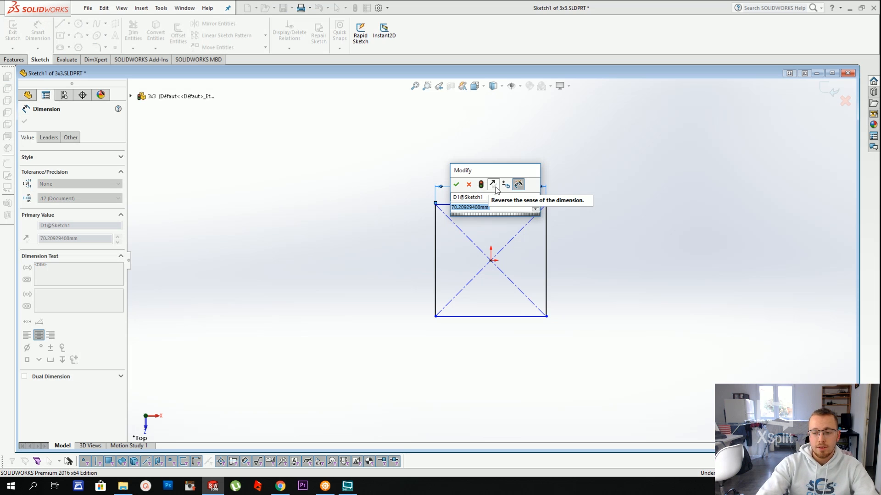
text(0)
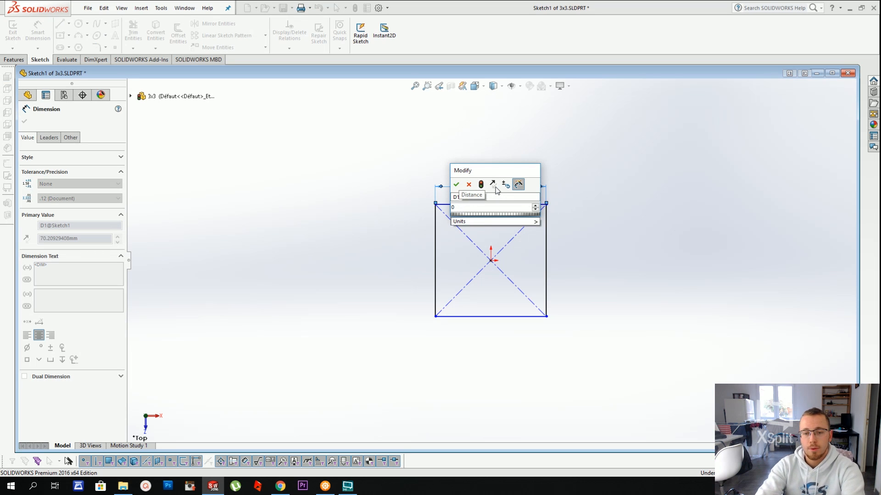
key(BackSpace)
text(60)
key(Return)
key(Escape)
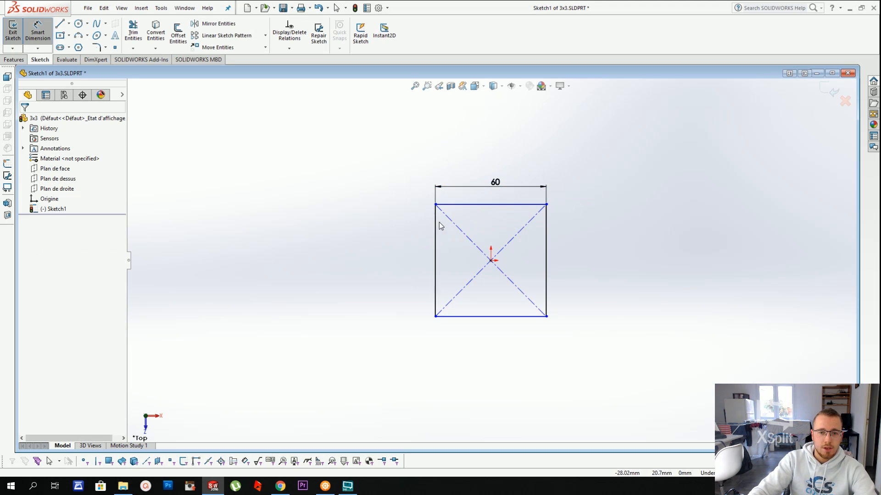
key(Escape)
Add an Equal relation between the rectangle's upper horizontal edge and its adjacent left vertical edge
click(442, 205)
ctrl+click(436, 230)
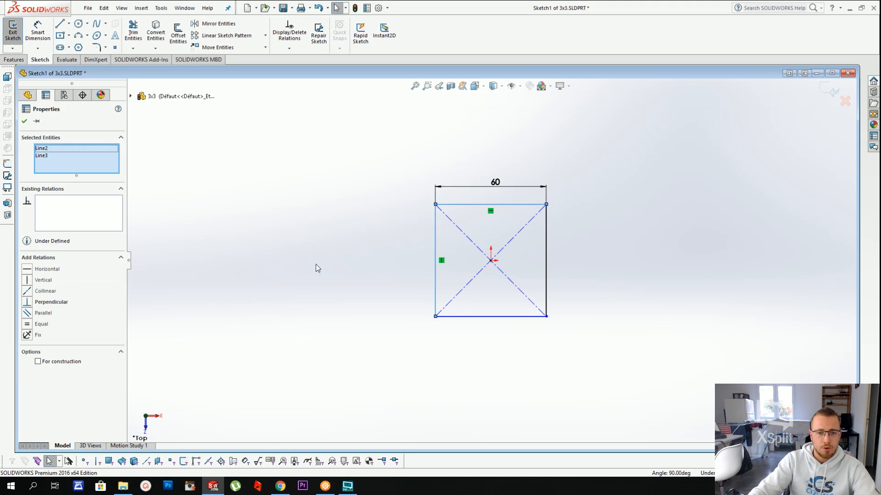
click(44, 324)
click(369, 173)
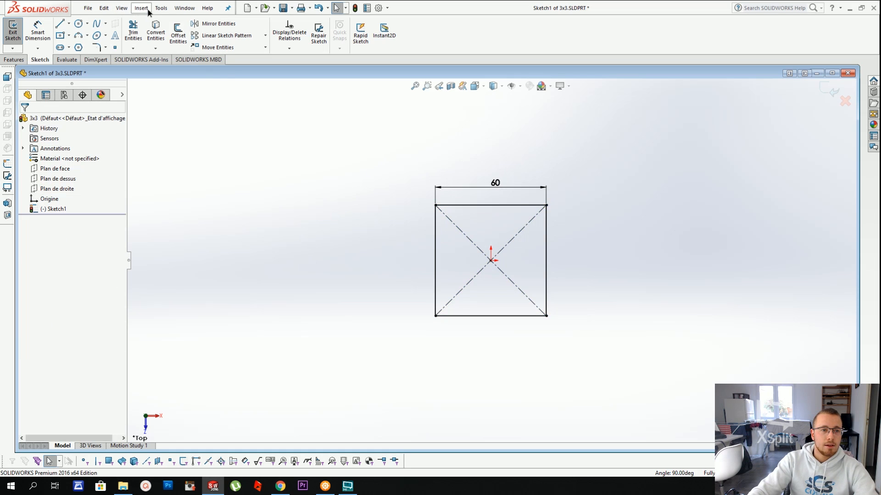
Try a Boss-Extrude of the square with the Mid Plane end condition and a 10 mm depth
click(148, 12)
mouse_move(156, 18)
click(255, 20)
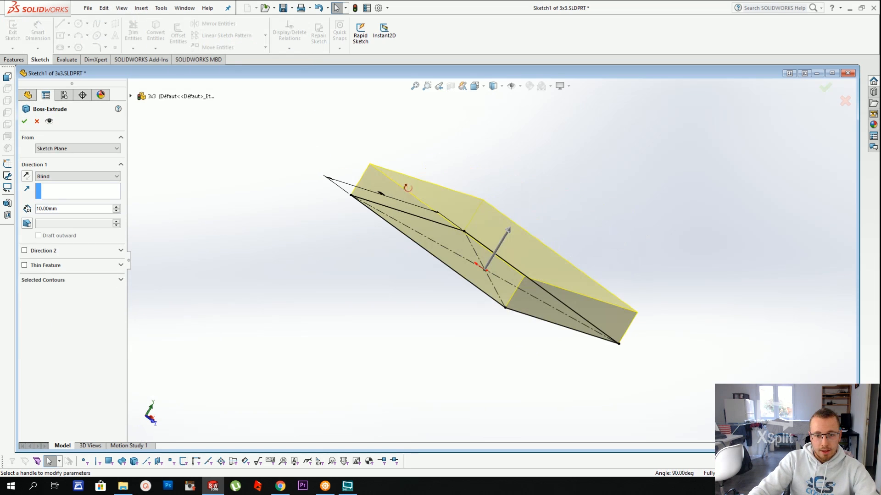
middle_drag(408, 188, 436, 344)
click(131, 96)
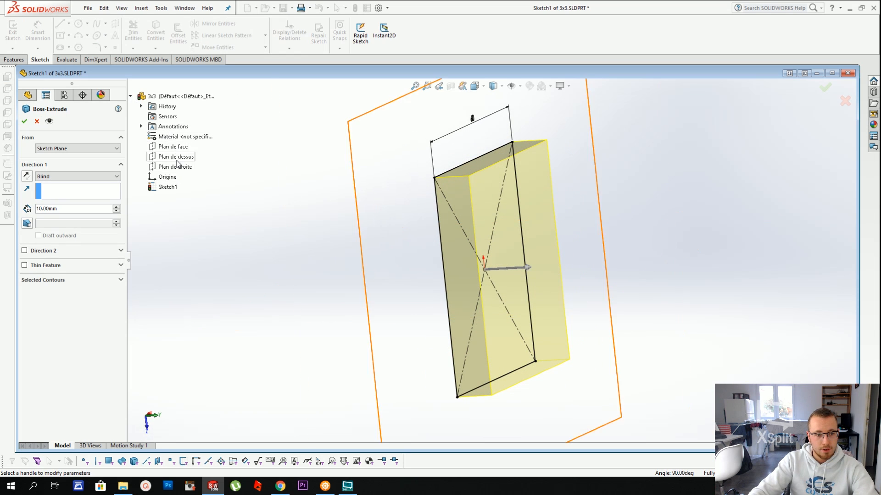
scroll(491, 257, up, 2)
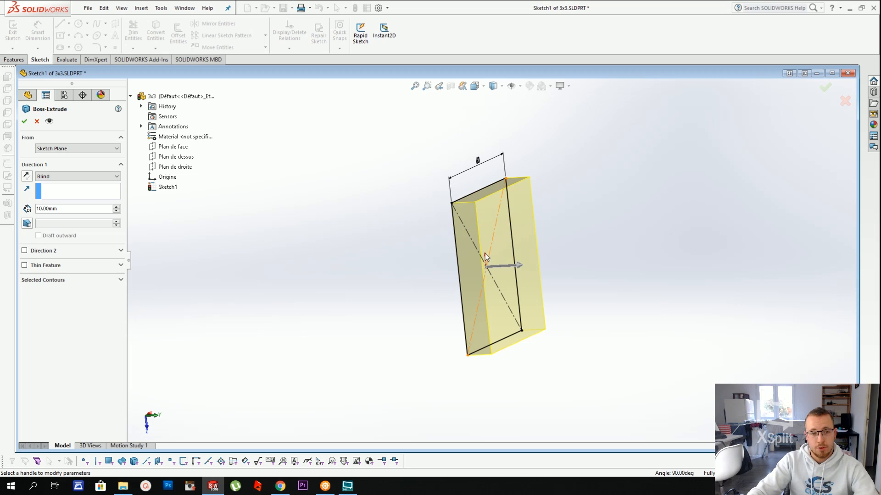
click(64, 177)
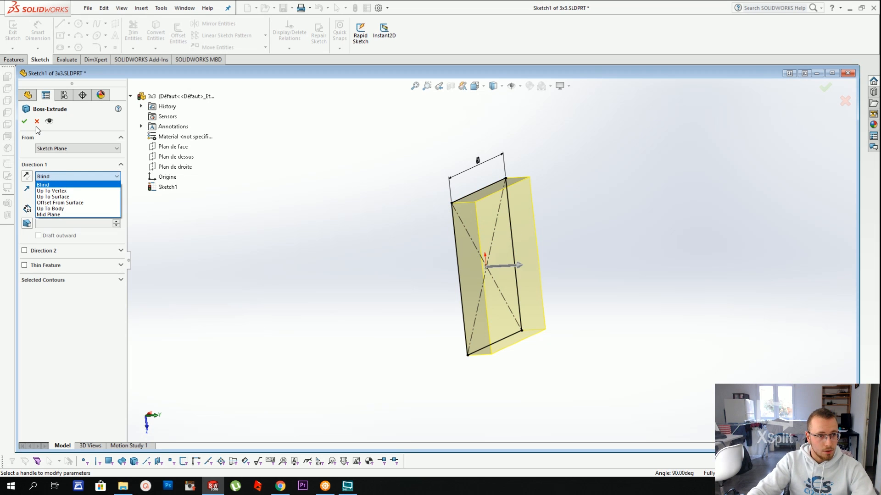
click(55, 215)
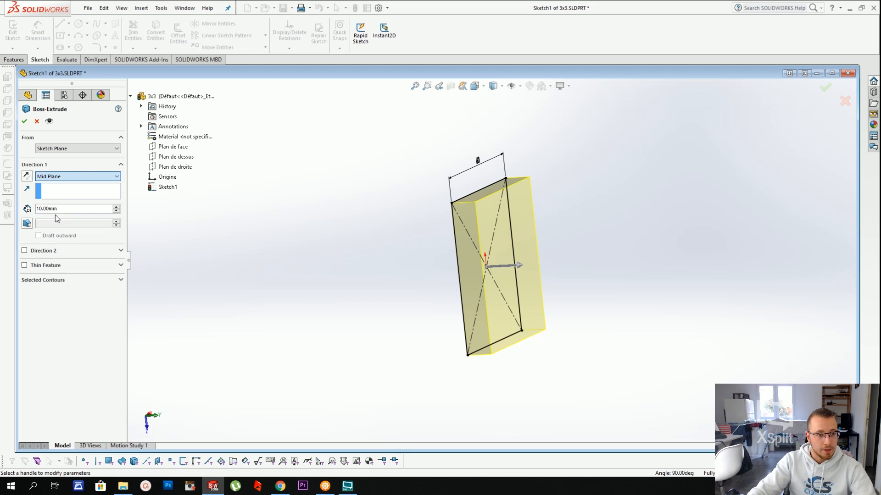
middle_drag(452, 209, 500, 211)
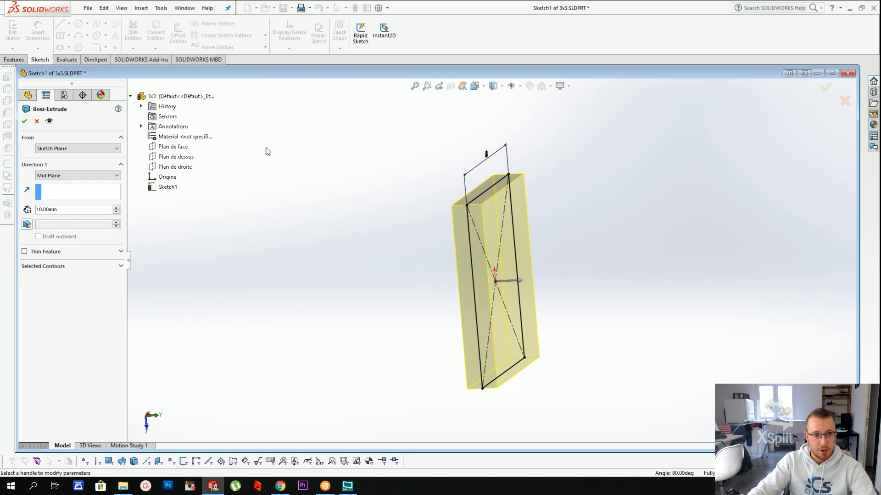
click(37, 122)
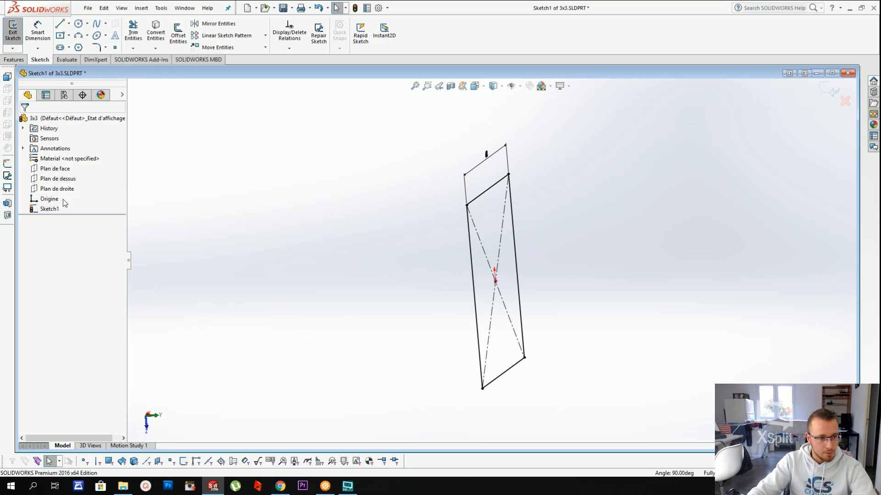
Exit the square's sketch and delete it from the part
click(13, 28)
click(40, 209)
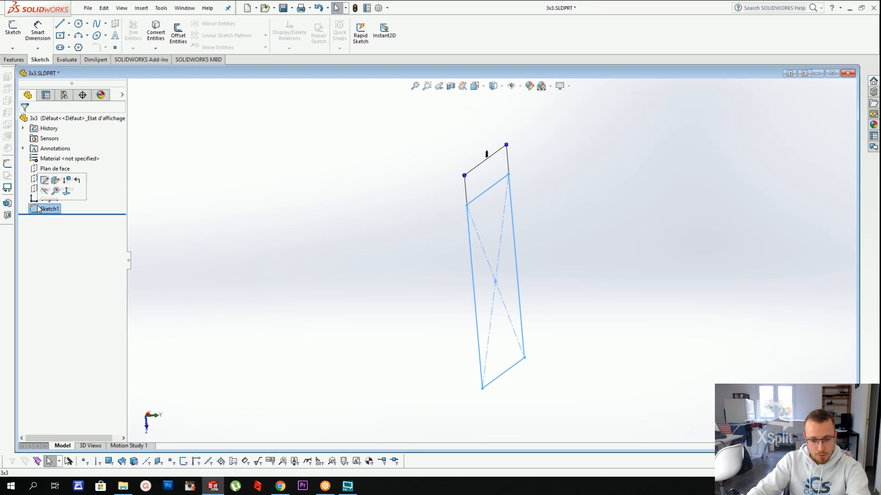
key(Delete)
key(Return)
Start a sketch on the top plane and draw a center rectangle about 98 by 71 mm centred on the origin
click(54, 180)
middle_drag(334, 180, 273, 174)
click(13, 33)
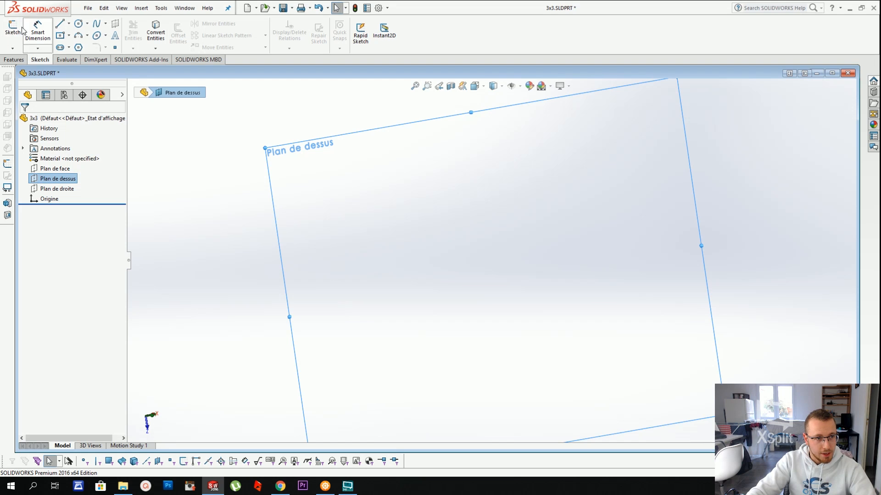
click(60, 36)
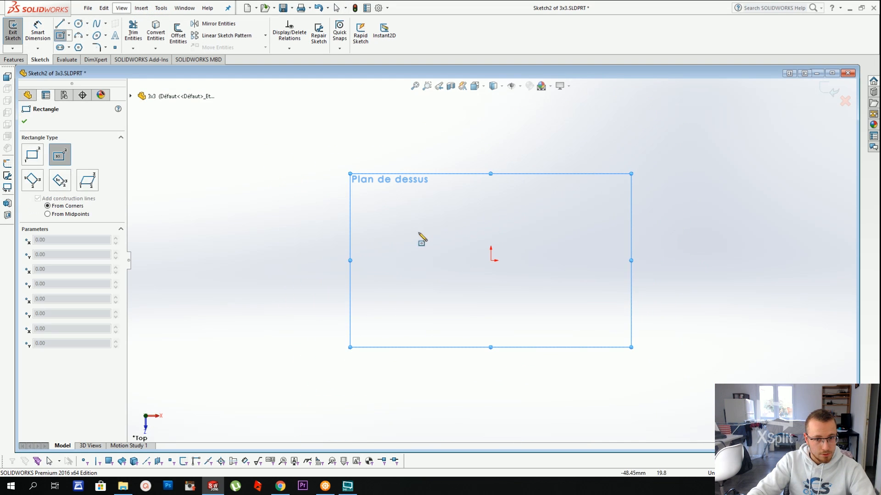
click(491, 261)
click(568, 204)
Dimension the center rectangle's upper edge to 60 mm
click(38, 32)
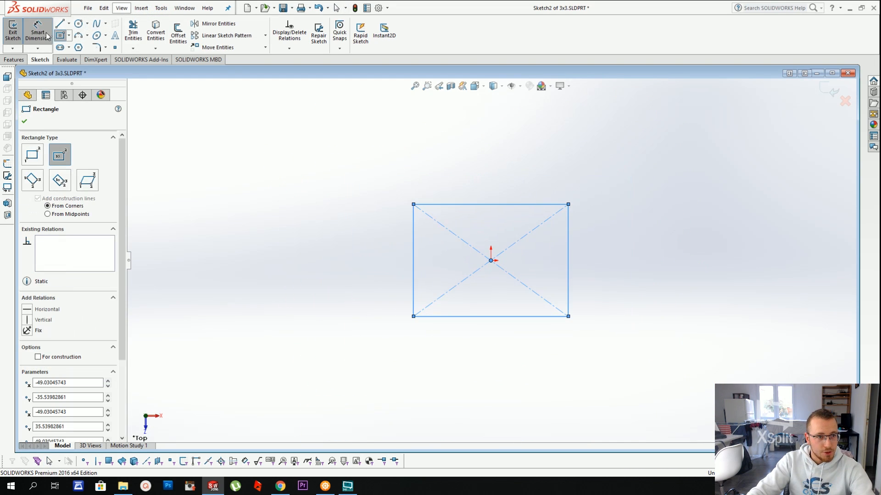
click(526, 204)
click(522, 192)
text(60)
key(Return)
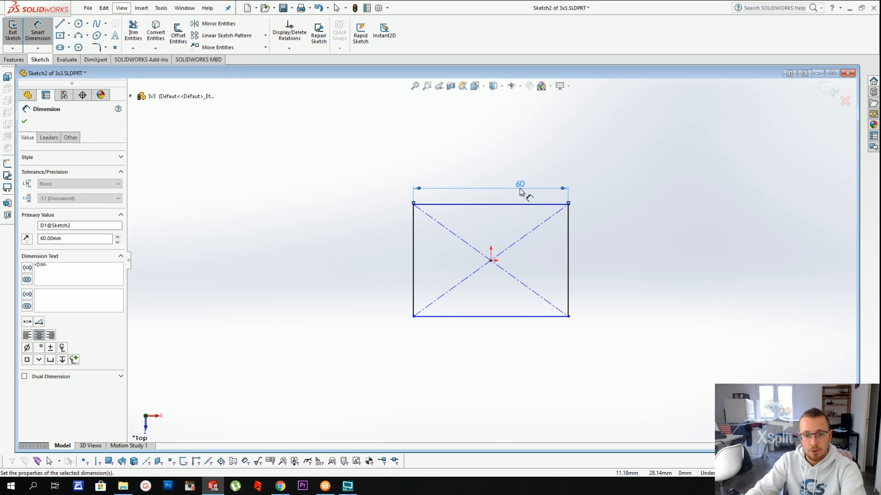
key(Escape)
Make the rectangle's right vertical edge equal to its upper edge and reposition the 60 mm dimension centrally above the square
click(569, 227)
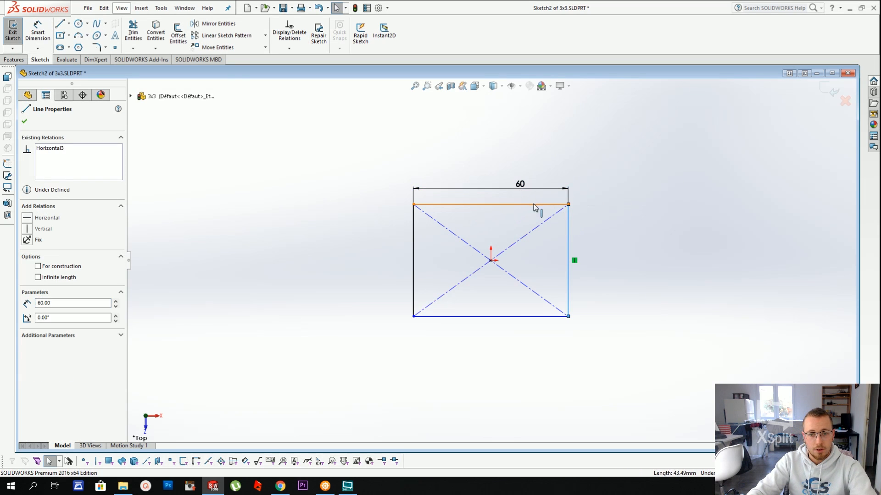
ctrl+click(491, 205)
click(26, 325)
click(296, 246)
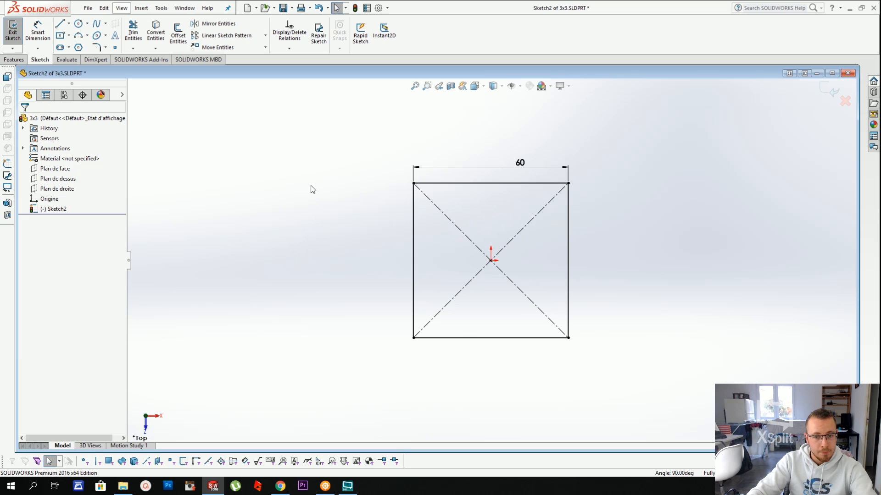
drag(509, 166, 495, 158)
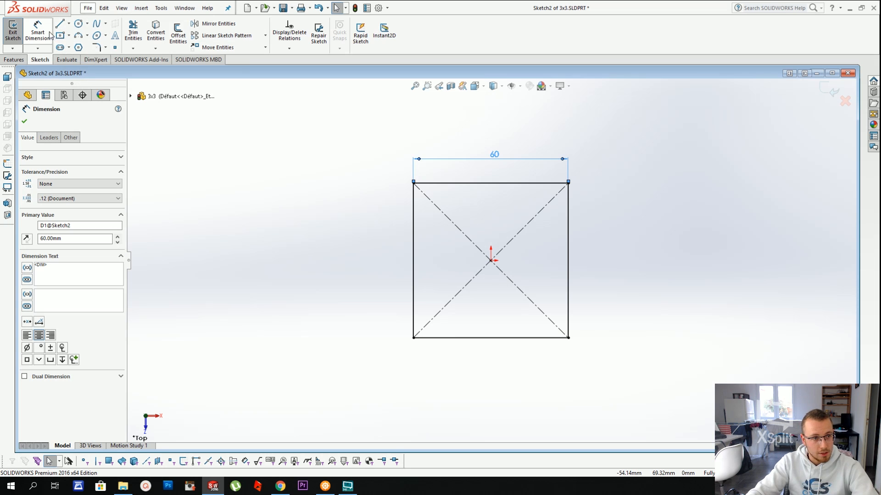
Extrude the square as a boss with the Mid Plane end condition and a depth of 60 mm
click(144, 12)
mouse_move(145, 22)
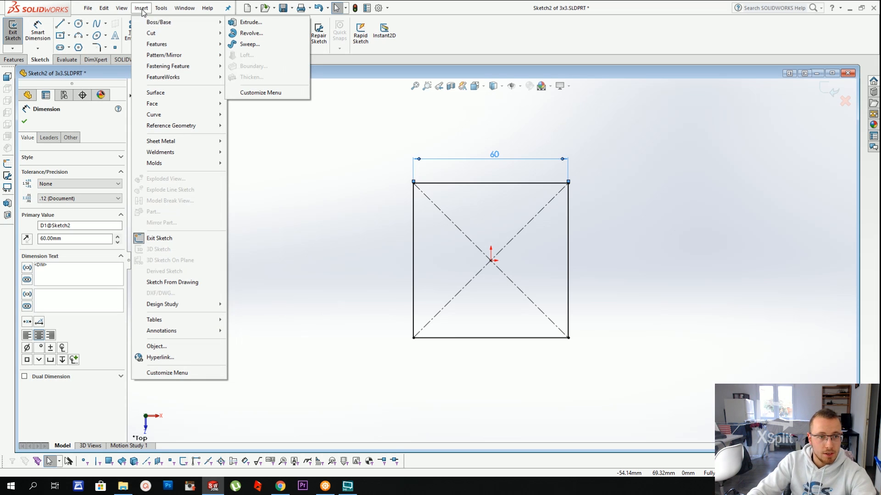
click(247, 27)
middle_drag(380, 193, 477, 237)
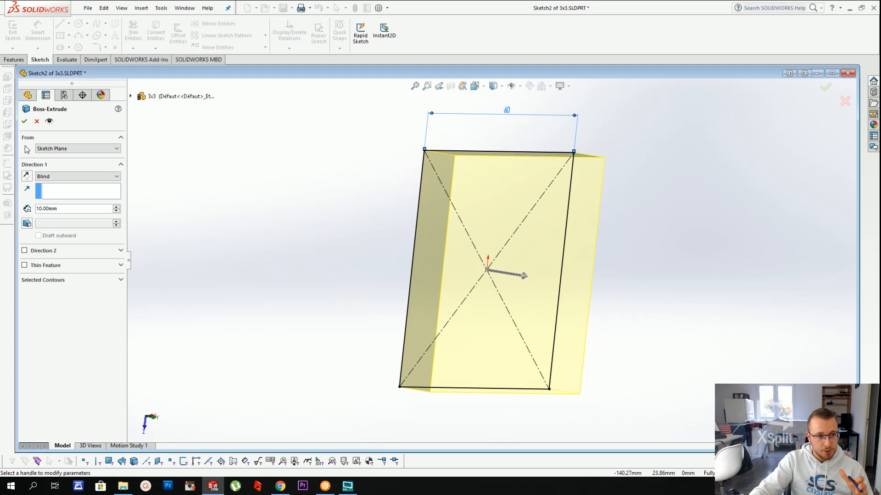
click(73, 148)
click(52, 157)
click(73, 176)
click(51, 217)
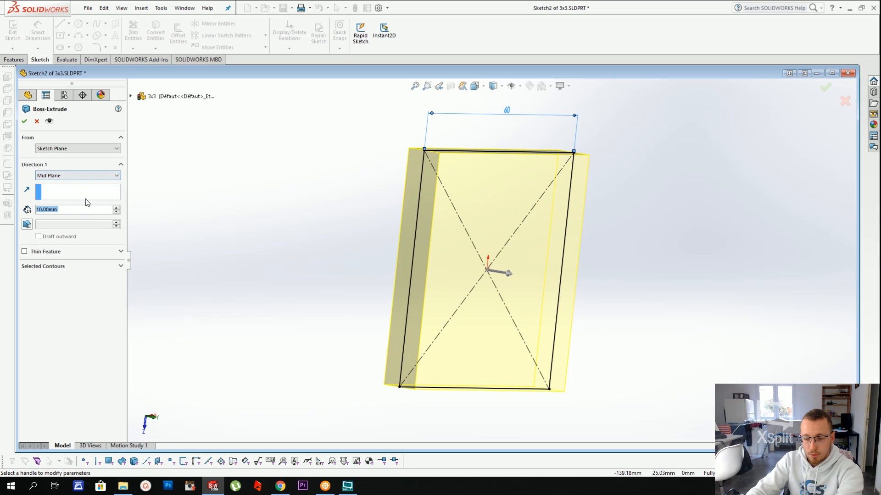
text(60)
key(Return)
middle_drag(381, 170, 391, 210)
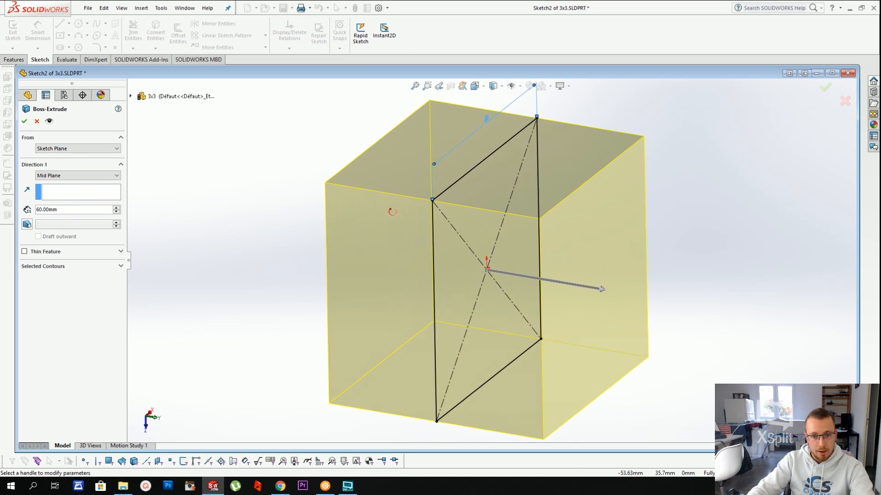
scroll(416, 212, up, 3)
key(Return)
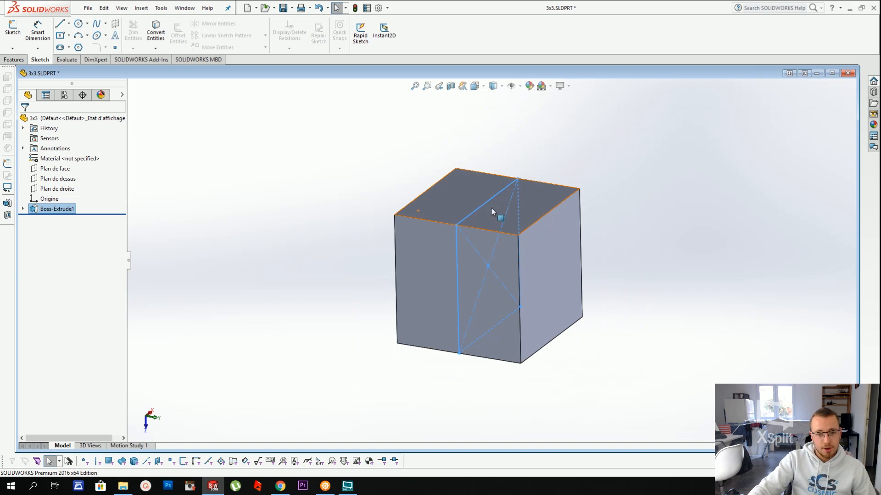
Examine where the front plane and the origin lie inside the cube
middle_drag(399, 203, 420, 213)
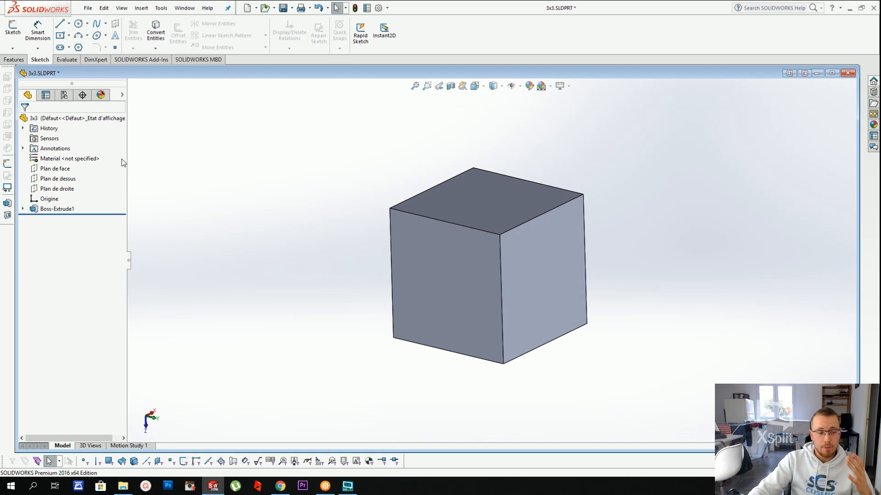
right_click(63, 170)
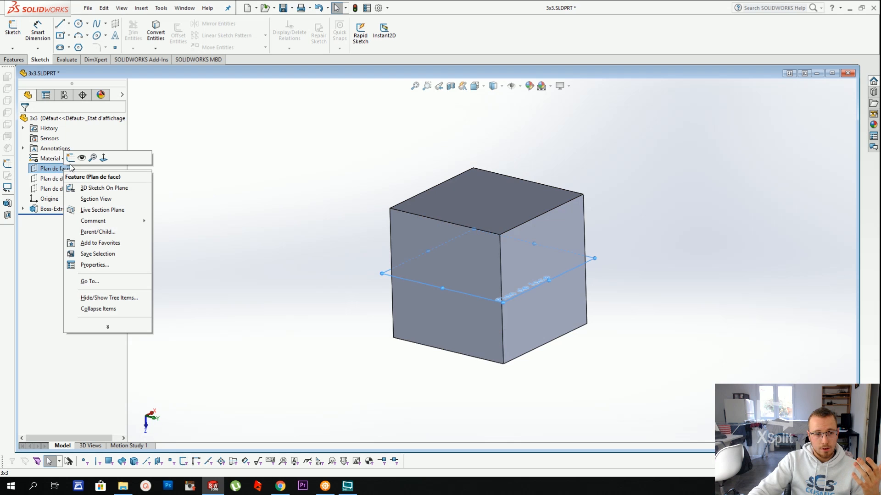
click(106, 160)
scroll(395, 195, up, 4)
middle_drag(290, 199, 338, 222)
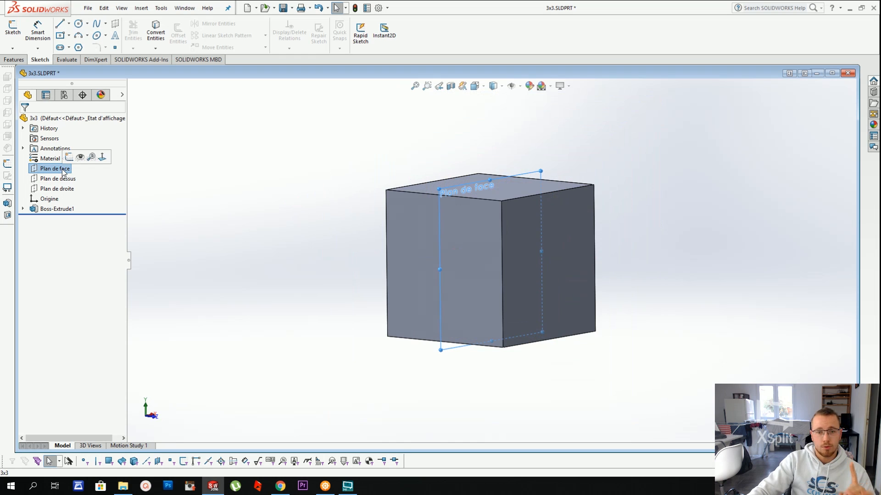
right_click(49, 199)
click(52, 187)
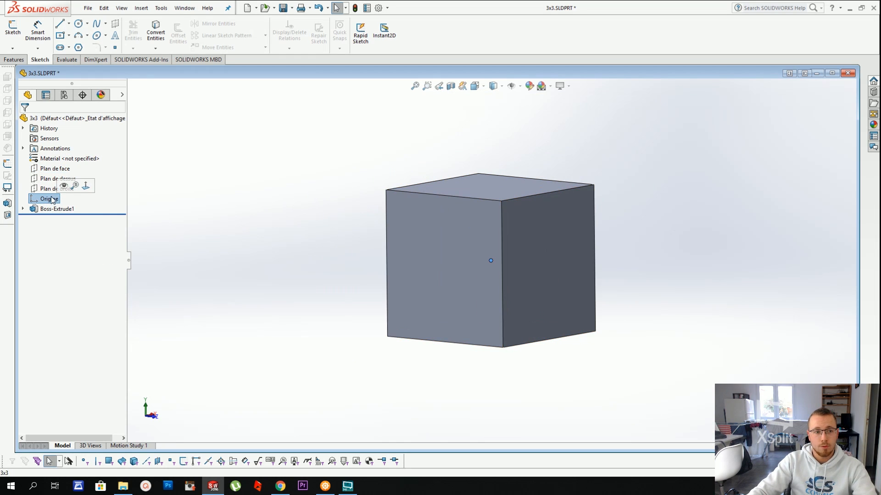
Start a sketch on the front plane and draw a vertical line about 19 mm long from above down to the cube's upper edge
click(48, 169)
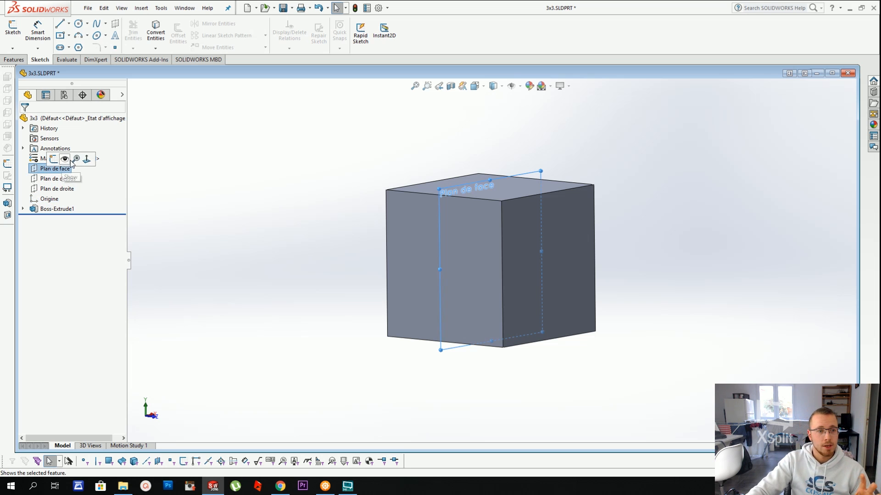
click(85, 158)
click(12, 29)
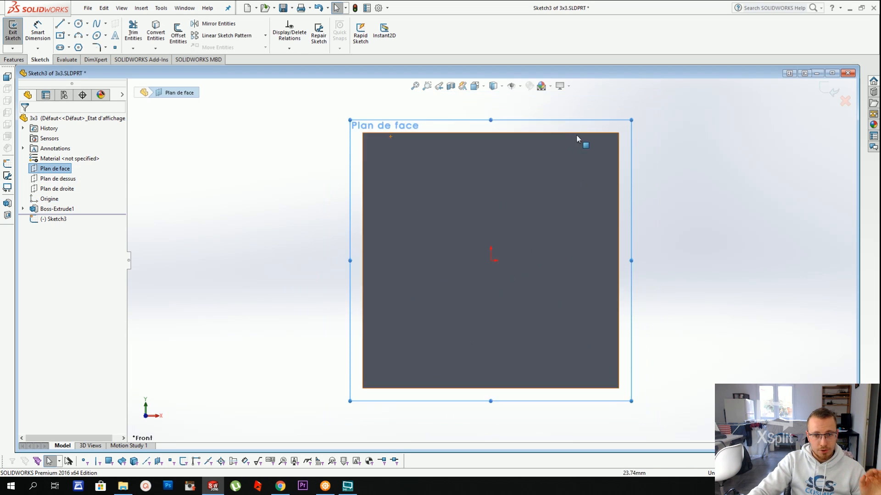
click(59, 24)
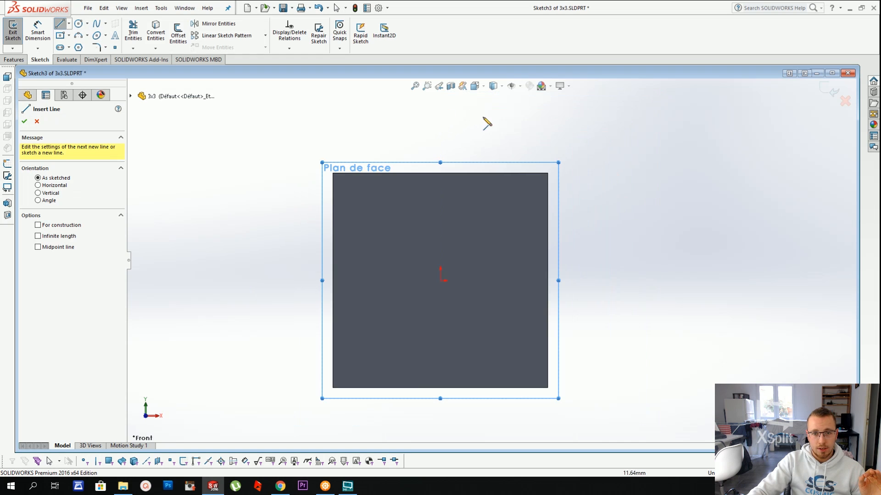
click(475, 105)
click(475, 174)
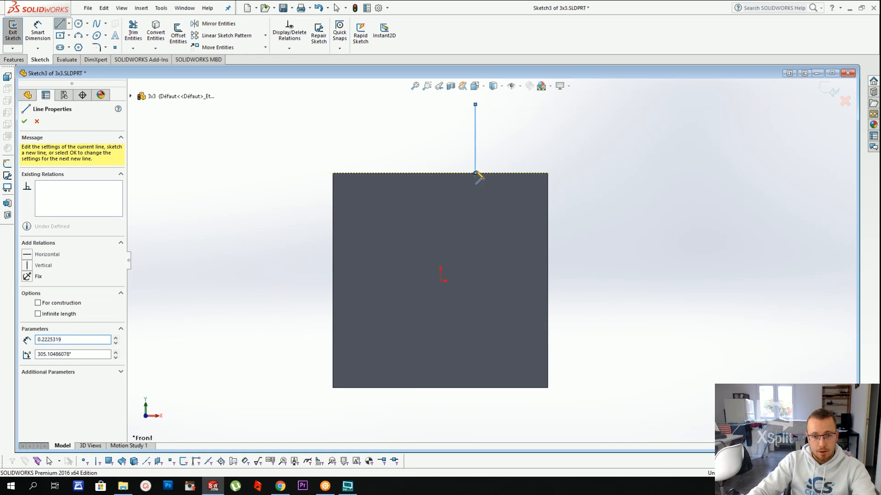
key(Escape)
Add a Parallel relation between the vertical line and the cube's right vertical edge
click(475, 157)
ctrl+click(548, 192)
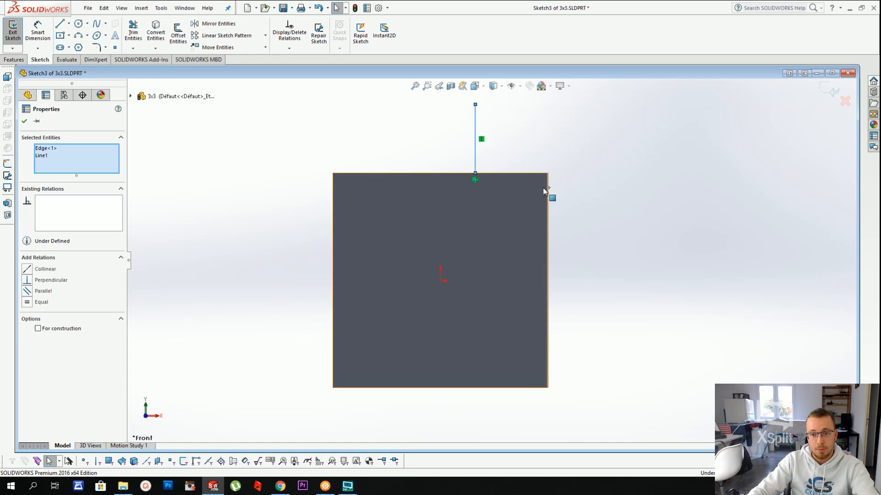
click(28, 269)
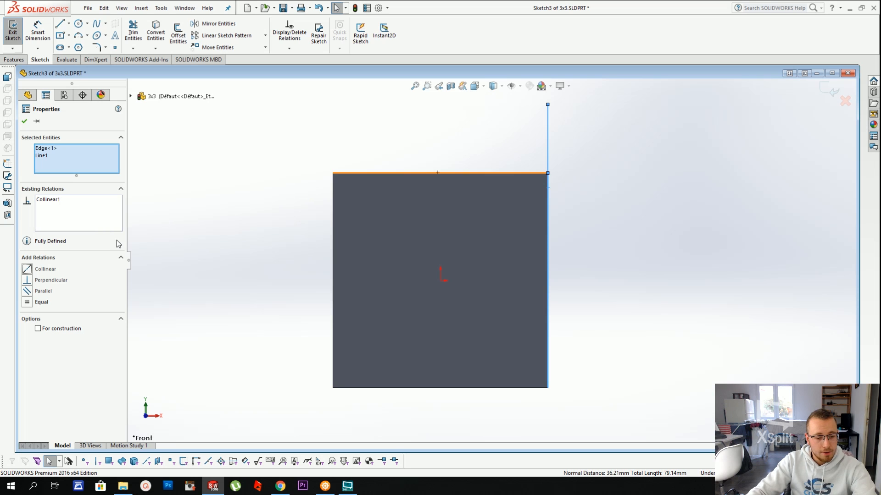
key(ctrl+z)
click(27, 291)
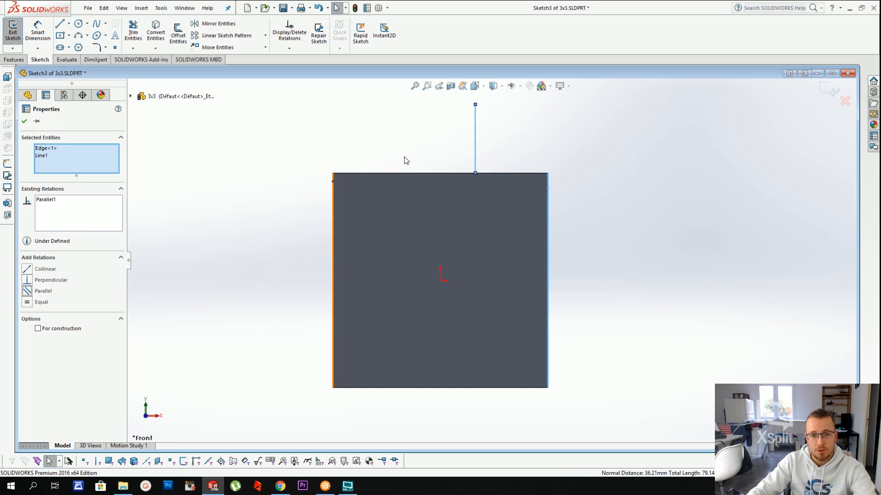
click(404, 157)
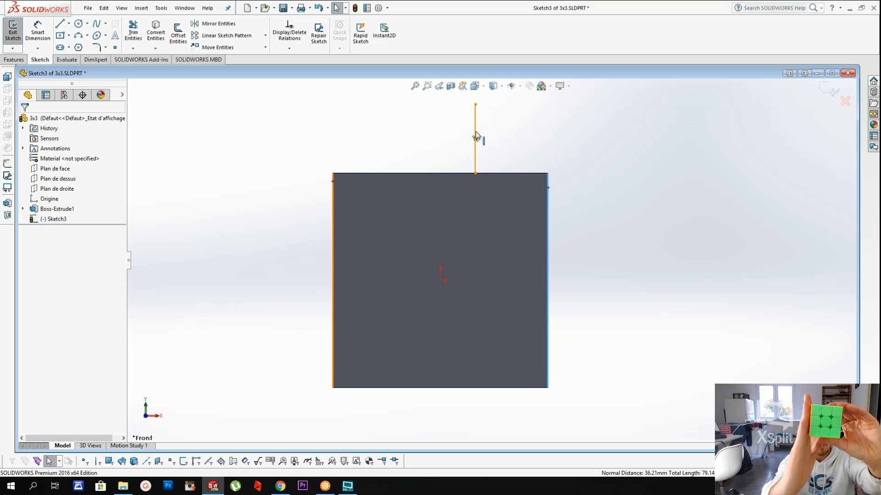
Continue the line as a stepped profile, about 6 mm down, 5 mm left and 24 mm down to the origin's level
click(61, 26)
click(475, 174)
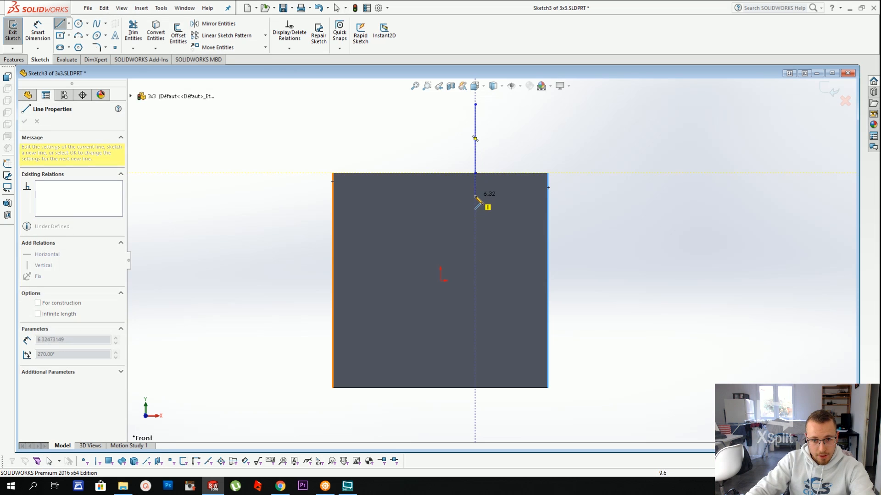
click(476, 195)
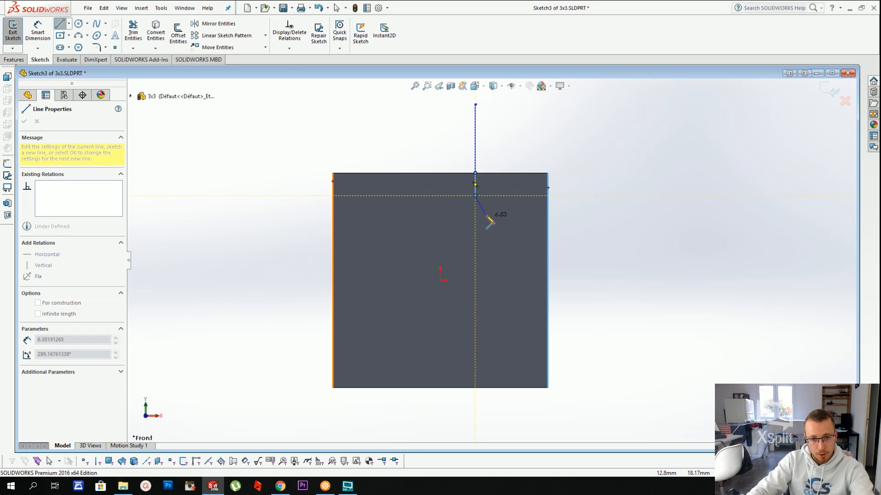
key(Escape)
click(455, 196)
click(475, 195)
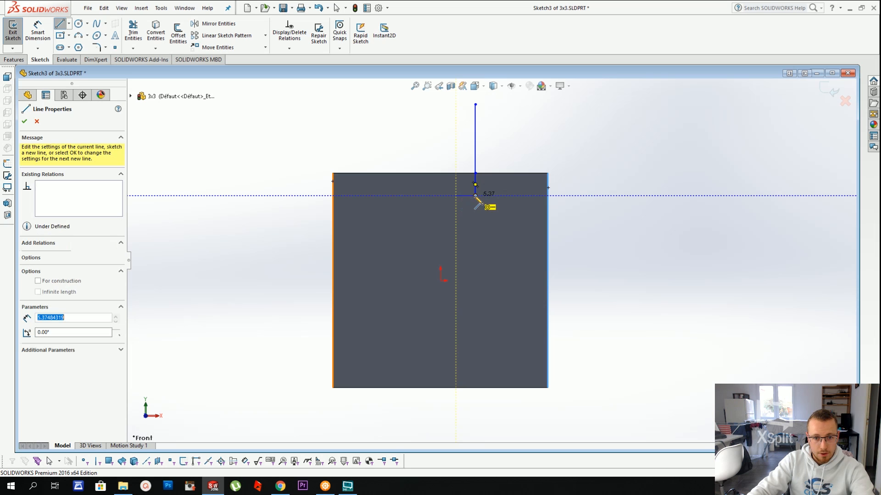
click(456, 281)
key(Escape)
key(Escape)
Draw a horizontal line about 45 mm long from the origin to the right and convert it to construction geometry
click(59, 24)
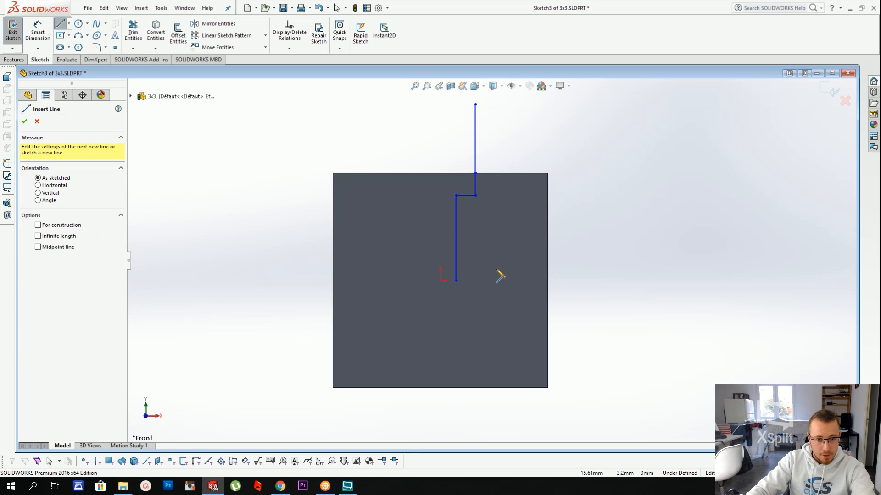
click(440, 281)
click(601, 281)
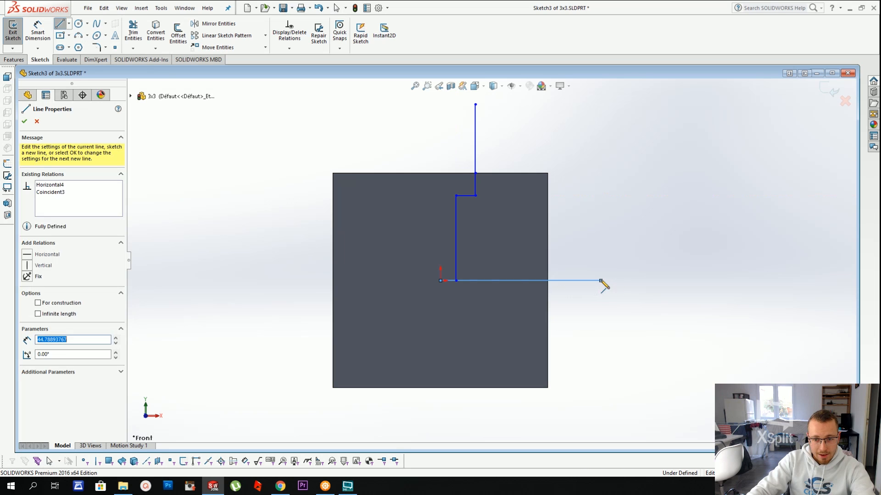
key(Escape)
click(46, 266)
middle_drag(436, 264, 588, 250)
ctrl+click(516, 280)
key(Escape)
key(ctrl+1)
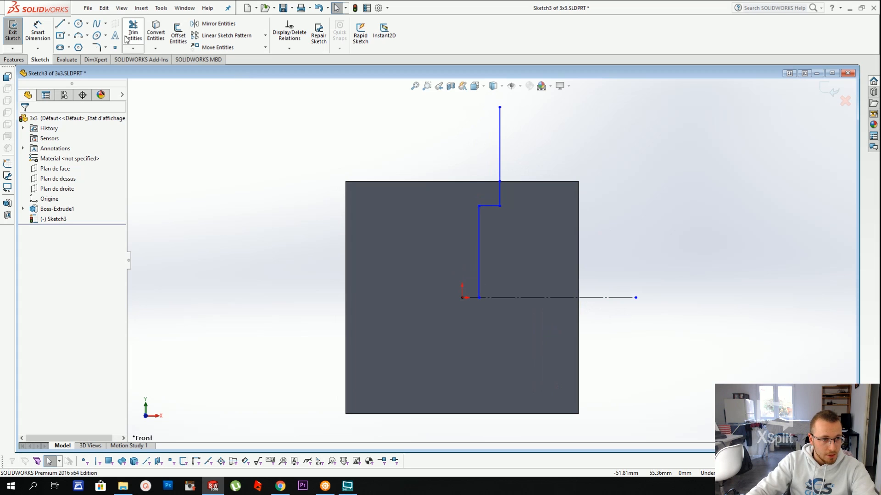
Dimension the distance between the profile's short horizontal segment and the horizontal construction line to 25 mm
click(38, 32)
click(487, 207)
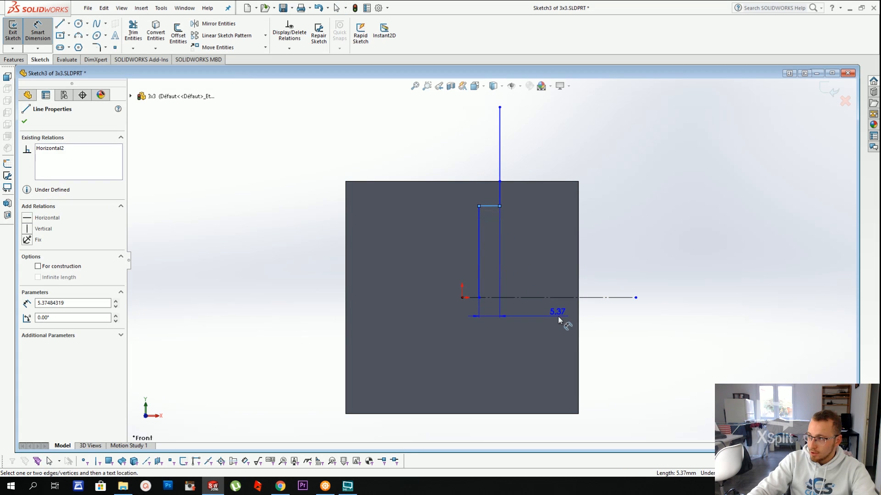
click(544, 298)
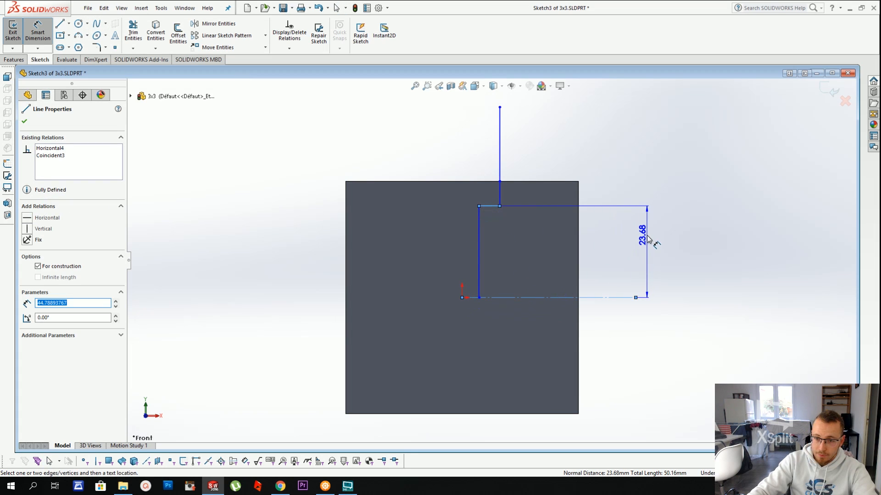
click(647, 246)
text(25)
key(Return)
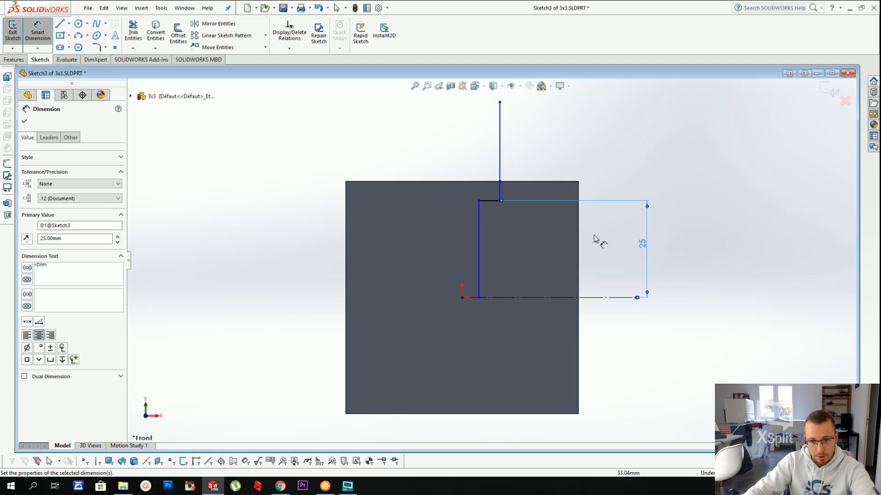
key(Escape)
click(639, 239)
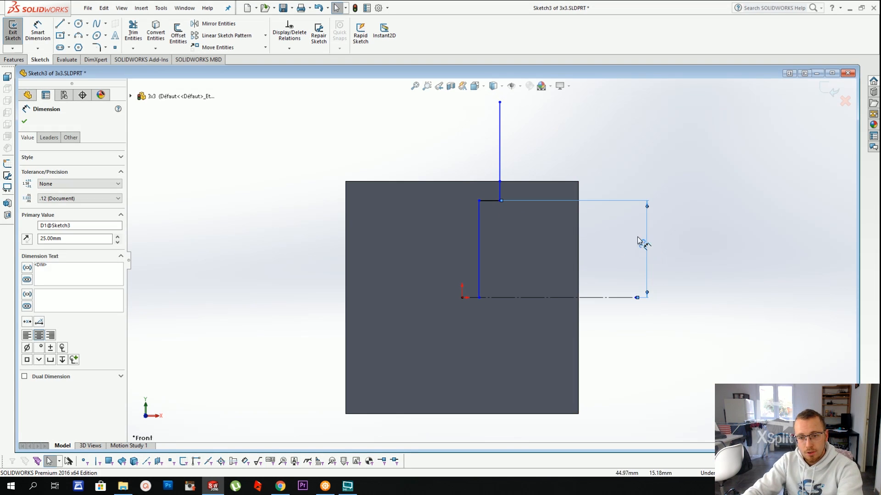
click(24, 121)
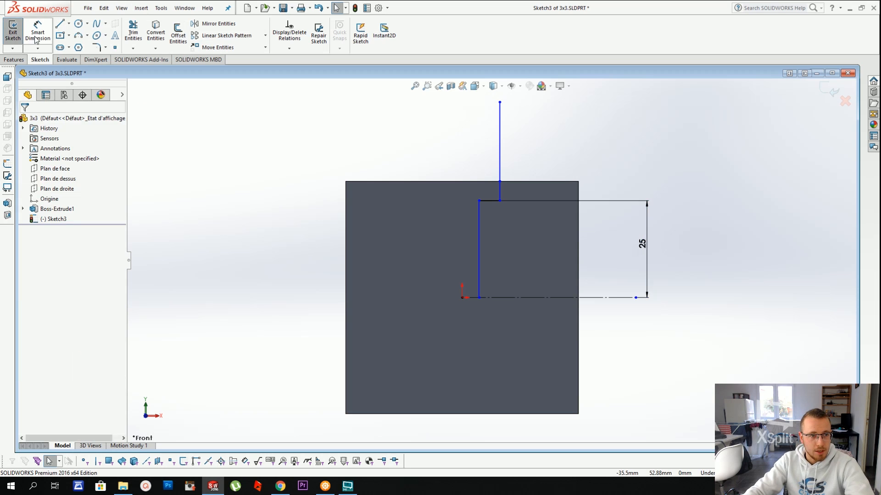
Dimension the distance between the profile's upper vertical line and the cube's right edge to 20 mm, placing the dimension above the cube
click(38, 33)
click(500, 153)
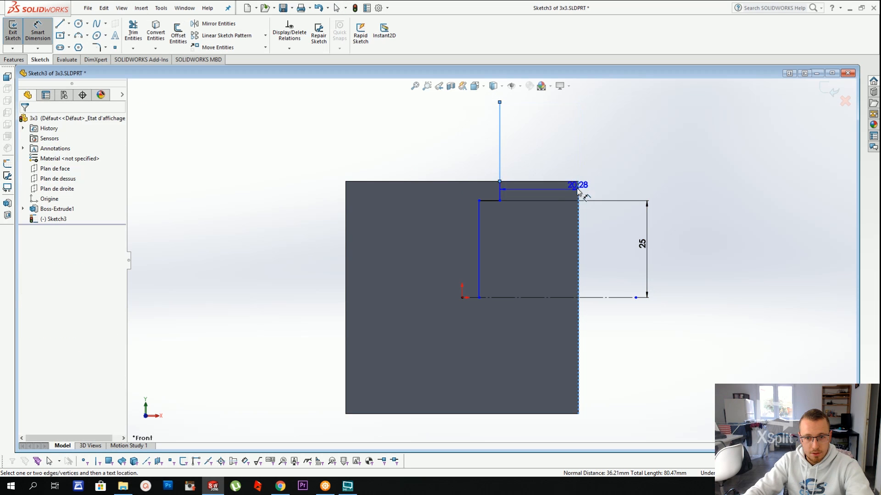
click(560, 157)
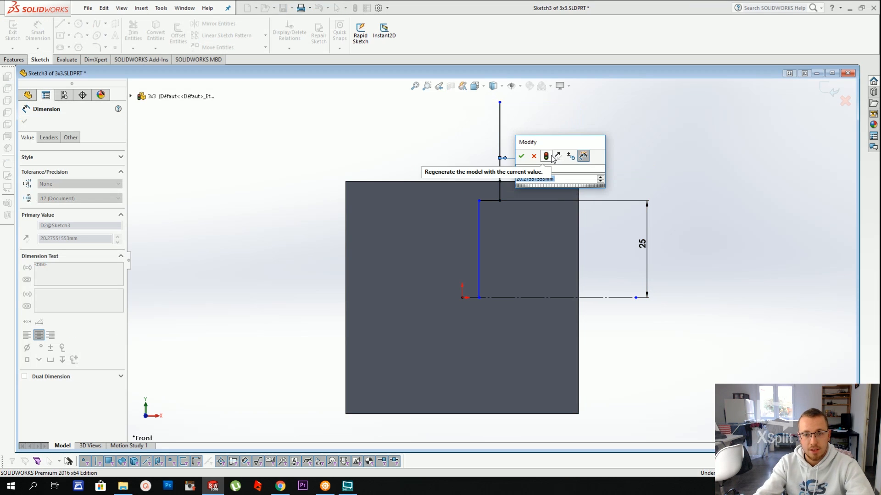
text(20)
key(Return)
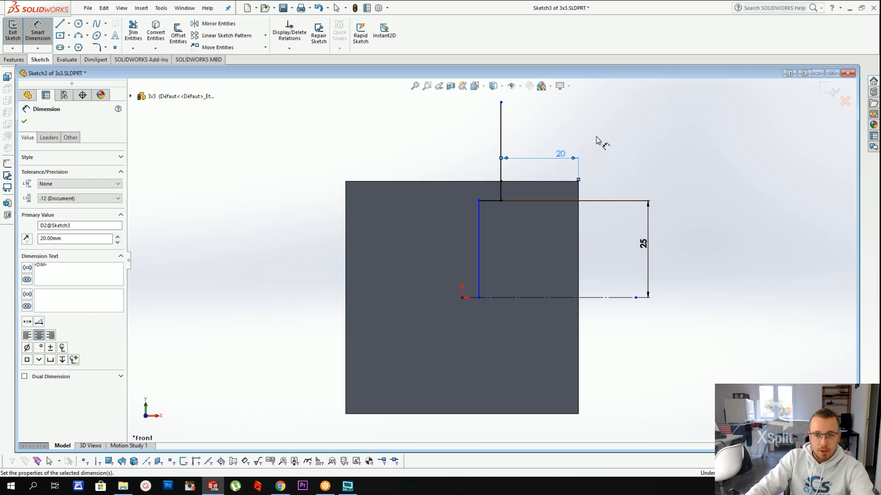
key(Escape)
drag(561, 154, 539, 137)
key(Escape)
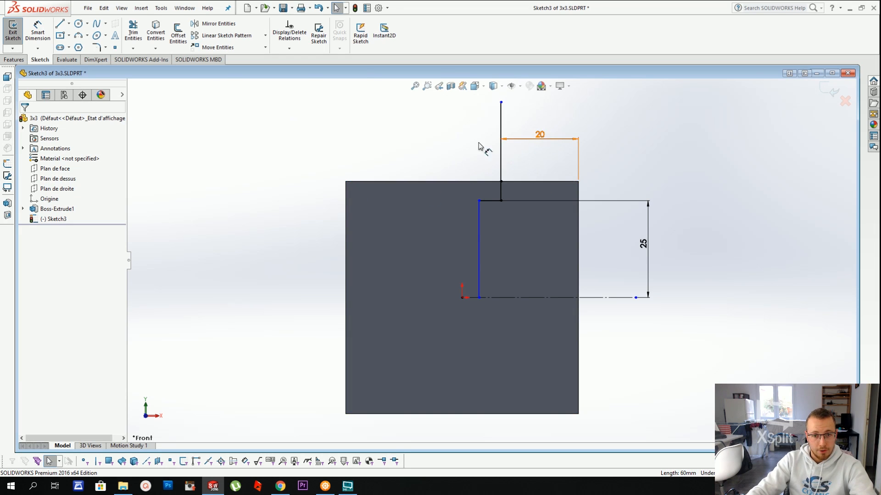
Delete the 25 mm height dimension and shift the profile's short horizontal segment slightly downward
click(645, 245)
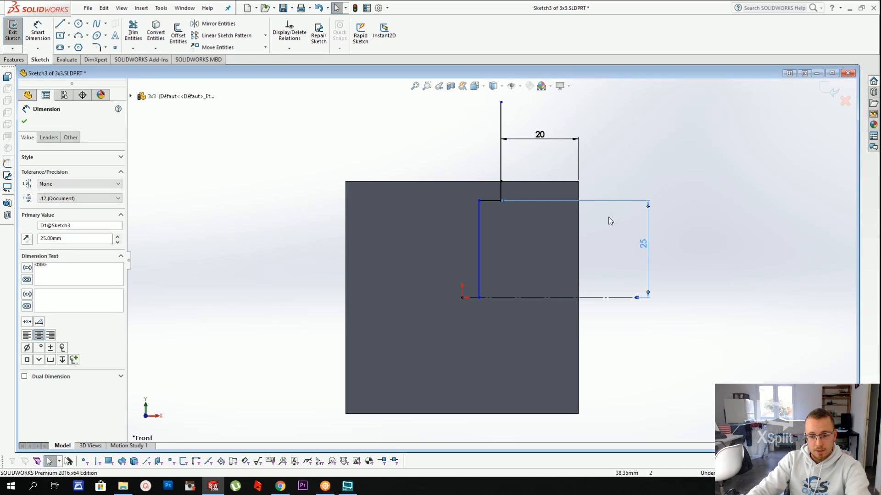
key(Delete)
mouse_move(478, 200)
mouse_down()
mouse_move(479, 251)
mouse_move(480, 204)
mouse_up()
Dimension the height from the horizontal construction line to the profile's short horizontal segment again, at 25 mm
click(38, 32)
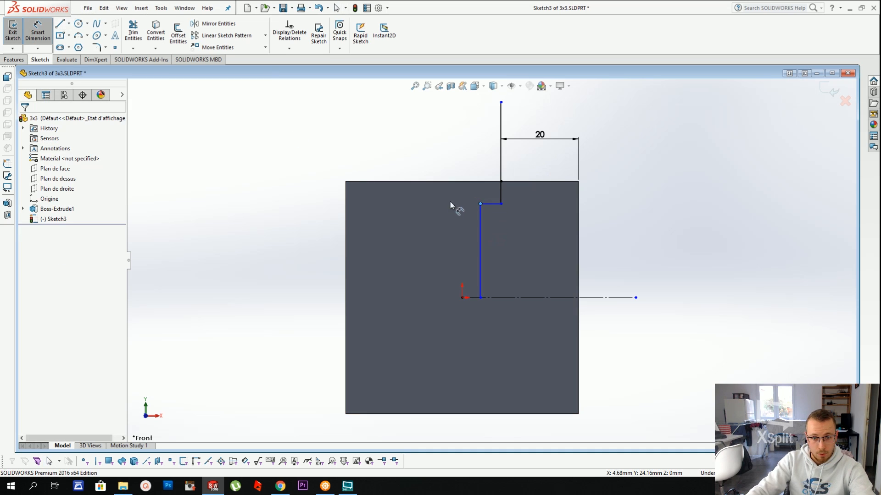
click(489, 203)
click(518, 297)
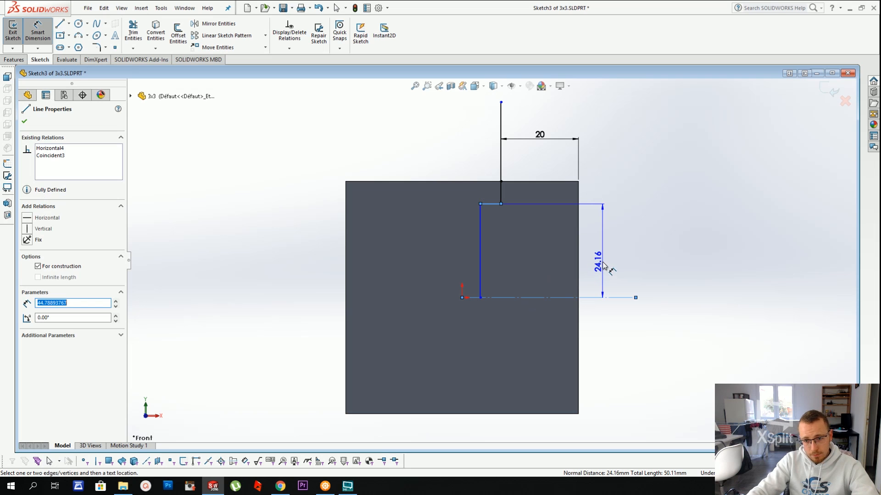
click(603, 263)
text(2)
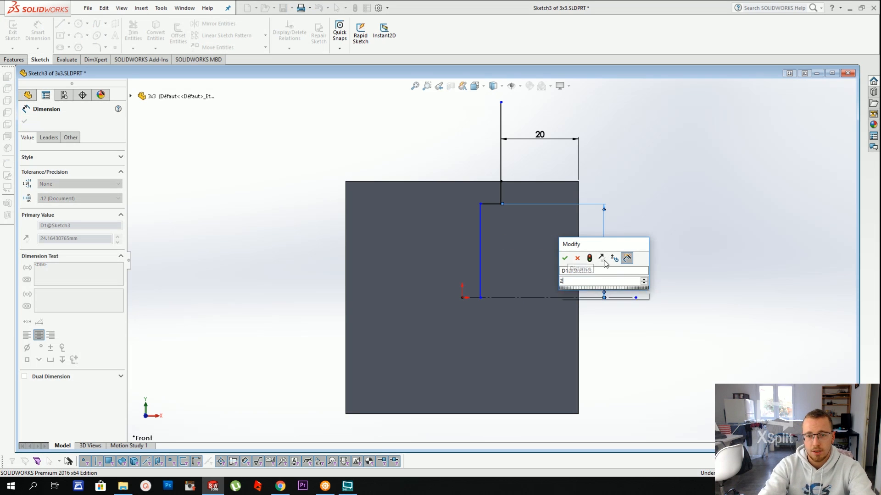
text(5)
key(Return)
key(Escape)
Change the height dimension between the construction line and the short horizontal segment to 22 mm
double_click(600, 264)
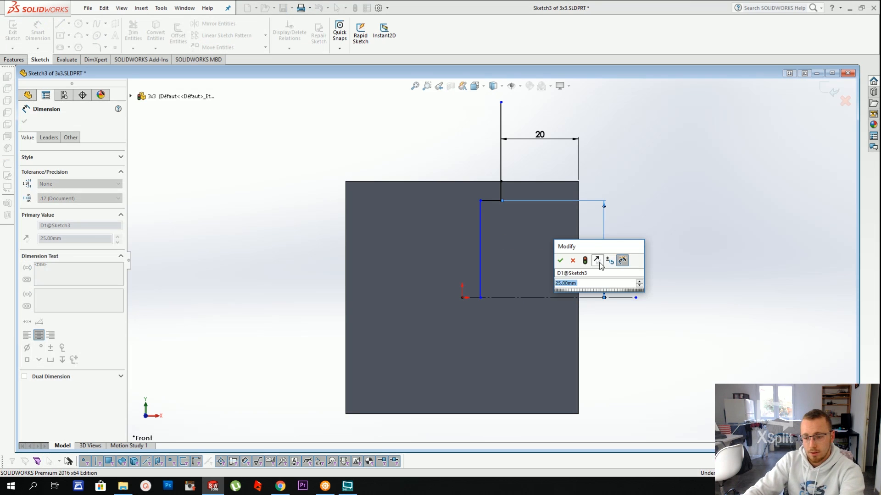
text(22)
key(Return)
key(Escape)
Dimension the length of the profile's short horizontal segment to 5 mm
click(481, 230)
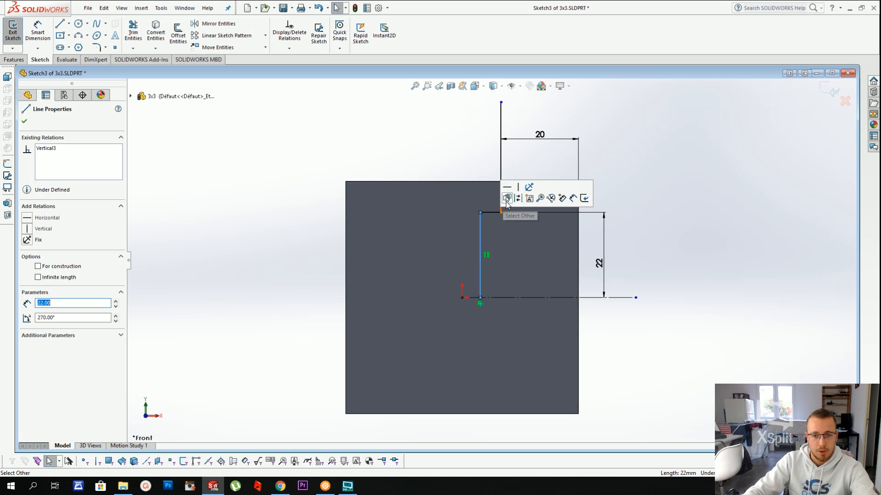
click(38, 31)
click(492, 213)
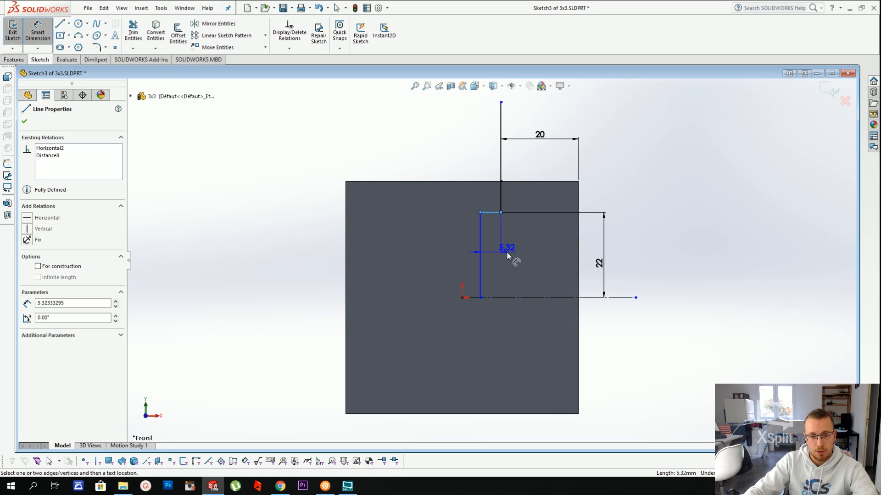
click(526, 244)
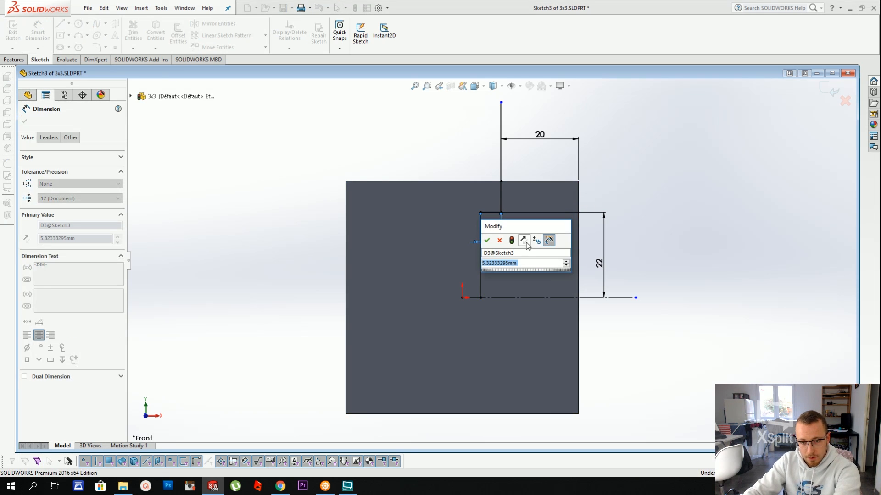
text(5)
key(Return)
key(Escape)
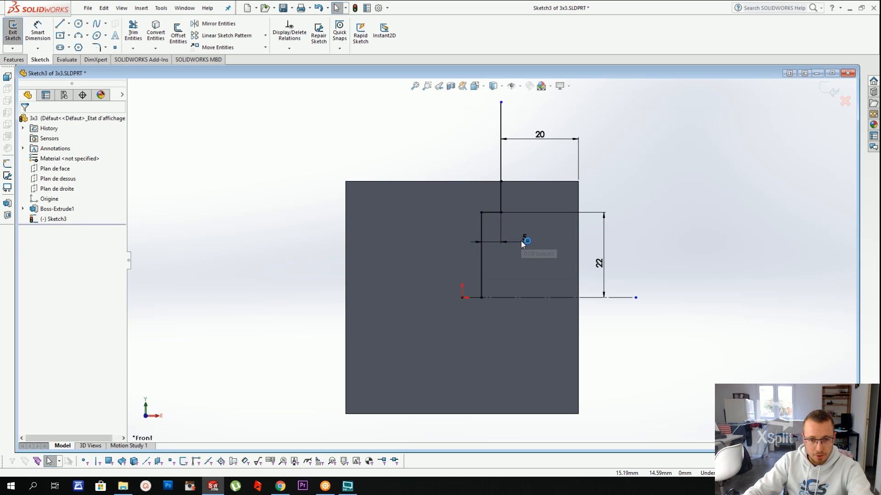
Change the length of the profile's short horizontal segment to 3 mm
double_click(511, 236)
text(3)
key(Return)
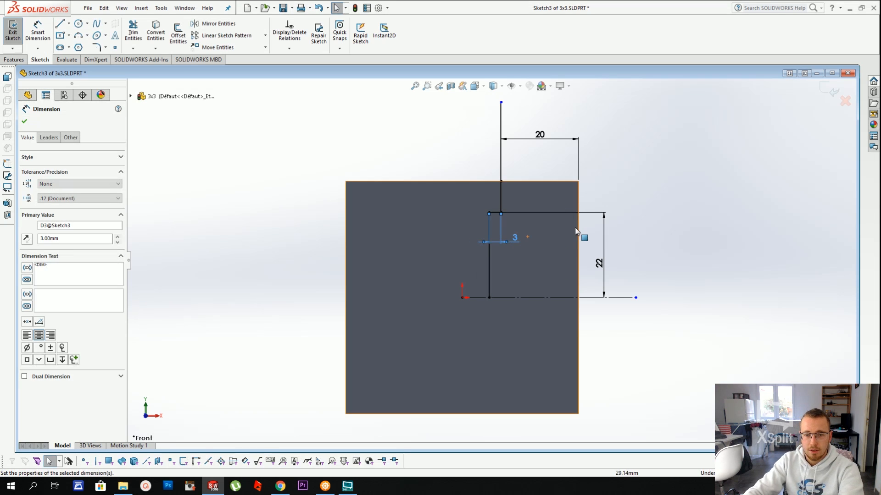
key(Escape)
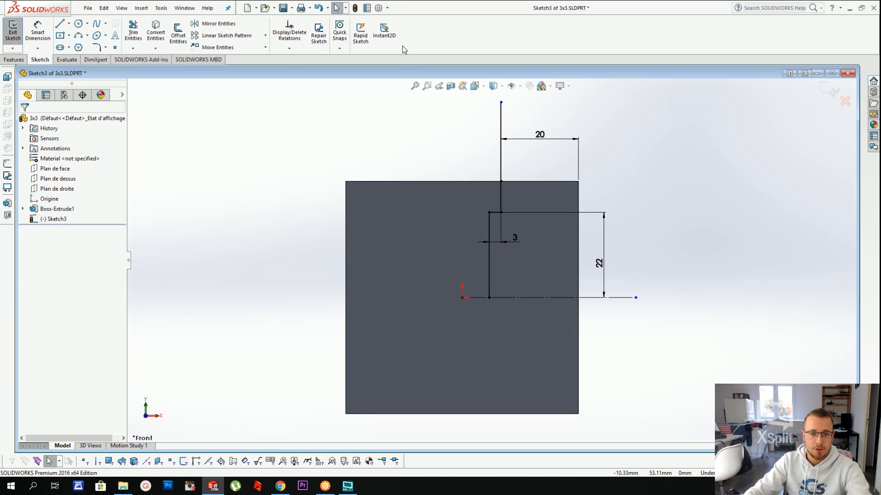
Create a revolved surface from the stepped profile, 360 degrees around the horizontal construction line
click(142, 8)
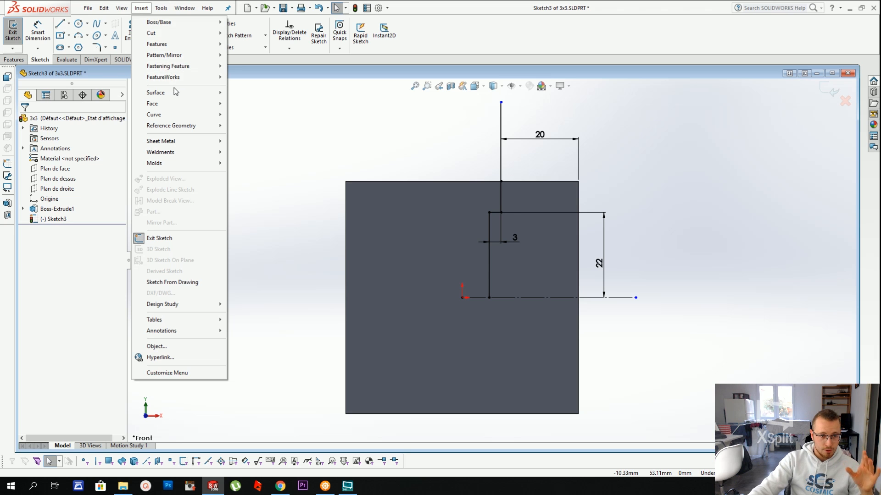
mouse_move(177, 92)
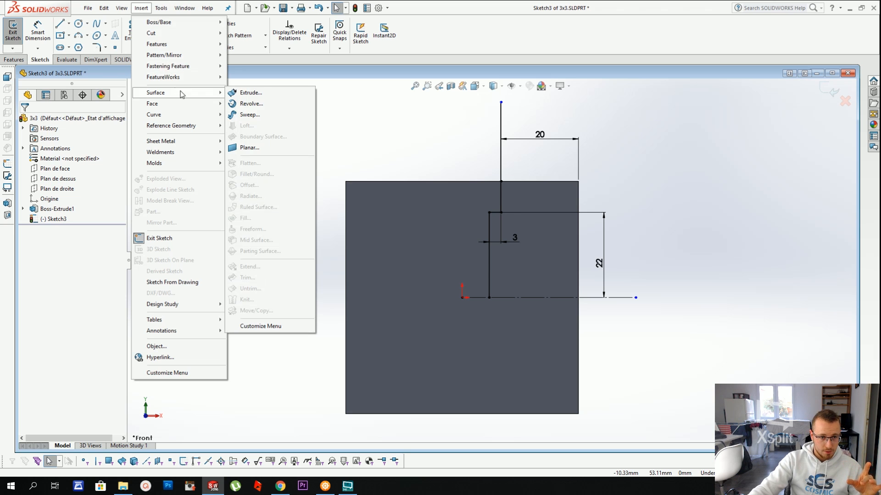
click(248, 104)
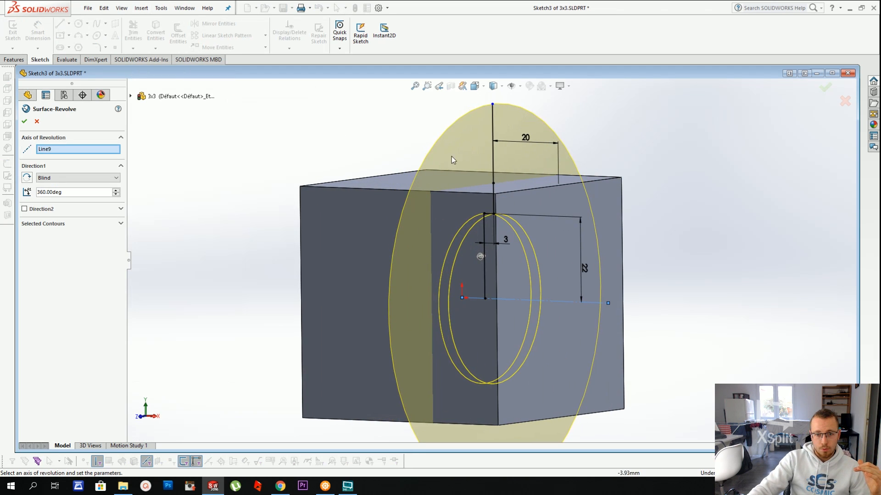
mouse_move(570, 269)
middle_down()
mouse_move(505, 257)
mouse_move(567, 267)
middle_up()
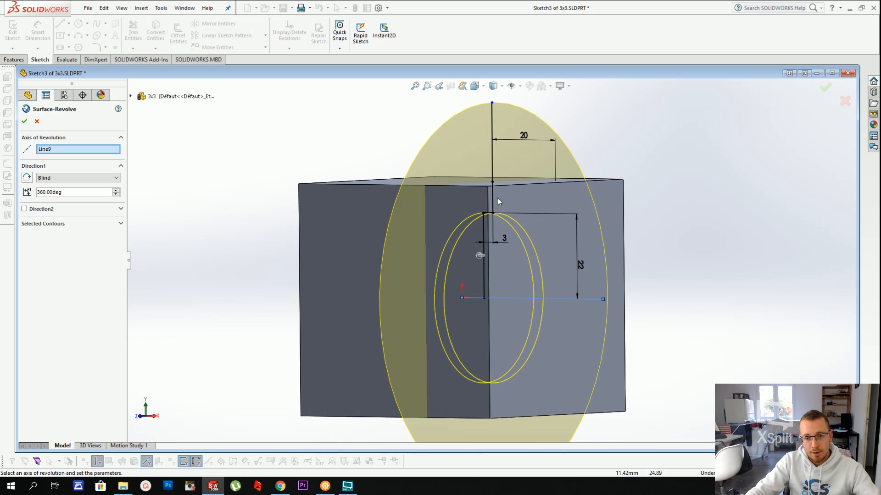
click(824, 88)
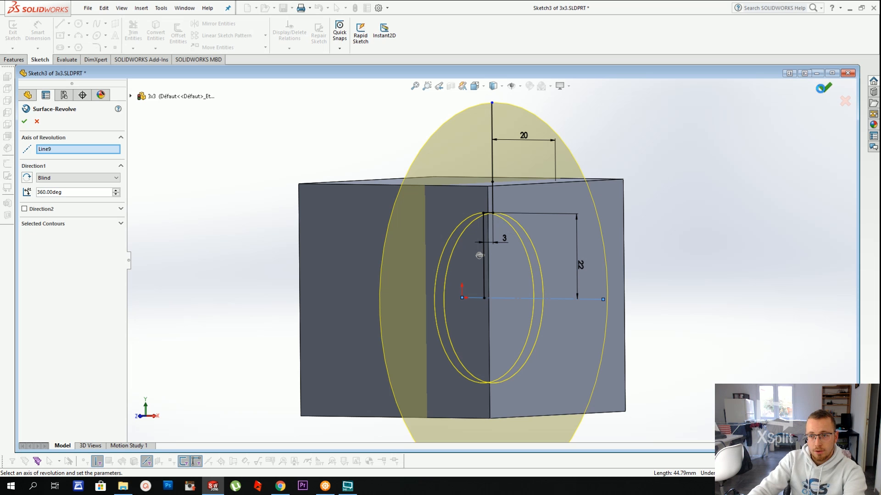
Make the extruded cube transparent so the revolved surface inside it can be seen
middle_drag(514, 174, 500, 194)
right_click(528, 206)
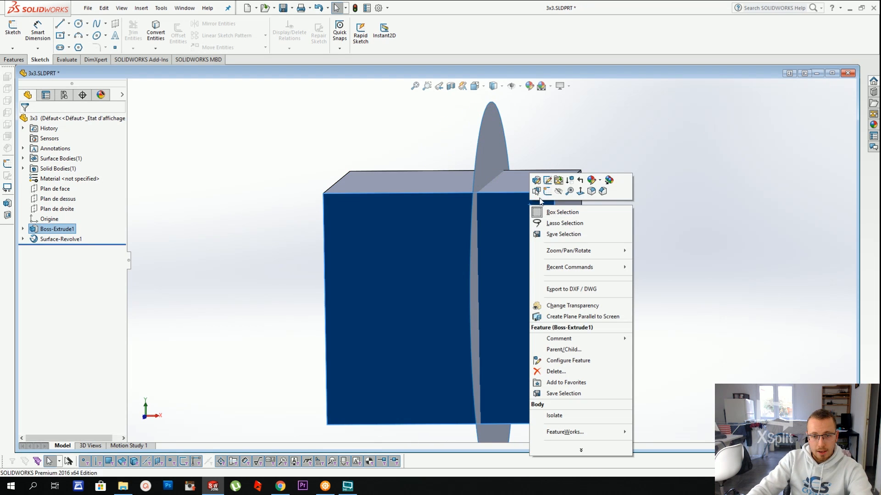
click(121, 95)
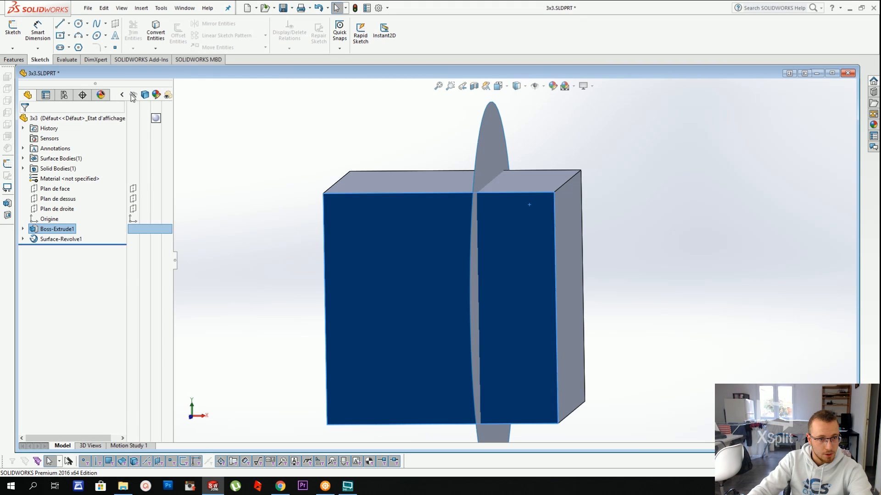
click(167, 231)
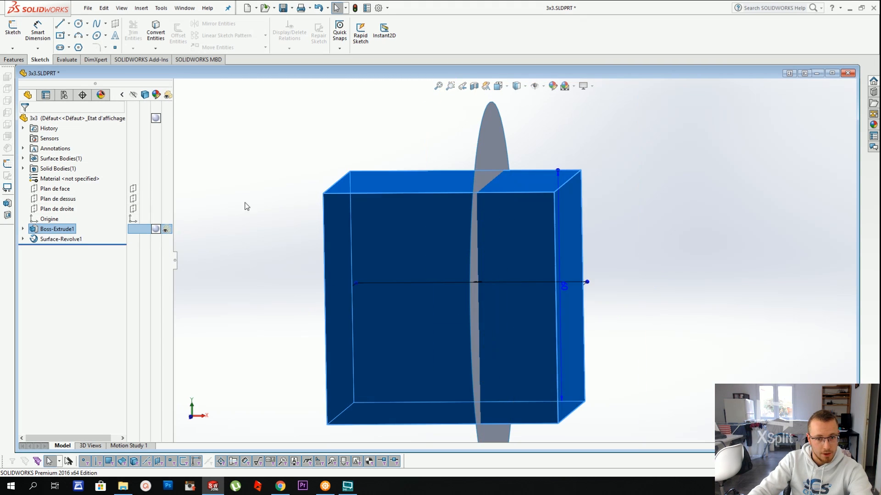
Examine how the stepped revolved surface divides the transparent cube, viewing it at an angle and edge-on
middle_drag(353, 134, 458, 165)
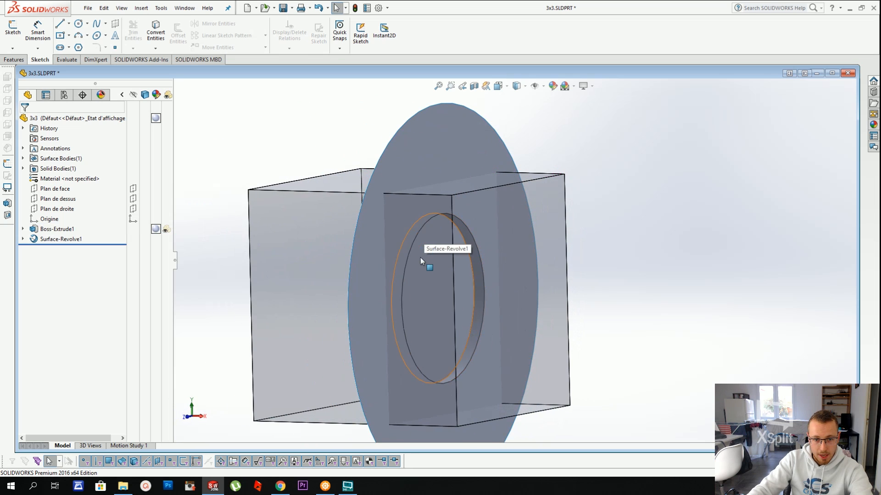
middle_drag(463, 244, 495, 293)
scroll(495, 293, up, 2)
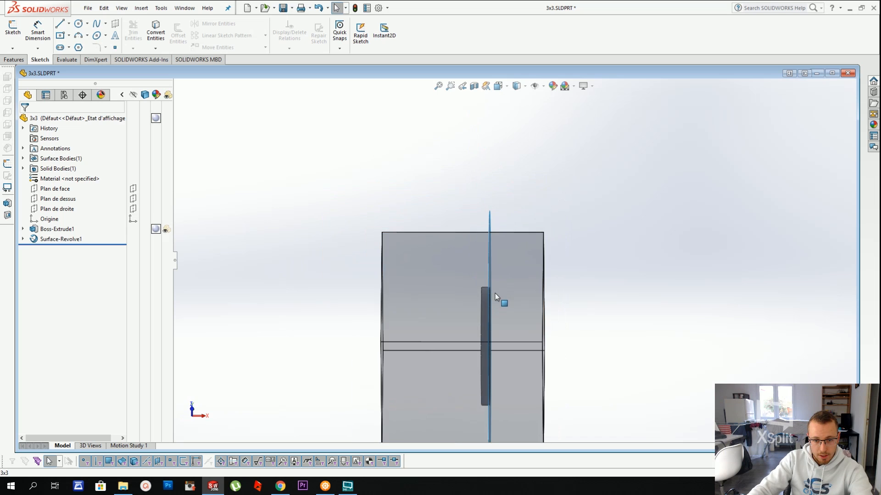
scroll(493, 338, up, 2)
scroll(493, 328, down, 2)
scroll(491, 304, down, 4)
scroll(522, 175, up, 2)
middle_drag(522, 168, 522, 166)
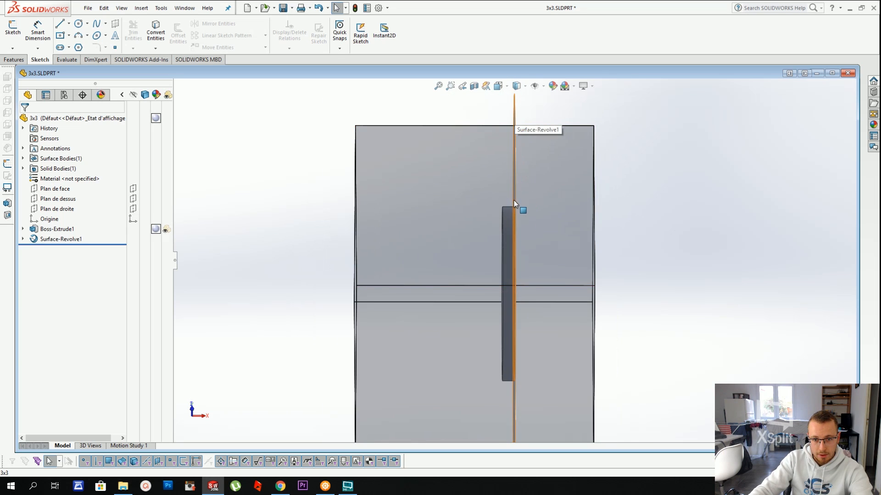
click(515, 211)
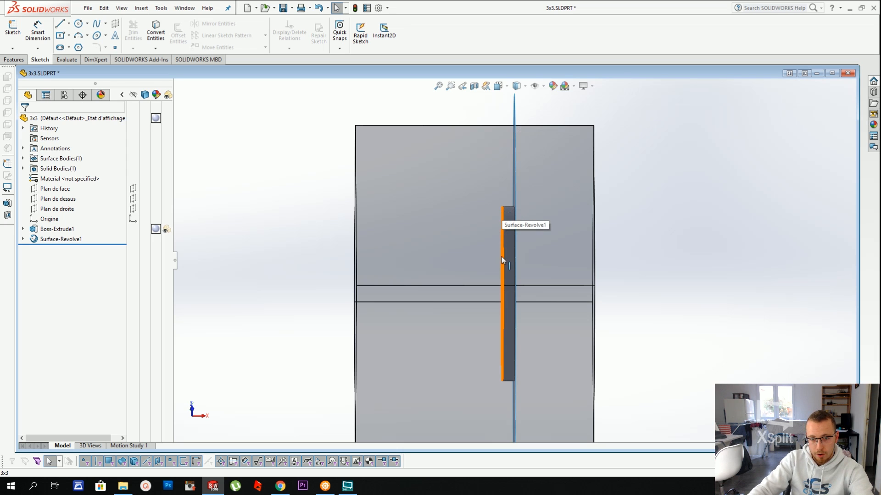
mouse_move(521, 269)
middle_down()
mouse_move(527, 209)
mouse_move(500, 242)
mouse_move(549, 235)
mouse_move(515, 252)
mouse_move(456, 252)
mouse_move(555, 250)
mouse_move(535, 275)
middle_up()
scroll(552, 235, down, 3)
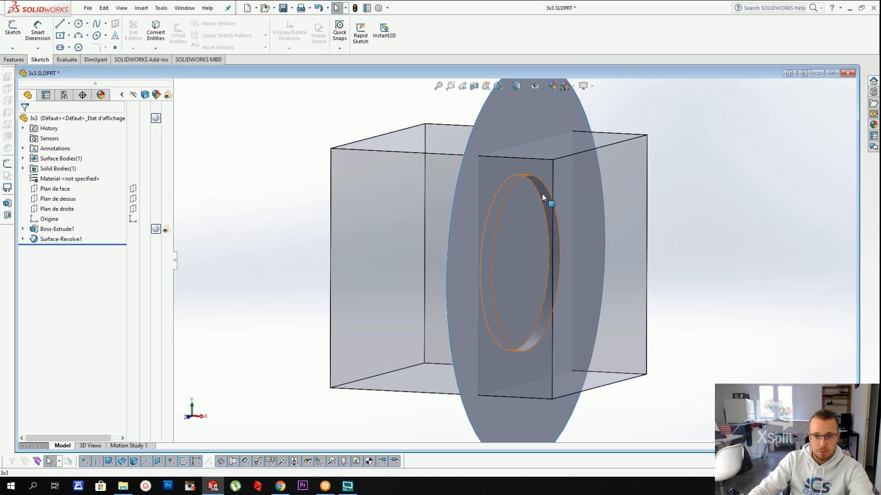
click(632, 146)
key(Escape)
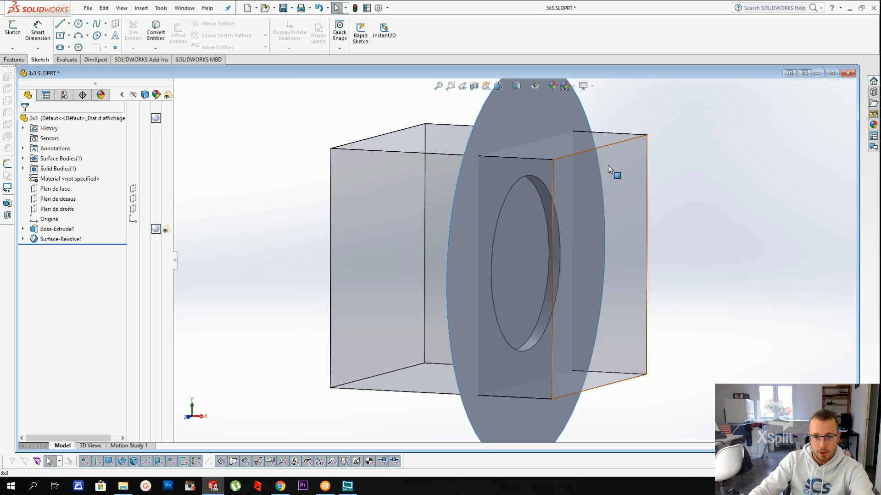
Inspect the cylindrical step of the revolved surface and its axis line from several directions
click(549, 202)
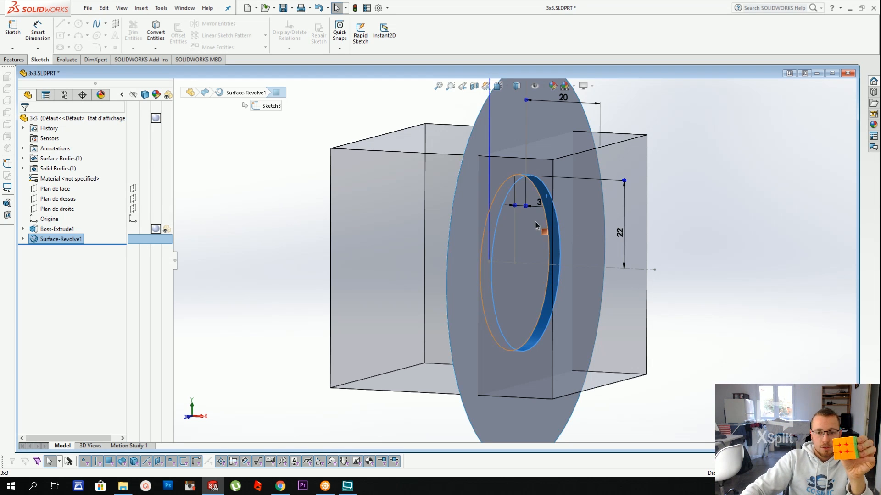
middle_drag(536, 222, 501, 240)
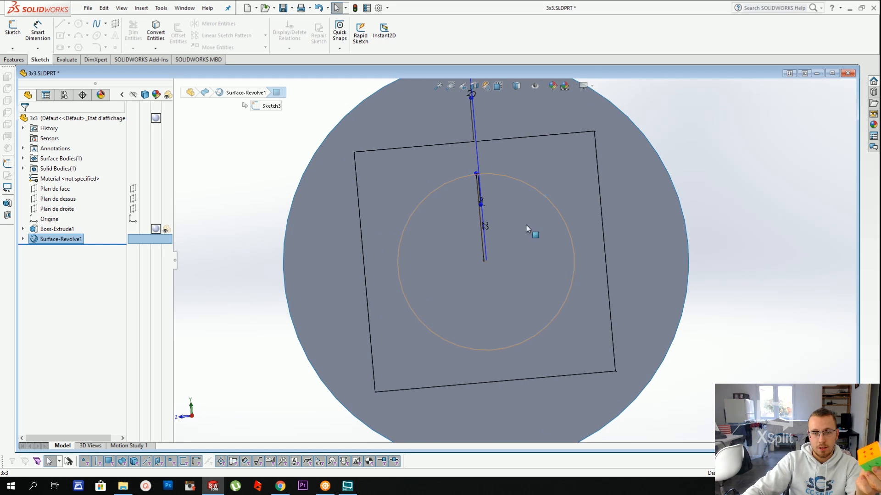
middle_drag(526, 228, 554, 215)
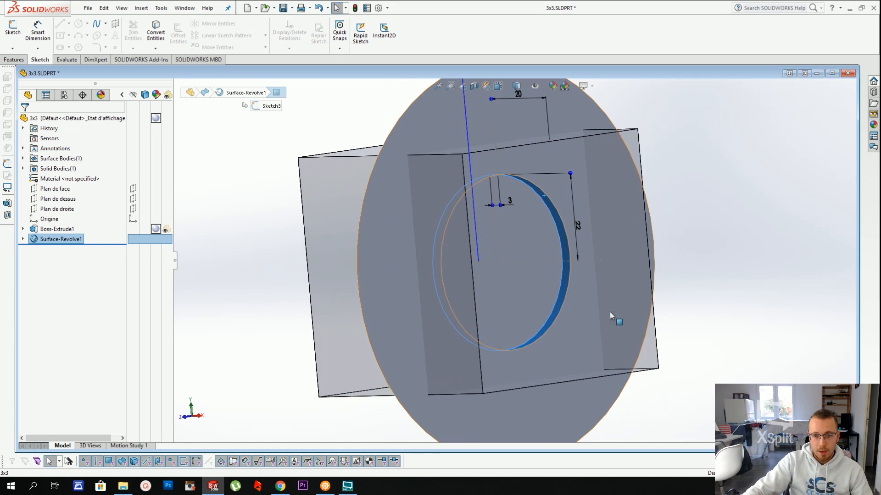
click(574, 262)
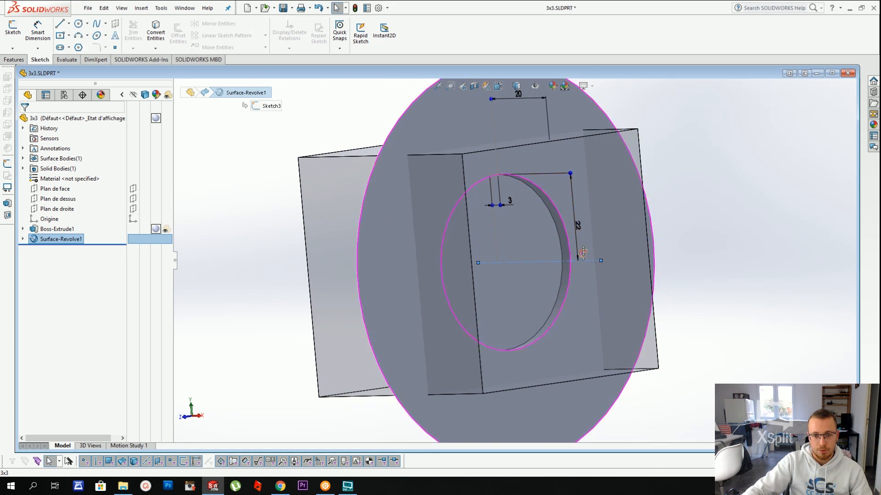
middle_drag(573, 263, 617, 263)
scroll(597, 262, up, 2)
click(274, 248)
Mirror the revolved surface body about the Plan de droite plane
click(70, 199)
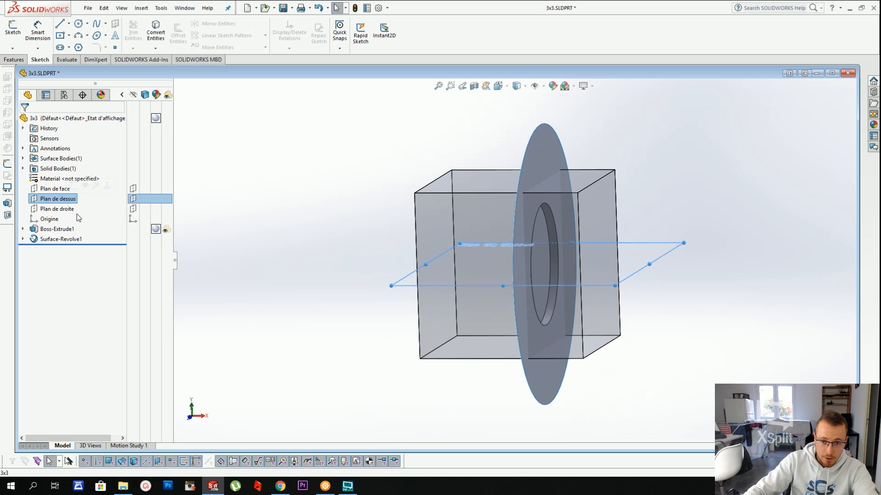
click(60, 209)
click(160, 8)
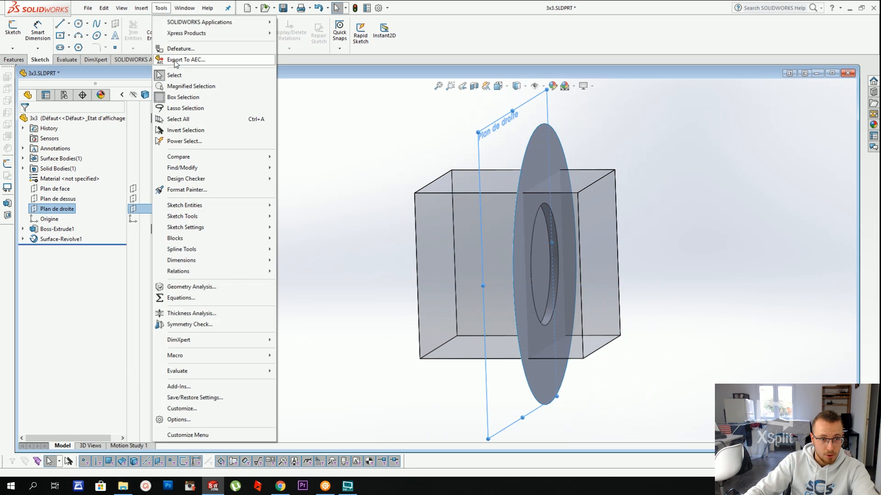
mouse_move(141, 8)
mouse_move(184, 55)
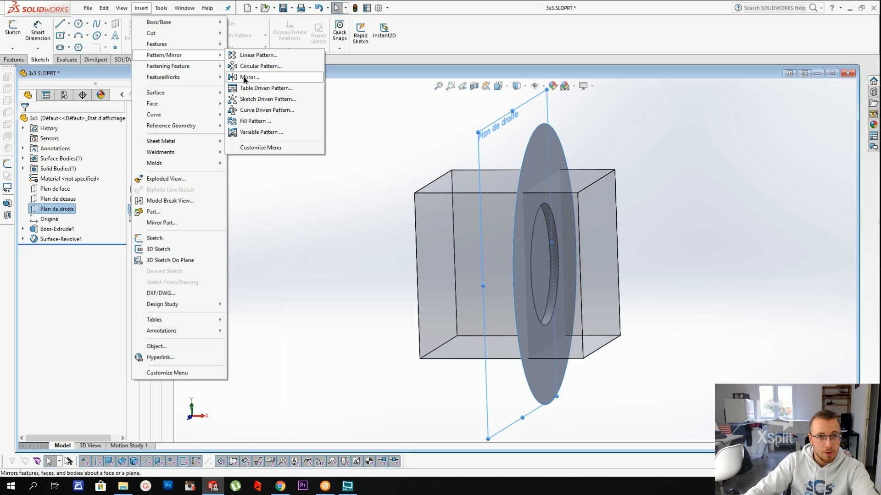
click(244, 78)
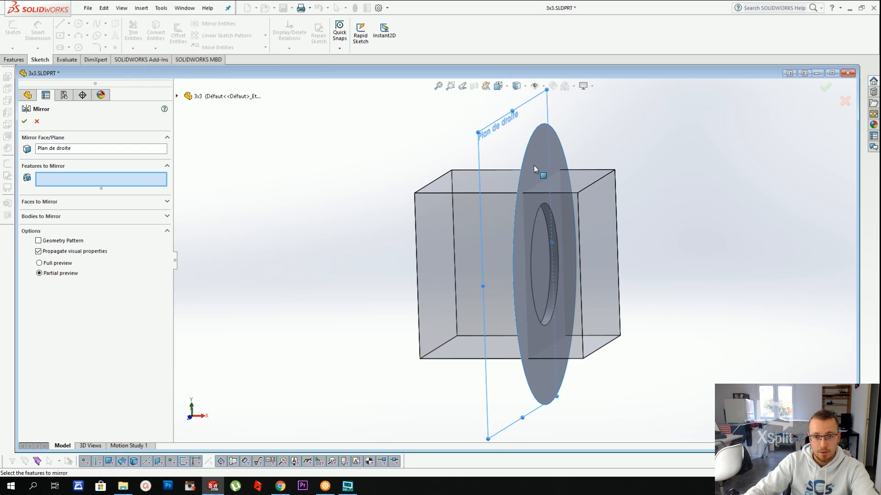
click(34, 217)
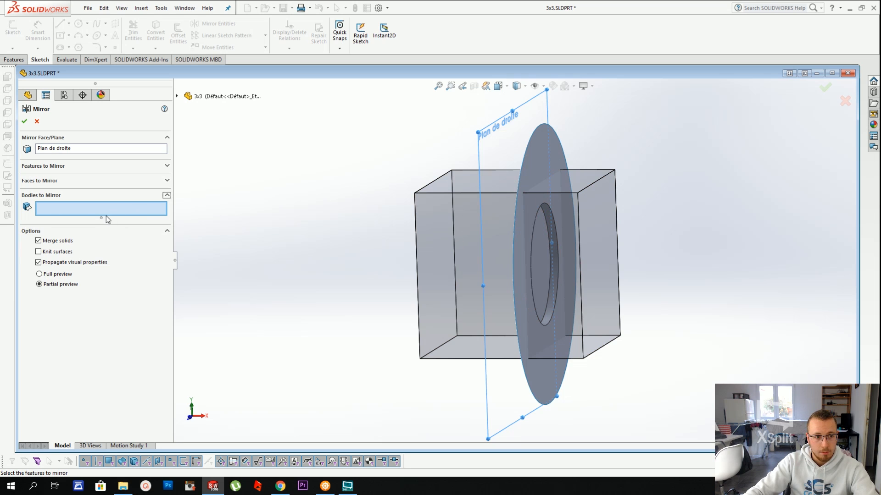
click(552, 150)
middle_drag(560, 149, 514, 148)
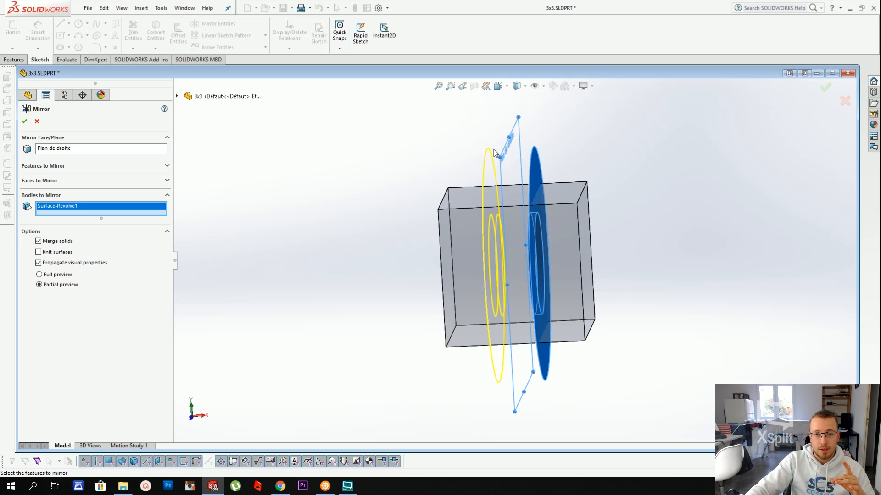
middle_drag(495, 153, 528, 192)
key(Return)
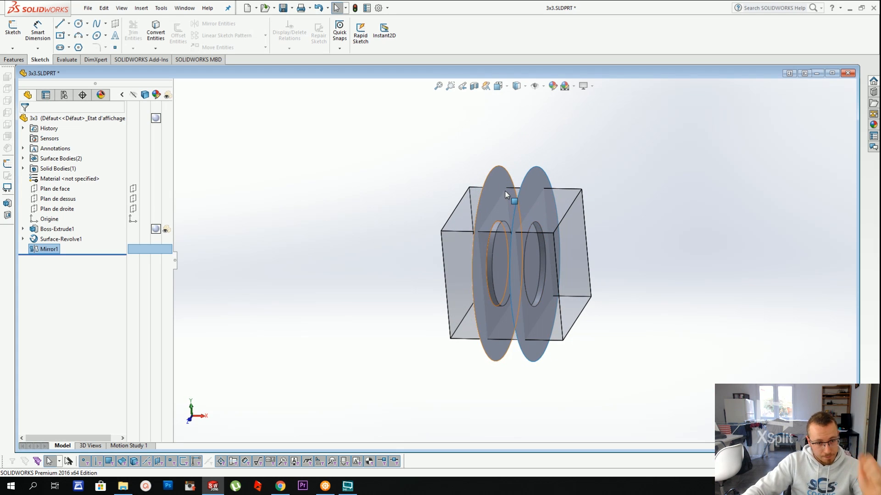
key(Escape)
Turn off the transparency of the extruded cube so it displays as opaque
click(166, 228)
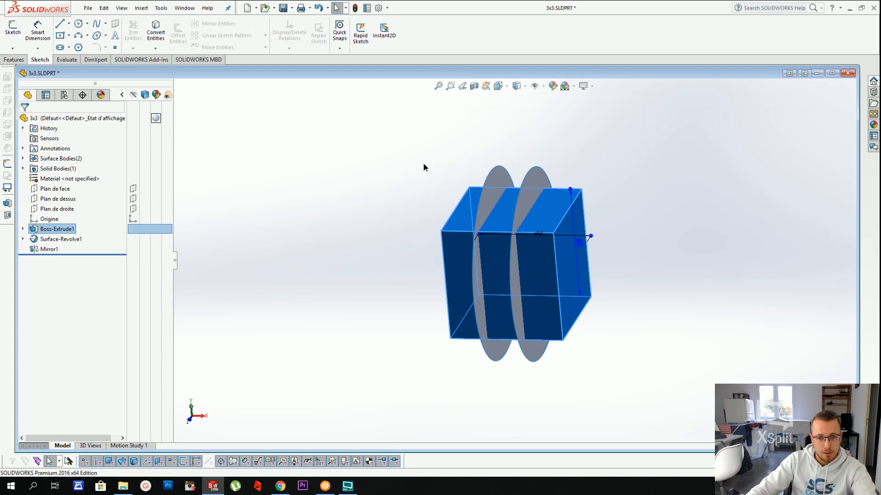
key(Escape)
middle_drag(480, 211, 509, 202)
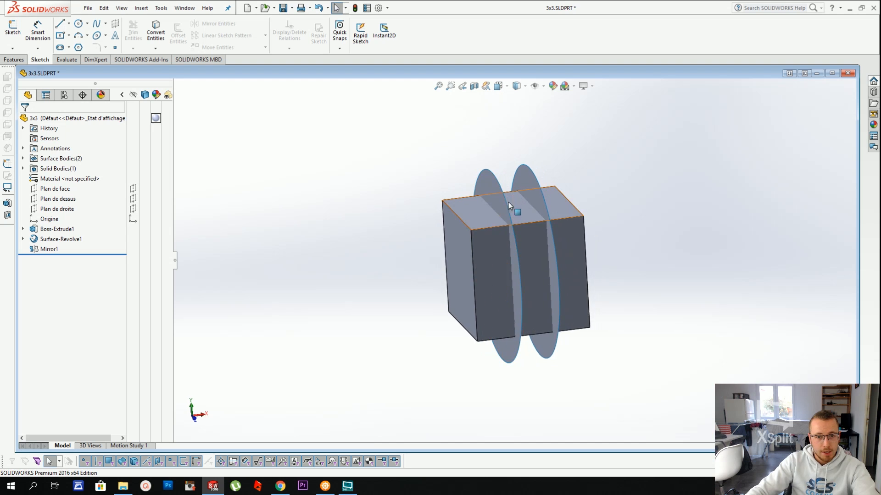
scroll(508, 203, down, 3)
Make one copy of both the revolved and mirrored surface bodies, rotated 90 degrees about the Z axis
click(141, 7)
mouse_move(165, 44)
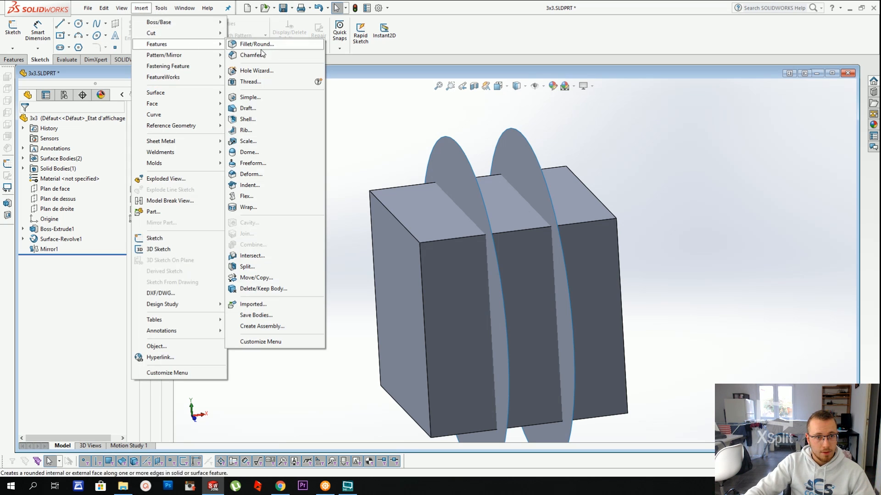
click(255, 278)
click(445, 177)
click(509, 152)
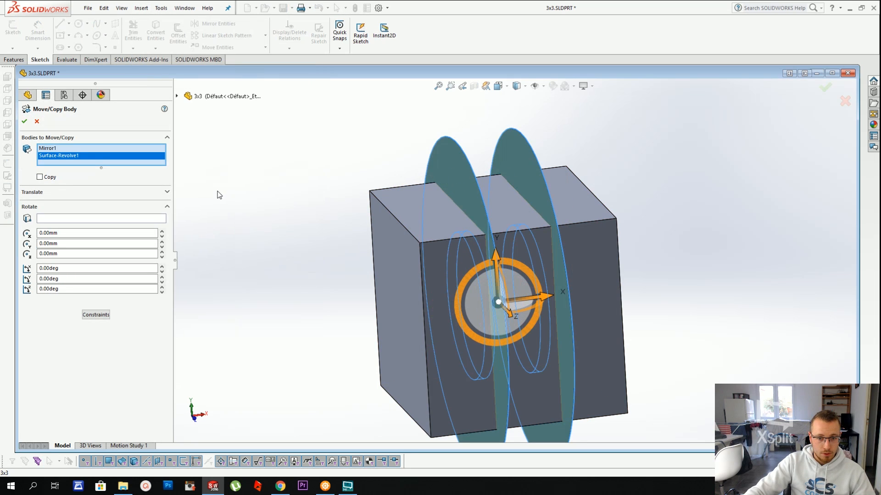
click(56, 193)
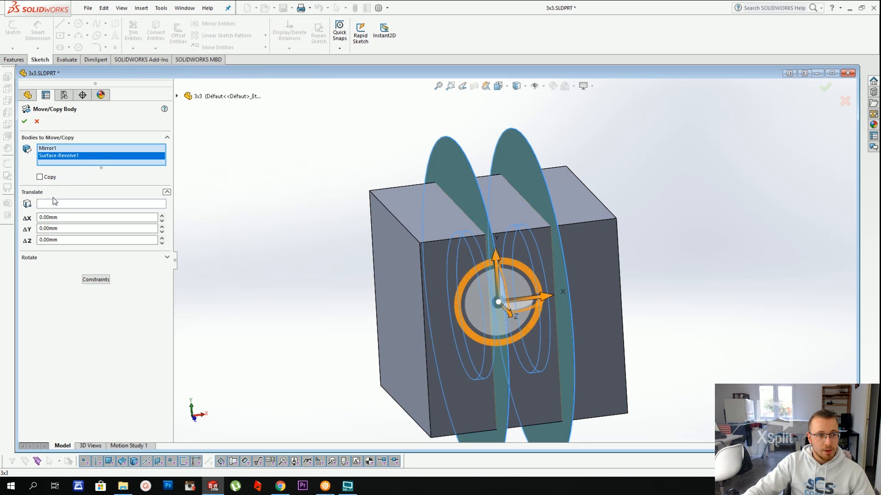
click(32, 256)
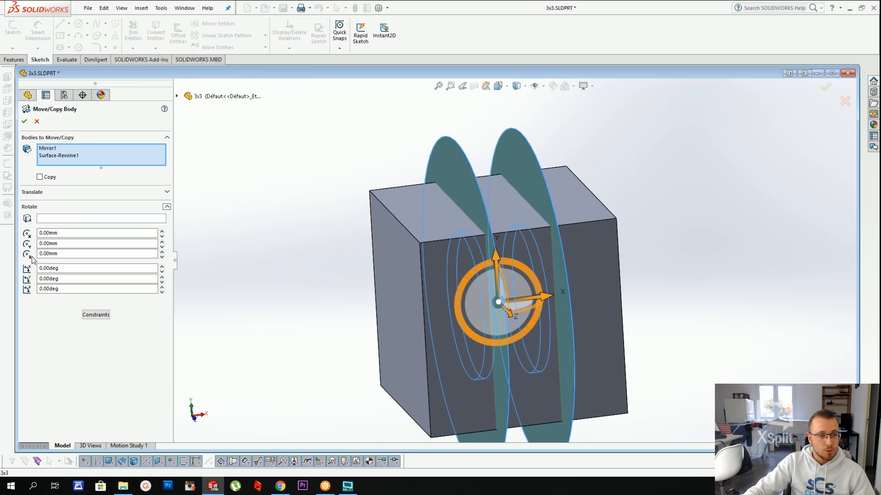
click(40, 178)
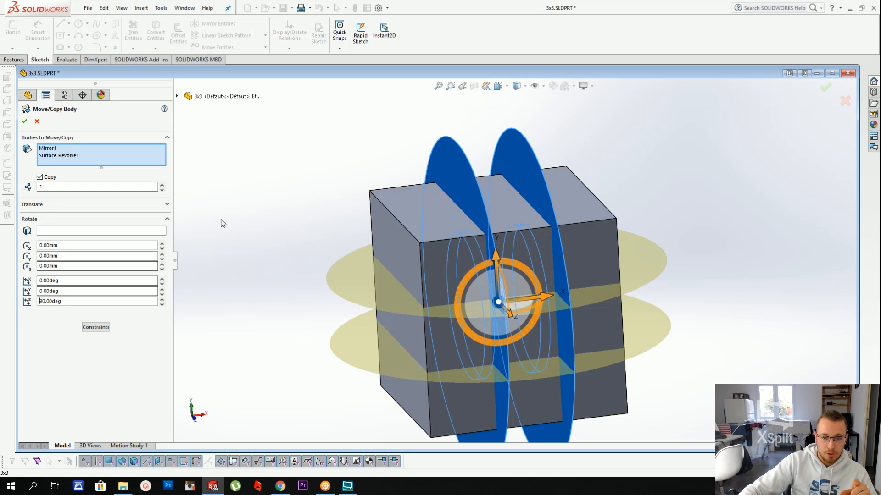
middle_drag(608, 340, 556, 326)
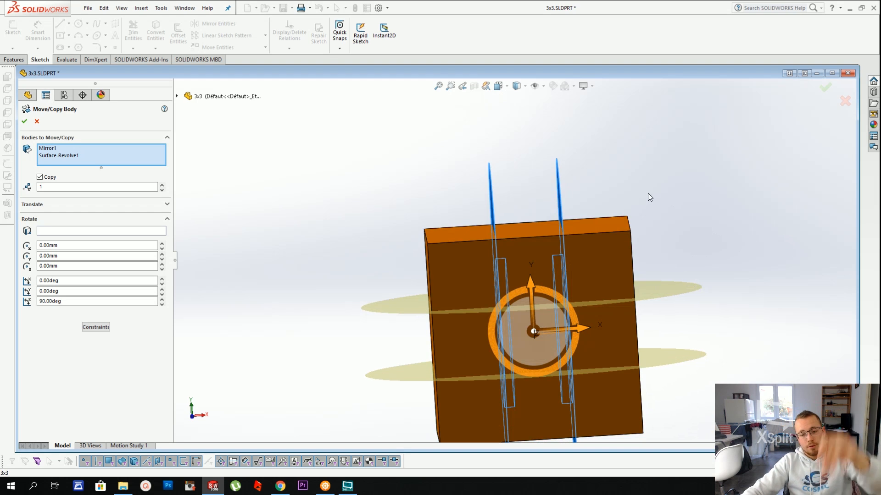
key(Return)
Delete the body copy feature that produced the two rotated surfaces
middle_drag(619, 220, 680, 201)
scroll(688, 220, up, 5)
scroll(709, 337, down, 4)
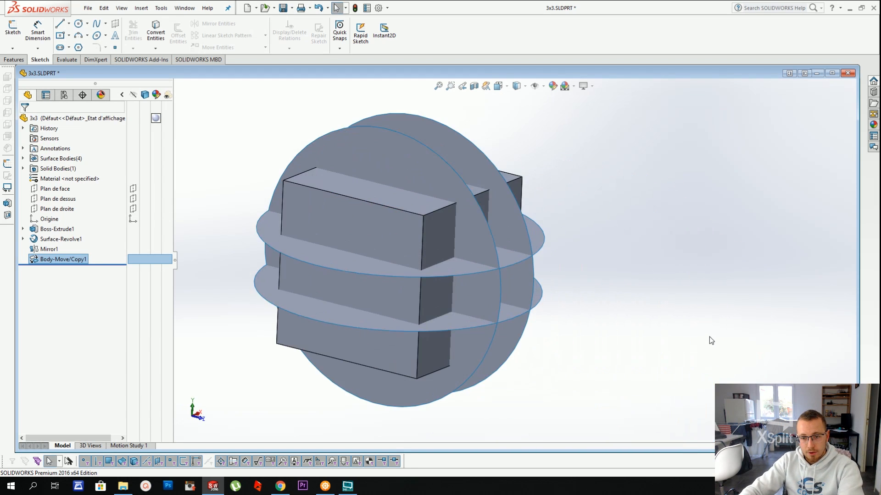
scroll(591, 323, up, 1)
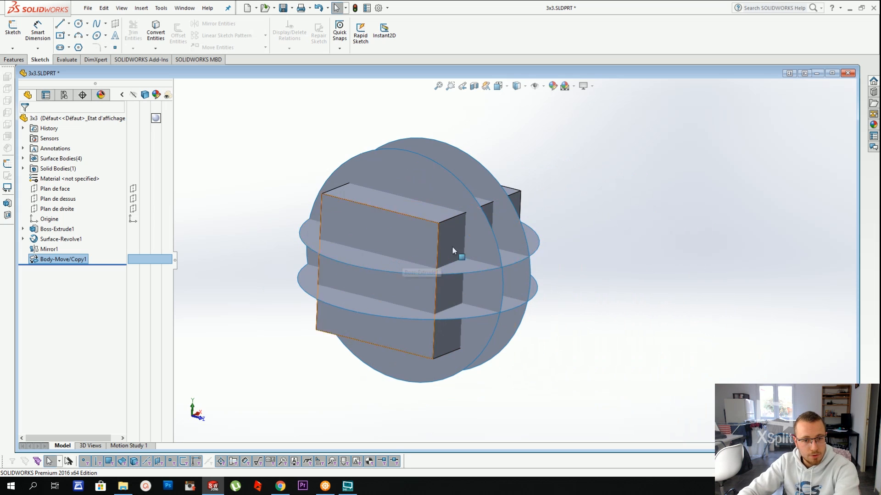
key(Delete)
key(Return)
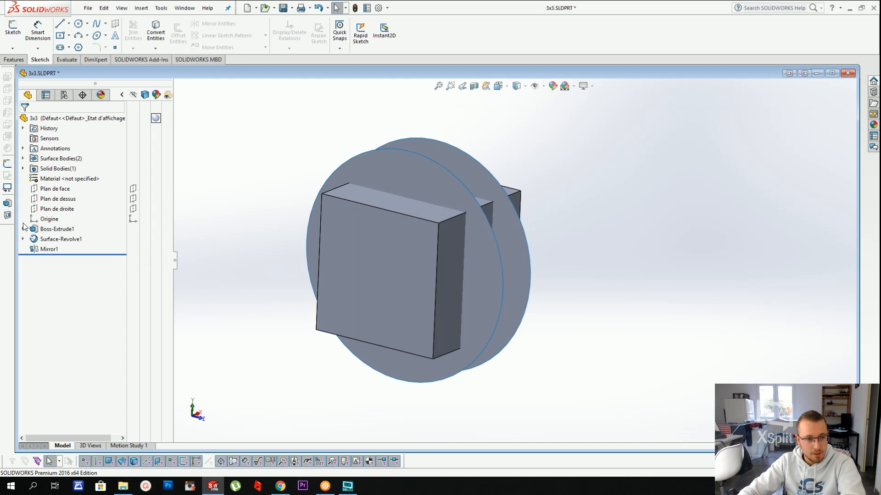
Create a reference axis at the intersection of the Plan de dessus and Plan de droite planes
click(53, 199)
ctrl+click(51, 211)
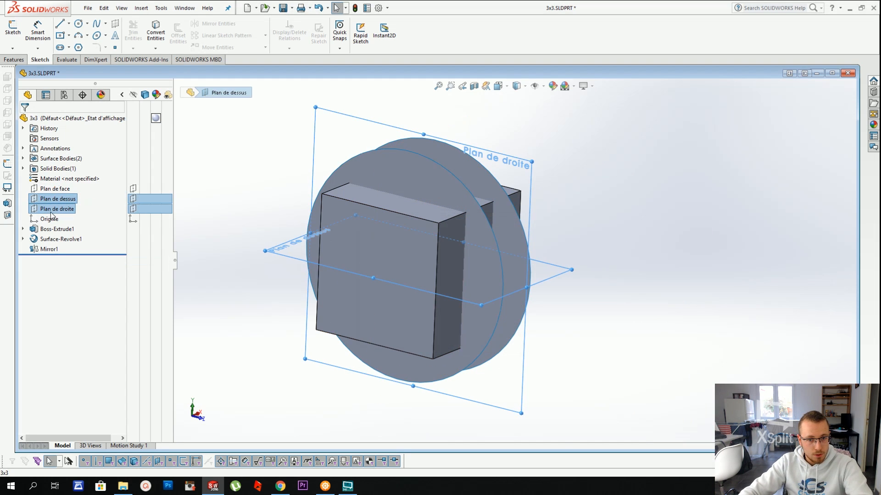
middle_drag(412, 211, 377, 205)
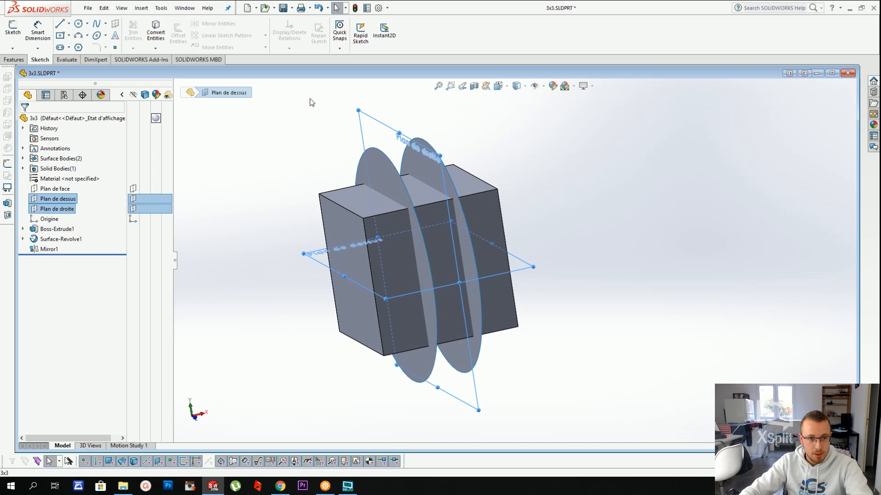
click(141, 8)
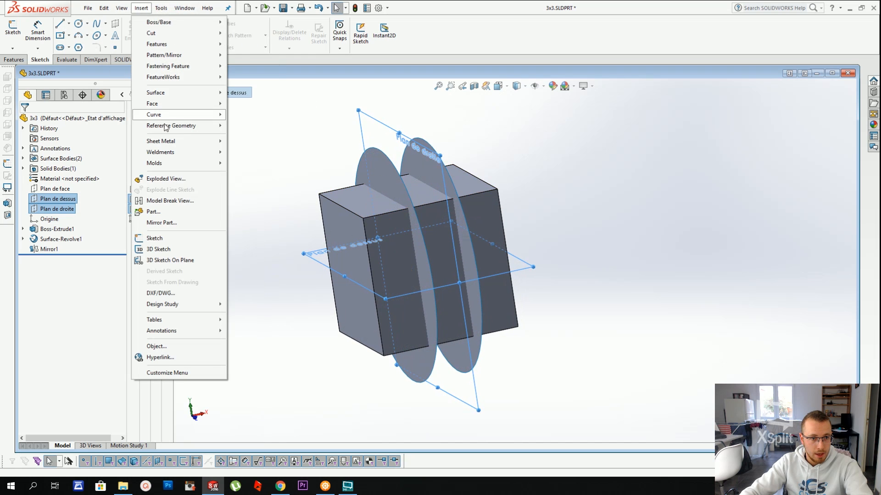
mouse_move(166, 127)
click(246, 150)
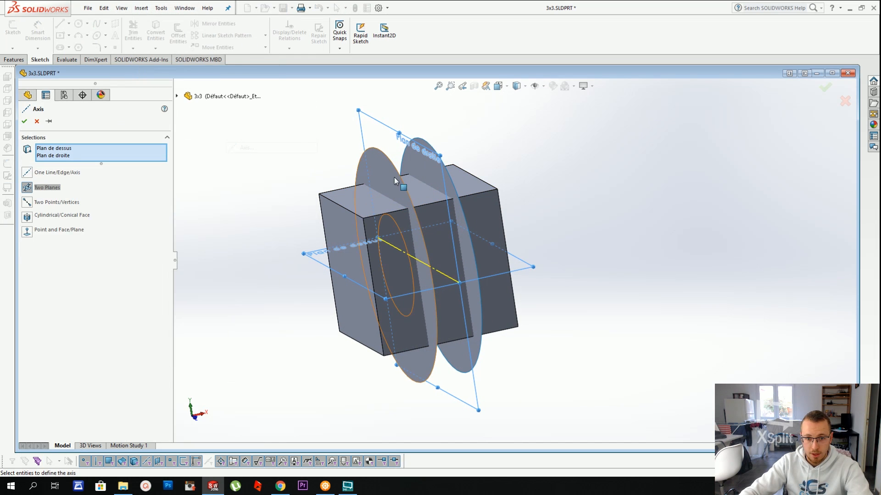
middle_drag(546, 185, 509, 182)
key(Return)
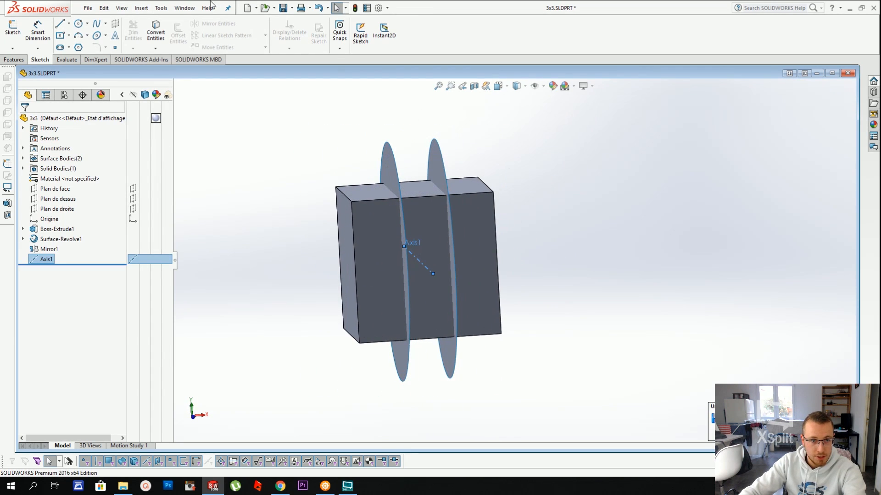
Circular-pattern both surface bodies around the new axis with 2 equally spaced instances over 90 degrees
click(161, 8)
mouse_move(140, 8)
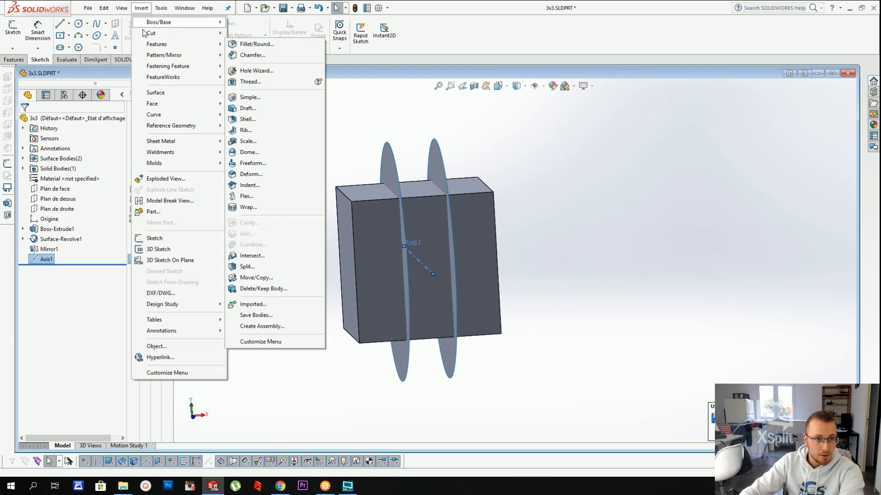
mouse_move(150, 55)
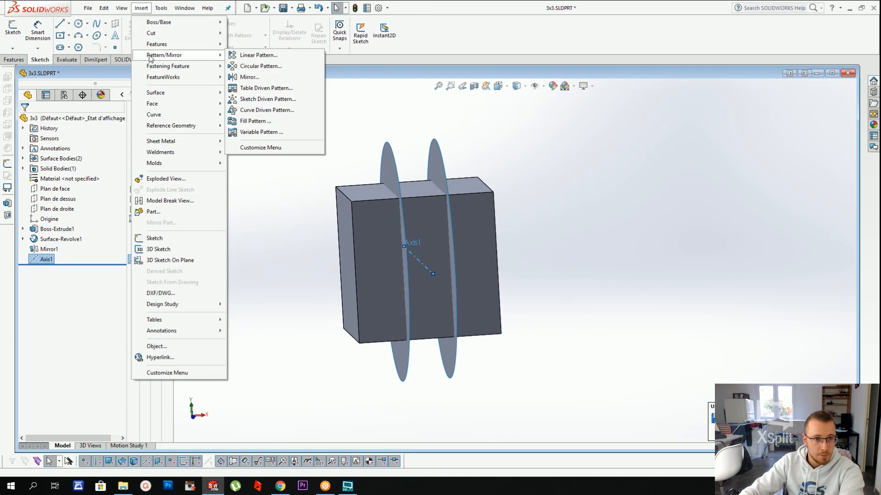
click(260, 66)
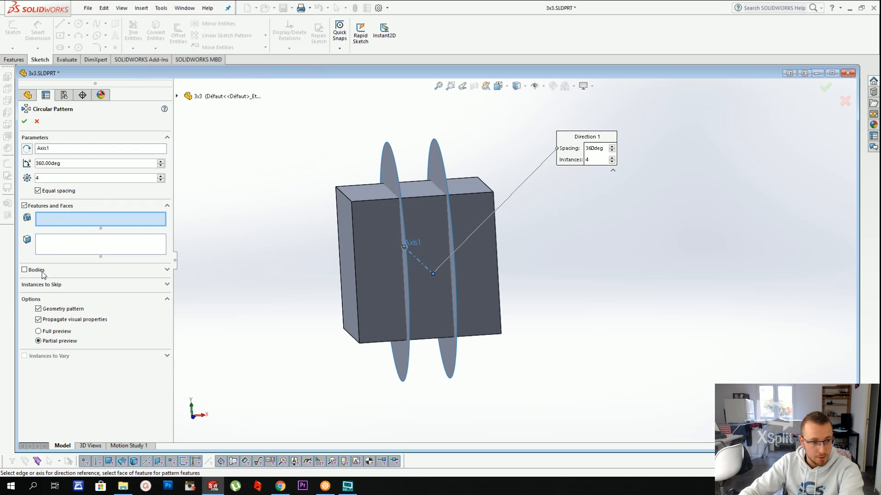
click(36, 270)
click(396, 182)
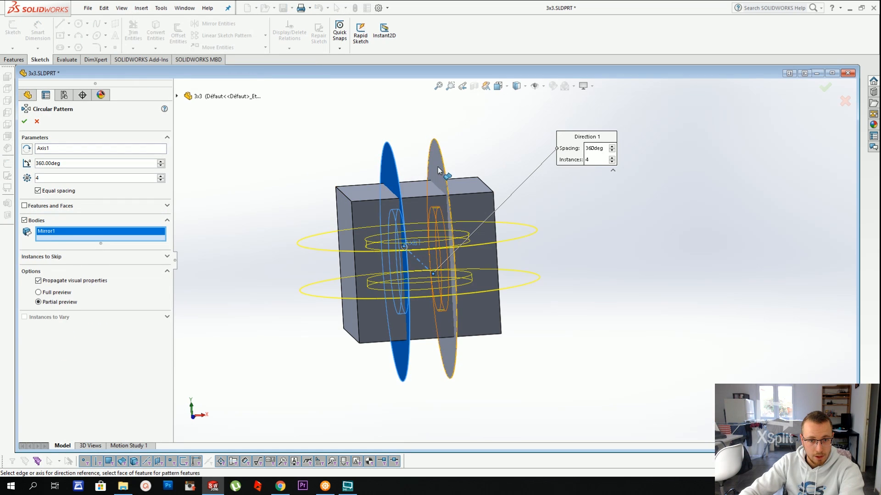
click(438, 170)
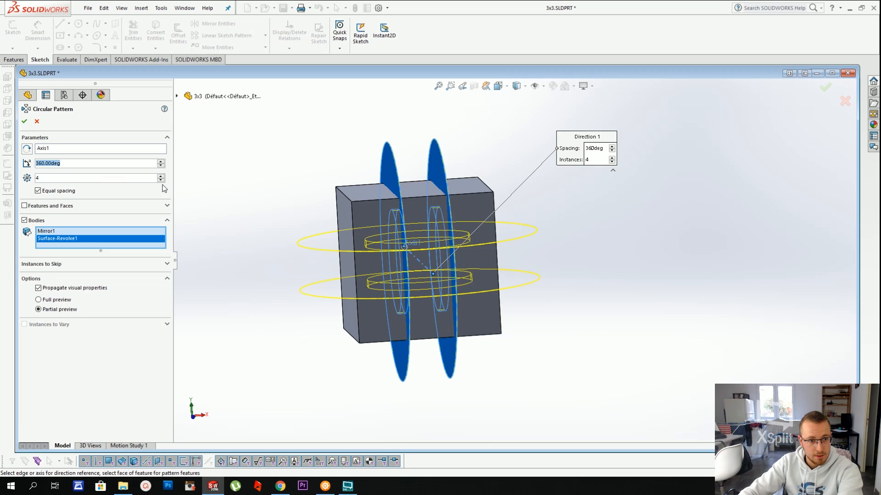
click(160, 180)
click(161, 180)
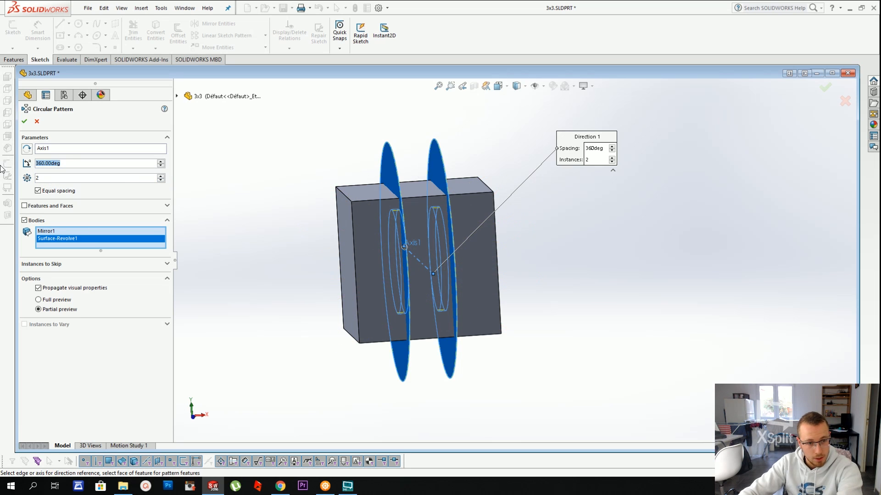
text(90)
key(Return)
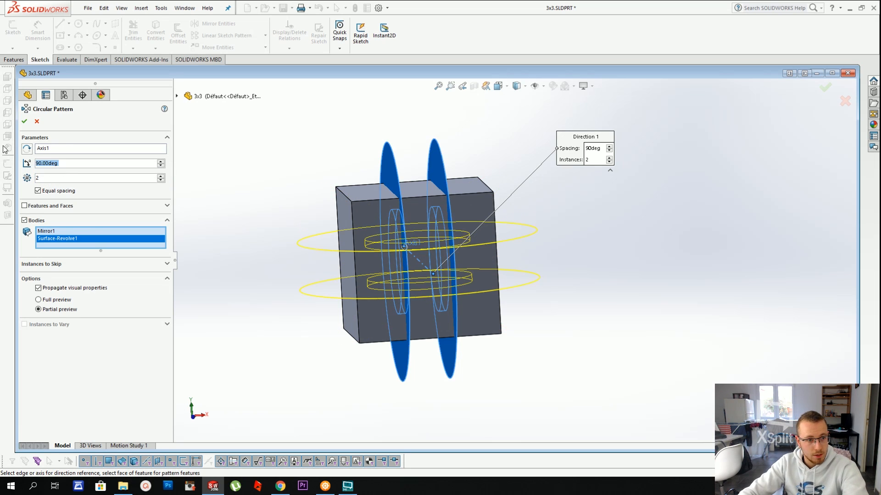
click(24, 121)
middle_drag(259, 142, 308, 243)
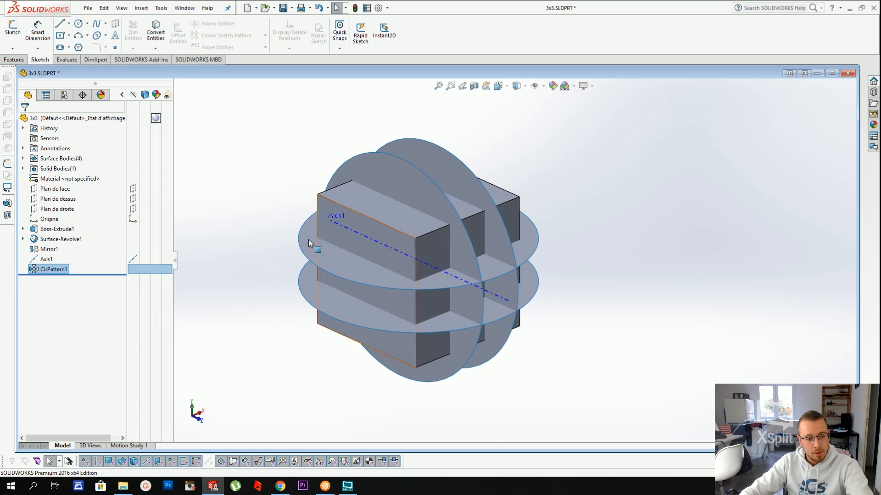
Delete the circular pattern of the surfaces and its reference axis
click(41, 268)
key(Delete)
key(Return)
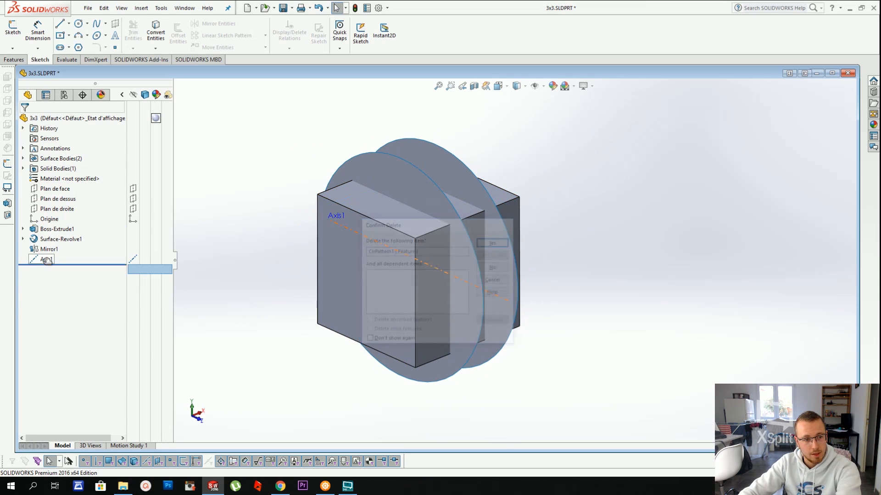
click(46, 260)
key(Delete)
key(Return)
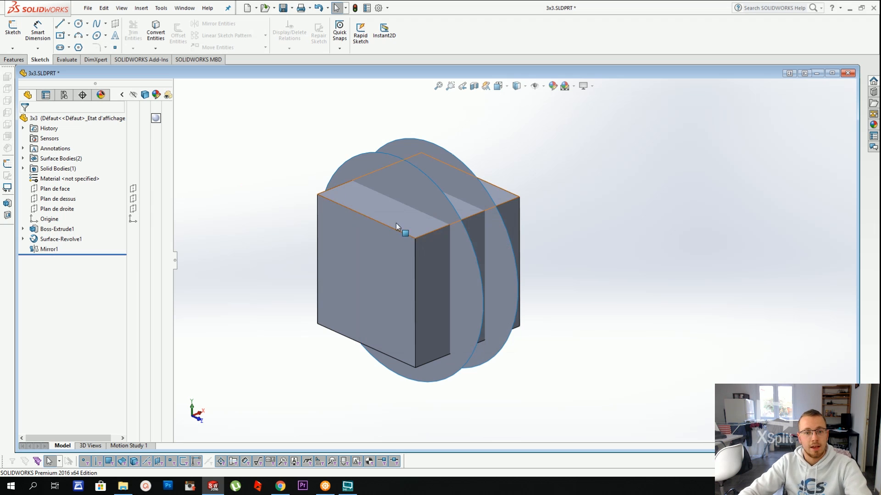
Hide the revolved surface and its mirrored copy, and select the cube's upper face
middle_drag(396, 225, 430, 228)
click(420, 154)
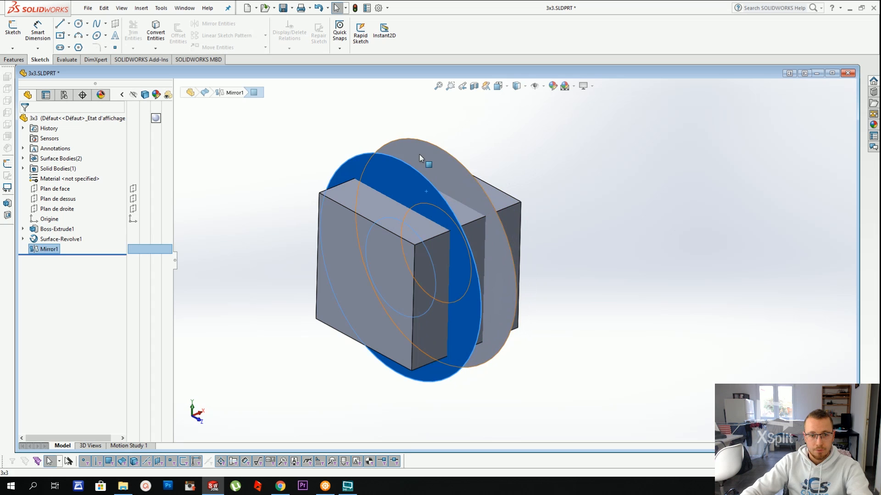
right_click(420, 154)
click(449, 140)
click(414, 210)
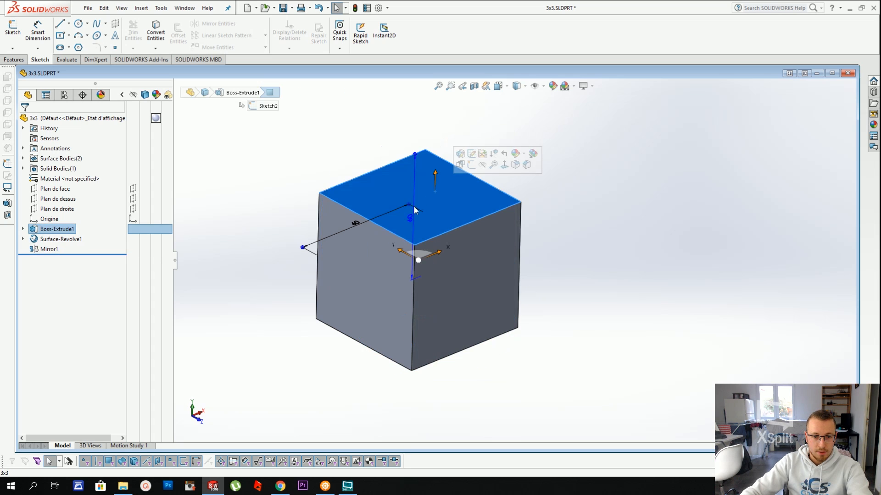
click(363, 264)
click(480, 266)
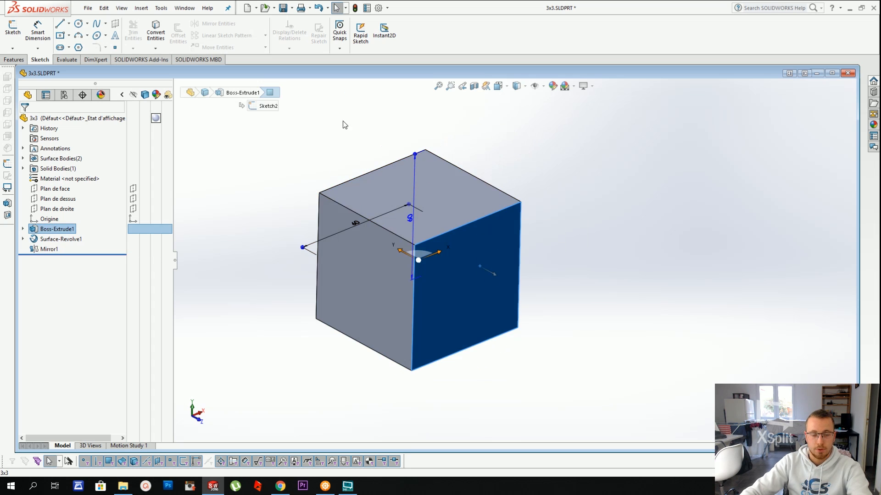
click(570, 177)
Create a reference axis through two diagonally opposite corner vertices of the cube
middle_drag(182, 100, 303, 68)
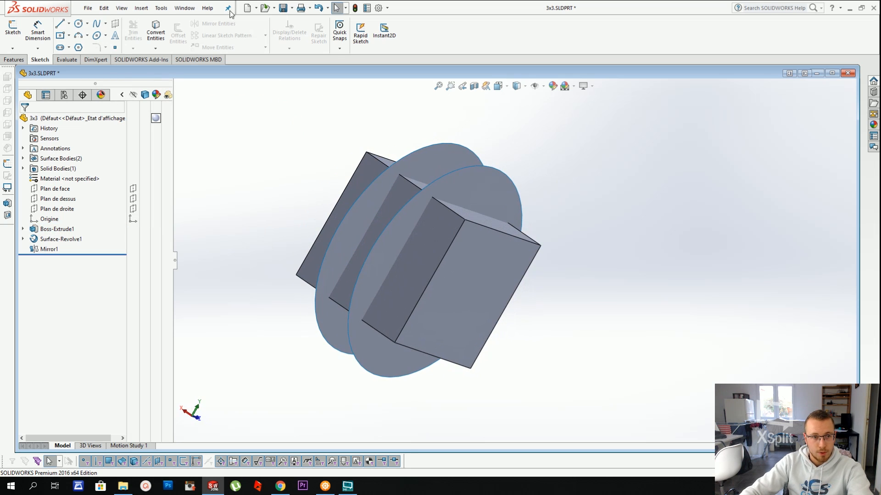
click(141, 8)
mouse_move(188, 125)
click(250, 147)
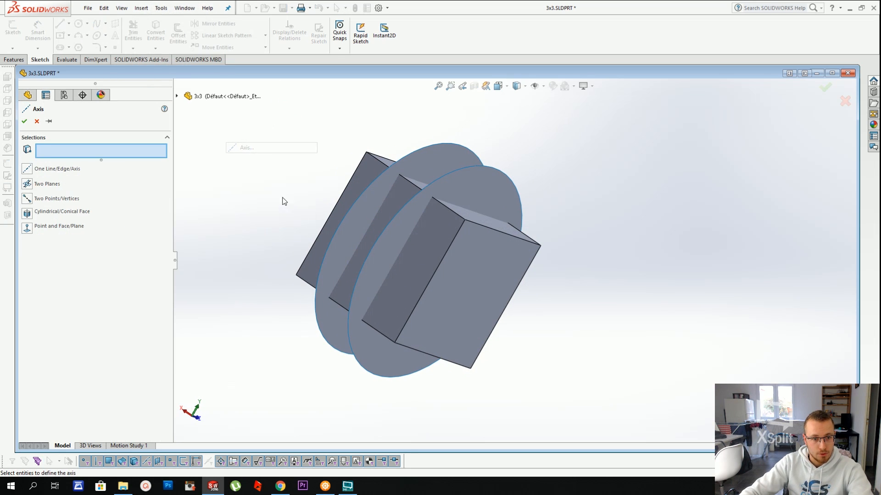
click(296, 276)
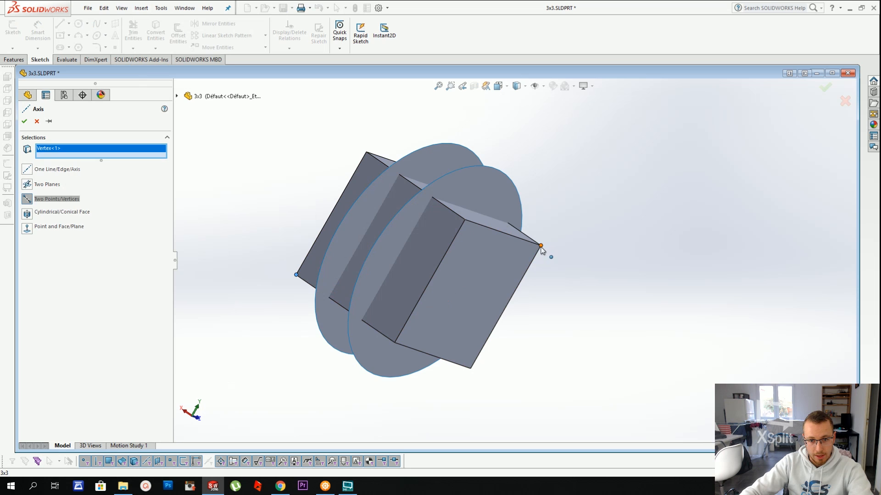
click(541, 247)
right_click(588, 177)
Start a circular pattern around the new diagonal axis with 3 equally spaced instances over 360 degrees
middle_drag(588, 172, 541, 184)
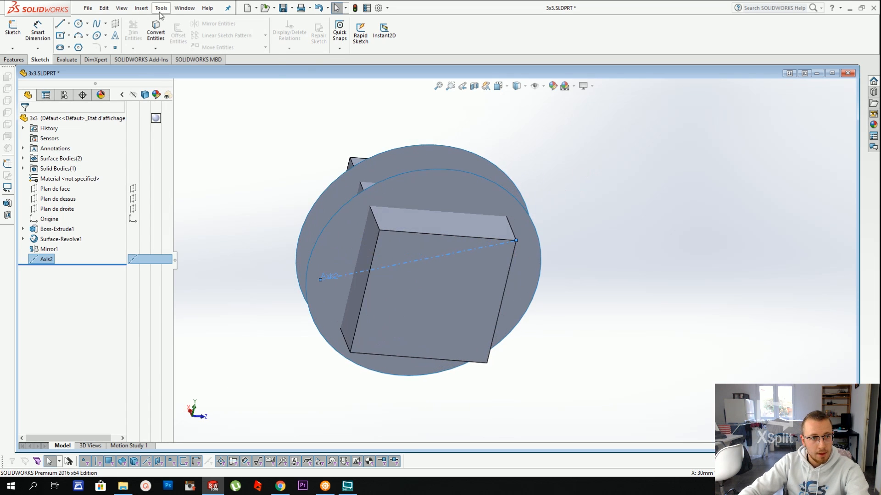
click(141, 8)
mouse_move(193, 55)
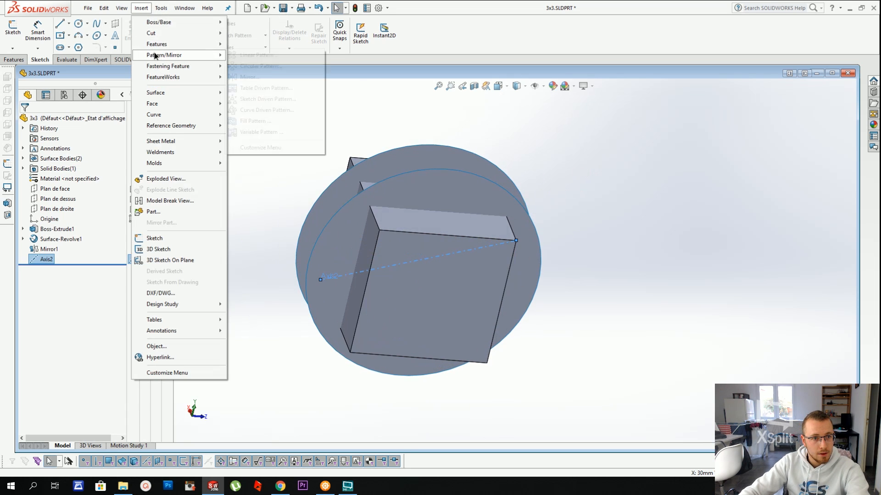
click(278, 67)
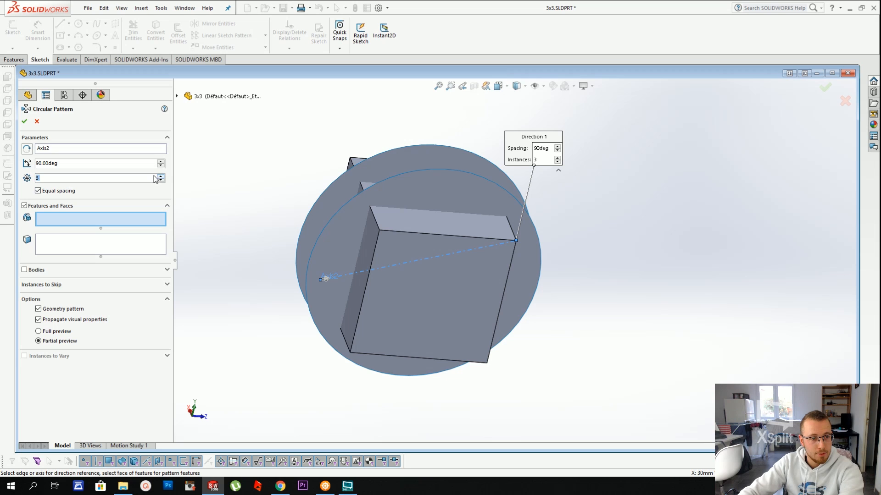
text(360)
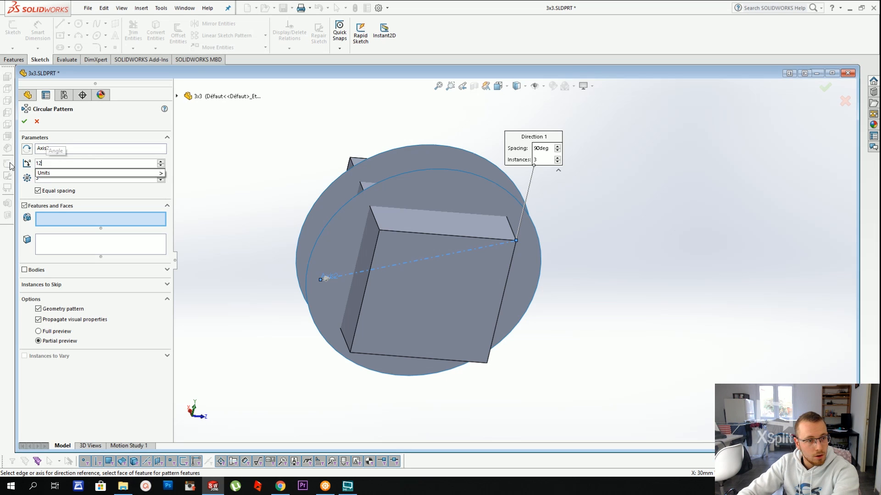
key(Return)
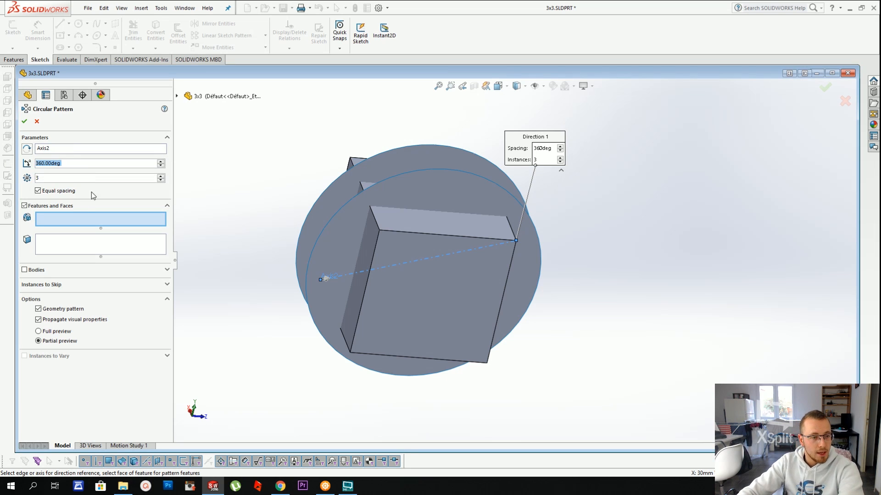
Set the pattern to copy bodies and add the mirrored surface and the revolved surface to it
click(42, 271)
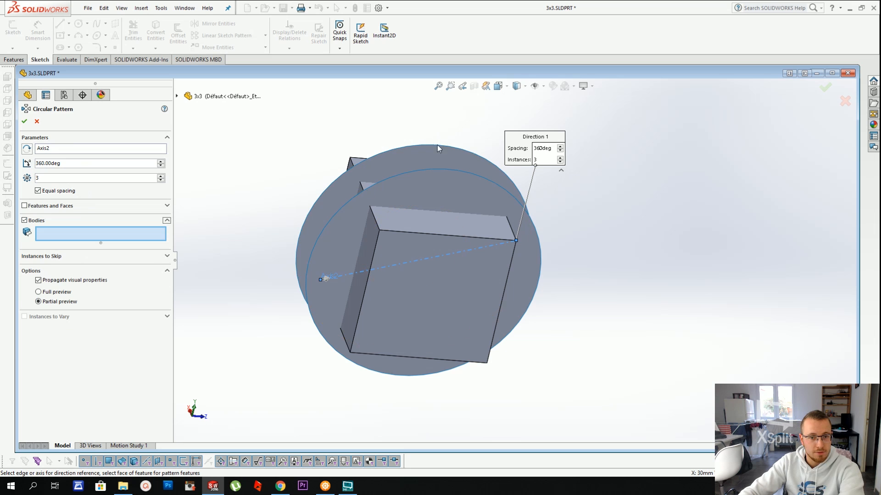
click(433, 176)
click(430, 159)
middle_drag(430, 158, 443, 149)
Try a total pattern angle of 240 degrees and set it back to 360 degrees
text(240)
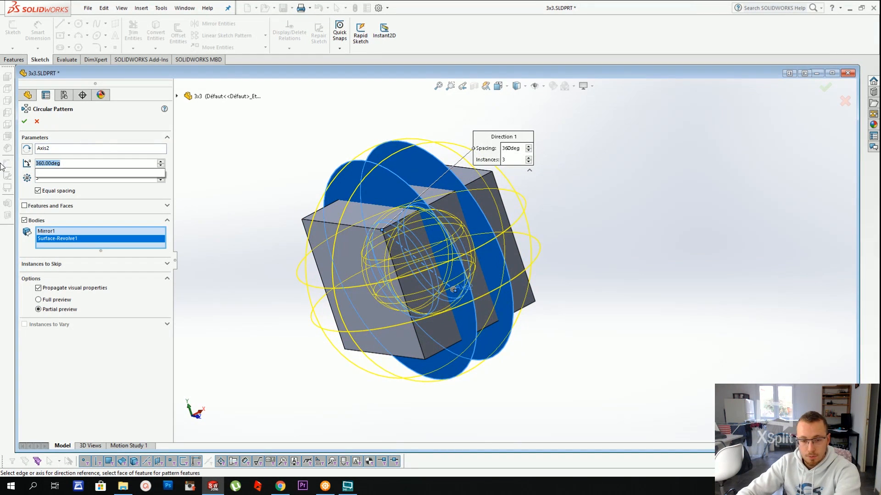
key(Return)
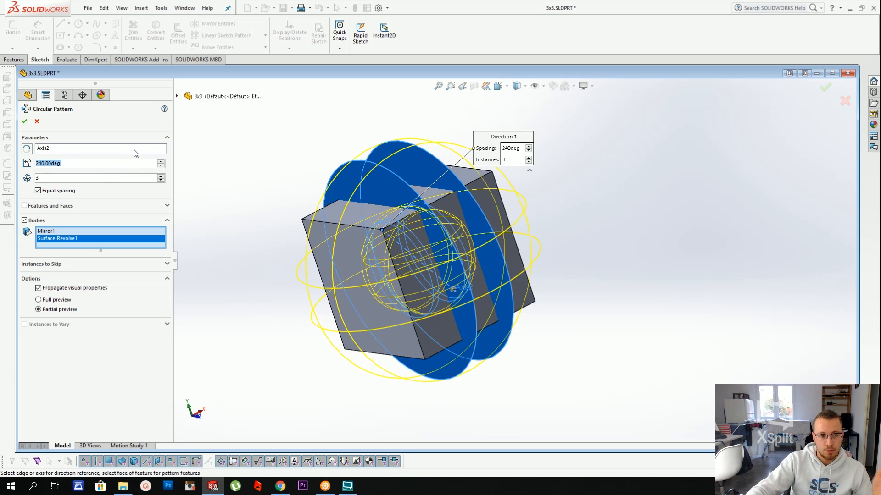
text(360)
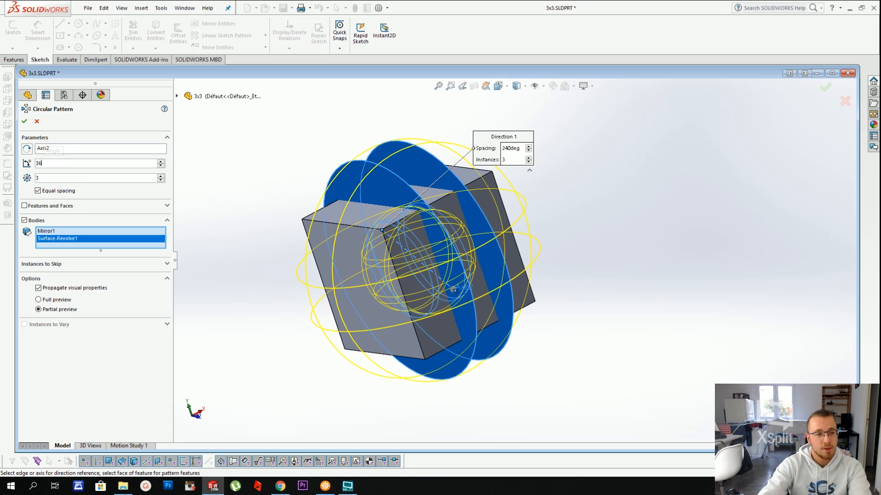
key(Return)
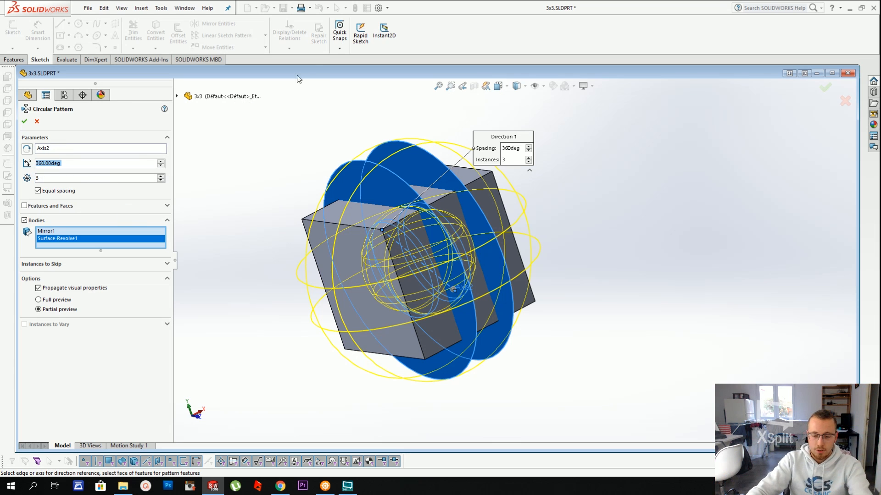
Confirm the circular pattern of the surface bodies and hide the diagonal reference axis
middle_drag(326, 176, 409, 178)
right_click(319, 157)
right_click(495, 227)
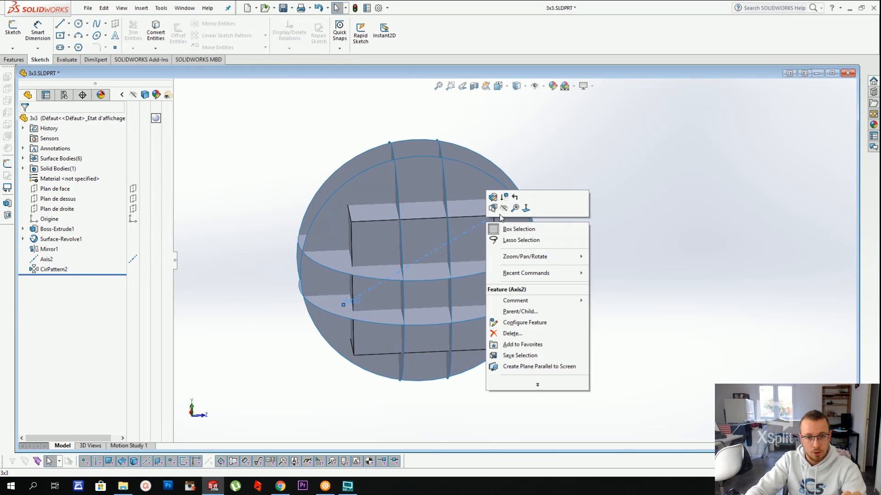
click(503, 209)
middle_drag(556, 218, 422, 202)
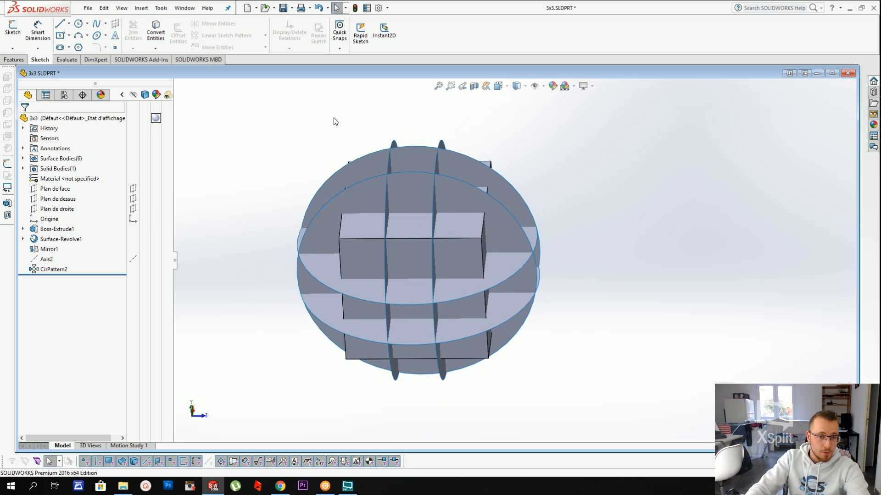
Make the extruded cube transparent to reveal the surfaces inside it
middle_drag(364, 165, 381, 131)
scroll(443, 189, down, 3)
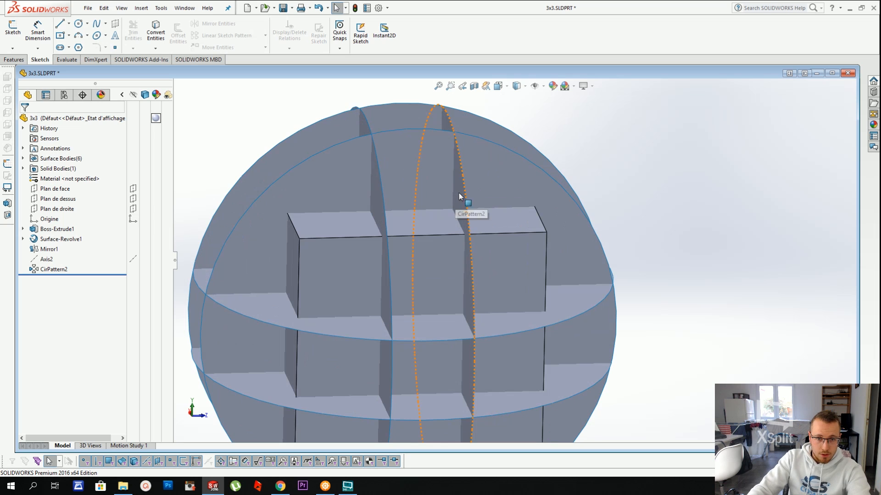
click(427, 229)
right_click(425, 228)
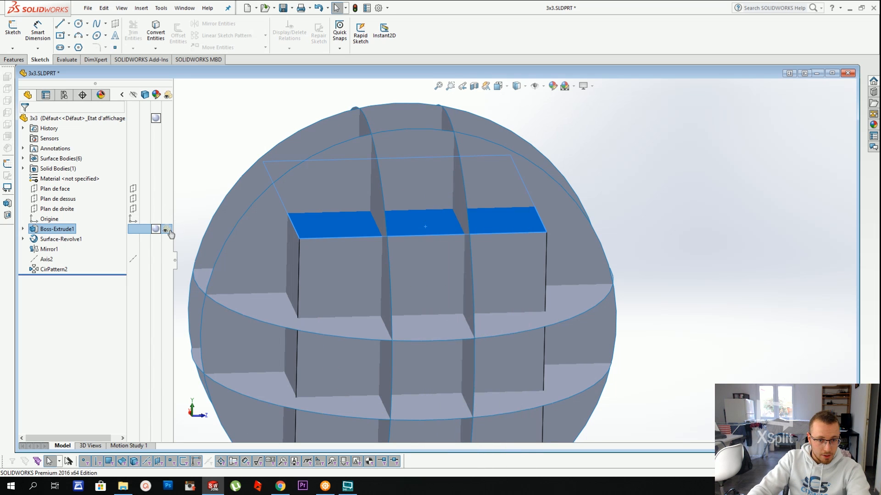
click(169, 231)
click(218, 177)
Examine how the patterned and mirrored surfaces intersect around the core inside the transparent cube
scroll(448, 260, up, 1)
middle_drag(450, 262, 456, 295)
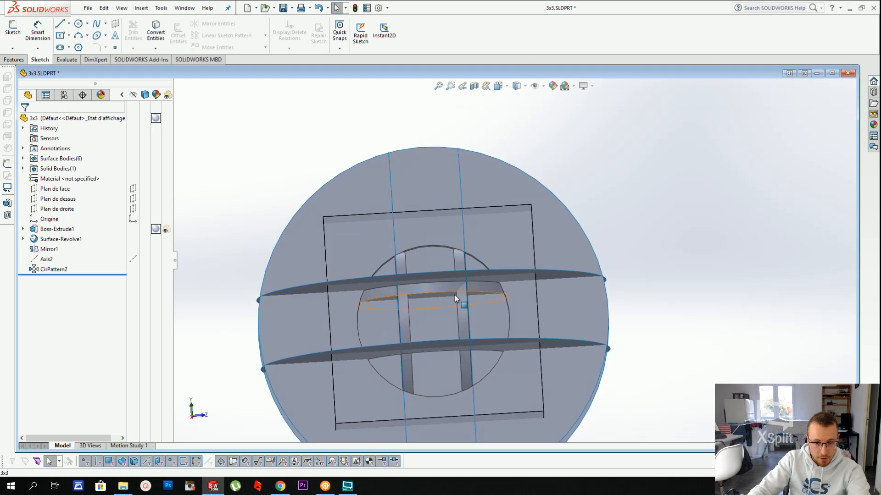
scroll(455, 296, down, 3)
click(546, 271)
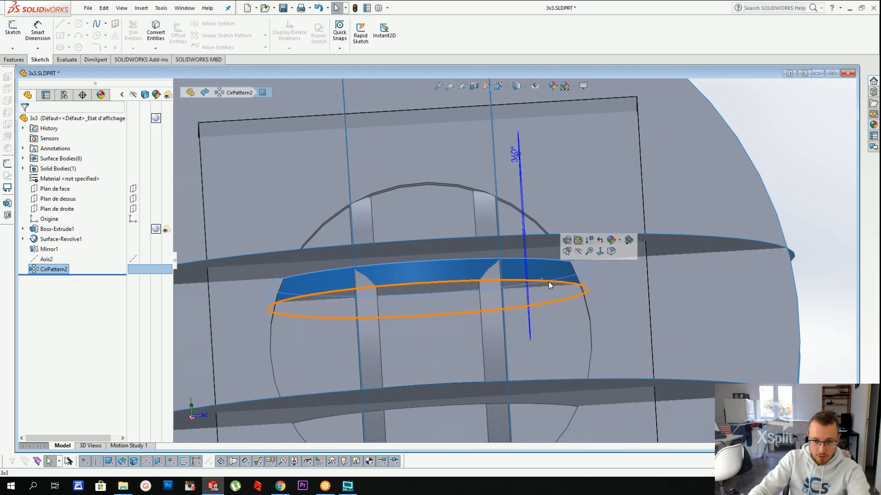
click(457, 334)
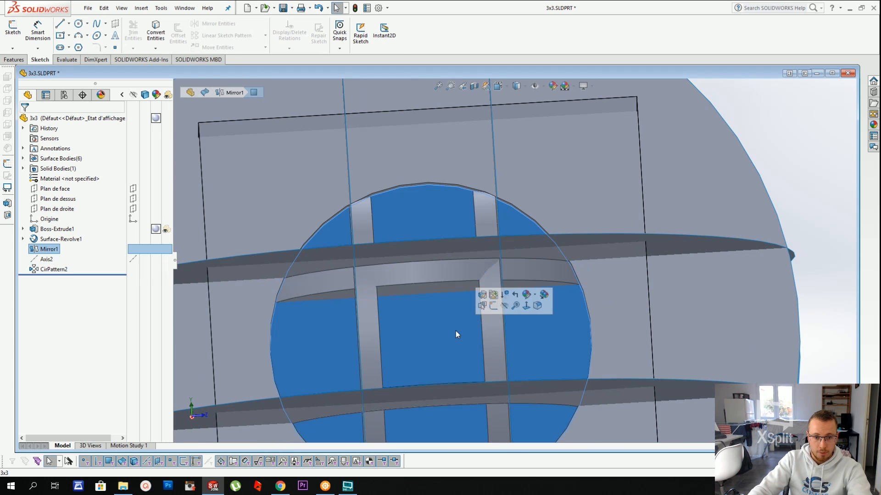
scroll(455, 332, down, 1)
mouse_move(456, 332)
middle_down()
mouse_move(445, 340)
mouse_move(446, 323)
middle_up()
scroll(452, 336, up, 3)
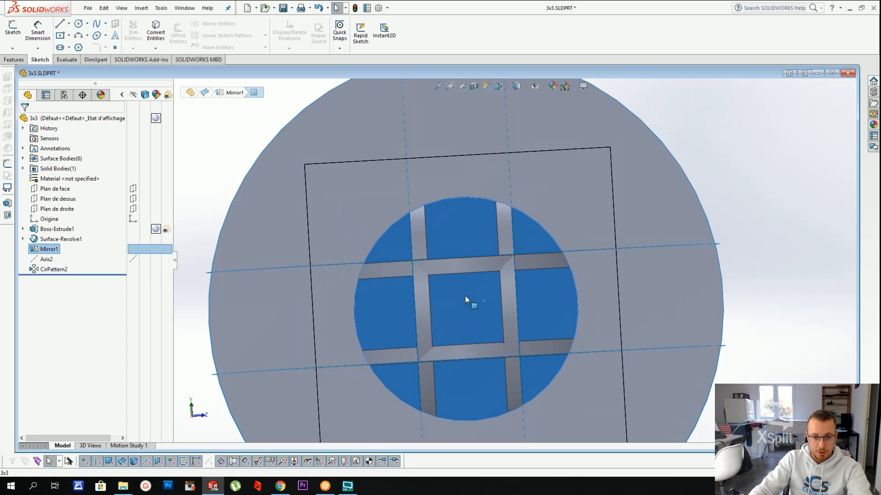
mouse_move(463, 260)
middle_down()
mouse_move(459, 281)
mouse_move(461, 260)
middle_up()
click(467, 271)
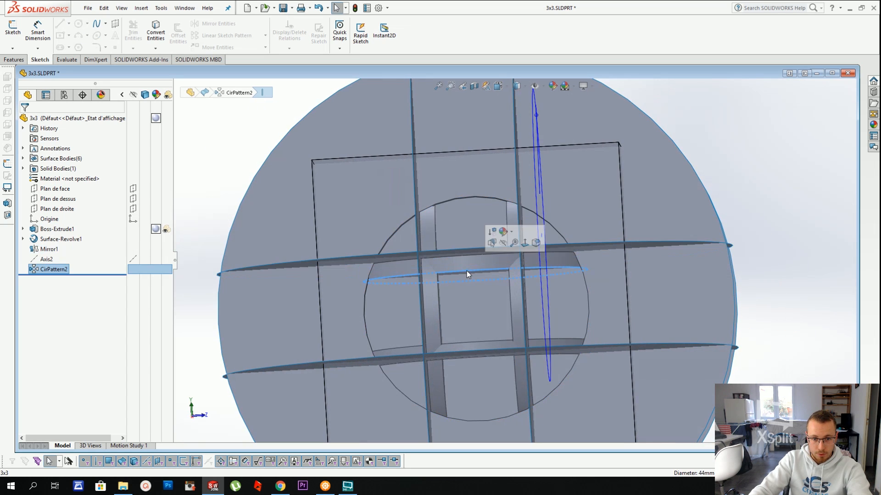
click(472, 344)
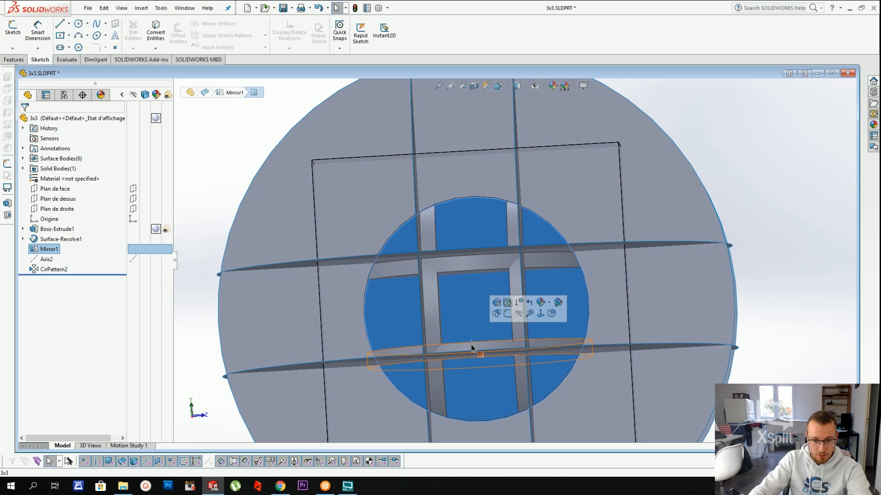
click(471, 345)
click(470, 343)
click(472, 318)
scroll(469, 317, up, 2)
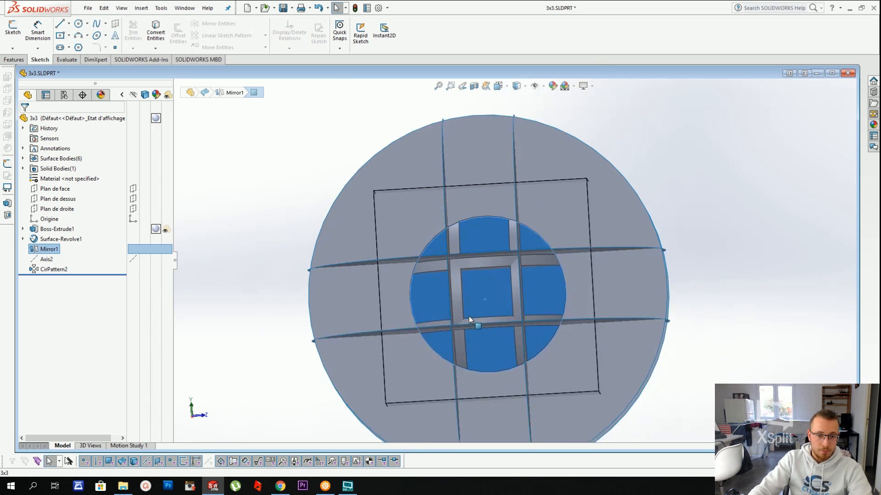
scroll(469, 315, up, 3)
Turn off the extruded cube's transparency and clear the selection
click(401, 191)
click(166, 229)
click(339, 151)
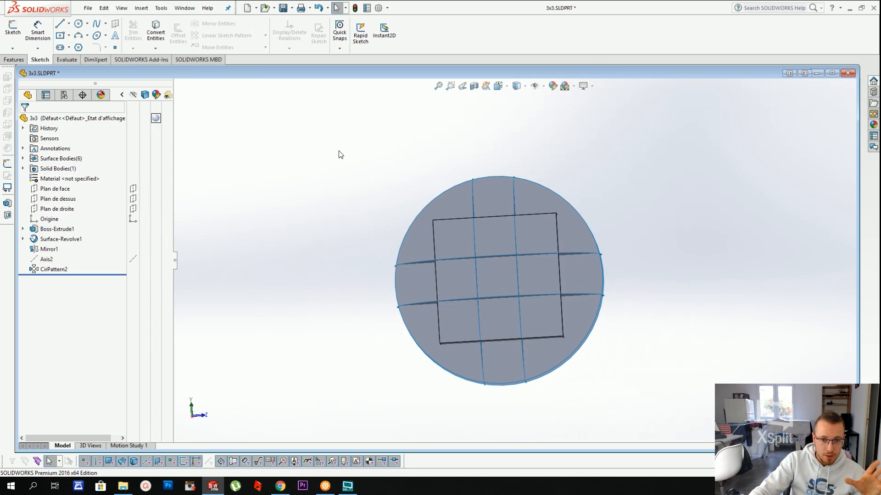
Start a Split with all six surface bodies as trim tools and cut the extruded cube as the target body
middle_drag(341, 155, 366, 186)
click(141, 8)
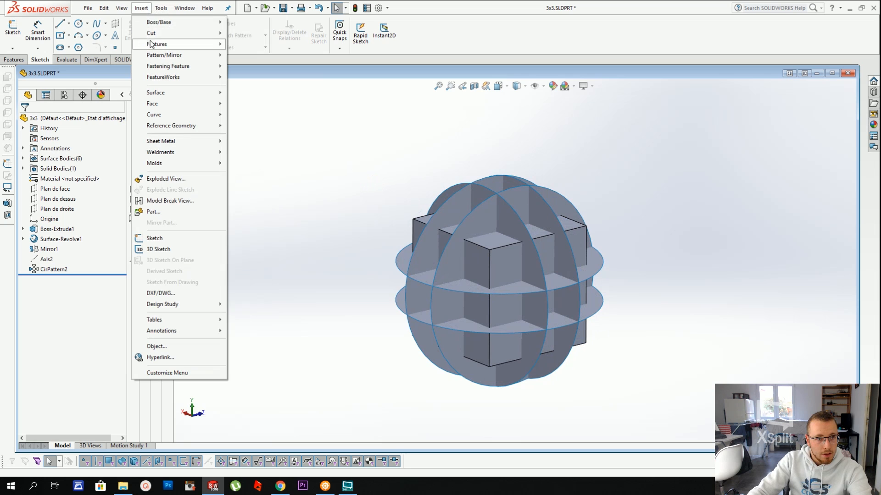
mouse_move(151, 44)
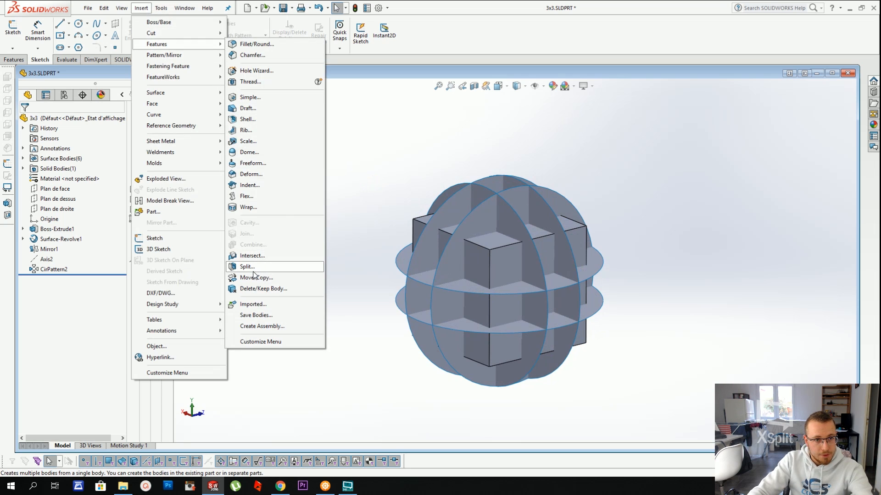
mouse_move(226, 46)
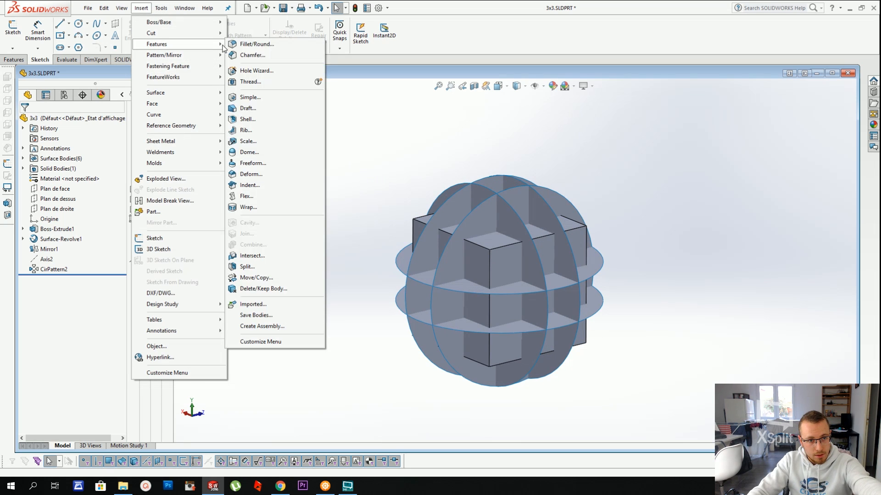
click(247, 267)
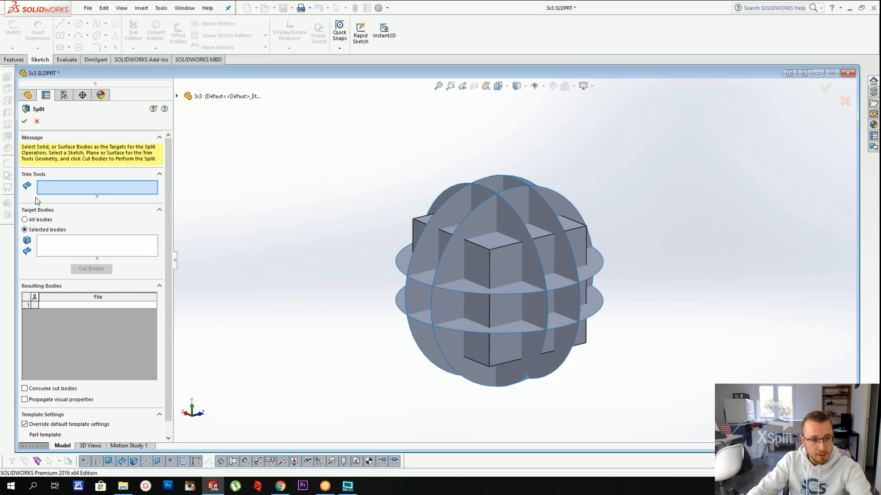
click(470, 211)
click(488, 210)
click(509, 213)
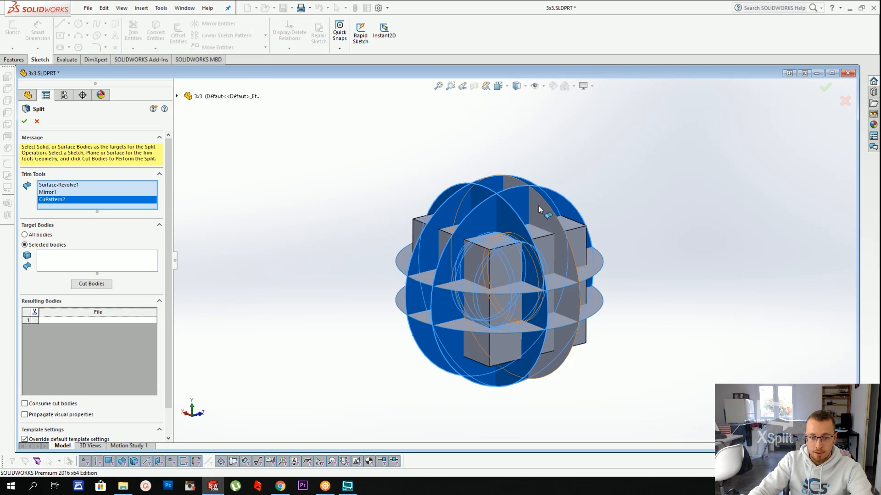
click(538, 205)
click(592, 264)
click(594, 292)
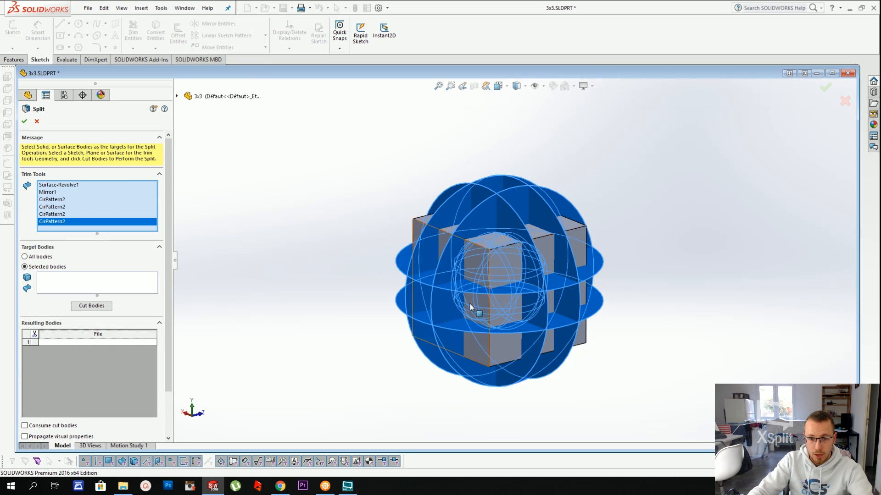
click(83, 306)
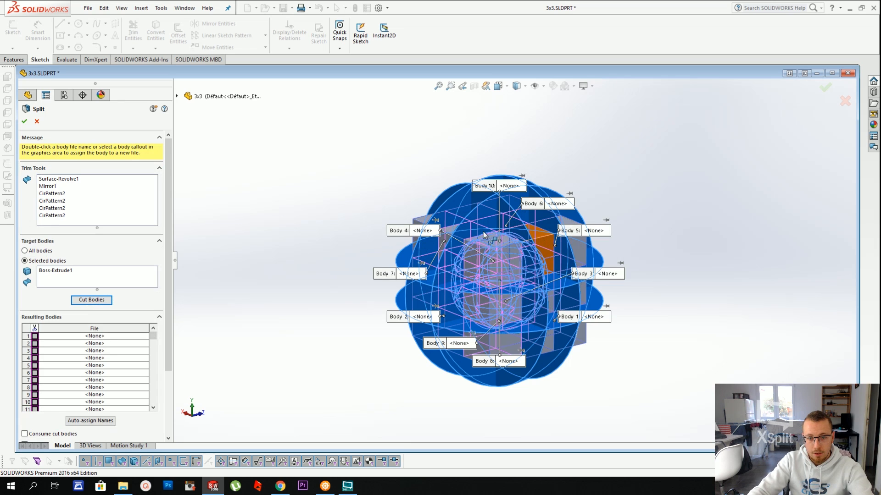
Mark resulting bodies 1 to 13 of the Split so they are kept as separate pieces
scroll(81, 290, down, 3)
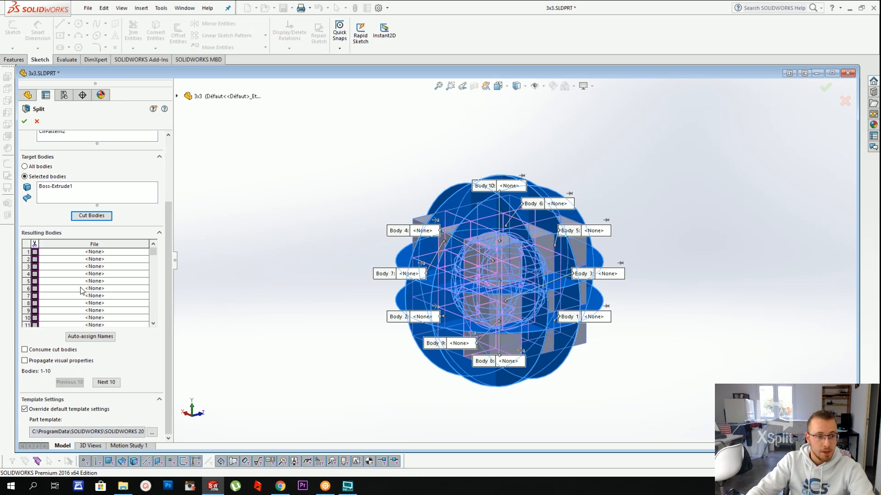
click(35, 259)
click(34, 267)
click(34, 273)
click(34, 281)
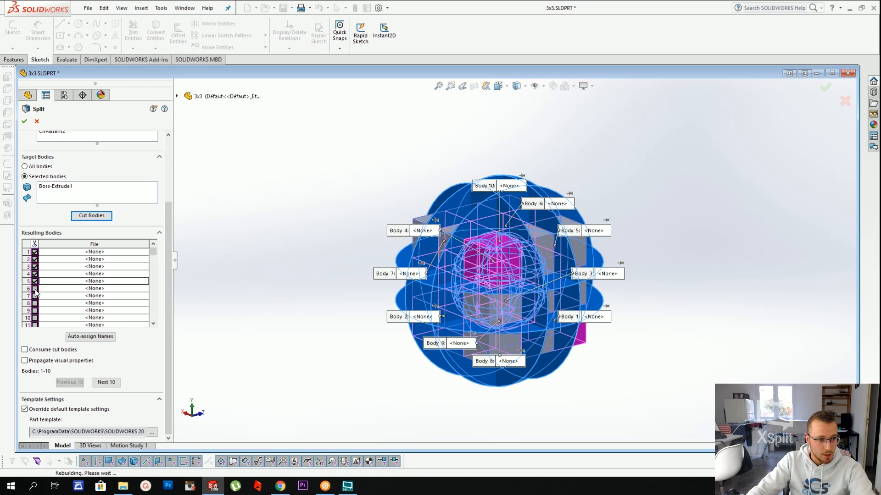
click(34, 304)
click(34, 310)
click(35, 296)
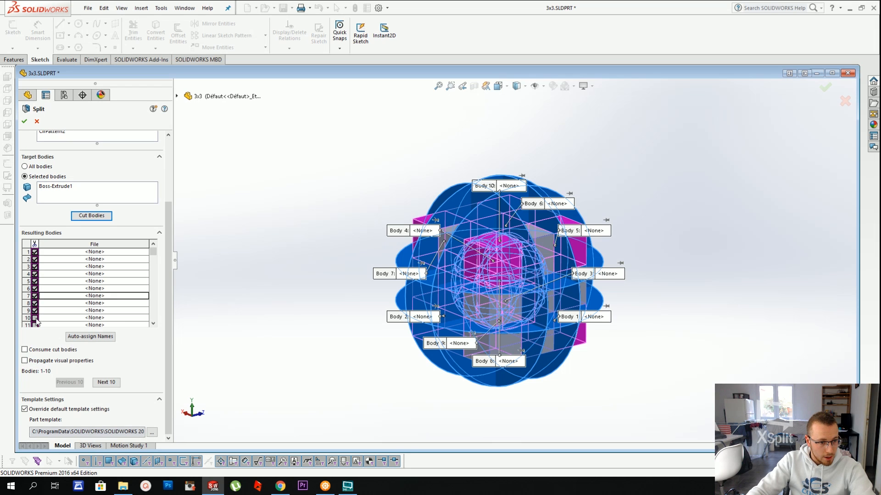
click(35, 318)
double_click(140, 323)
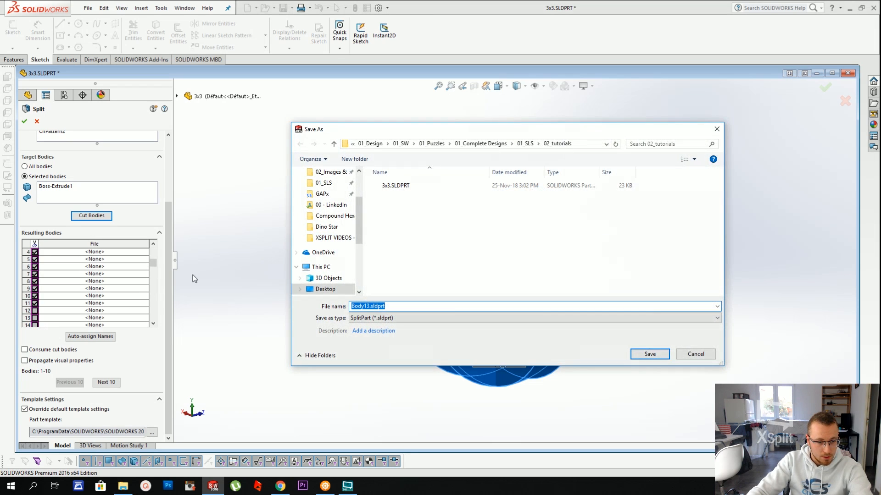
key(Escape)
click(35, 311)
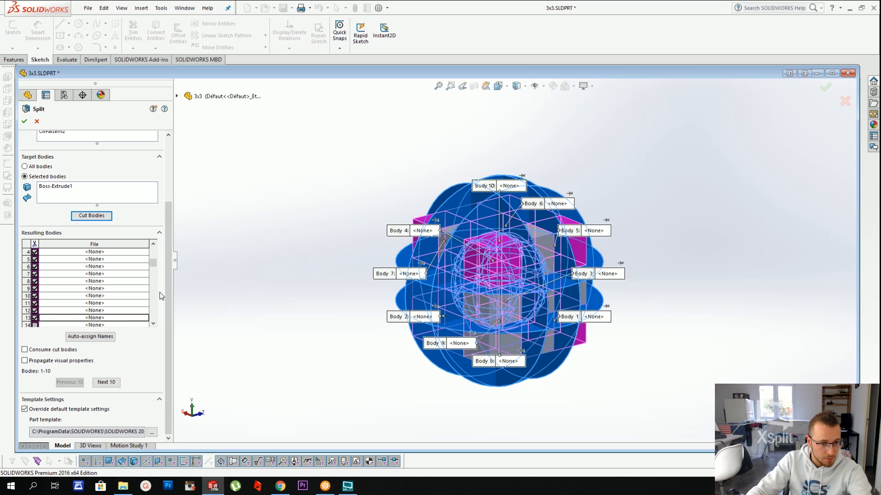
Mark the remaining resulting bodies 14 to 27 and complete the Split of the cube
click(35, 267)
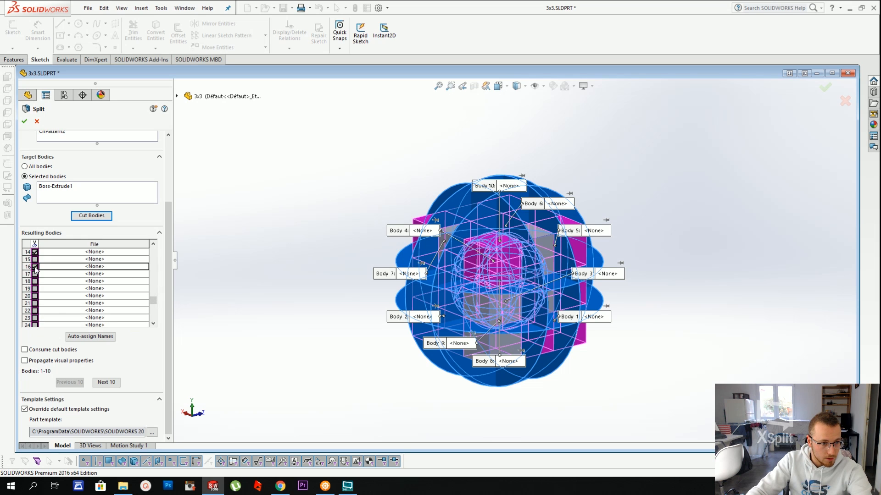
click(34, 260)
click(35, 281)
click(35, 274)
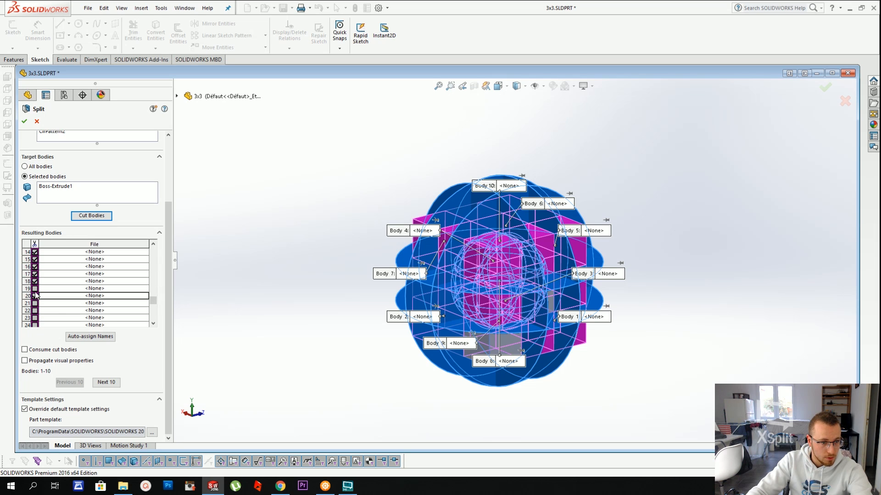
click(35, 296)
click(35, 303)
click(35, 311)
click(35, 325)
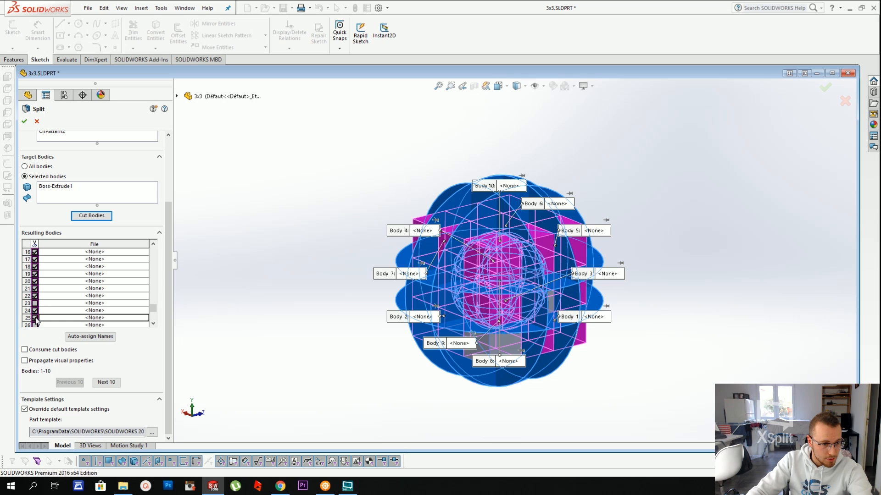
click(36, 304)
drag(153, 311, 153, 320)
click(35, 311)
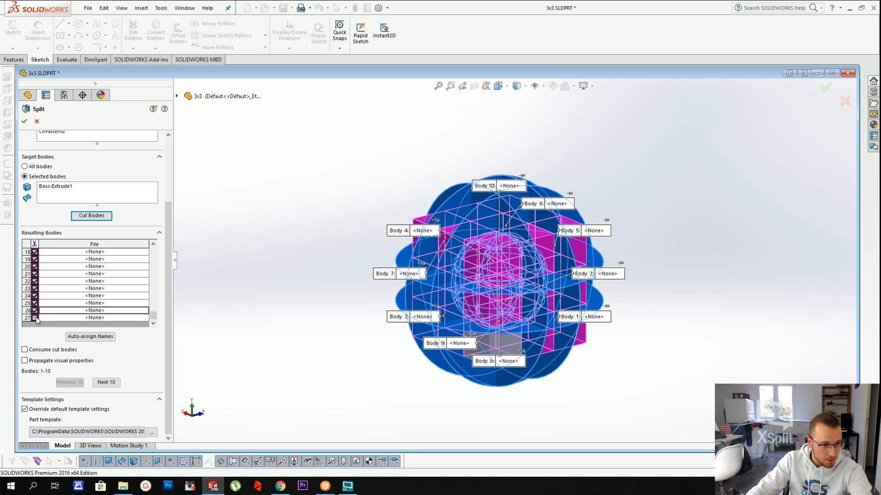
click(36, 317)
key(Return)
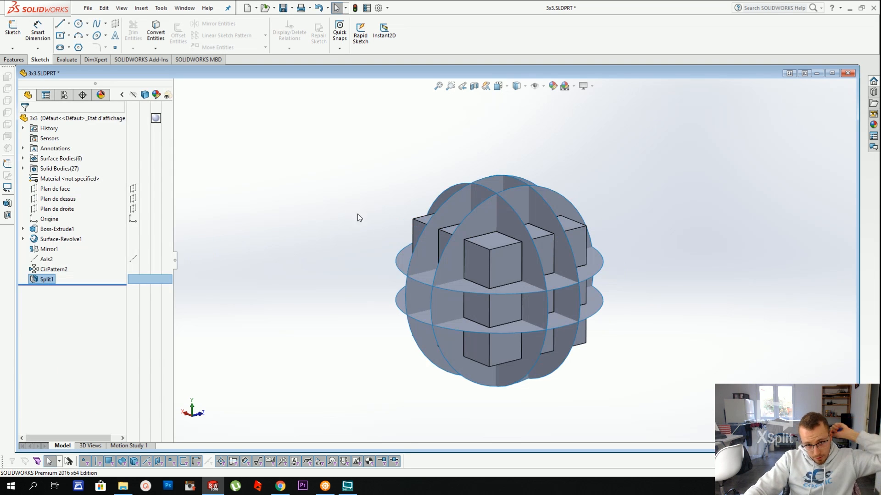
Hide all six surface bodies and look over the cube split into 3x3 pieces
right_click(69, 159)
click(78, 143)
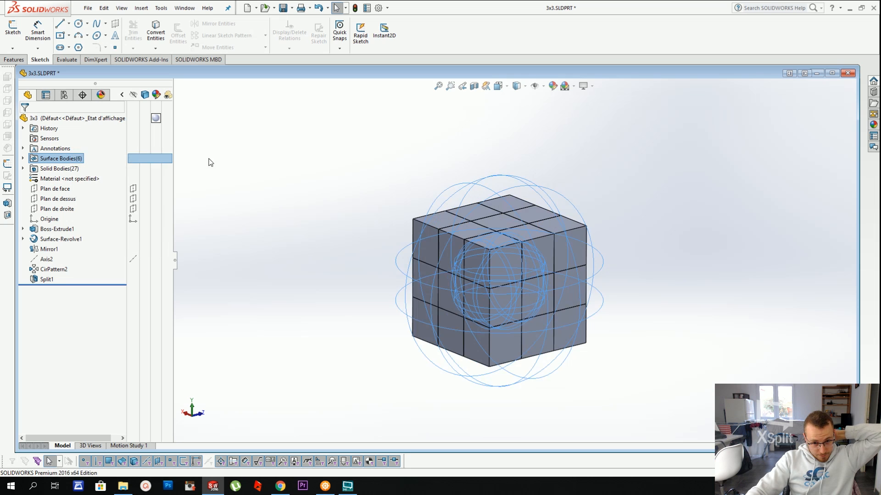
click(210, 162)
middle_drag(467, 227, 501, 197)
scroll(517, 241, down, 1)
scroll(531, 334, up, 2)
scroll(518, 329, down, 2)
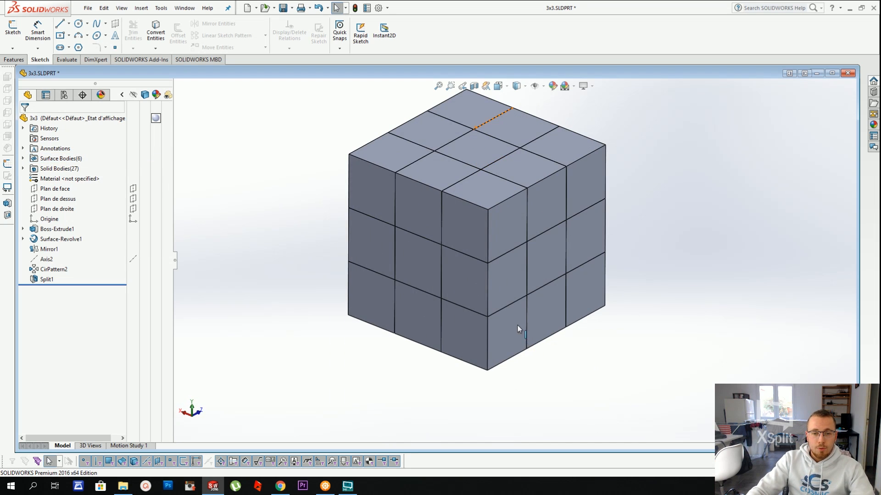
middle_drag(518, 328, 536, 146)
scroll(567, 142, down, 2)
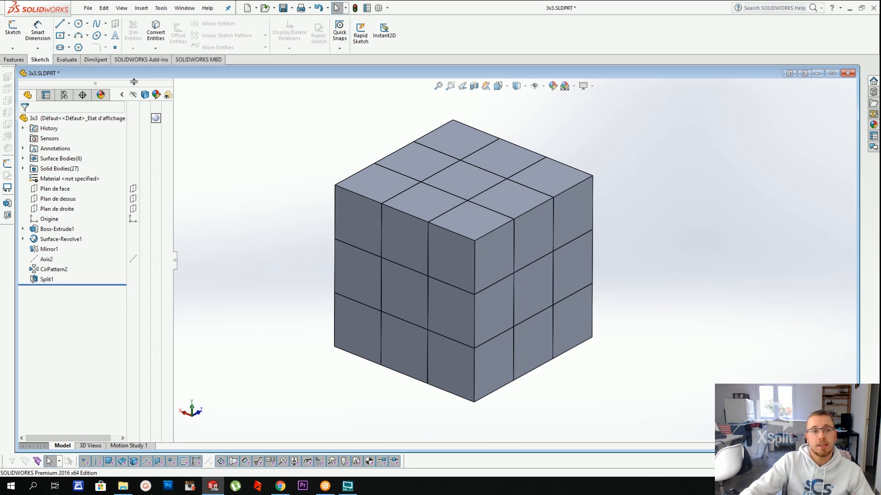
Use Delete/Keep Body to keep only one corner piece, the neighbouring edge piece and the centre piece of the top layer
click(142, 8)
mouse_move(156, 44)
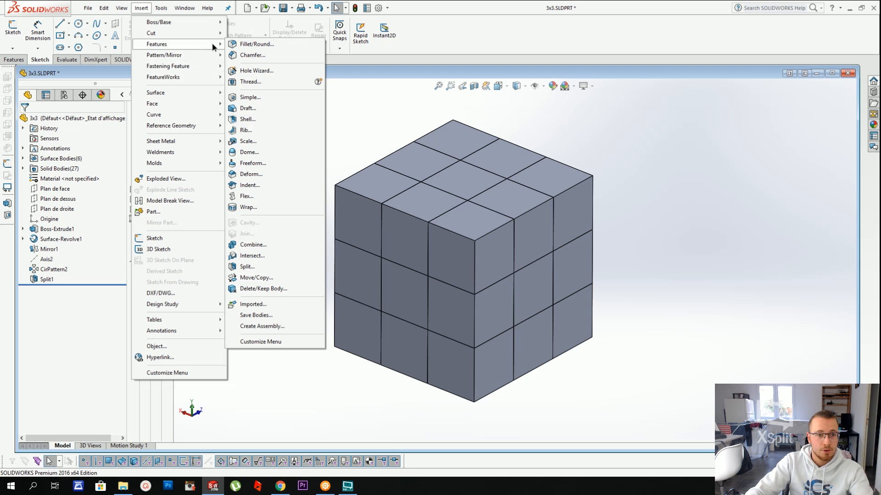
mouse_move(183, 44)
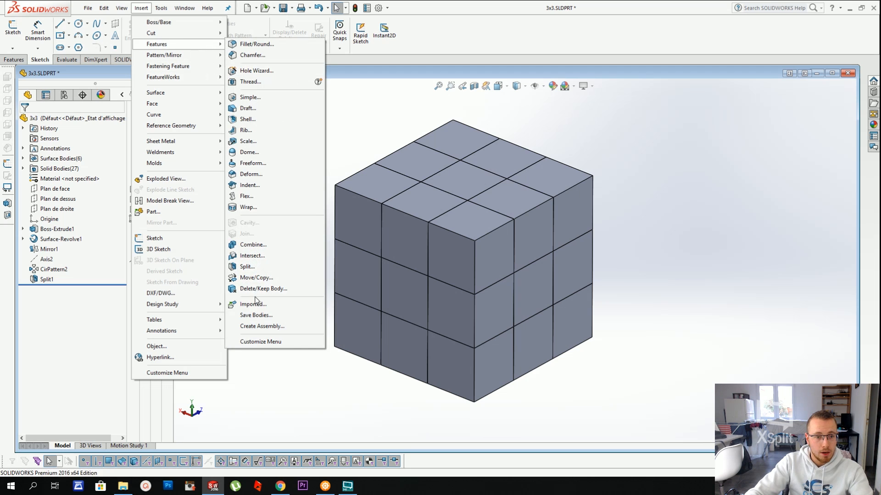
click(141, 8)
click(143, 8)
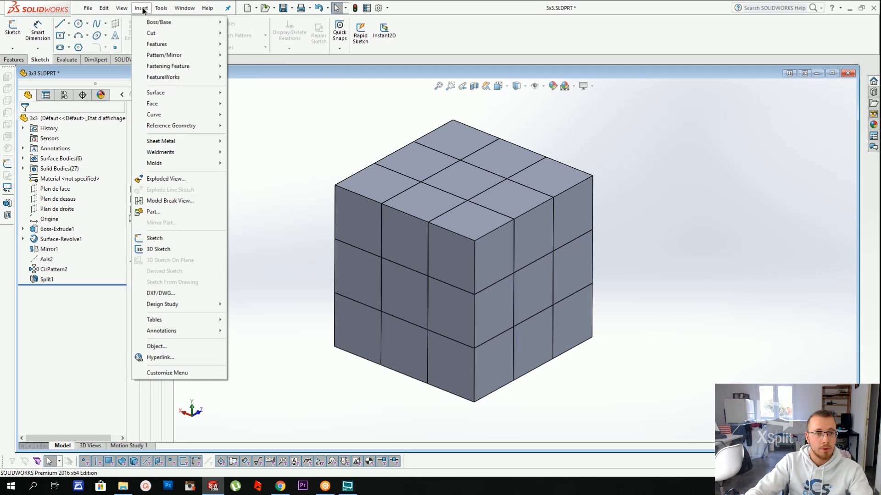
mouse_move(159, 43)
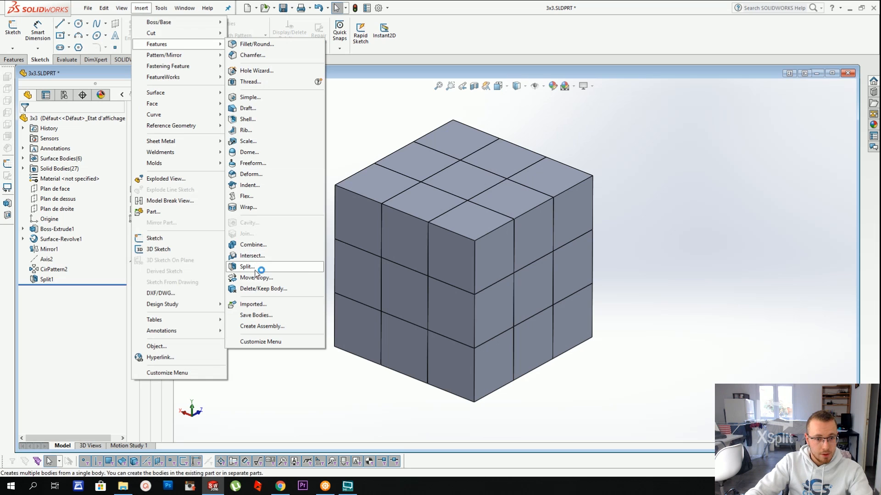
click(258, 289)
click(57, 161)
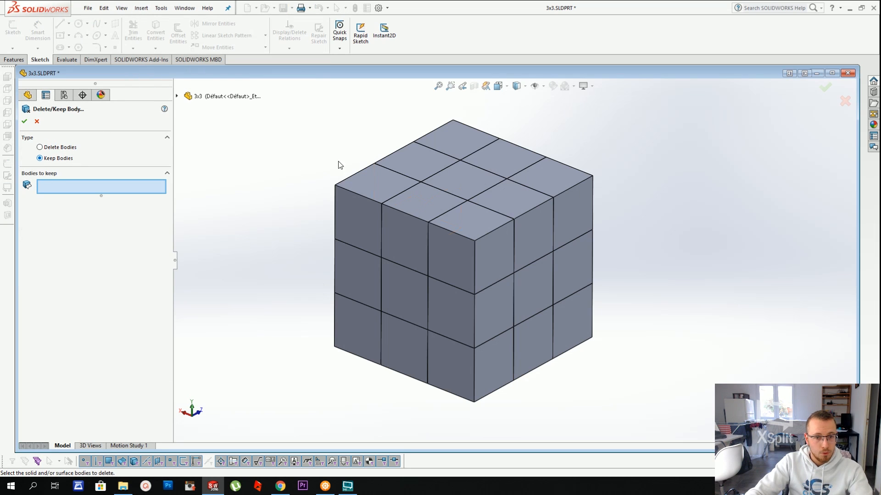
click(475, 219)
click(425, 203)
click(456, 183)
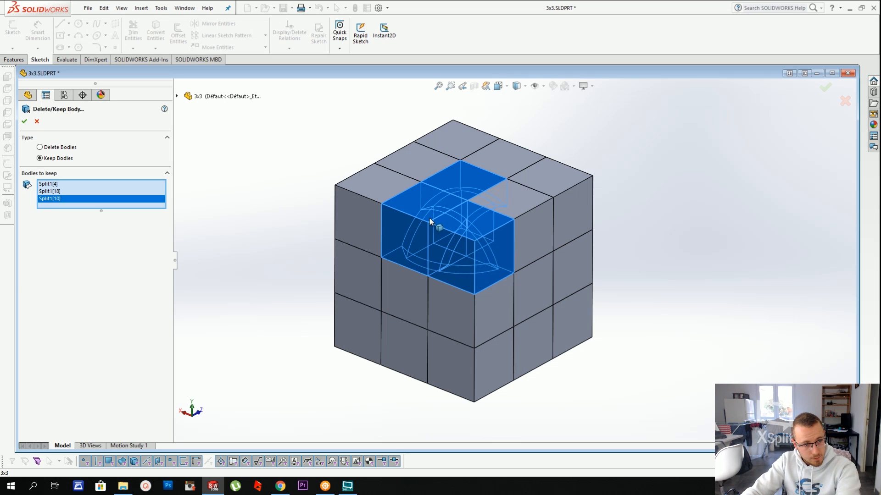
key(Return)
Examine the undersides of the three kept pieces and isolate the edge piece to view its foot
middle_drag(633, 245, 423, 282)
scroll(504, 211, down, 3)
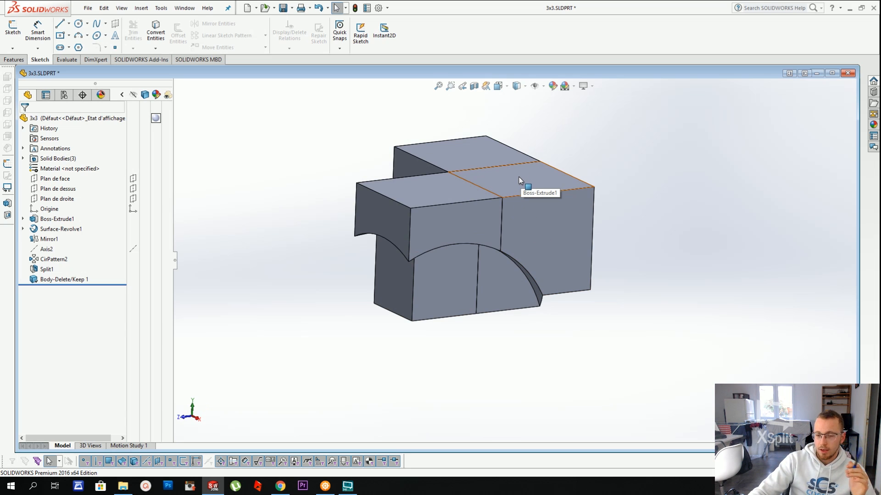
right_click(523, 211)
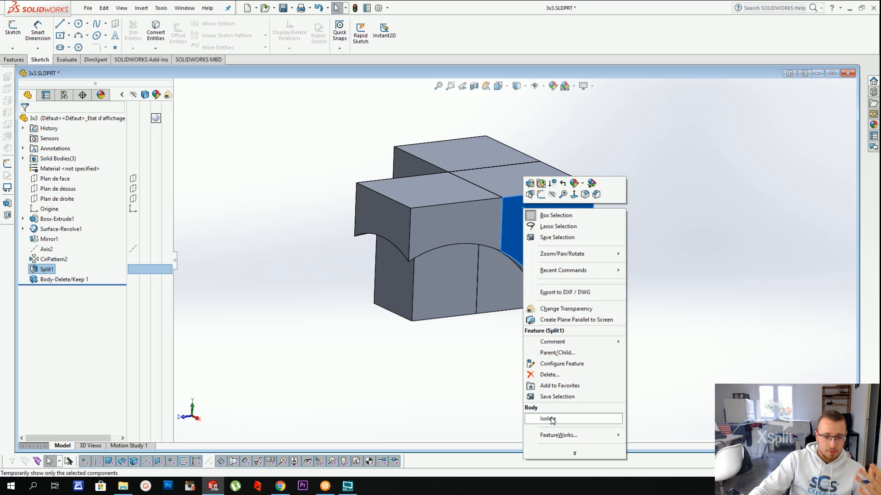
click(552, 419)
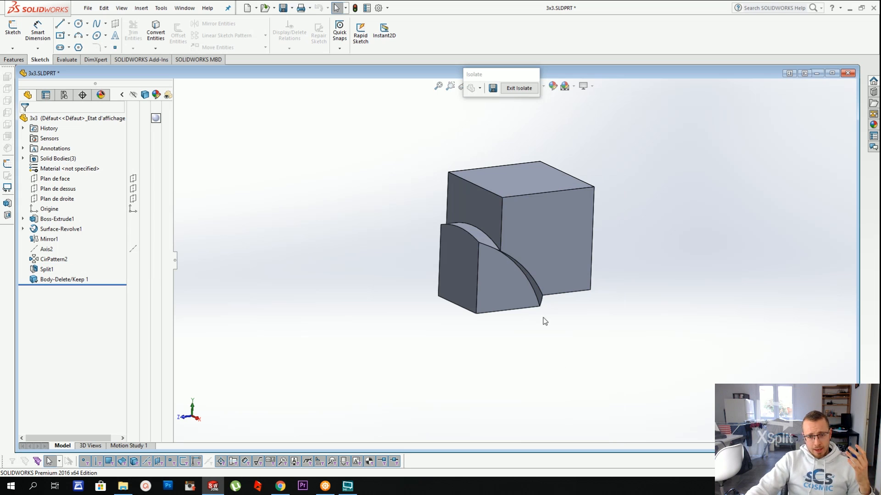
middle_drag(486, 260, 539, 272)
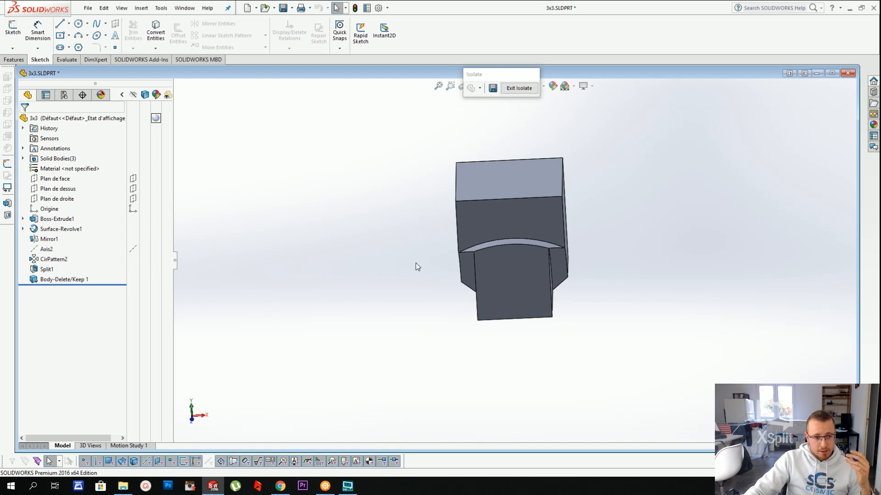
Roll the feature tree back to just before the Body-Delete/Keep feature
right_click(41, 229)
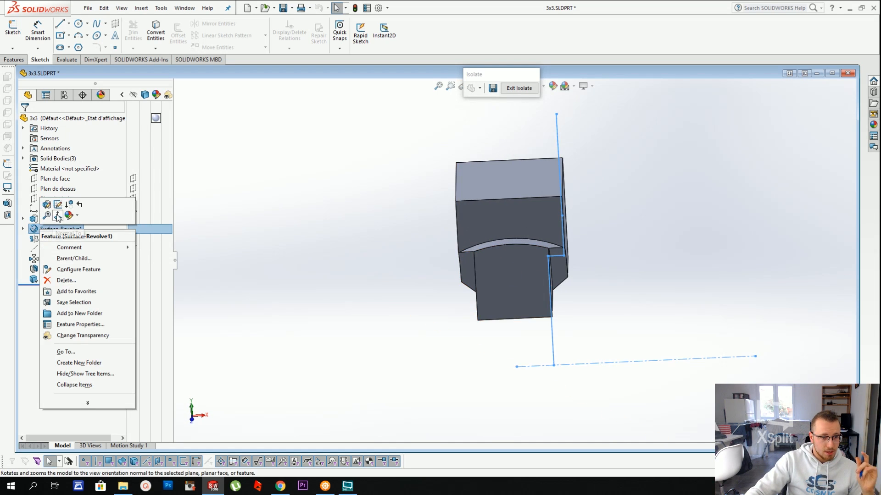
click(36, 300)
right_click(33, 278)
click(61, 252)
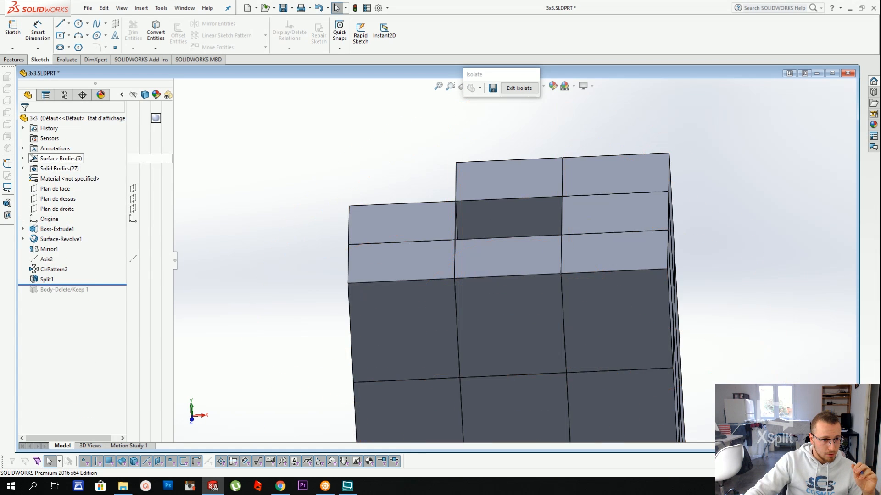
Exit the edge piece's isolation, isolate the original revolved surface body and examine its stepped ring
click(23, 158)
right_click(69, 168)
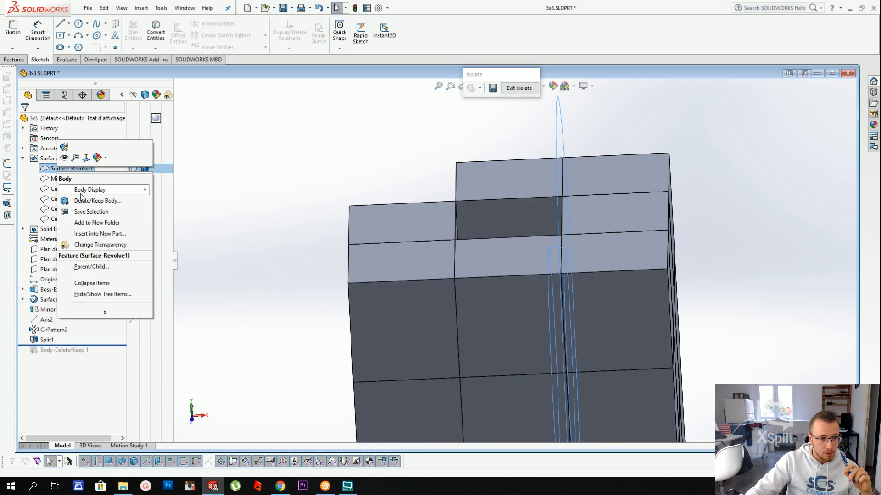
click(507, 90)
click(514, 90)
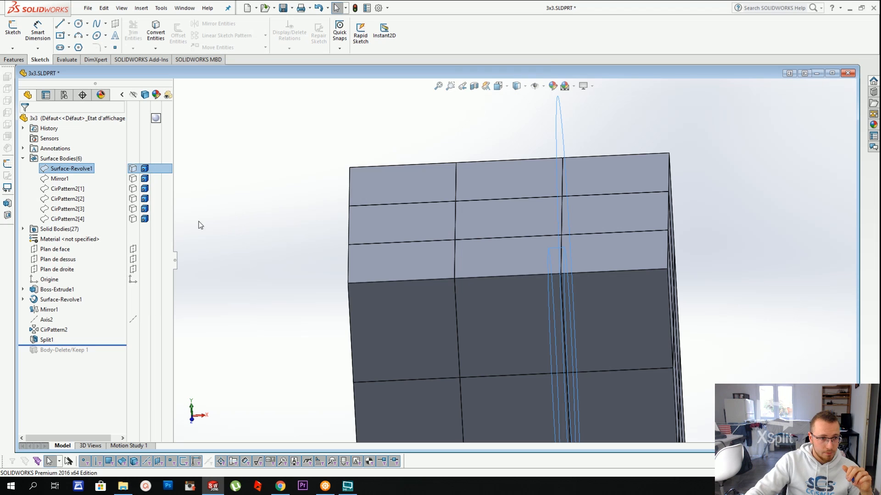
right_click(71, 168)
click(83, 192)
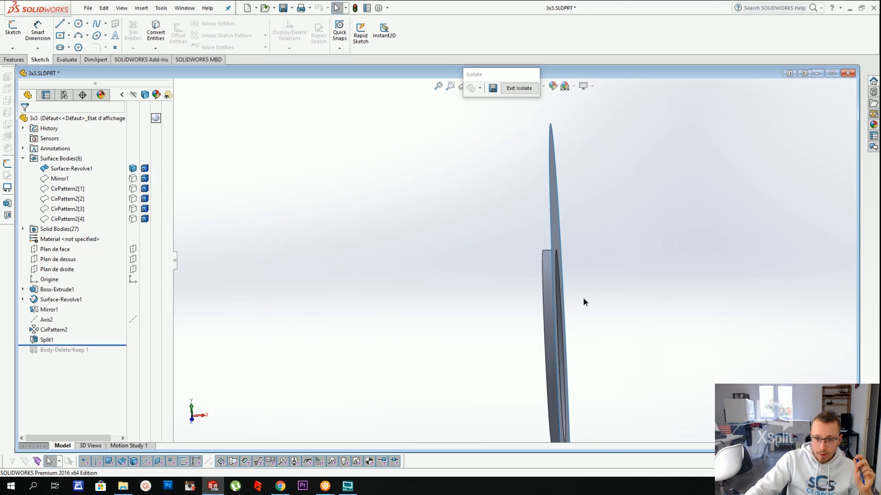
middle_drag(582, 299, 676, 216)
click(676, 217)
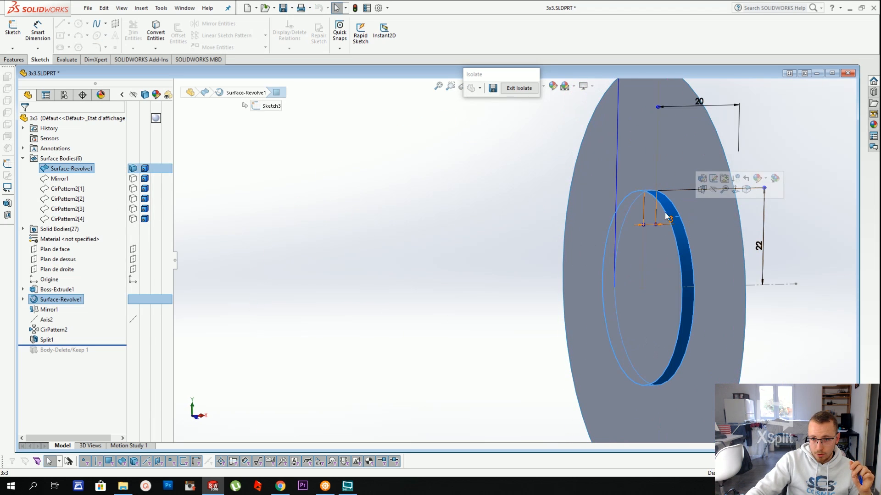
scroll(688, 244, down, 5)
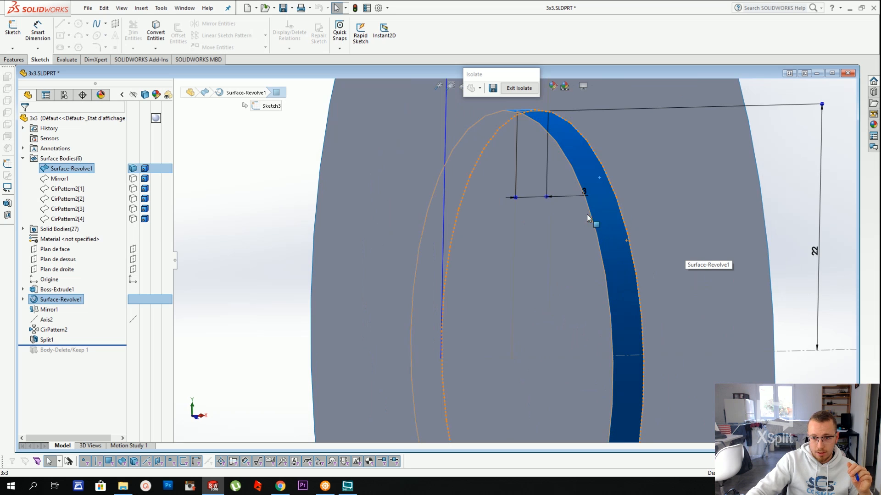
click(519, 88)
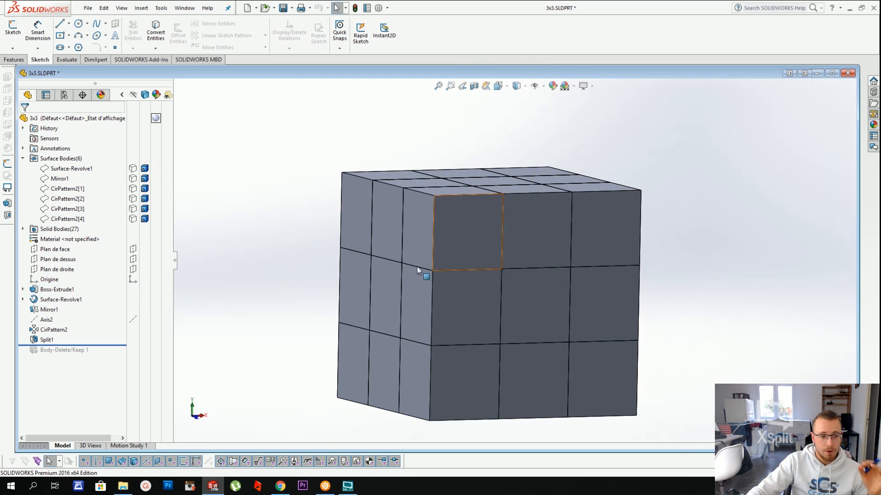
Roll the feature tree forward past the Body-Delete/Keep feature and view the three kept pieces from several angles
right_click(84, 350)
click(103, 377)
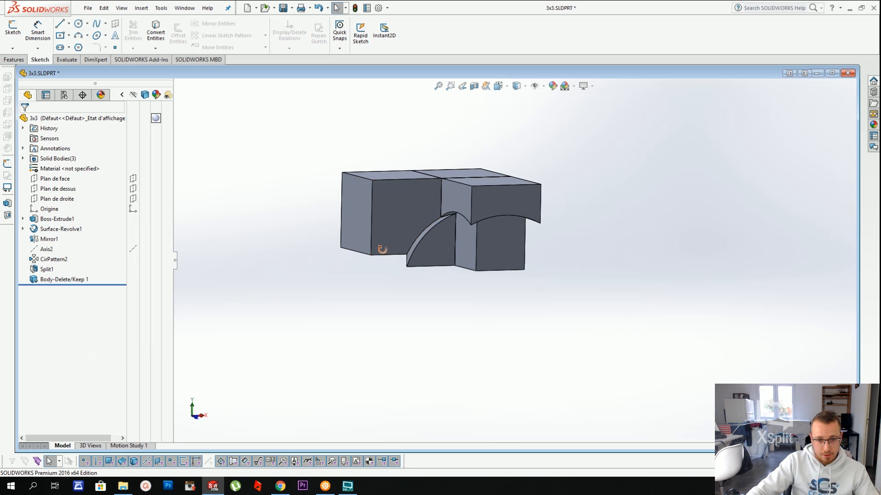
middle_drag(382, 250, 430, 234)
scroll(431, 235, up, 5)
scroll(472, 222, down, 3)
middle_drag(482, 220, 519, 180)
Isolate the edge piece, select the two curved faces of its foot to examine them, and exit the isolation
right_click(529, 146)
click(587, 367)
scroll(514, 222, up, 5)
scroll(538, 231, down, 4)
scroll(519, 180, up, 3)
click(513, 223)
middle_drag(512, 223, 527, 256)
ctrl+click(518, 247)
scroll(504, 266, up, 1)
scroll(528, 241, up, 5)
scroll(527, 256, down, 4)
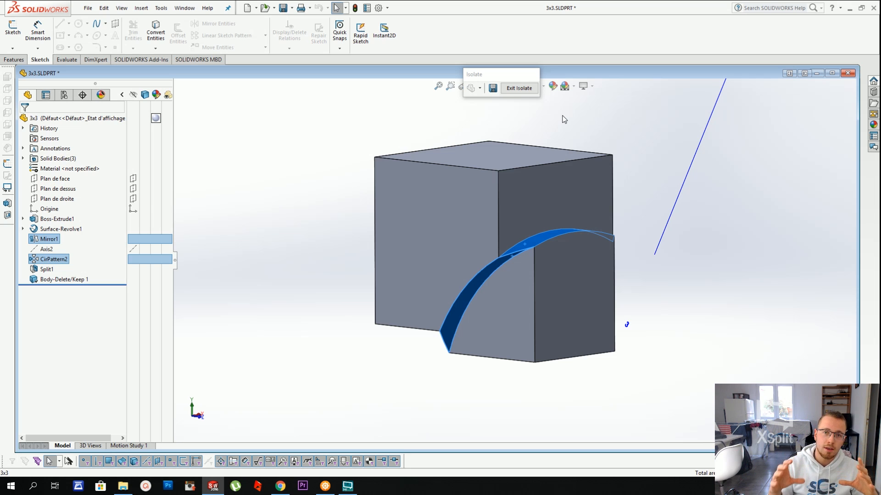
click(522, 86)
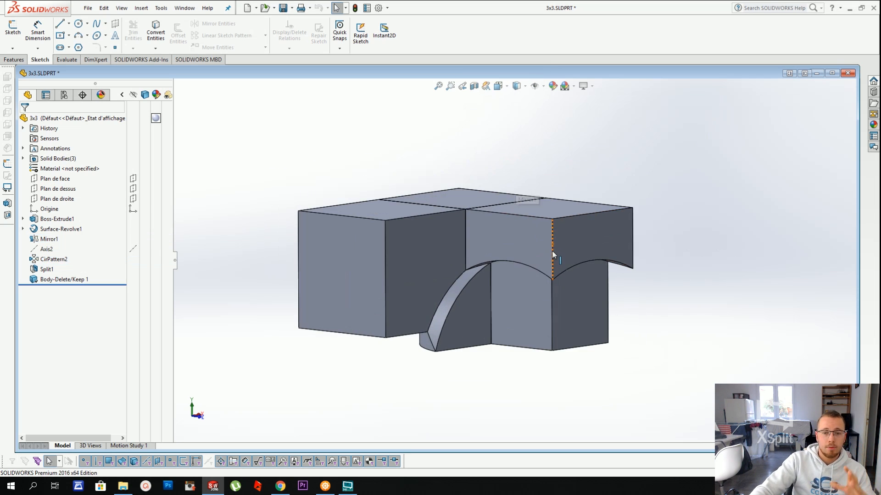
Open the first revolved surface's profile sketch for editing, viewed face-on
click(23, 229)
right_click(57, 239)
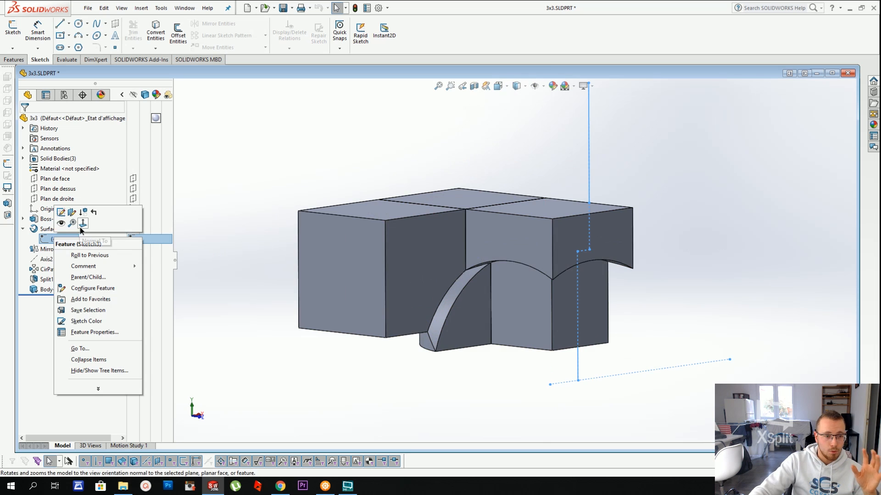
click(81, 229)
right_click(76, 240)
click(85, 216)
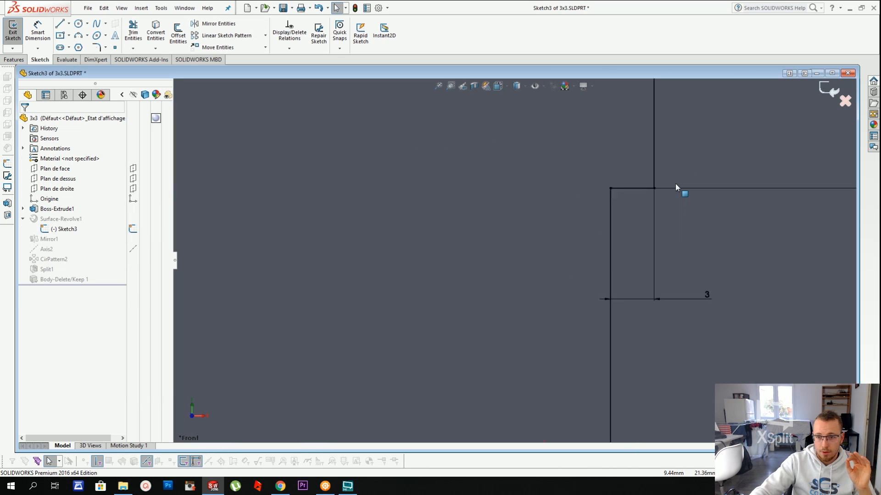
Sketch a circle centred on the origin through the step's outer corner and make it construction geometry
click(80, 35)
click(78, 23)
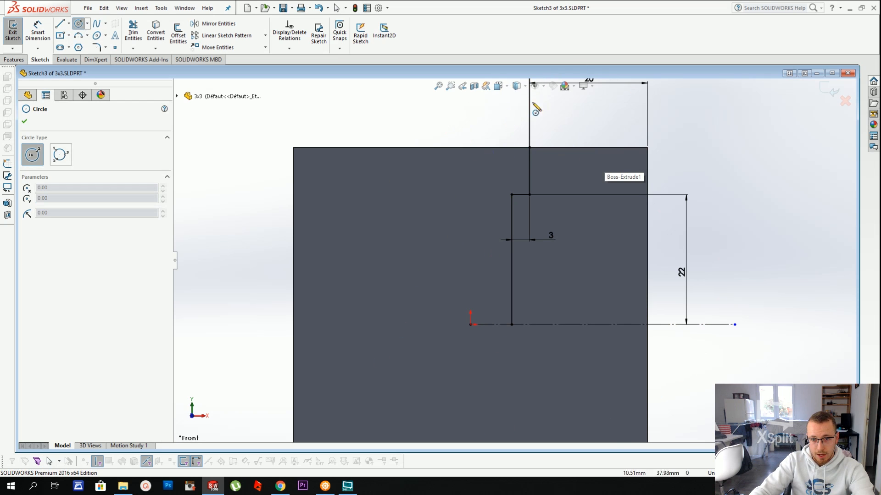
click(470, 325)
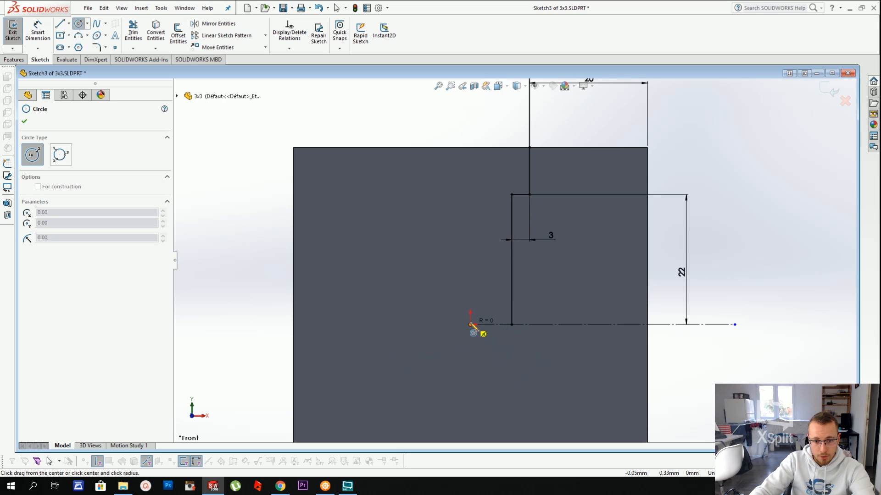
click(530, 195)
click(470, 324)
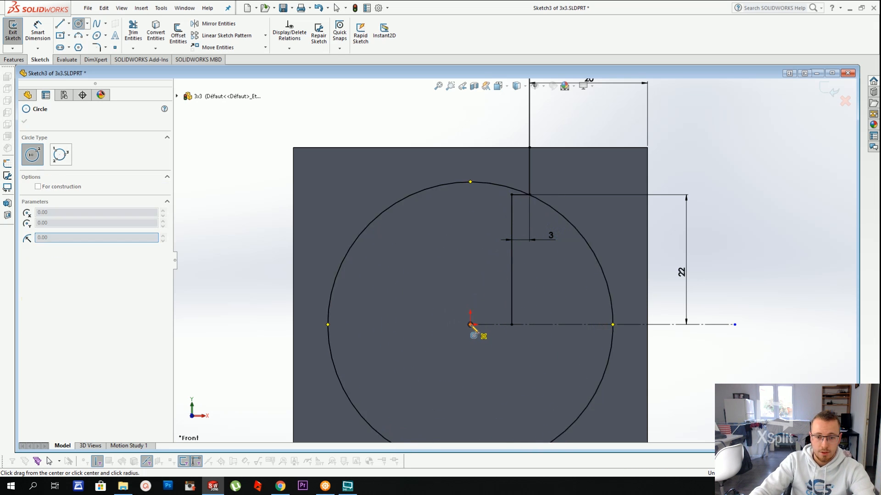
key(Escape)
click(503, 189)
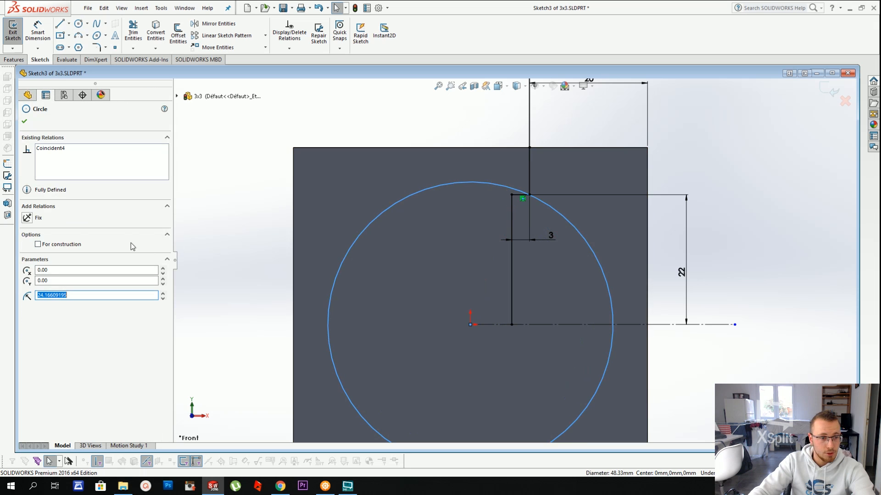
click(73, 244)
scroll(468, 215, down, 3)
key(Escape)
scroll(578, 203, up, 2)
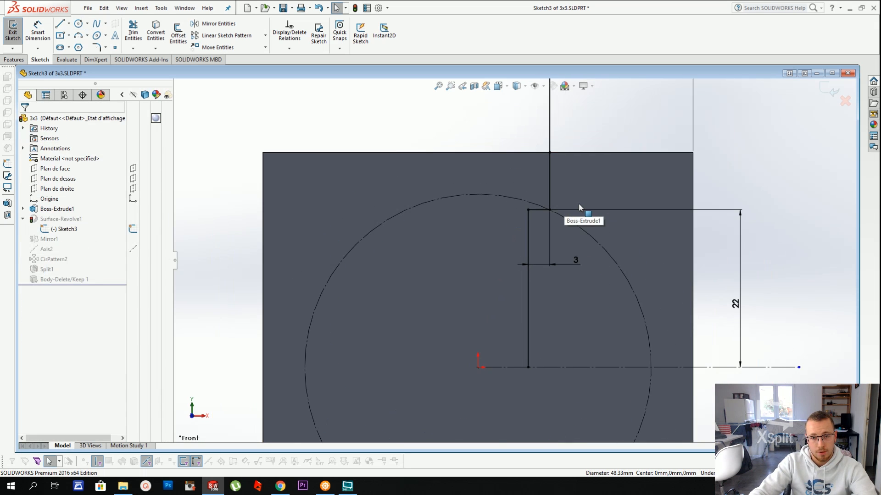
scroll(579, 203, down, 2)
Delete the short horizontal step line and the 3 mm dimension between the two vertical lines
click(504, 219)
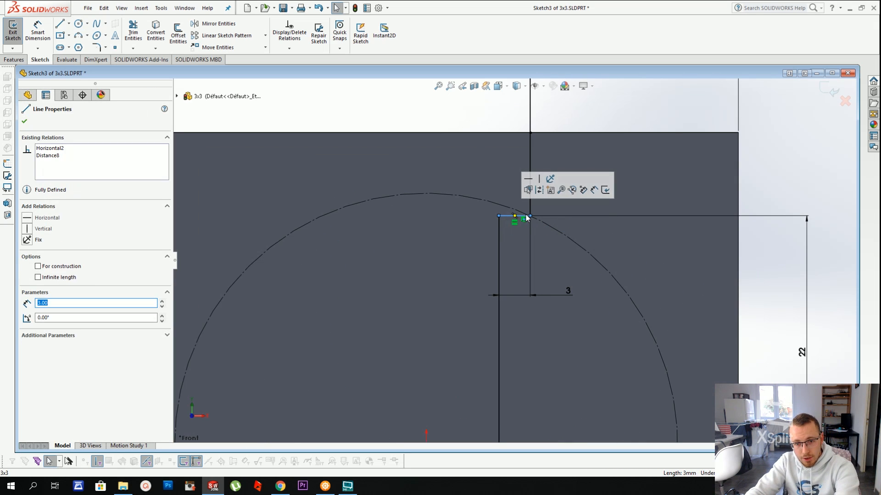
key(Delete)
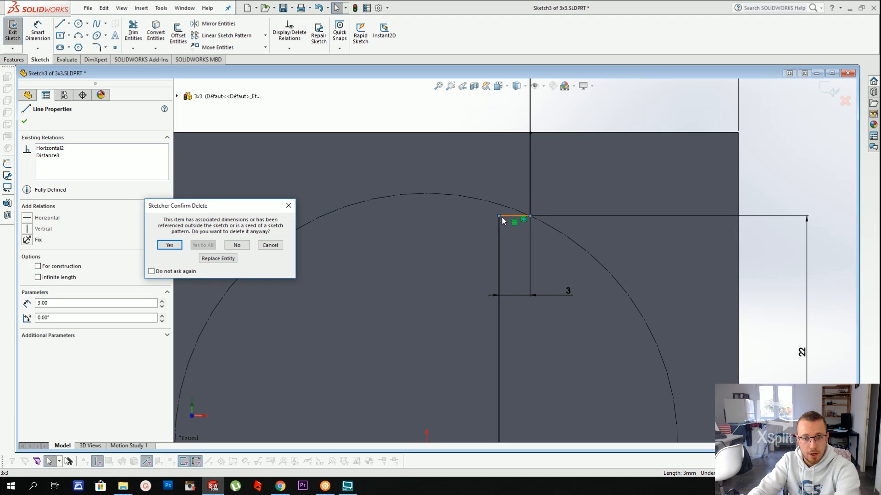
key(Return)
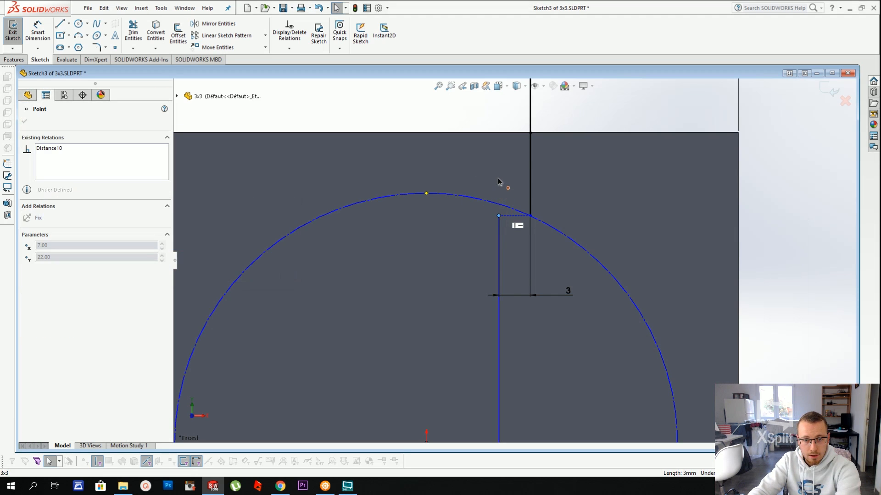
drag(498, 178, 498, 181)
click(555, 297)
key(Delete)
Snap the inner vertical line's upper endpoint onto the construction circle and connect both vertical lines with a 3-point arc following the circle
mouse_move(499, 216)
mouse_down()
mouse_move(500, 239)
mouse_move(497, 204)
mouse_up()
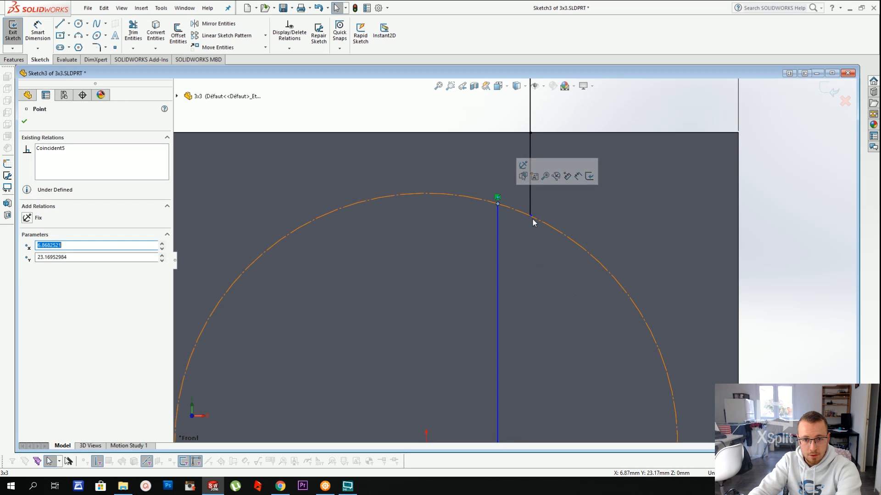
key(Escape)
click(80, 37)
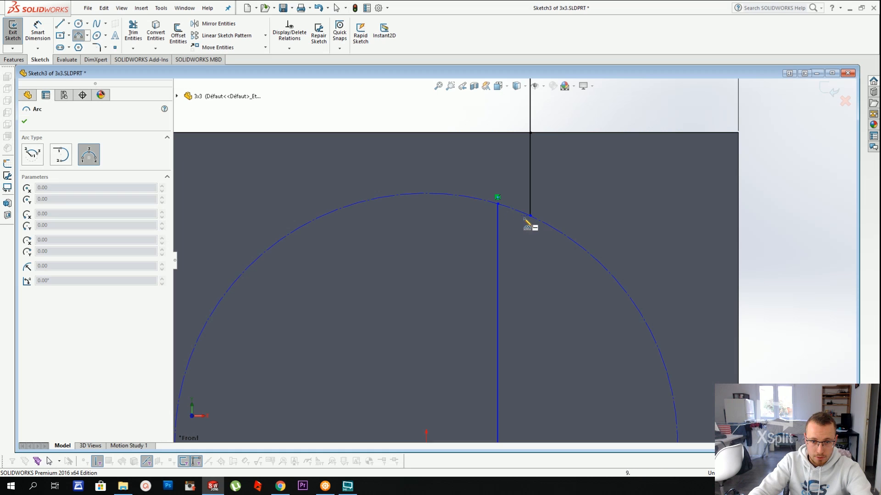
click(87, 35)
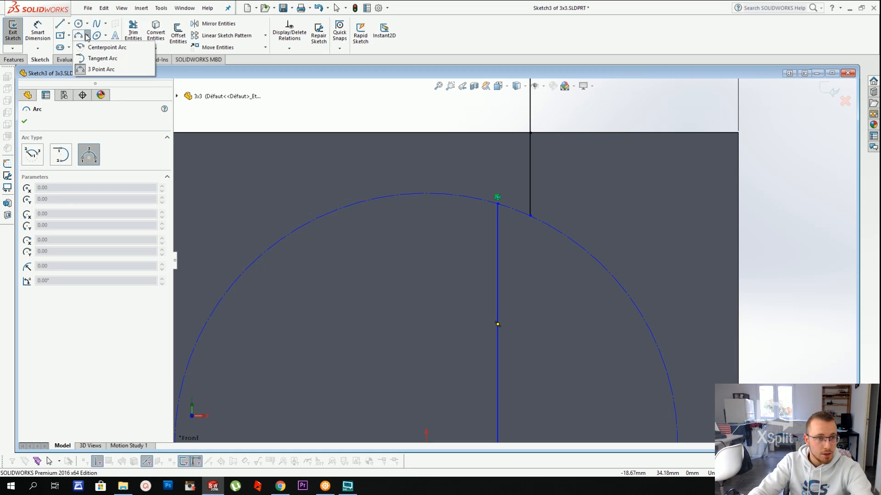
click(101, 69)
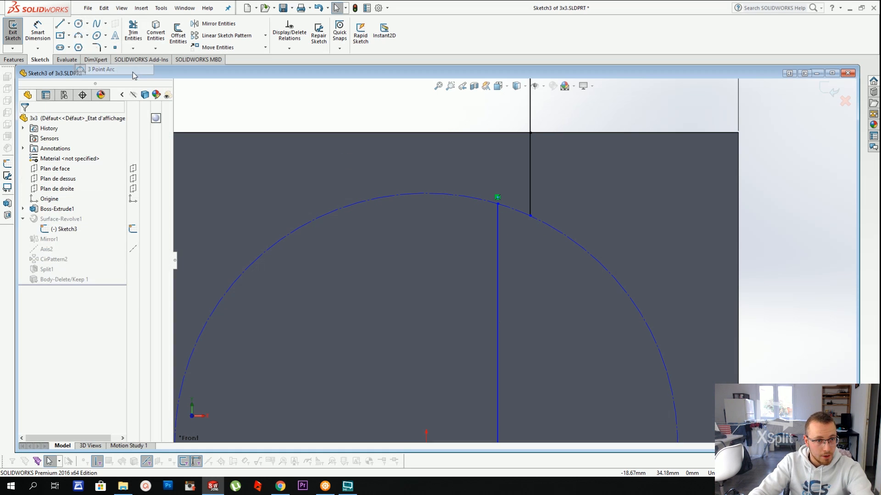
click(79, 37)
click(498, 198)
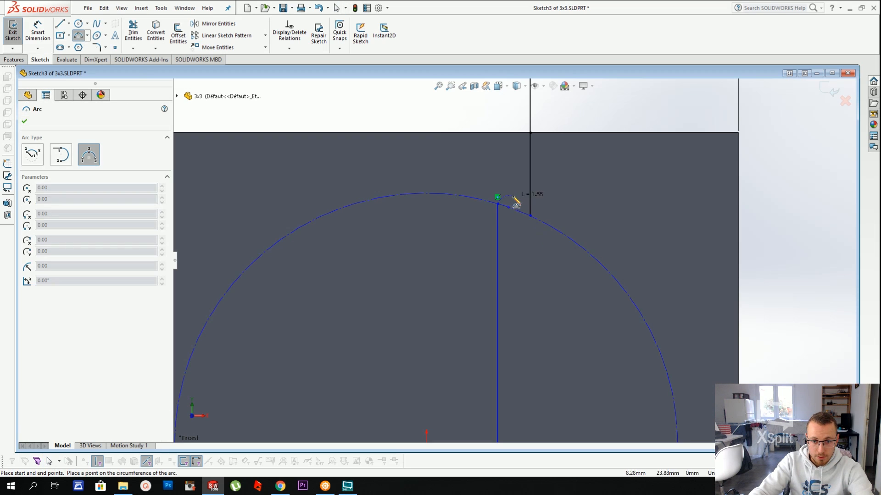
click(530, 216)
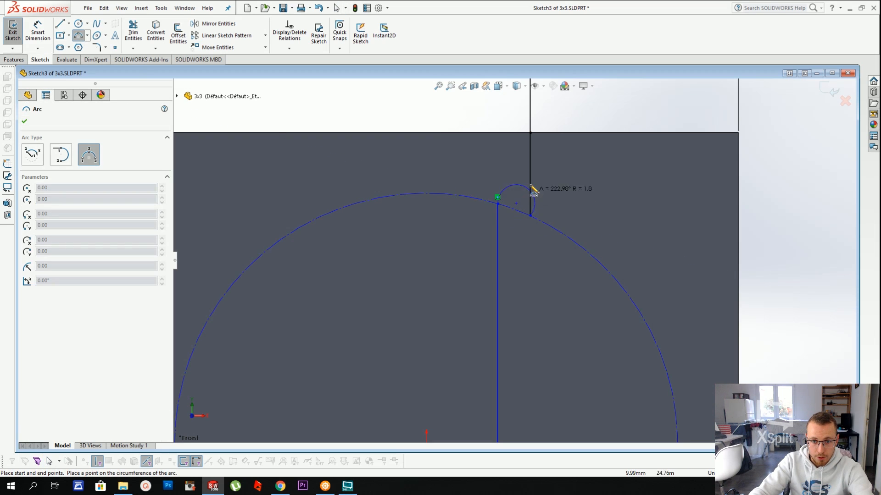
click(522, 213)
key(Escape)
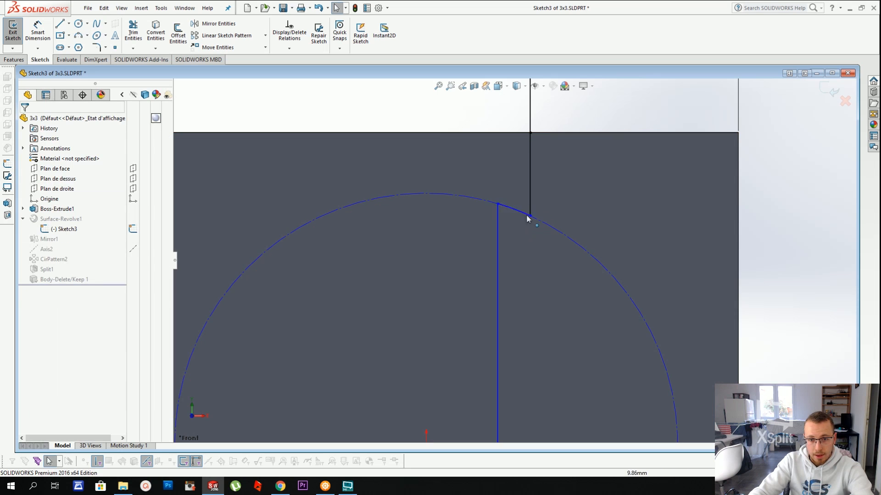
Examine the new arc's relations and how it follows the construction circle centred on the origin
click(512, 211)
scroll(513, 243, down, 5)
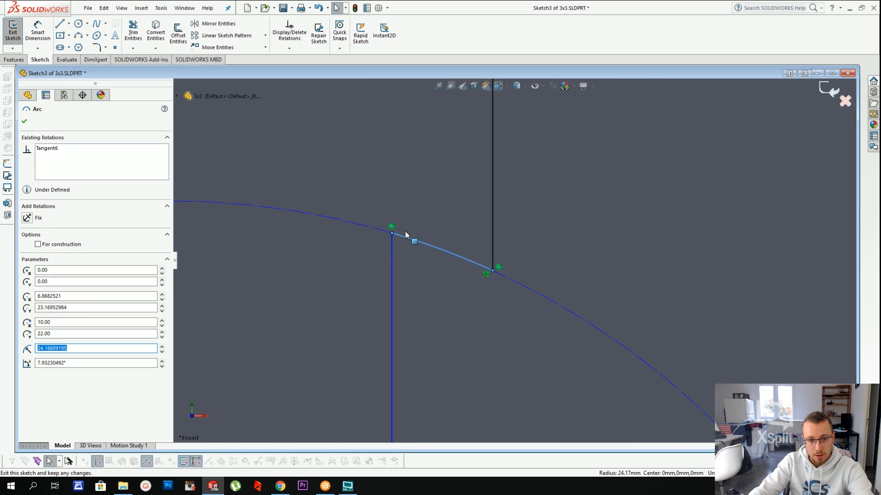
scroll(409, 233, up, 2)
scroll(426, 243, up, 2)
scroll(527, 308, down, 1)
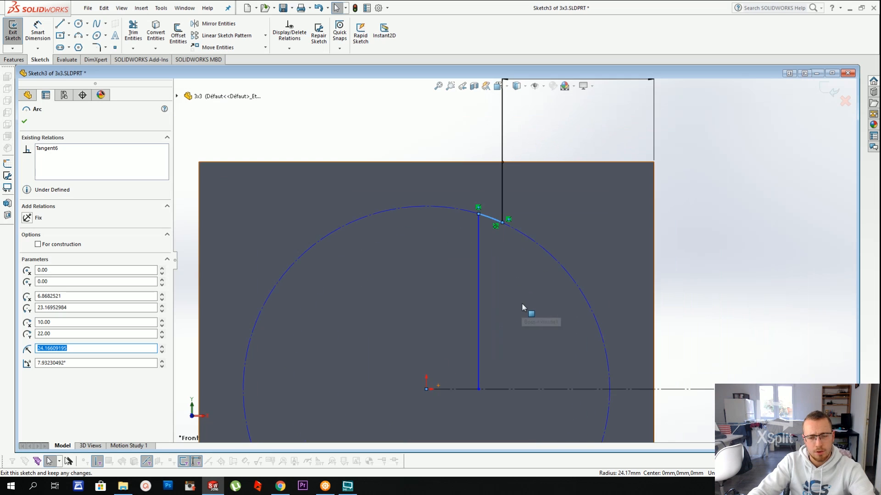
click(574, 275)
click(427, 389)
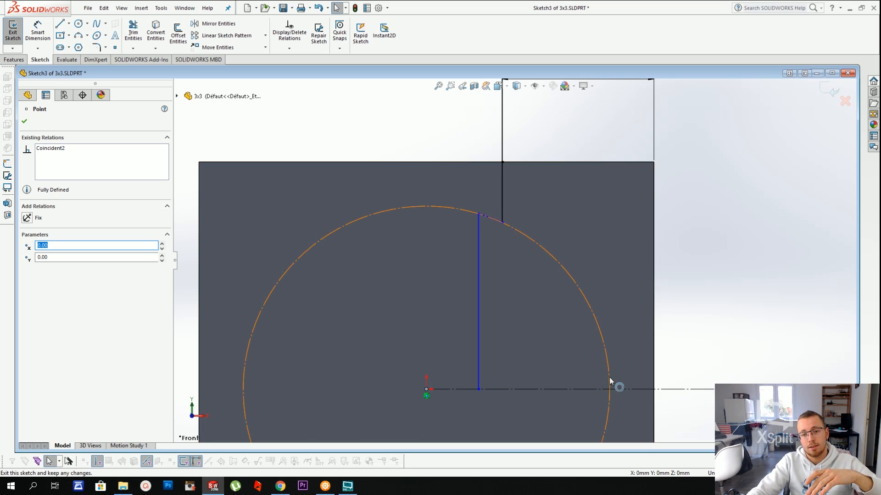
click(496, 221)
scroll(497, 223, up, 3)
scroll(508, 244, down, 5)
click(499, 231)
click(499, 228)
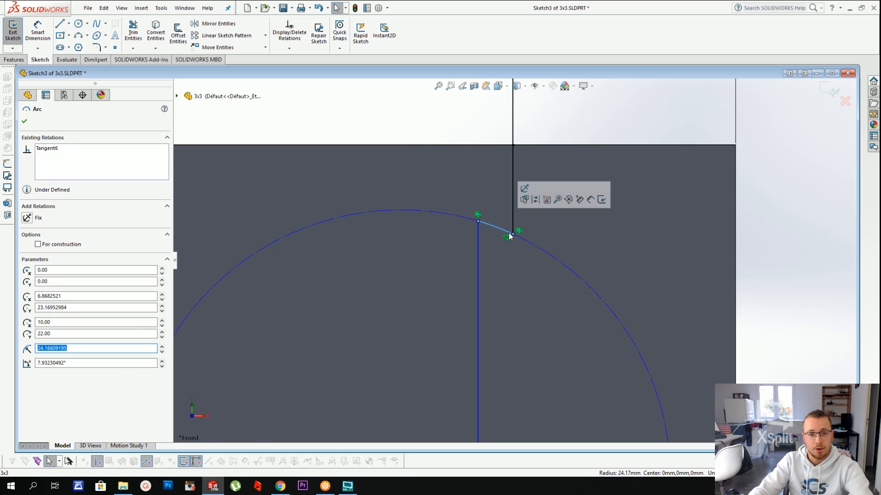
scroll(554, 299, up, 6)
scroll(541, 328, down, 3)
key(Escape)
scroll(528, 227, up, 3)
scroll(451, 124, down, 2)
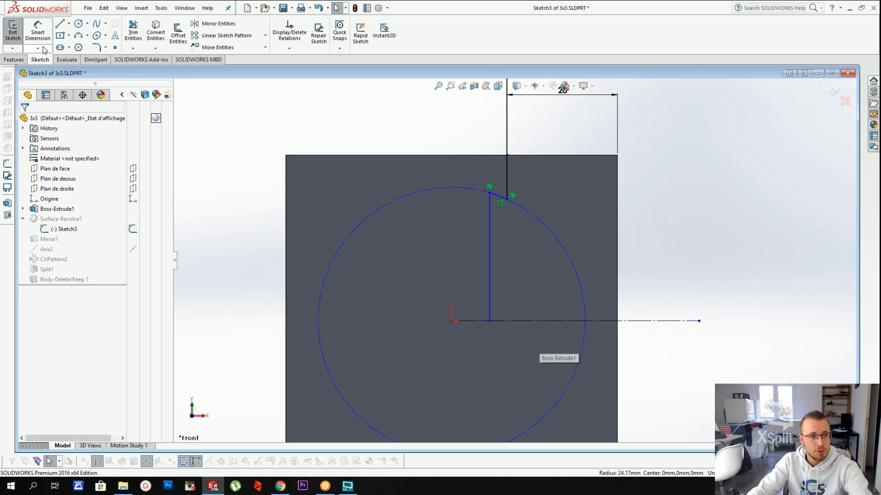
Dimension the horizontal distance between the two vertical profile lines as 3 mm
click(40, 37)
click(490, 195)
click(507, 195)
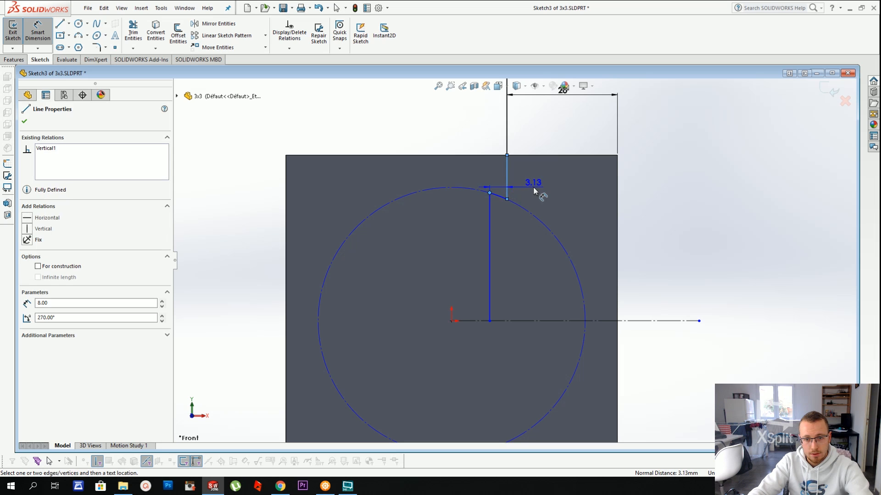
click(532, 186)
text(3.1317479mm)
key(Return)
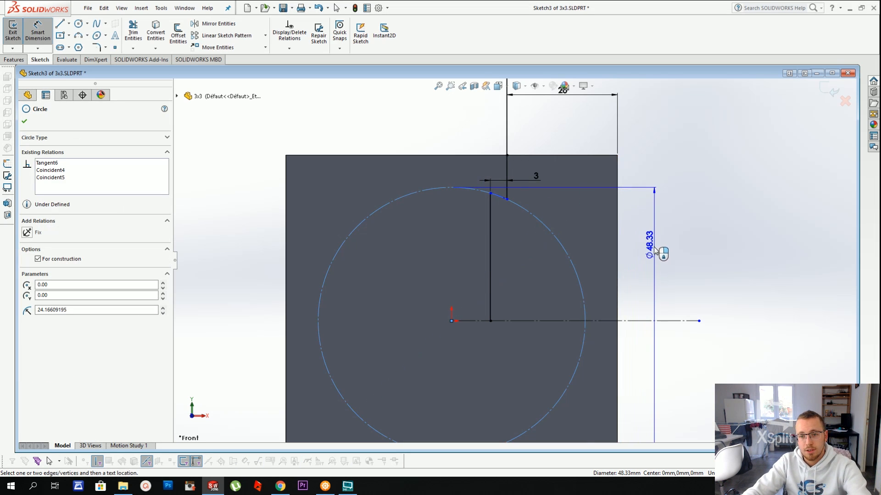
Dimension the construction circle's diameter as 48 mm, then exit the sketch and dismiss the rebuild report
click(656, 248)
text(48)
key(Return)
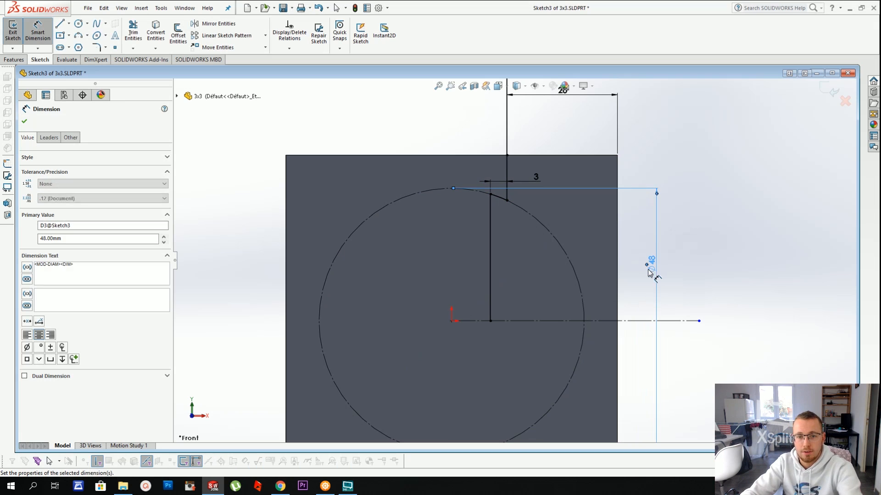
key(Escape)
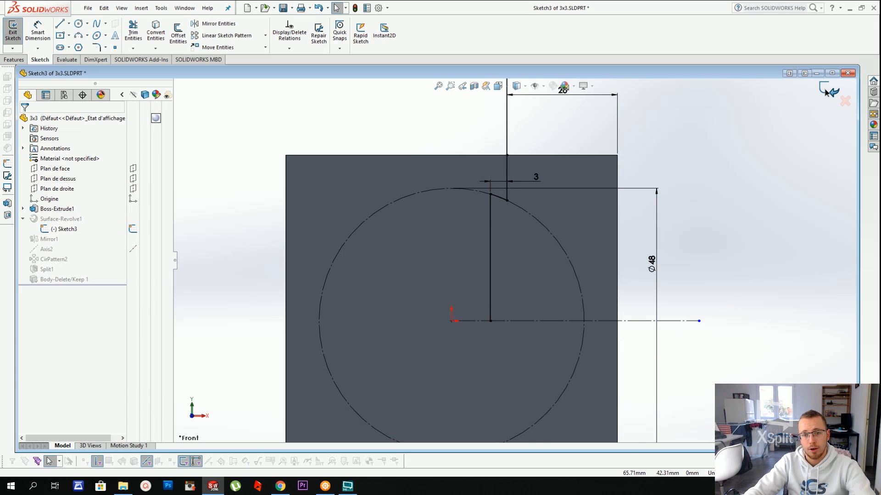
click(824, 90)
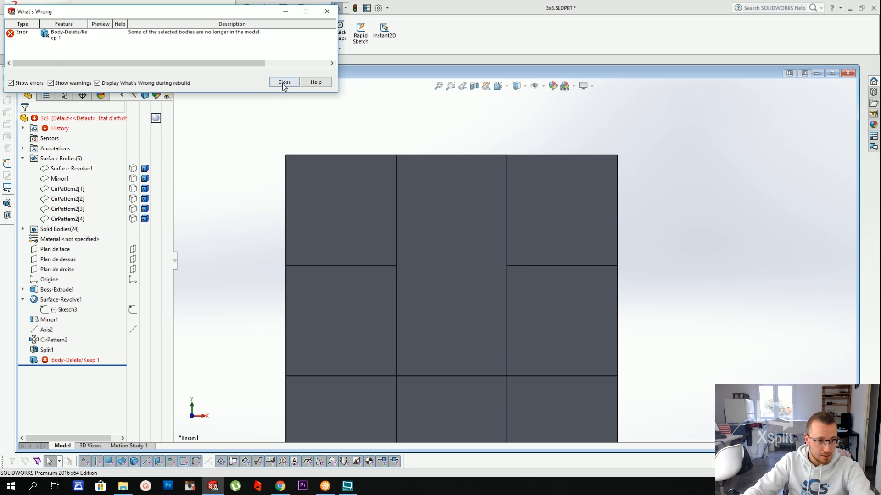
click(284, 84)
Edit the Split feature, mark the remaining unselected resulting bodies so all 27 are separated, and apply it
right_click(45, 350)
click(52, 267)
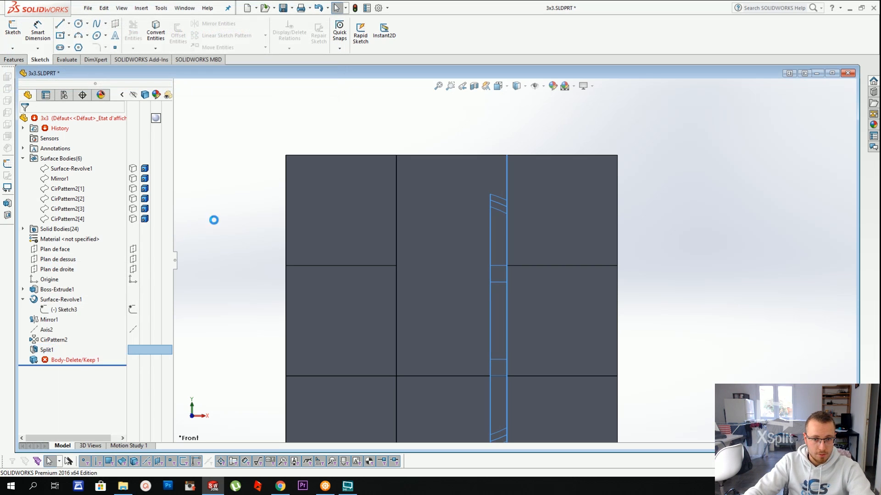
scroll(57, 319, down, 3)
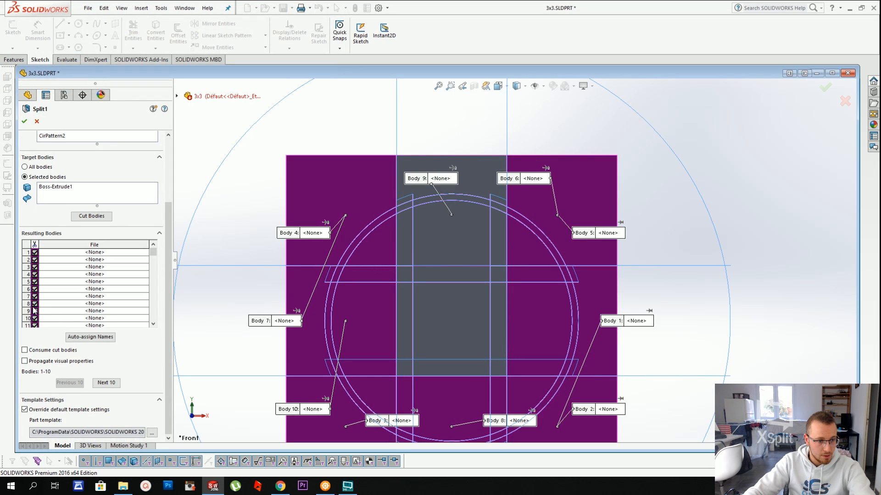
drag(154, 251, 149, 319)
click(34, 267)
click(34, 289)
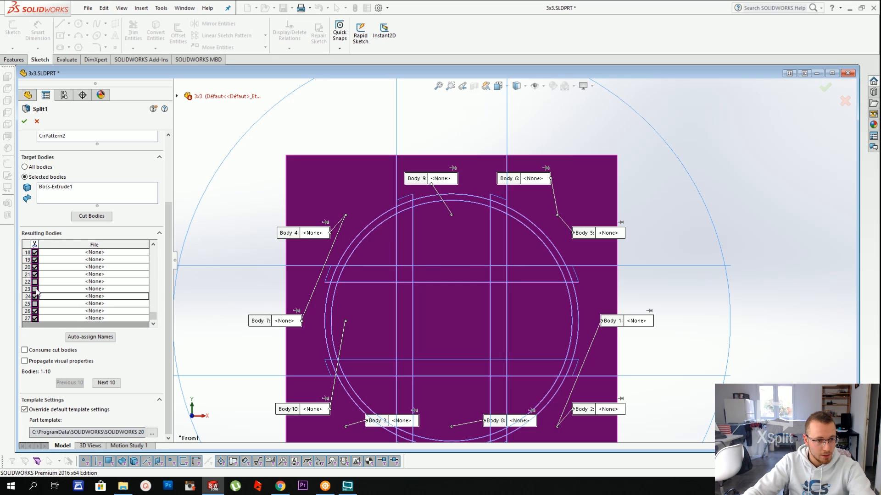
click(35, 303)
click(35, 296)
click(34, 304)
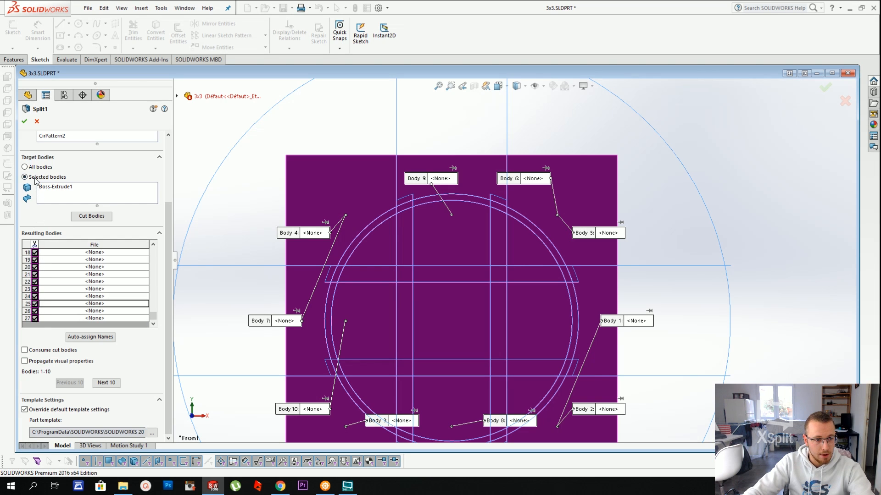
click(24, 122)
scroll(384, 185, up, 2)
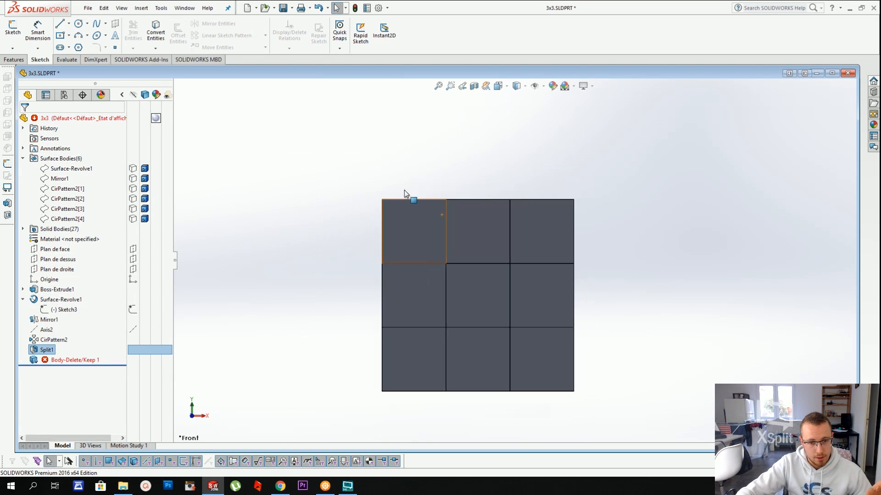
Edit the Body-Delete/Keep feature and clear the two old entries from its bodies to keep
middle_drag(404, 190, 464, 243)
right_click(92, 354)
right_click(88, 361)
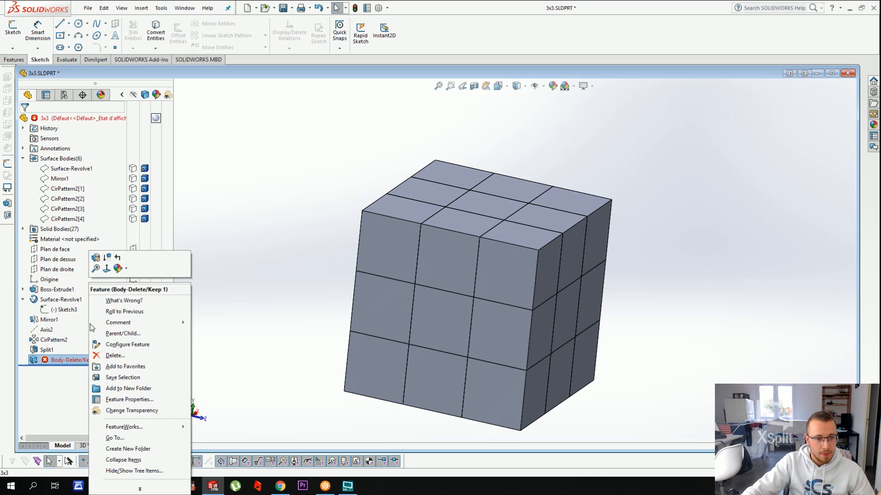
click(95, 258)
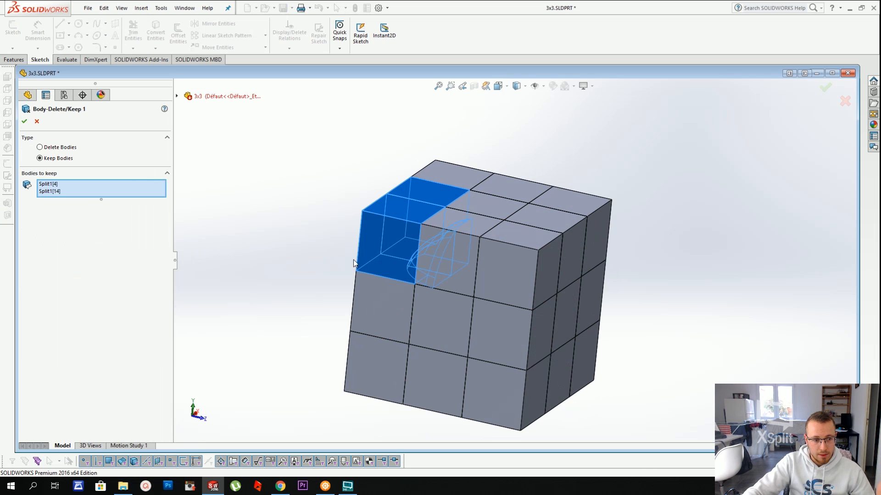
click(55, 184)
key(Delete)
click(55, 186)
key(Delete)
Select one corner, one edge and one centre piece as the bodies to keep and apply the feature
middle_drag(336, 180, 459, 209)
click(505, 241)
click(542, 210)
click(601, 259)
right_click(602, 260)
Isolate the corner piece so that only that body is displayed
middle_drag(582, 287, 704, 212)
scroll(468, 261, down, 3)
right_click(414, 270)
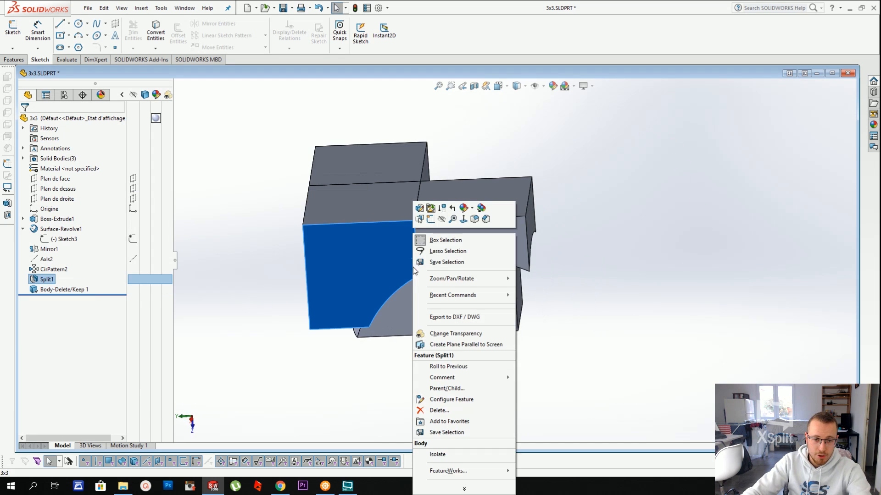
click(453, 457)
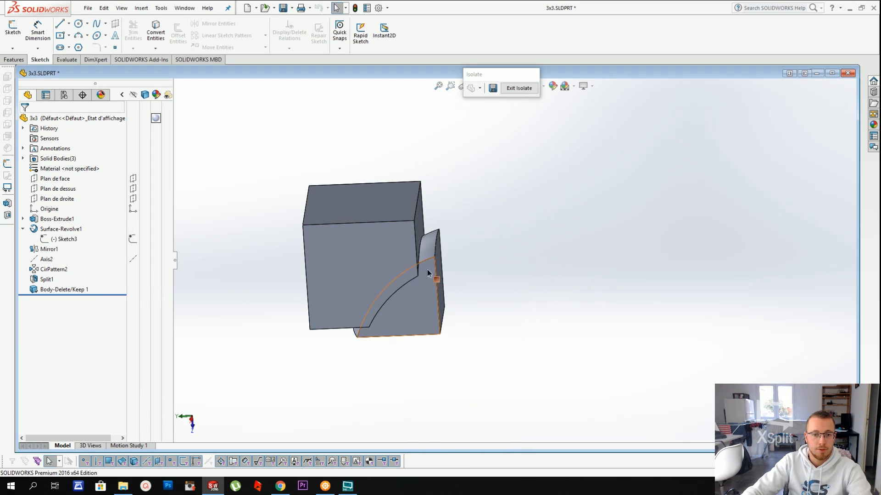
Examine the spherical face on the isolated corner piece's foot, then exit the isolated display
middle_drag(427, 270, 383, 234)
scroll(355, 266, down, 4)
middle_drag(357, 298, 359, 275)
click(360, 275)
middle_drag(360, 223, 545, 312)
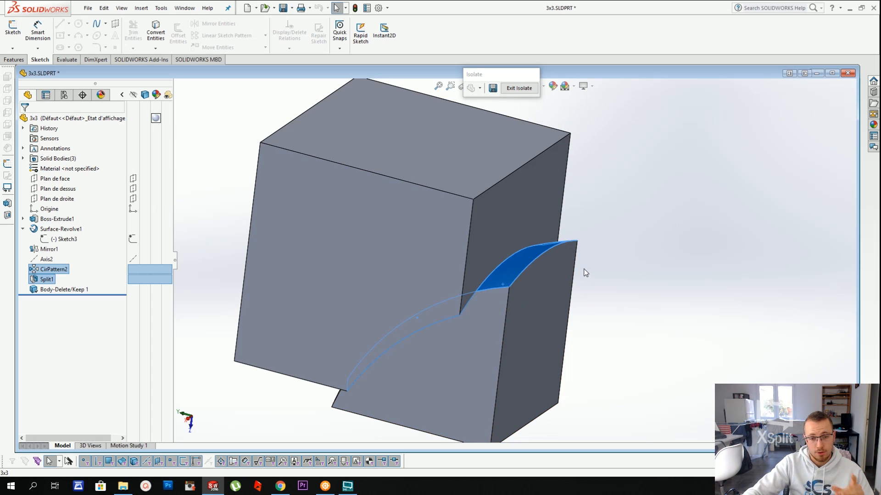
click(628, 270)
click(519, 88)
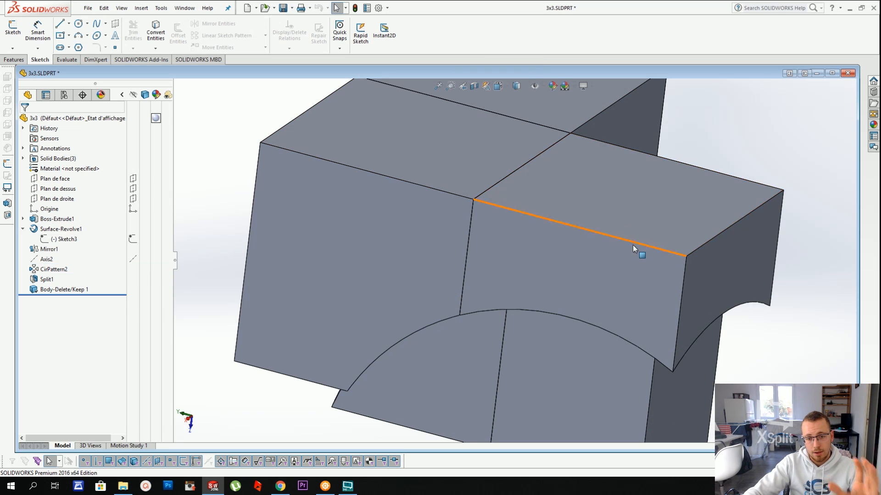
Examine how the corner piece's foot sits under the edge piece, checking its flat side faces and the step between them
scroll(629, 245, up, 3)
middle_drag(586, 203, 456, 225)
scroll(539, 230, up, 2)
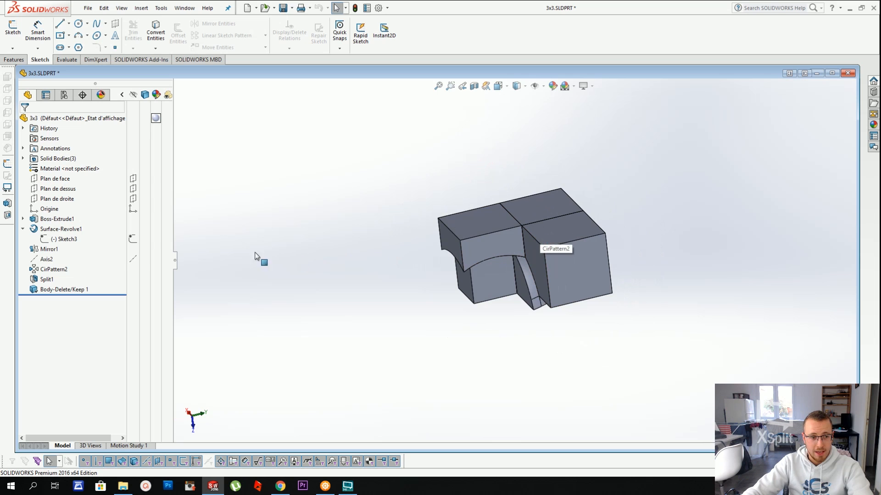
right_click(76, 239)
click(399, 274)
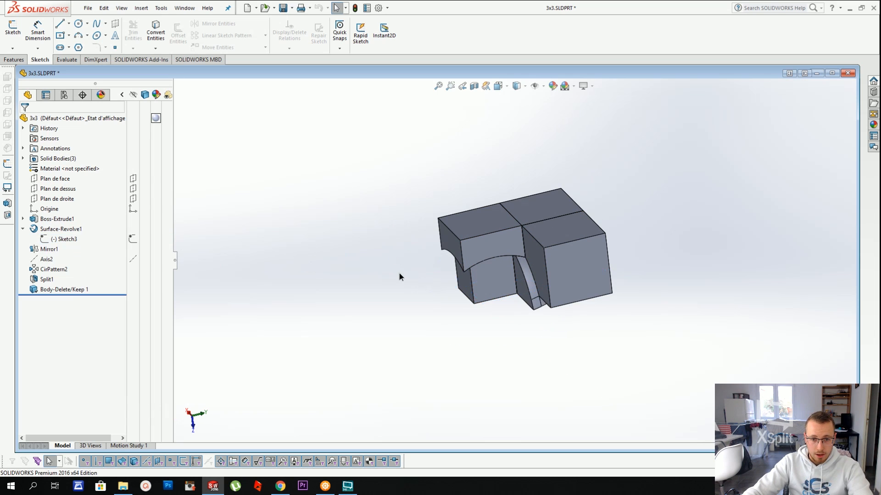
scroll(538, 268, down, 3)
mouse_move(538, 268)
middle_down()
mouse_move(535, 220)
mouse_move(517, 188)
mouse_move(513, 198)
mouse_move(541, 238)
mouse_move(533, 272)
middle_up()
click(518, 228)
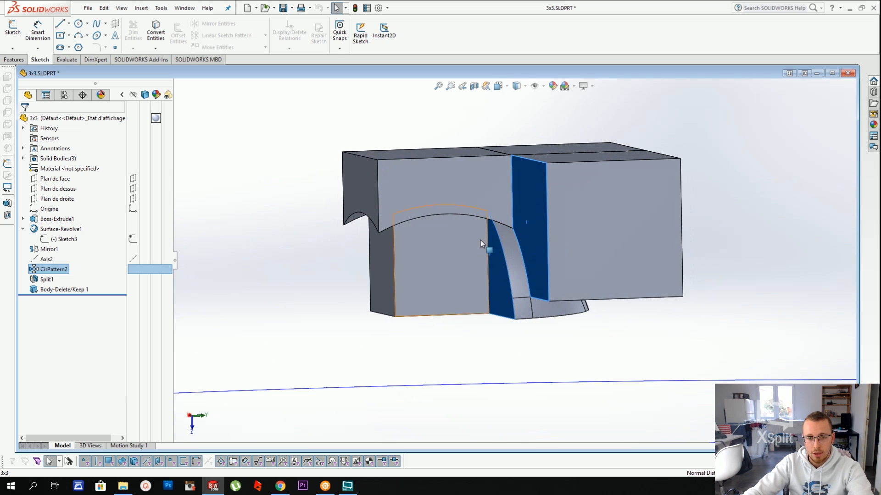
middle_drag(381, 260, 459, 266)
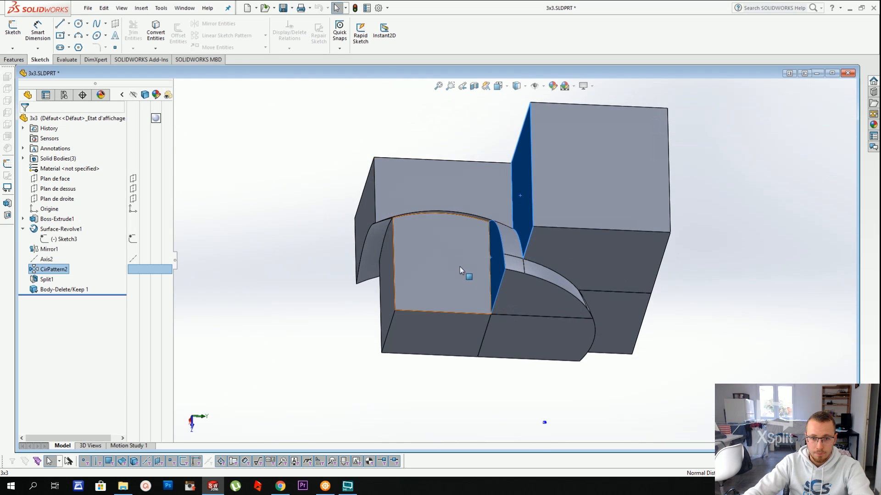
click(466, 313)
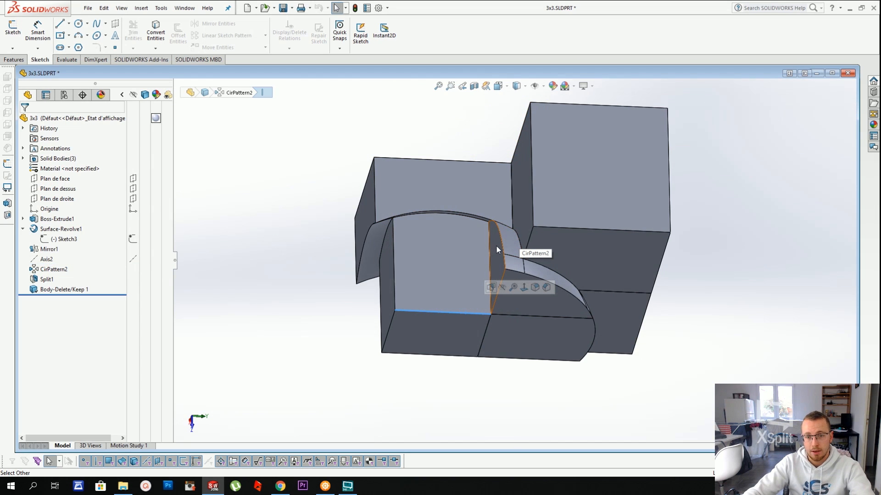
click(513, 250)
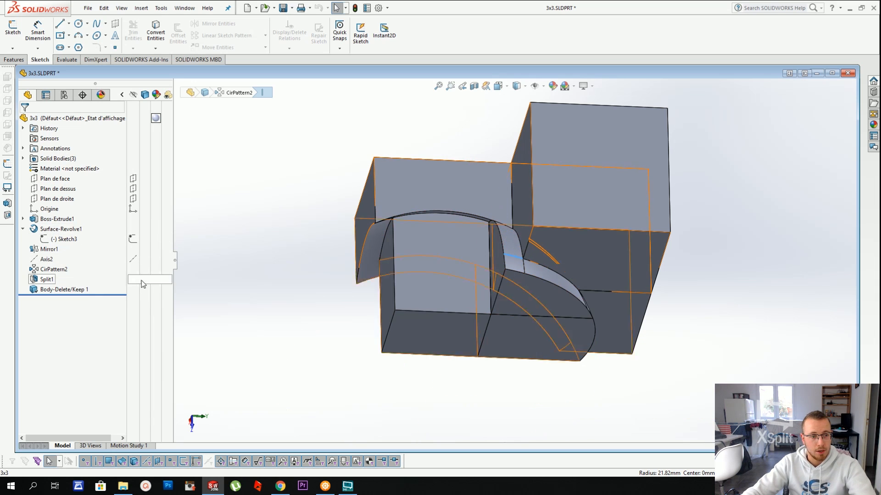
Edit the revolved surface's sketch, set the step offset between the two parallel lines to 5 mm, and exit the sketch
right_click(52, 239)
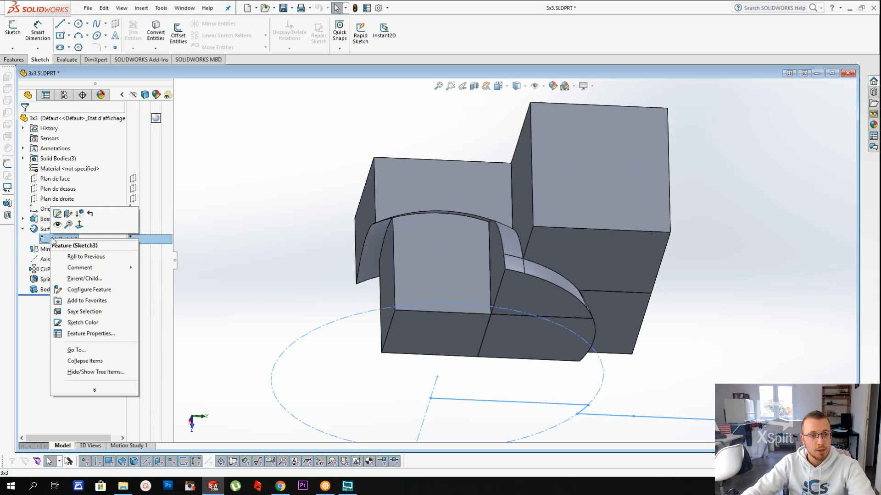
click(57, 213)
scroll(551, 321, down, 4)
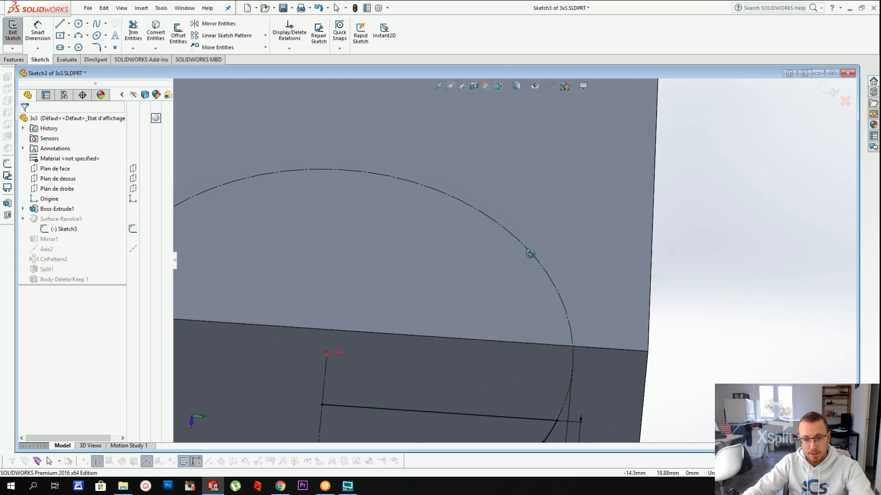
scroll(546, 312, up, 5)
scroll(543, 358, down, 4)
double_click(541, 397)
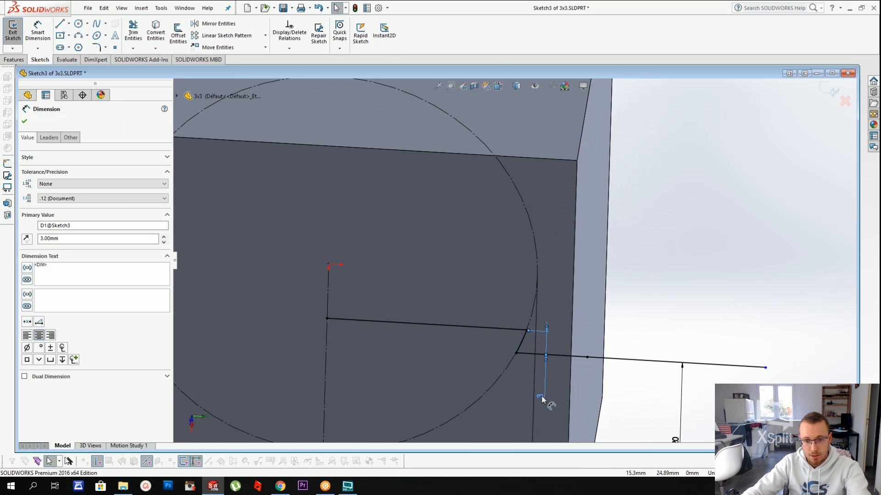
text(5)
key(Return)
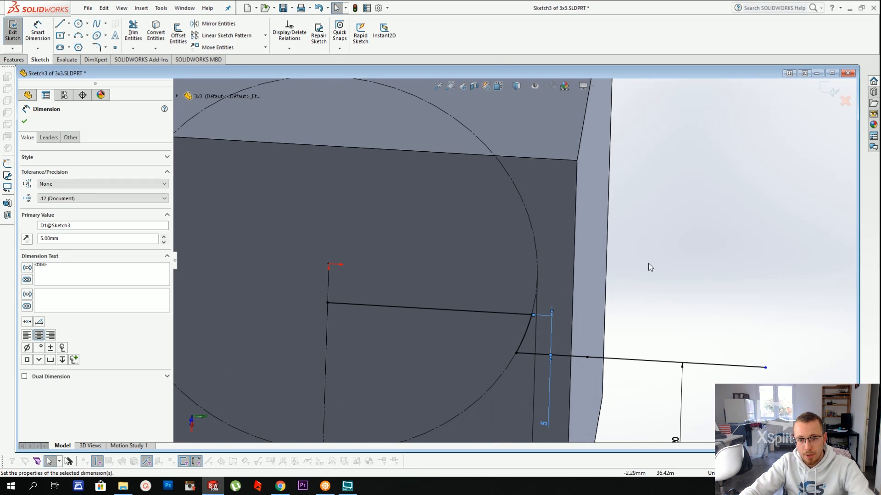
click(832, 92)
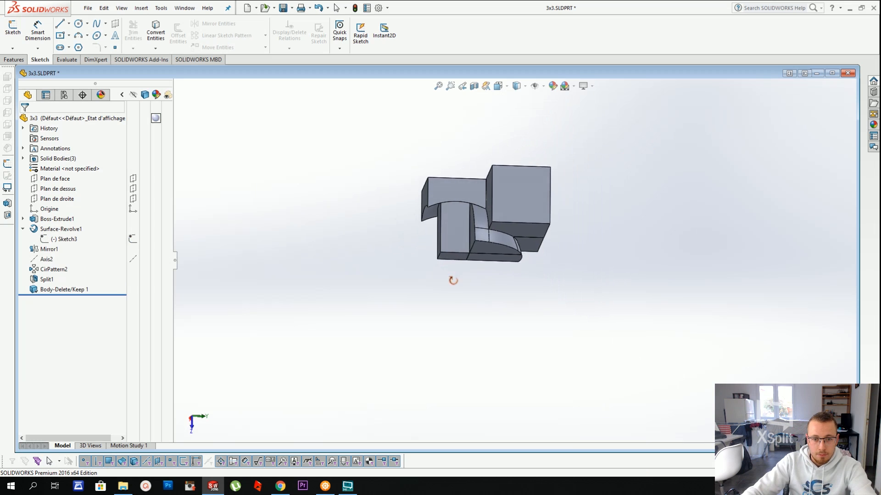
Compare the corner piece's offset flat side faces and inspect the deeper step from below and from the side
scroll(499, 209, down, 3)
click(499, 213)
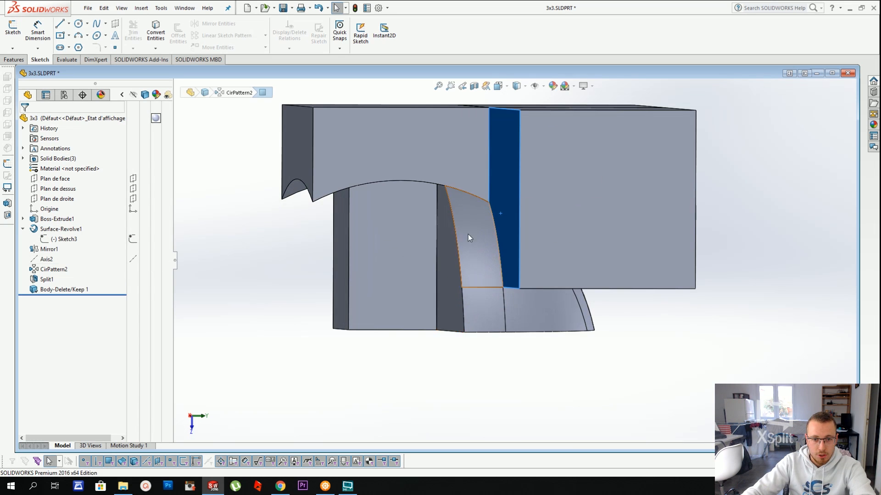
ctrl+click(450, 240)
middle_drag(450, 240, 472, 193)
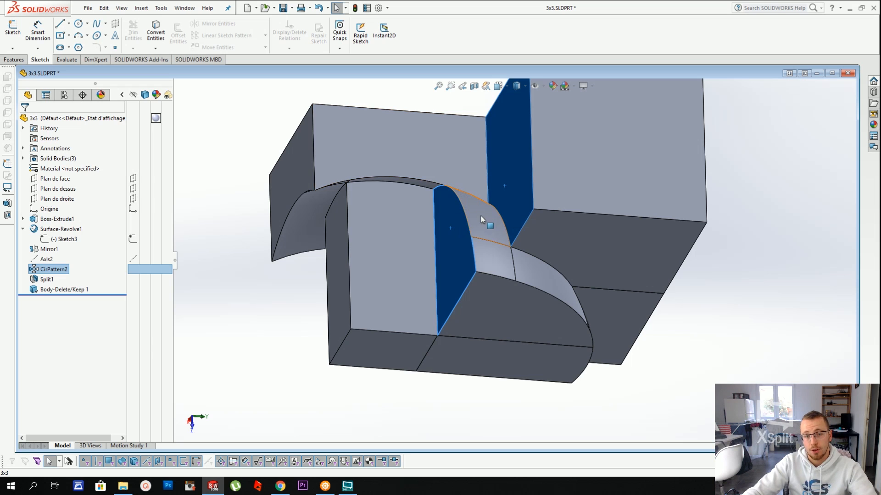
key(Escape)
scroll(472, 240, up, 4)
middle_drag(472, 239, 502, 319)
middle_drag(488, 240, 353, 208)
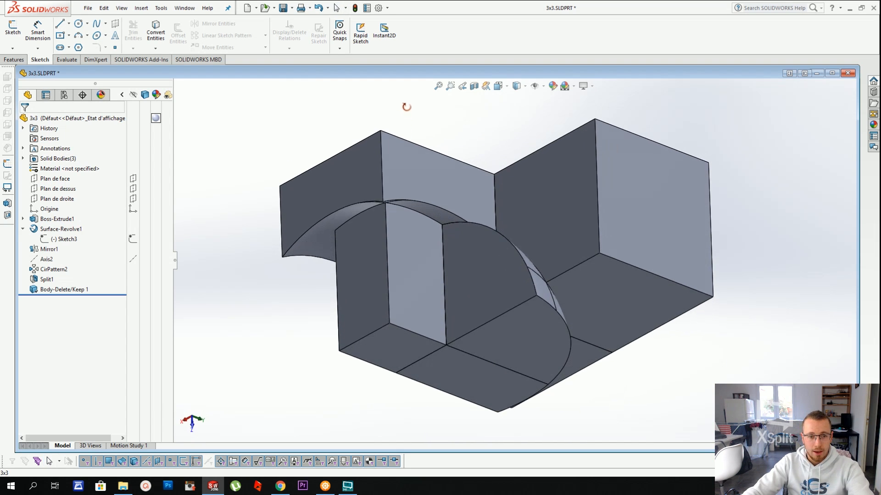
Inspect the edge piece between its curved underside and its outer face, and check the corner foot's upper curved edge
click(350, 208)
middle_drag(352, 171, 362, 241)
ctrl+click(372, 182)
middle_drag(372, 185, 409, 183)
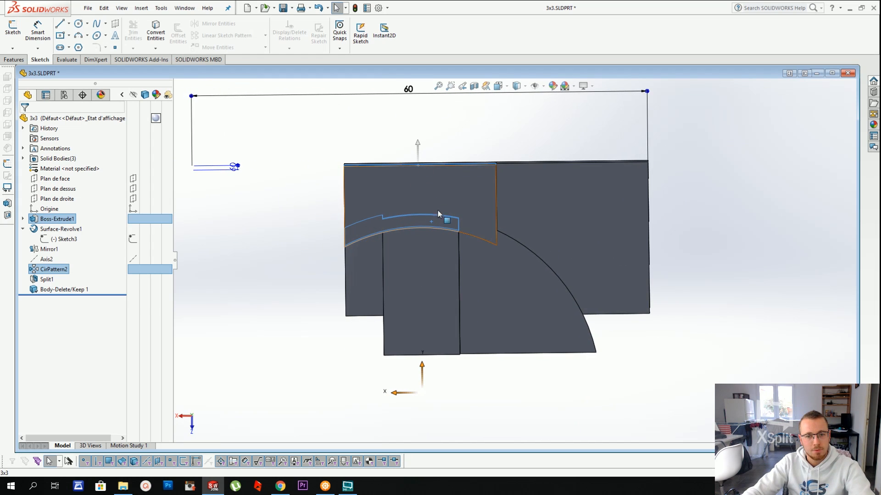
middle_drag(442, 215, 491, 189)
middle_drag(511, 248, 506, 268)
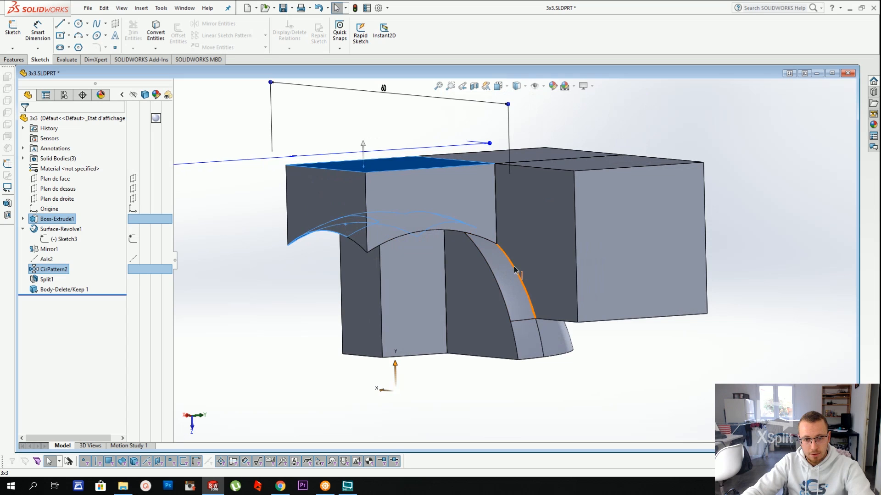
click(515, 266)
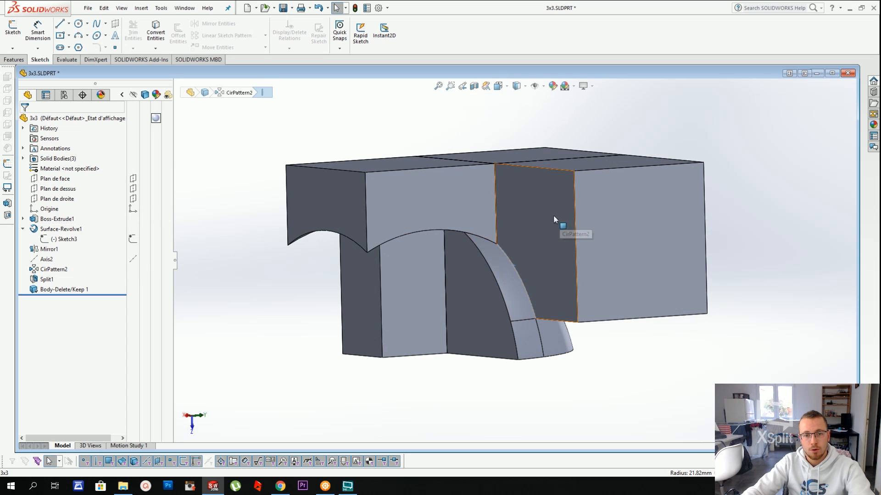
Highlight the flat side face and the spherical faces of the corner piece's foot for inspection, then clear the selection
click(487, 295)
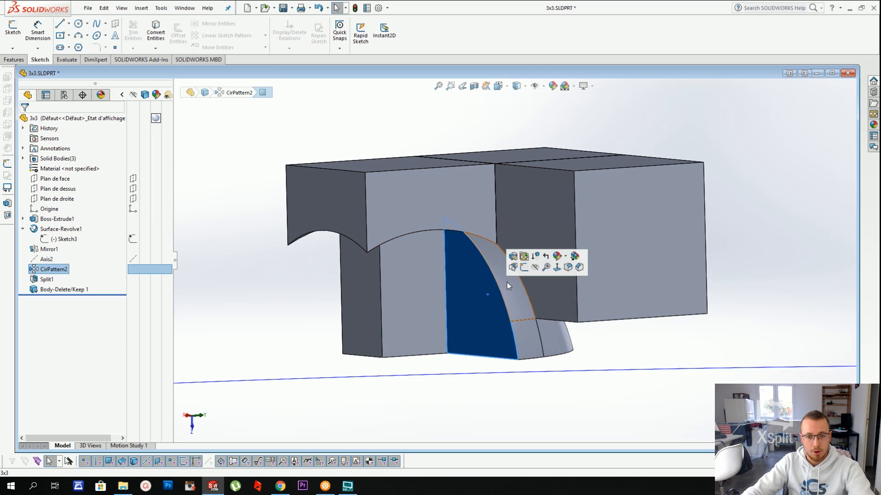
ctrl+click(507, 291)
ctrl+click(529, 330)
ctrl+click(556, 336)
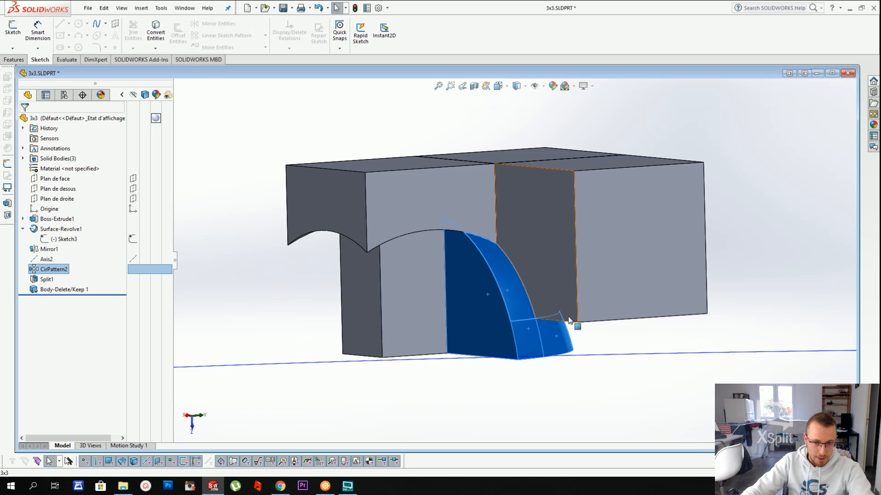
key(Escape)
Edit the revolved surface's sketch, set the construction circle's diameter to 44 mm, and exit the sketch
right_click(64, 241)
click(70, 219)
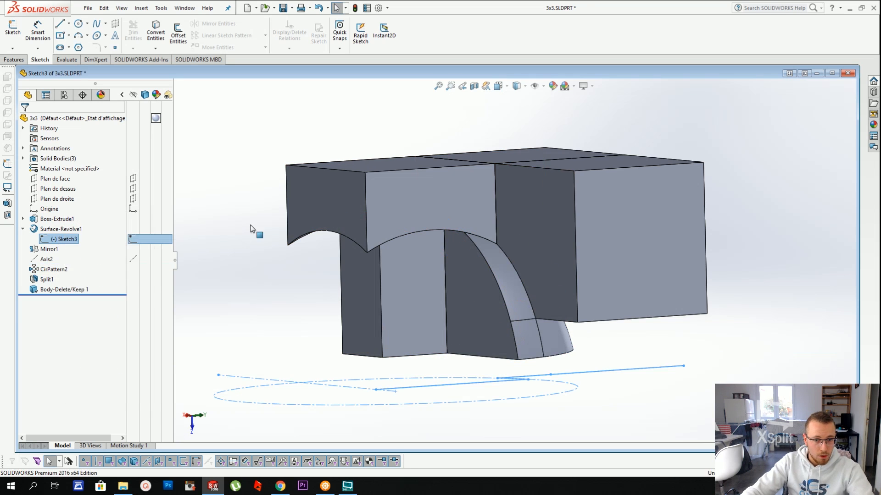
middle_drag(478, 281, 519, 379)
scroll(487, 275, up, 4)
mouse_move(467, 176)
middle_down()
mouse_move(442, 272)
mouse_move(468, 289)
mouse_move(449, 285)
mouse_move(448, 270)
middle_up()
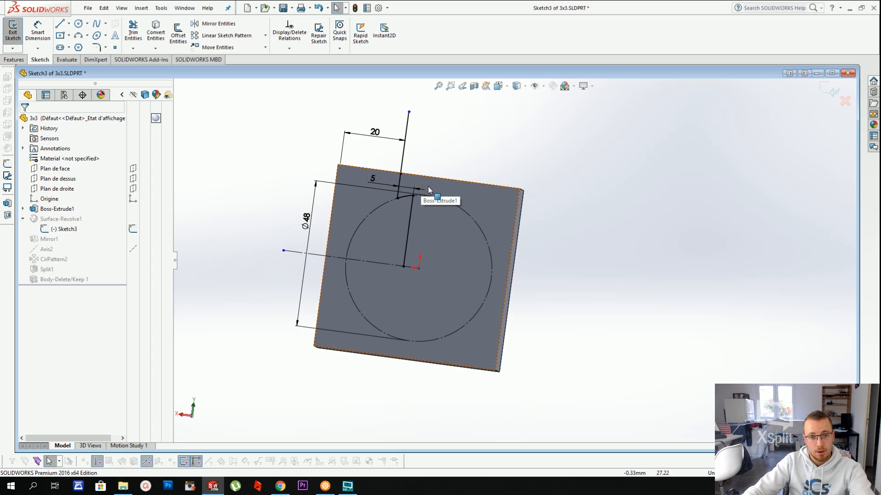
double_click(310, 224)
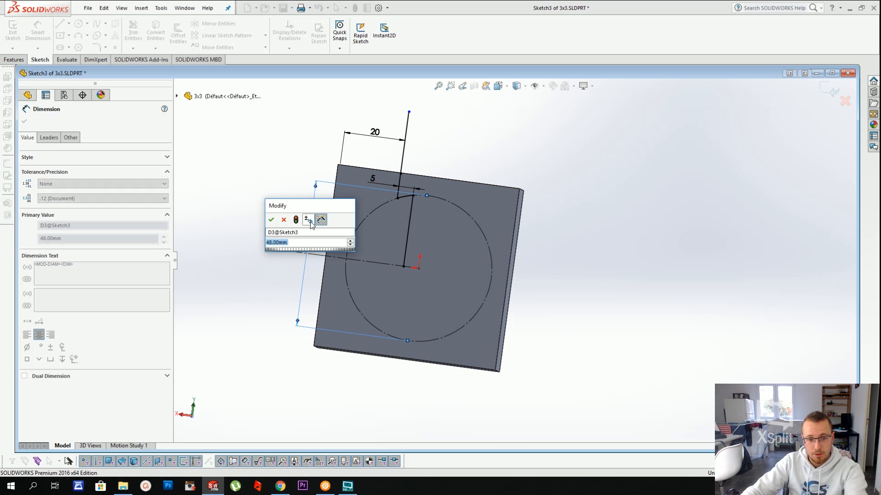
text(44)
key(Return)
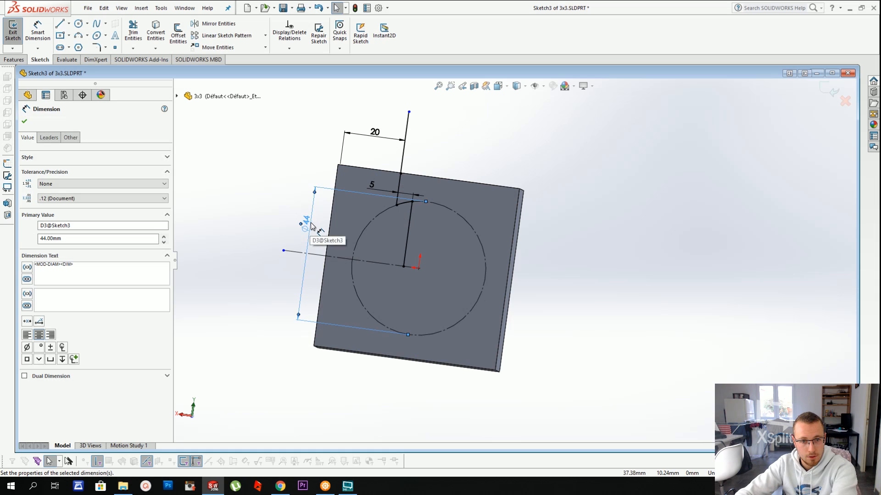
click(831, 99)
Examine the rebuilt pieces, checking the edge piece's thickness above its curved underside and the corner foot's shape
mouse_move(615, 179)
middle_down()
mouse_move(566, 201)
mouse_move(491, 118)
mouse_move(579, 235)
mouse_move(500, 163)
mouse_move(496, 246)
middle_up()
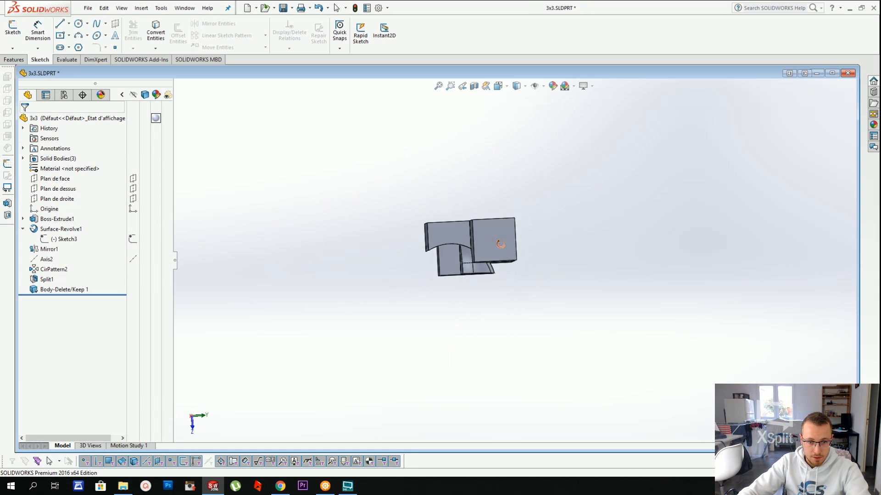
scroll(431, 254, down, 4)
click(430, 254)
middle_drag(430, 254, 433, 184)
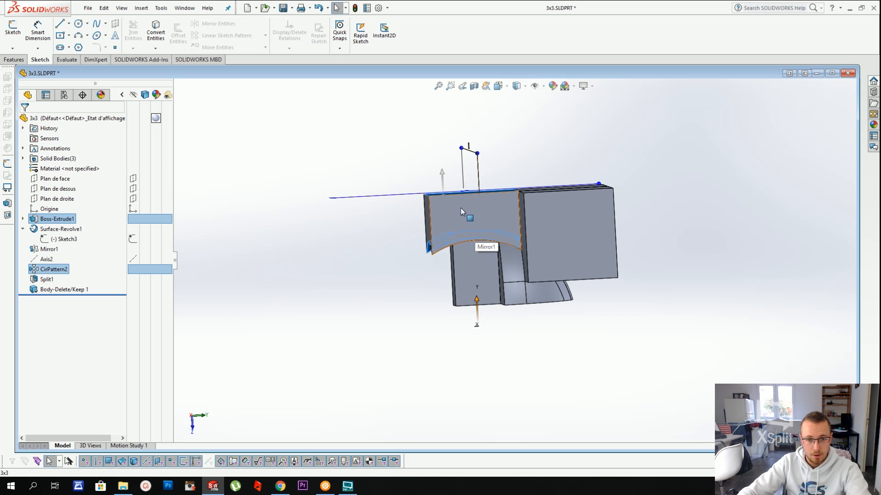
scroll(521, 235, down, 3)
middle_drag(521, 235, 561, 266)
key(Escape)
scroll(559, 262, up, 3)
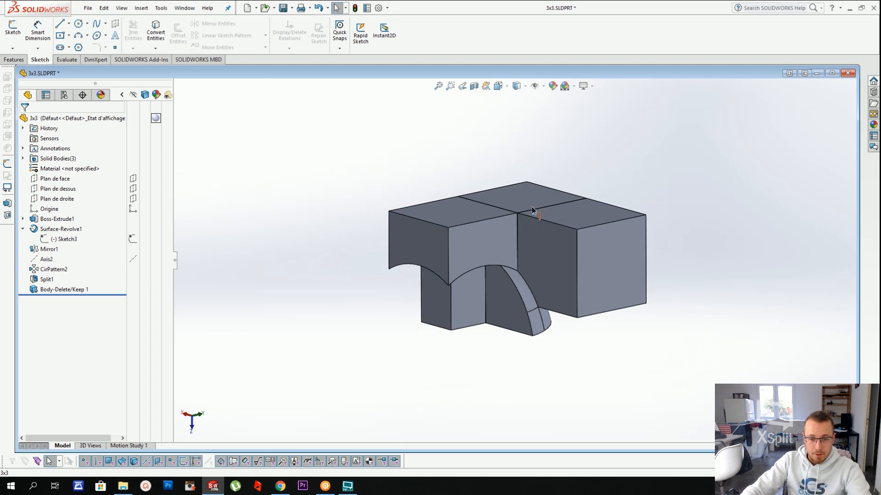
middle_drag(532, 207, 533, 230)
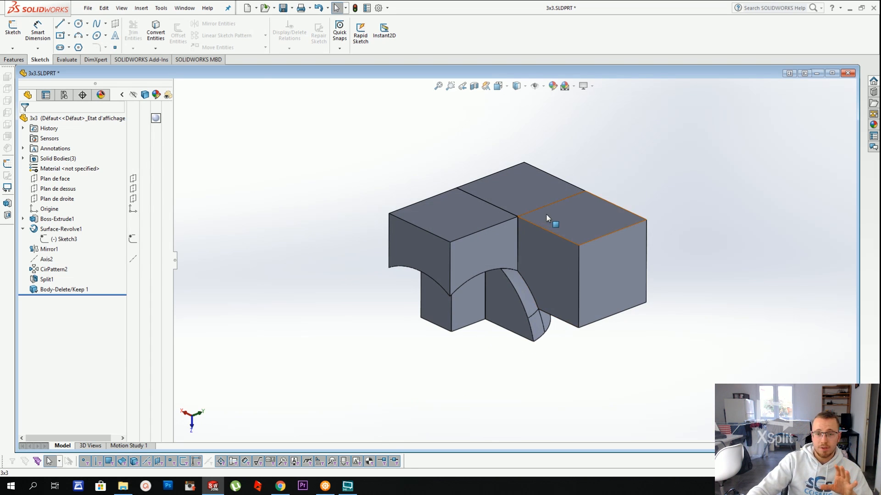
scroll(535, 264, down, 3)
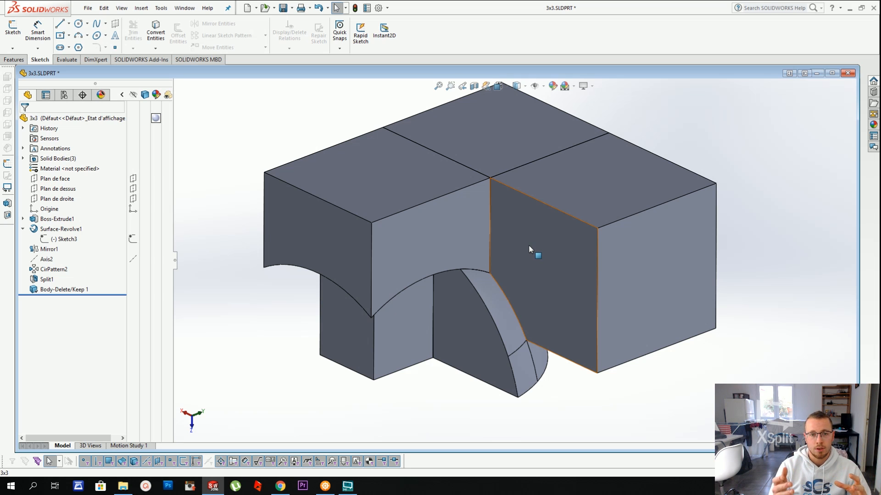
Isolate the corner piece and examine its foot from below and side-on
scroll(533, 246, up, 3)
middle_drag(533, 246, 498, 208)
right_click(533, 266)
click(558, 454)
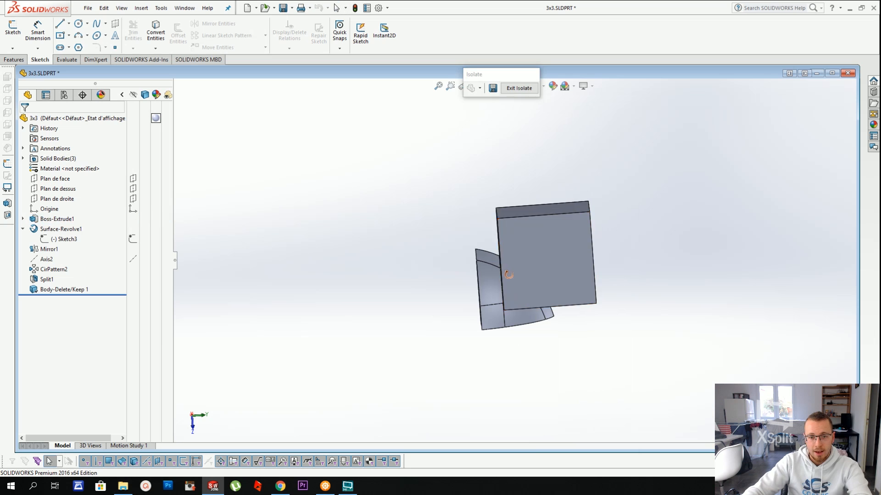
middle_drag(545, 271, 506, 213)
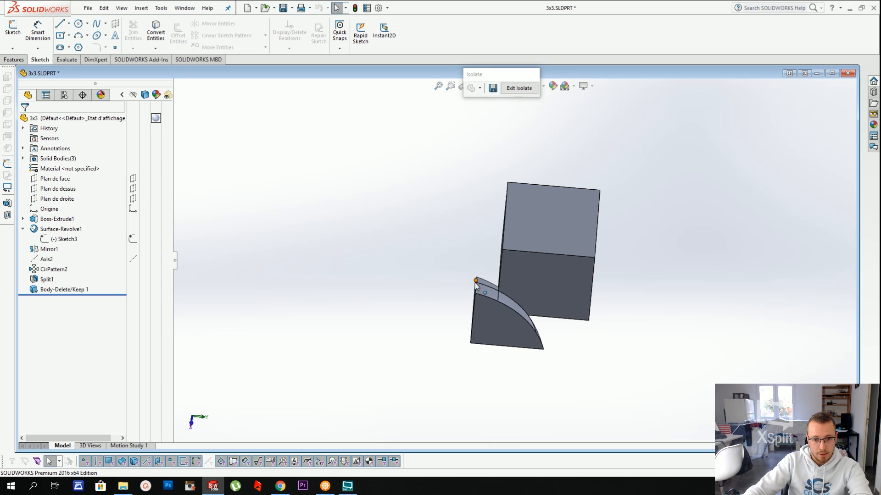
middle_drag(480, 237, 559, 339)
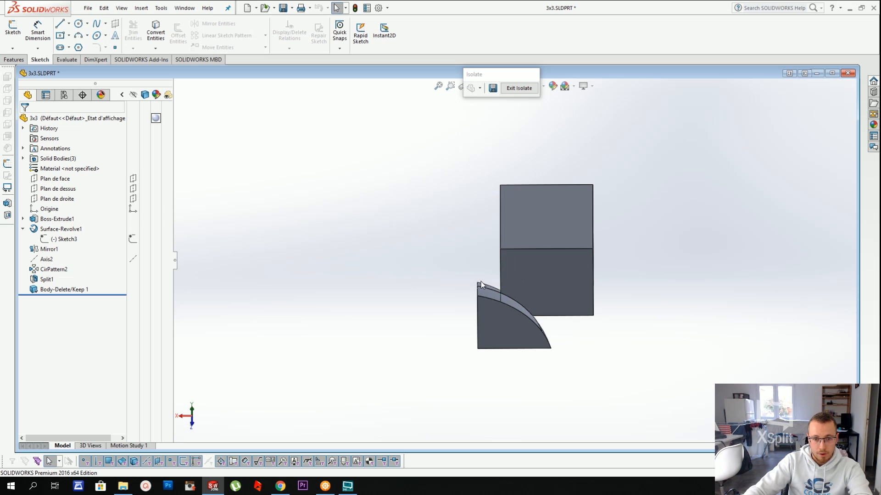
Examine the isolated corner piece's foot and cube from several angles, then exit isolation
middle_drag(483, 165, 576, 246)
middle_drag(504, 201, 491, 193)
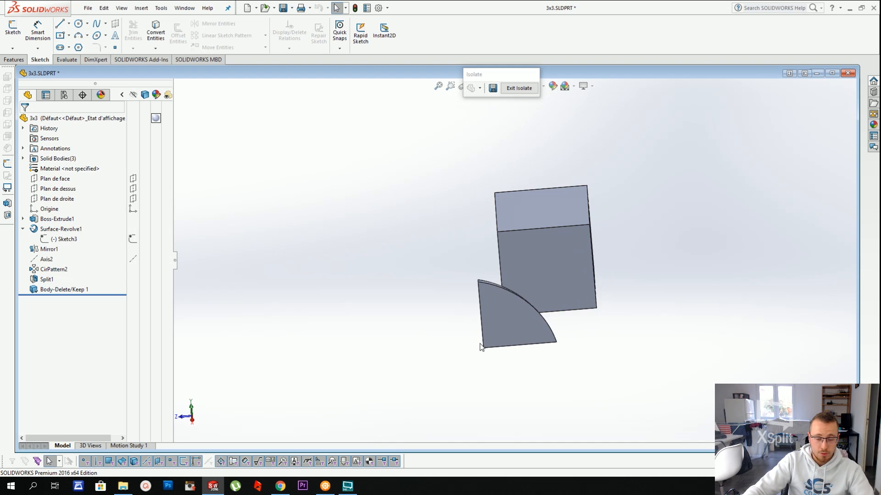
mouse_move(473, 246)
middle_down()
mouse_move(466, 252)
mouse_move(463, 373)
mouse_move(502, 254)
mouse_move(484, 254)
middle_up()
click(517, 89)
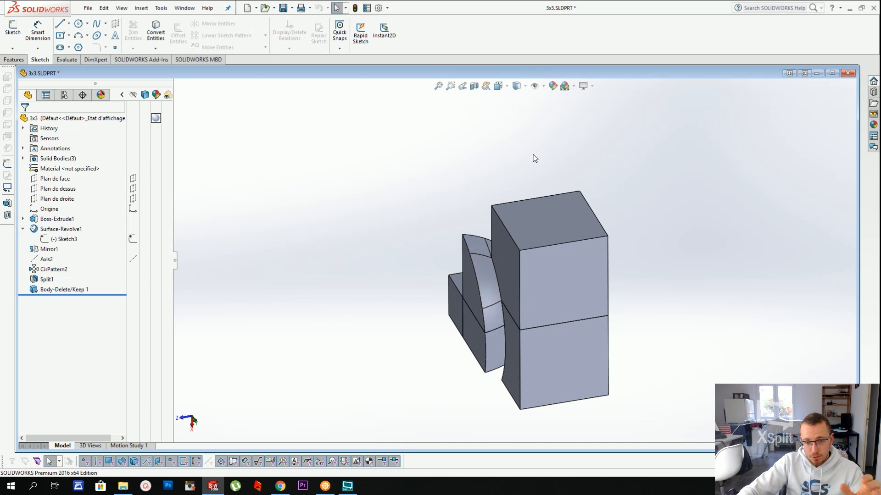
Isolate the corner piece and start a Move Face offset of 0.1 mm with flipped direction on three curved faces of its foot
middle_drag(586, 230, 569, 248)
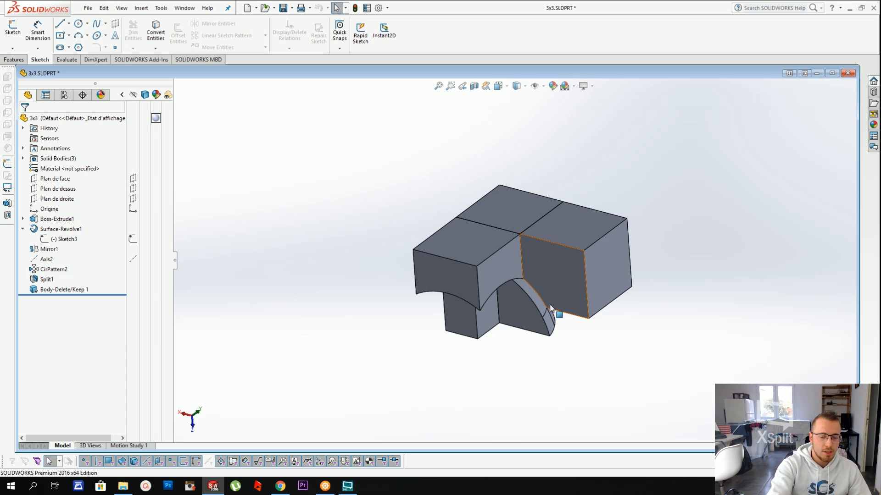
scroll(551, 309, down, 3)
right_click(510, 195)
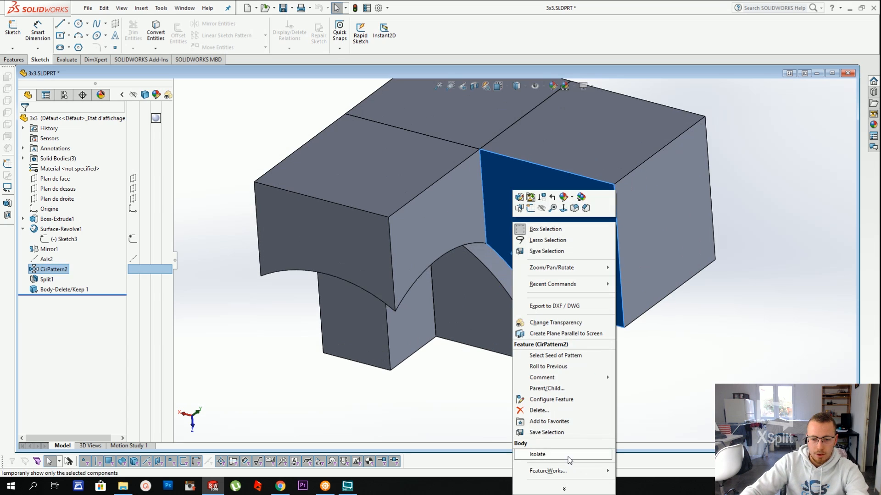
click(541, 455)
click(141, 8)
mouse_move(161, 100)
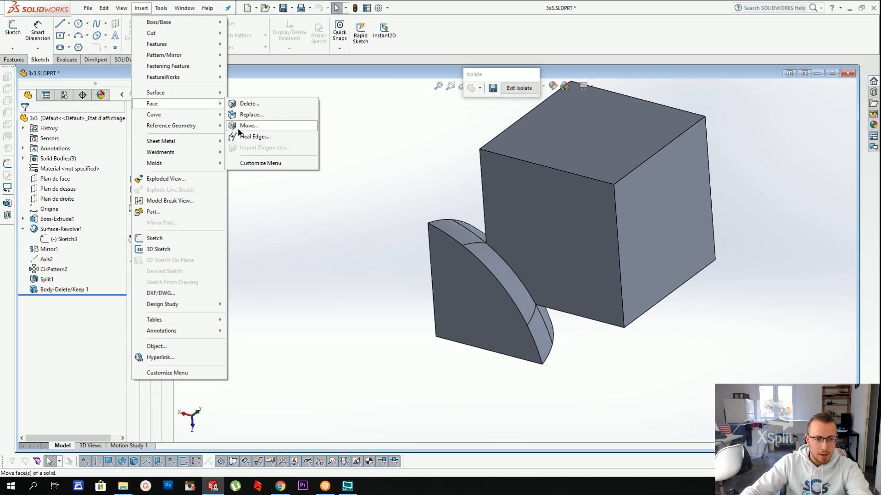
click(257, 126)
click(500, 274)
click(467, 238)
click(474, 230)
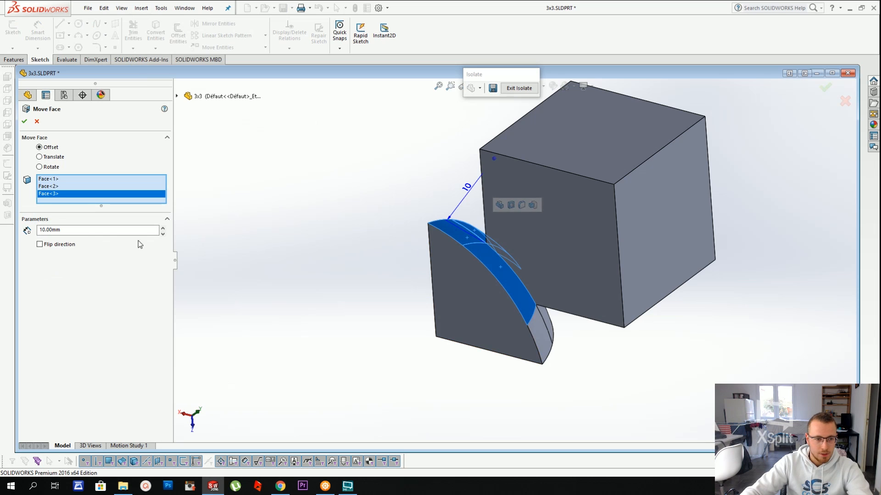
click(68, 241)
double_click(59, 230)
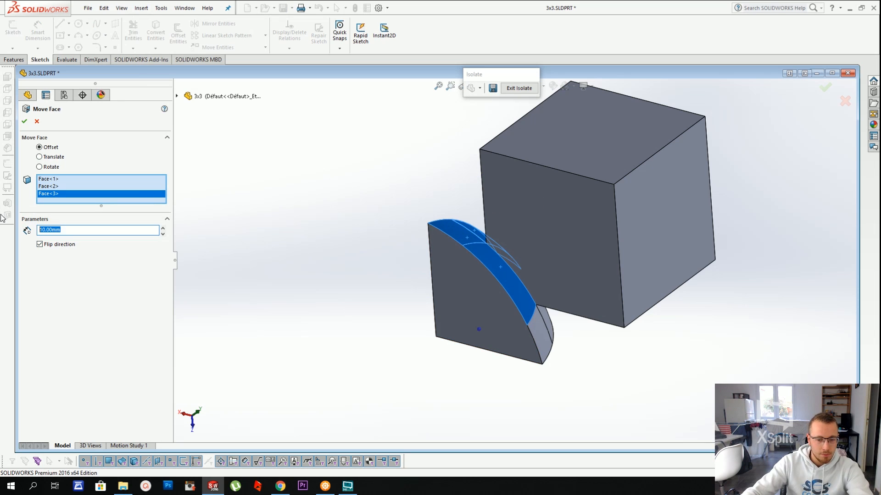
text(0.1)
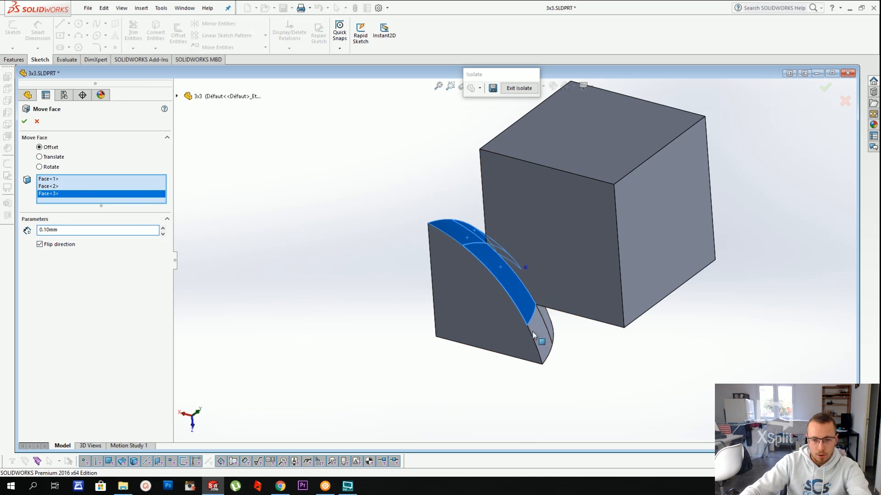
Add the foot's remaining three curved faces and its three flat faces to the Move Face selection
click(545, 317)
click(545, 317)
middle_drag(580, 275, 399, 252)
click(643, 304)
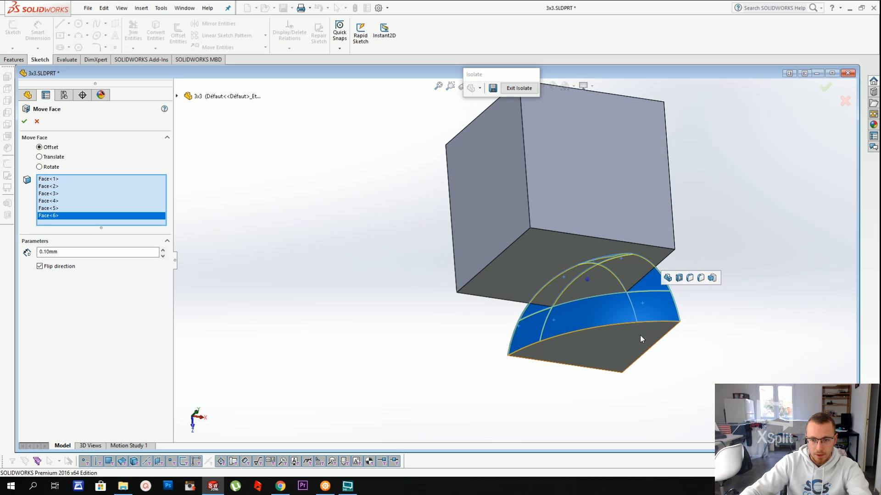
click(638, 338)
middle_drag(643, 339, 628, 292)
click(636, 330)
click(614, 298)
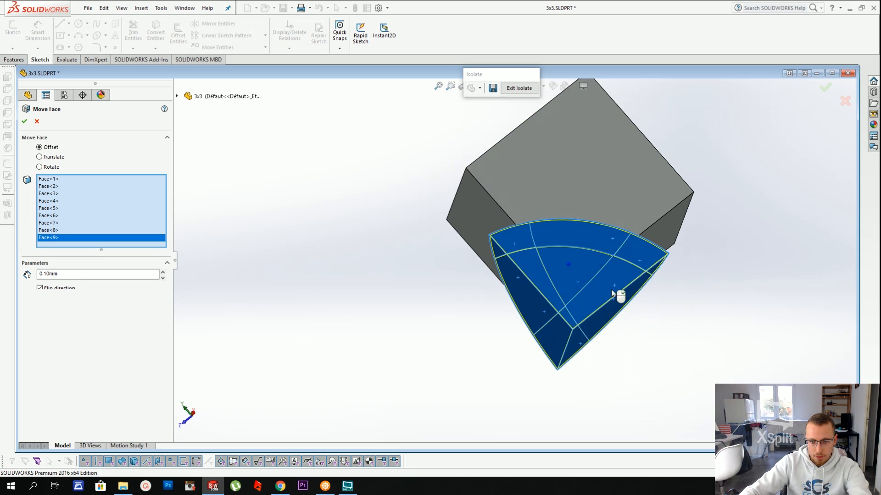
Add all six faces of the corner piece's cube to the Move Face selection
click(492, 211)
middle_drag(492, 211, 617, 185)
click(592, 181)
click(617, 185)
middle_drag(616, 185, 640, 181)
click(640, 181)
click(573, 179)
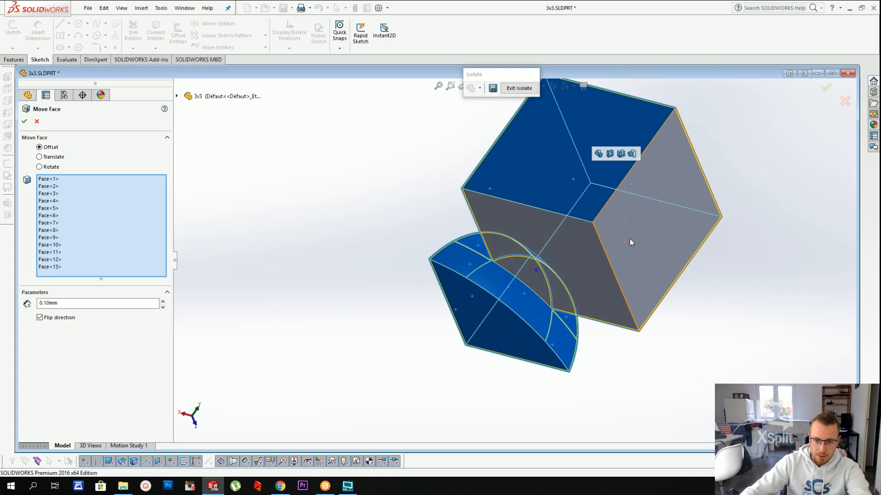
click(630, 238)
click(570, 261)
Compare both offset directions up close, keep the direction flipped inward, and apply the 0.1 mm face offset
scroll(491, 222, down, 5)
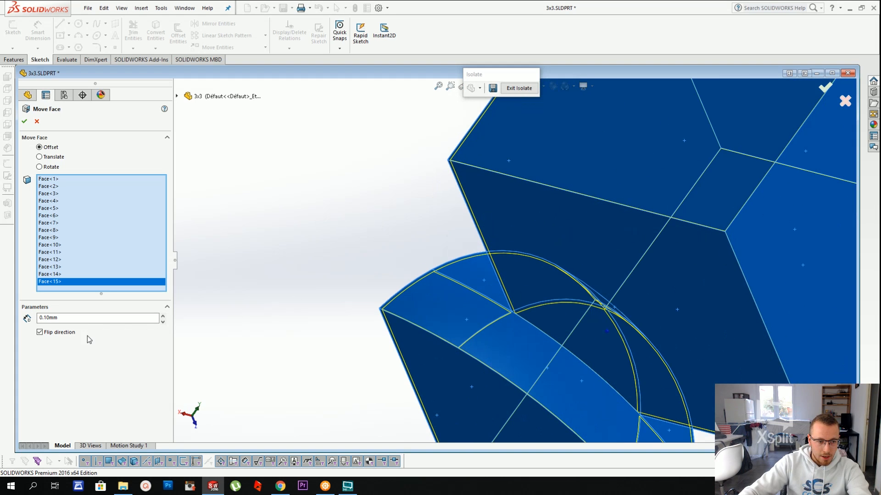
click(56, 334)
scroll(507, 155, down, 4)
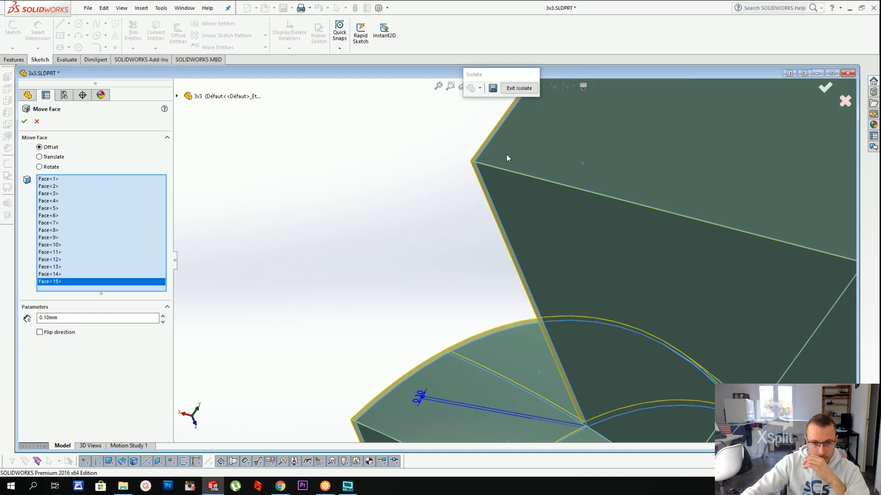
scroll(488, 169, down, 1)
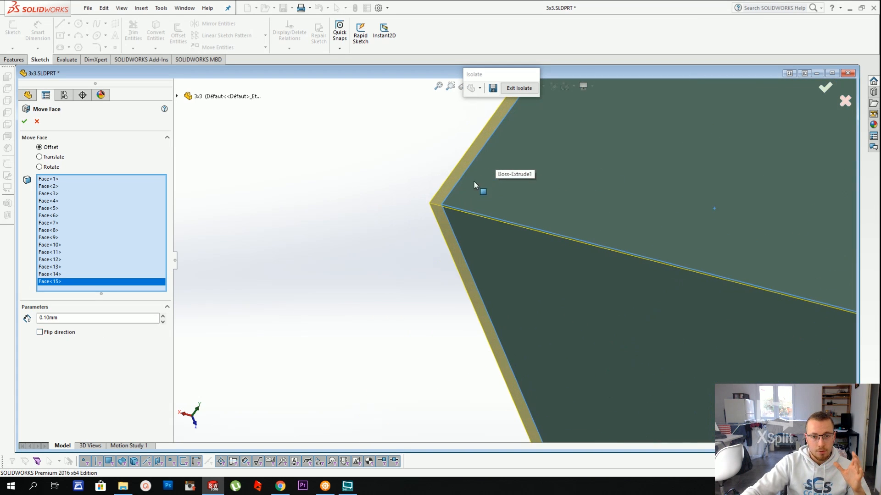
click(40, 332)
scroll(518, 263, up, 9)
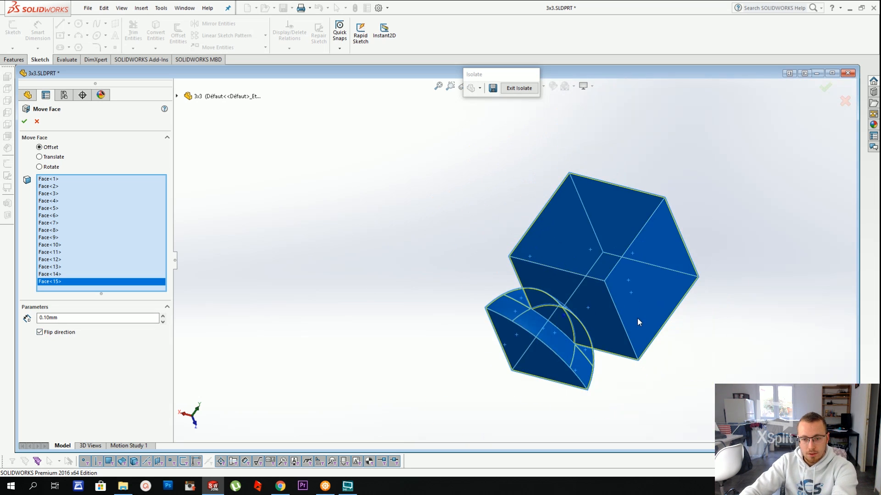
scroll(637, 321, down, 2)
key(Return)
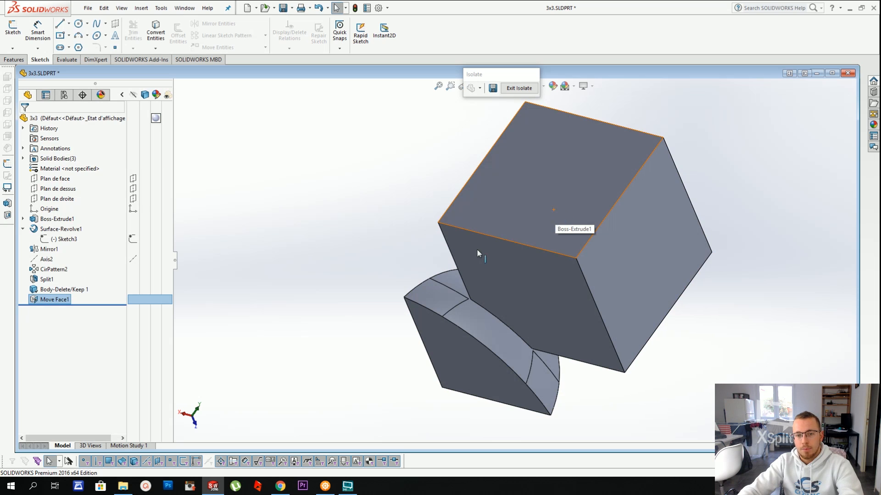
Delete the Move Face feature and exit isolation to show all the pieces again
click(61, 300)
click(60, 300)
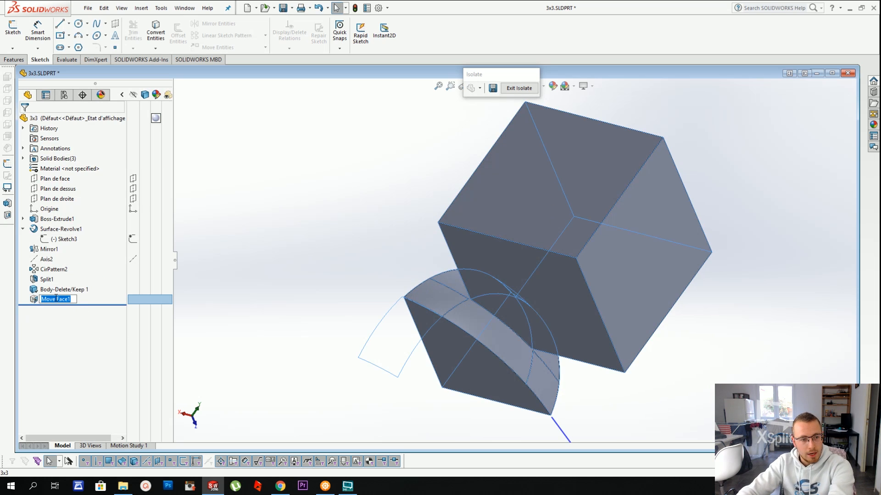
click(31, 302)
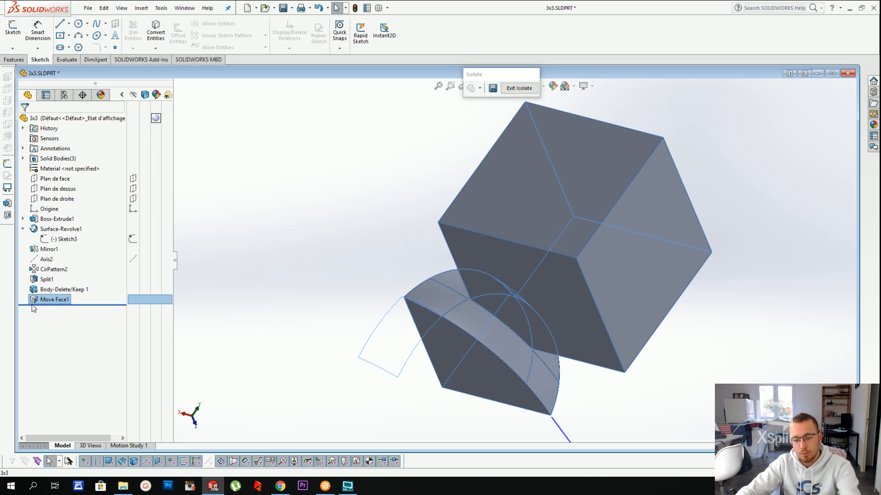
key(Delete)
key(Return)
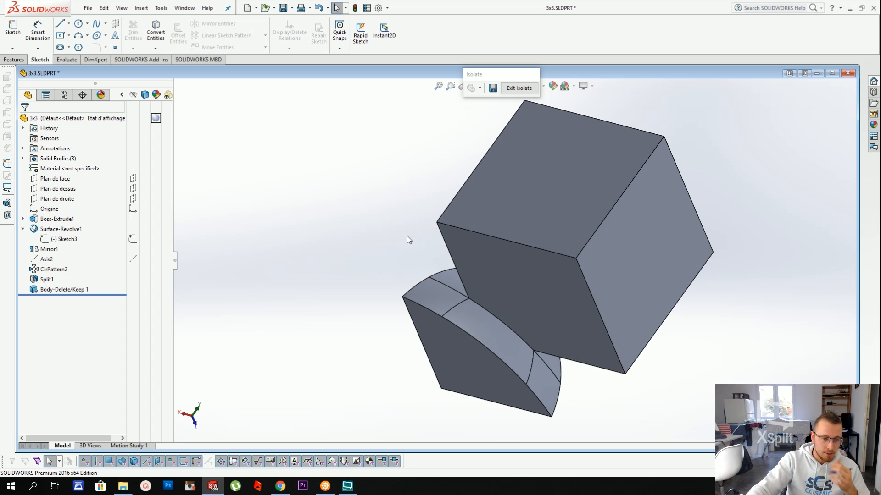
mouse_move(489, 237)
middle_down()
mouse_move(476, 246)
mouse_move(496, 205)
mouse_move(503, 245)
middle_up()
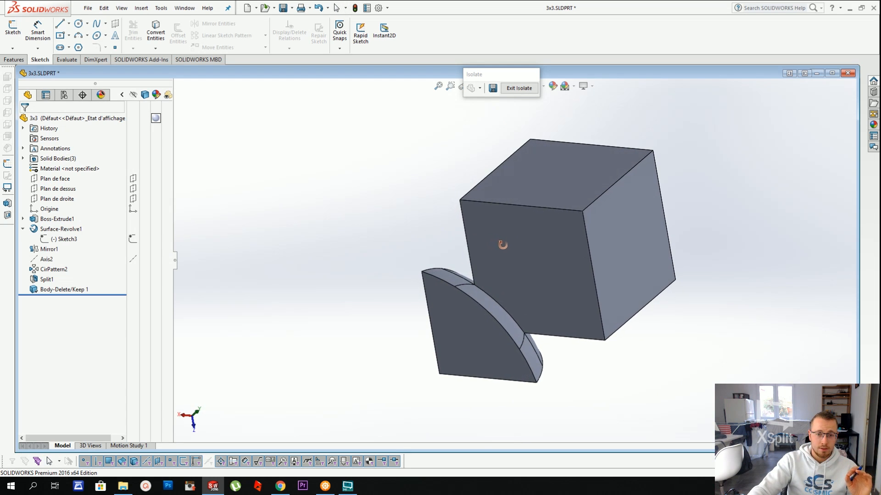
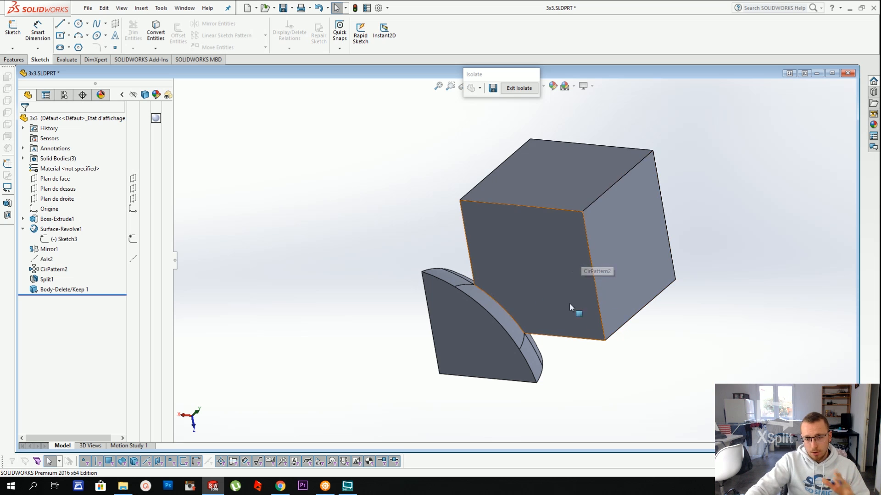
click(518, 88)
scroll(501, 252, up, 1)
middle_drag(501, 252, 520, 250)
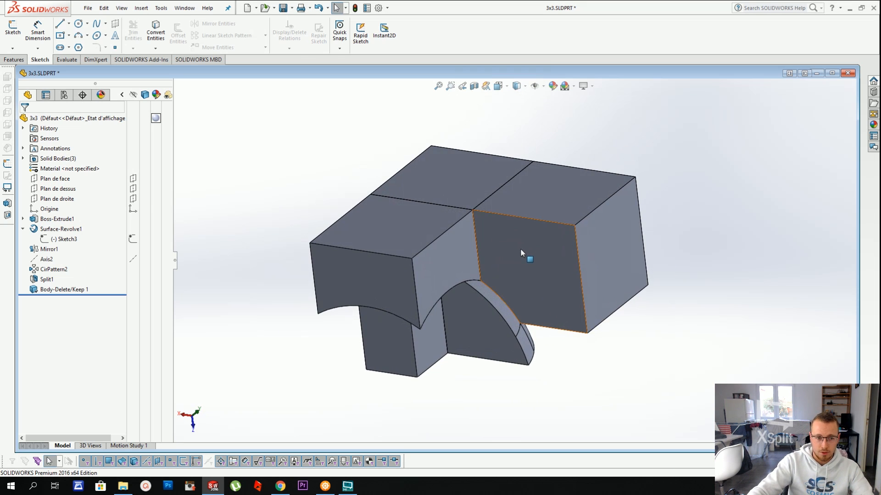
right_click(525, 274)
click(551, 454)
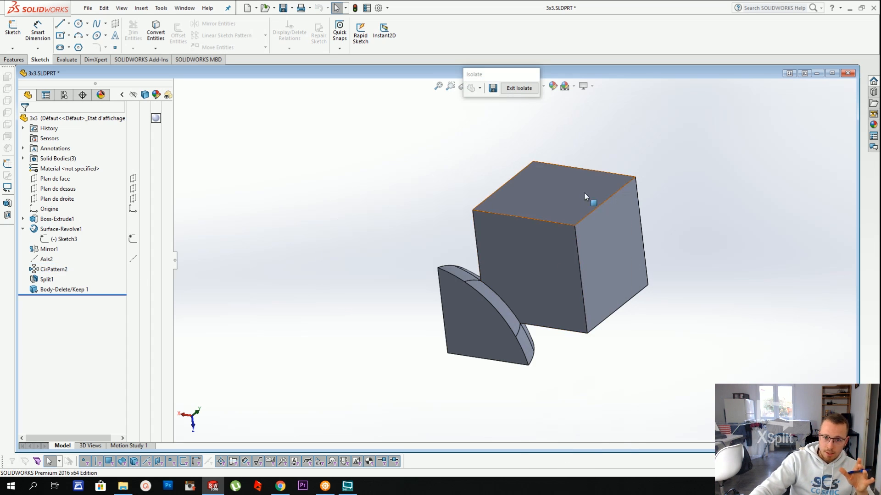
click(141, 8)
mouse_move(156, 45)
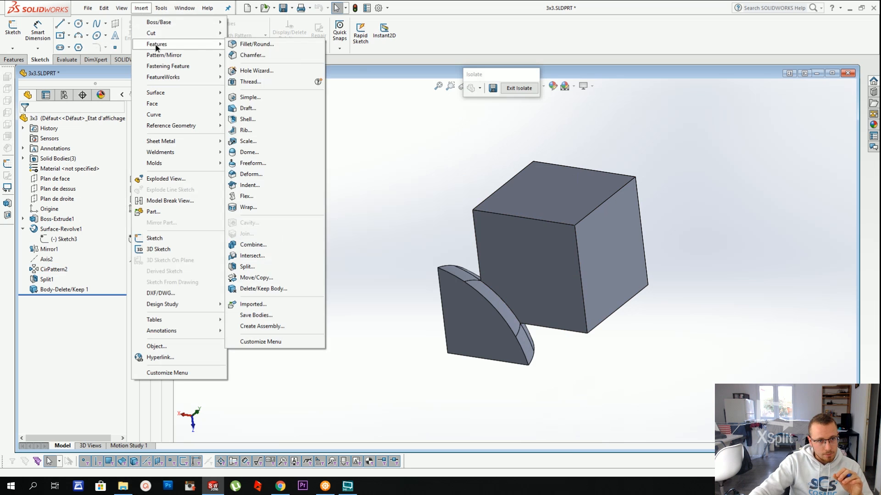
click(257, 42)
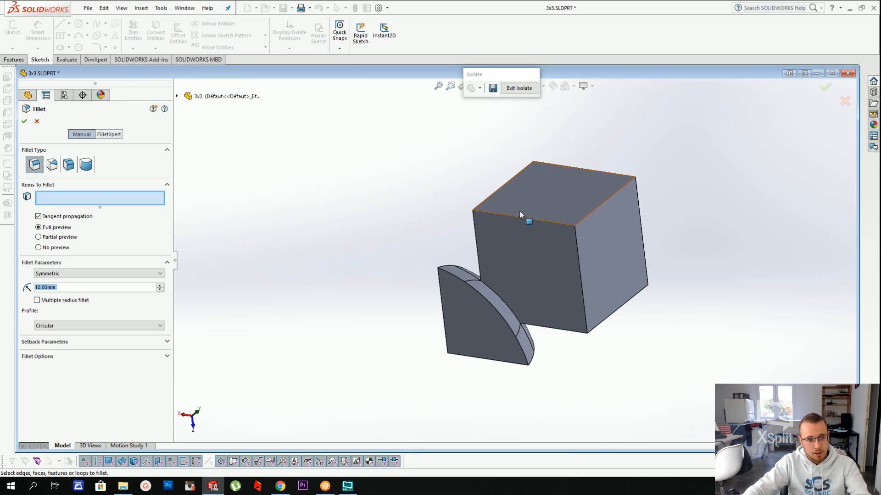
click(518, 88)
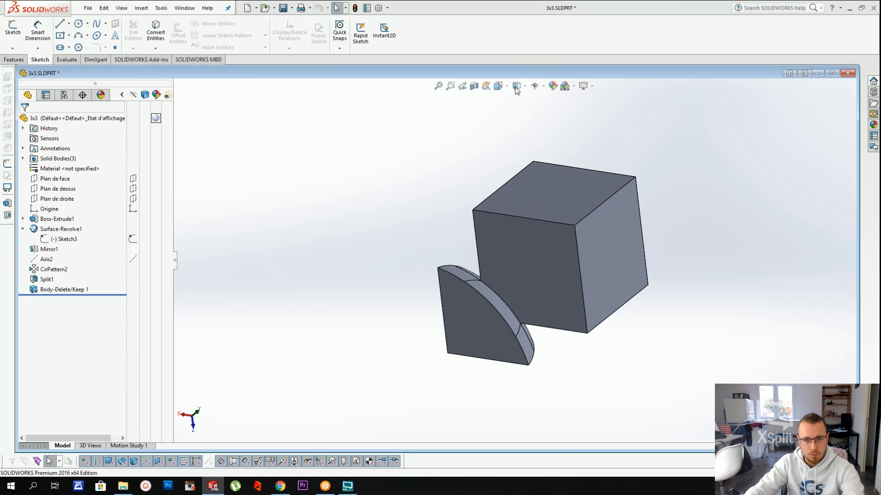
Isolate the corner piece and start a 2 mm fillet on the straight inner edge of its foot
right_click(547, 220)
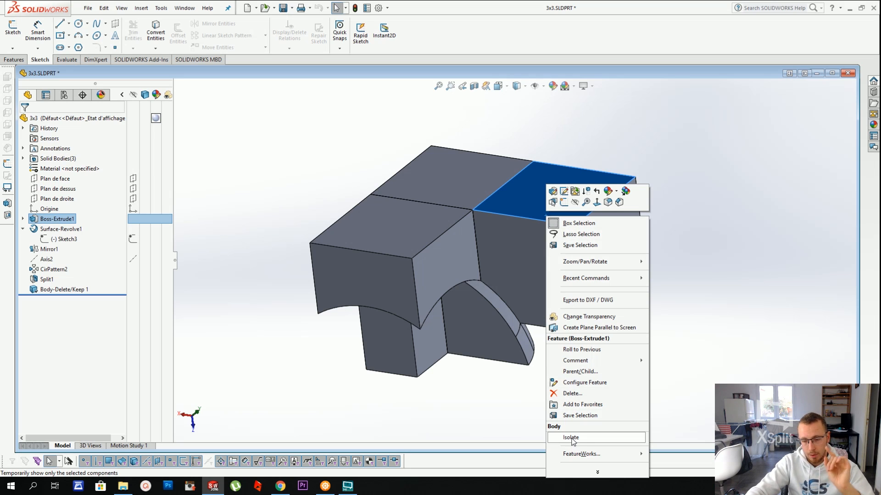
click(572, 439)
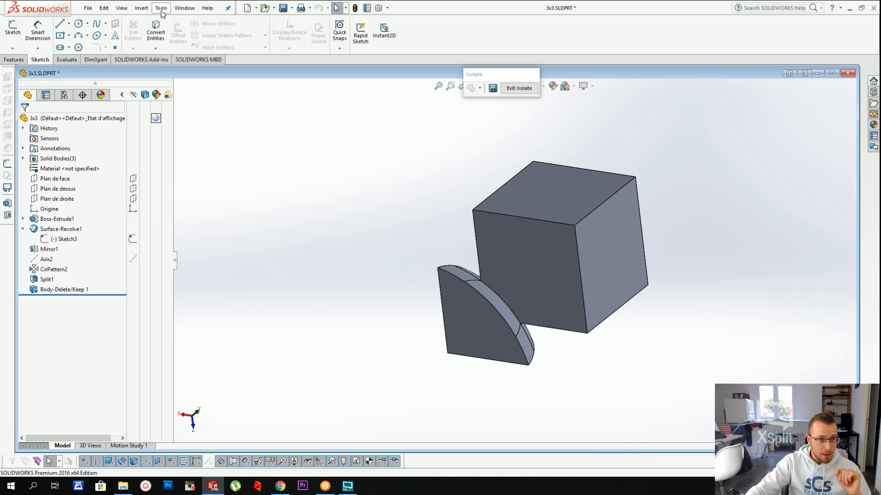
click(146, 10)
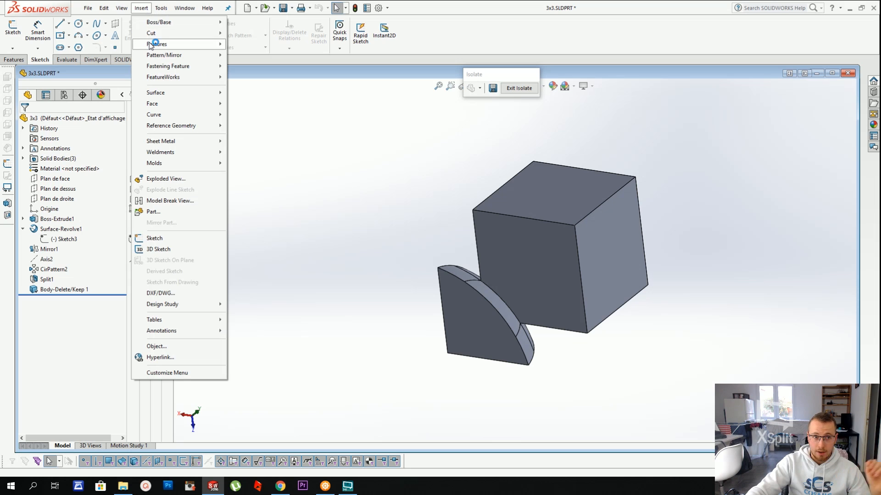
mouse_move(150, 46)
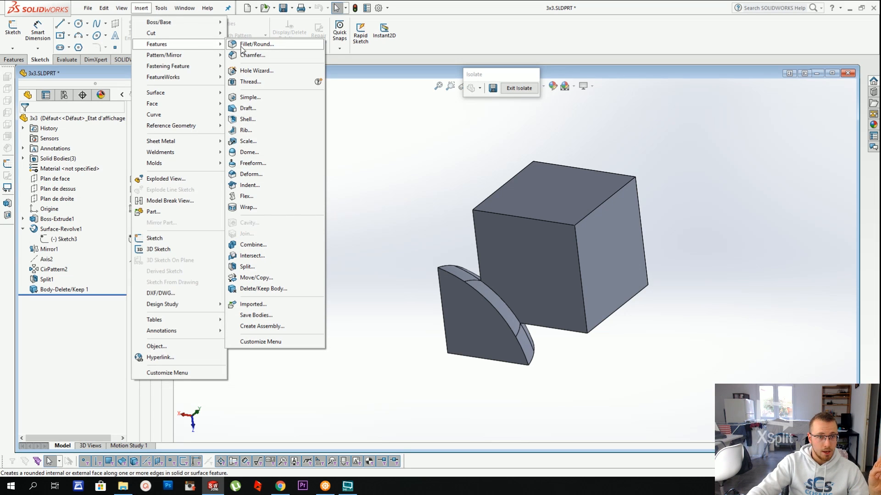
click(256, 44)
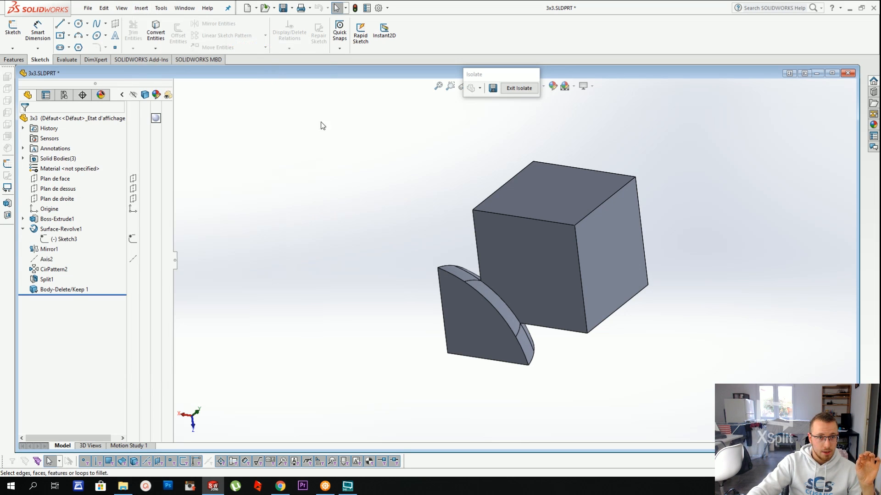
click(440, 285)
text(2)
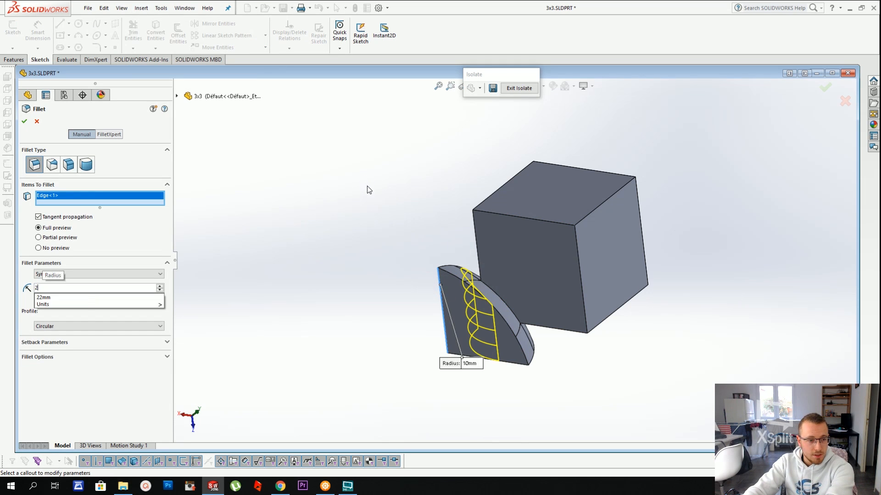
key(Return)
Add the foot's two other straight edges and the cube's three matching inner edges to the fillet
click(492, 362)
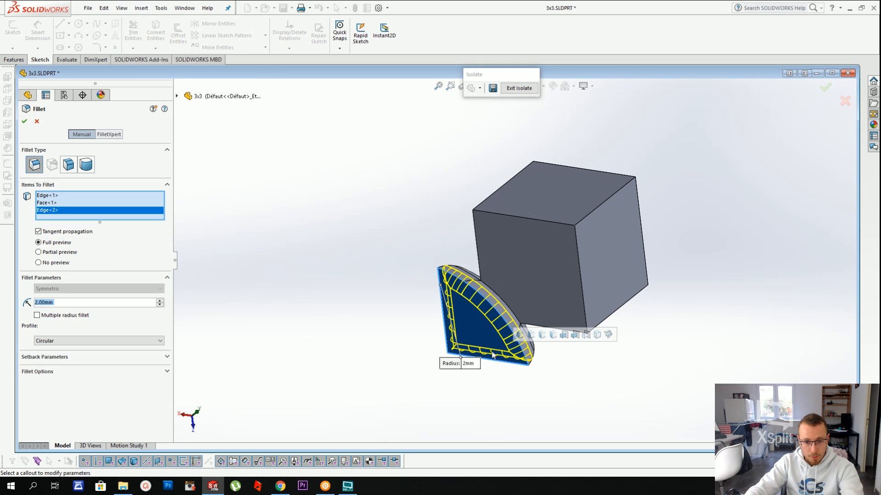
middle_drag(494, 360, 513, 321)
click(494, 350)
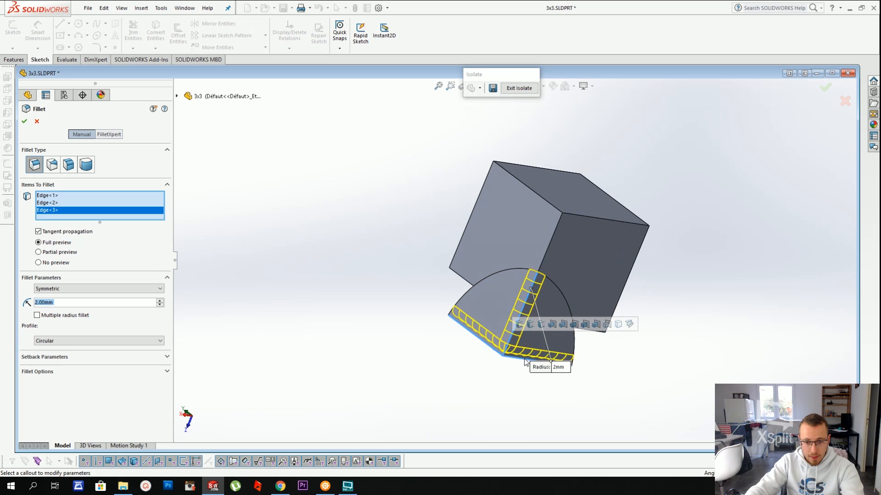
click(524, 360)
click(524, 359)
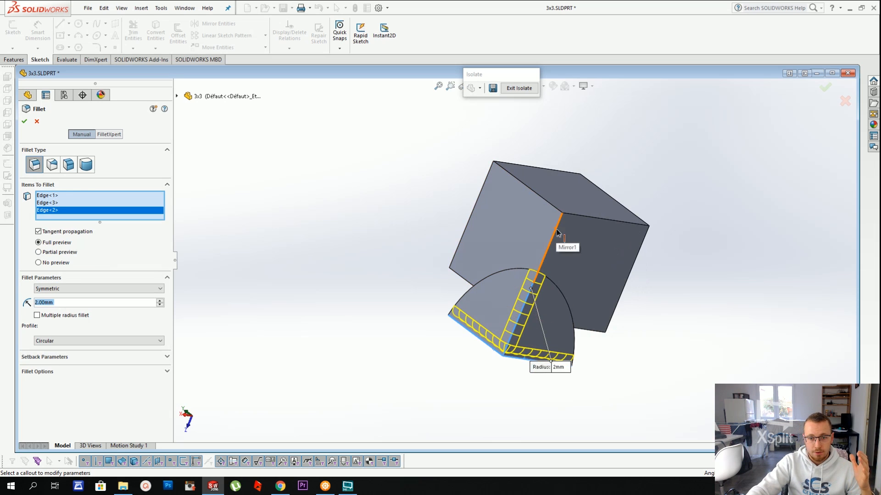
click(561, 245)
click(596, 332)
click(464, 280)
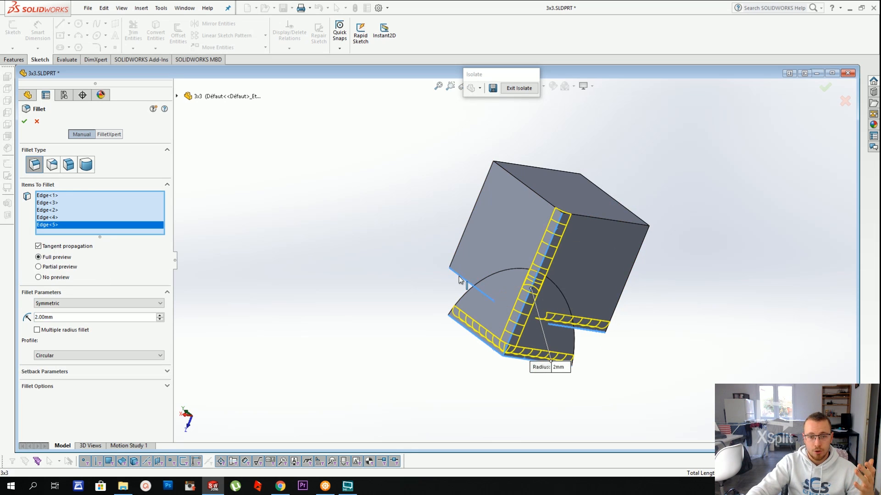
Set the fillet radius to 3 mm, apply it to the six selected edges, and inspect the rounded corner piece
middle_drag(450, 230, 507, 361)
scroll(564, 235, down, 3)
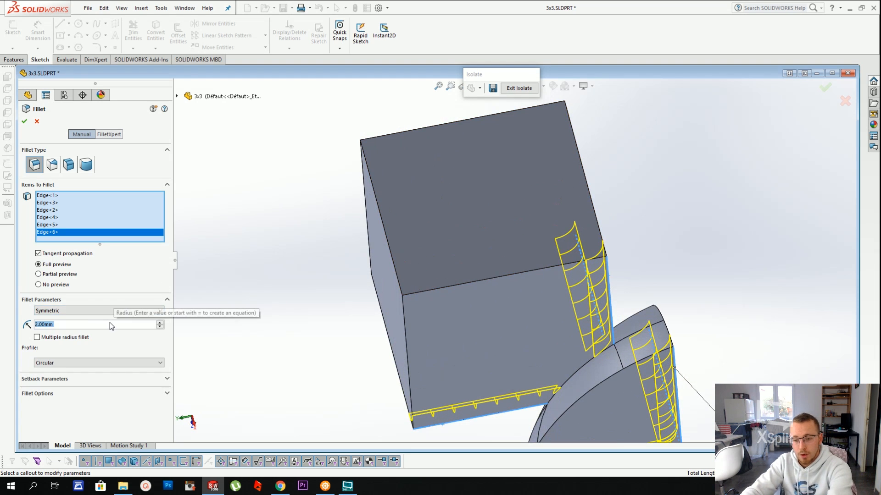
scroll(109, 323, up, 1)
scroll(636, 183, up, 2)
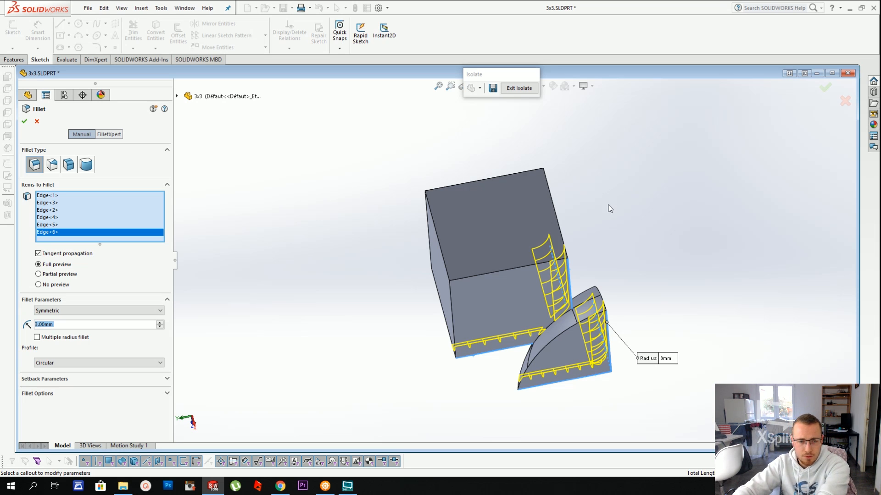
key(Return)
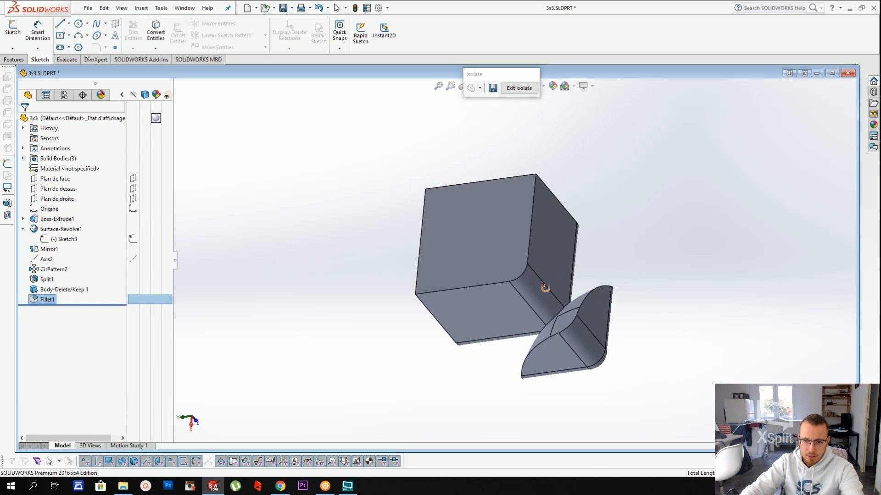
middle_drag(545, 288, 613, 233)
click(539, 294)
click(612, 232)
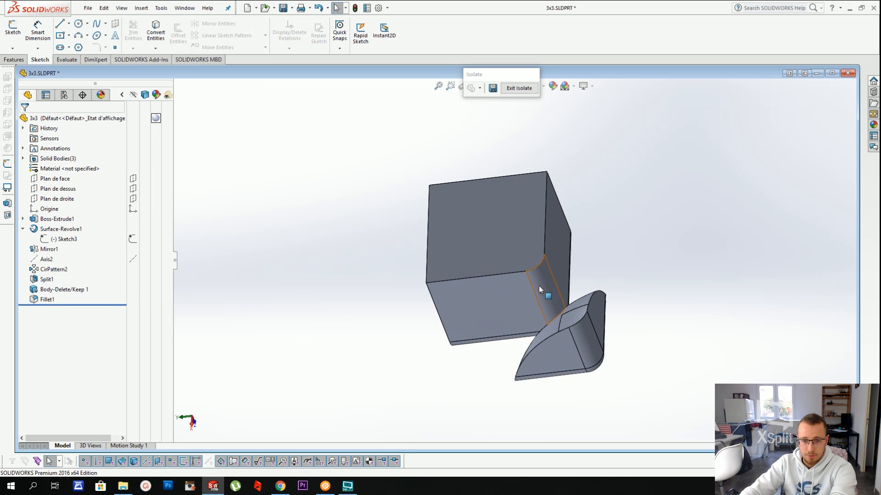
Start a fillet on the three cube edges meeting at one outer corner and set the radius to 1.5 mm
key(Return)
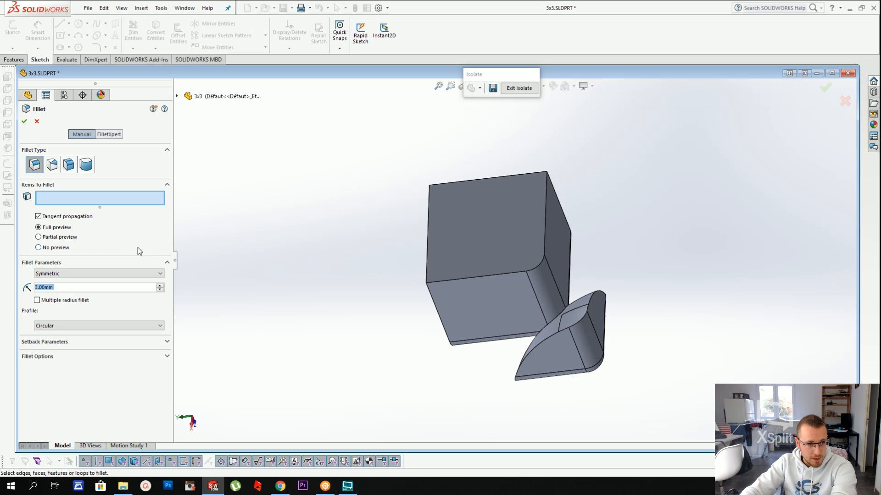
middle_drag(374, 211, 459, 193)
click(463, 192)
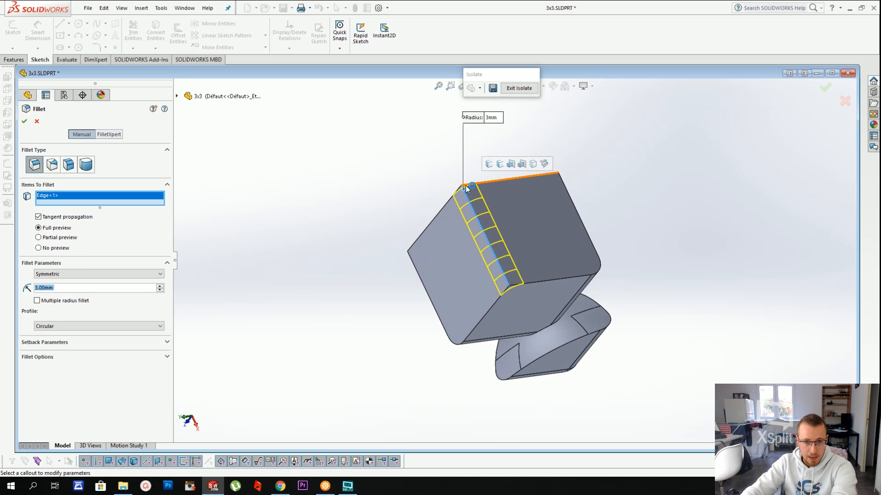
click(466, 187)
click(458, 191)
text(1.5)
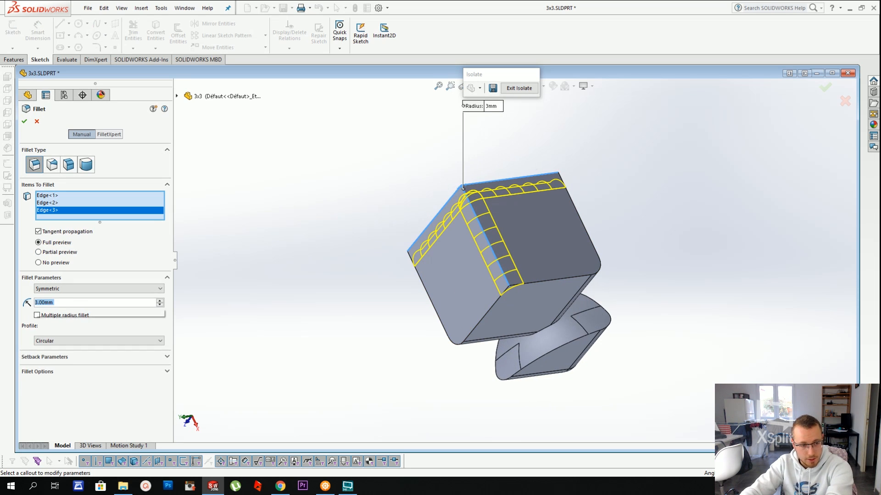
key(Return)
Add two more edges and three faces of the cube to the fillet selection, covering its remaining sharp edges, and apply the fillet
click(514, 285)
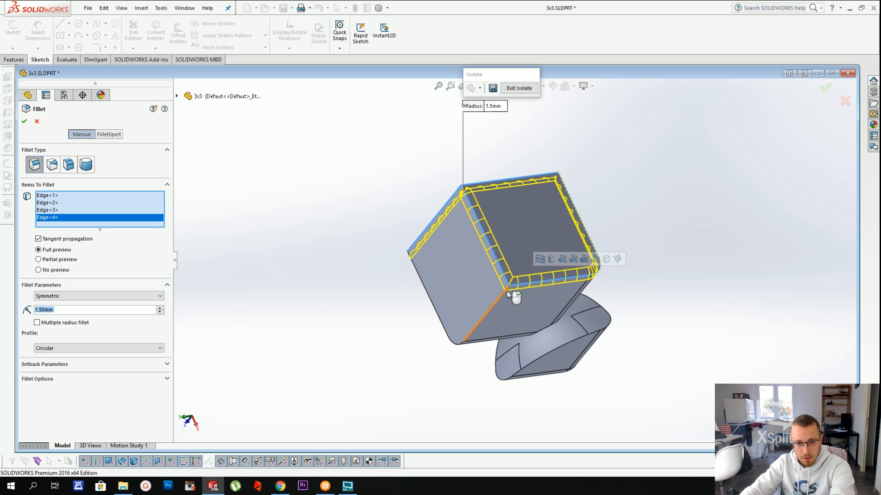
click(509, 291)
middle_drag(482, 291, 501, 274)
click(502, 274)
click(452, 230)
middle_drag(453, 230, 407, 173)
click(470, 202)
middle_drag(470, 202, 498, 195)
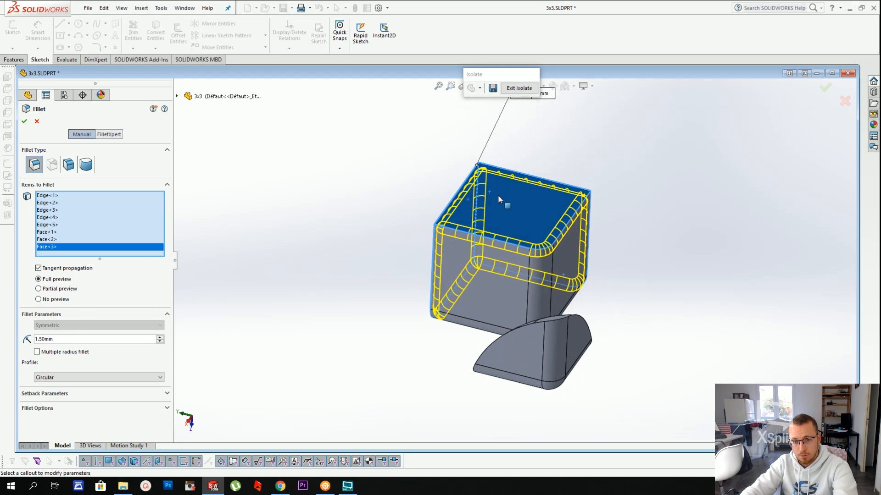
click(497, 194)
click(541, 218)
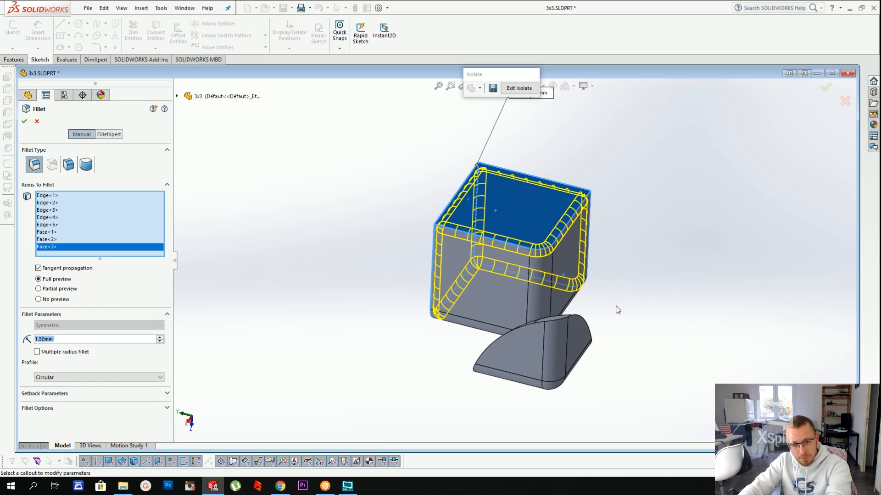
key(Return)
Start a new fillet on the curved rim edge of the foot below the cube with a 1 mm radius
middle_drag(578, 298, 638, 297)
scroll(595, 323, down, 2)
key(Return)
click(564, 327)
text(1)
key(Return)
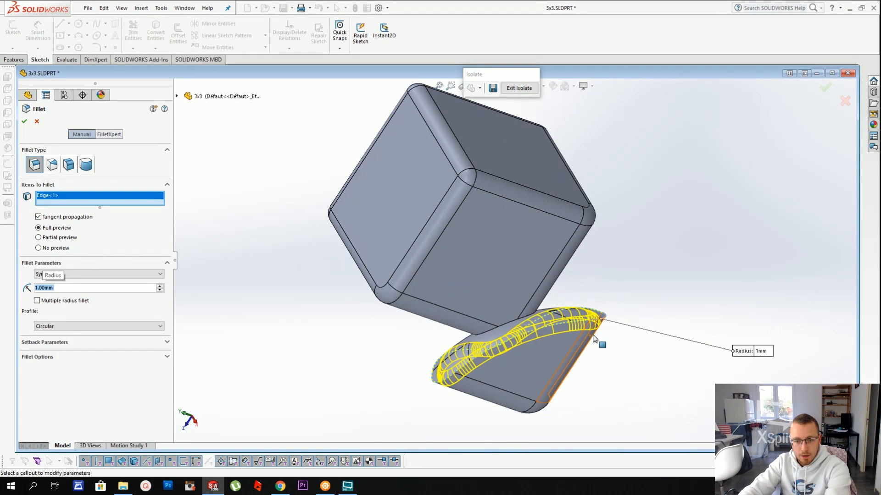
Try fillet radii of 3 mm and 4 mm on the foot's curved rim and check each preview
middle_drag(599, 339, 552, 390)
scroll(585, 339, down, 4)
scroll(589, 248, up, 4)
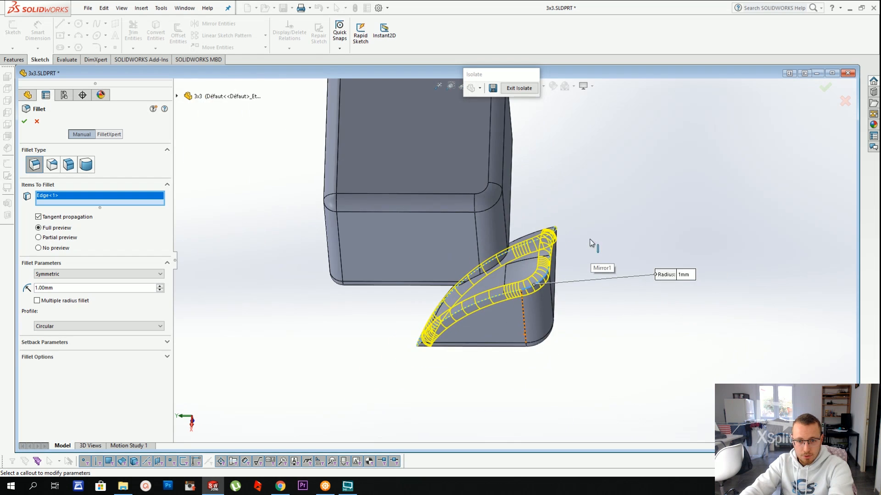
scroll(526, 201, down, 2)
scroll(518, 211, up, 1)
scroll(510, 221, down, 1)
double_click(129, 287)
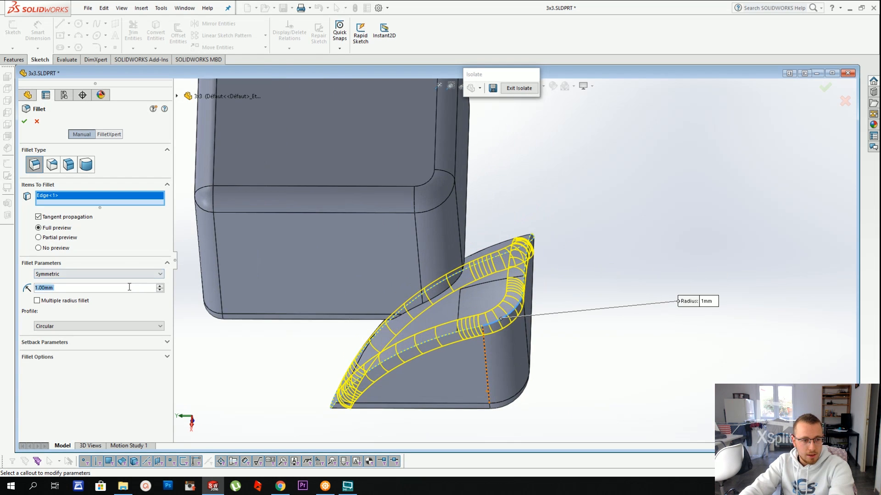
click(130, 287)
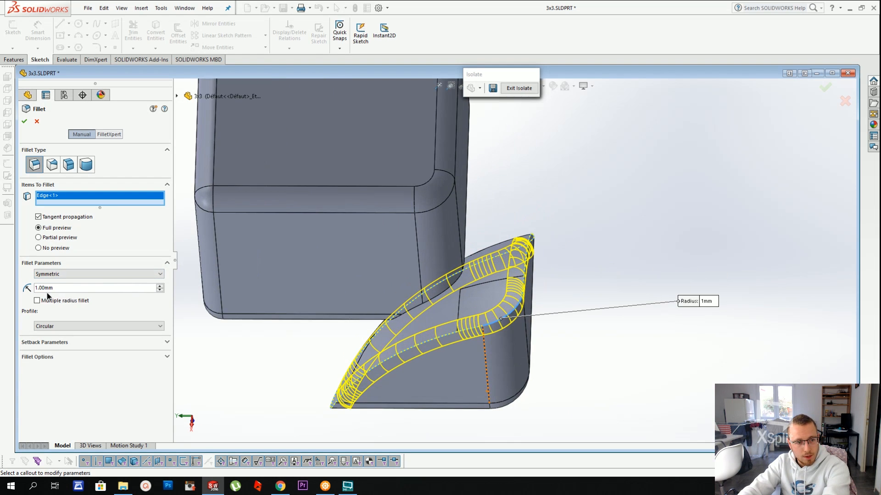
drag(48, 286, 4, 290)
text(3m)
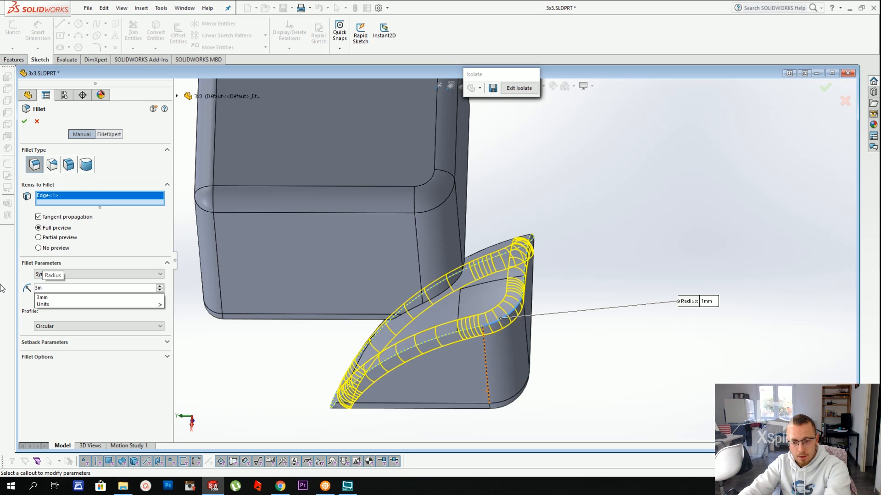
key(Return)
text(74)
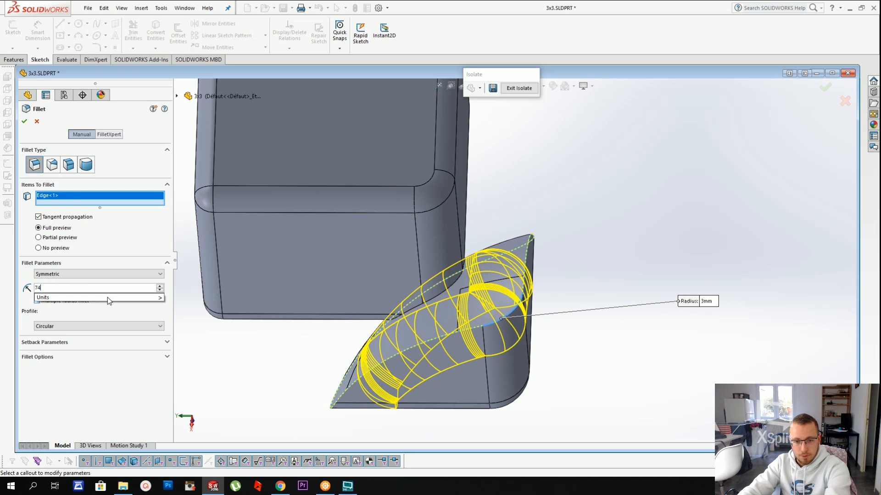
key(BackSpace)
key(BackSpace)
text(4)
key(Return)
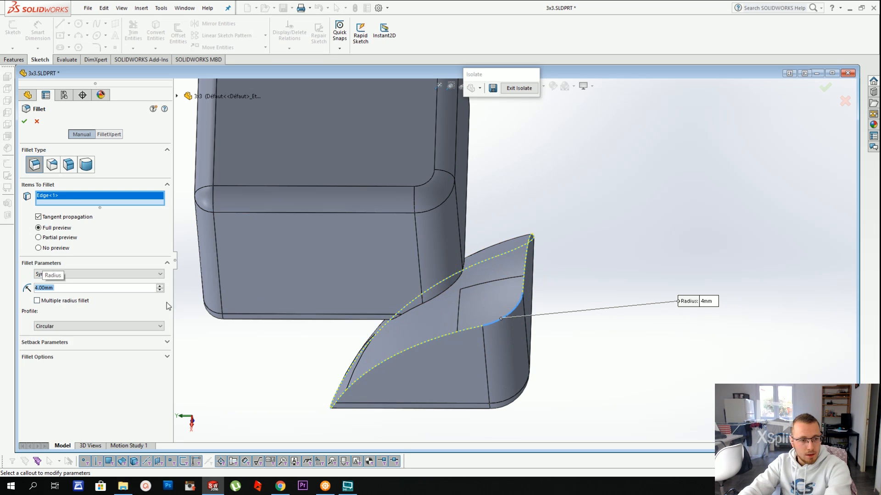
Try a 3.5 mm fillet on the foot's curved rim and inspect the resulting rounded faces
text(3)
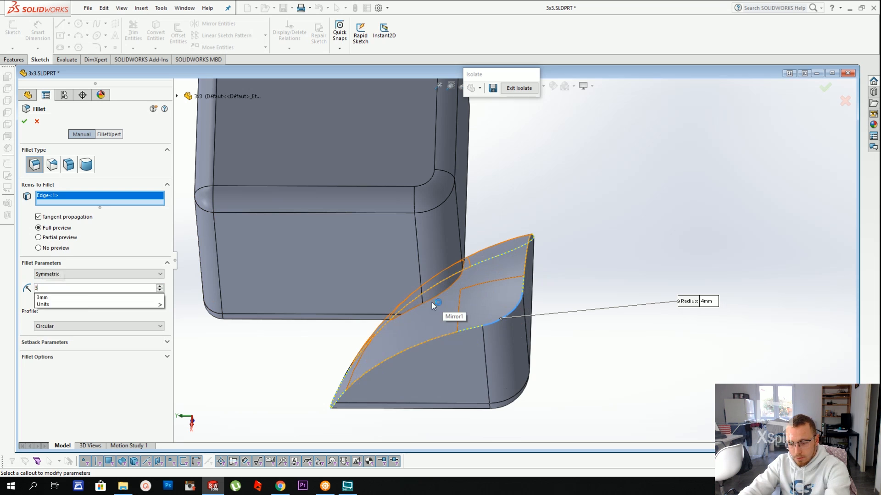
text(.5)
key(Return)
right_click(625, 290)
scroll(517, 305, up, 1)
middle_click(512, 300)
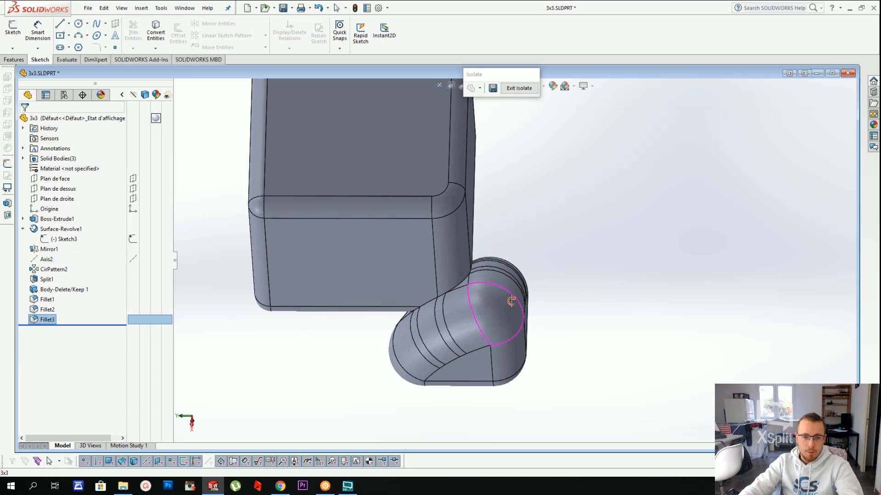
middle_drag(511, 300, 477, 255)
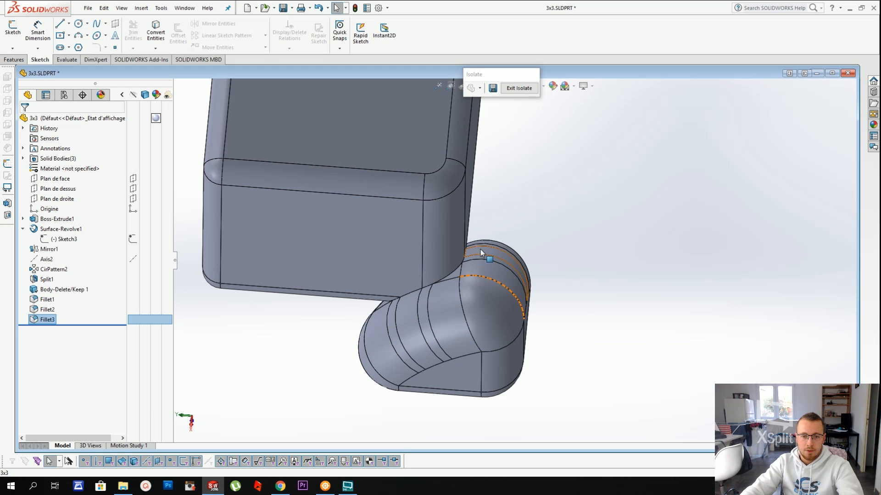
click(482, 251)
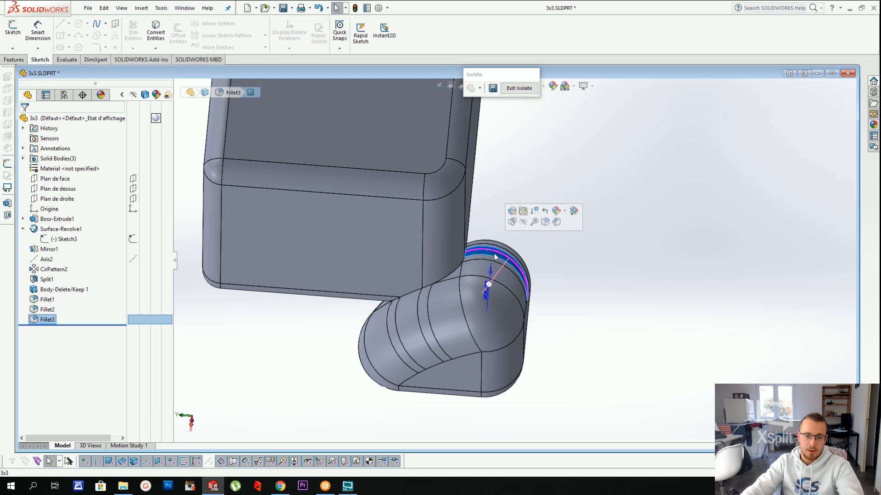
scroll(501, 264, up, 2)
scroll(501, 267, down, 3)
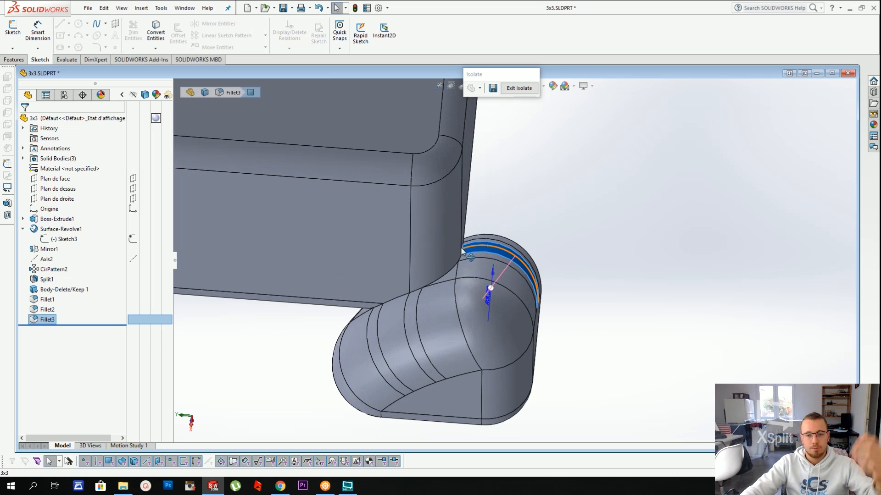
Edit the foot's rim fillet to a 1 mm radius, apply it and check the concave face
click(59, 270)
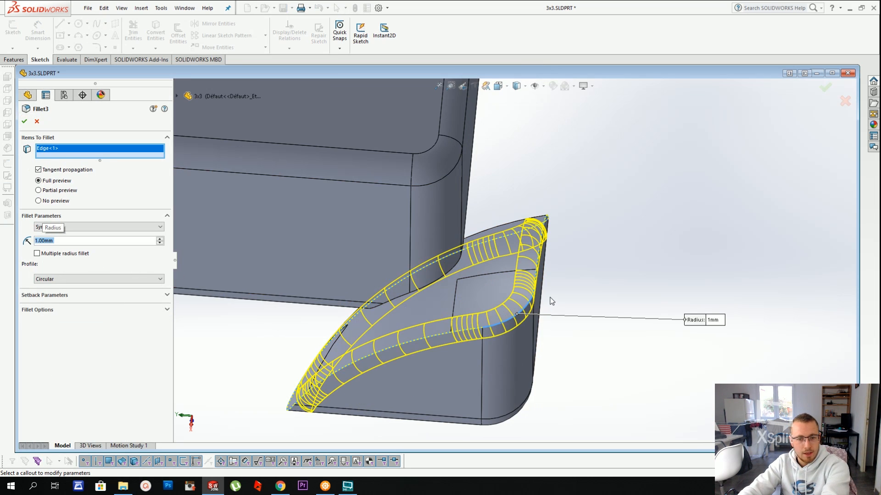
key(Return)
middle_drag(523, 287, 521, 310)
click(514, 241)
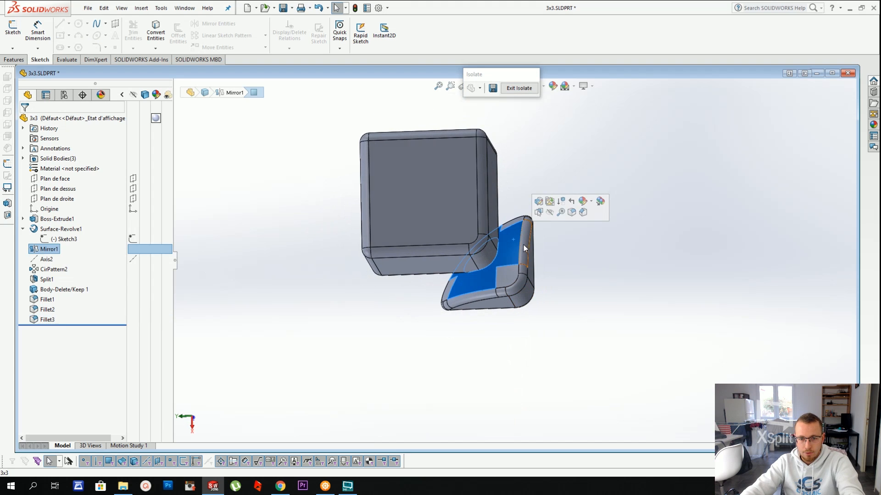
click(592, 308)
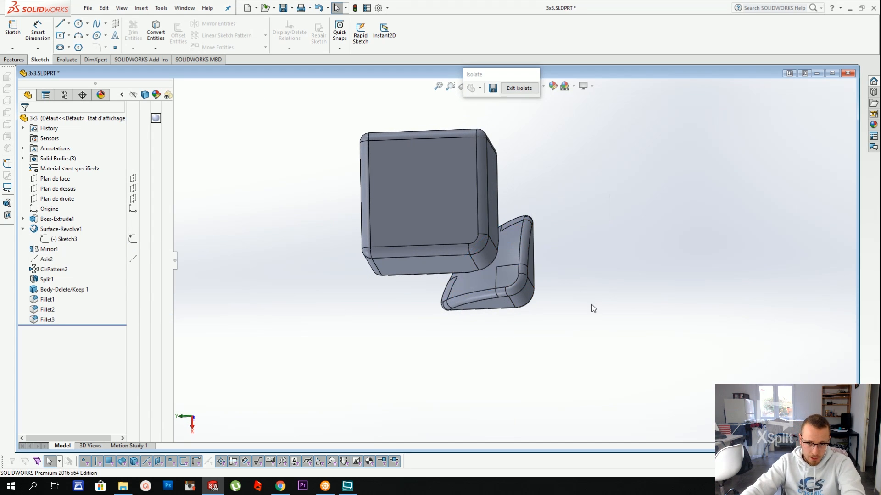
middle_drag(592, 308, 452, 265)
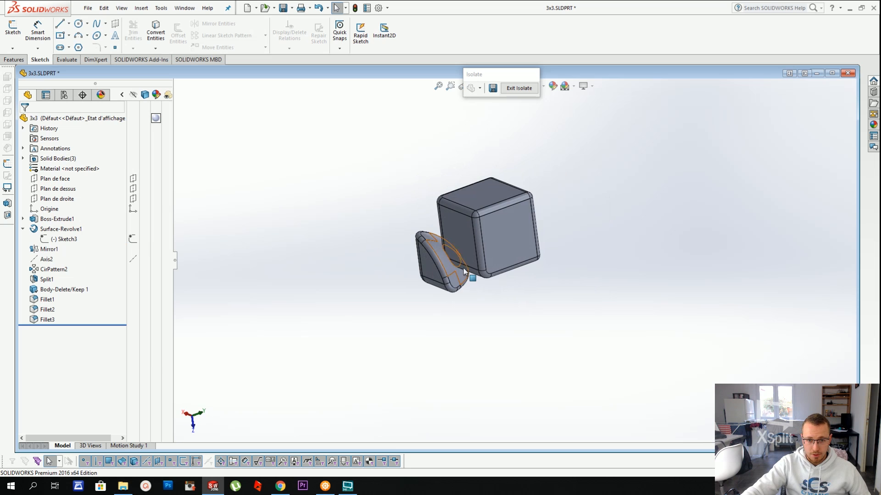
scroll(463, 268, down, 3)
click(141, 9)
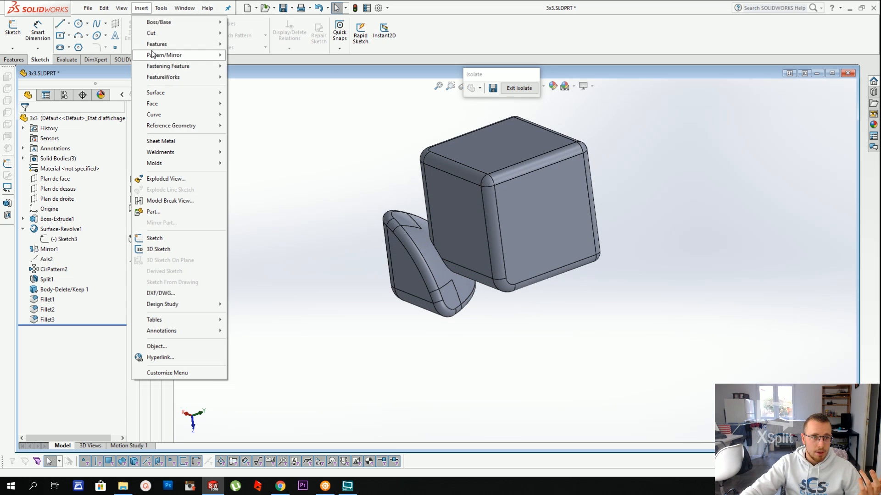
mouse_move(175, 44)
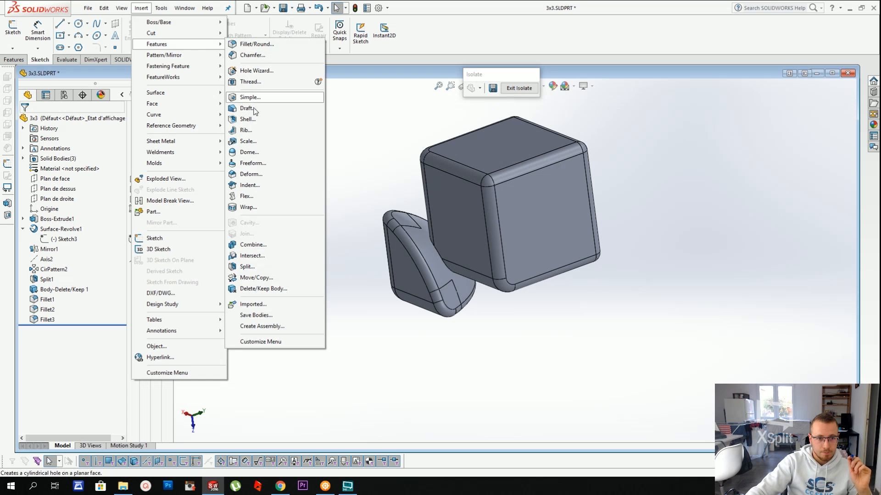
click(250, 120)
click(81, 186)
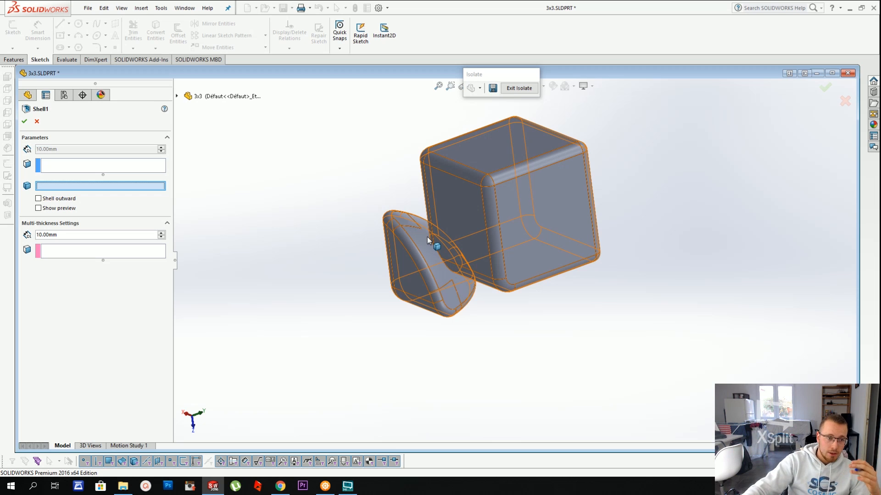
click(73, 167)
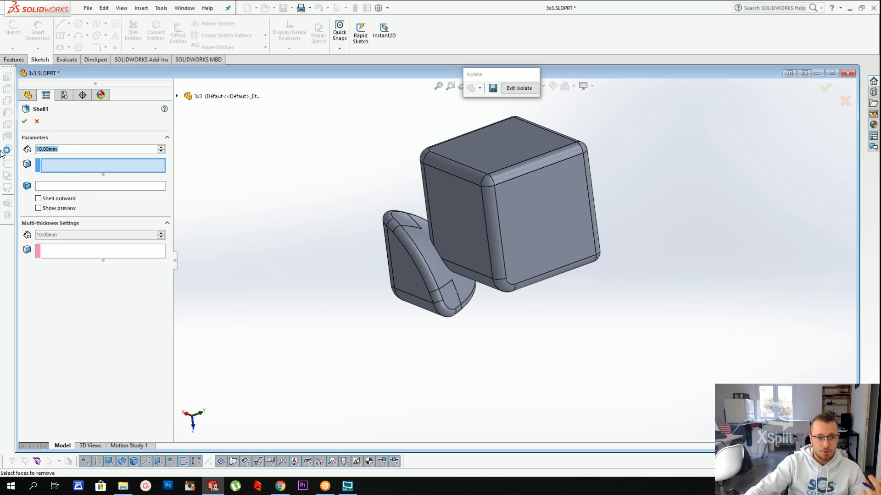
text(0.8)
key(Return)
click(85, 186)
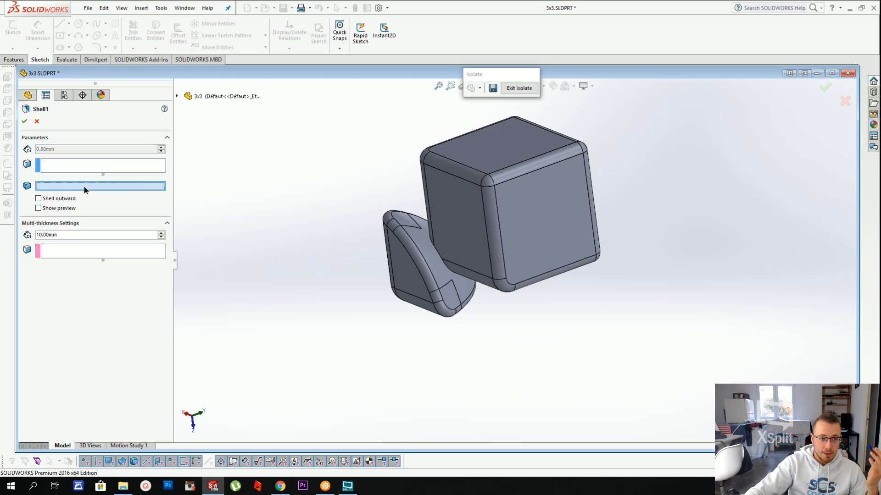
click(463, 219)
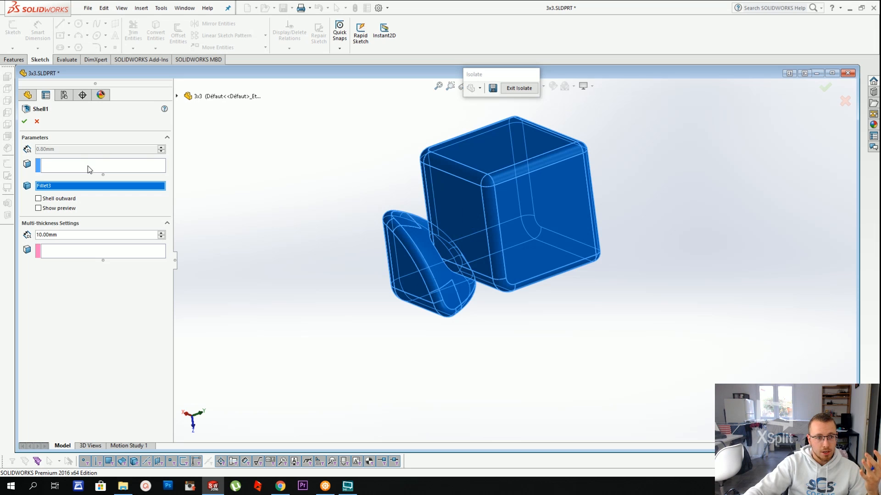
click(74, 170)
click(78, 153)
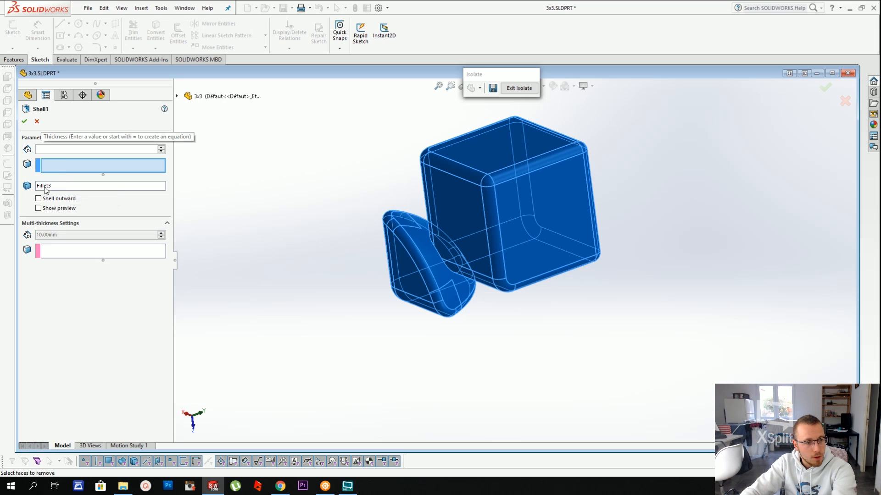
click(37, 121)
Shell the isolated corner body to a 0.80 mm wall thickness without removing any faces
click(141, 8)
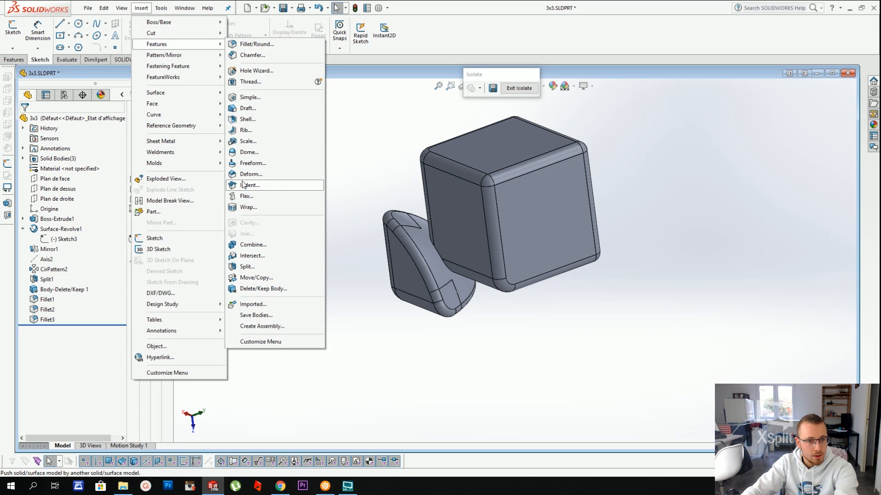
click(243, 121)
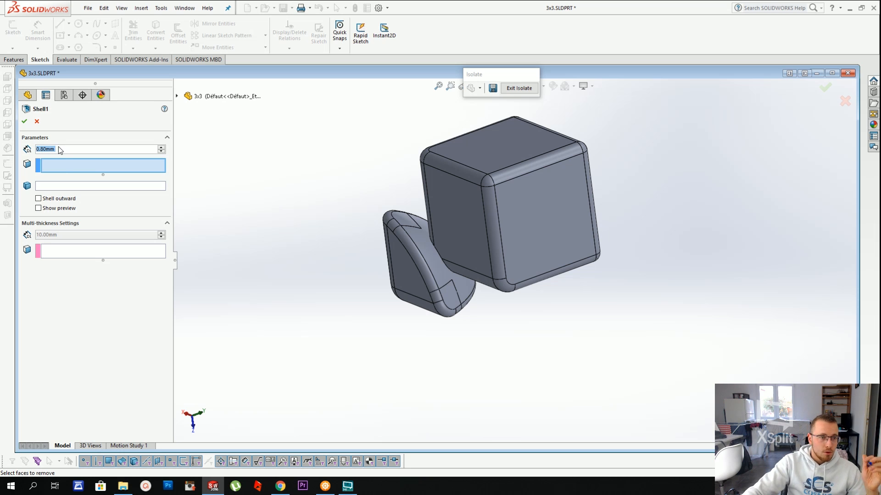
click(62, 163)
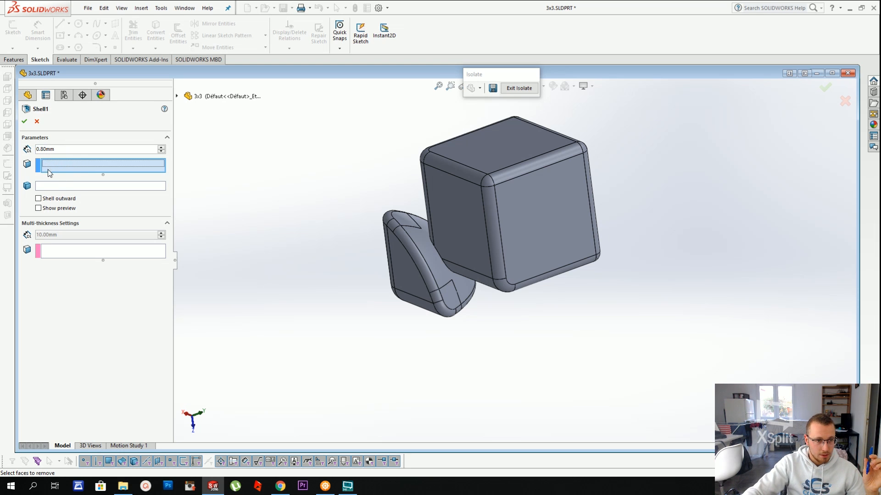
click(63, 149)
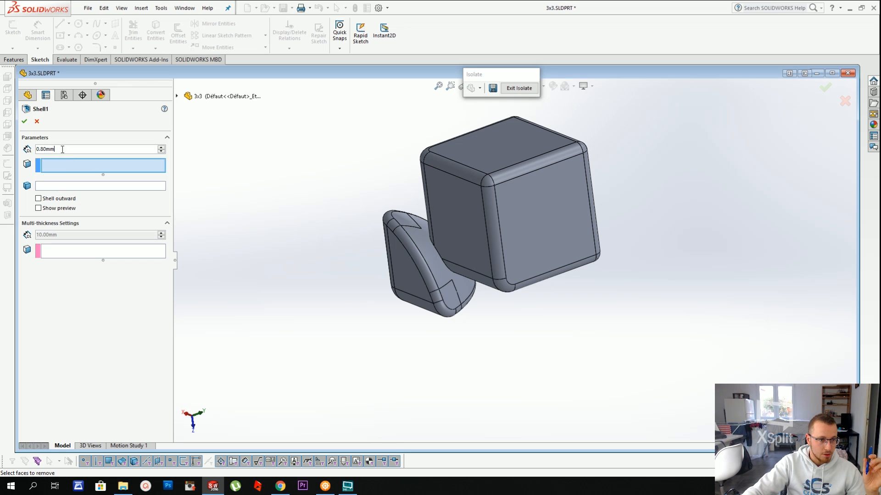
double_click(62, 149)
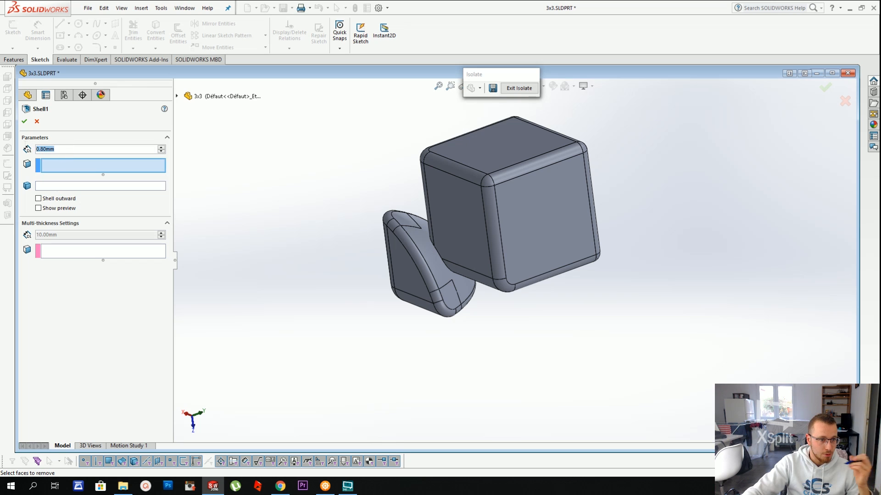
click(77, 185)
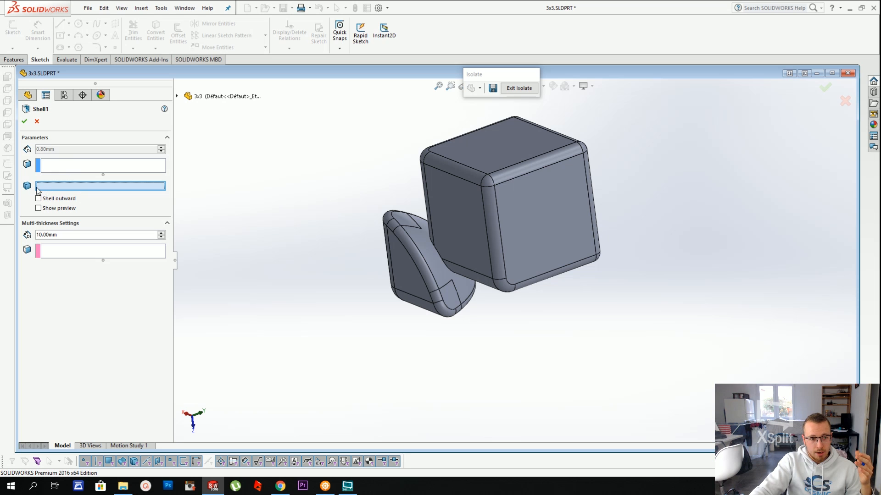
click(540, 212)
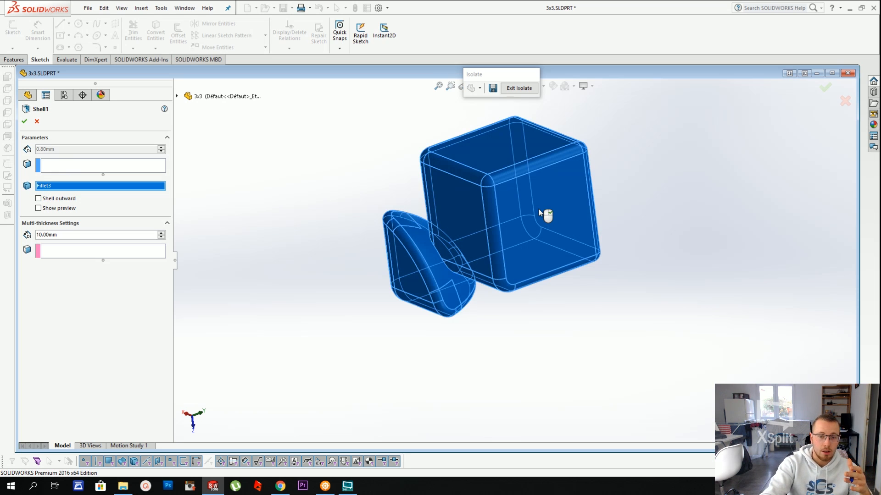
right_click(540, 212)
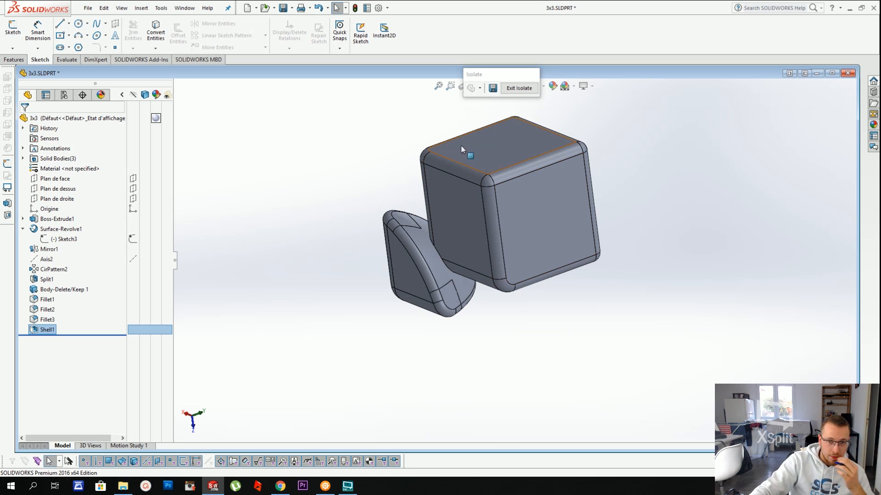
Cut a section view through the corner body's cube, offset from the Plan de face plane
click(474, 87)
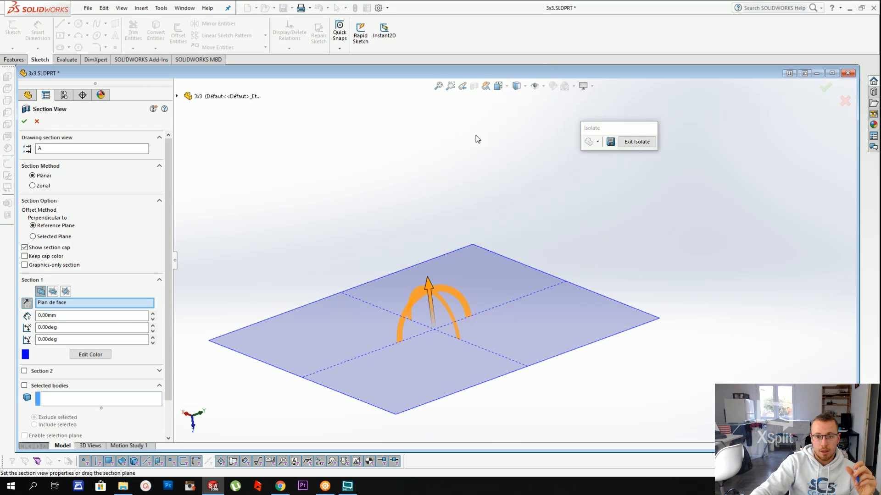
click(153, 320)
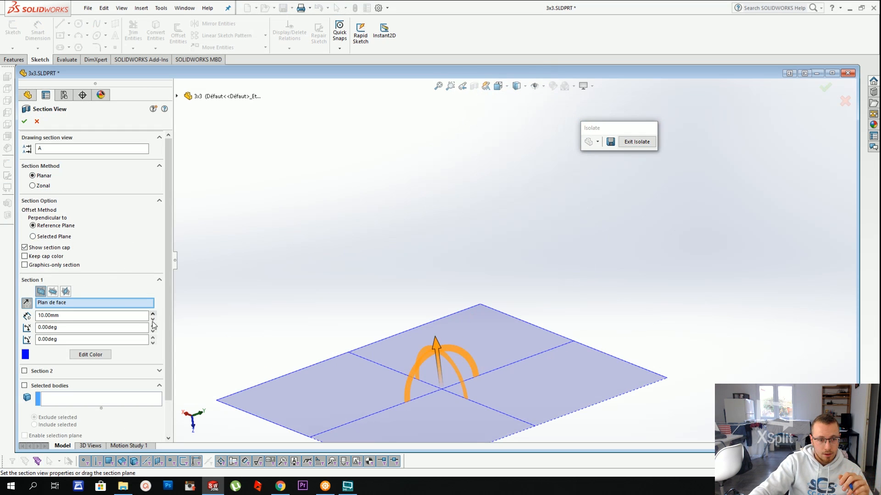
click(153, 321)
right_click(409, 202)
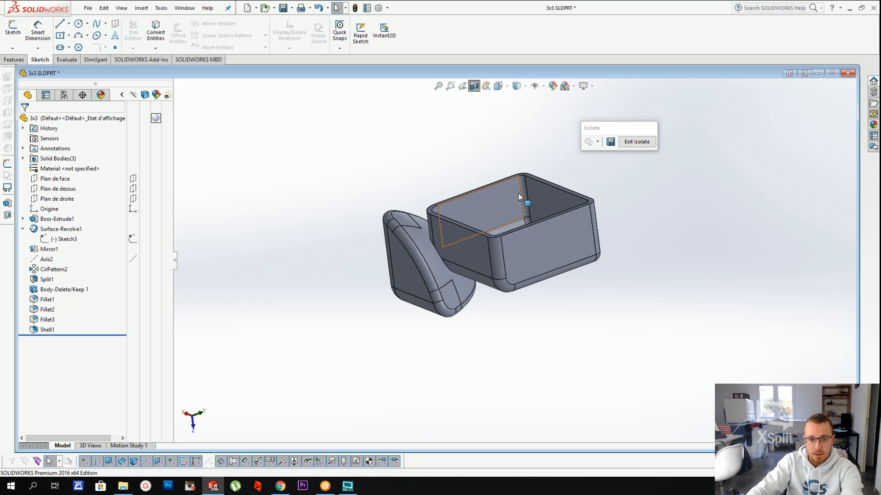
Examine the sectioned cube's wall thickness and rounded inner corners from several angles
middle_drag(521, 196, 531, 293)
scroll(460, 198, down, 4)
click(461, 200)
scroll(574, 233, up, 4)
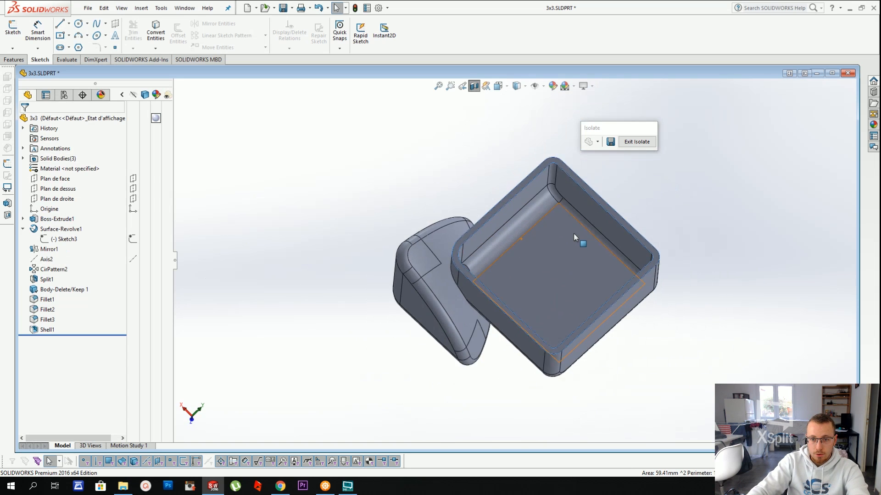
middle_drag(573, 233, 568, 204)
scroll(568, 202, down, 4)
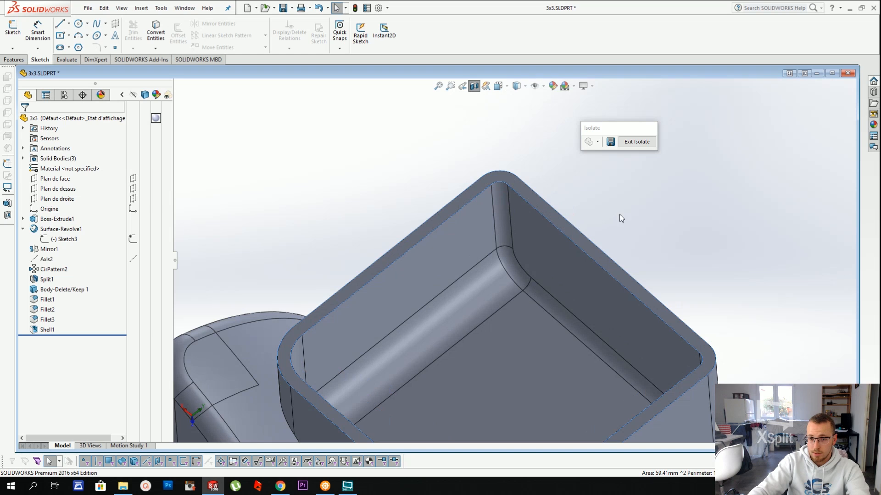
scroll(646, 166, up, 5)
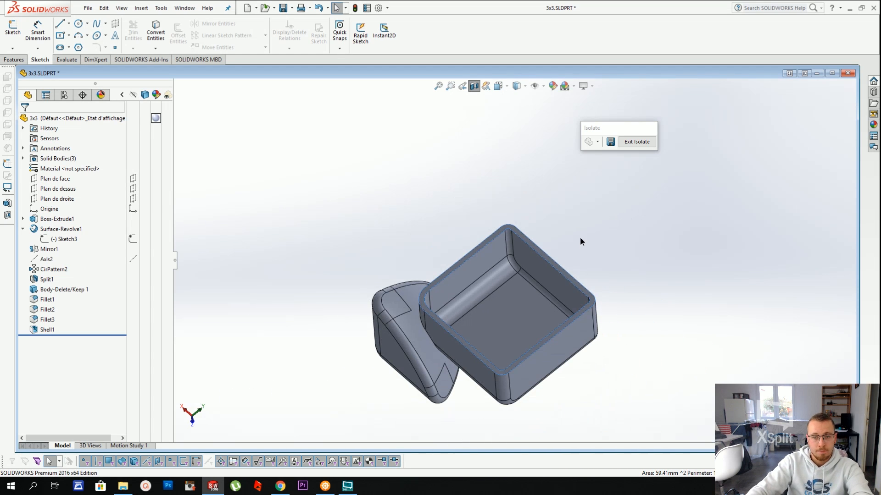
scroll(588, 216, up, 2)
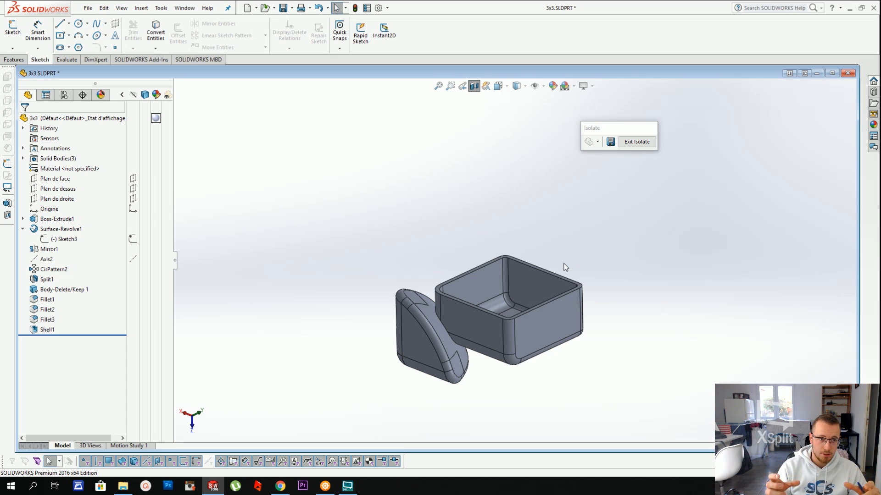
End the body isolation and the section view, and maximize the part window
click(637, 141)
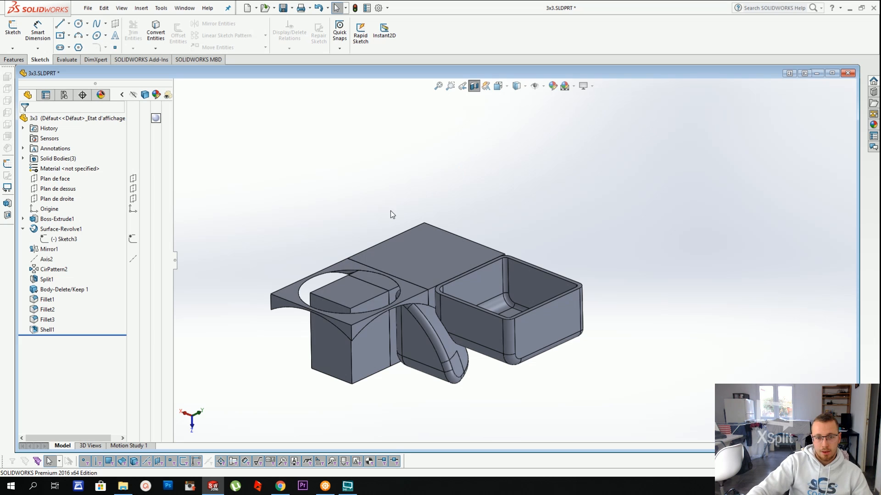
click(474, 86)
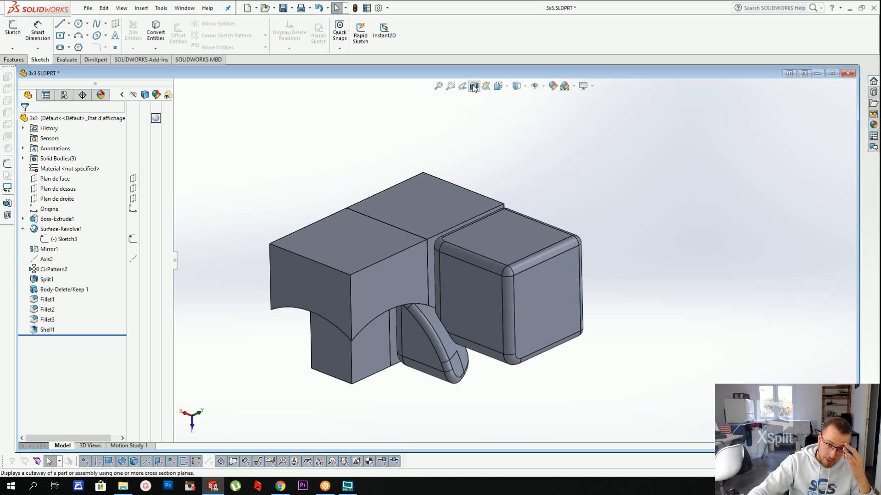
click(831, 73)
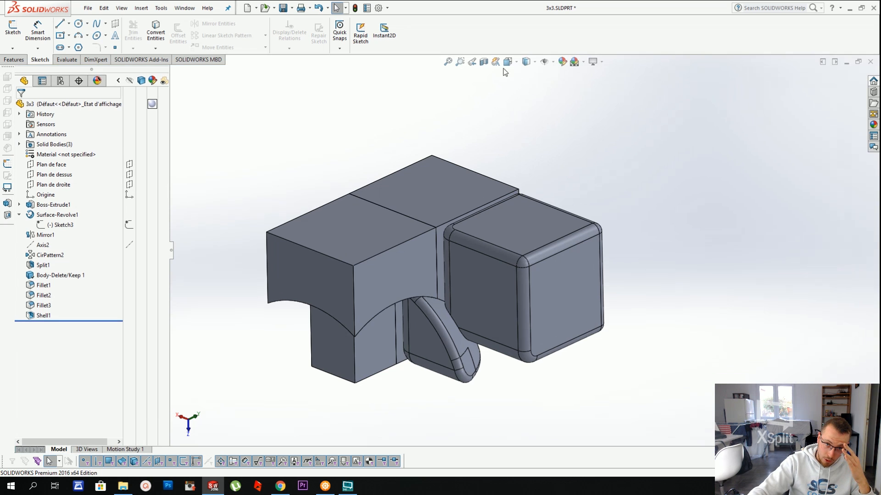
Hide the rounded corner body and isolate the unrounded edge body beside it
click(545, 247)
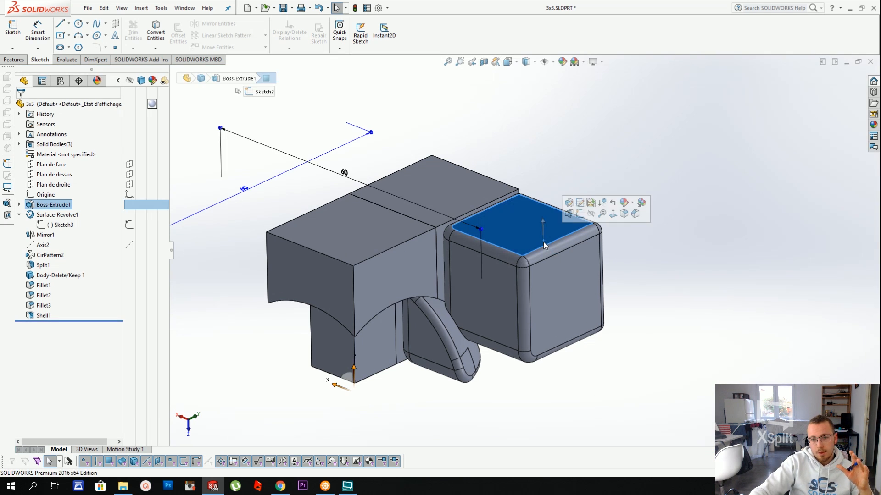
right_click(538, 224)
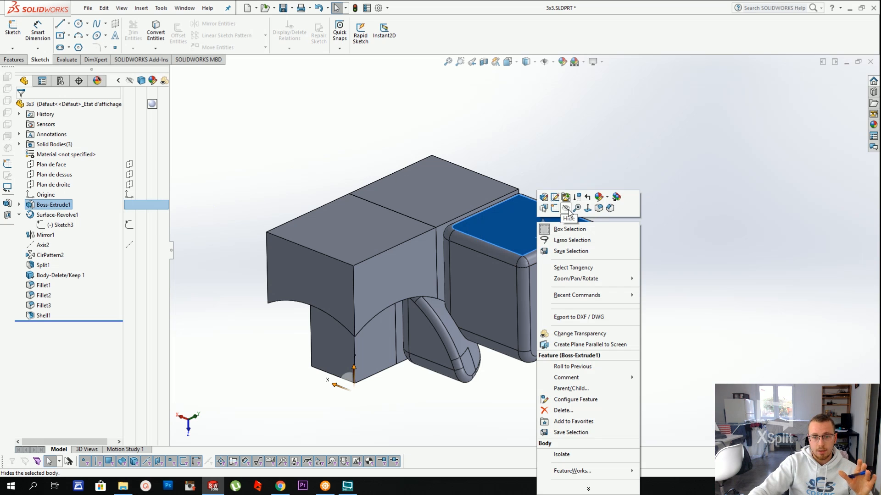
click(569, 211)
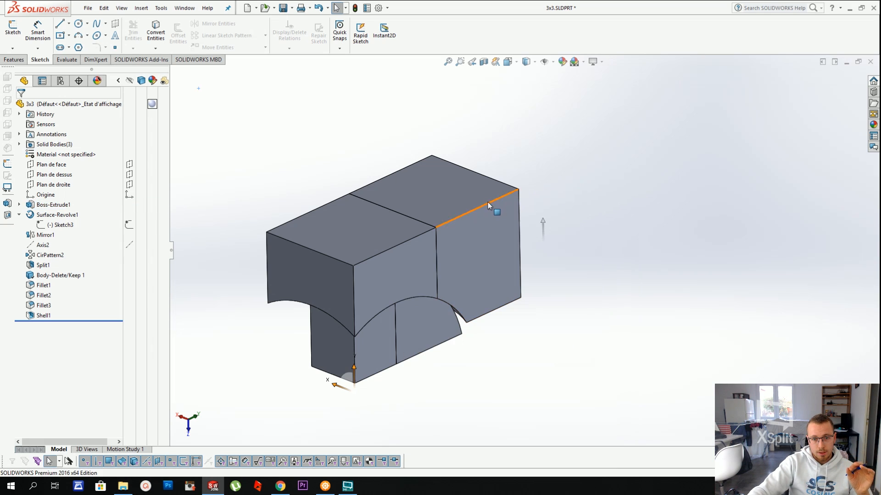
click(487, 203)
right_click(487, 203)
click(513, 423)
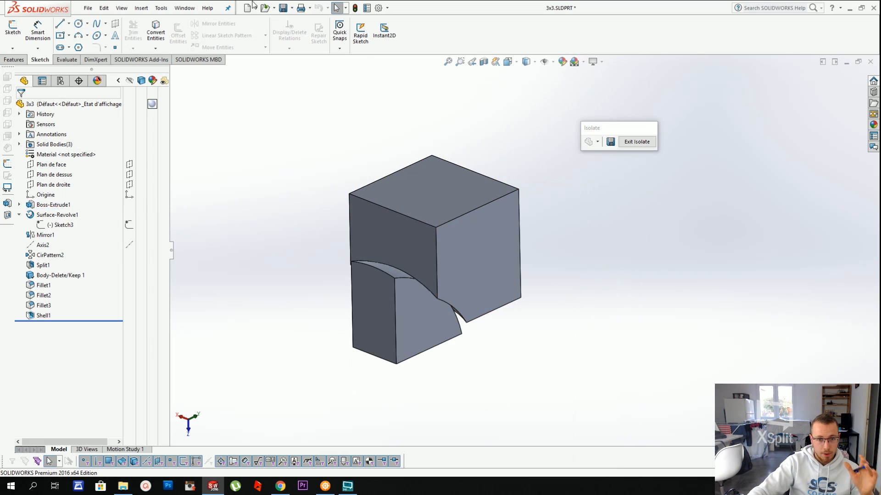
click(141, 8)
mouse_move(157, 44)
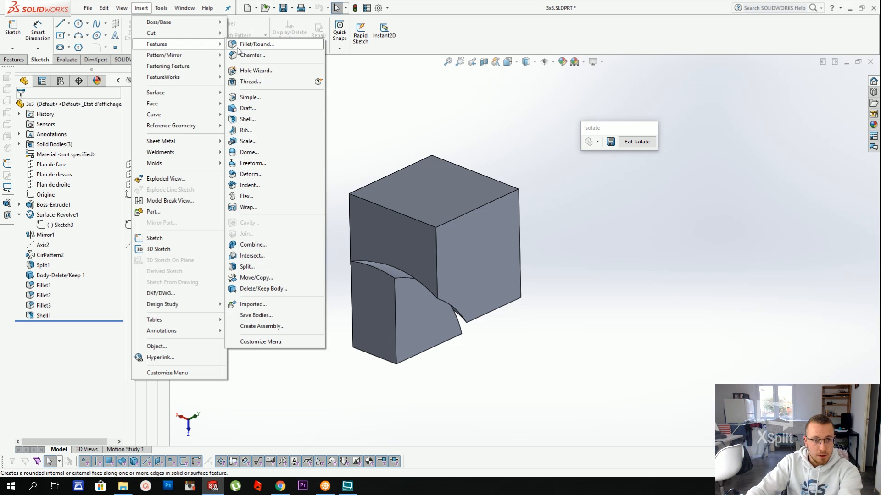
click(238, 51)
scroll(376, 296, down, 3)
middle_drag(416, 242, 433, 279)
click(450, 275)
click(472, 288)
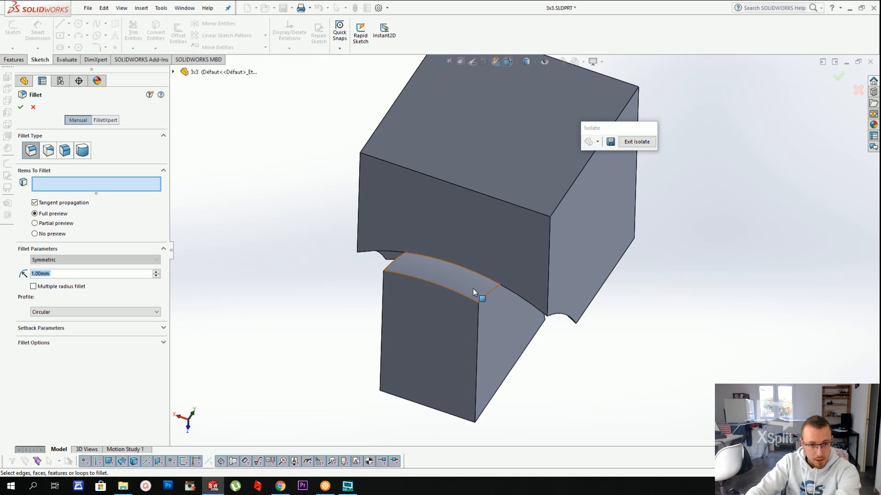
click(494, 291)
click(496, 296)
scroll(496, 296, down, 1)
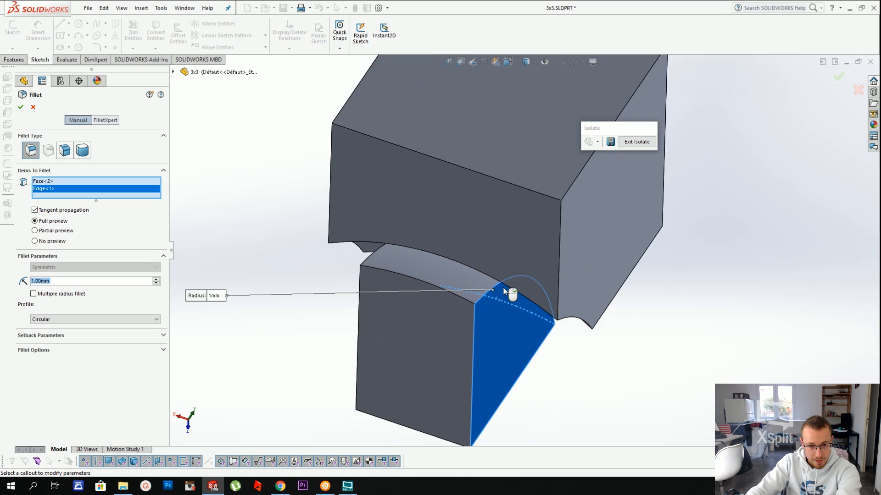
scroll(503, 292, down, 2)
click(502, 307)
click(493, 288)
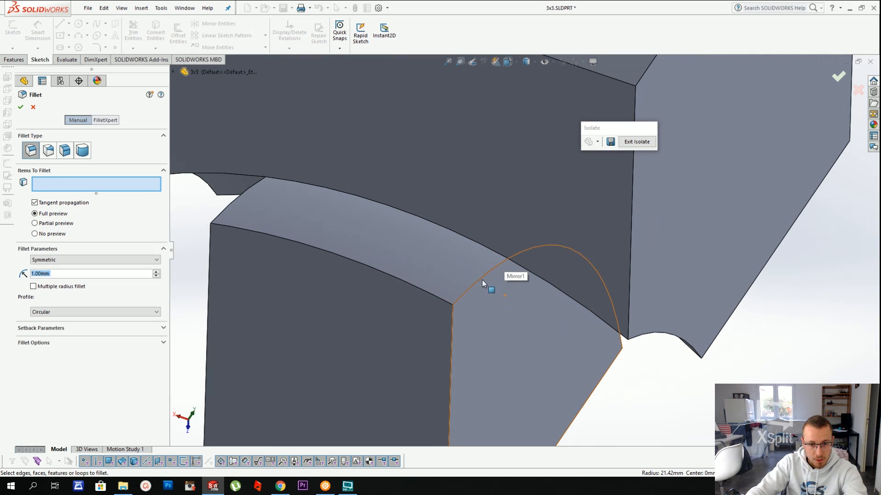
scroll(483, 281, up, 2)
scroll(513, 279, down, 5)
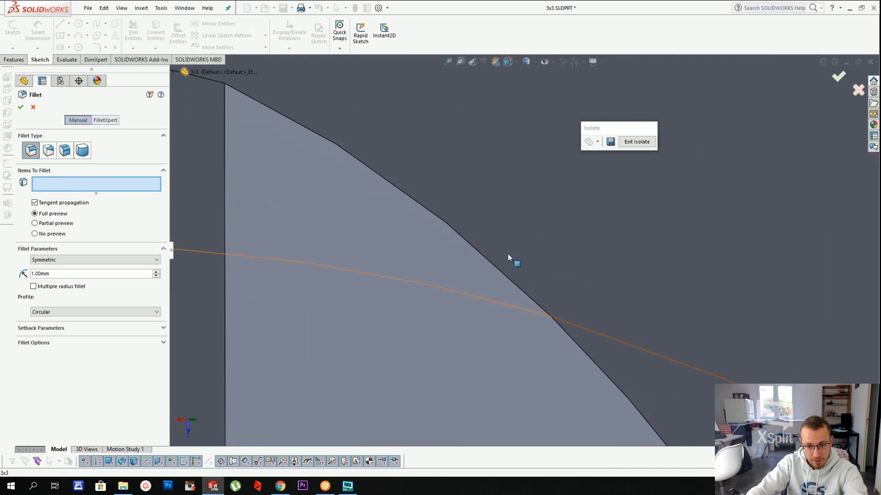
click(596, 350)
middle_drag(558, 313, 527, 348)
click(460, 233)
click(456, 245)
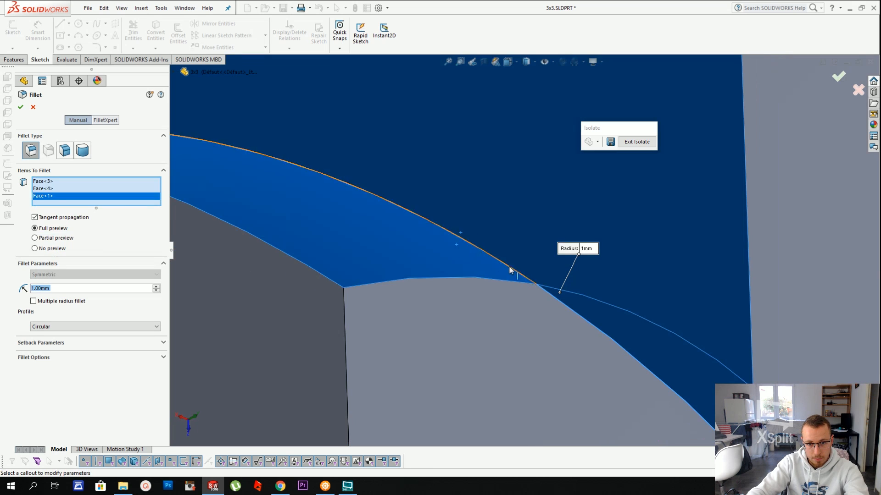
key(Escape)
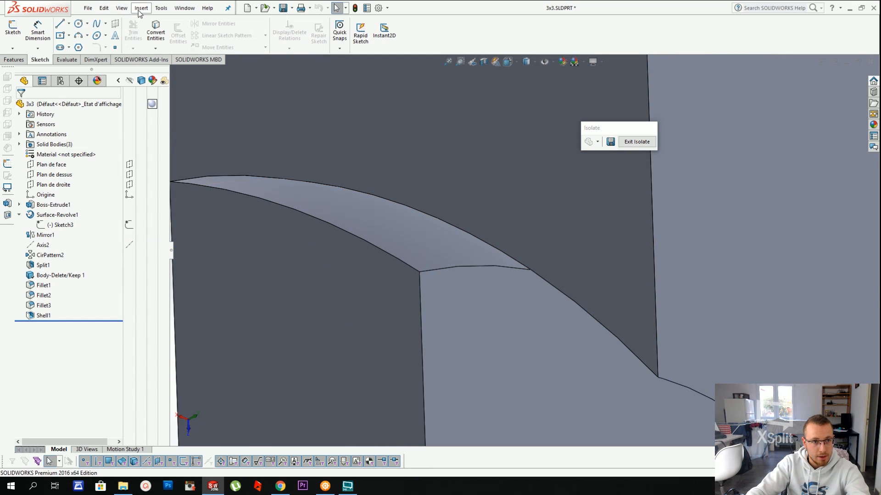
Try a 1 mm fillet on the curved edges of the edge piece's foot and where the foot meets the cube
click(141, 8)
mouse_move(152, 42)
click(252, 41)
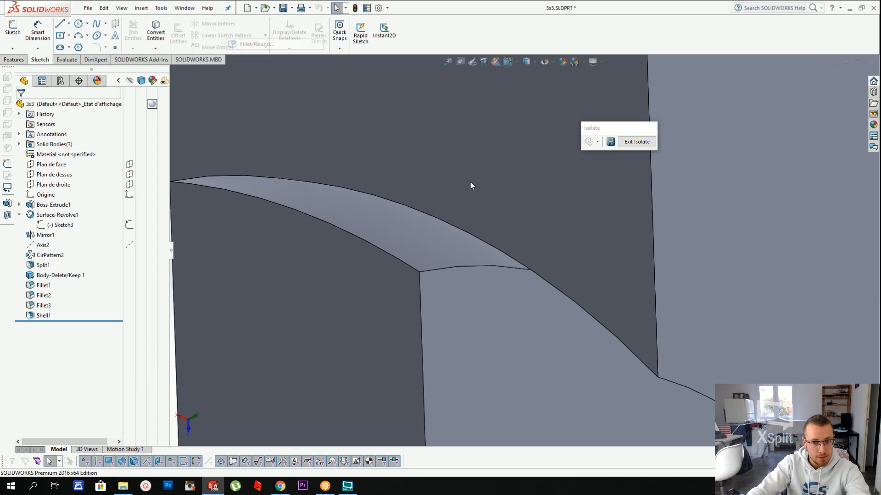
click(474, 270)
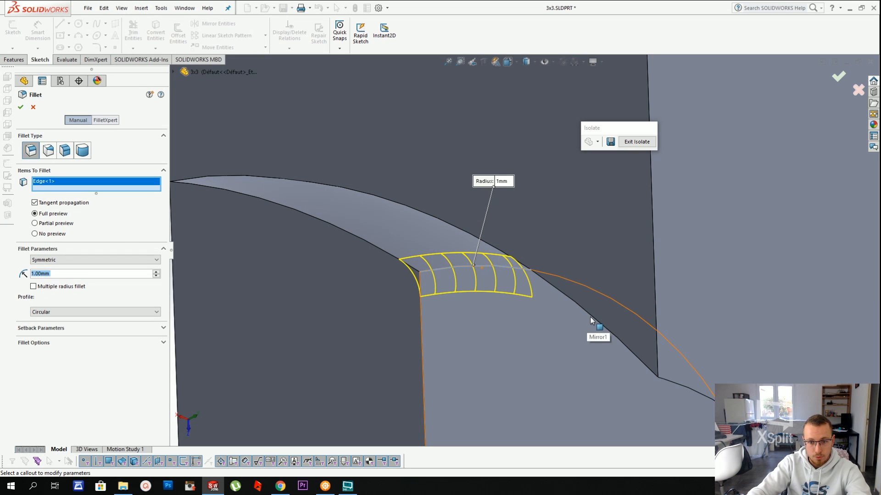
click(591, 318)
middle_drag(596, 317, 582, 266)
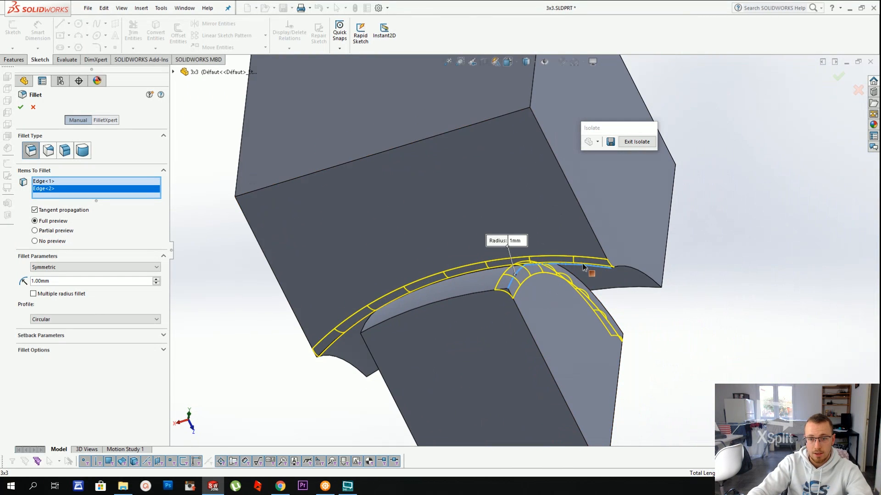
click(583, 267)
key(Escape)
middle_drag(437, 145, 284, 119)
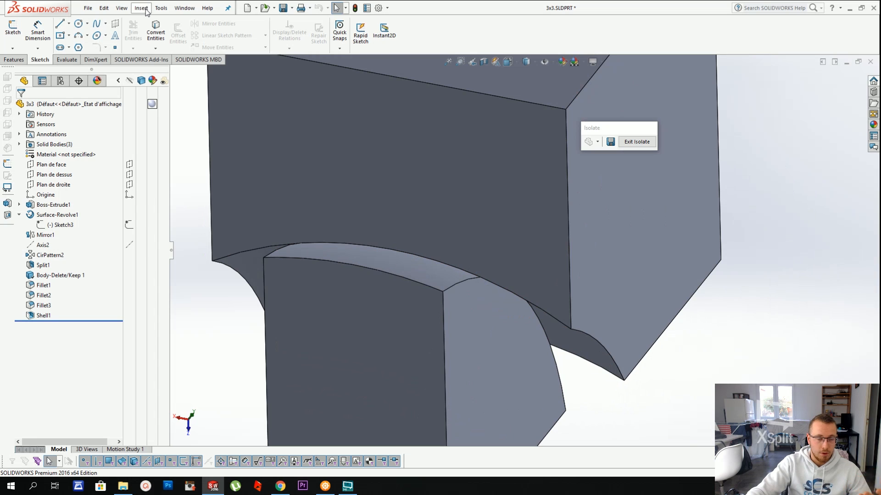
click(141, 8)
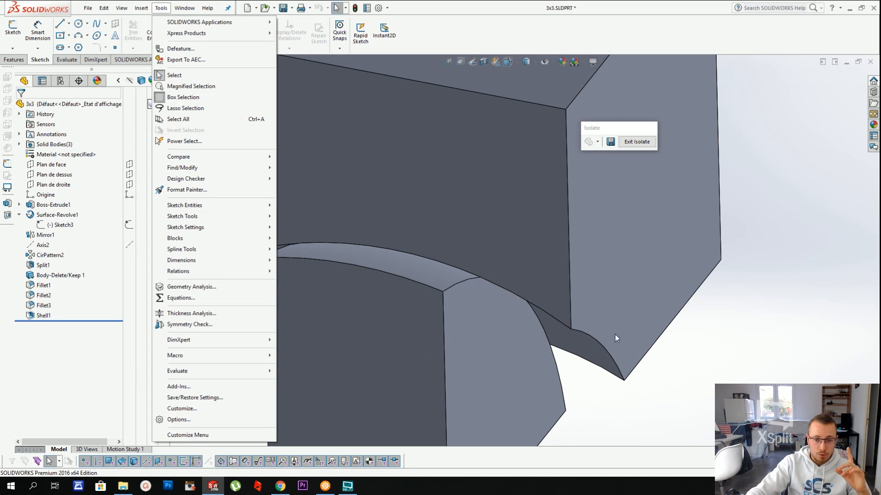
click(701, 346)
scroll(541, 250, up, 4)
scroll(524, 299, down, 3)
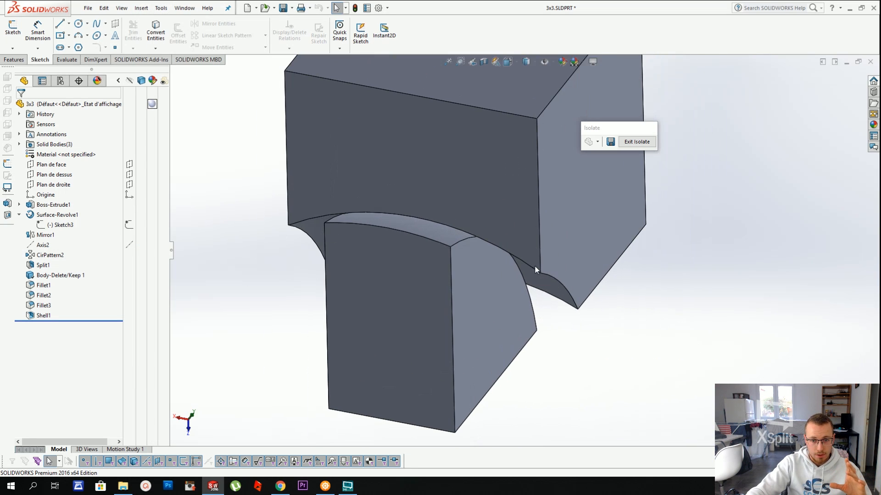
Offset the two curved faces at the end of the edge piece's foot by 0.001 mm in the flipped direction with Move Face
click(142, 9)
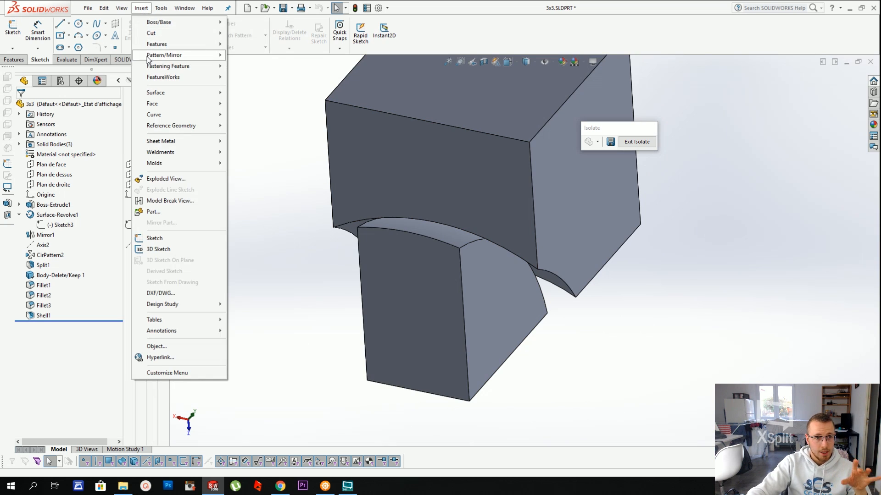
mouse_move(159, 105)
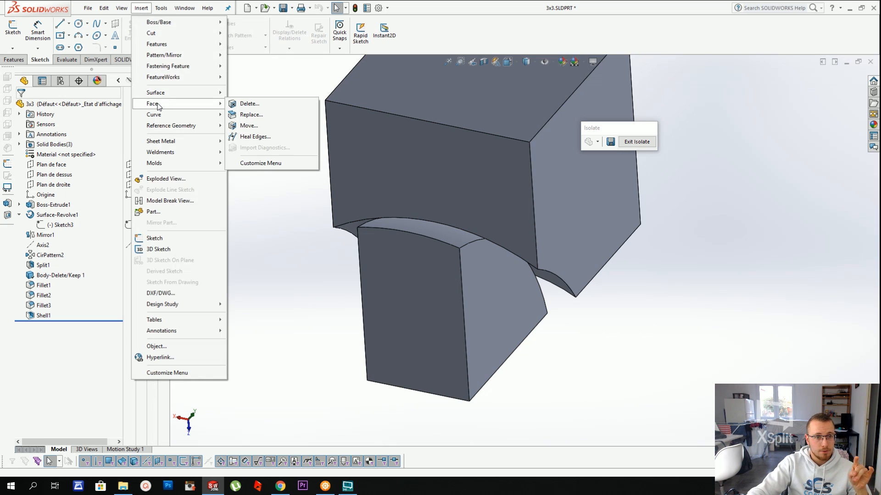
click(249, 126)
click(458, 239)
middle_drag(458, 238, 419, 250)
click(456, 237)
click(554, 294)
click(554, 294)
click(403, 266)
middle_drag(482, 260, 371, 257)
click(519, 329)
middle_drag(518, 329, 629, 223)
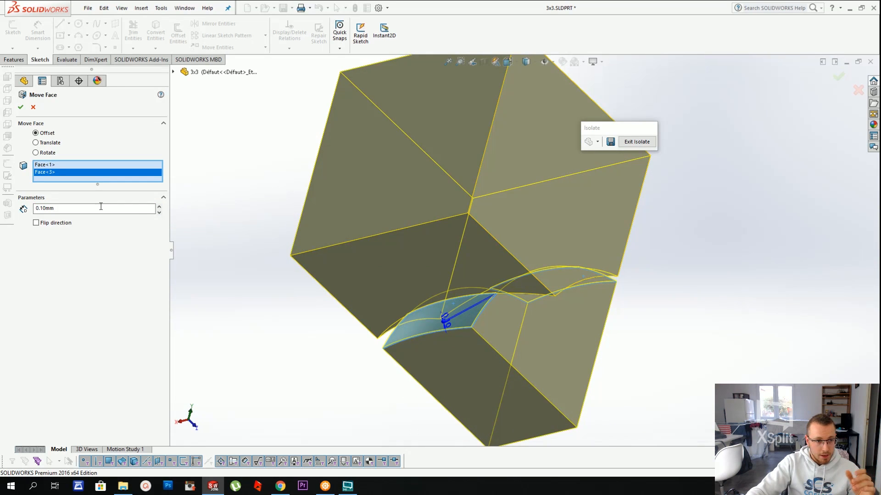
click(56, 223)
double_click(68, 209)
text(00)
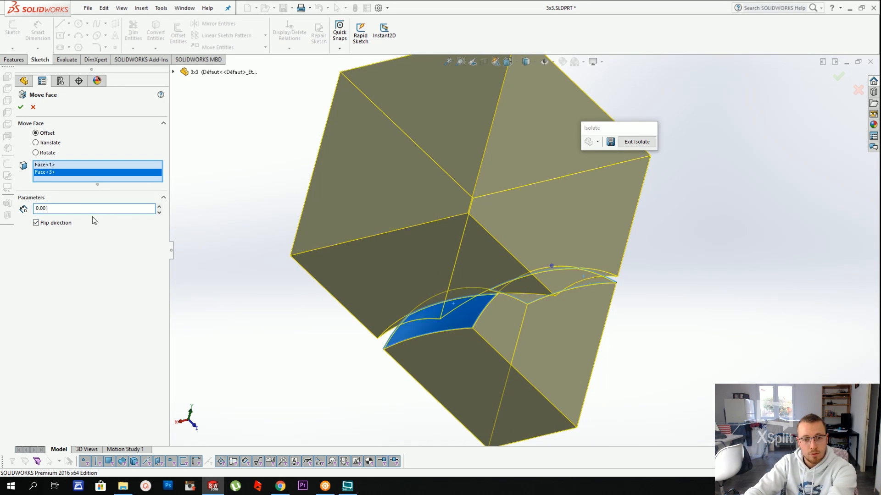
key(Return)
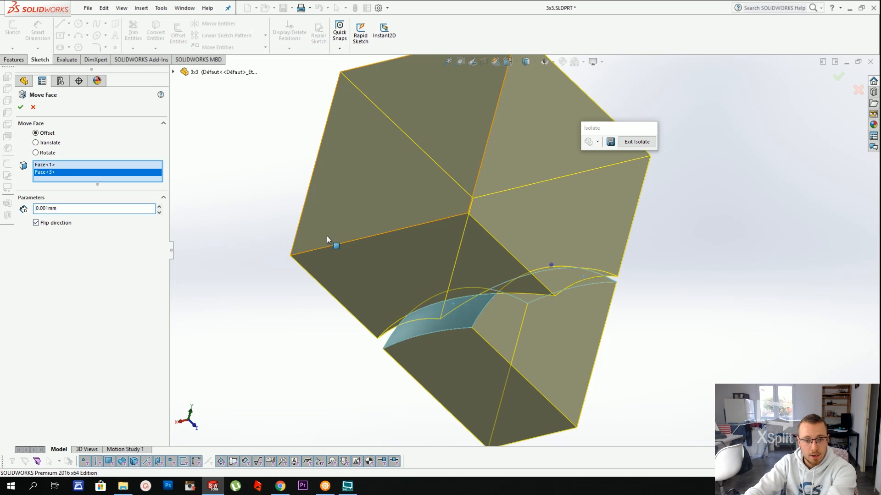
key(Return)
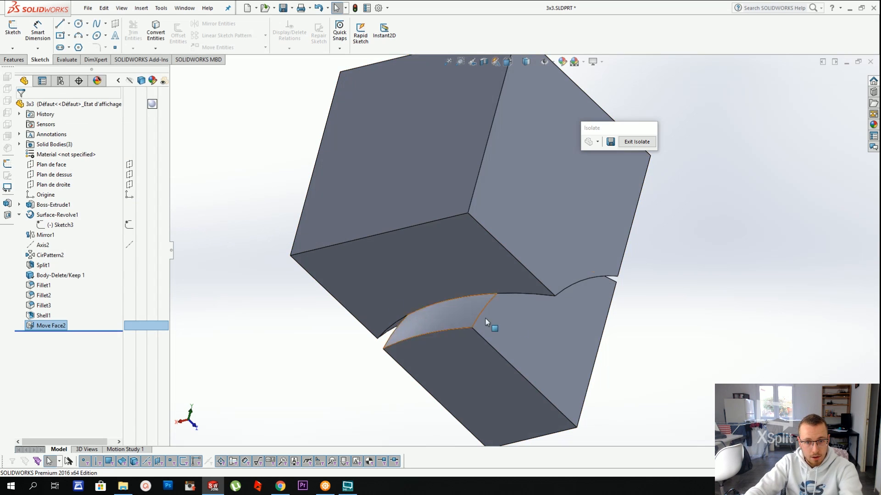
Examine up close the tiny edge between the foot's offset curved face and the cube's curved underside
scroll(503, 323, down, 2)
middle_drag(505, 303, 542, 244)
scroll(499, 285, down, 8)
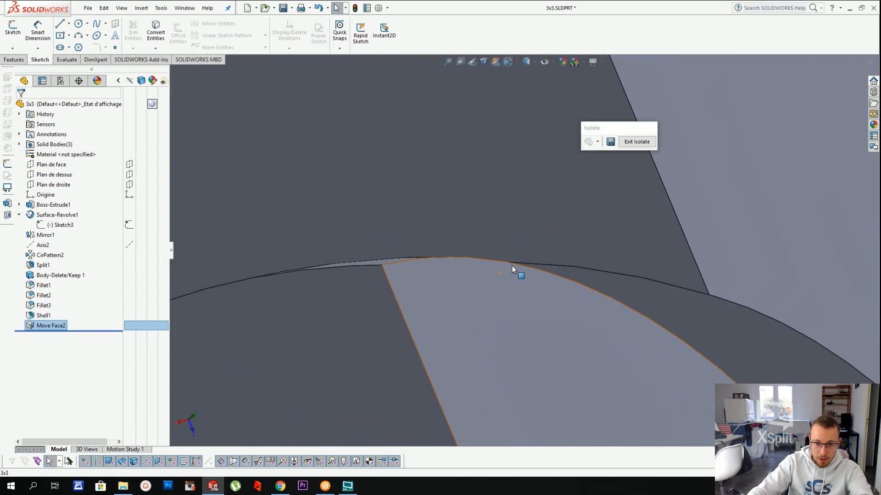
middle_drag(507, 266, 521, 273)
scroll(528, 261, down, 8)
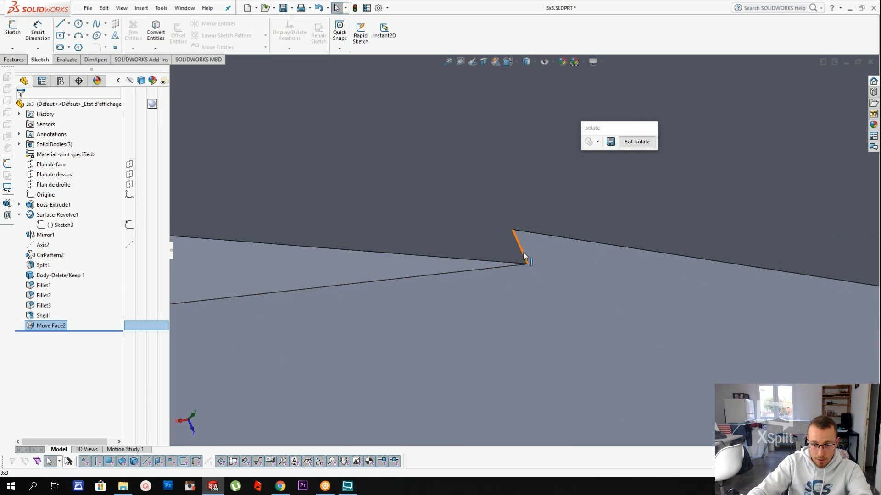
click(523, 255)
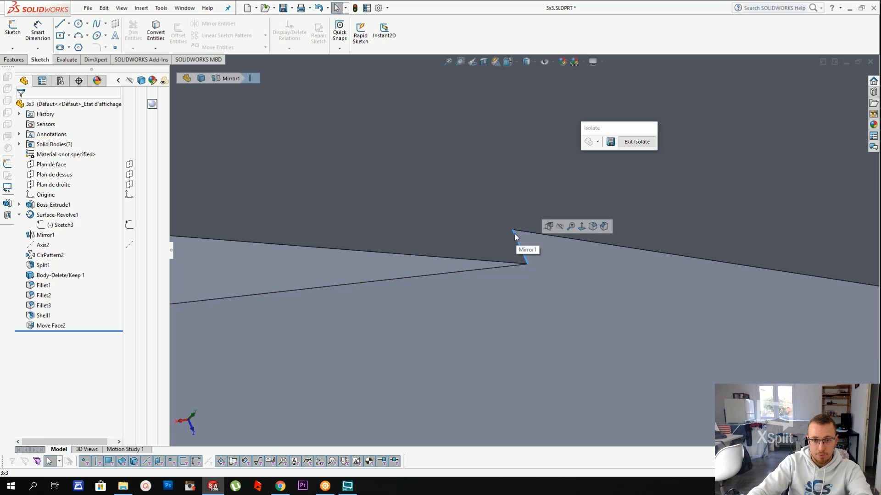
scroll(515, 250, up, 12)
scroll(520, 246, down, 5)
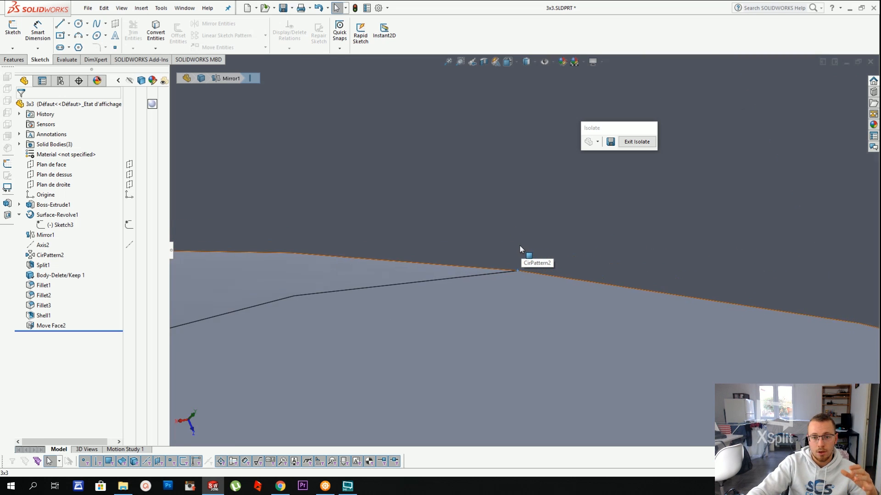
Check the faces and edges on both sides of the tiny offset step by selecting them individually
middle_drag(521, 249, 576, 239)
click(576, 202)
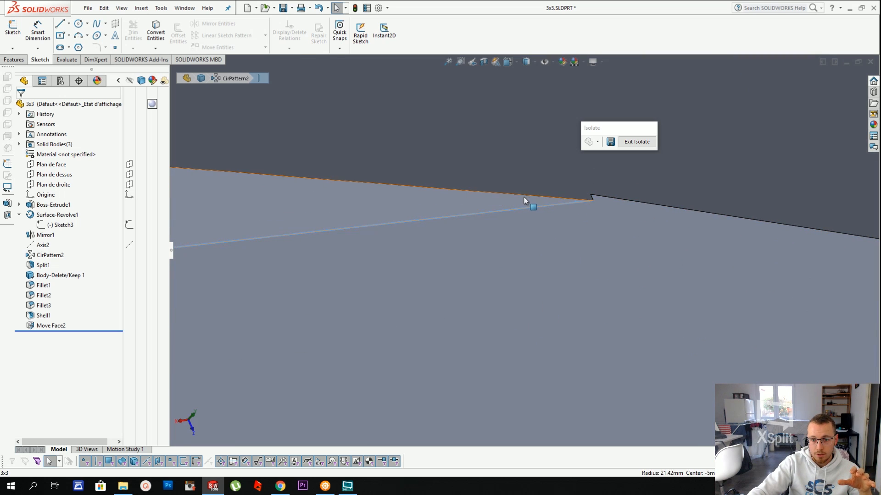
click(527, 201)
click(636, 202)
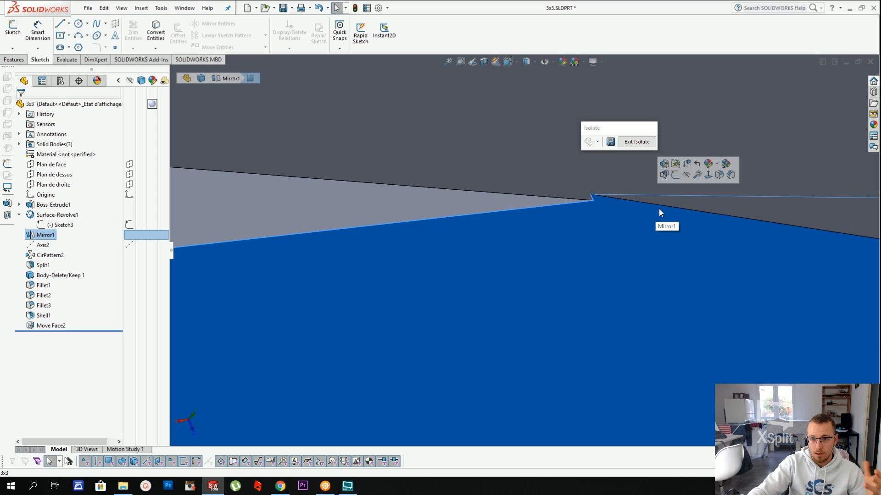
click(678, 202)
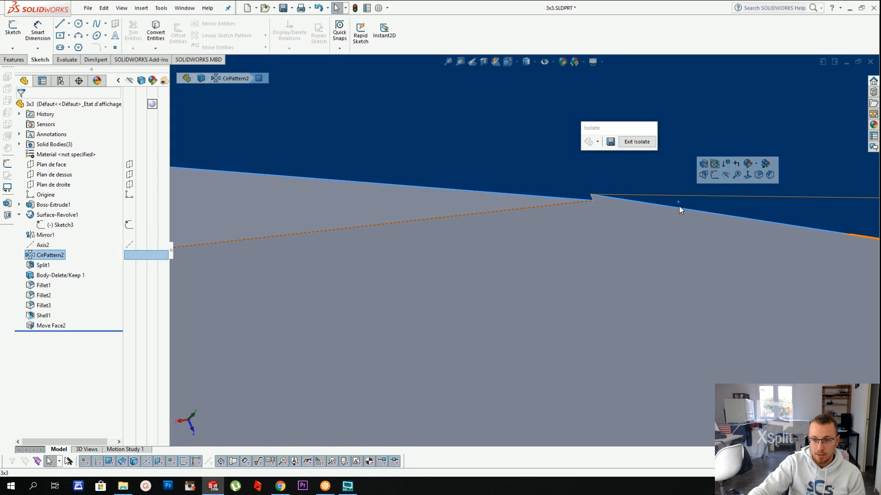
click(679, 207)
middle_drag(682, 211, 546, 222)
click(703, 170)
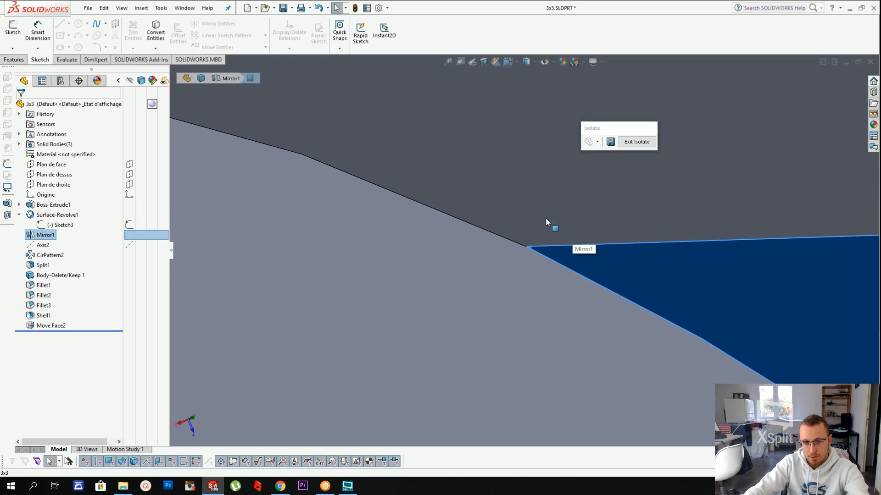
scroll(493, 201, up, 10)
key(Escape)
middle_drag(492, 202, 476, 134)
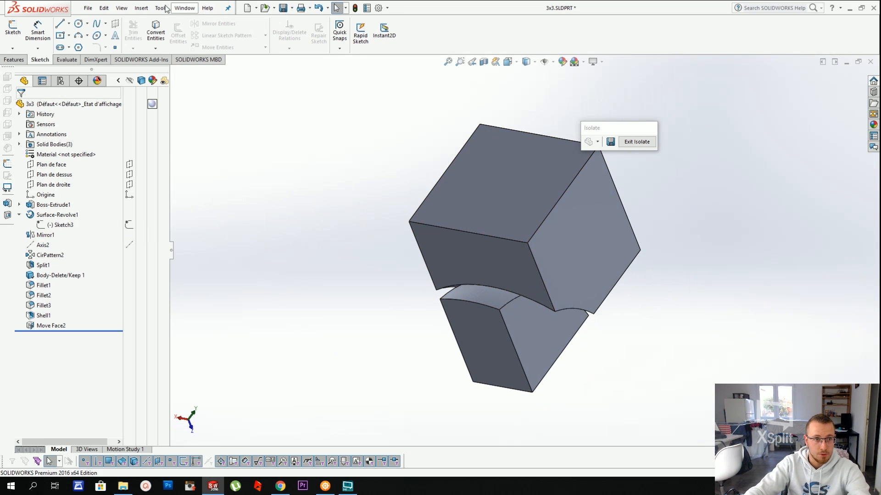
Set up a 3 mm fillet on the foot's long edges and the straight edges around its bottom face
click(141, 7)
mouse_move(154, 49)
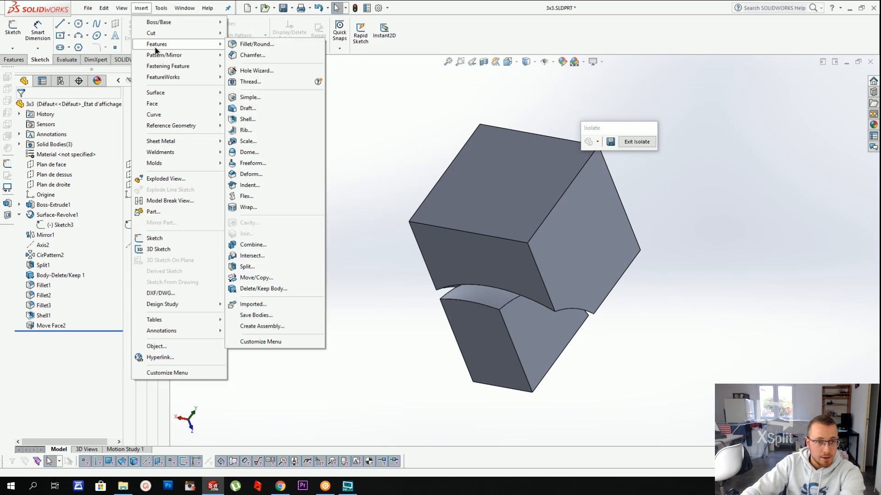
click(252, 45)
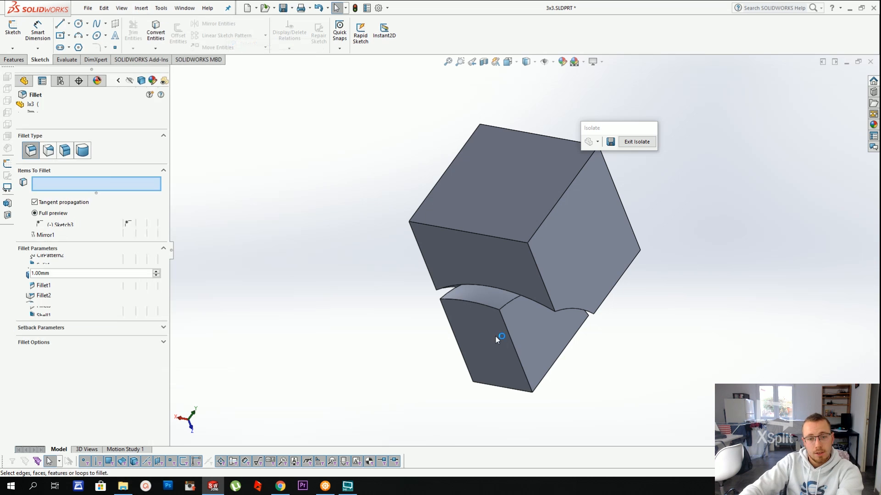
click(507, 331)
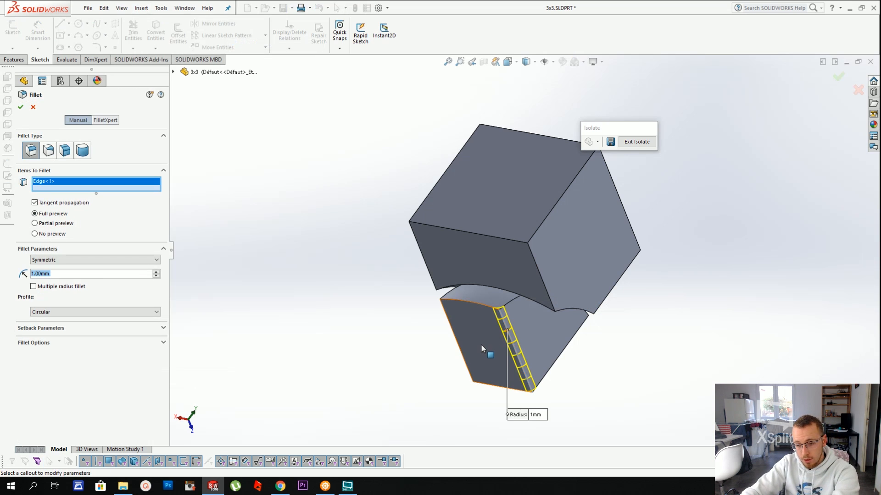
text(1.5)
key(Return)
text(3)
key(Return)
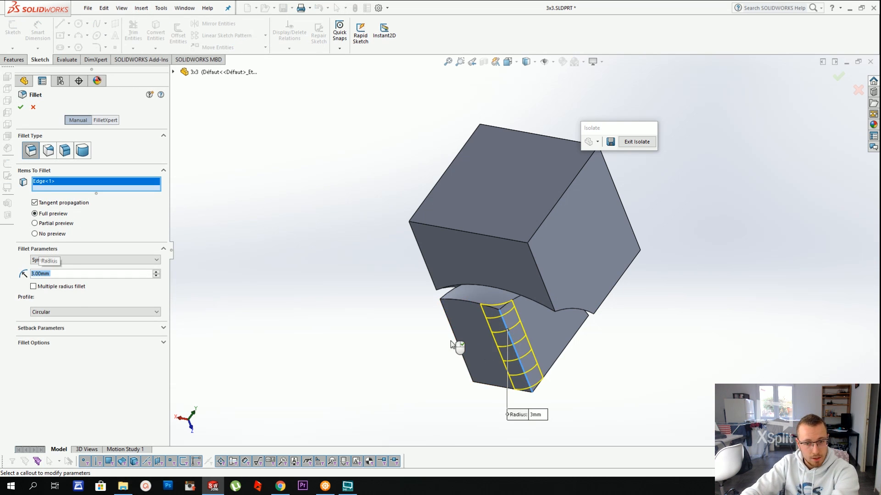
click(454, 340)
click(560, 353)
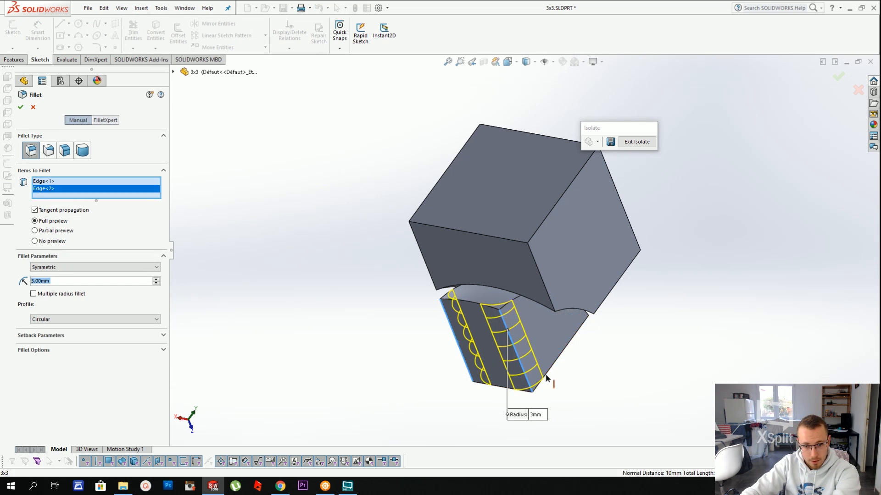
click(495, 384)
middle_drag(495, 384, 558, 345)
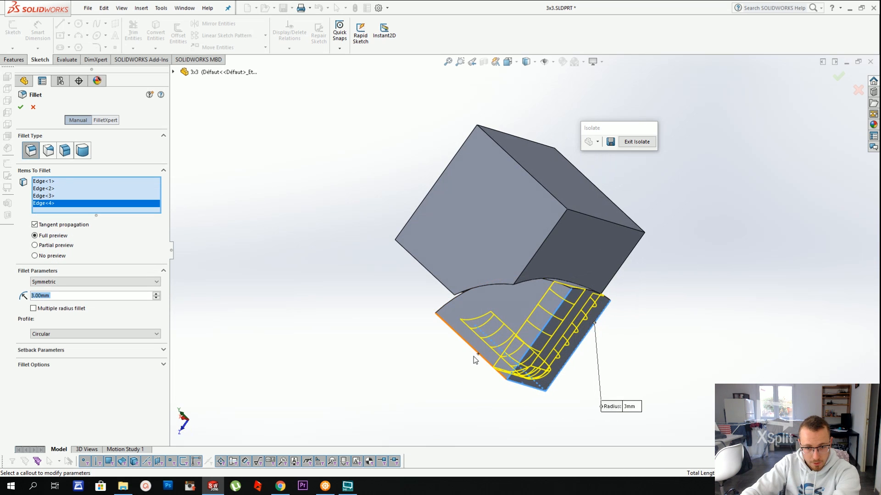
click(475, 356)
middle_drag(512, 289, 456, 278)
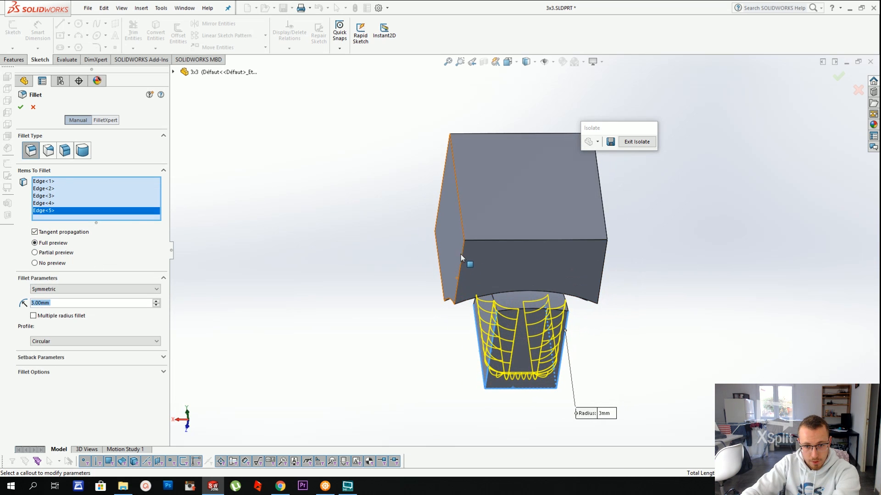
Add the cube's four inner edges flanking the foot to the fillet and apply it
click(461, 254)
click(605, 255)
middle_drag(605, 255, 423, 299)
click(470, 260)
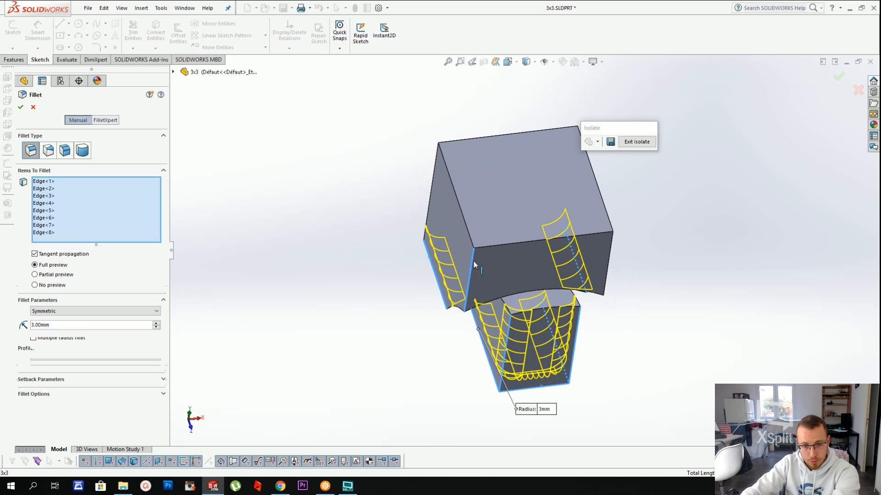
click(608, 253)
key(Return)
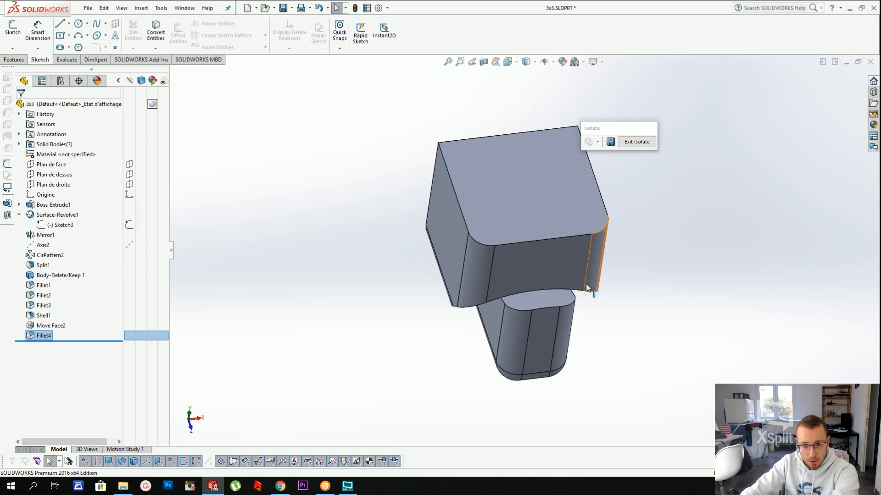
Round the borders of the cube's two outer faces with a 1.5 mm fillet
middle_drag(587, 290, 615, 240)
key(Return)
click(513, 212)
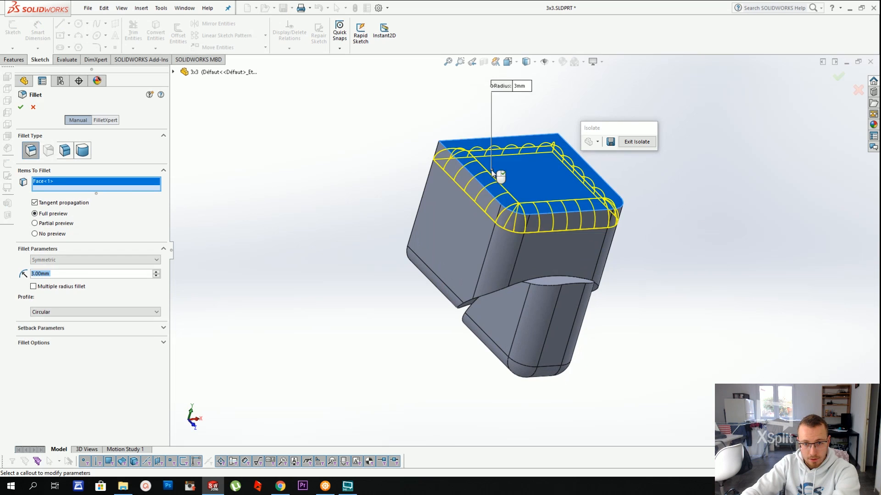
text(1.5)
key(Return)
middle_drag(512, 212, 532, 220)
click(515, 196)
key(Return)
Set up a 1 mm fillet on the curved rim of the cube's underside beside the foot
key(Return)
scroll(546, 285, down, 3)
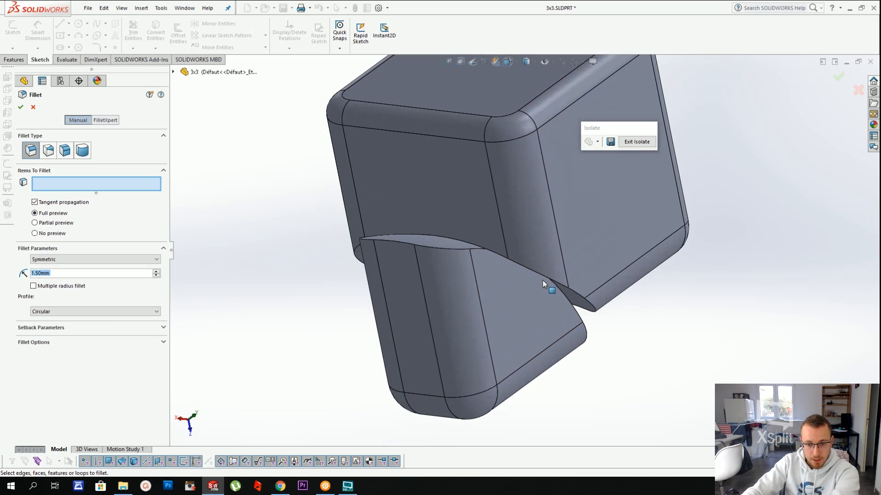
click(546, 278)
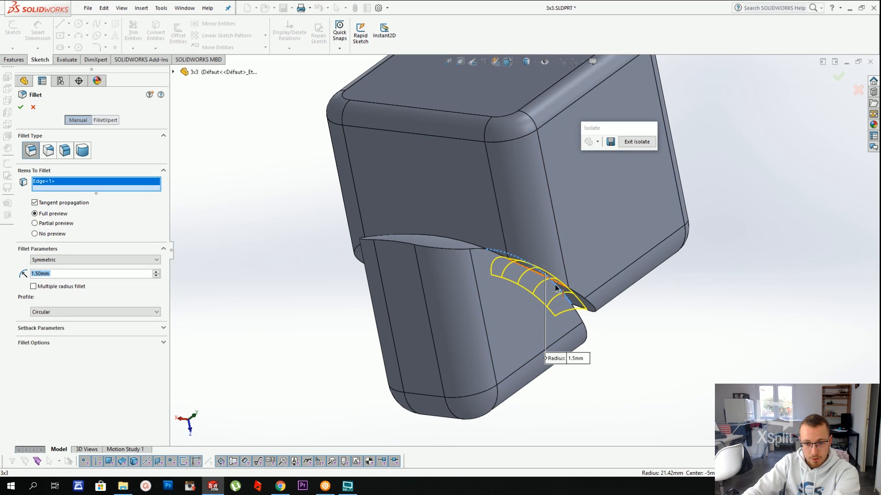
click(551, 282)
click(556, 283)
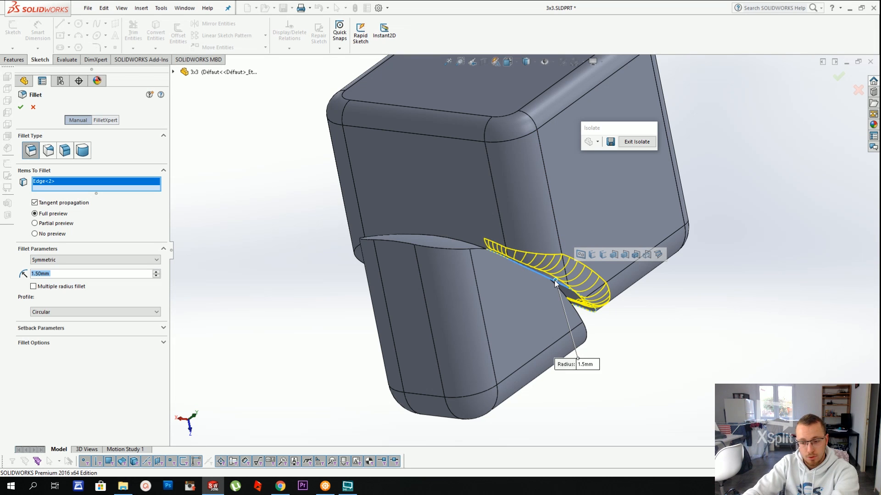
text(0.7)
key(Return)
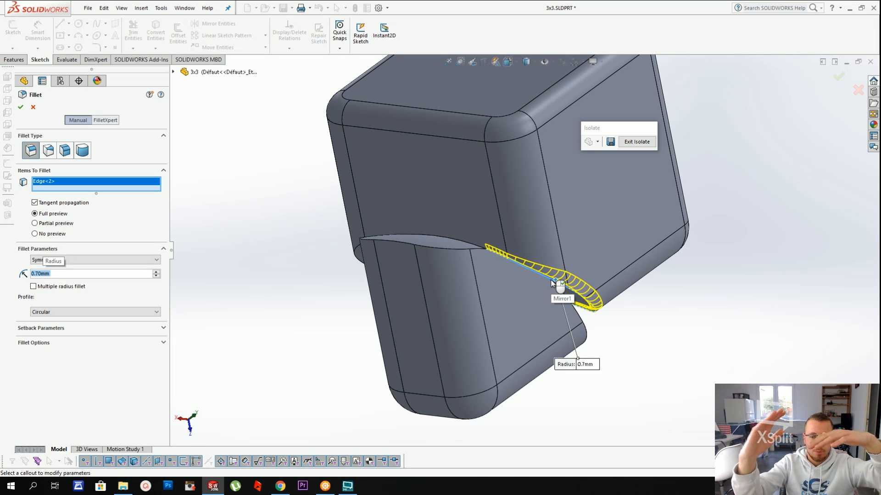
text(1)
key(Return)
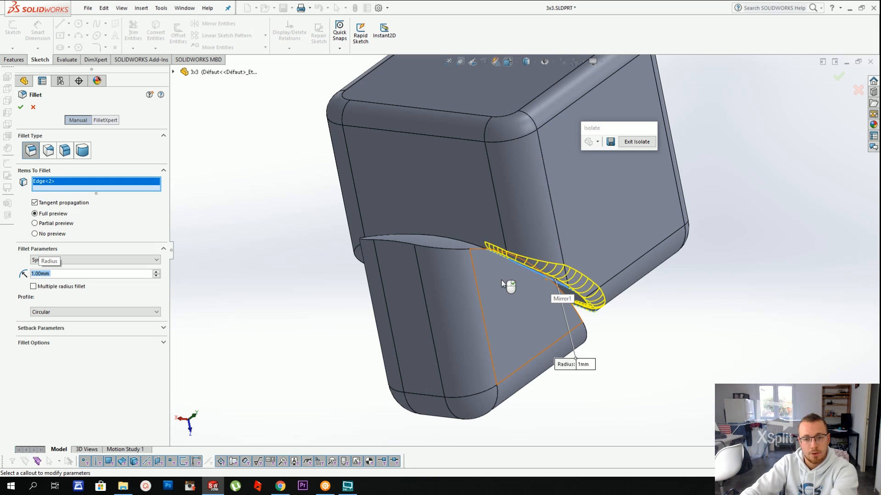
Add the remaining curved edges and face where the foot meets the cube to the fillet and apply it
middle_drag(508, 285, 571, 242)
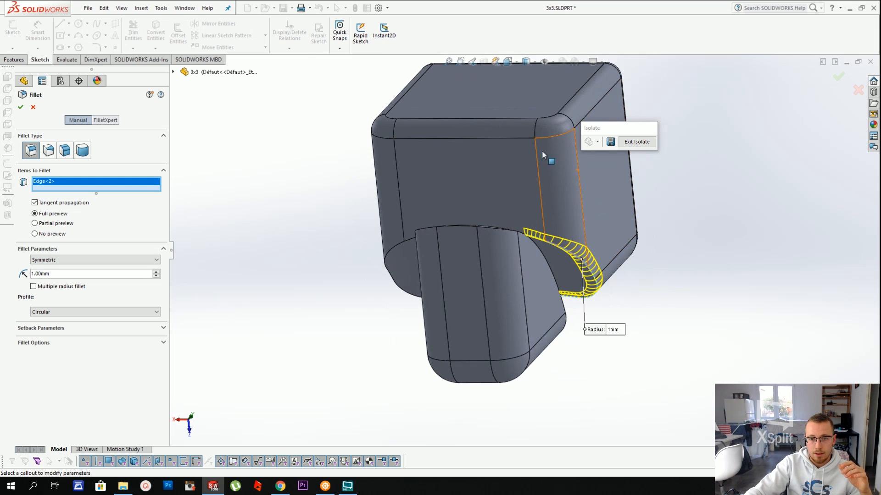
middle_drag(502, 255, 547, 303)
click(453, 257)
click(447, 256)
click(429, 291)
middle_drag(480, 285, 550, 298)
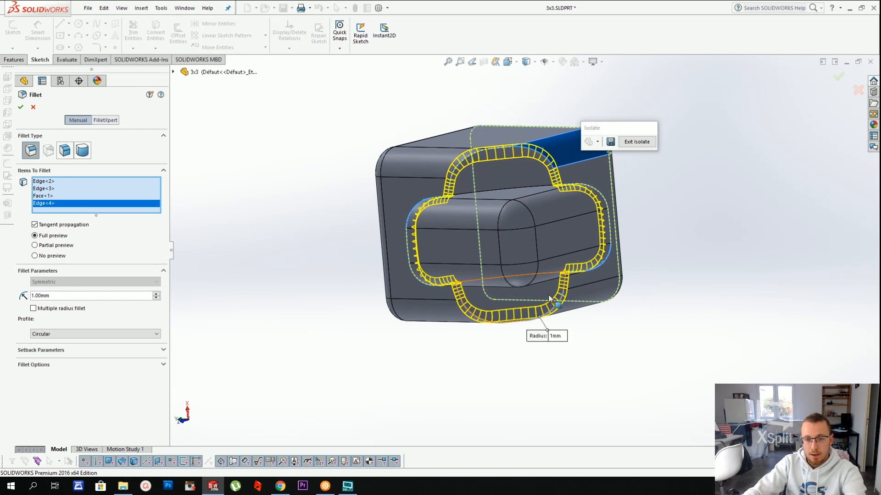
key(Return)
Set up a 2 mm fillet on the short sharp edge where the foot meets the cube's underside
middle_drag(563, 261, 399, 242)
scroll(486, 247, down, 3)
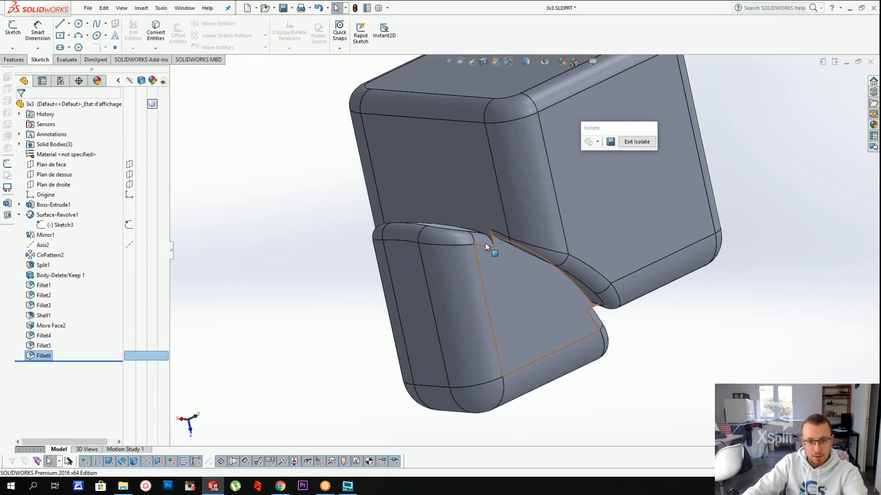
scroll(495, 243, down, 4)
key(Return)
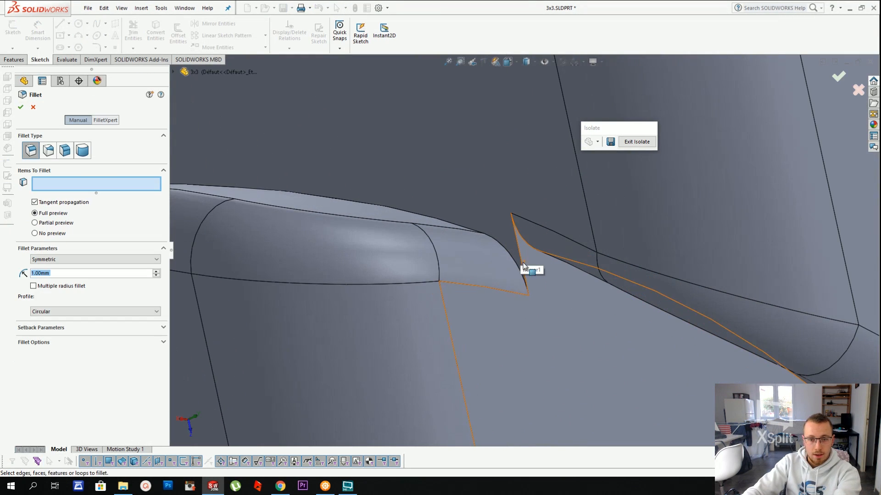
click(522, 260)
text(2)
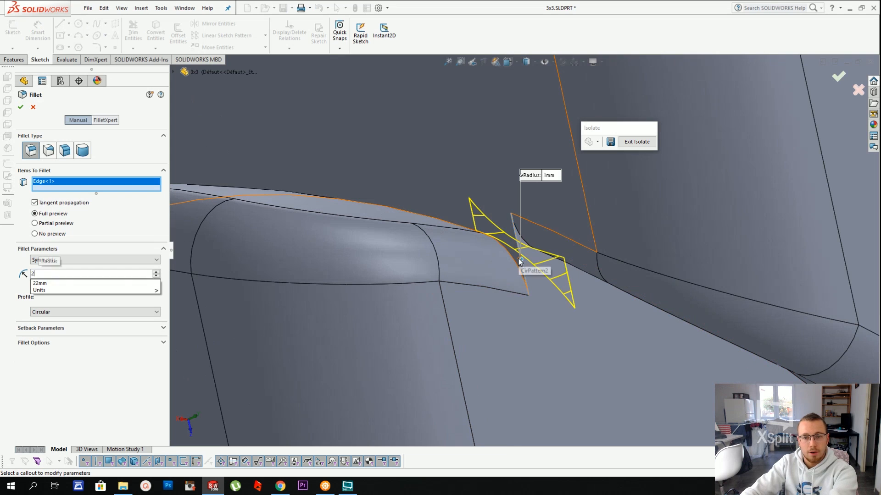
key(Return)
scroll(516, 191, up, 3)
scroll(516, 190, up, 4)
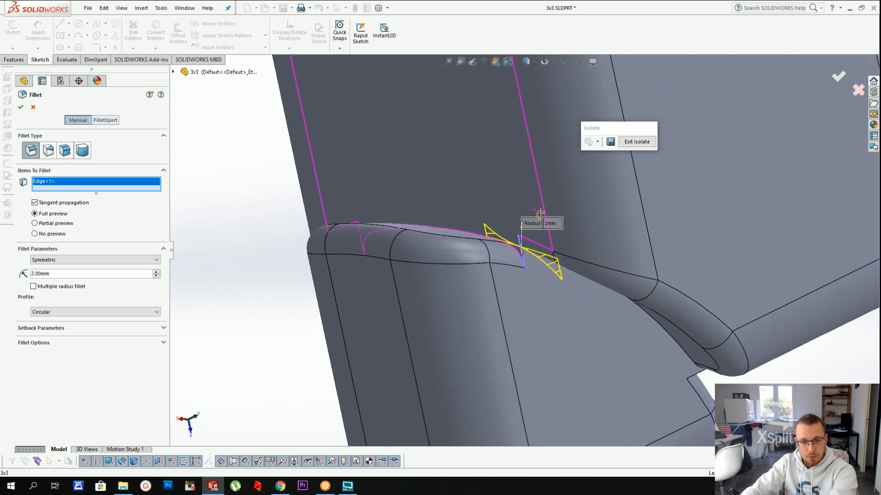
Add the matching short sharp edges around the foot to the 2 mm fillet and apply it
scroll(371, 238, down, 5)
click(404, 233)
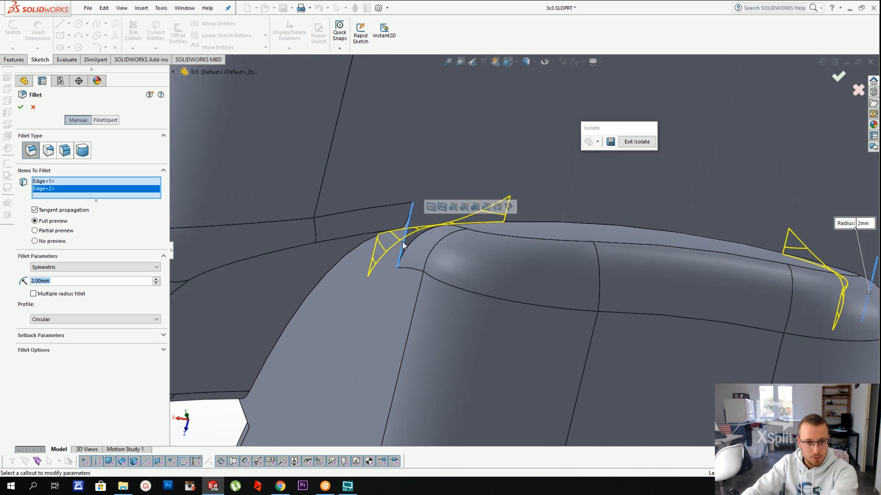
scroll(402, 241, up, 4)
click(429, 307)
scroll(429, 307, down, 2)
middle_drag(493, 306, 800, 343)
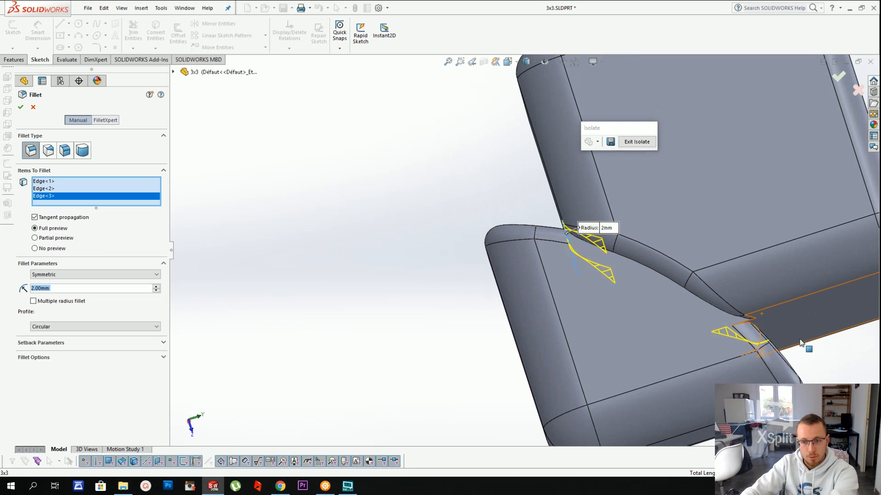
click(755, 324)
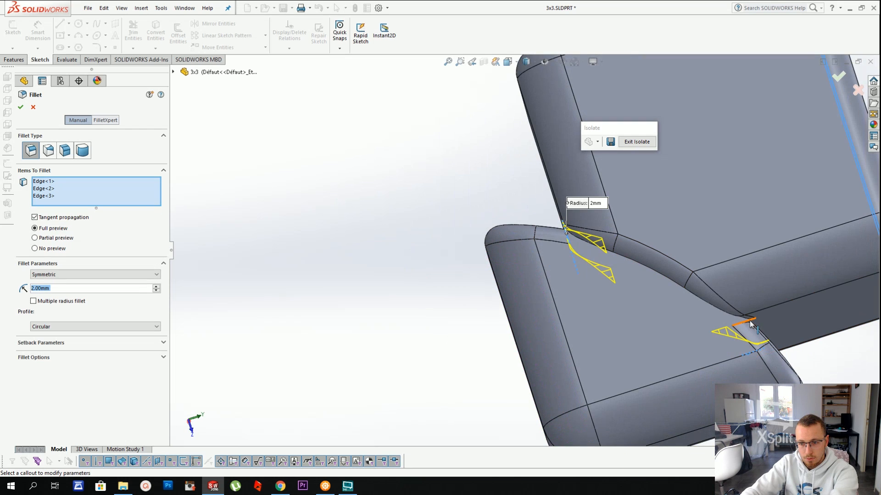
middle_drag(756, 323, 669, 315)
key(Return)
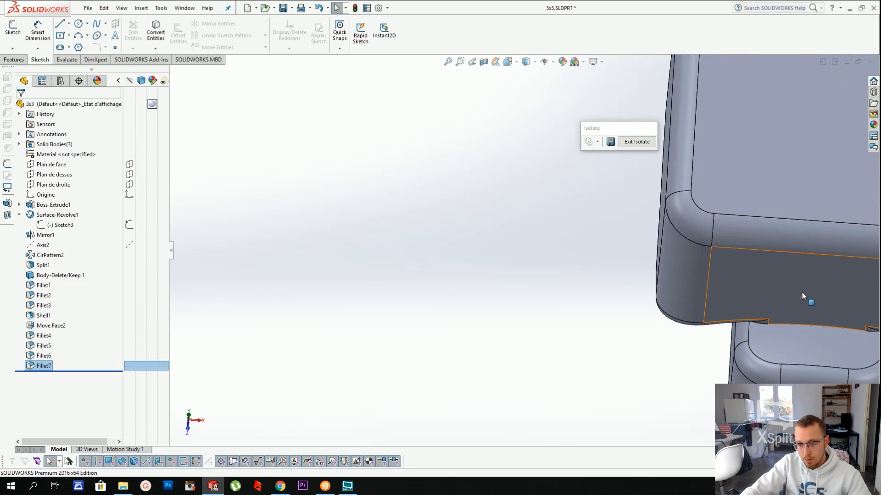
Examine the new fillet faces at the junction between the foot and the cube
scroll(802, 290, up, 3)
scroll(671, 278, down, 5)
middle_drag(567, 257, 523, 179)
scroll(586, 285, down, 6)
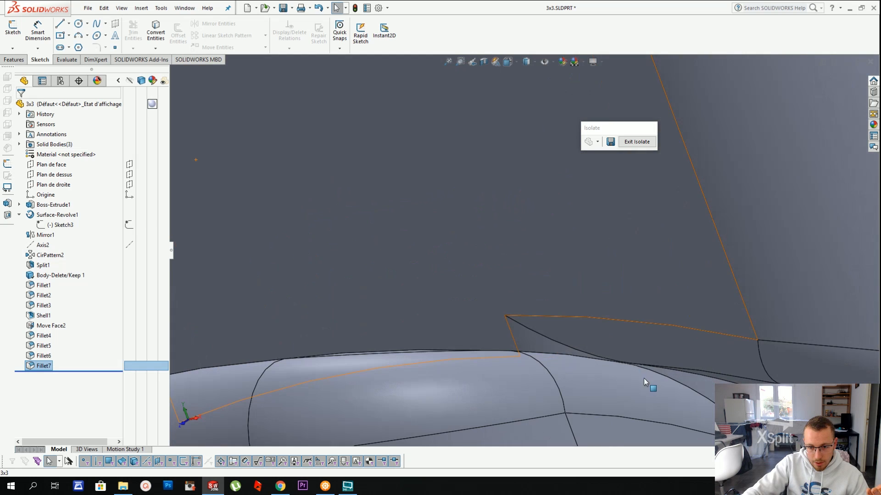
click(553, 345)
scroll(545, 342, up, 6)
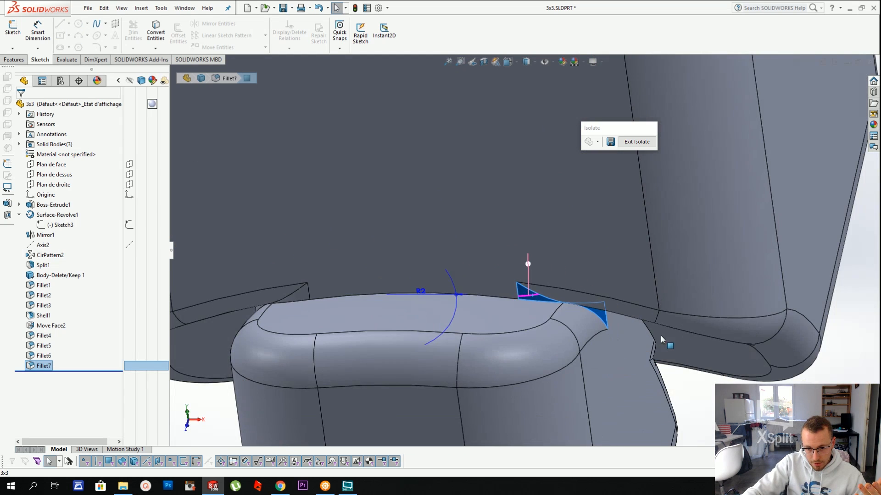
key(Escape)
scroll(572, 334, up, 10)
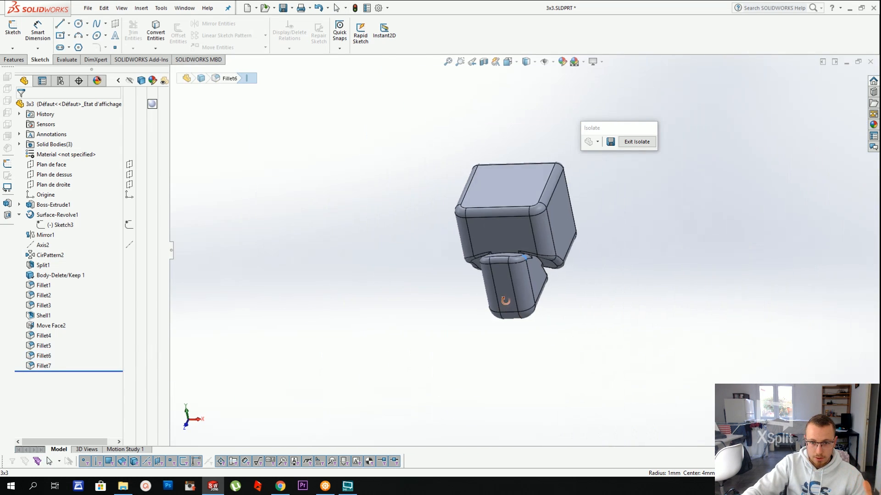
middle_drag(572, 334, 400, 189)
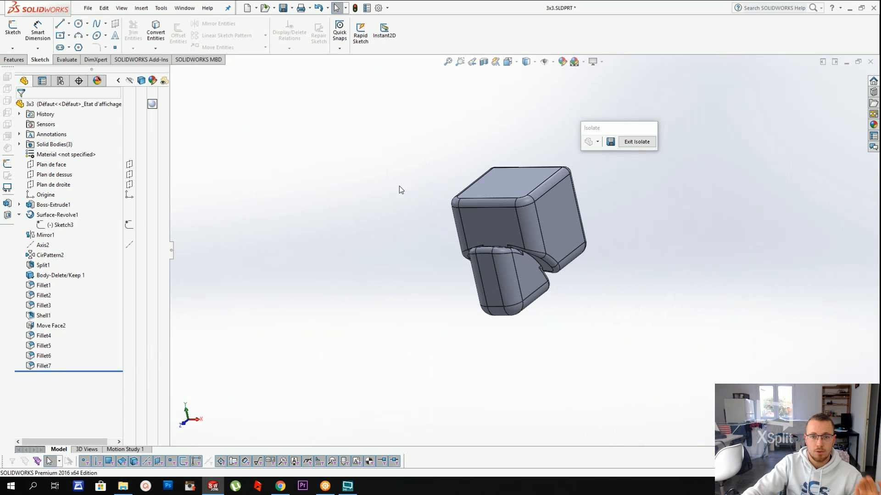
Shell the whole edge piece with a 0.8 mm wall, without removing any faces
click(148, 10)
mouse_move(178, 44)
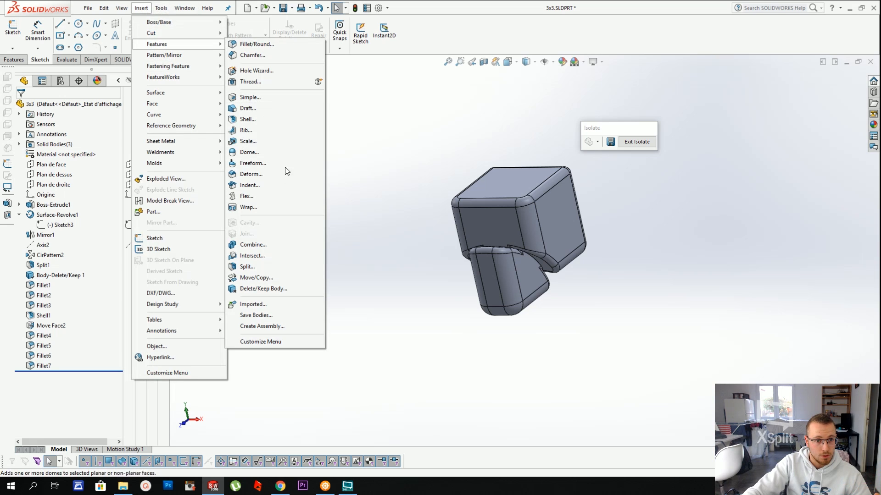
click(249, 120)
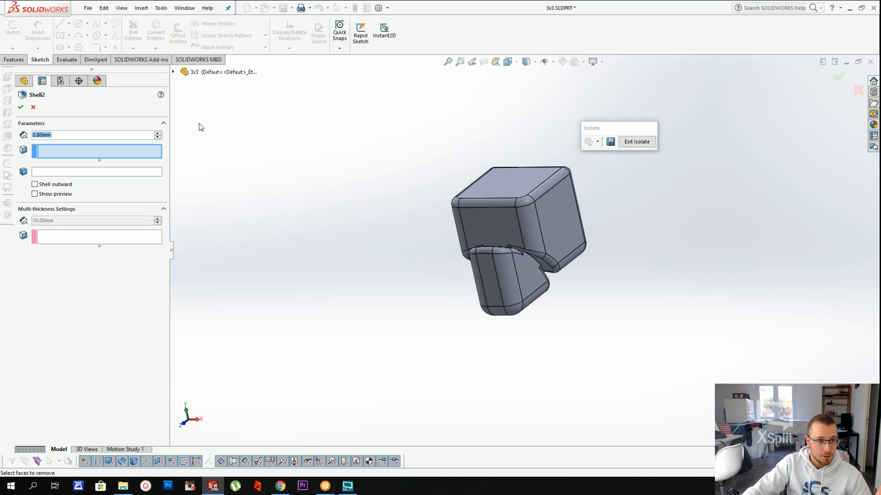
click(52, 172)
click(474, 224)
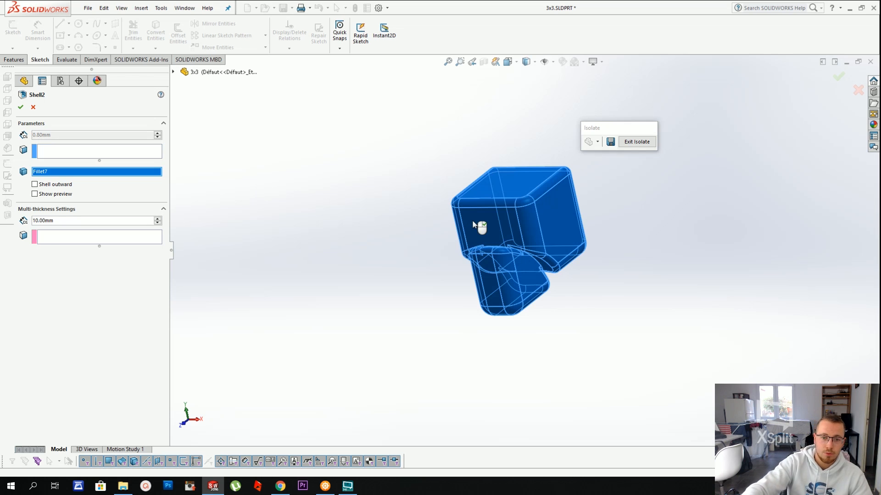
right_click(473, 224)
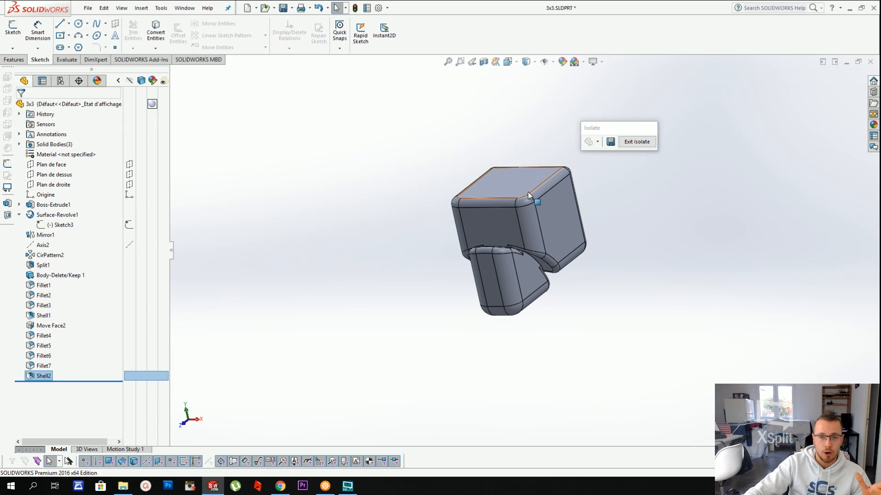
Exit the isolated view and hide the edge piece, leaving only the centre piece shown
click(636, 141)
middle_drag(567, 266, 452, 261)
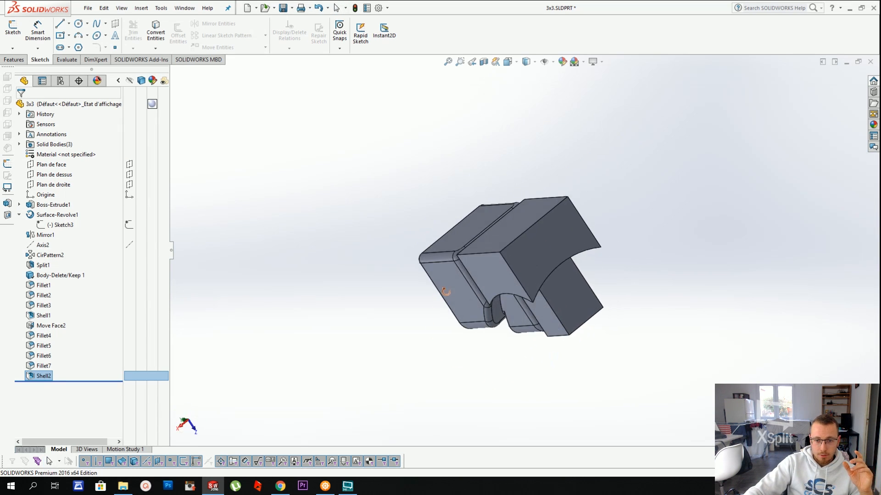
right_click(452, 261)
click(481, 210)
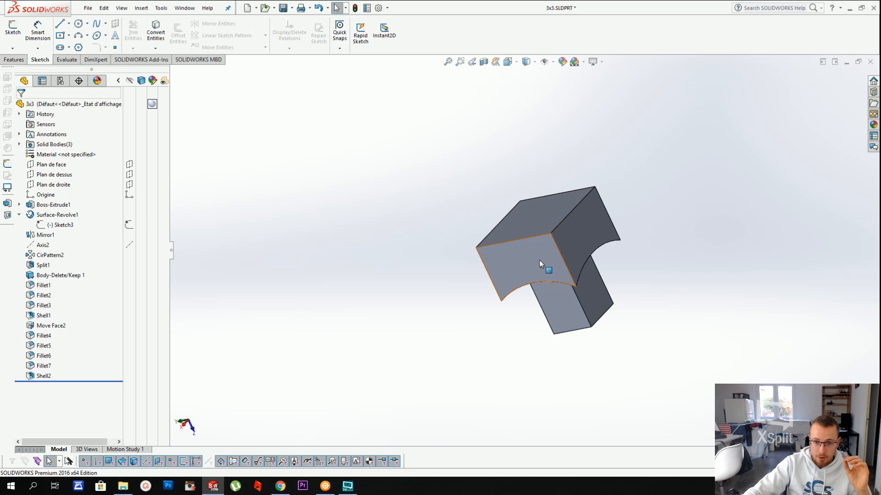
Start an offset Move Face and replace the preselected face with the end face of the centre piece's foot
middle_drag(541, 262, 577, 245)
scroll(577, 255, down, 4)
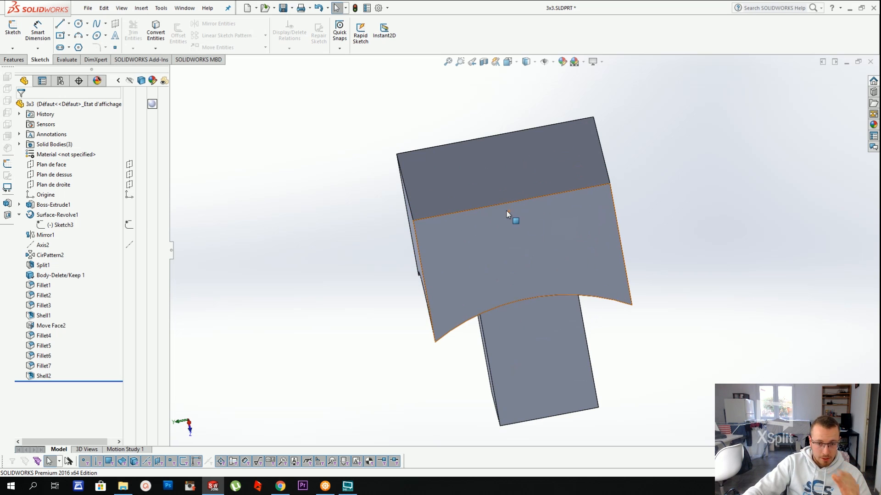
scroll(509, 213, up, 3)
middle_drag(511, 213, 560, 224)
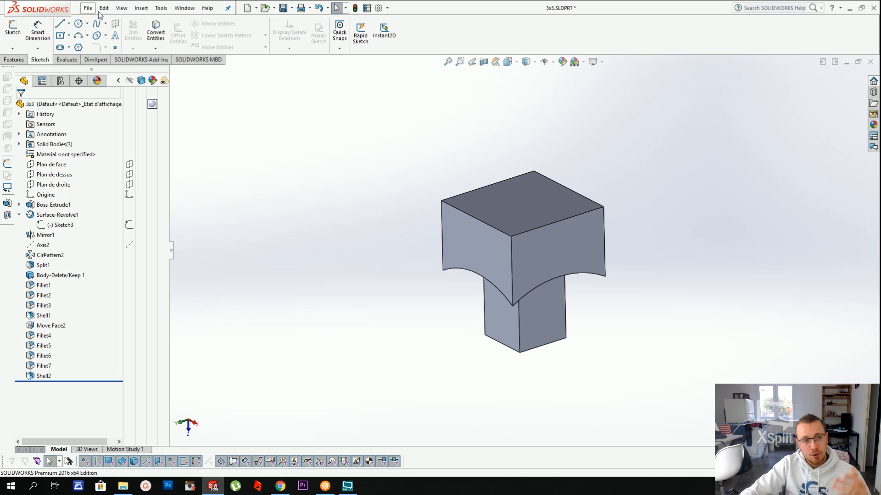
click(141, 8)
mouse_move(156, 35)
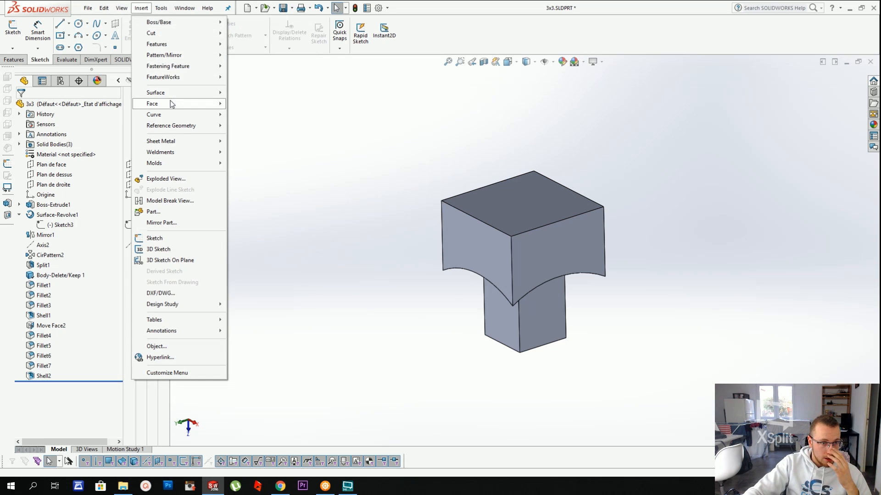
mouse_move(156, 103)
click(250, 126)
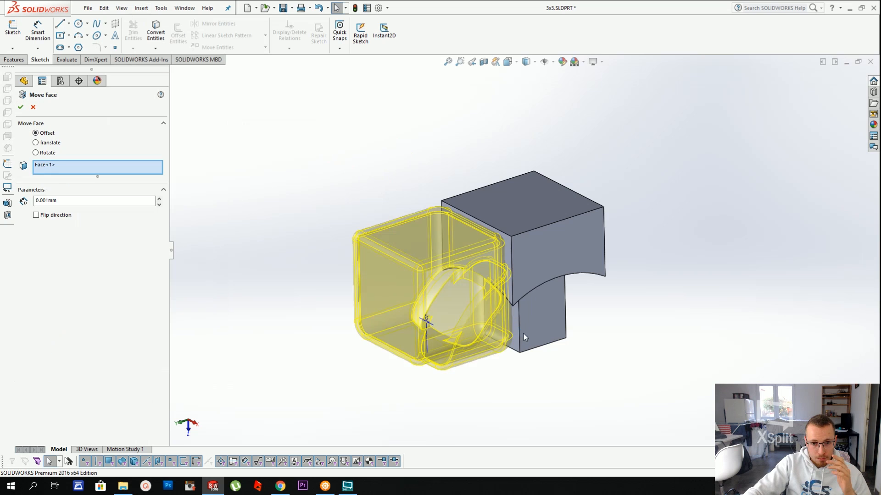
middle_drag(524, 337, 487, 276)
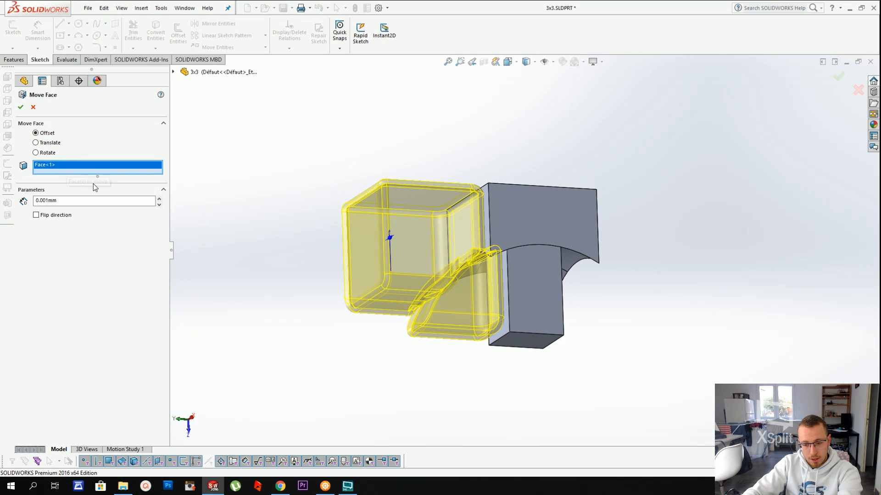
key(Delete)
click(532, 338)
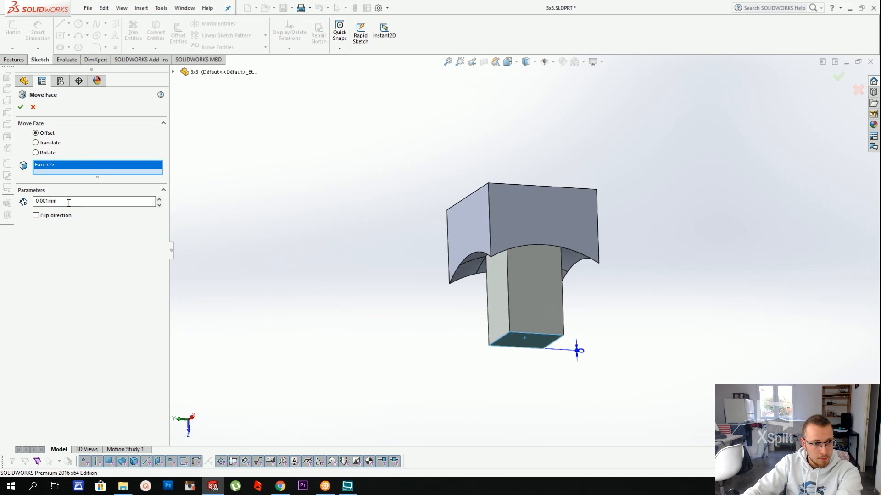
Shorten the centre piece's foot by offsetting its end face 10 mm in the flipped direction
key(Return)
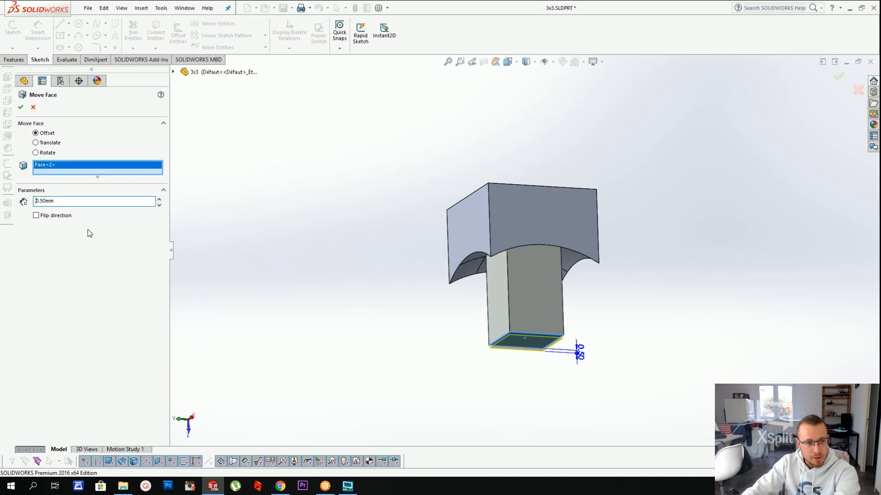
click(60, 217)
key(Return)
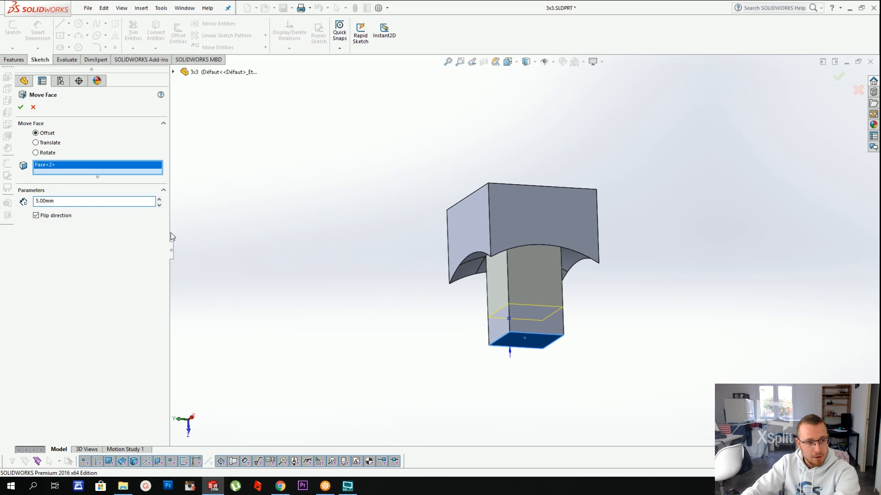
key(Return)
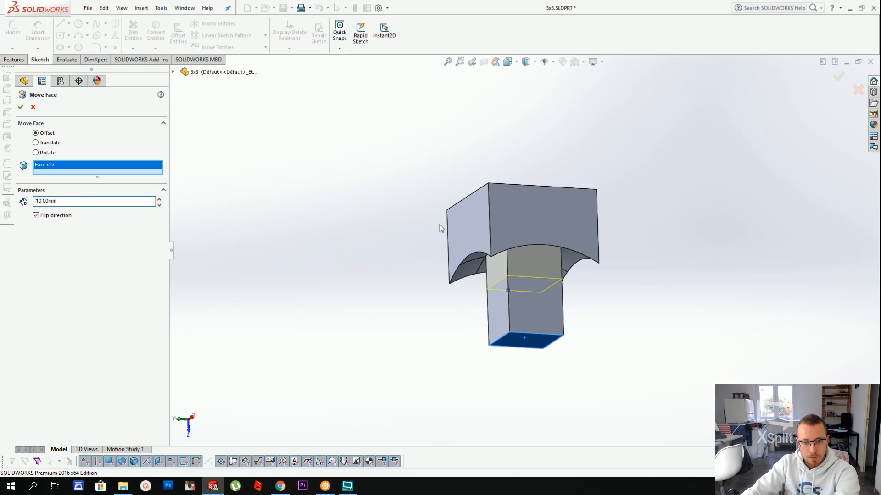
middle_drag(533, 270, 529, 294)
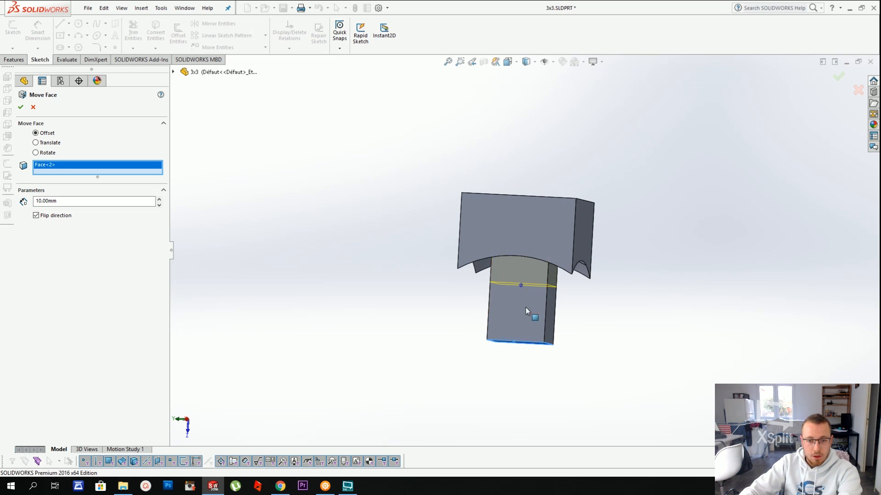
middle_drag(525, 311, 524, 304)
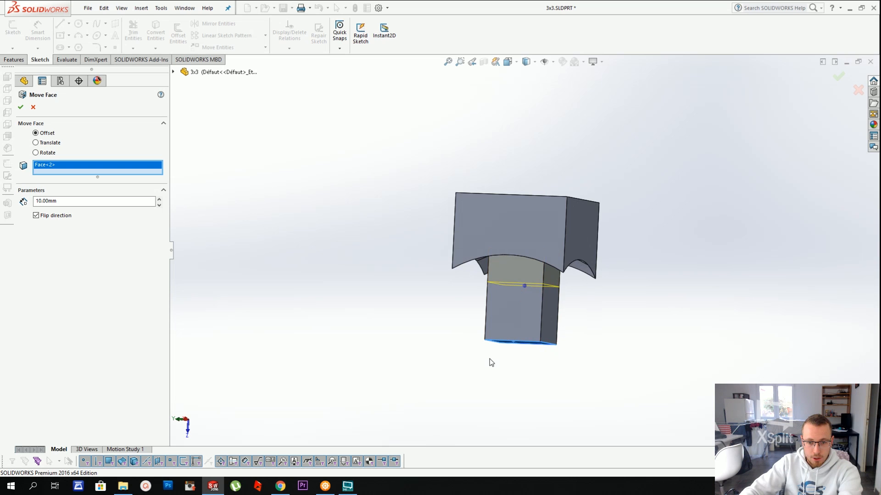
middle_drag(546, 347, 530, 347)
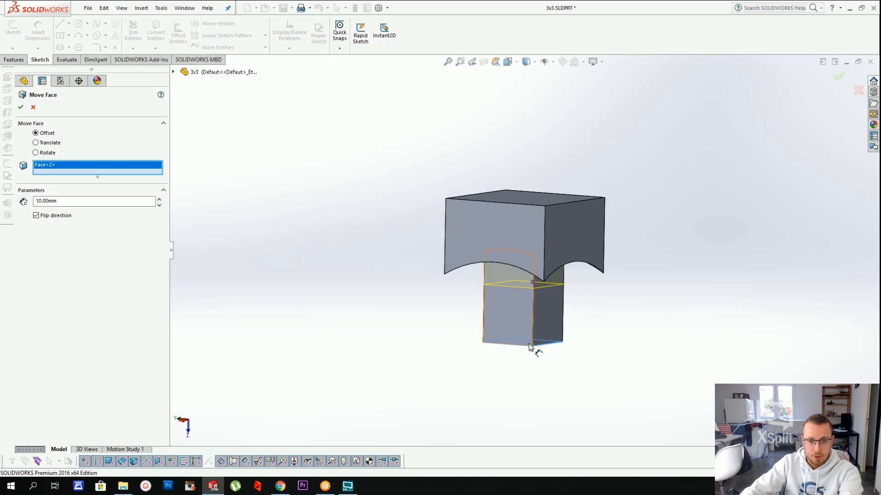
middle_drag(537, 284, 530, 293)
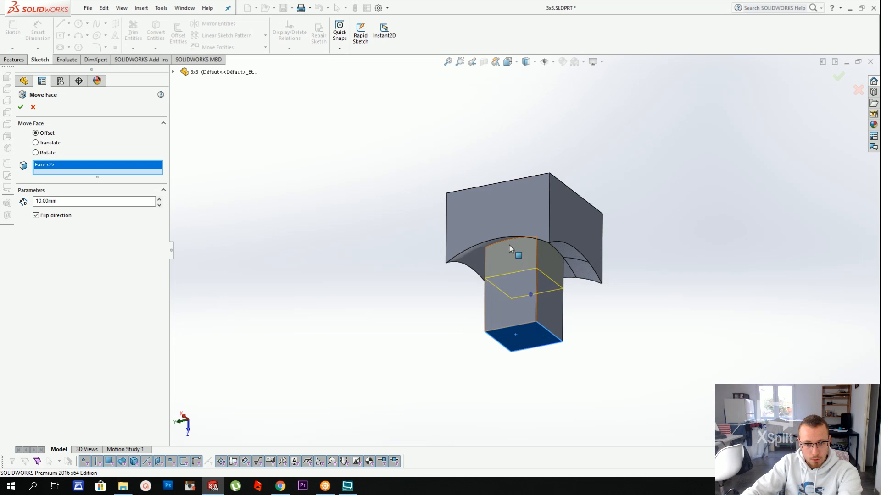
key(Return)
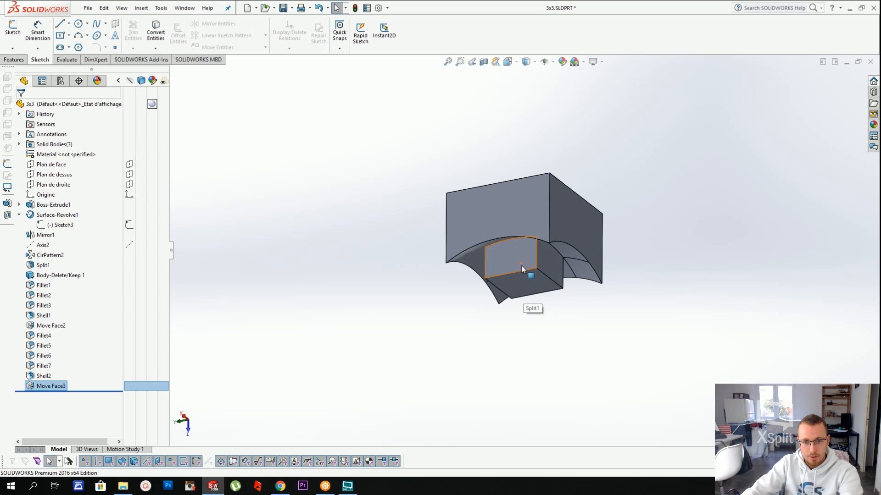
Start a fillet with a 3 mm radius on the four vertical corner edges of the centre piece's block, without the preselected top face
click(522, 272)
middle_drag(522, 271, 548, 373)
scroll(534, 211, down, 3)
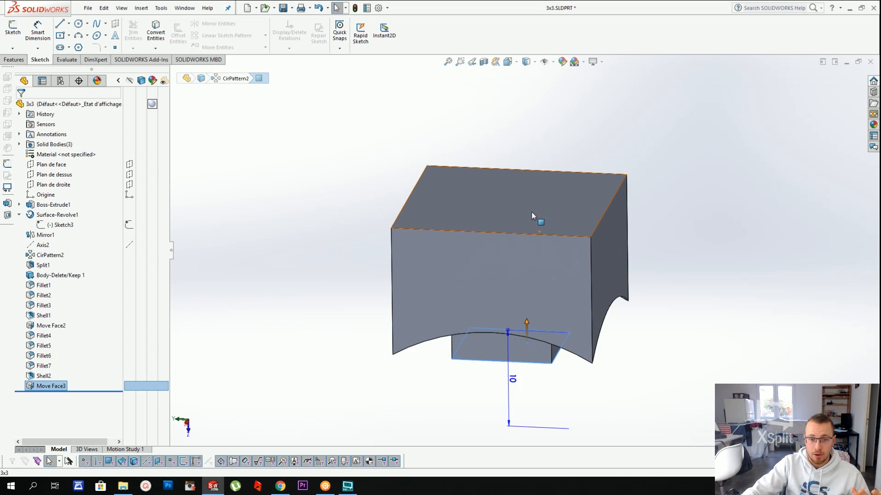
click(483, 202)
click(141, 8)
mouse_move(183, 44)
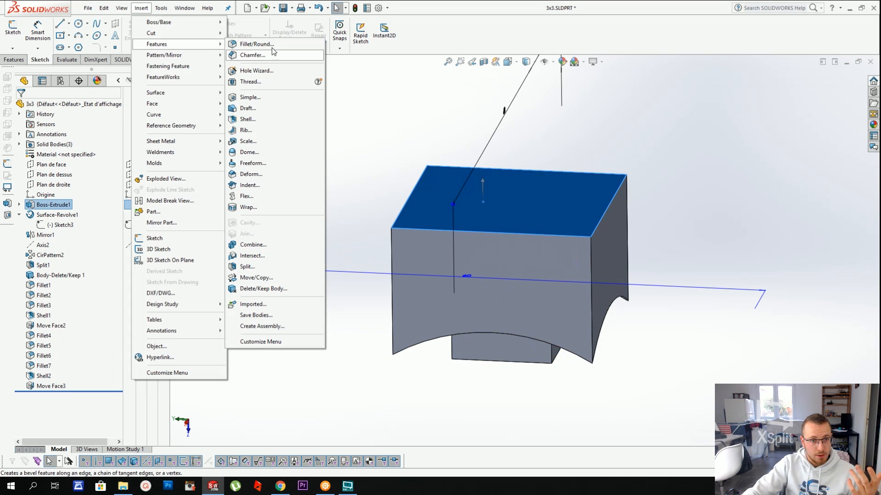
click(255, 44)
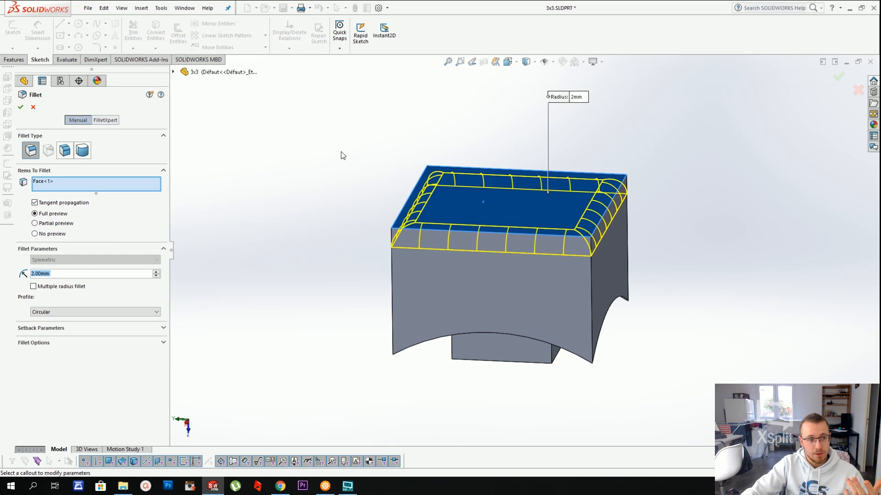
click(493, 192)
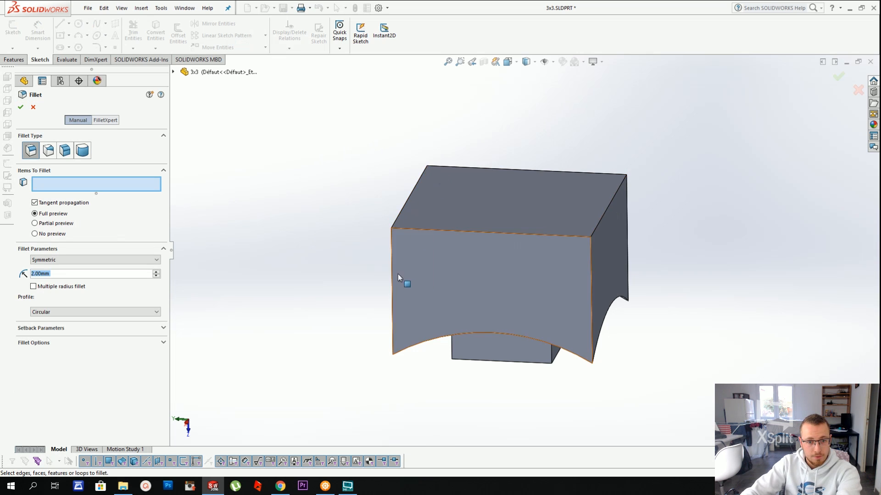
click(392, 262)
text(3)
key(Return)
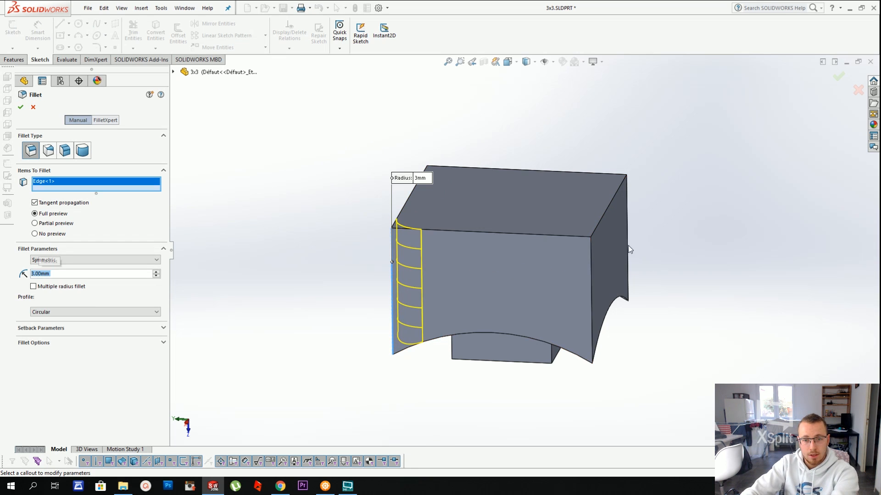
click(592, 250)
click(625, 210)
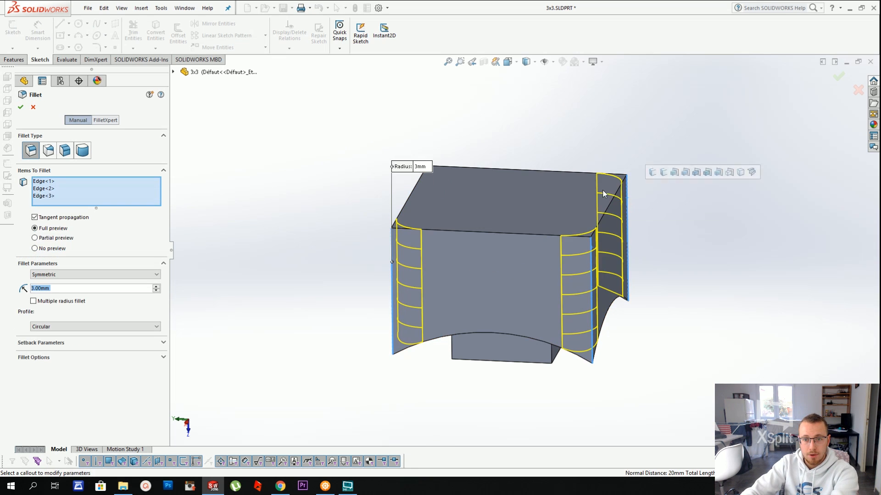
click(427, 179)
Add the foot's four vertical edges to the 3 mm fillet and apply it
click(451, 345)
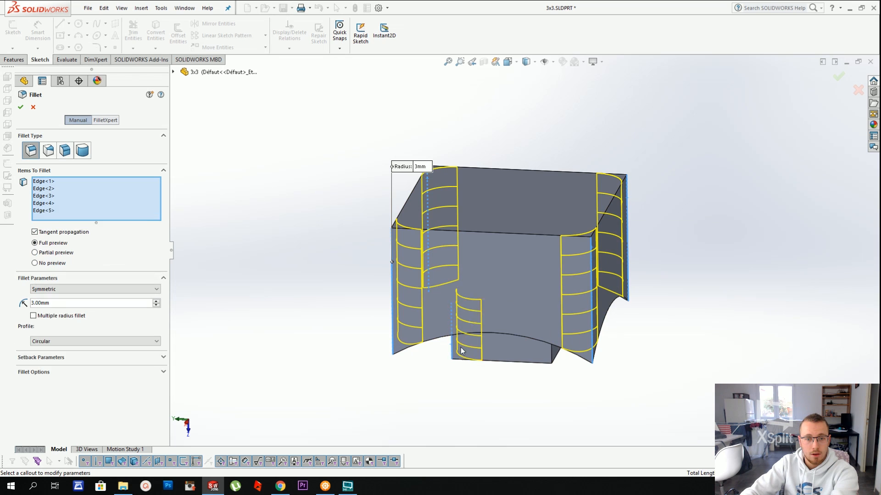
middle_drag(460, 348, 528, 306)
click(541, 323)
click(577, 326)
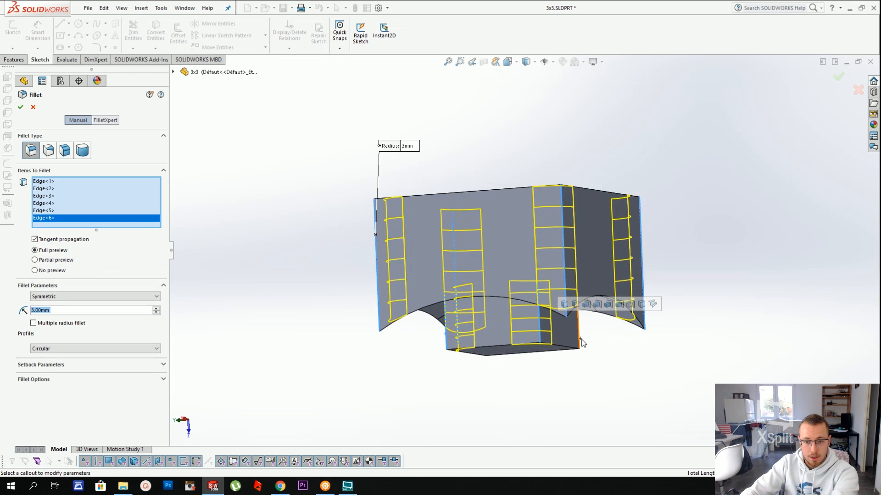
click(487, 357)
key(Return)
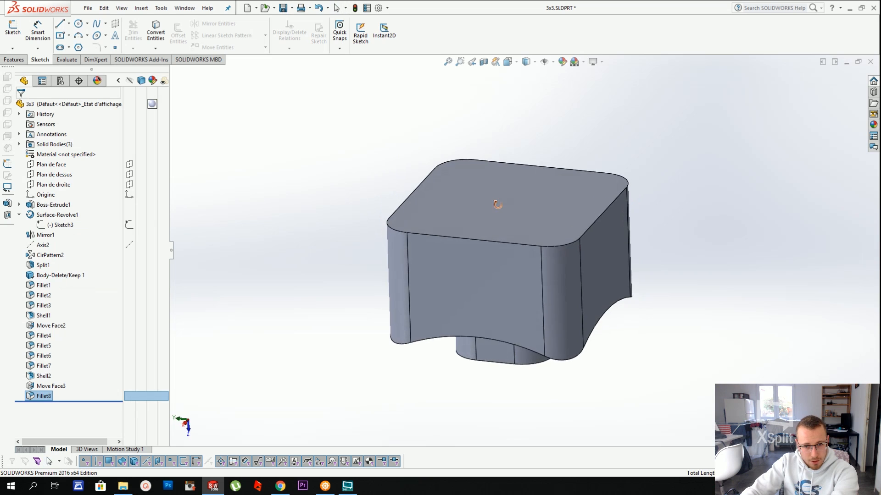
Fillet the perimeter of the centre piece's outer square face with a 1.5 mm radius
middle_drag(497, 205, 510, 182)
key(Return)
text(1)
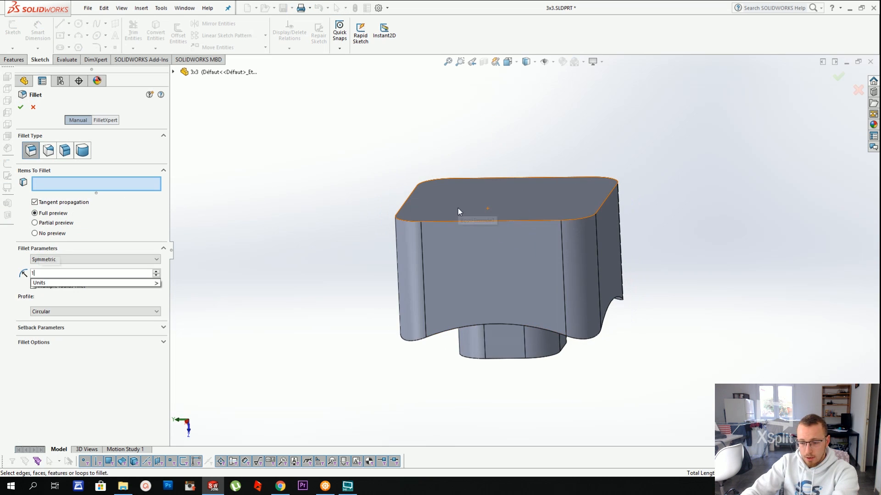
text(.5)
click(458, 207)
middle_drag(459, 207, 419, 70)
key(Return)
Fillet the block's curved underside rim and the foot's end-face perimeter with a 1 mm radius
middle_drag(415, 271, 428, 216)
key(Return)
click(438, 228)
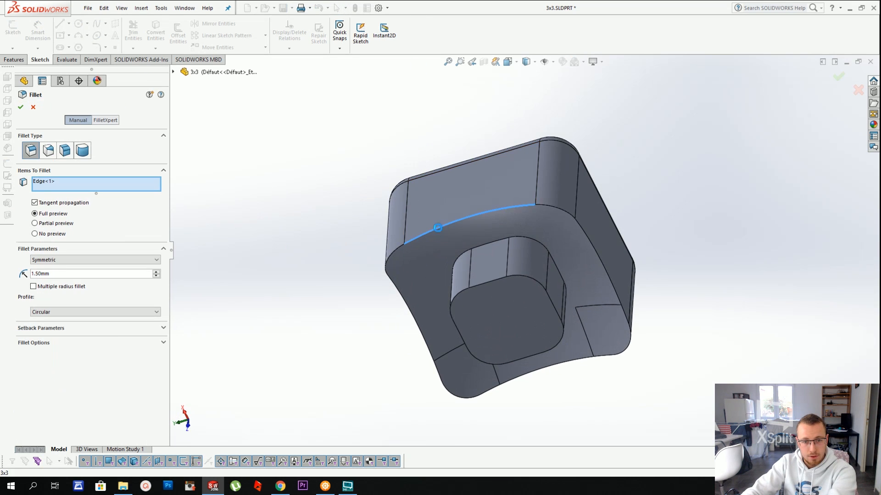
text(1)
key(Return)
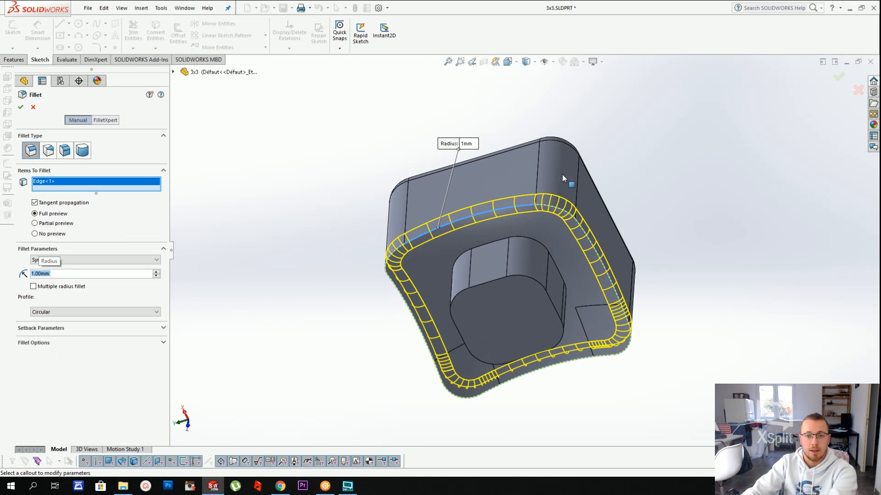
click(528, 281)
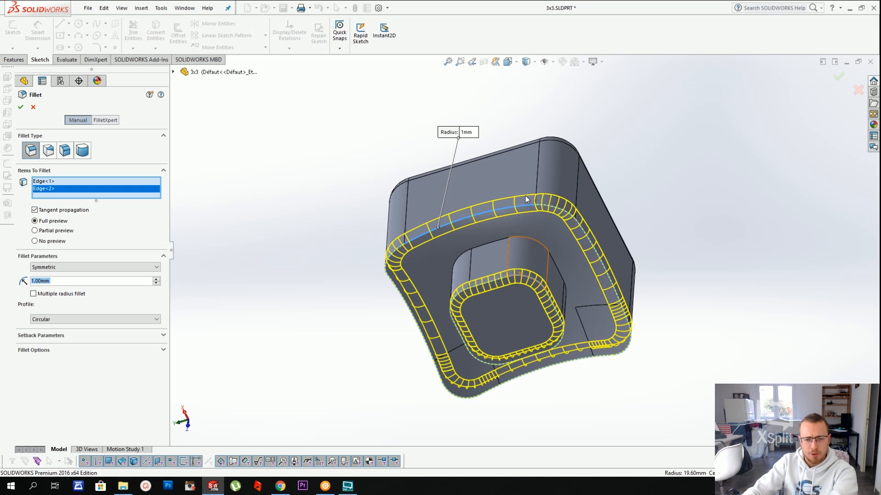
key(Return)
Show all solid bodies and examine how the three rounded pieces fit together
middle_drag(541, 222, 491, 123)
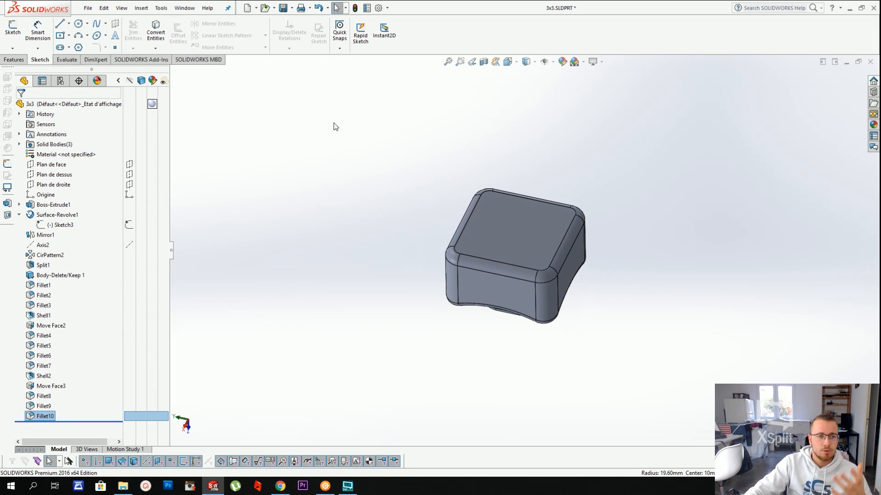
right_click(51, 145)
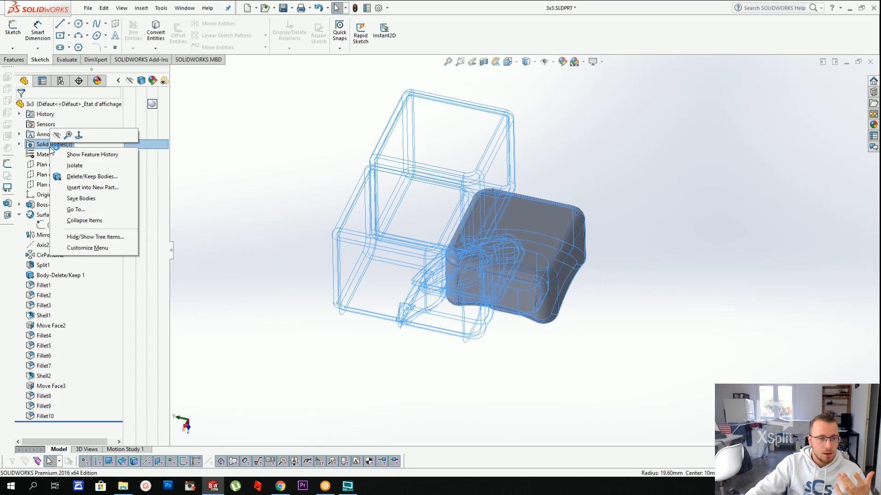
click(56, 145)
right_click(58, 146)
click(62, 134)
click(381, 144)
middle_drag(332, 154, 314, 227)
click(317, 190)
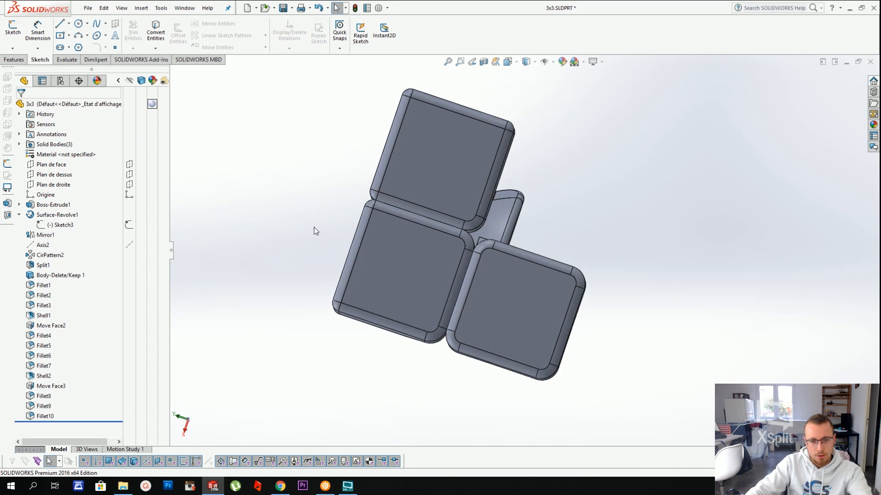
middle_drag(653, 274, 651, 133)
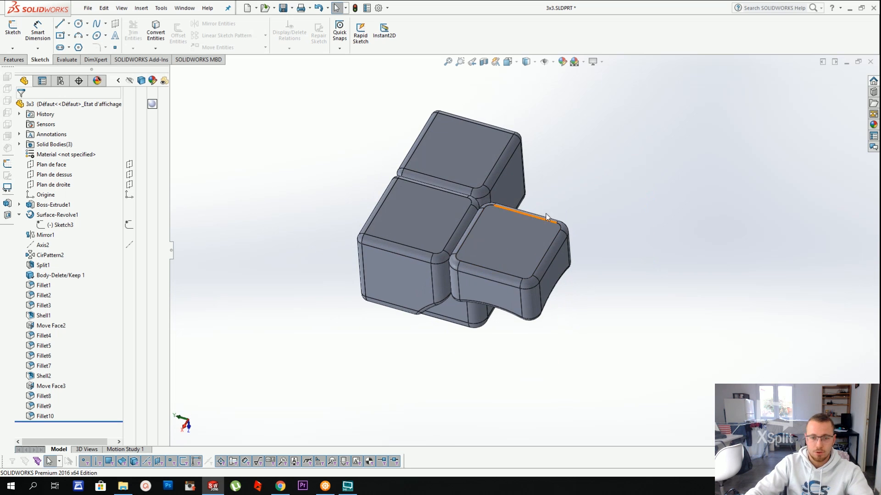
middle_drag(541, 237, 511, 174)
Hide the corner and edge pieces, leaving only the centre piece shown
right_click(518, 217)
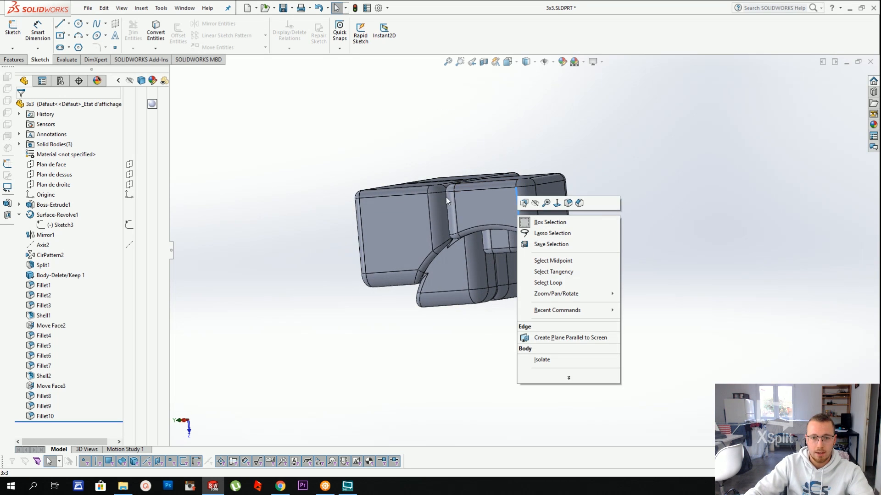
middle_drag(445, 197, 432, 224)
click(431, 220)
ctrl+click(458, 169)
right_click(457, 166)
click(473, 157)
scroll(500, 211, down, 5)
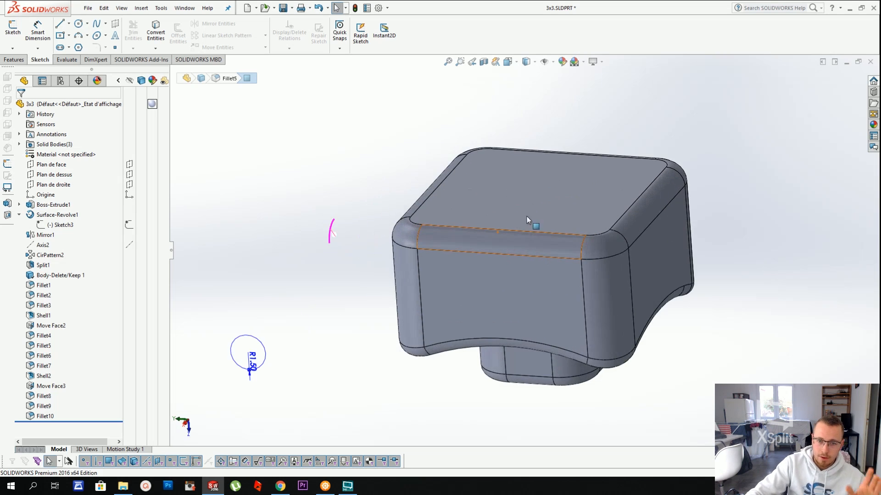
middle_drag(547, 274, 575, 297)
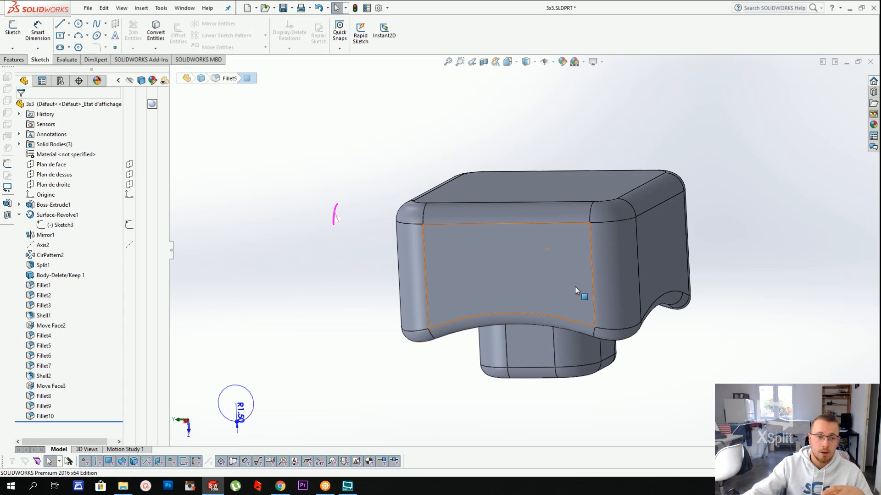
scroll(574, 286, up, 5)
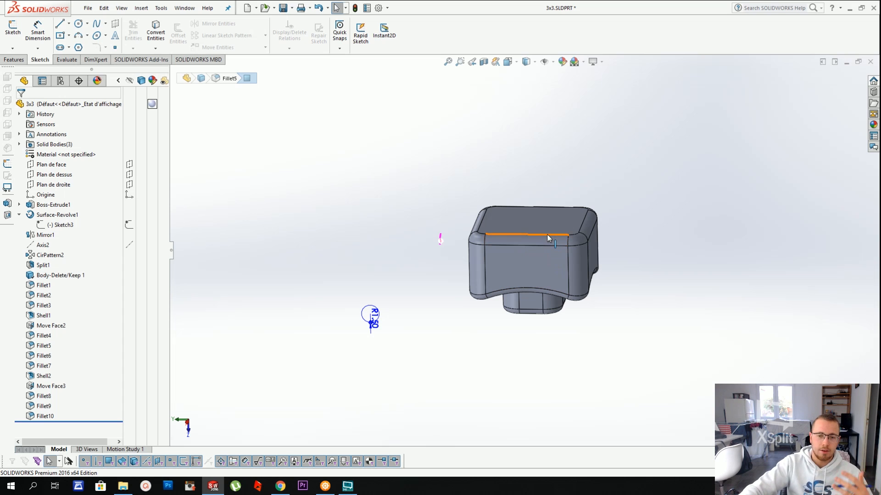
click(454, 210)
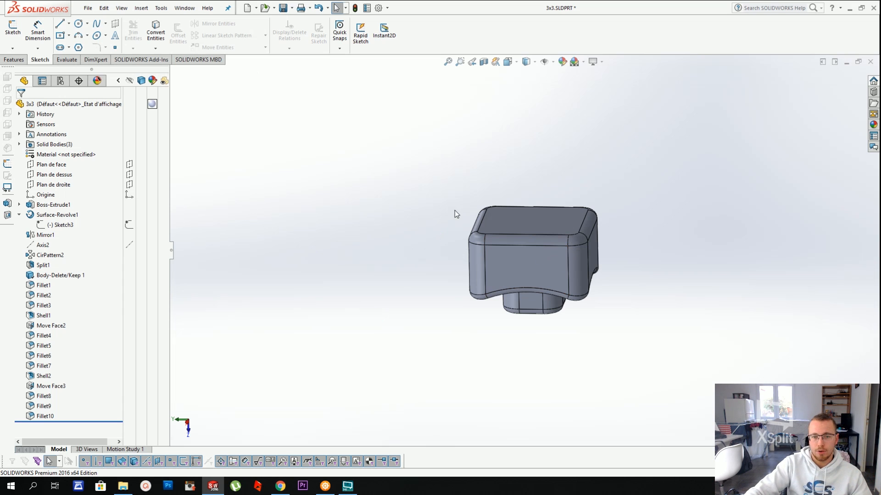
On Plan de dessus, sketch a vertical construction line from the midpoint of the centre piece's upper fillet edge to the origin
scroll(546, 251, down, 3)
right_click(69, 176)
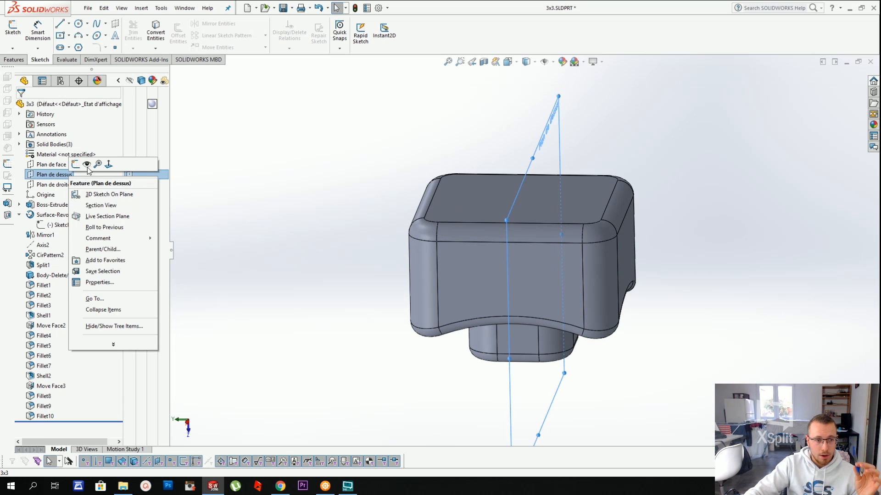
click(108, 168)
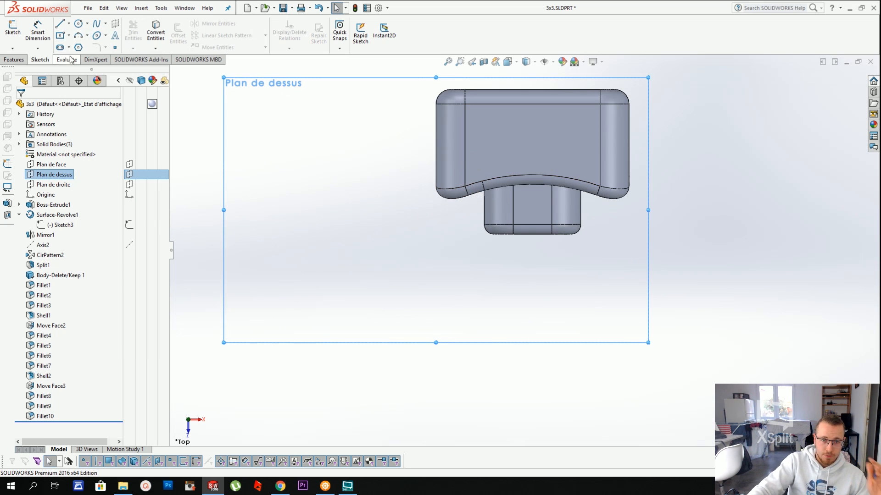
click(13, 27)
click(60, 24)
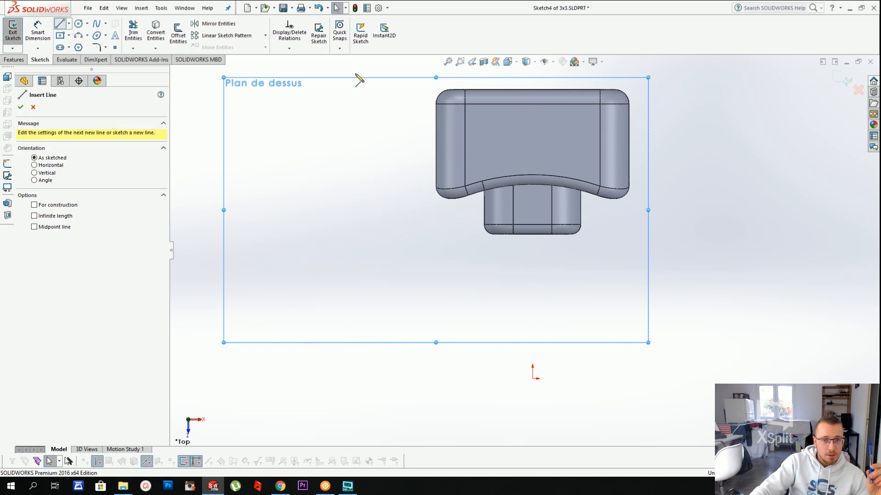
click(532, 104)
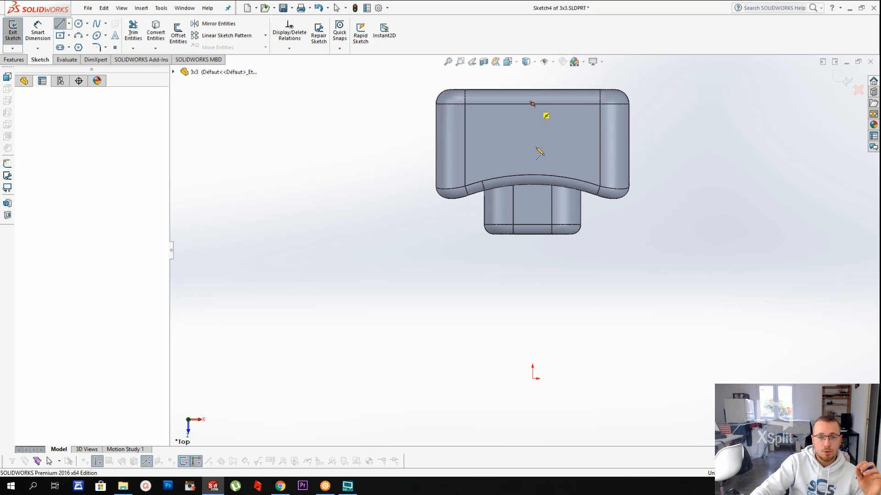
click(532, 379)
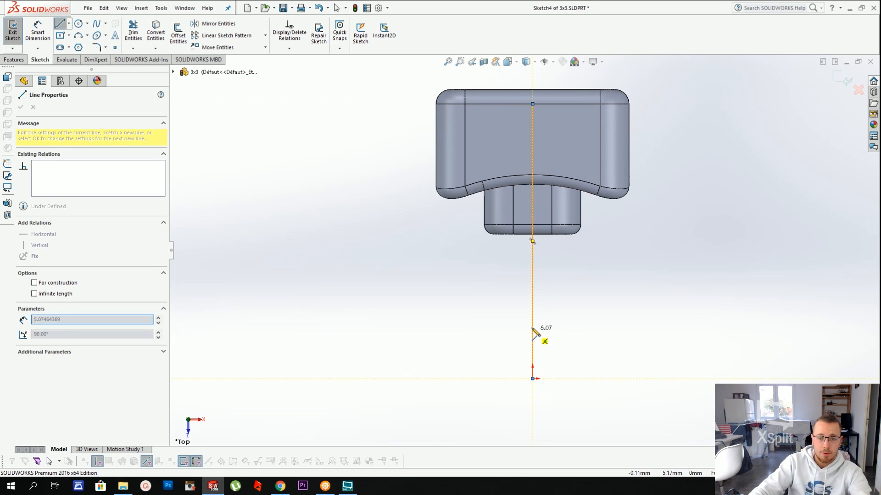
key(Escape)
click(531, 309)
click(34, 252)
click(192, 219)
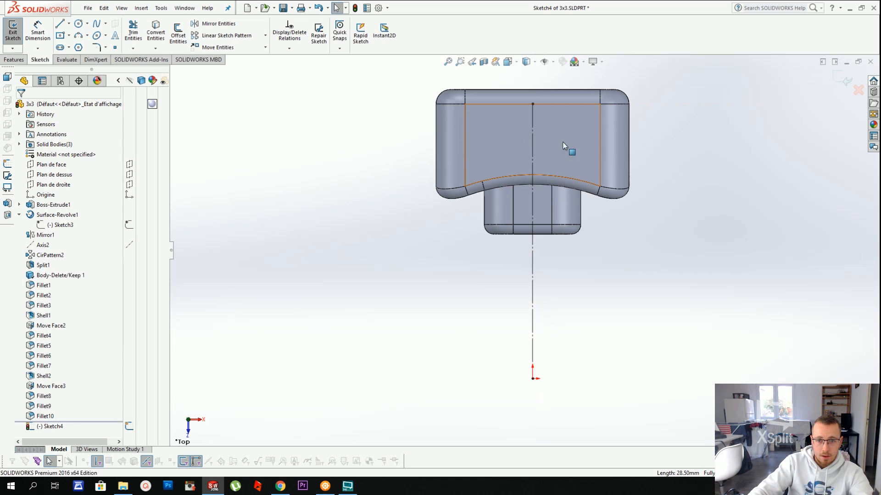
Sketch a horizontal line about 24 mm long from the upper end of the centreline, extending past the side of the piece
mouse_move(537, 132)
middle_down()
mouse_move(523, 328)
mouse_move(513, 226)
mouse_move(532, 134)
middle_up()
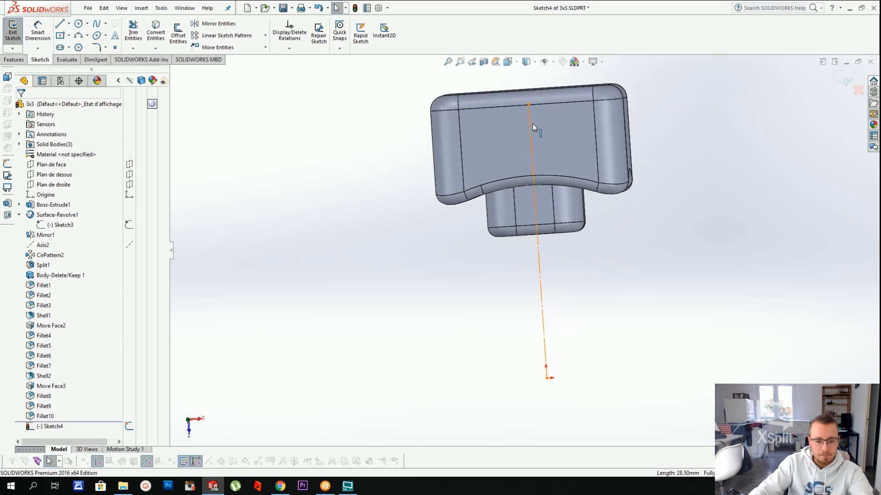
key(ctrl+8)
key(l)
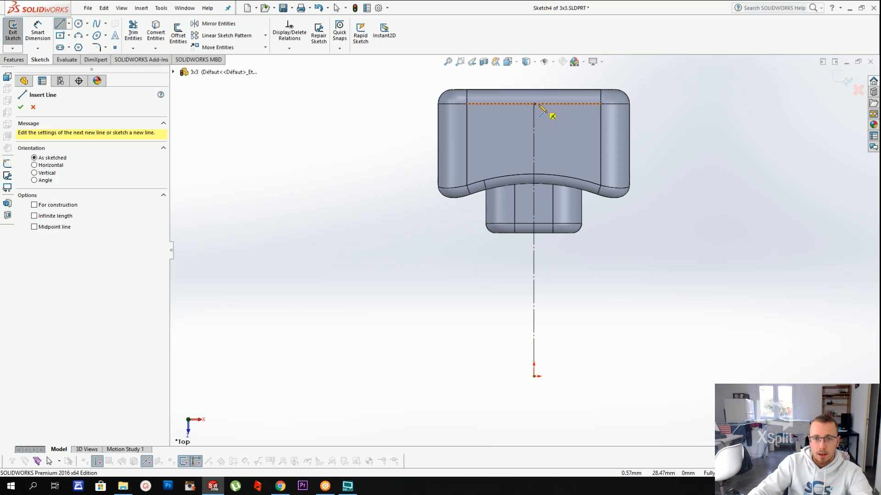
click(534, 104)
click(303, 104)
key(Escape)
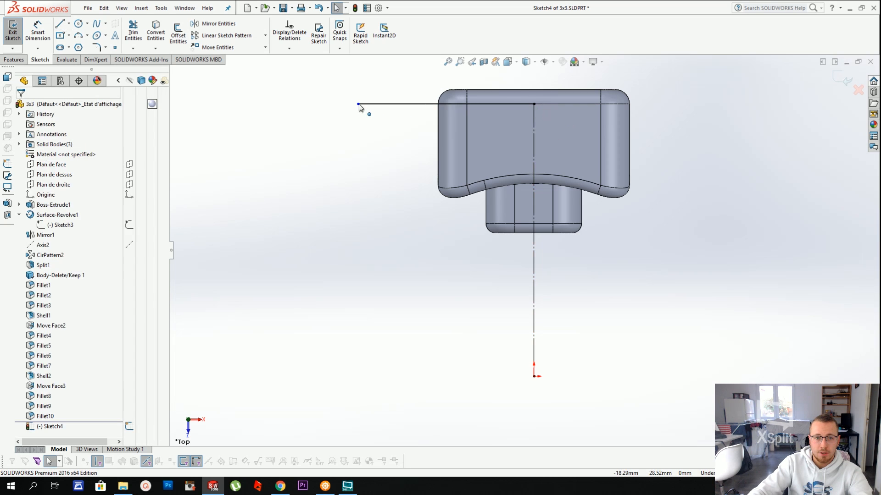
click(302, 104)
middle_drag(304, 106, 347, 147)
click(347, 146)
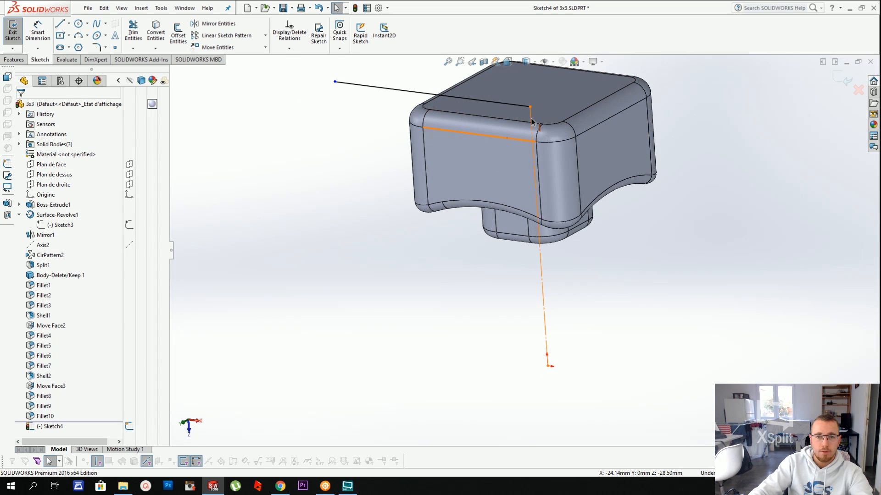
Revolve the horizontal line 360 degrees about the centreline as a surface
click(531, 115)
click(142, 7)
mouse_move(160, 91)
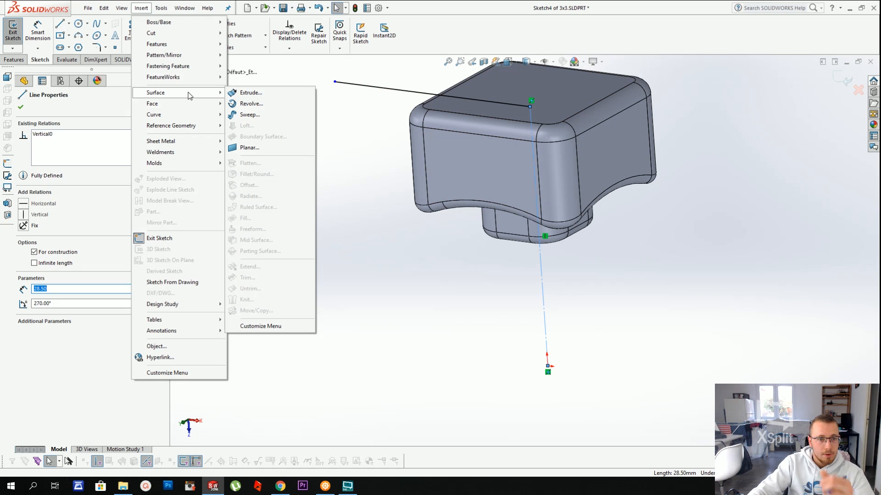
click(275, 103)
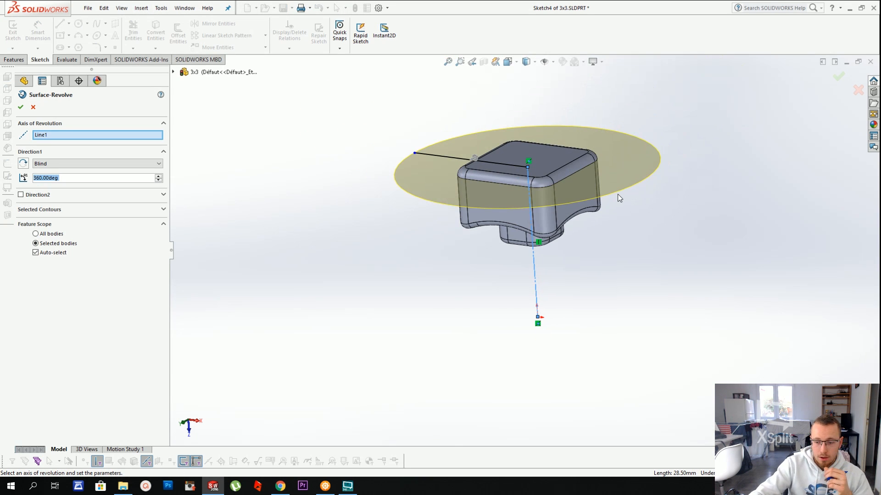
key(Return)
middle_drag(618, 194, 583, 304)
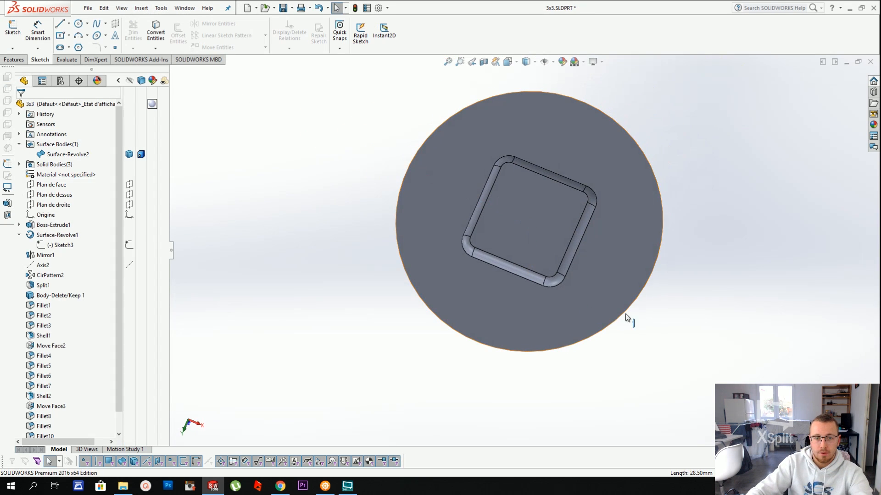
Open the revolved surface's sketch facing its plane, check the midpoint at the centreline's upper end, and close the sketch
middle_drag(629, 320, 617, 173)
middle_drag(627, 225, 612, 195)
scroll(57, 418, down, 2)
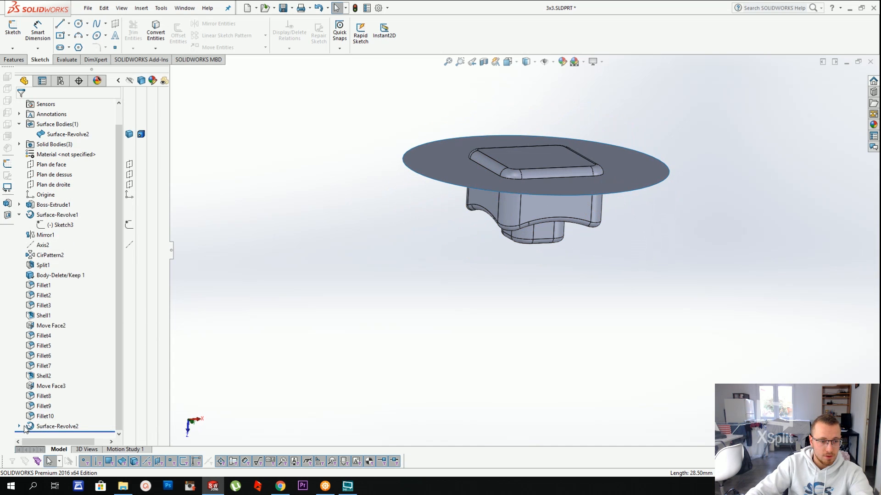
click(19, 427)
right_click(59, 428)
click(89, 325)
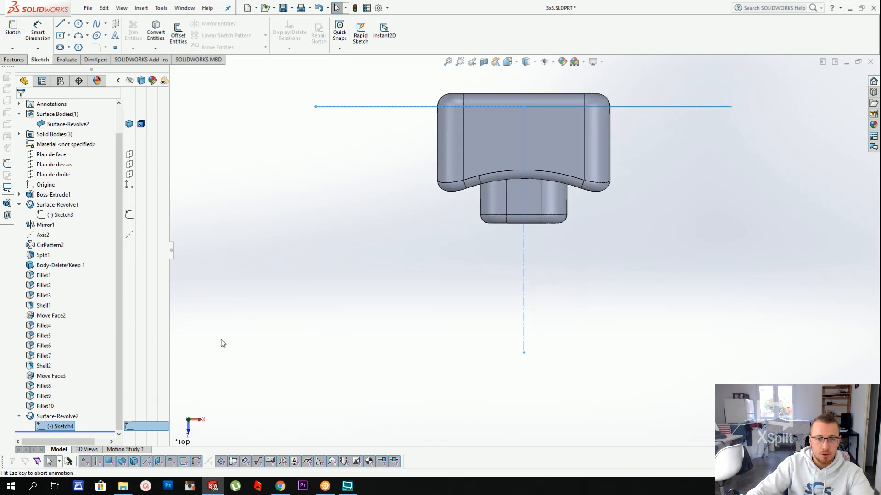
right_click(54, 337)
click(59, 312)
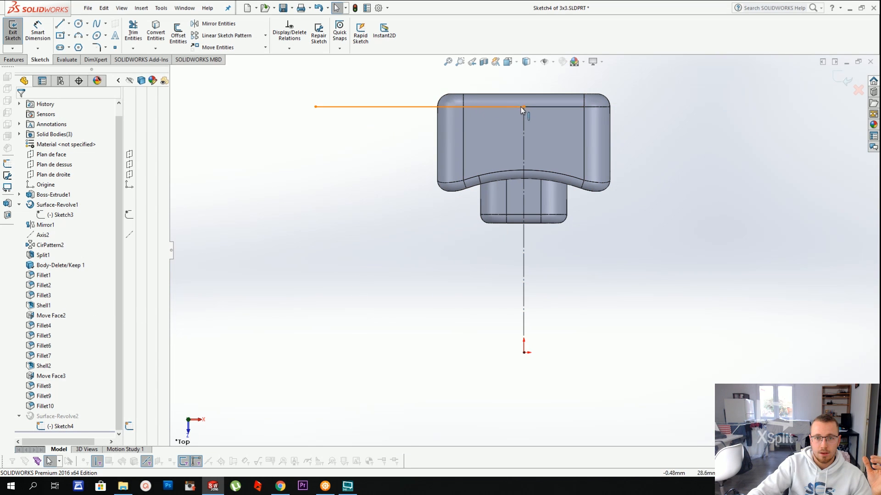
drag(524, 107, 520, 134)
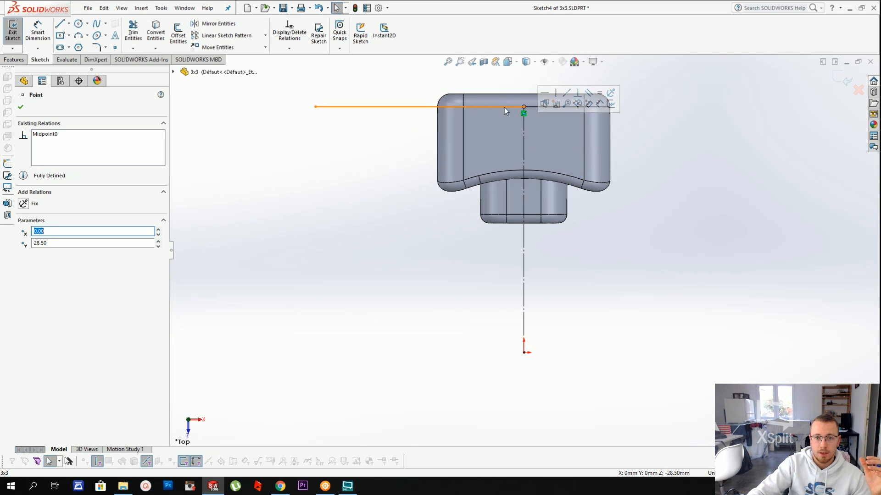
click(845, 81)
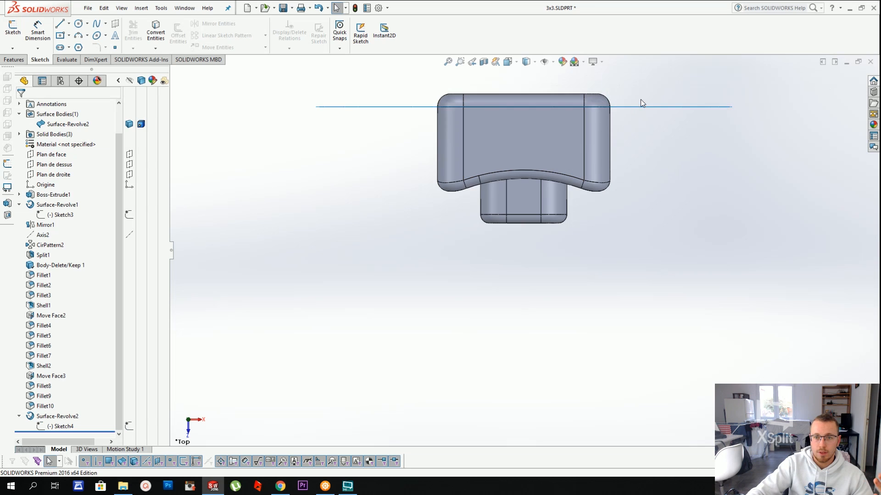
Hide the revolved surface crossing the centre piece
middle_drag(640, 99, 633, 136)
right_click(632, 134)
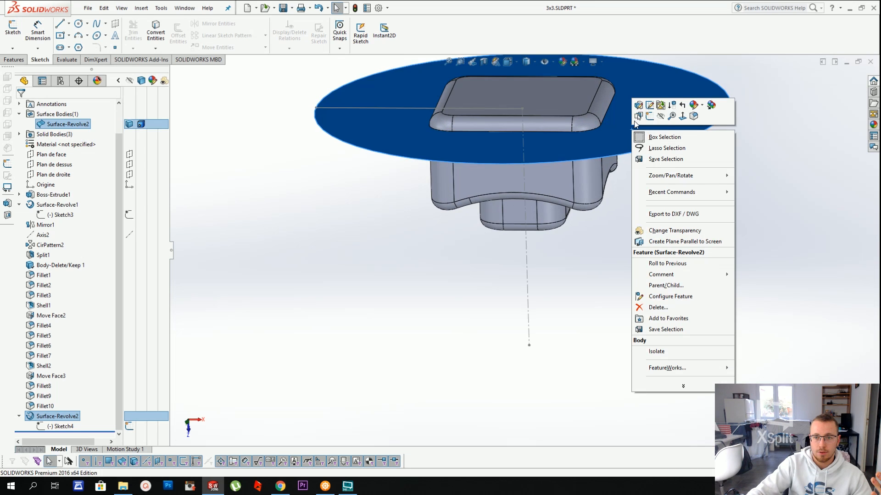
click(658, 116)
click(582, 131)
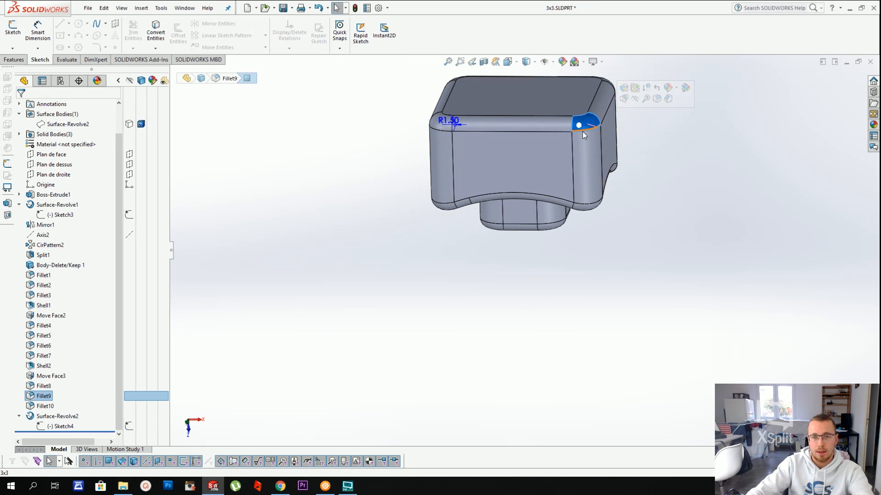
click(563, 132)
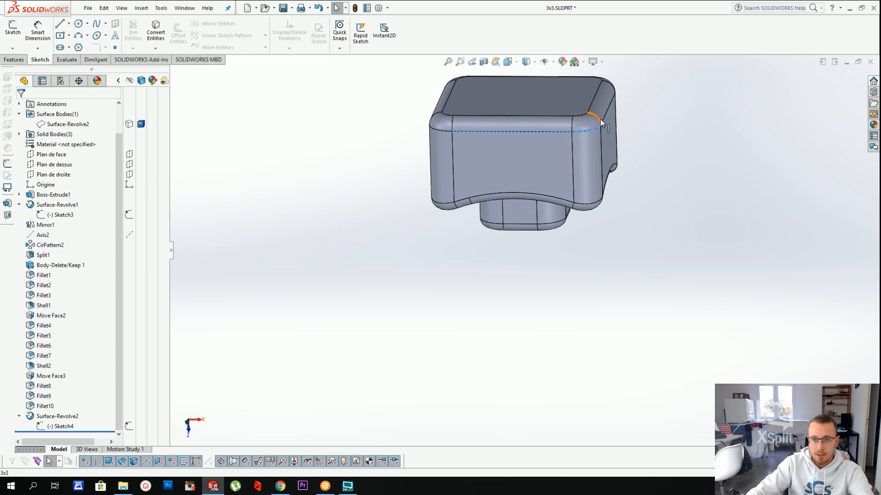
middle_drag(605, 121, 457, 176)
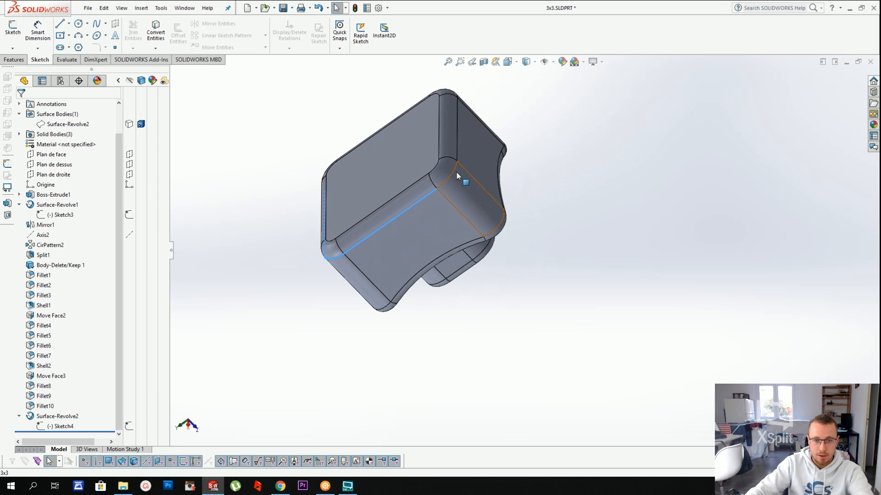
ctrl+click(459, 150)
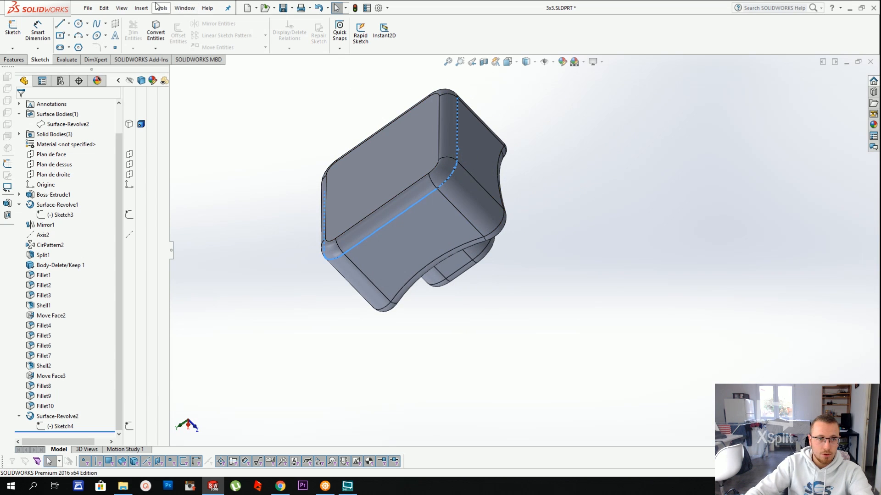
click(141, 7)
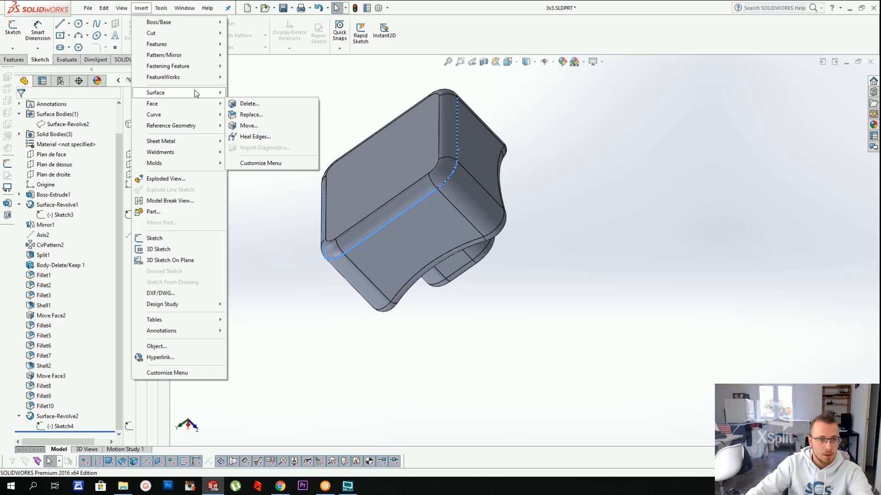
mouse_move(204, 92)
click(264, 147)
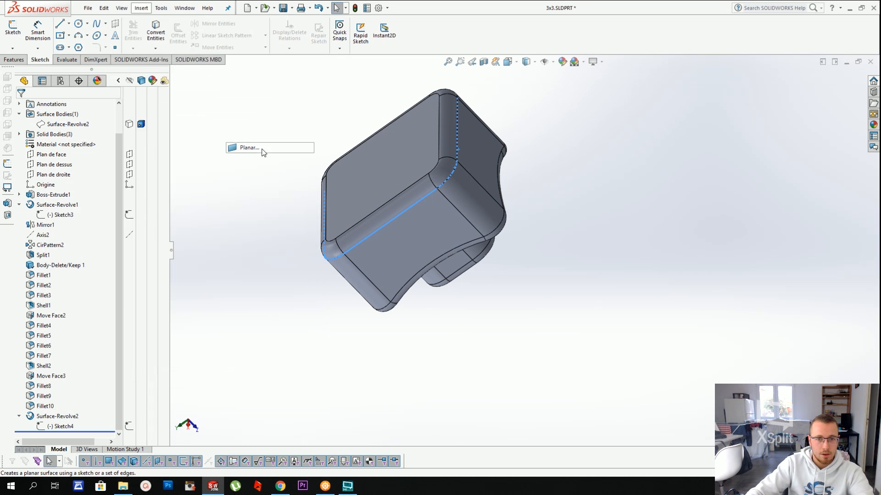
middle_drag(507, 134, 523, 195)
click(516, 193)
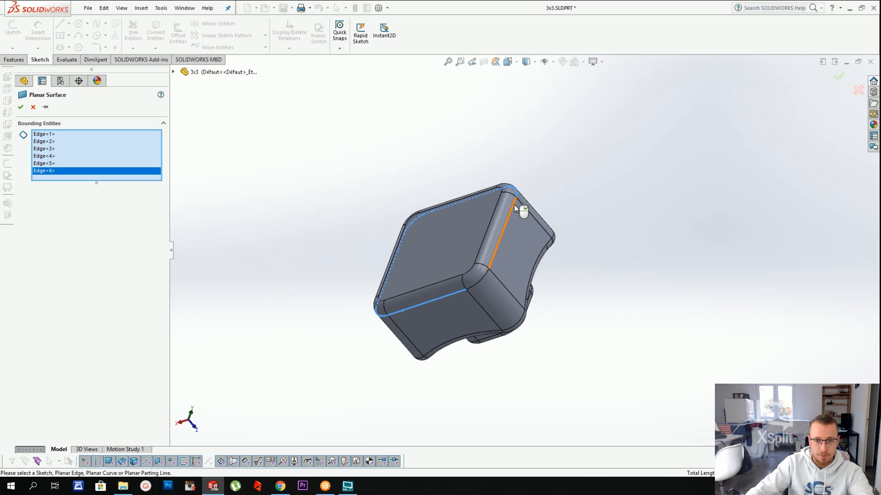
click(512, 205)
mouse_move(488, 274)
middle_down()
mouse_move(447, 179)
mouse_move(468, 183)
mouse_move(461, 164)
mouse_move(419, 205)
mouse_move(613, 165)
mouse_move(222, 287)
middle_up()
key(Escape)
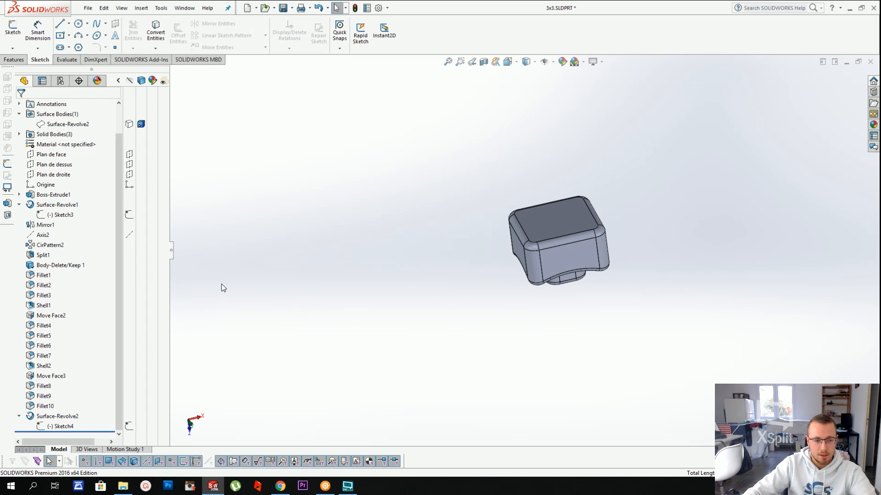
Show the revolved surface across the centre piece again
right_click(52, 426)
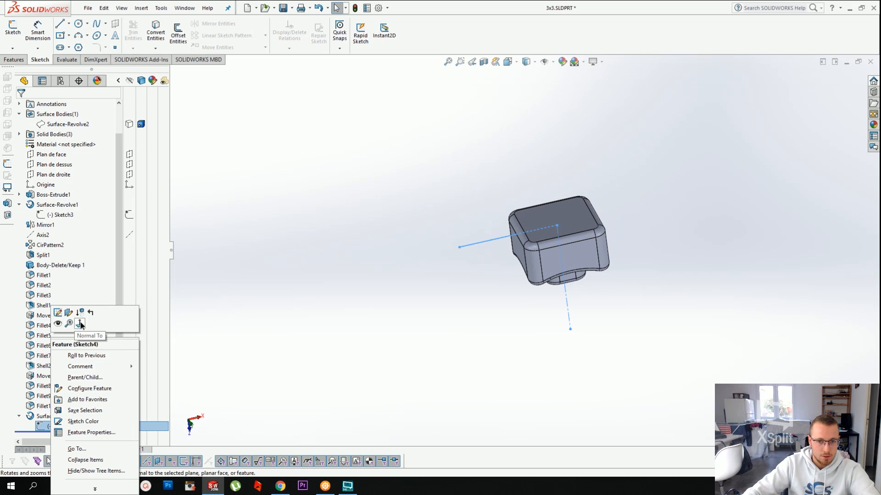
click(80, 326)
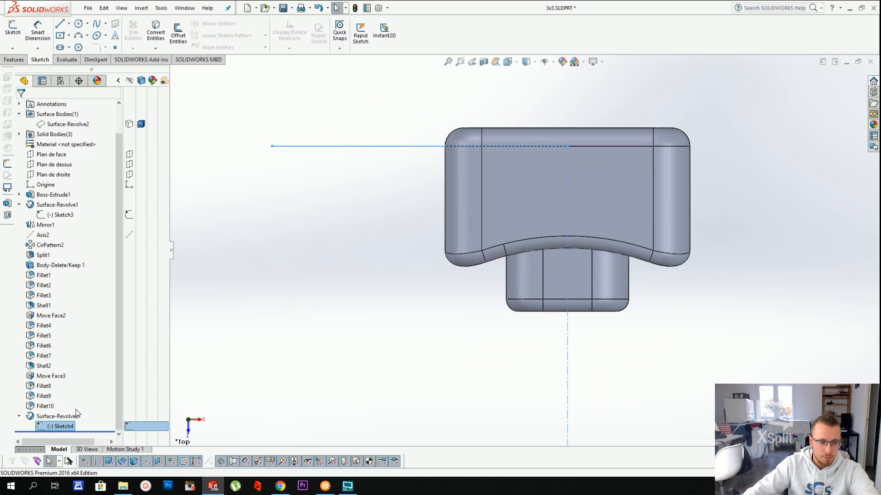
middle_drag(295, 217, 269, 277)
right_click(52, 416)
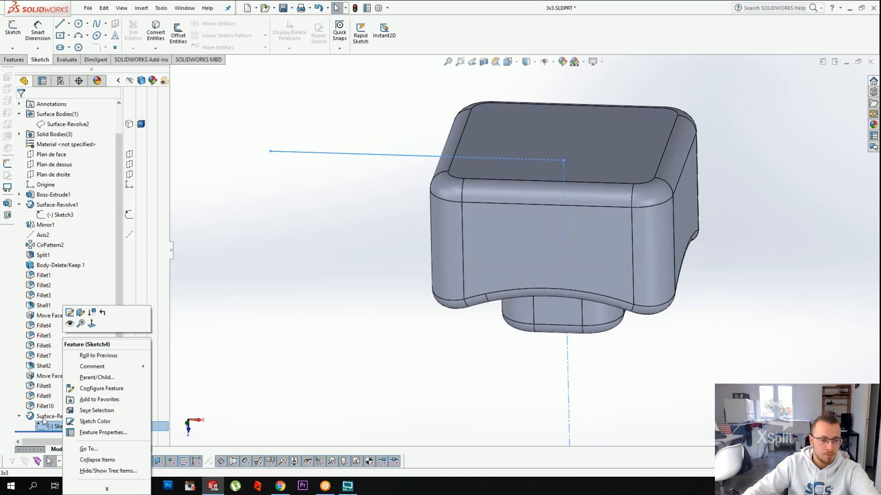
click(49, 290)
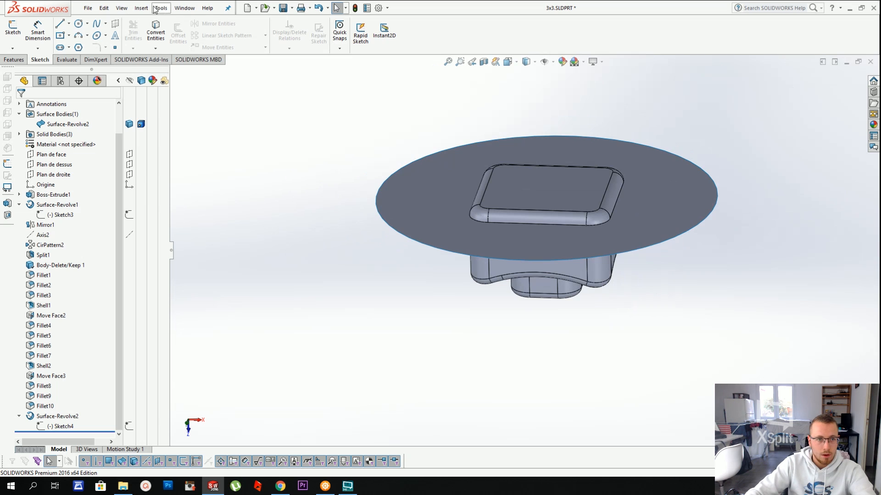
Split the centre piece with the revolved surface as trim tool, keeping both the upper cap and the lower body as resulting bodies
click(142, 8)
mouse_move(174, 44)
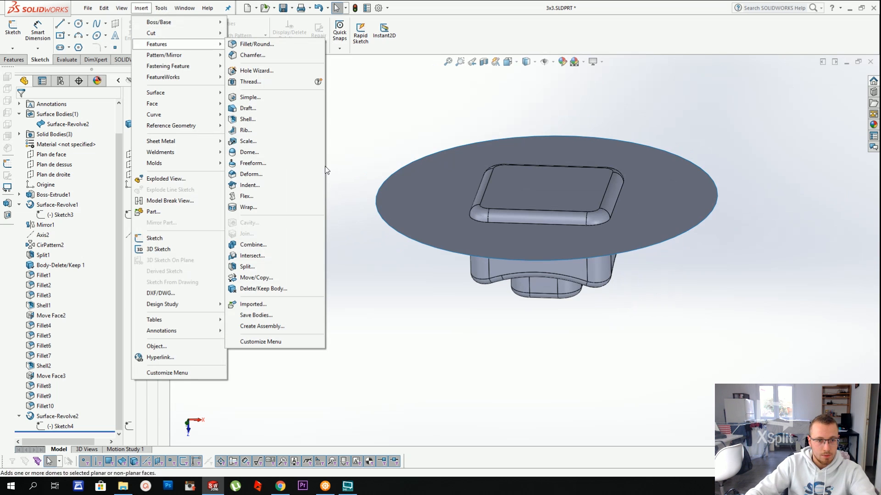
click(248, 267)
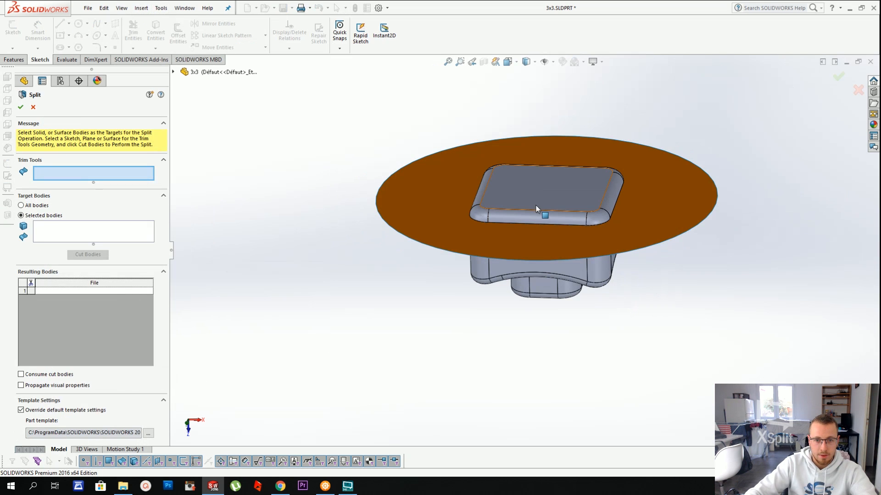
click(92, 232)
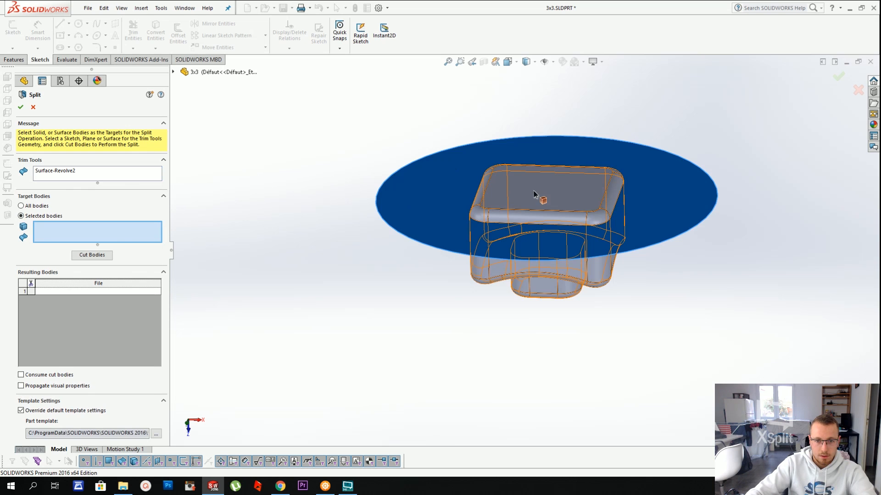
click(497, 197)
click(94, 257)
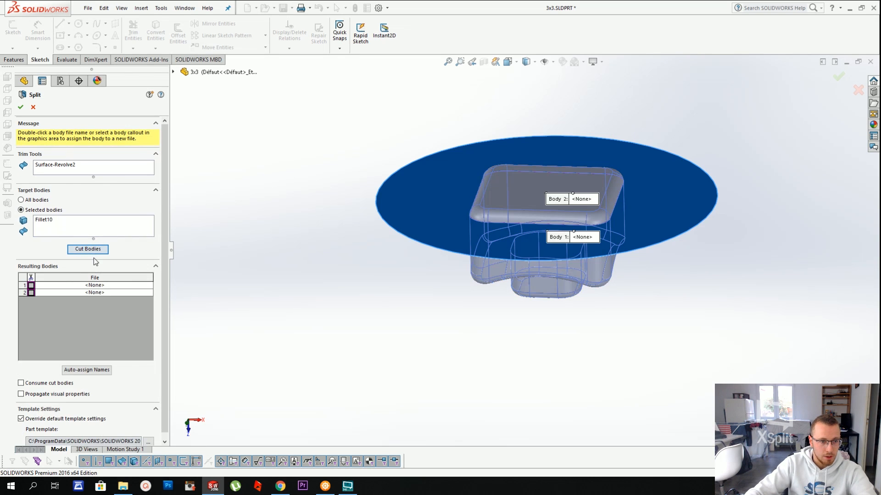
click(31, 292)
click(31, 285)
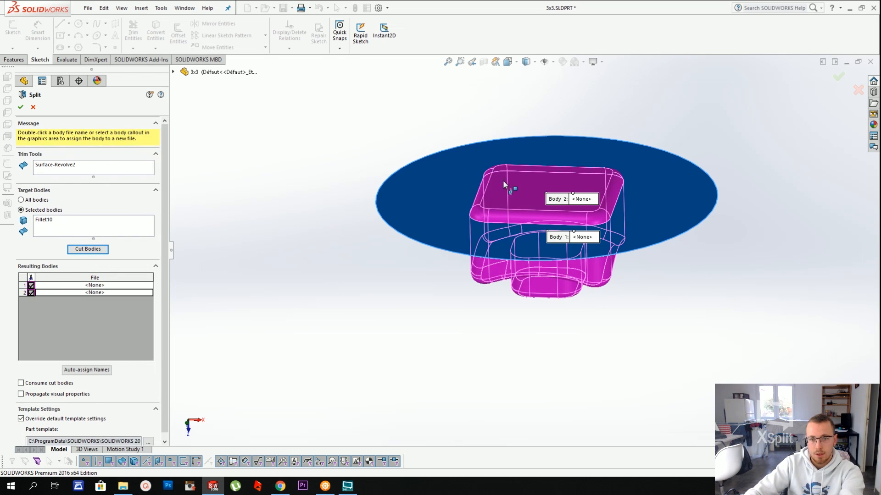
right_click(615, 339)
Hide the revolved surface and isolate the upper cap body of the centre piece
right_click(670, 195)
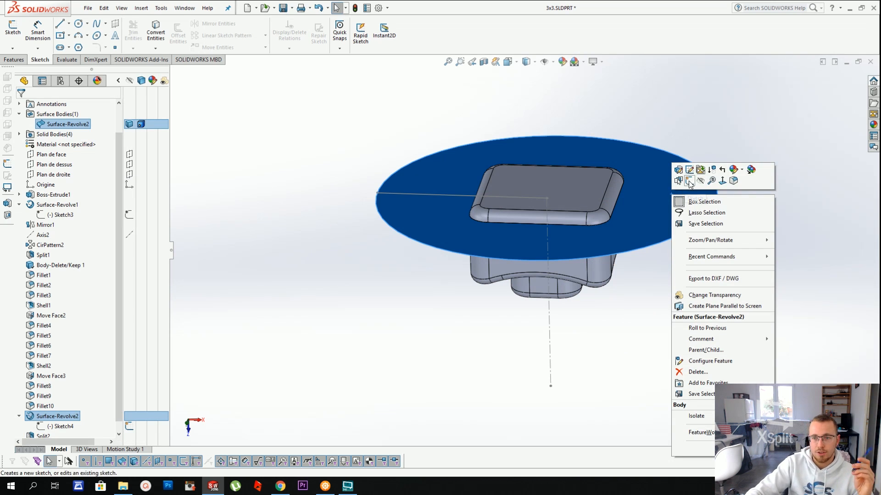
click(703, 184)
right_click(552, 185)
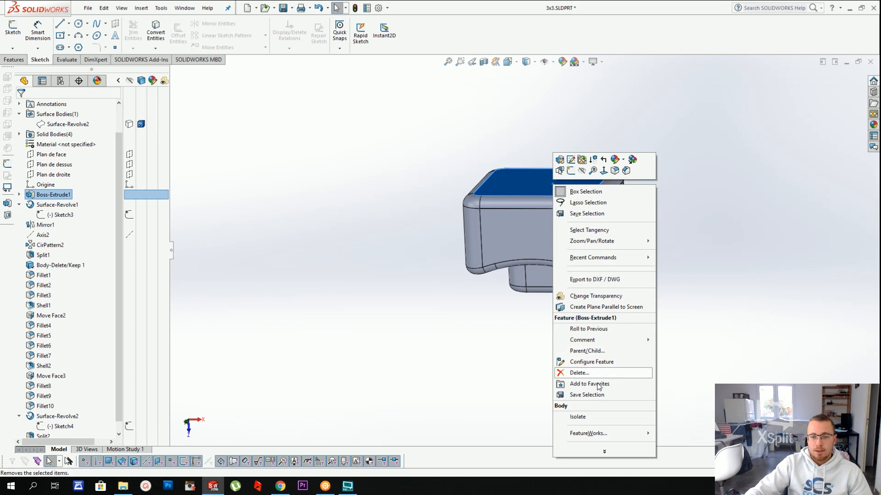
click(589, 417)
On the cap's flat underside, sketch a centre rectangle from the origin, about 14.5 mm wide and 16.2 mm high
middle_drag(567, 211, 527, 238)
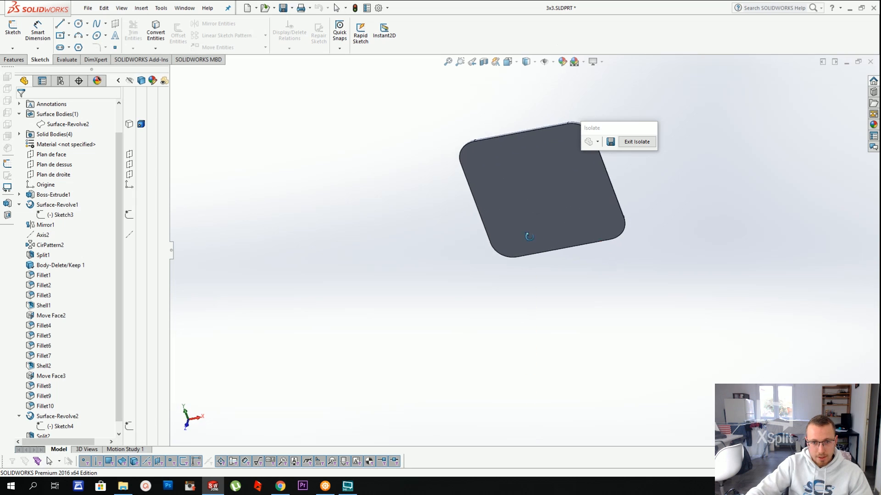
right_click(556, 182)
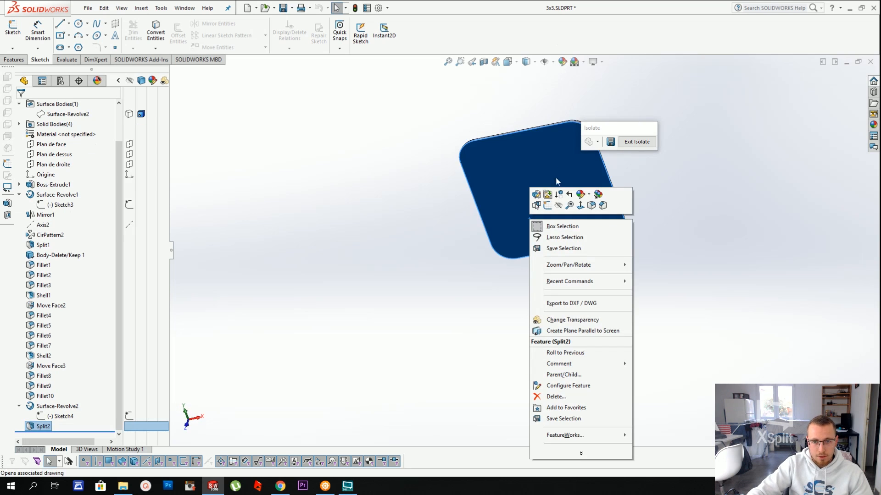
click(581, 206)
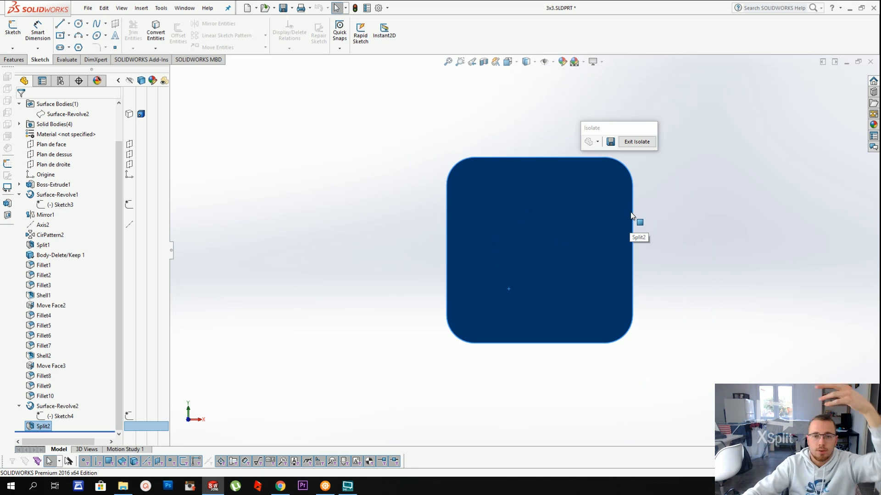
click(6, 33)
click(60, 35)
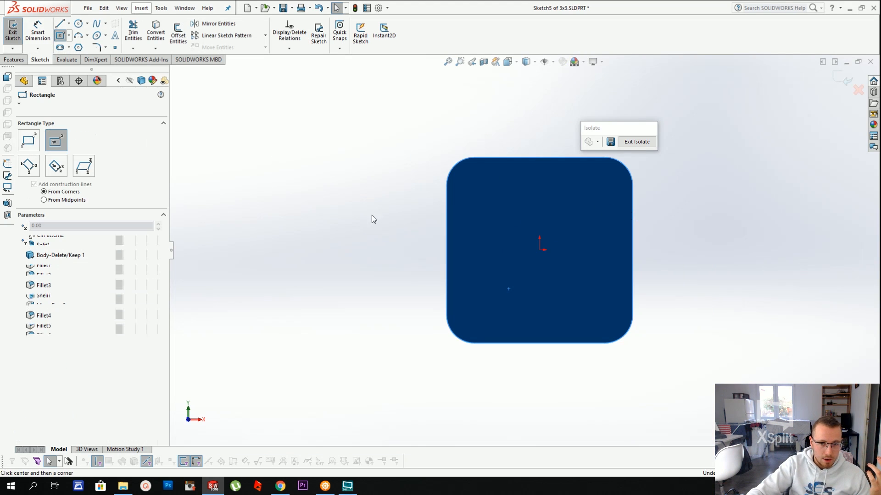
click(540, 250)
click(607, 174)
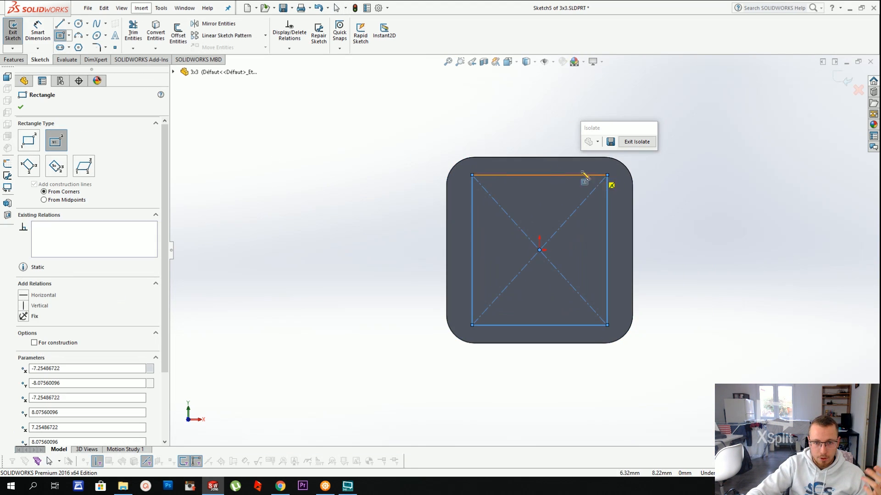
Dimension the rectangle's upper side as 15 mm
click(43, 37)
click(491, 175)
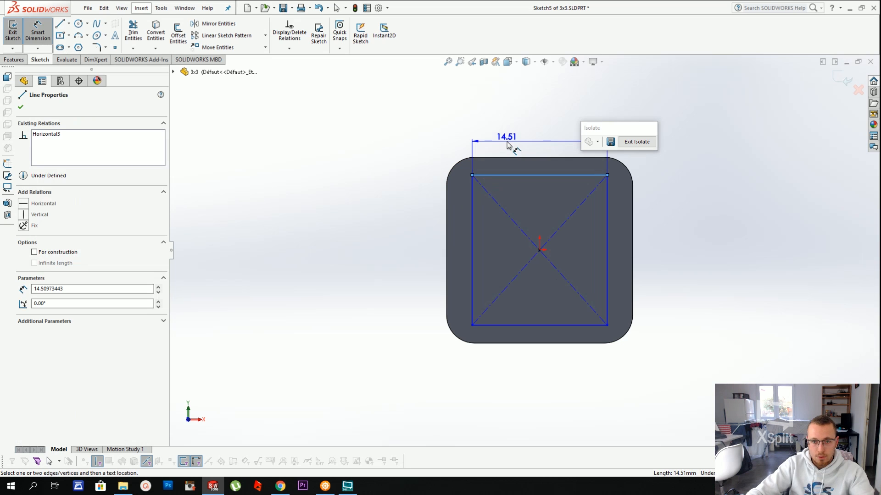
click(509, 144)
text(15)
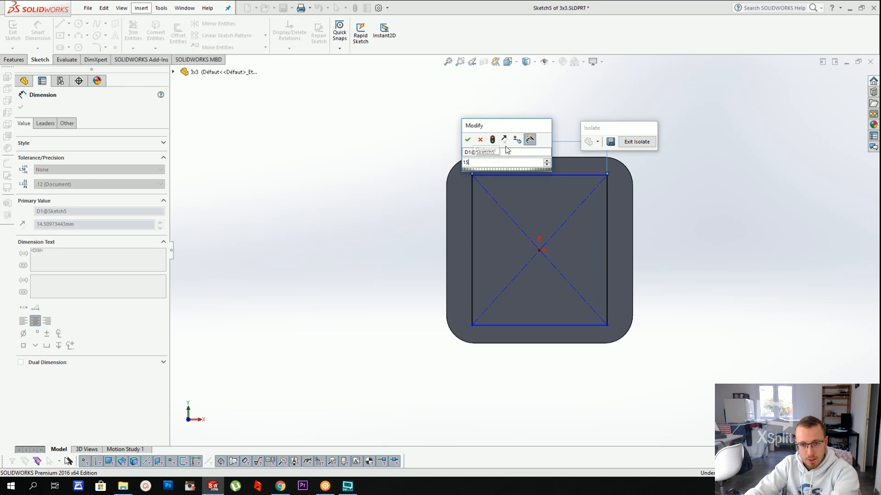
key(Return)
key(Escape)
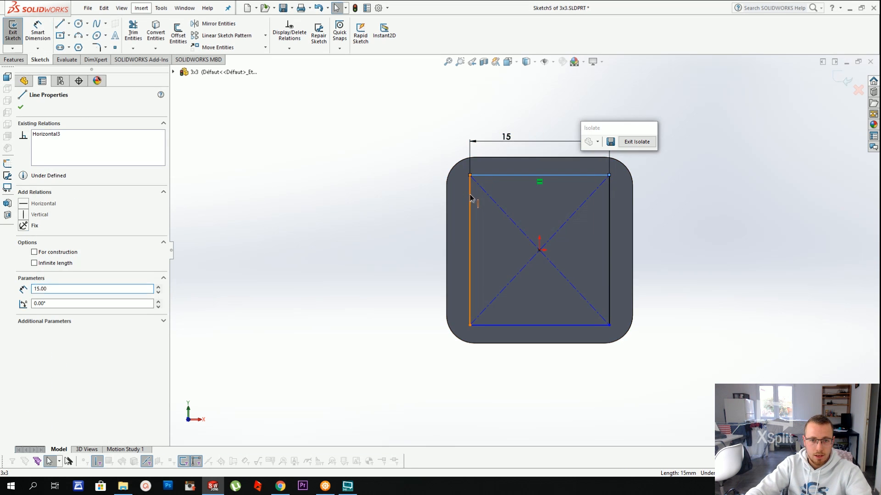
Add an equal-length relation between the rectangle's upper side and its adjoining vertical side
ctrl+click(470, 195)
click(26, 312)
scroll(569, 149, up, 2)
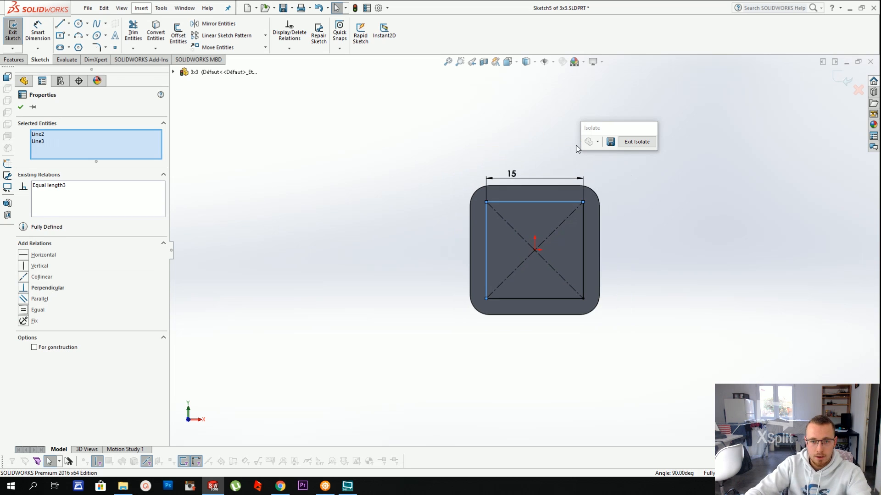
click(575, 149)
Set the width dimension on the square's upper side to 16 mm
scroll(518, 161, down, 3)
click(506, 189)
double_click(506, 187)
text(16)
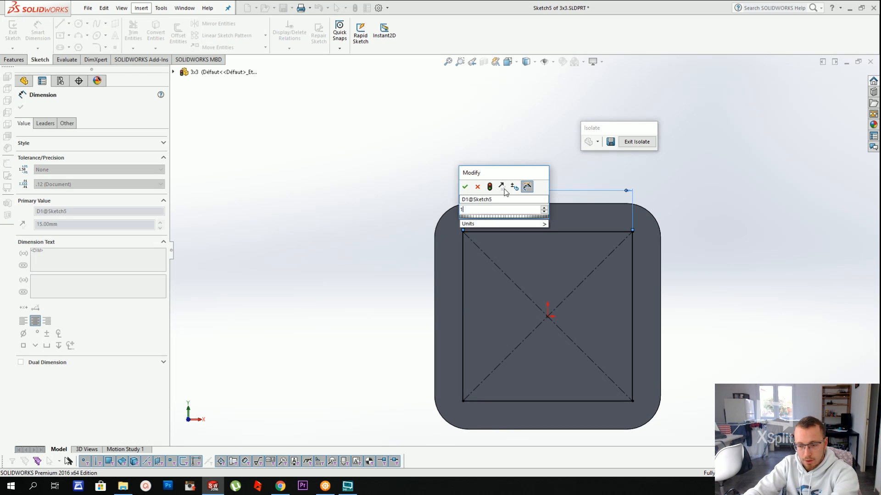
key(Return)
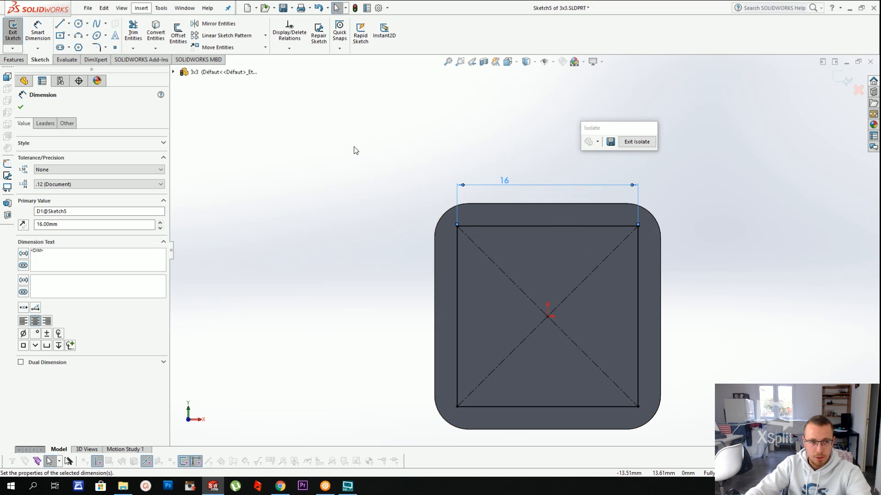
key(Escape)
Round all four corners of the square with 1.5 mm sketch fillets, accepting the removal of the equal-length relations
click(96, 47)
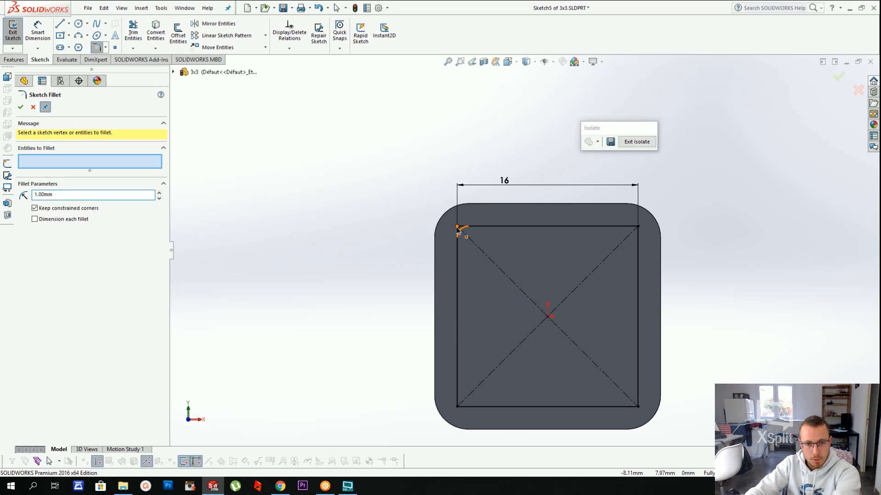
click(457, 228)
key(Return)
click(639, 229)
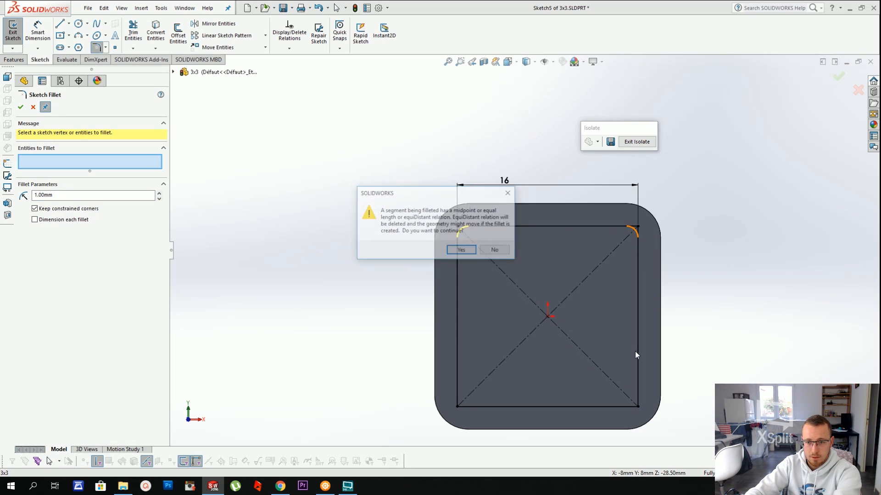
key(Return)
click(637, 403)
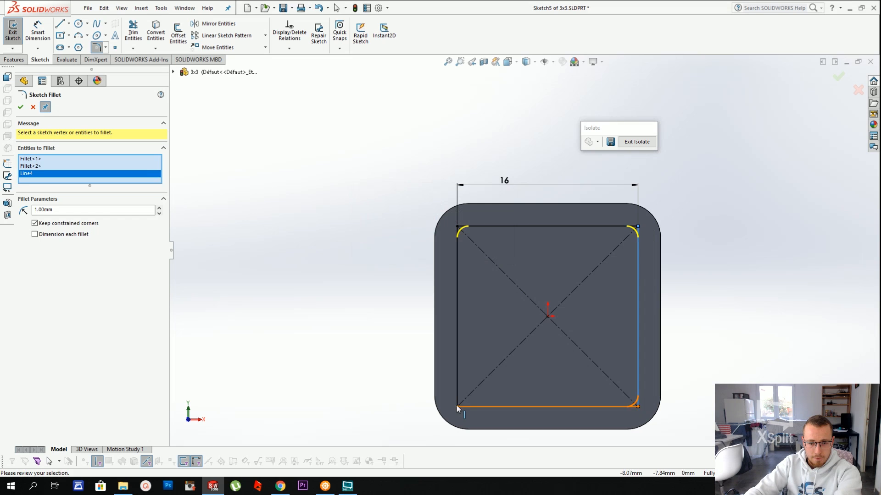
click(468, 407)
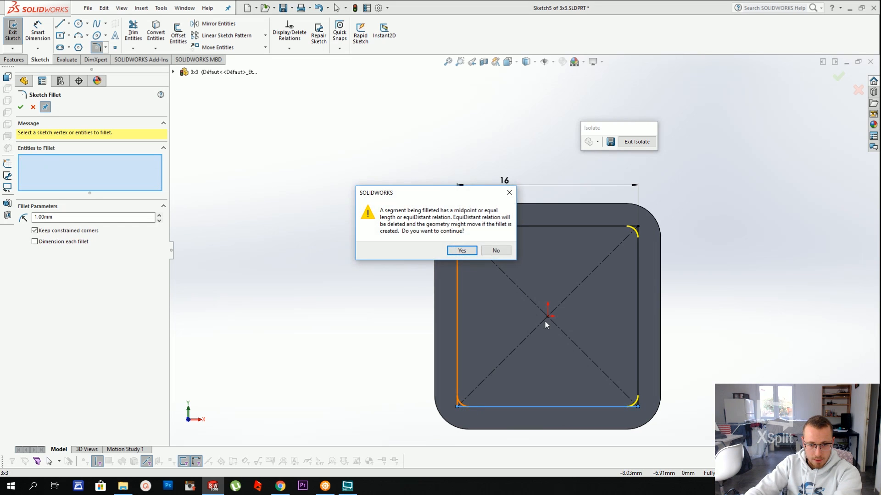
click(460, 251)
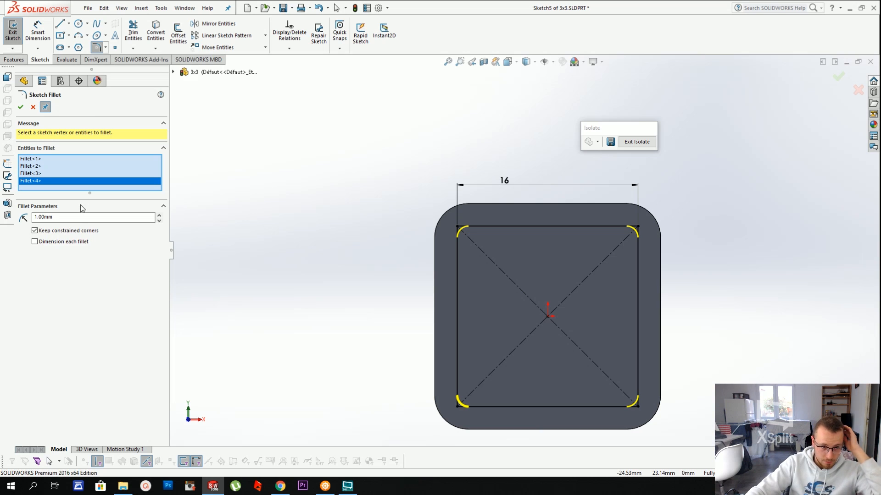
key(Return)
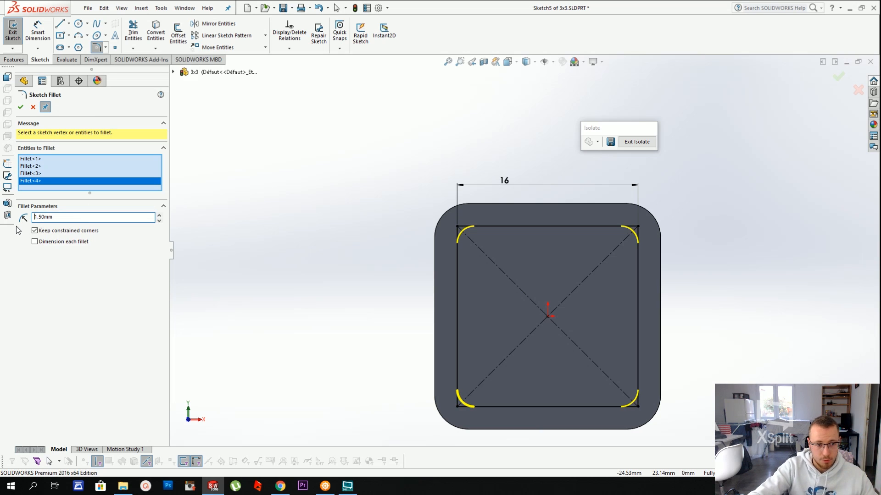
click(21, 107)
scroll(515, 235, up, 3)
scroll(595, 300, down, 5)
scroll(433, 215, up, 3)
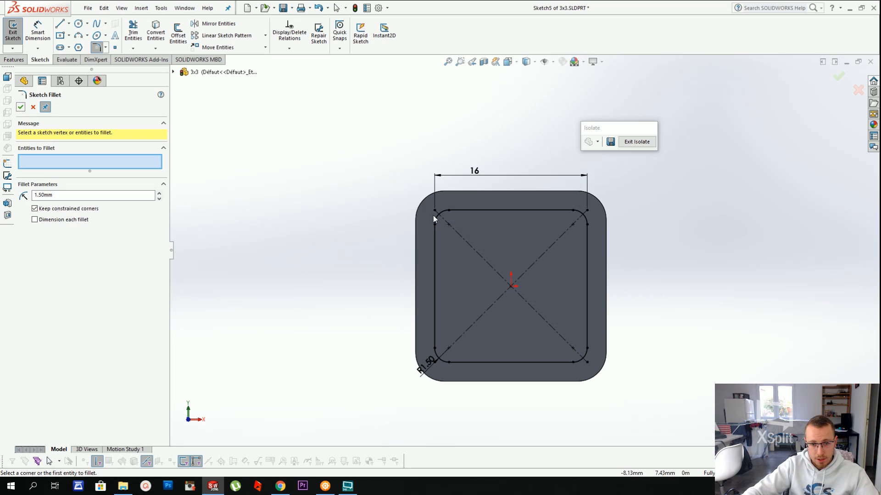
key(Escape)
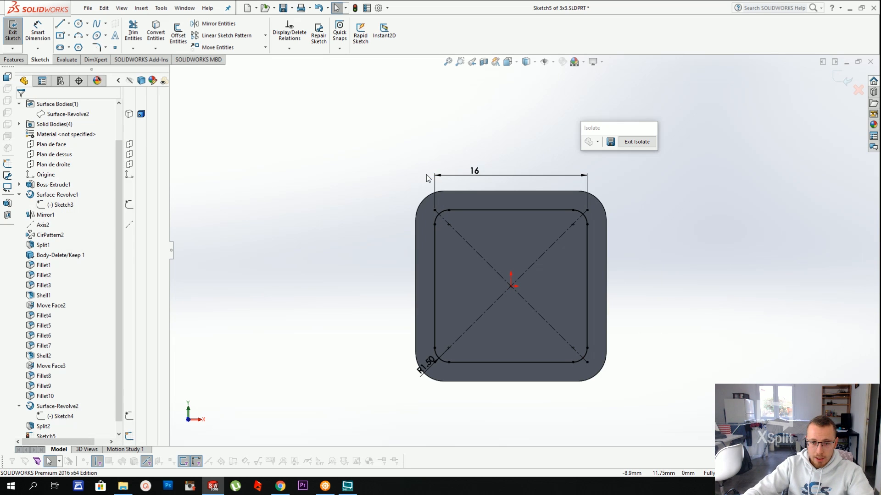
Extrude the rounded square as a 2 mm blind boss on the cap's underside, merged with the cap
click(147, 7)
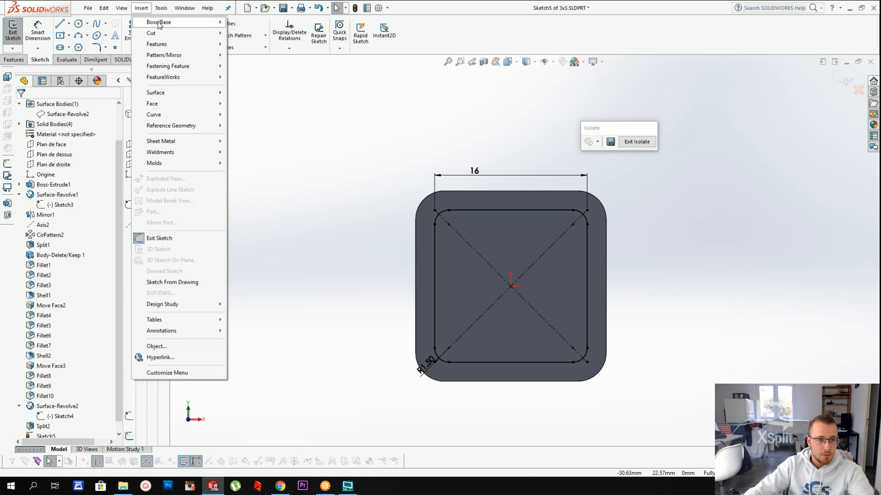
click(247, 22)
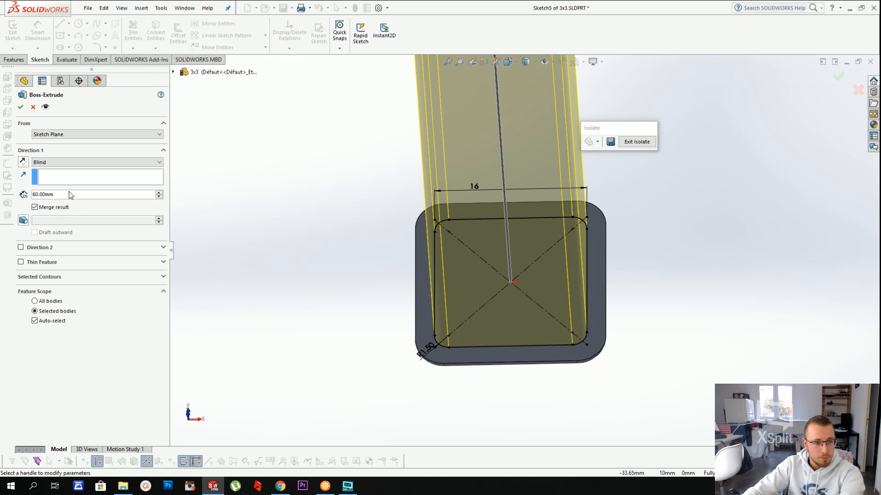
drag(70, 195, 2, 191)
text(2)
key(Return)
middle_drag(383, 228, 394, 187)
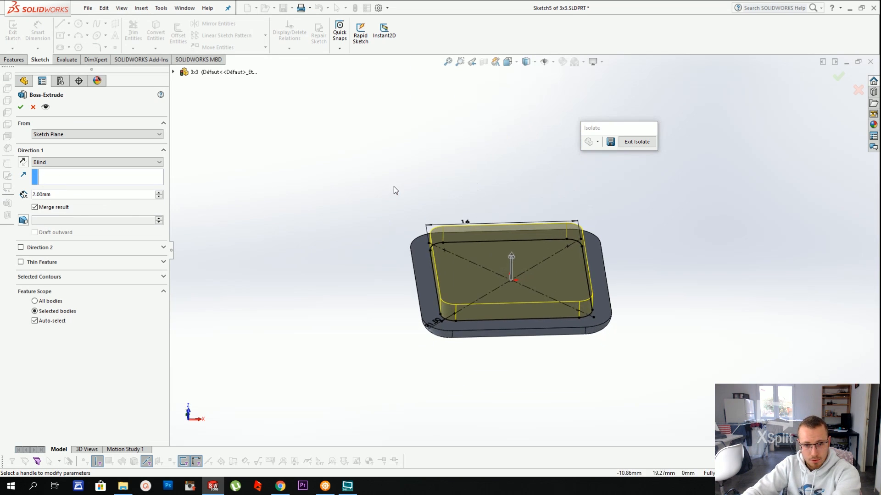
key(Return)
scroll(550, 296, down, 3)
middle_drag(529, 288, 490, 231)
key(Escape)
Try to shell the cap with 0.8 mm walls, removing the flat face of the raised block
click(466, 241)
scroll(493, 228, up, 2)
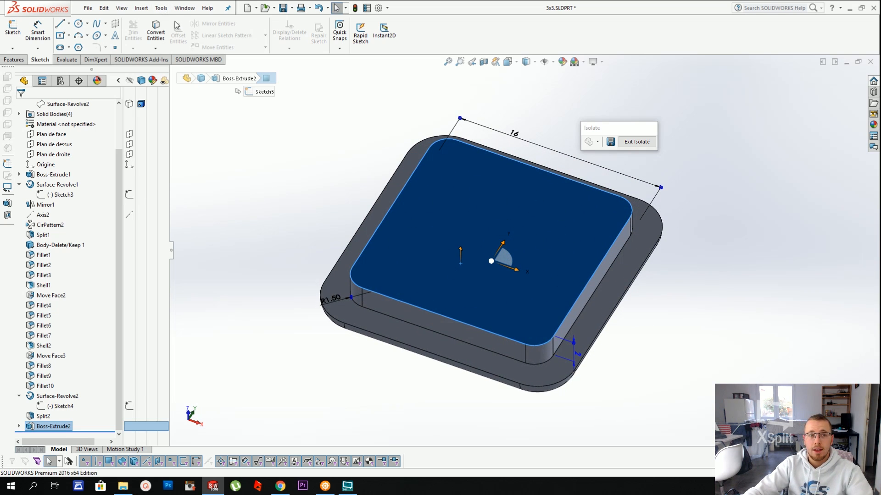
click(141, 7)
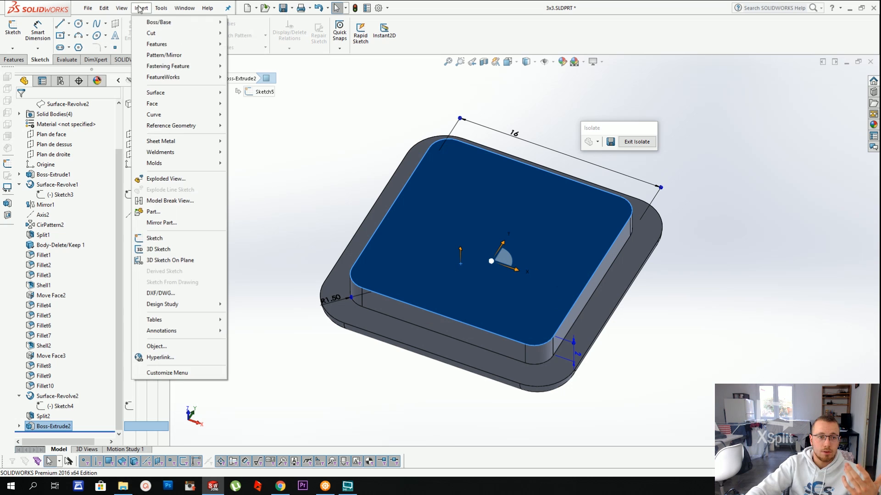
mouse_move(159, 44)
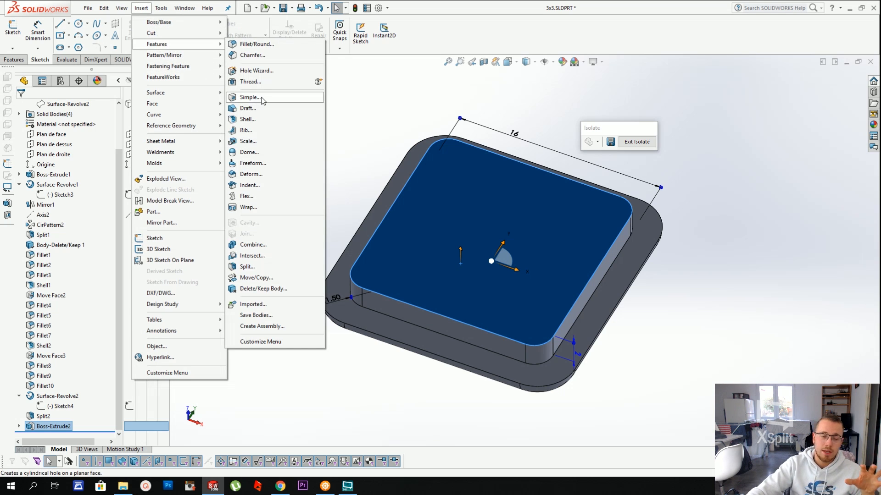
click(246, 119)
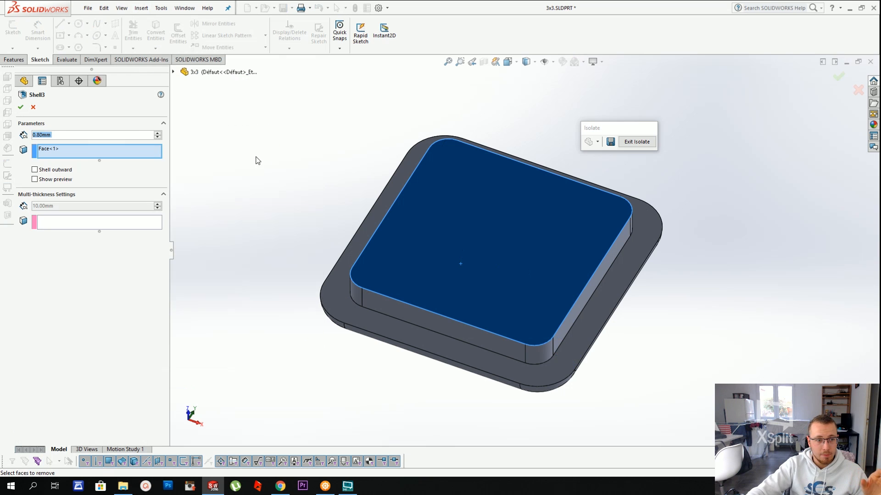
click(76, 151)
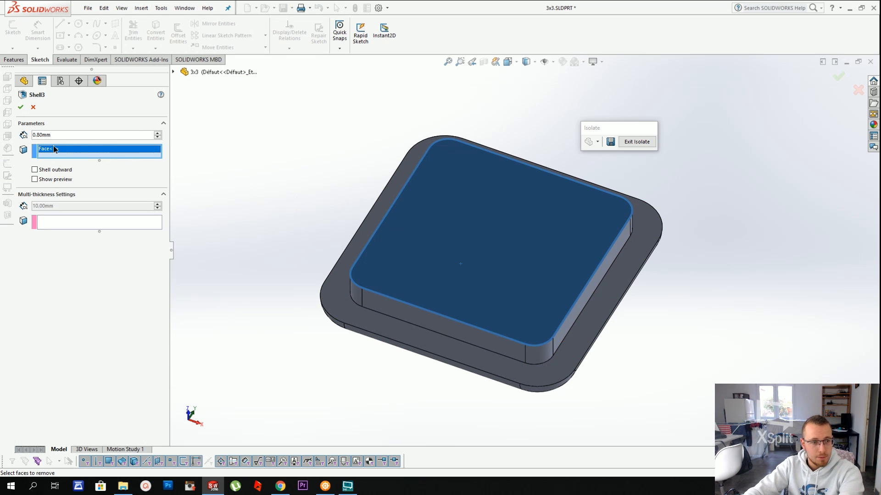
key(Delete)
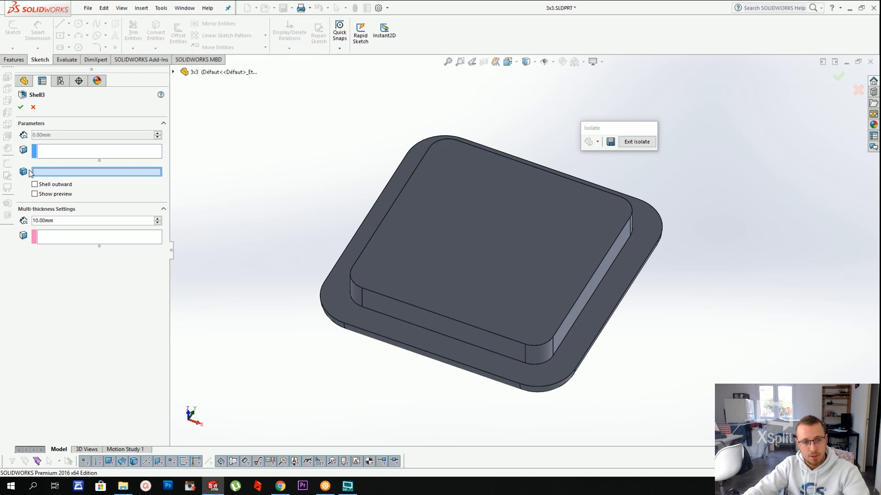
click(510, 272)
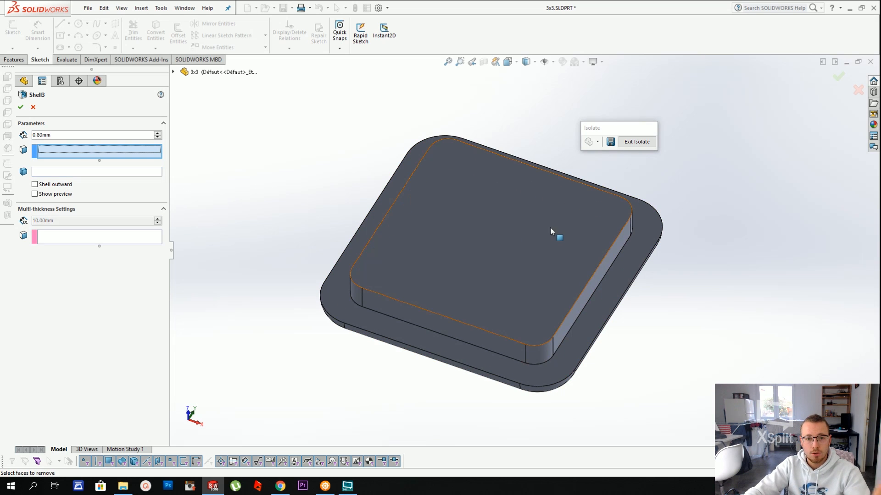
click(523, 231)
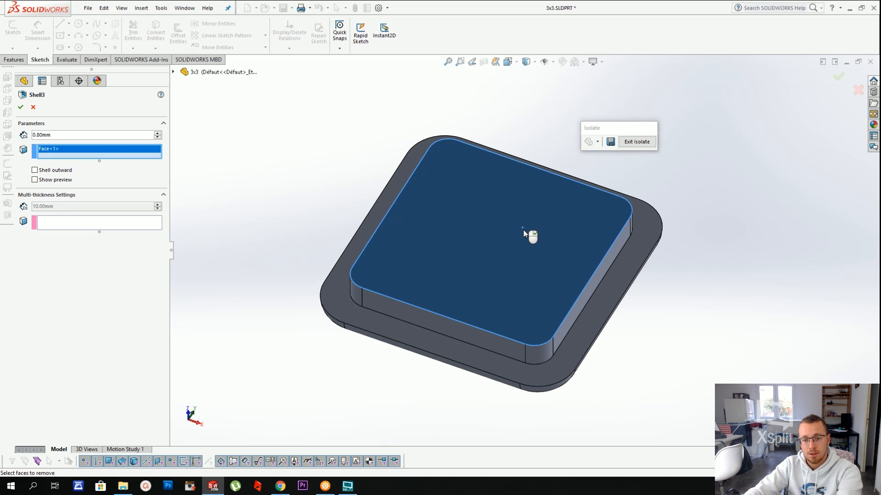
middle_drag(521, 202, 507, 170)
right_click(506, 173)
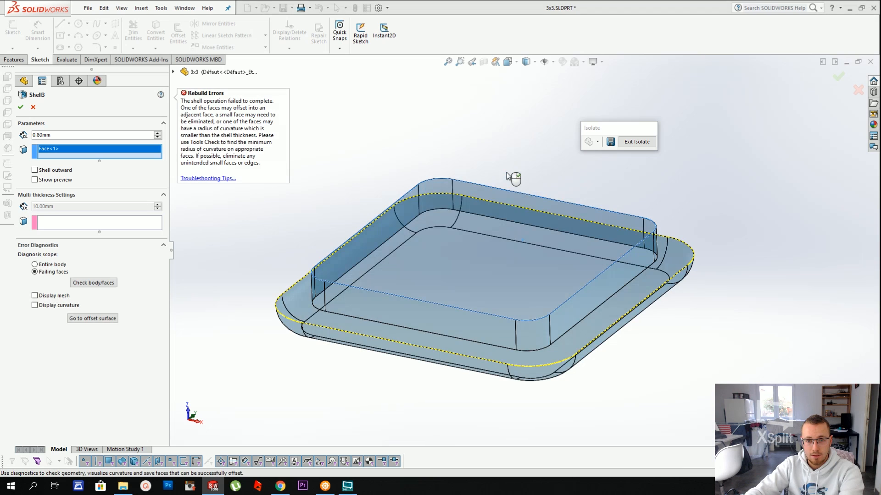
key(Escape)
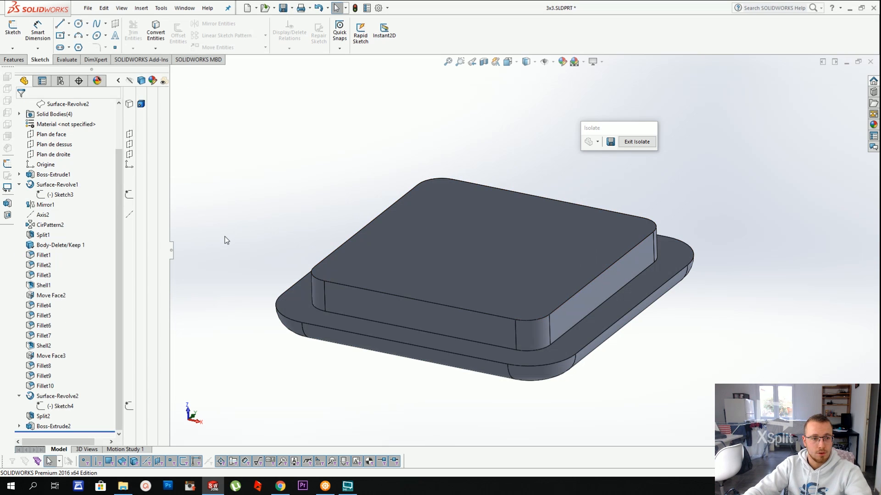
Roll the model back to before the 2 mm boss and shell the cap to 0.8 mm, removing its flat face
scroll(406, 242, up, 3)
scroll(489, 257, down, 1)
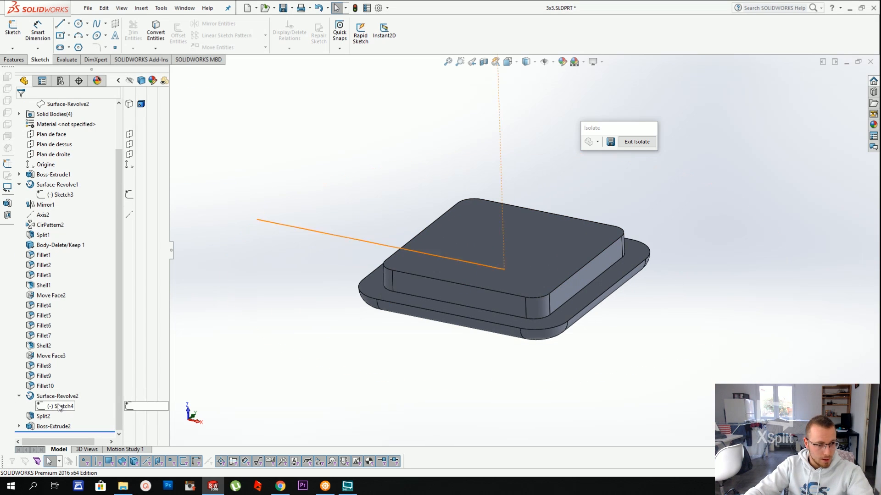
right_click(44, 425)
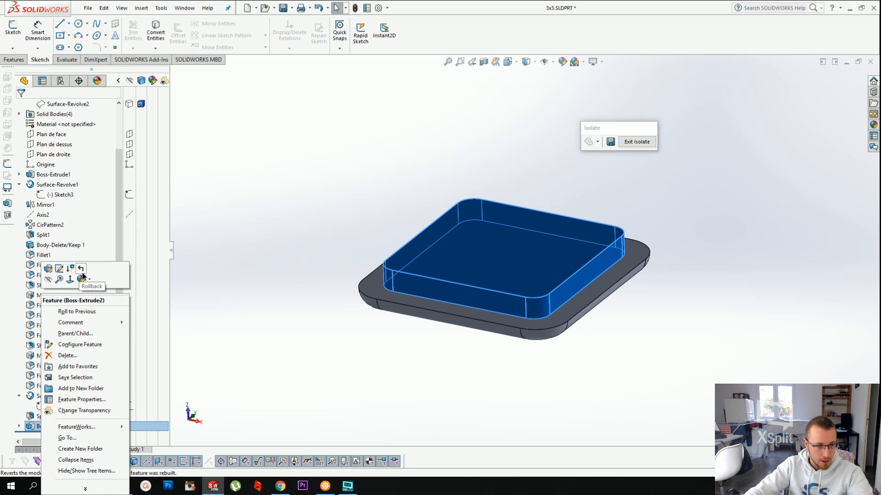
click(81, 270)
click(140, 8)
mouse_move(151, 44)
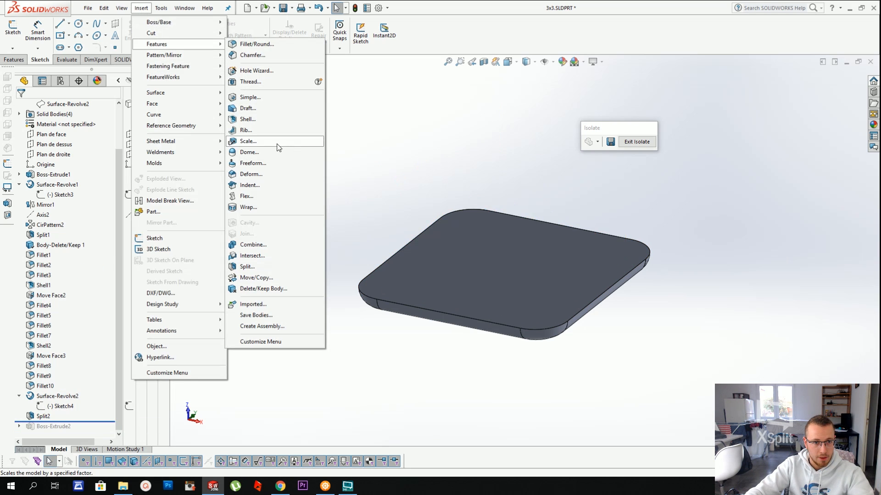
click(261, 118)
click(540, 284)
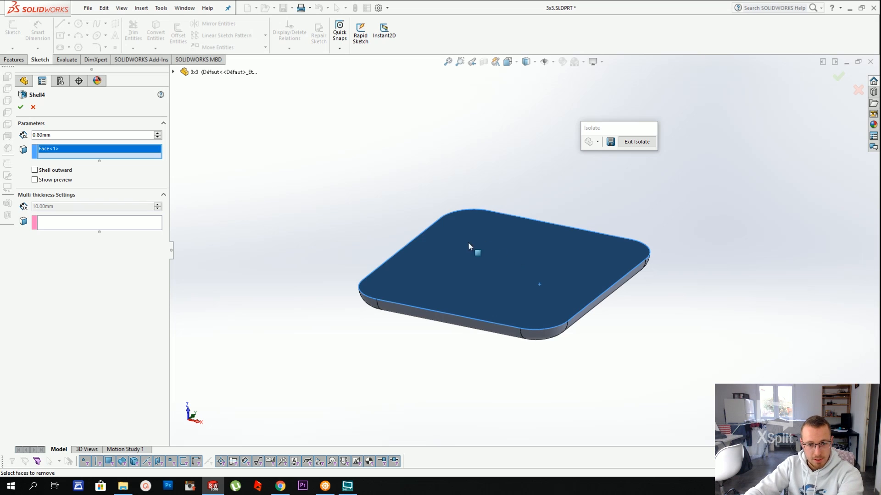
key(Return)
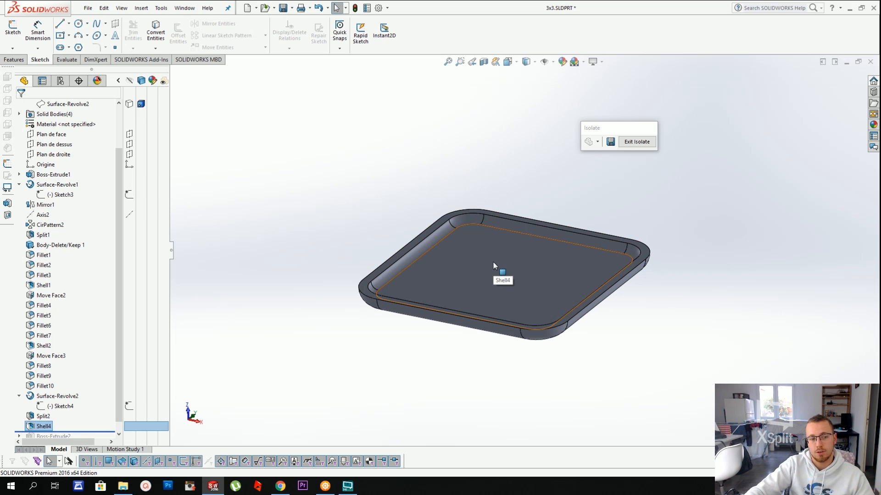
Undo the cap's shell and roll the model forward to restore the 2 mm boss
key(ctrl+z)
right_click(52, 423)
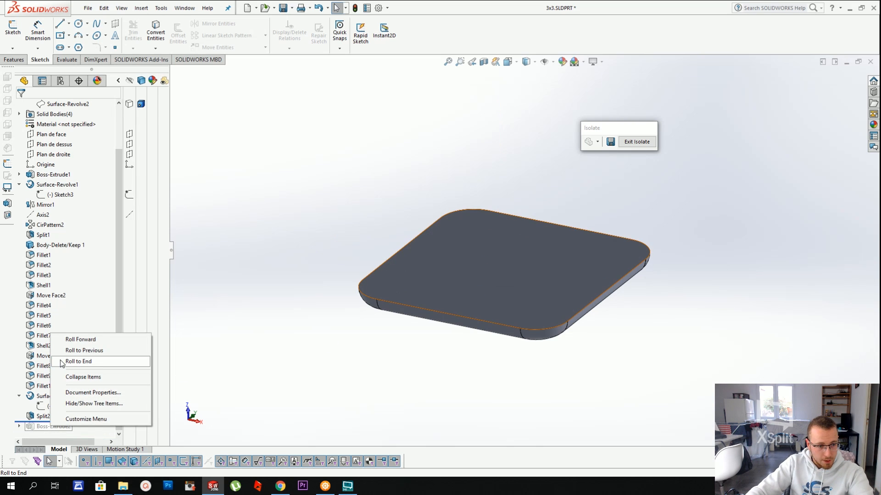
click(73, 340)
Open the raised boss's sketch for editing, viewed normal to its plane
right_click(57, 427)
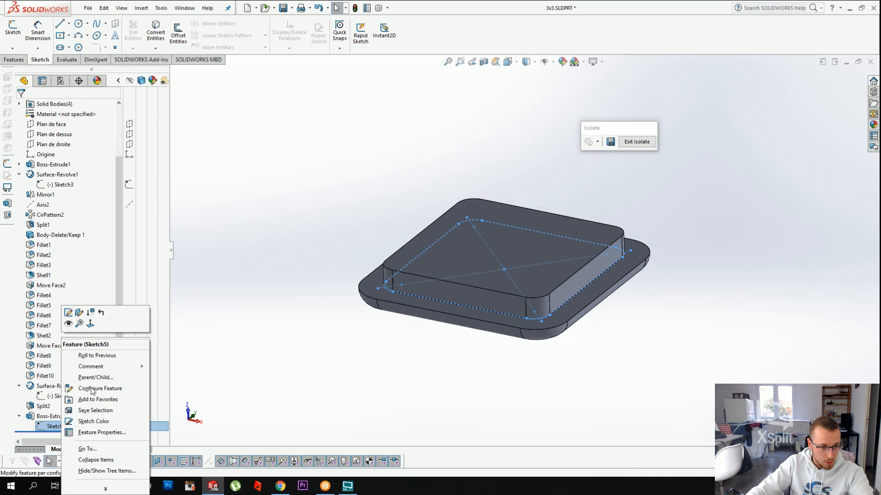
click(86, 323)
right_click(57, 426)
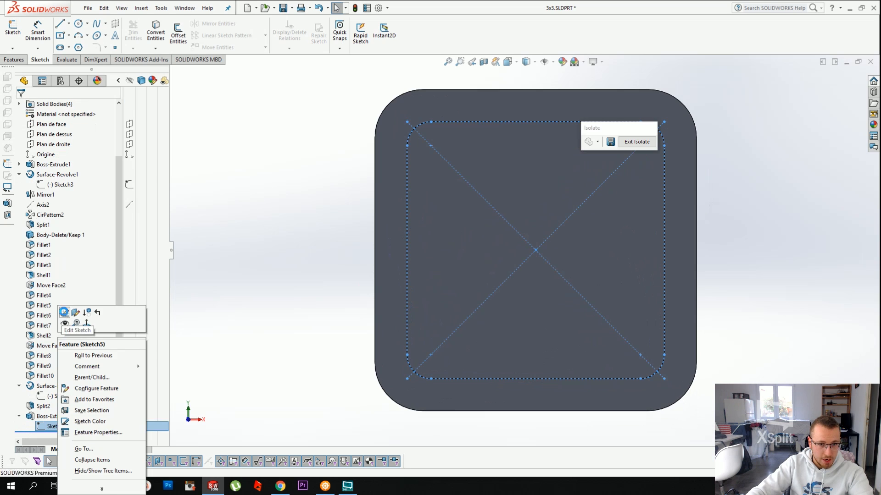
click(64, 312)
Offset the whole 16 mm rounded-square outline 1 mm inward in the boss sketch and finish editing it
mouse_move(390, 142)
mouse_down()
mouse_move(459, 324)
mouse_move(610, 330)
mouse_up()
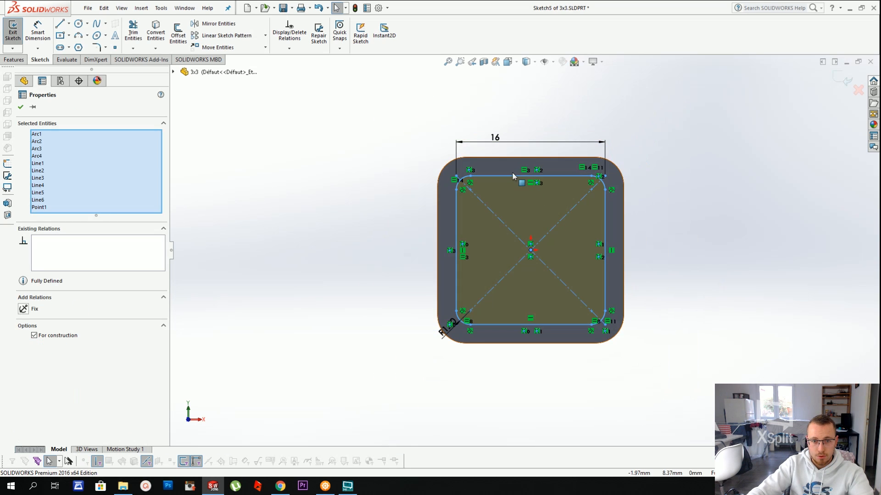
scroll(534, 190, down, 3)
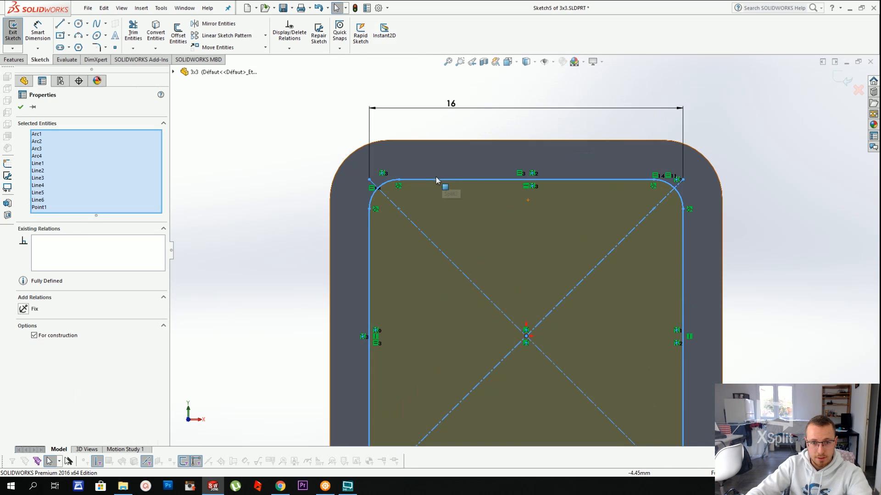
click(439, 180)
click(388, 182)
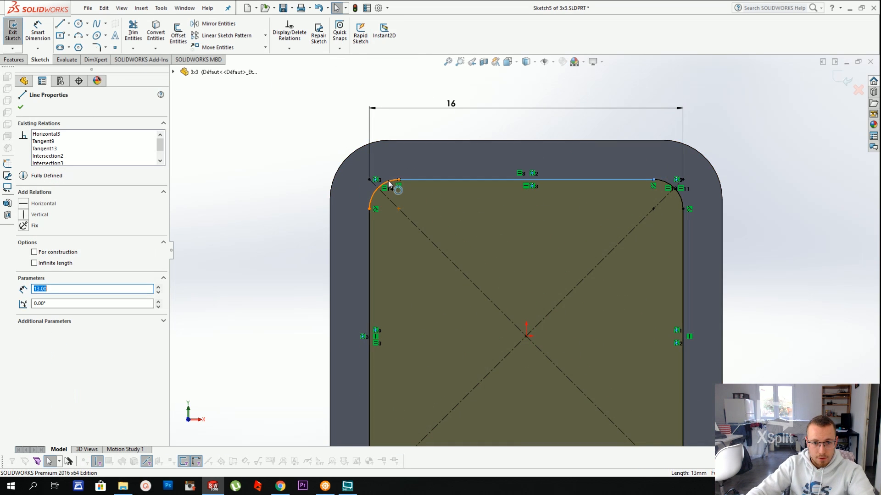
ctrl+click(370, 231)
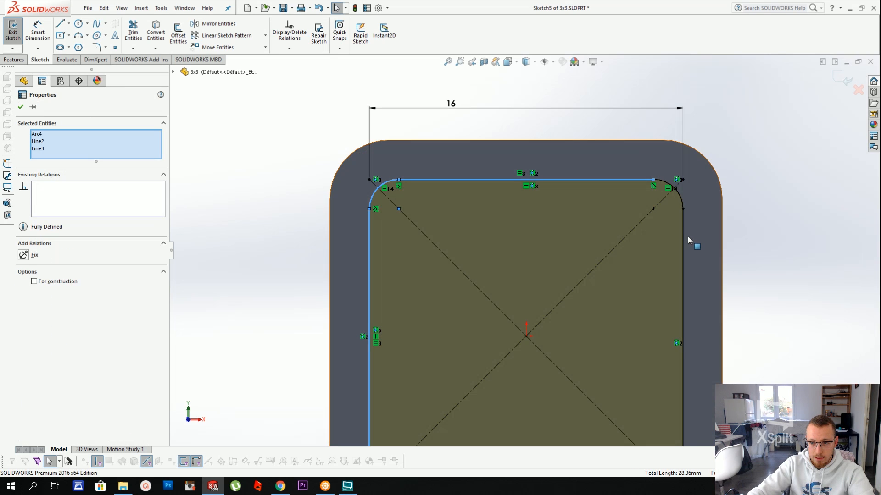
ctrl+click(683, 234)
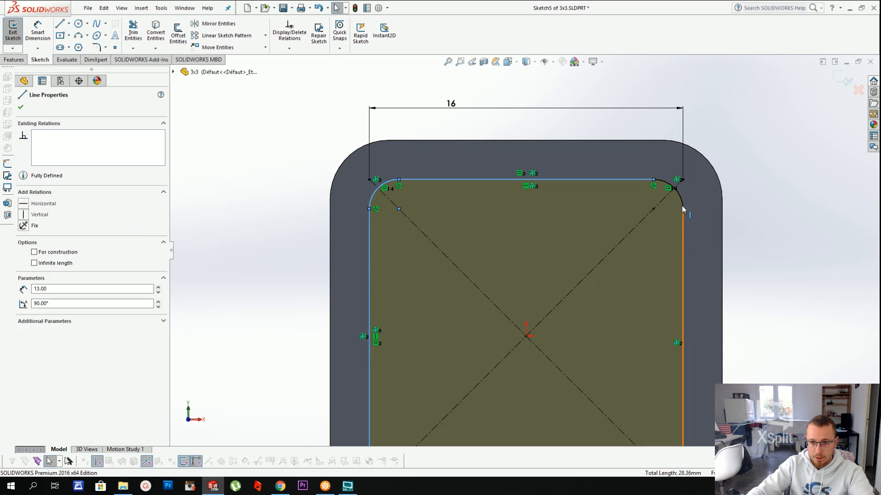
ctrl+click(680, 203)
scroll(576, 368, up, 5)
scroll(573, 362, down, 3)
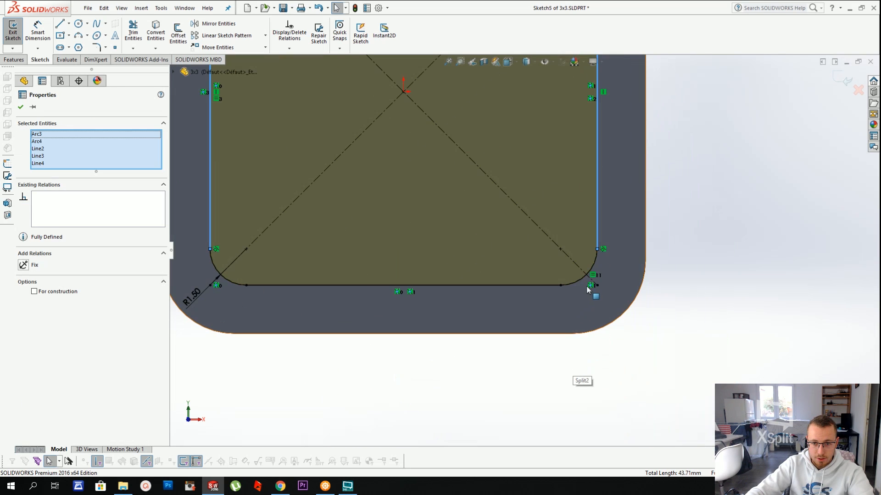
ctrl+click(575, 282)
ctrl+click(523, 284)
ctrl+click(231, 283)
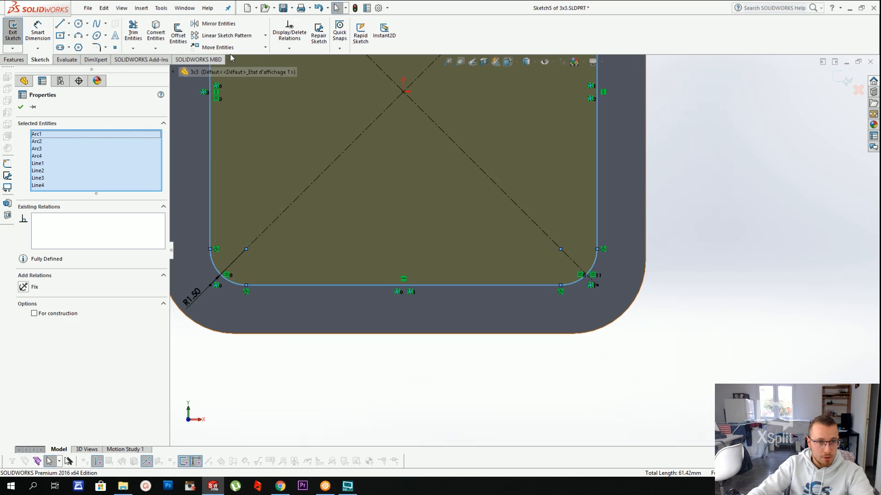
click(179, 34)
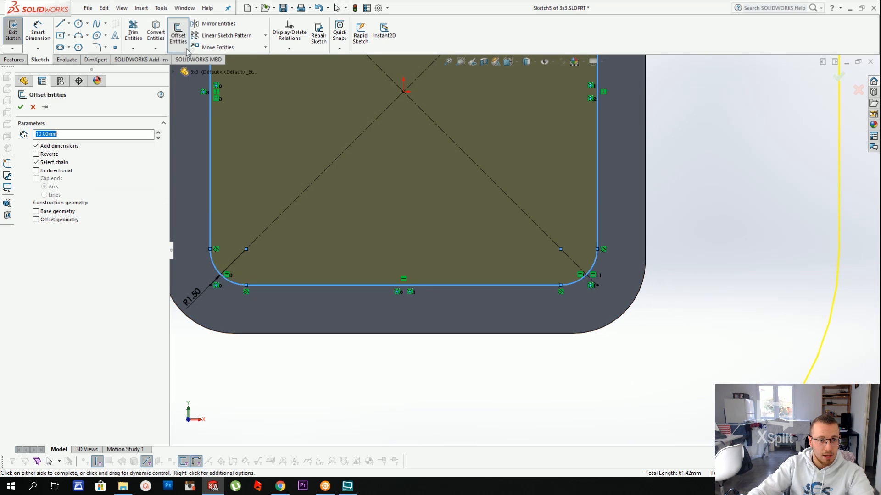
scroll(304, 151, up, 4)
scroll(453, 291, down, 3)
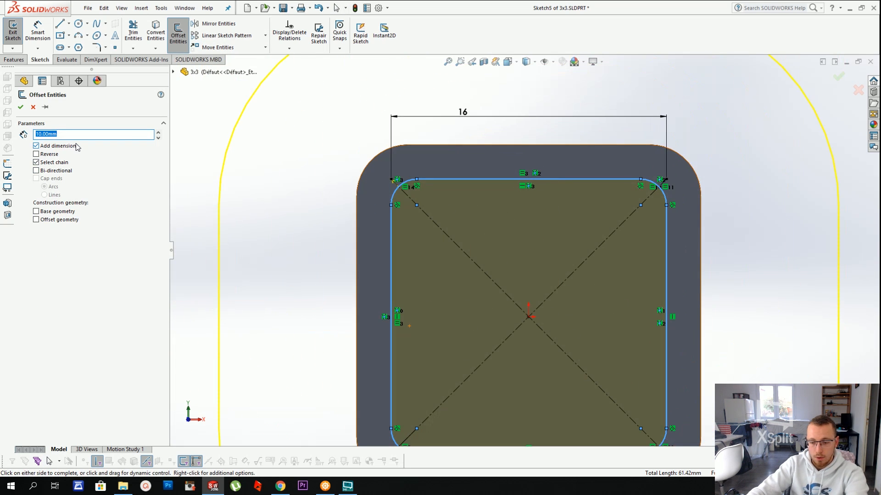
text(1)
key(Return)
click(37, 155)
scroll(530, 272, up, 3)
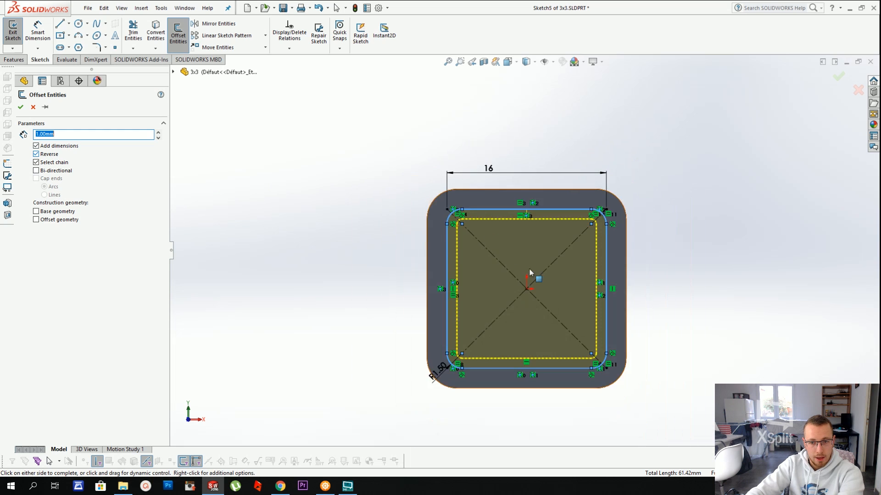
scroll(530, 272, down, 2)
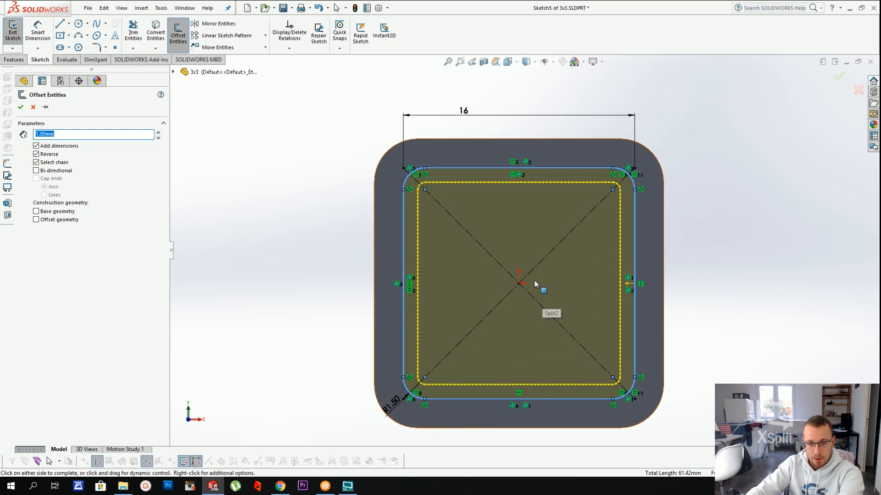
click(36, 154)
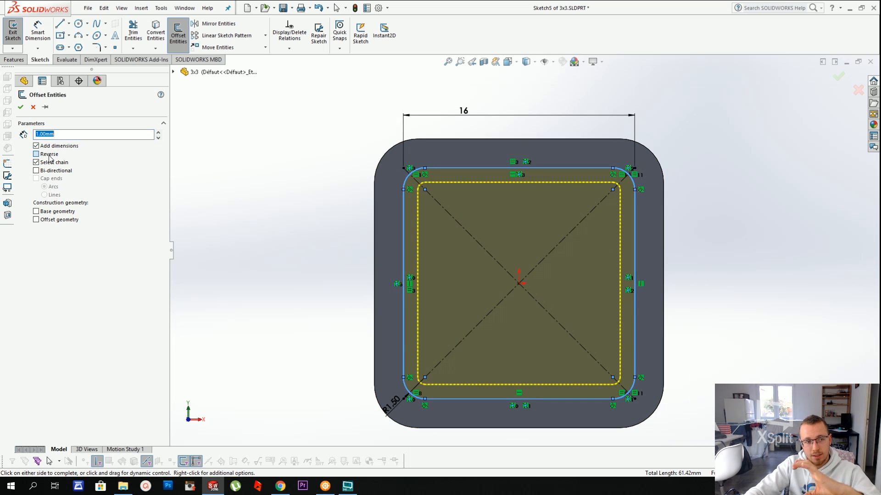
click(21, 107)
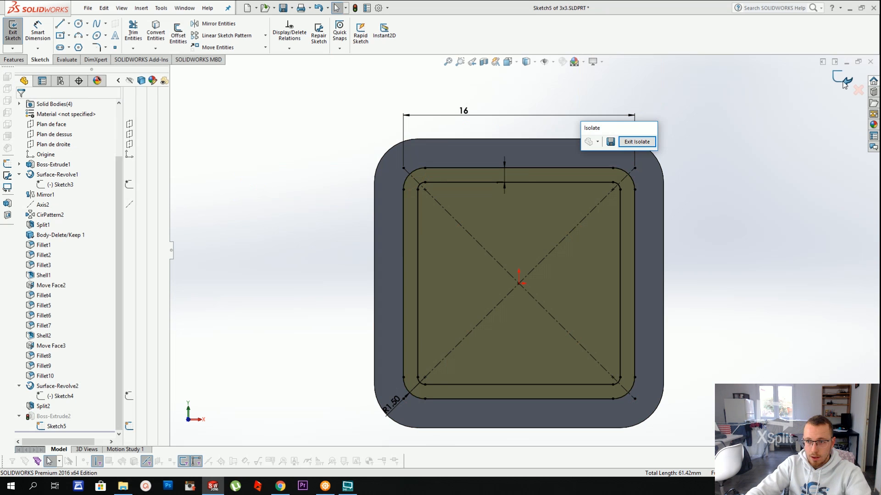
click(844, 85)
mouse_move(645, 251)
middle_down()
mouse_move(650, 124)
mouse_move(563, 255)
mouse_move(605, 222)
mouse_move(566, 281)
mouse_move(546, 257)
middle_up()
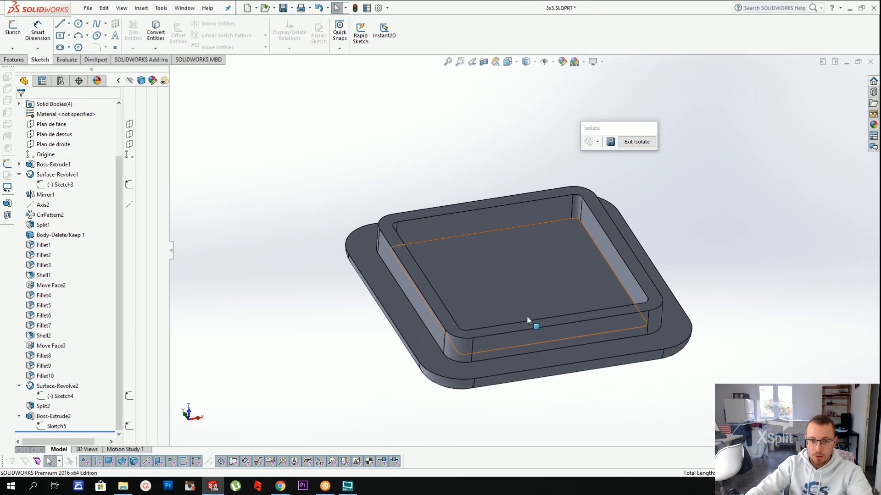
End the cap's isolation and hide the cap body to expose the flat face of the piece beneath it
click(466, 249)
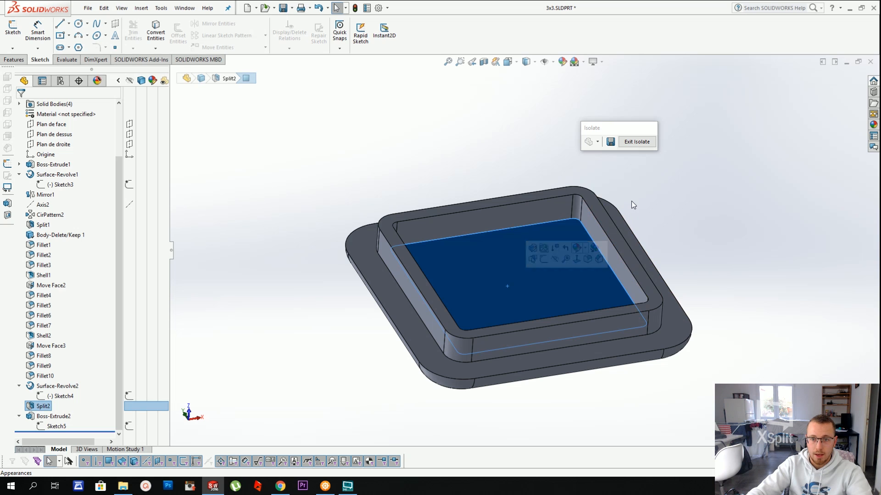
scroll(640, 210, up, 3)
middle_drag(572, 202, 527, 210)
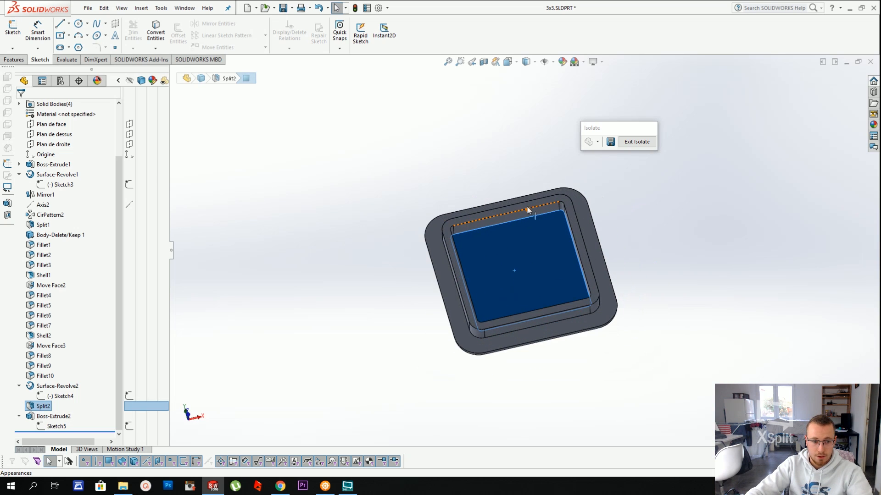
click(405, 299)
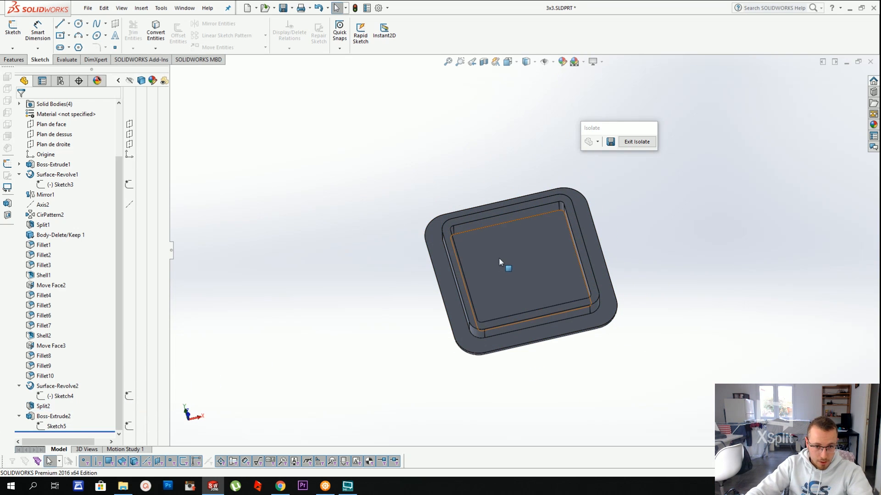
click(649, 143)
middle_drag(527, 180, 629, 397)
scroll(492, 166, down, 3)
right_click(486, 158)
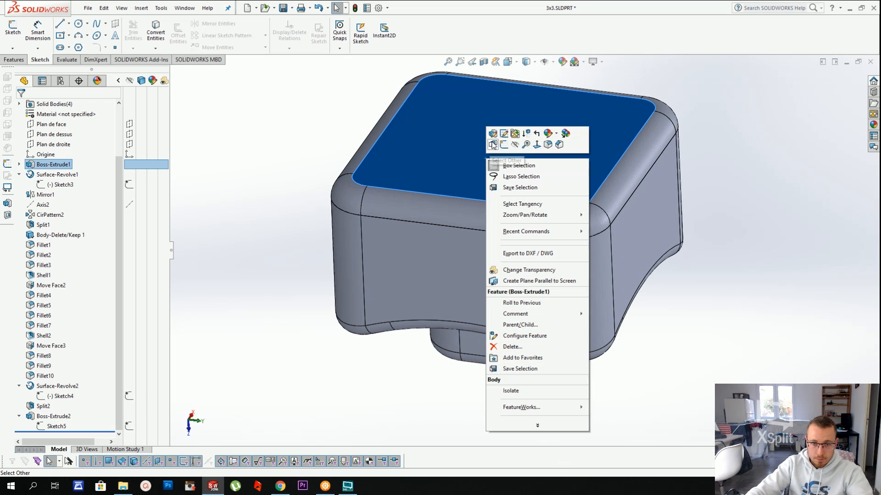
click(515, 146)
Show the boss's sketch on the exposed flat face of the centre piece
click(43, 406)
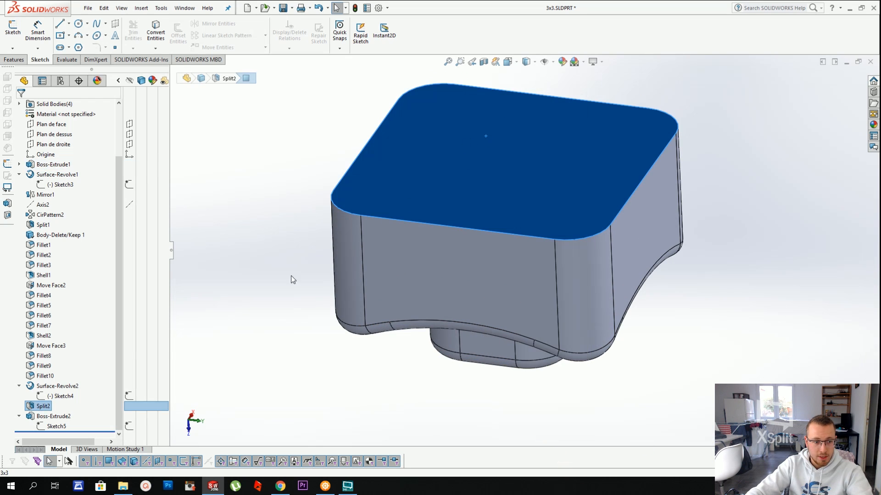
right_click(52, 427)
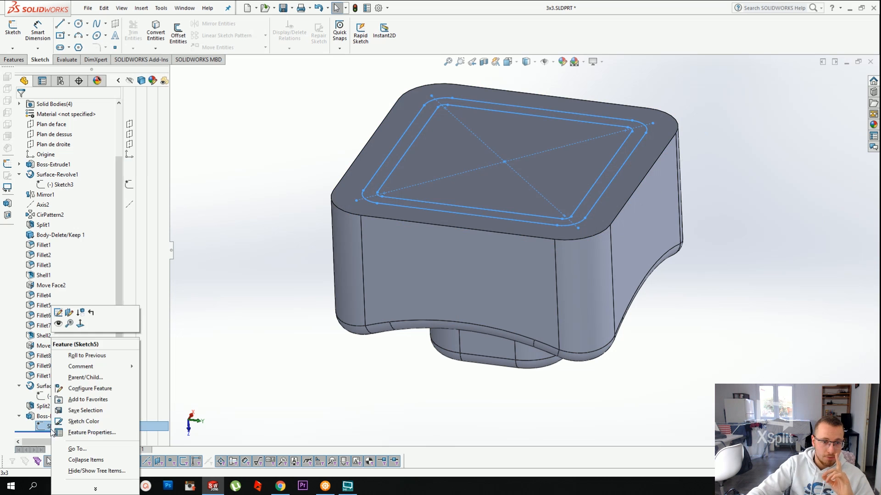
click(58, 323)
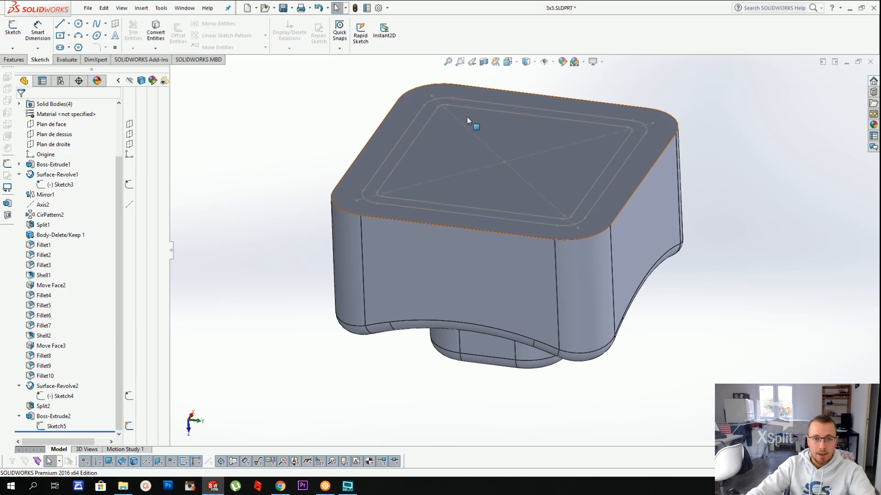
scroll(622, 149, up, 4)
scroll(606, 172, down, 4)
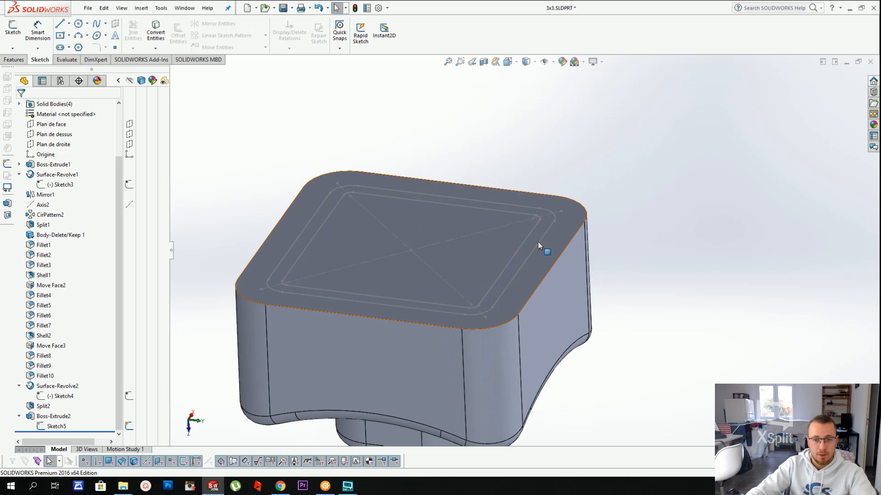
Hide the boss's sketch and show it again
click(57, 426)
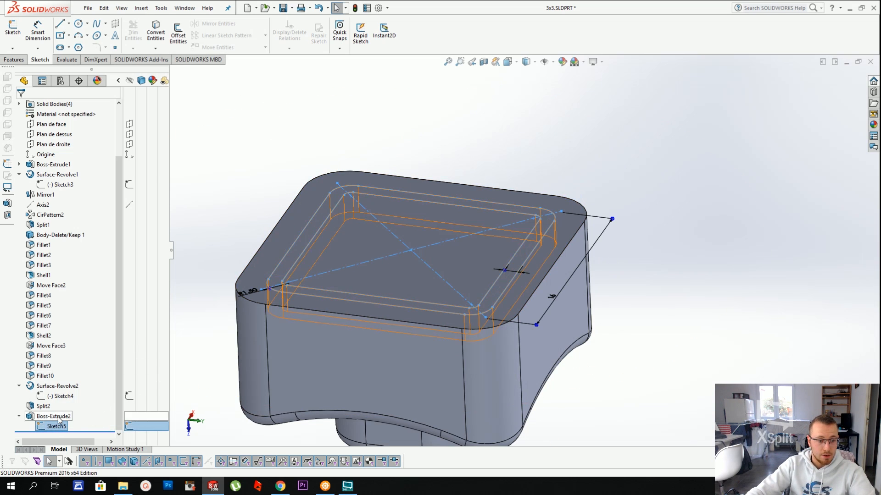
right_click(52, 426)
click(66, 324)
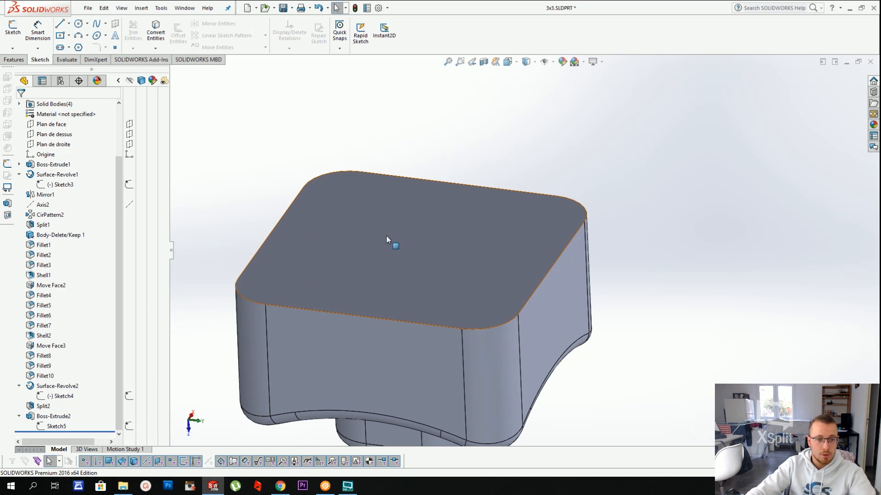
right_click(61, 427)
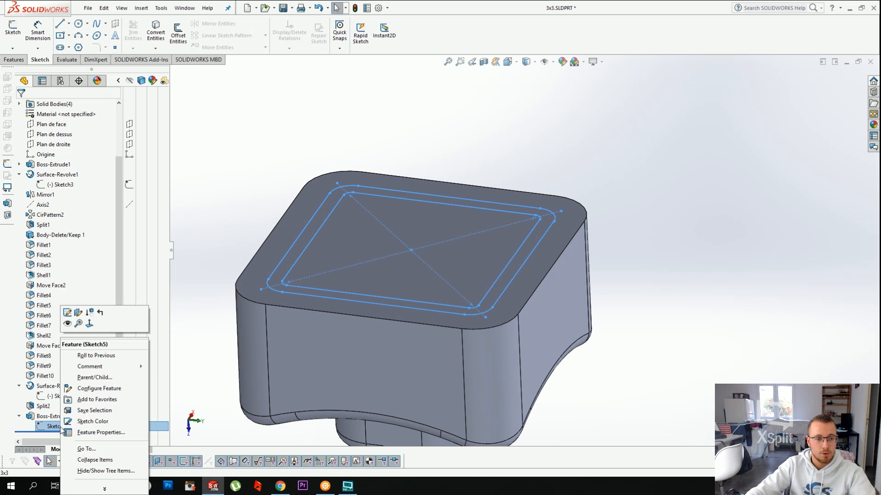
click(68, 324)
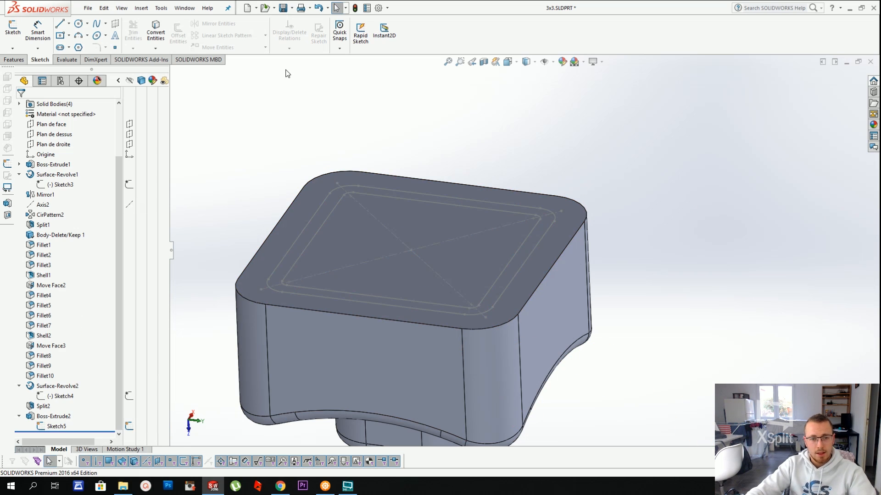
Cut the outer rounded-square contour of the boss sketch 2.5 mm deep into the centre piece, with the direction reversed into the body
click(320, 204)
click(121, 8)
mouse_move(140, 8)
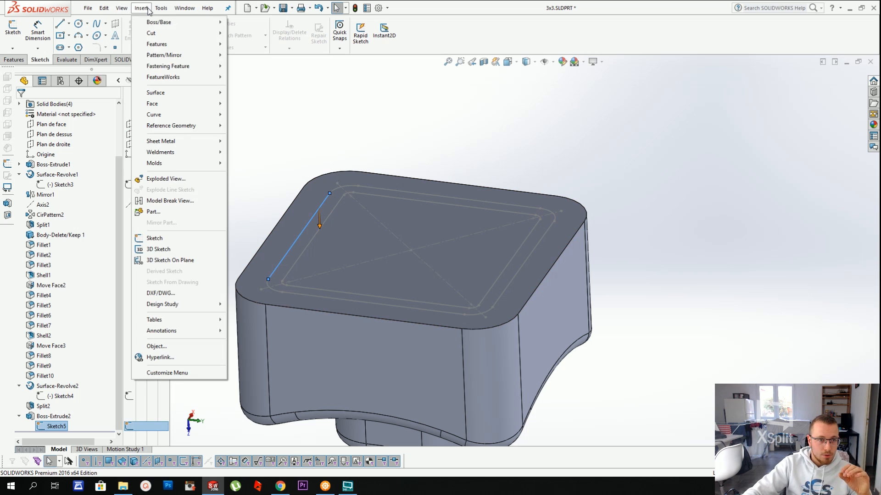
mouse_move(168, 25)
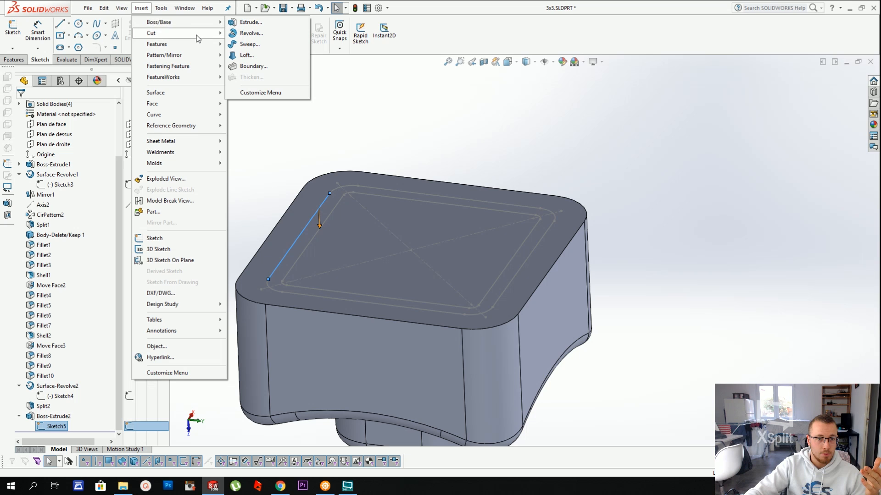
mouse_move(209, 33)
click(247, 33)
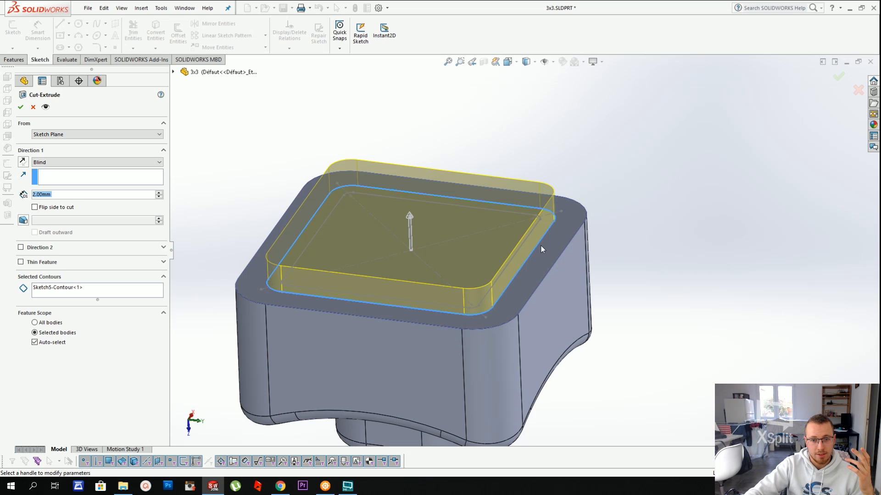
click(23, 163)
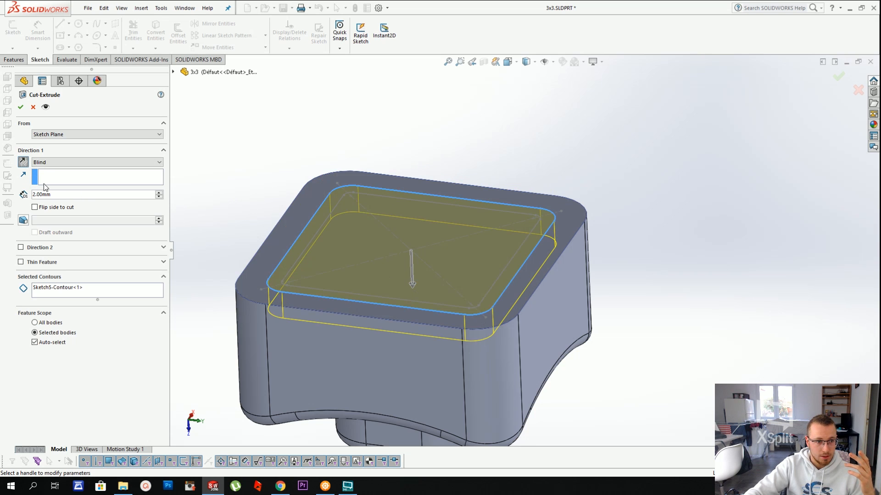
text(2.5)
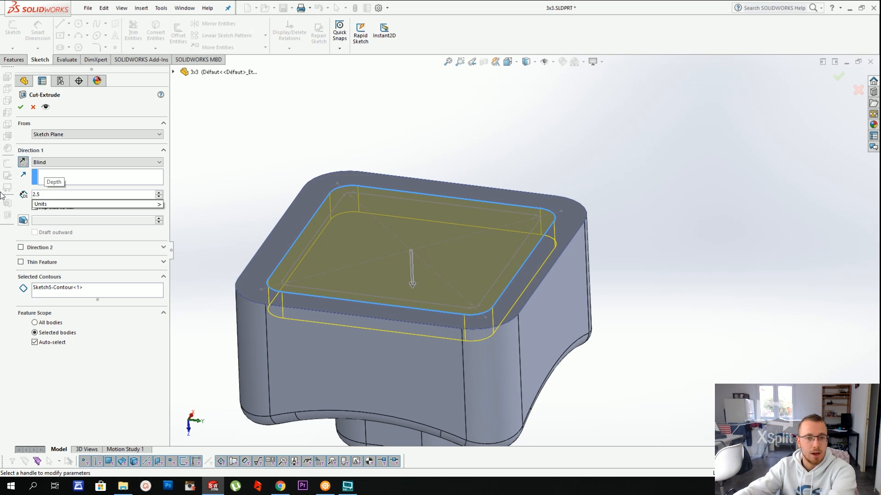
key(Return)
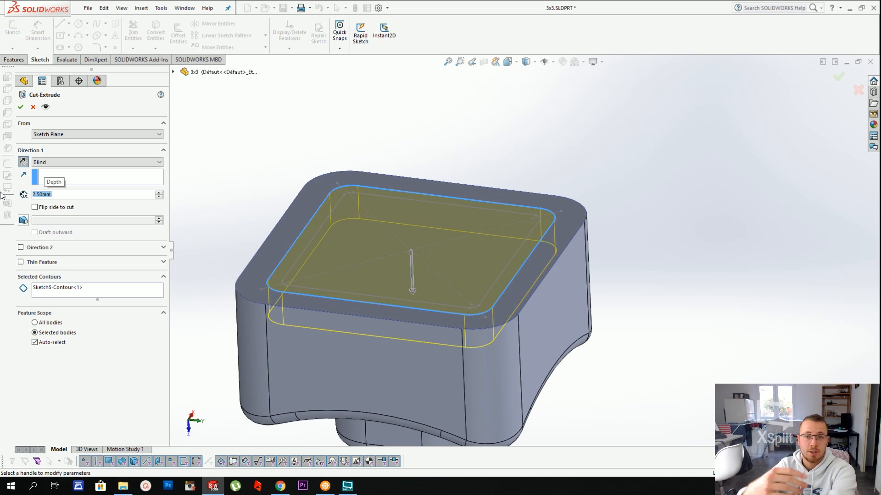
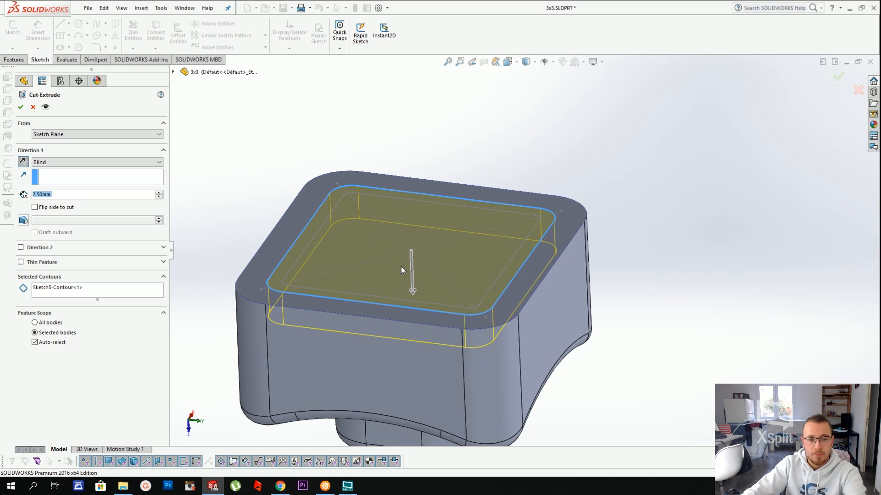
key(Return)
click(305, 205)
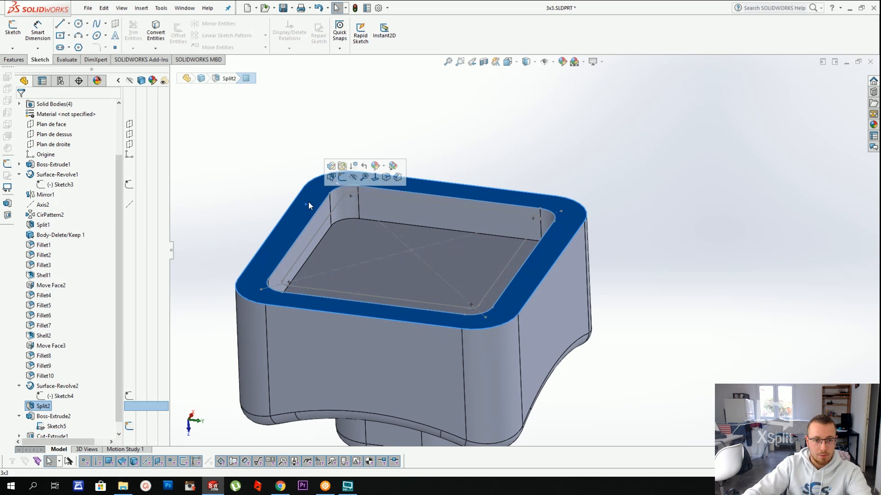
click(406, 270)
key(Escape)
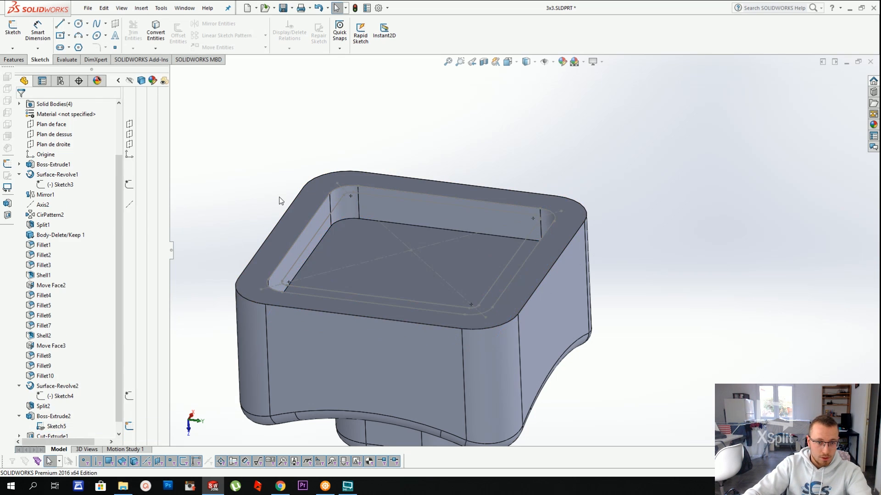
Hide the boss's sketch around the newly cut recess in the centre piece
right_click(341, 200)
click(361, 187)
mouse_move(460, 238)
middle_down()
mouse_move(466, 376)
mouse_move(466, 255)
mouse_move(392, 222)
middle_up()
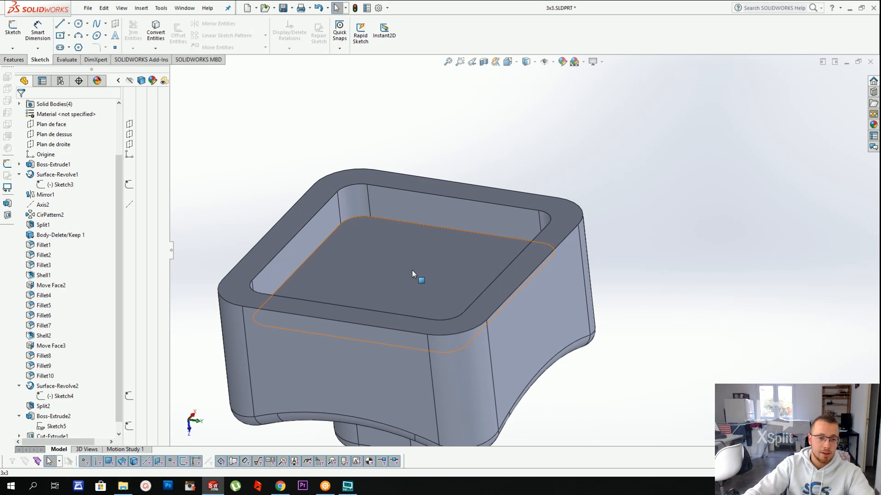
middle_drag(412, 271, 387, 229)
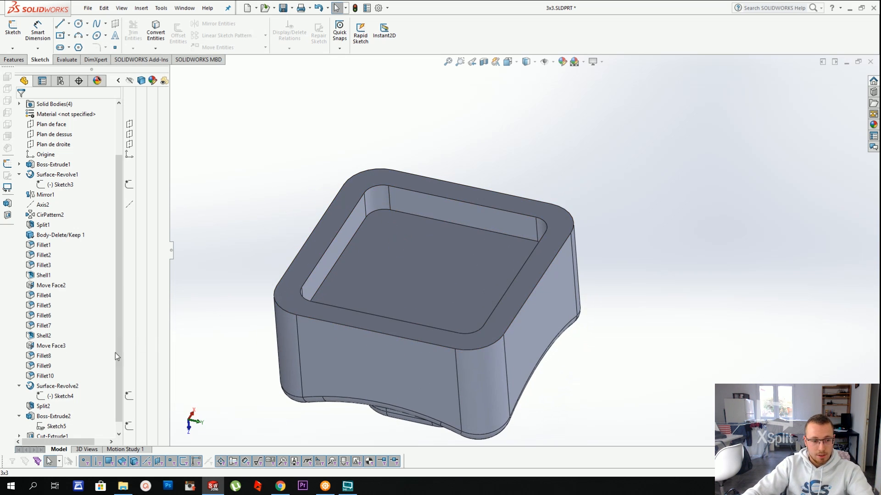
Show the hidden cap body, Boss-Extrude2, again from the list of solid bodies
scroll(27, 297, up, 2)
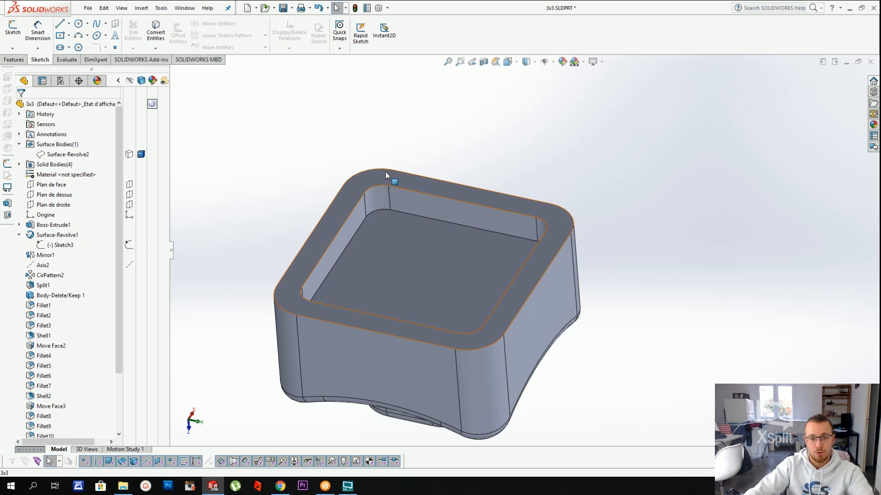
click(353, 228)
click(291, 161)
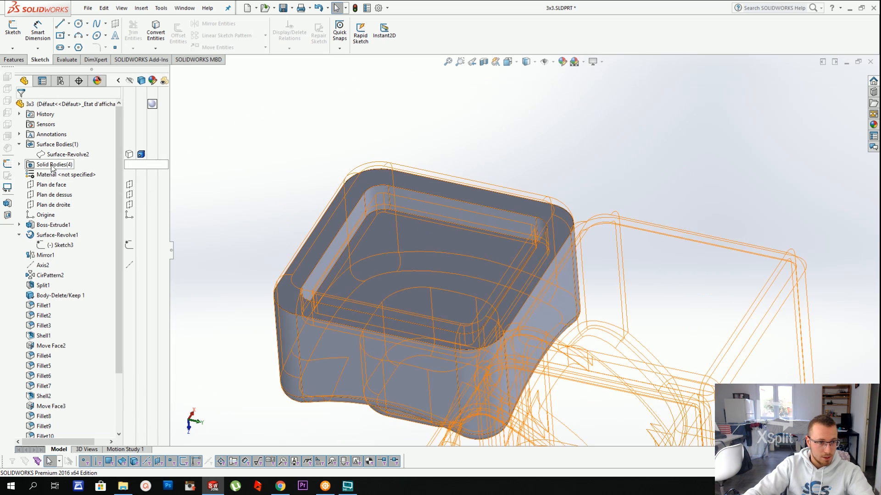
click(18, 164)
right_click(57, 194)
click(75, 179)
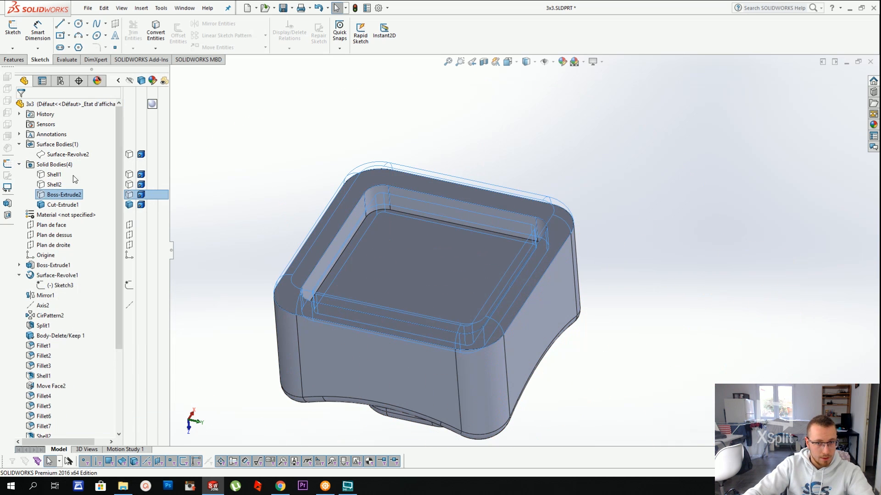
click(483, 92)
Section the part along Plan de dessus and examine how the cap's boss sits in the recess
click(484, 62)
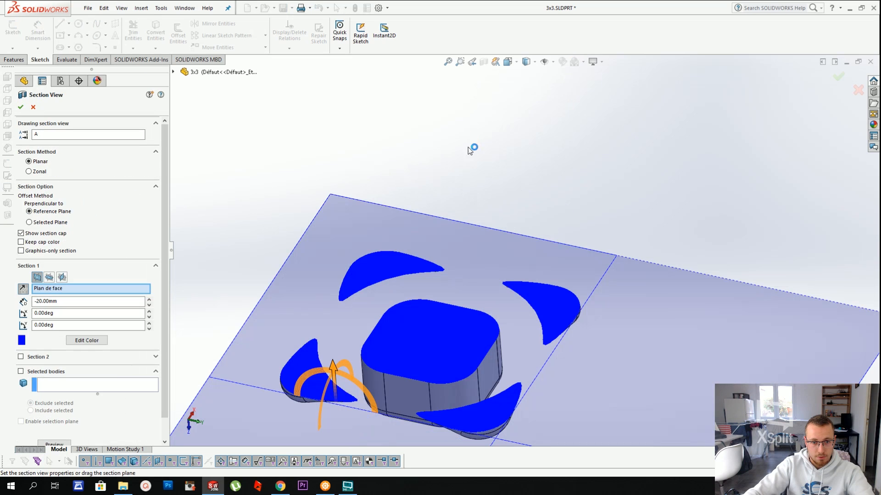
click(51, 278)
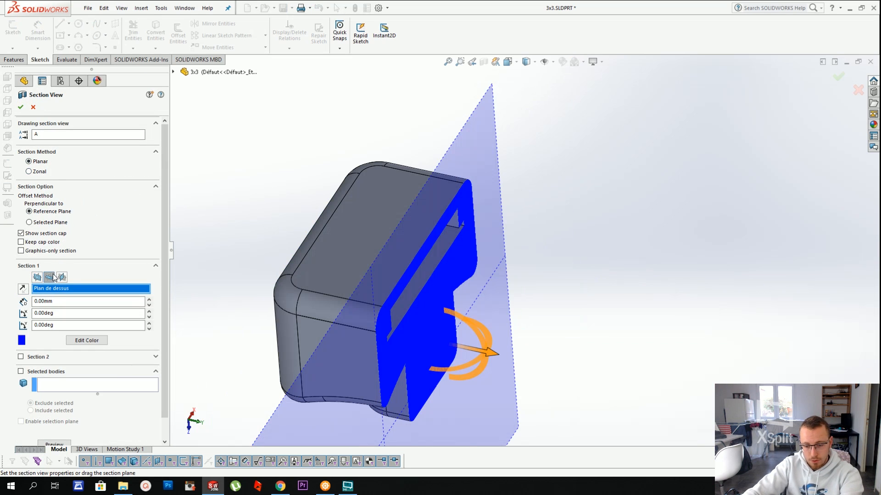
click(21, 107)
middle_drag(426, 230, 274, 220)
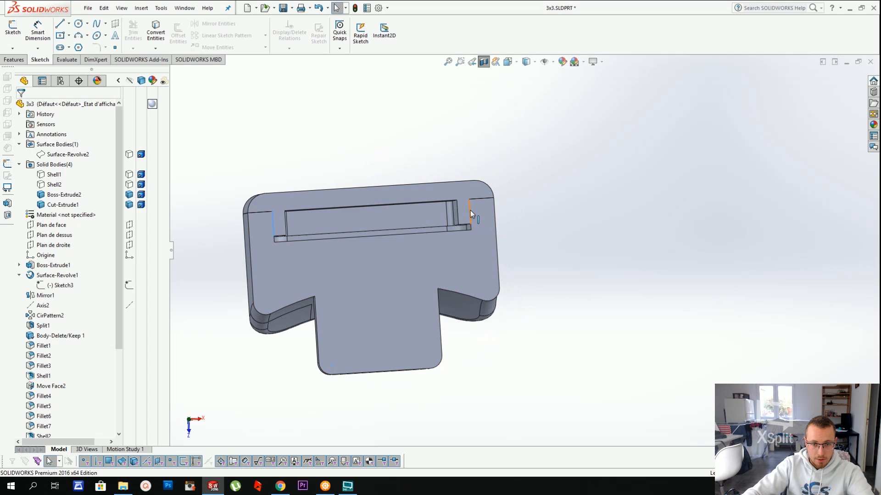
middle_drag(522, 129, 516, 151)
Isolate the recessed centre piece and turn off the section view
right_click(395, 230)
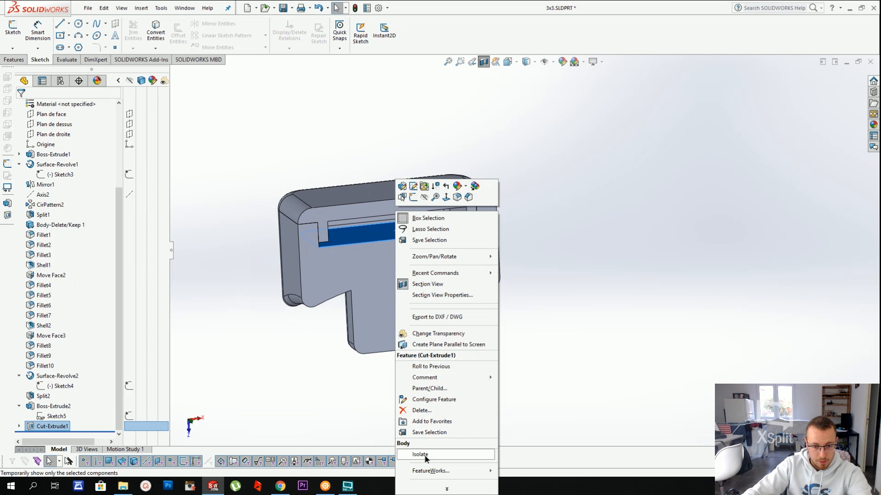
click(420, 454)
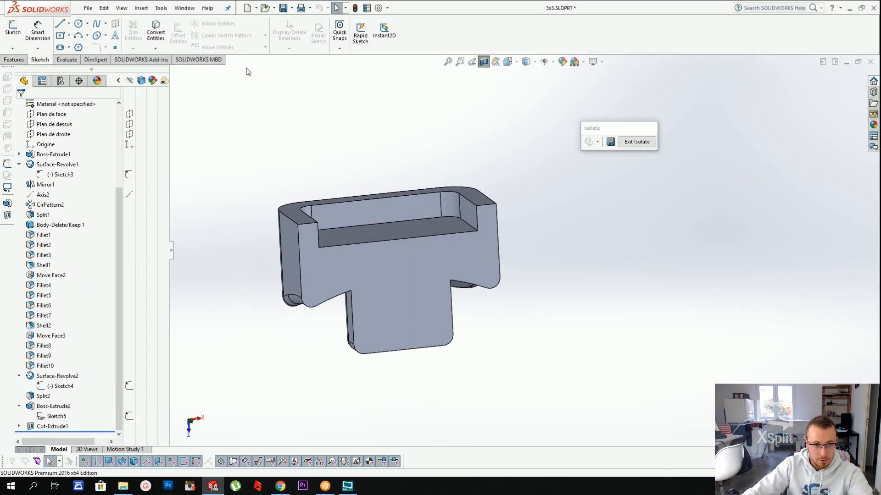
Offset all eight side and corner faces of the recess by 0.1 mm with Move Face, using the flipped direction
click(146, 9)
mouse_move(153, 106)
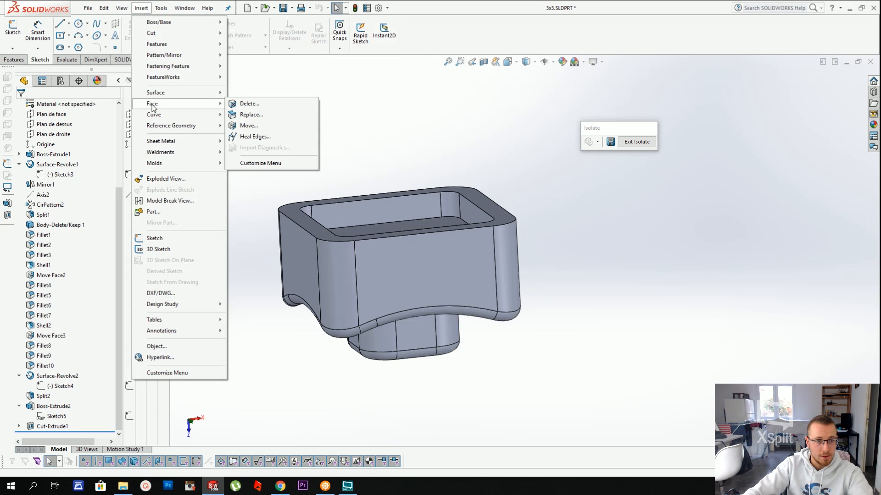
click(255, 130)
middle_drag(398, 240, 322, 208)
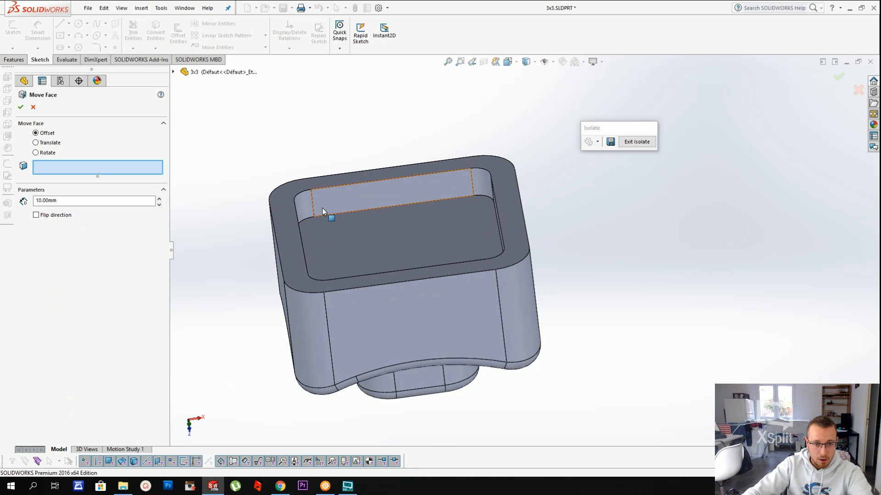
click(322, 208)
click(306, 209)
click(481, 182)
middle_drag(481, 183, 431, 355)
click(506, 218)
click(541, 279)
click(541, 302)
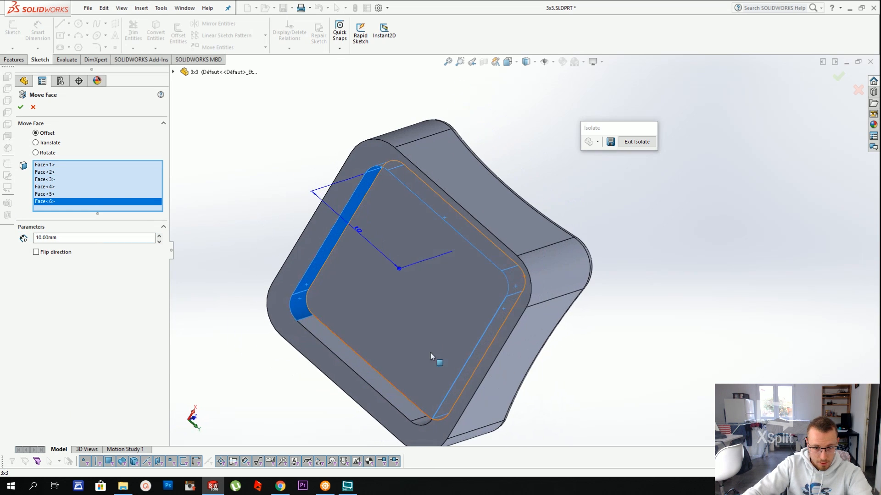
click(385, 395)
click(421, 417)
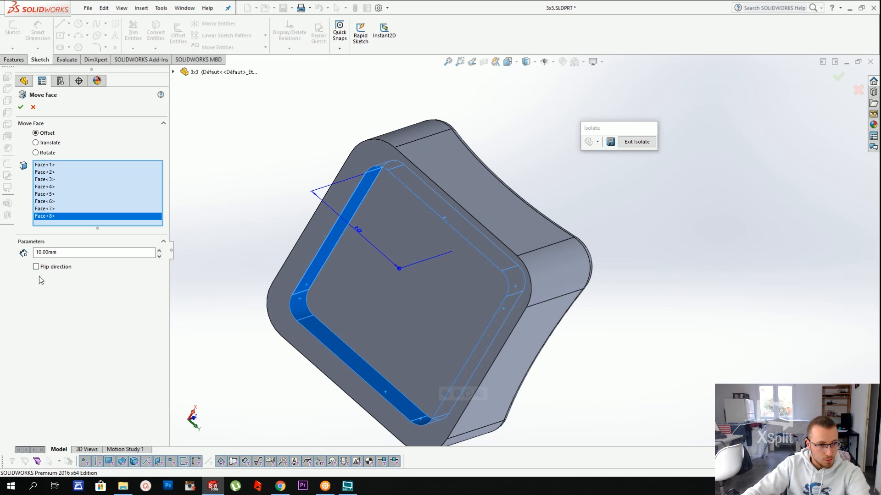
click(68, 266)
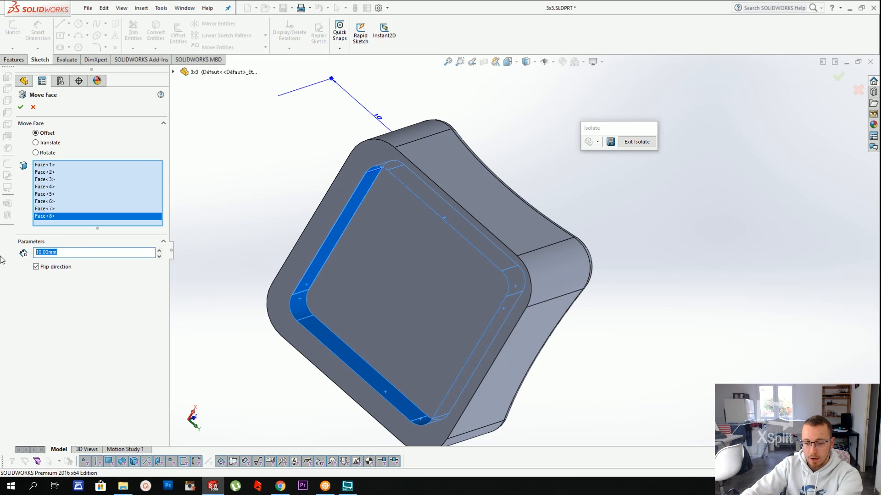
text(0.1)
key(Return)
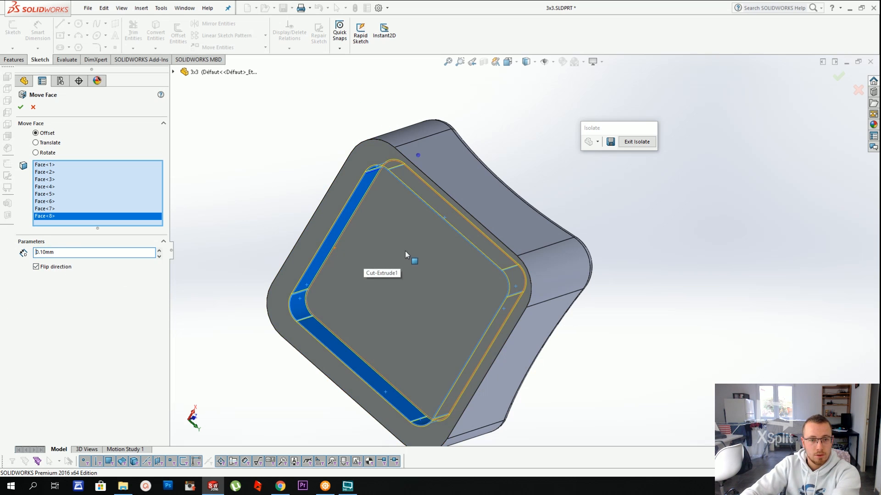
middle_drag(406, 251, 435, 109)
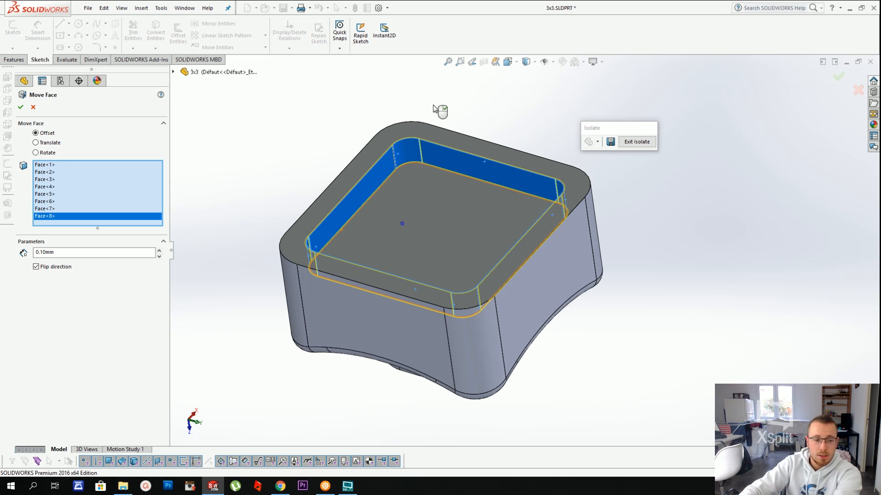
key(Return)
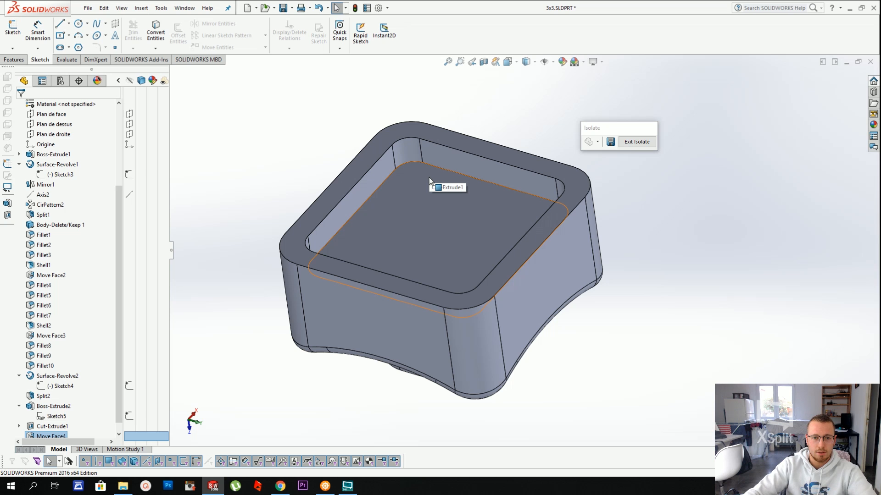
End the isolation of the centre piece so the cap is shown with it
scroll(451, 166, up, 3)
middle_drag(470, 178, 480, 160)
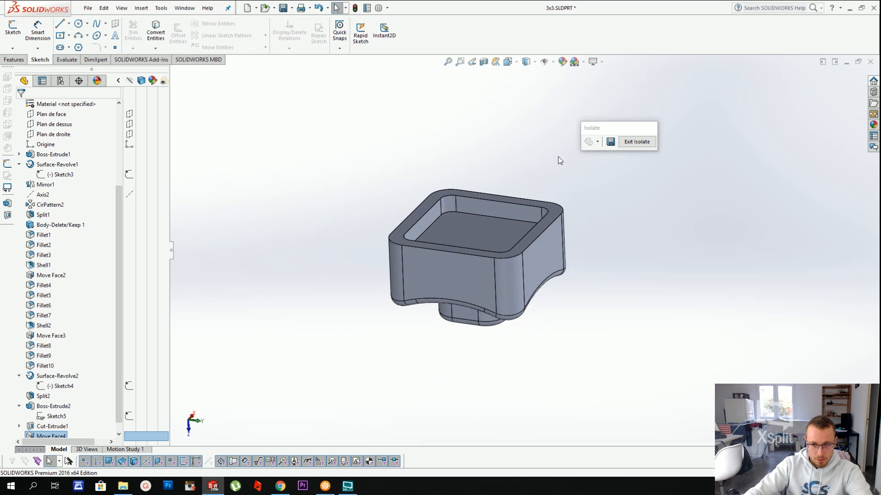
click(635, 141)
Section both pieces along Plan de dessus, examine the clearance between boss and recess, and turn the section view off
click(483, 61)
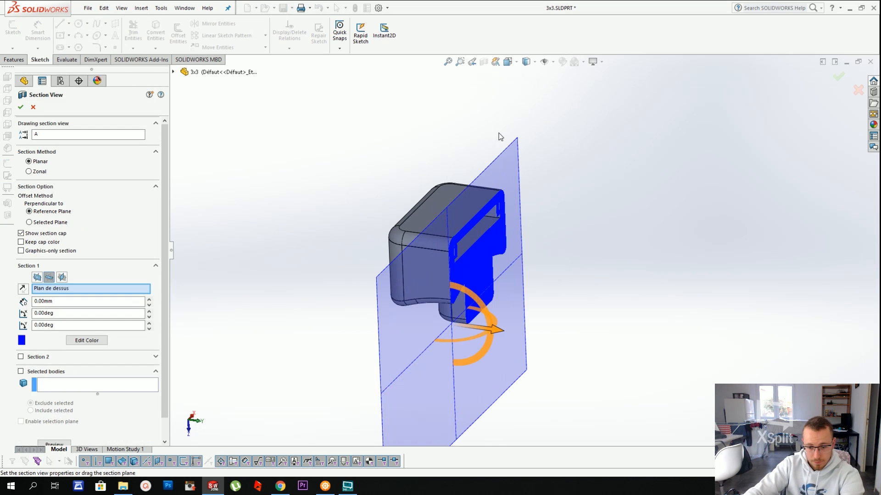
key(Return)
scroll(488, 211, down, 10)
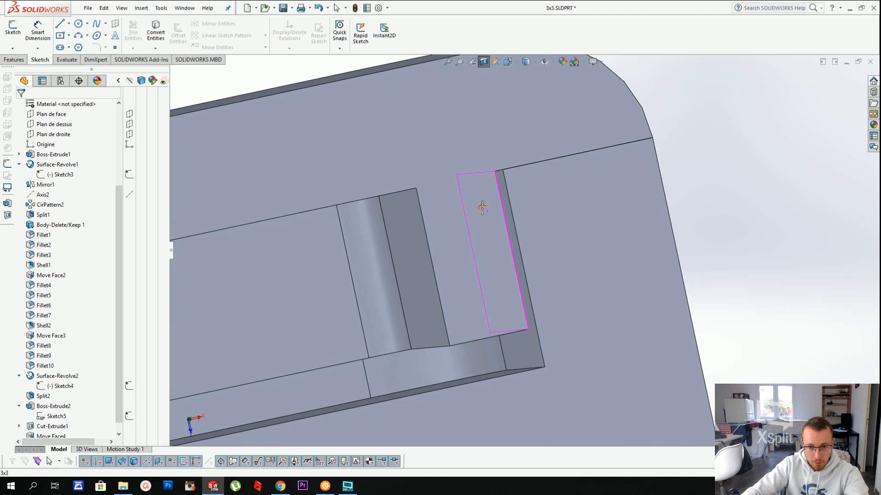
middle_drag(482, 208, 550, 244)
scroll(486, 277, up, 8)
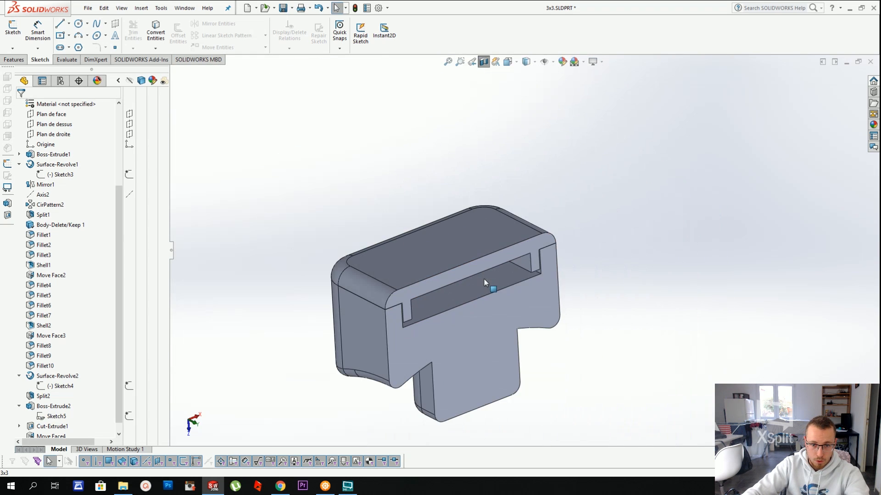
scroll(485, 281, up, 5)
right_click(493, 256)
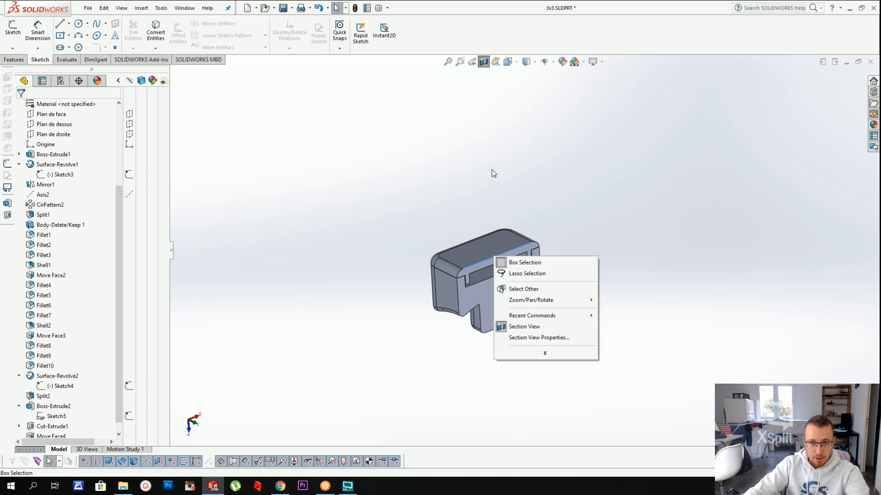
click(484, 62)
Hide the cap body to expose the recess in the centre piece
right_click(496, 244)
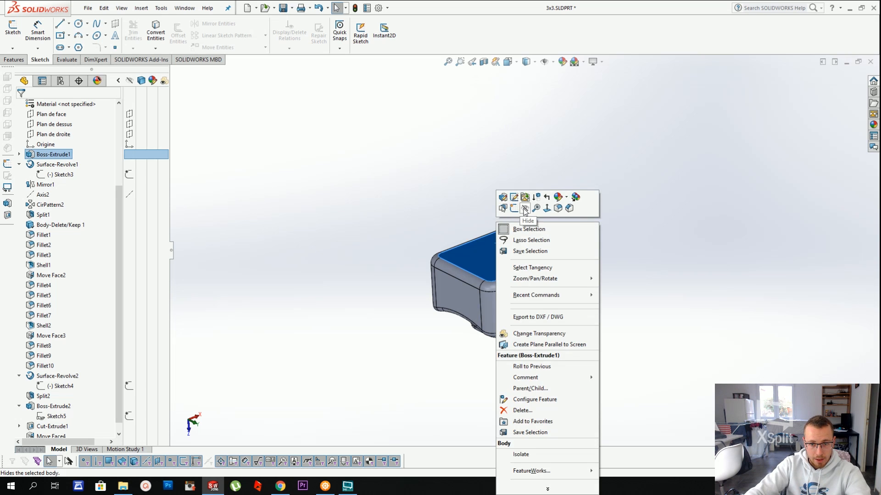
click(526, 211)
scroll(505, 269, down, 8)
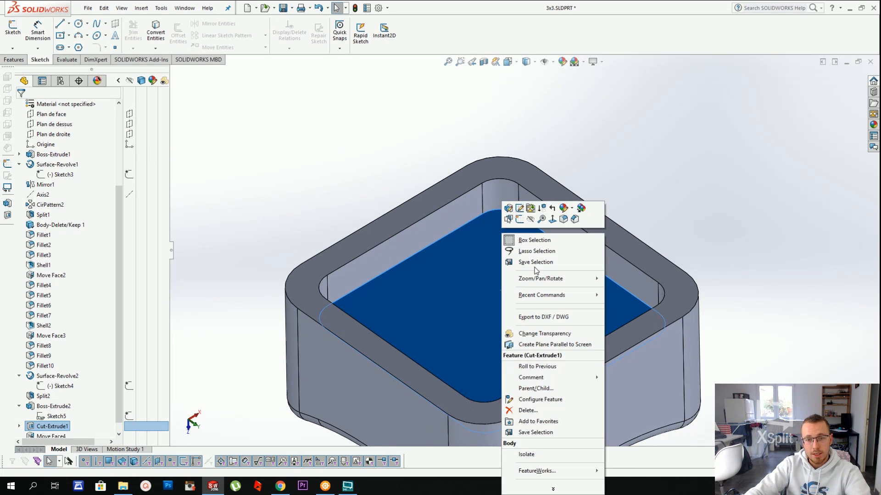
Sketch a circle about 12.4 mm in diameter on the recess floor, centred on the origin
click(552, 220)
click(79, 23)
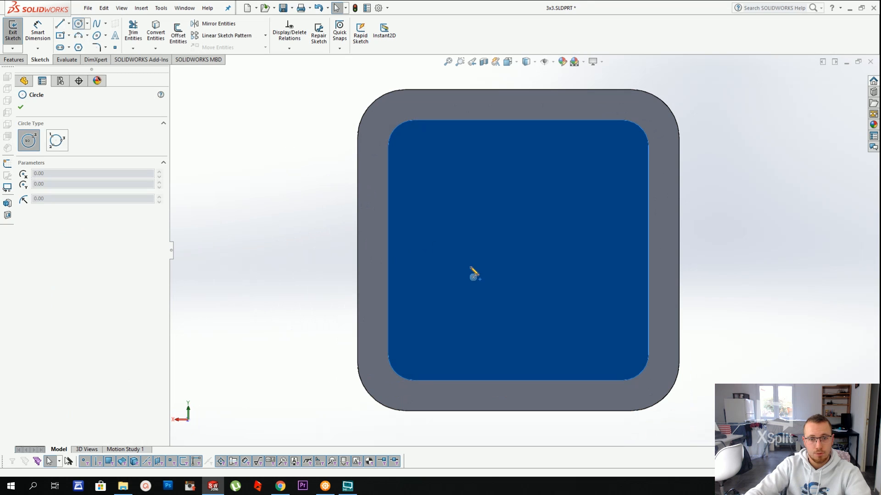
click(518, 250)
click(418, 250)
Dimension the circle's diameter and set it to 8 mm
click(38, 31)
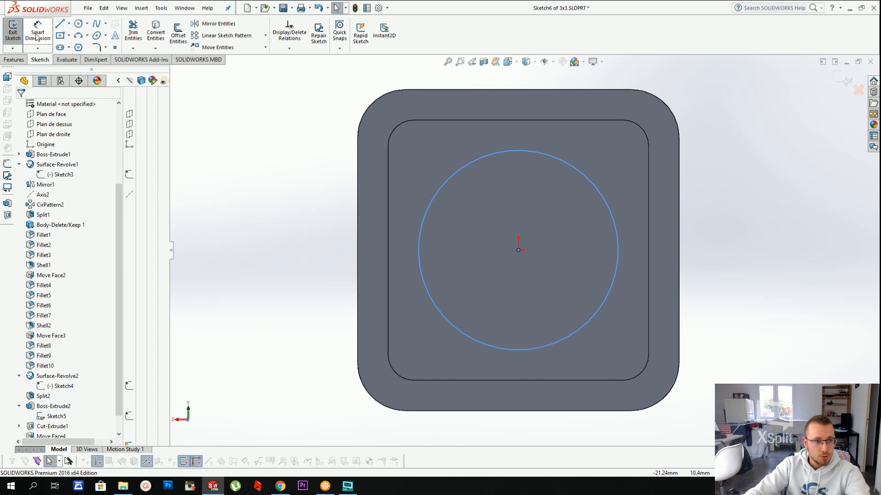
click(505, 152)
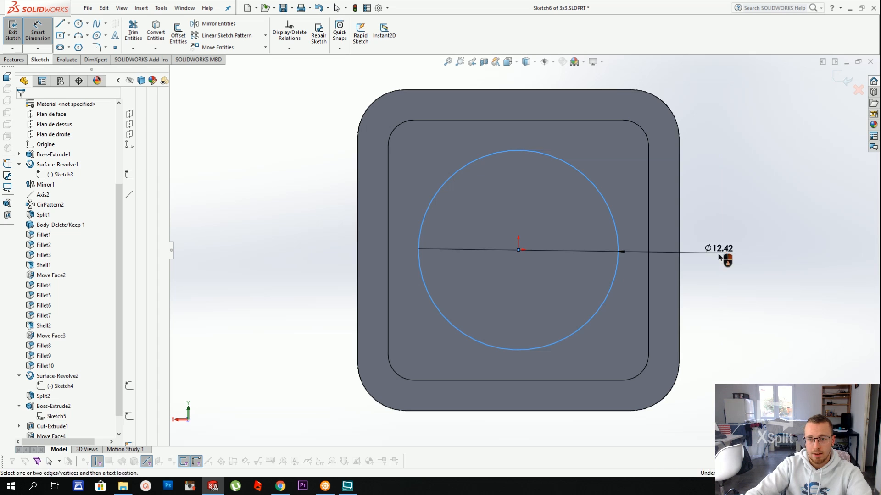
click(719, 257)
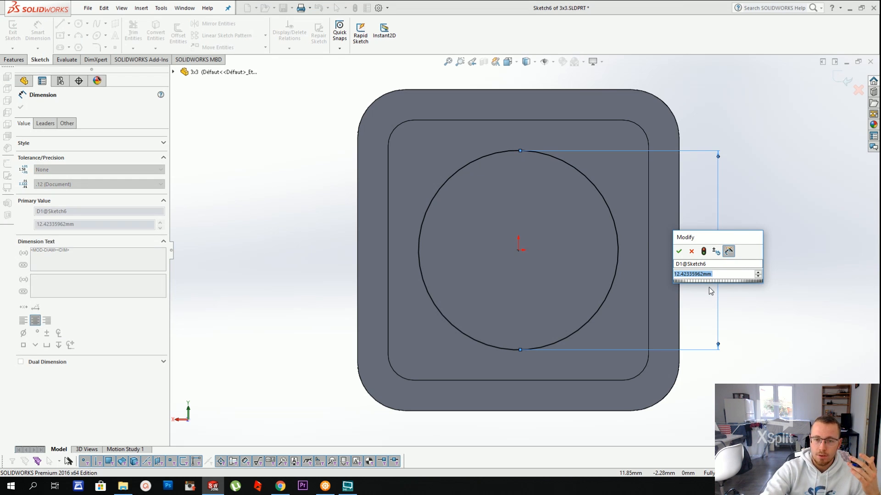
text(=8)
key(Return)
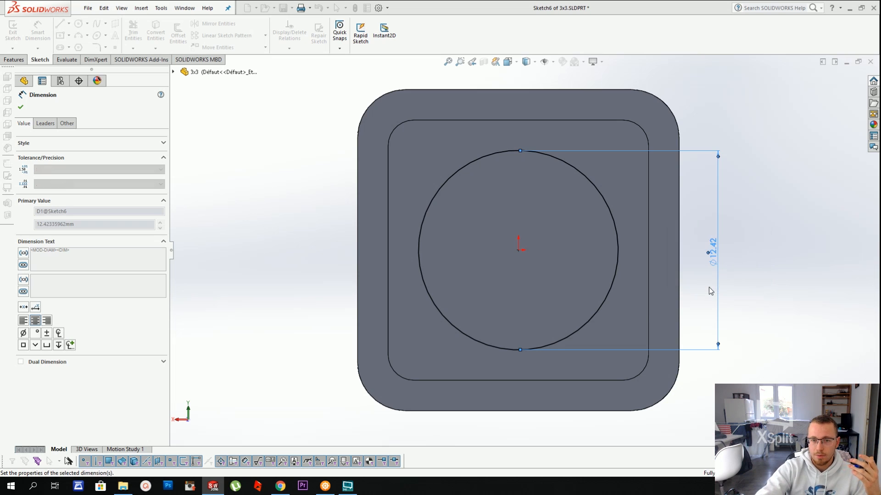
Start an extruded cut from the 8 mm circle on the recess floor with a blind depth of 3 mm
middle_drag(378, 192, 452, 115)
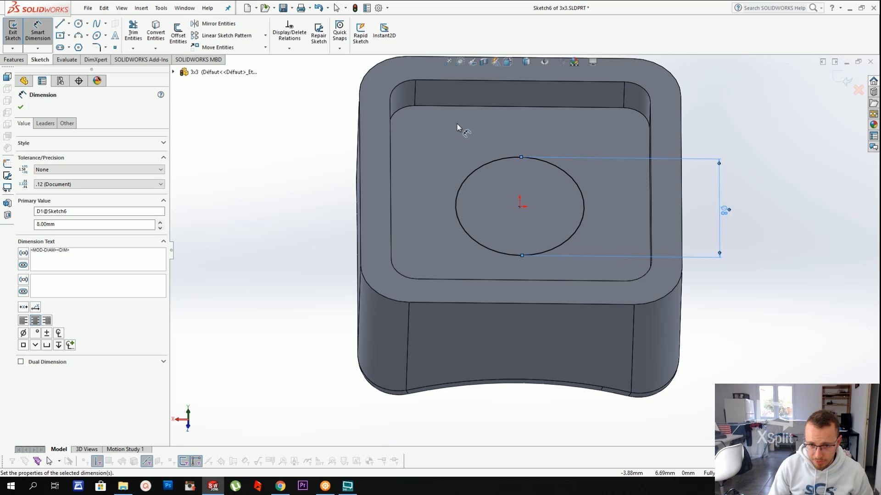
scroll(459, 193, up, 3)
middle_drag(507, 177, 489, 179)
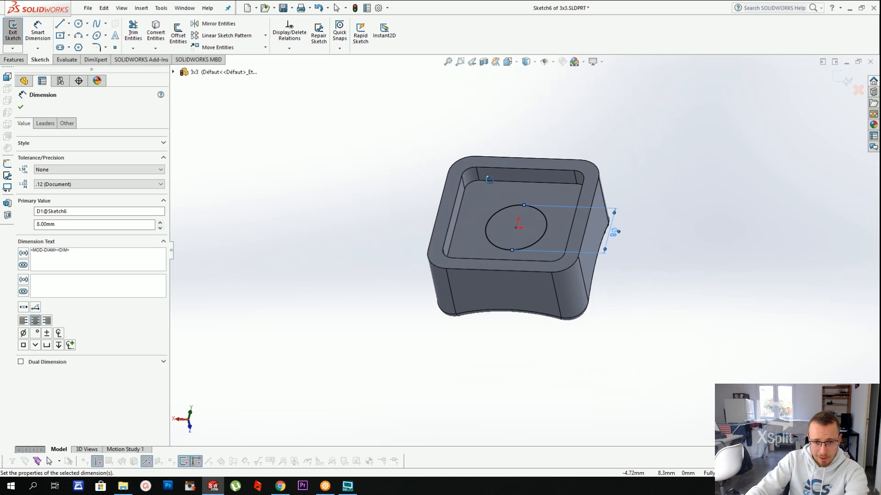
click(141, 8)
mouse_move(184, 33)
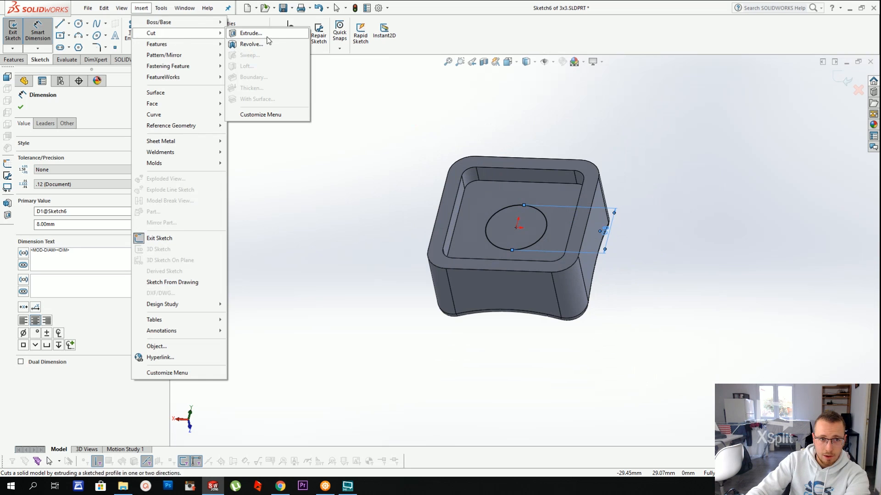
click(267, 36)
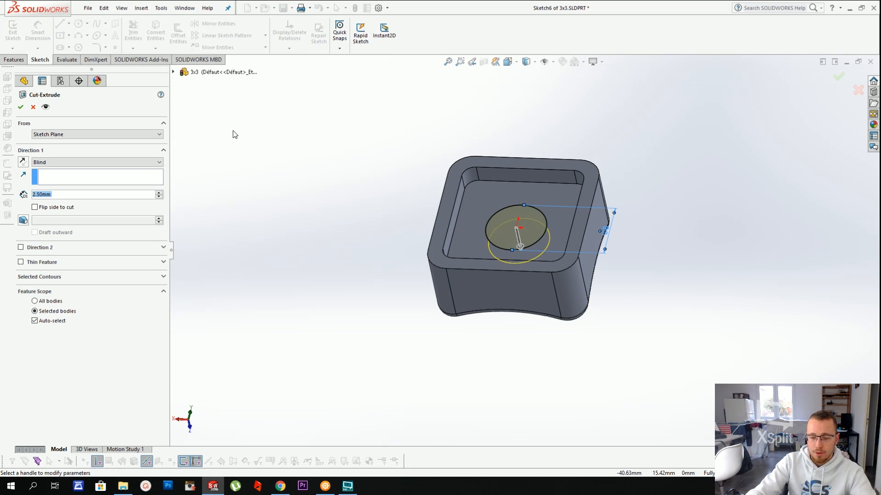
text(3)
key(Return)
Reduce the blind depth of the circular cut to 1.5 mm and complete the feature
scroll(347, 167, down, 3)
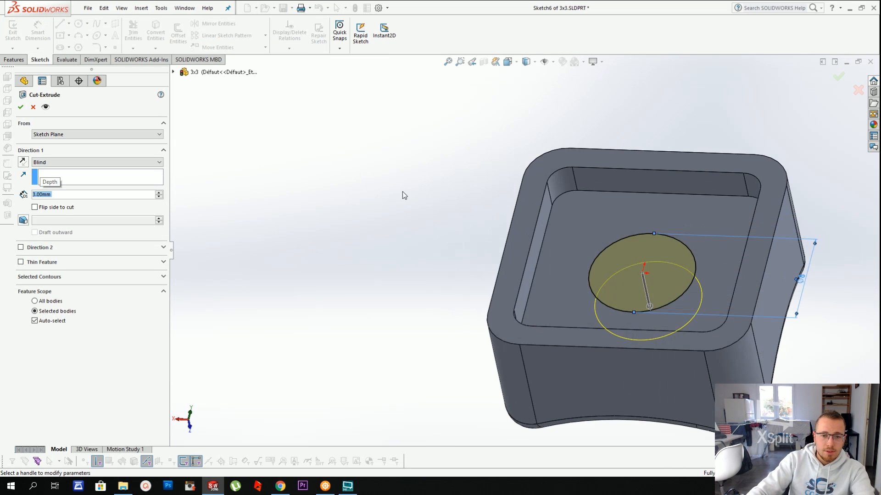
ctrl+middle_drag(752, 235, 636, 243)
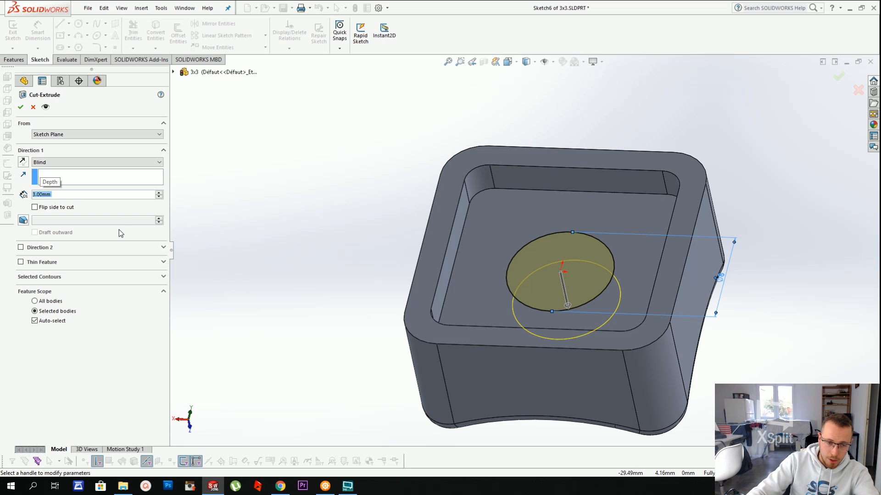
middle_drag(477, 221, 392, 258)
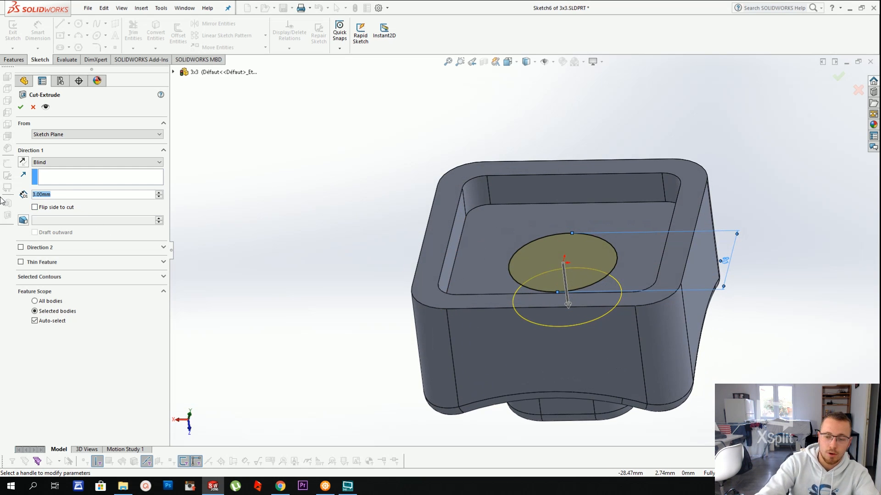
text(1.5)
key(Return)
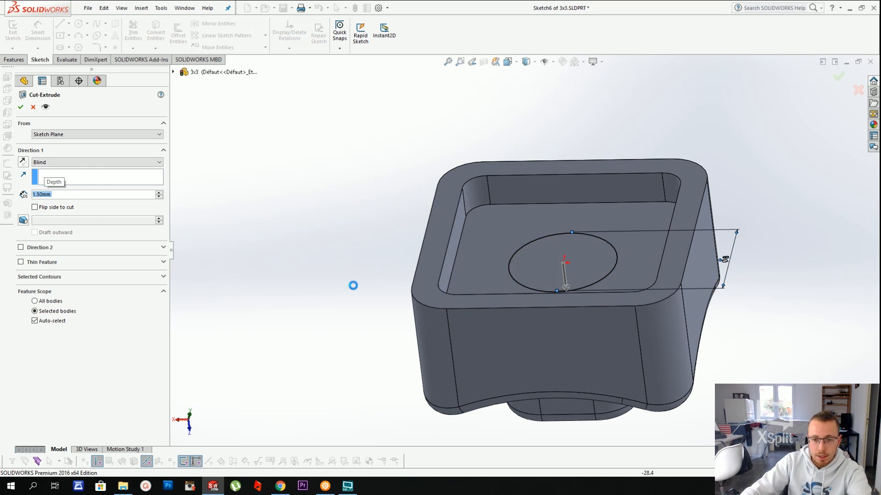
click(573, 271)
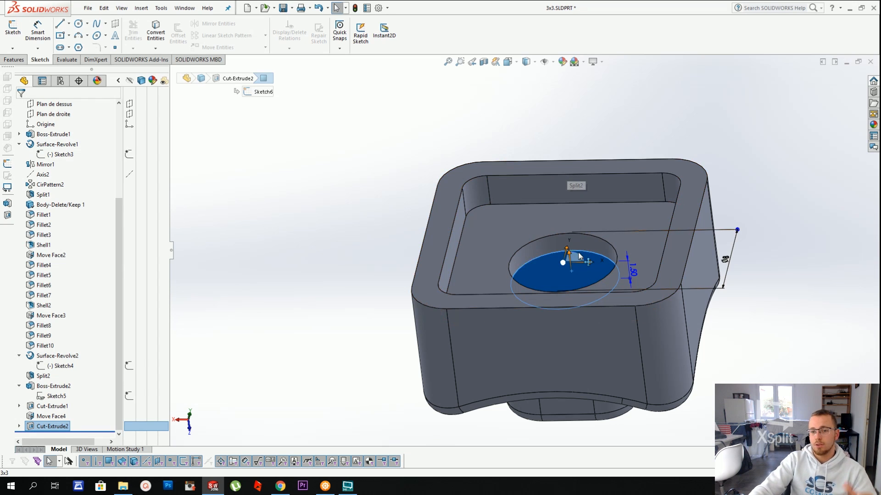
click(490, 94)
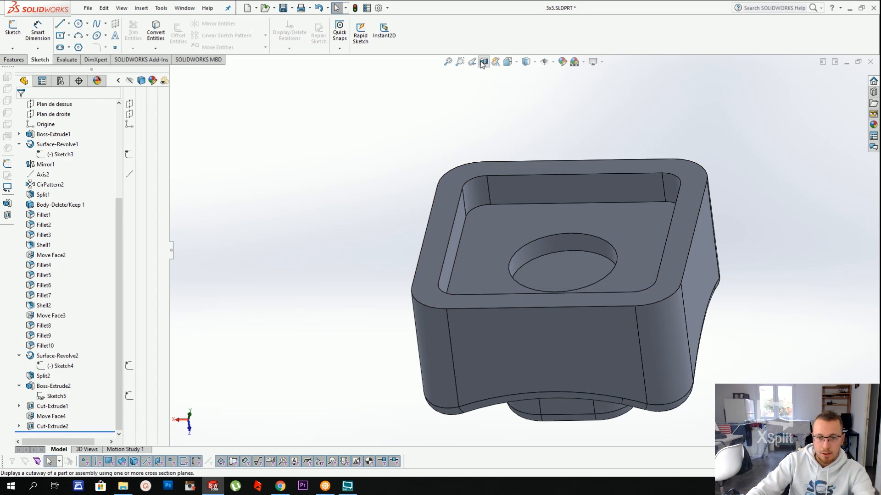
Show the cap body Boss-Extrude2 again and section both pieces along Plan de dessus
scroll(69, 169, up, 5)
right_click(63, 195)
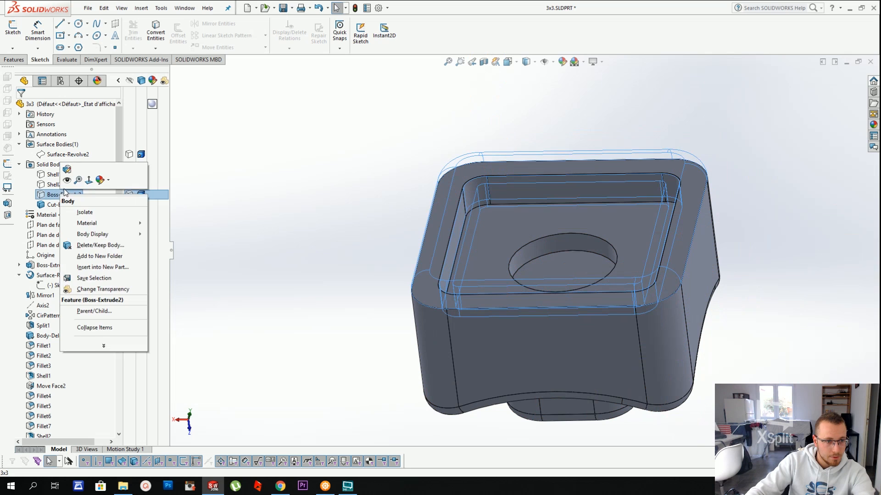
click(66, 179)
click(195, 167)
click(483, 66)
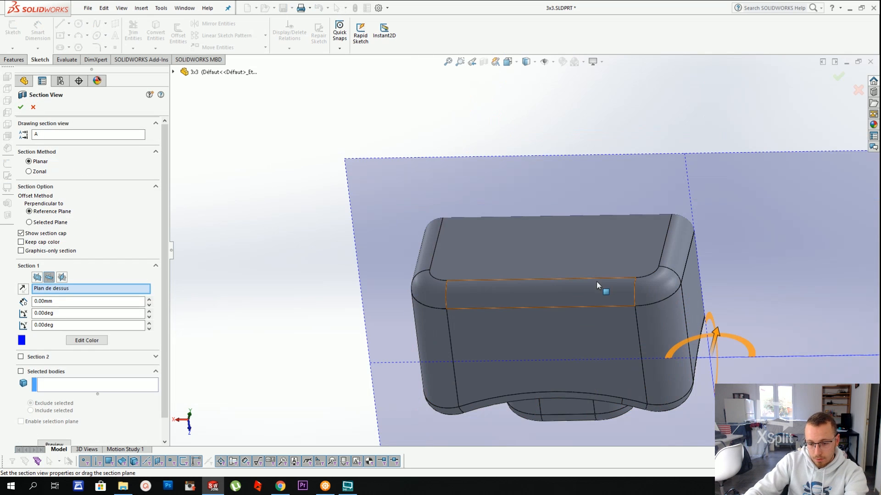
key(Return)
middle_drag(622, 240, 453, 259)
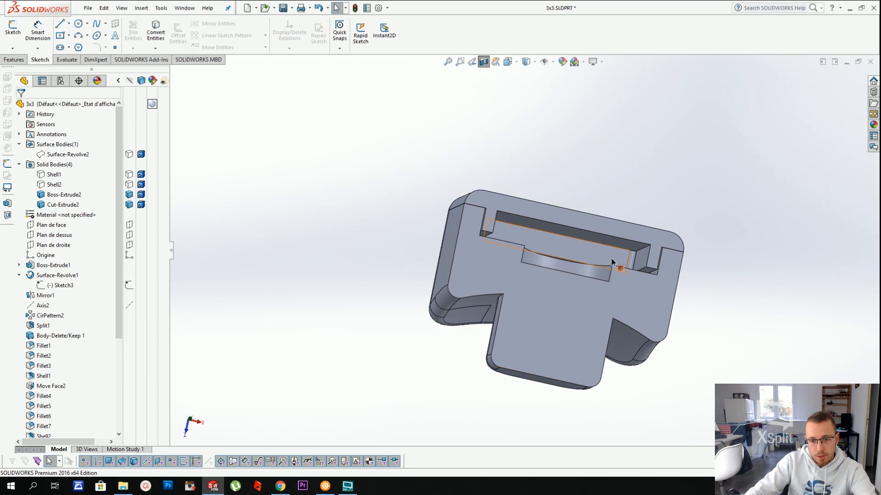
middle_drag(611, 258, 580, 231)
Measure the distance from the round hole's floor to the upper edge of the cap's cavity, and turn the section view off
click(576, 271)
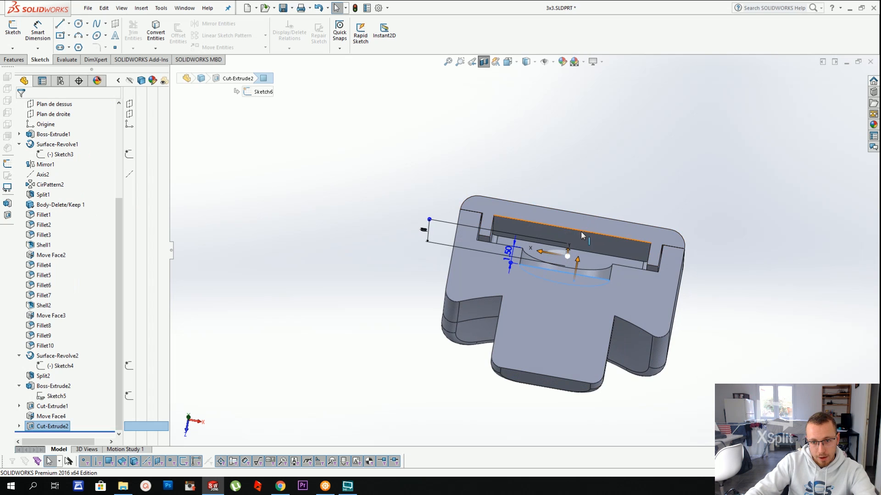
ctrl+click(581, 235)
key(m)
middle_drag(660, 208, 651, 266)
key(Escape)
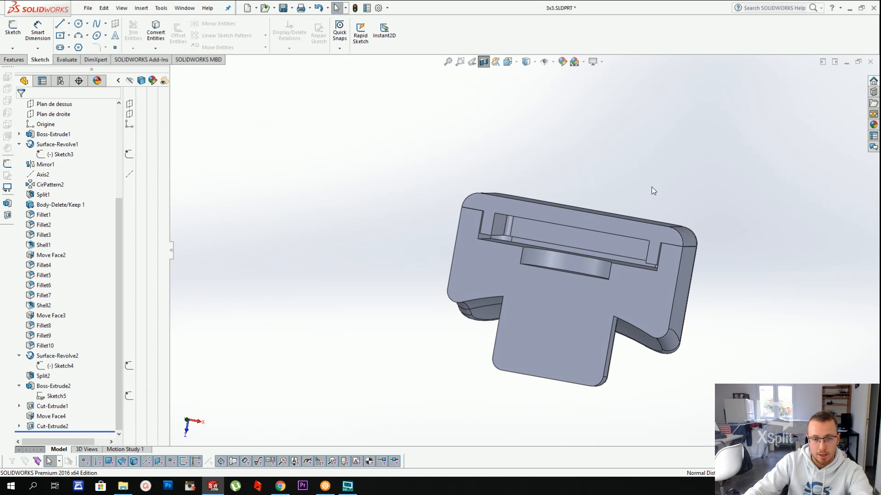
click(484, 63)
Hide the cap body to expose the centre piece's recess and round hole
scroll(592, 184, up, 1)
middle_drag(593, 185, 568, 225)
right_click(568, 224)
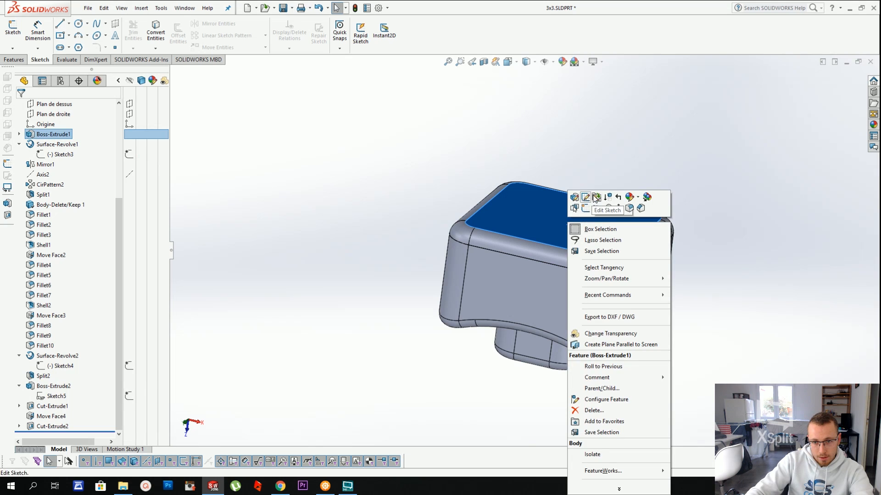
click(596, 207)
Sketch a circle about 5.35 mm in diameter on the round hole's floor, centred on the origin
scroll(587, 156, up, 1)
middle_drag(588, 156, 569, 214)
right_click(542, 272)
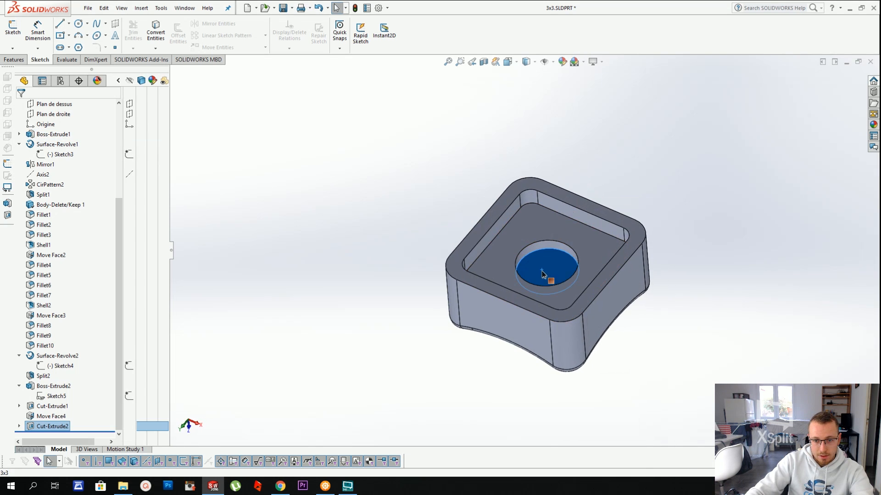
click(593, 222)
scroll(555, 256, down, 2)
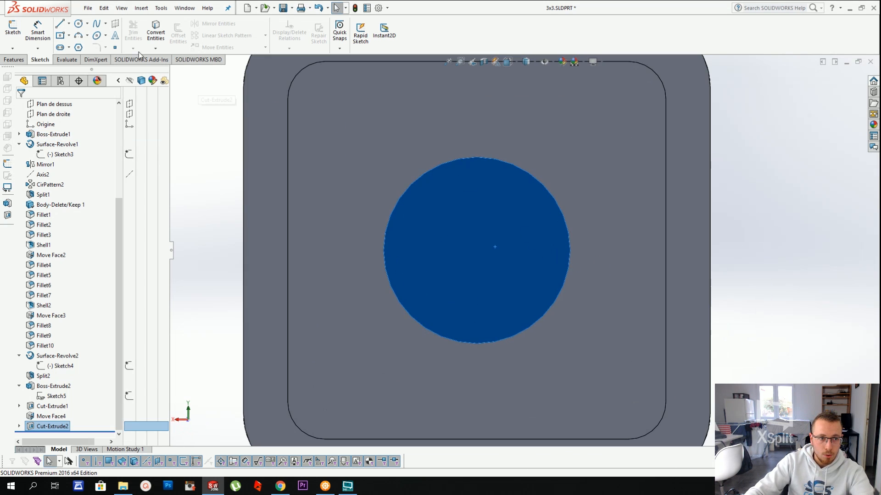
click(77, 26)
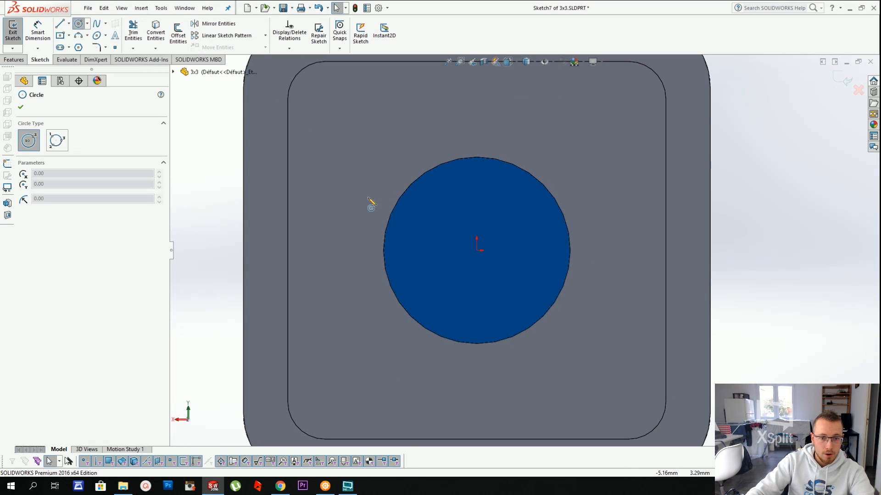
click(476, 251)
click(435, 297)
Dimension the new inner circle's diameter
click(41, 34)
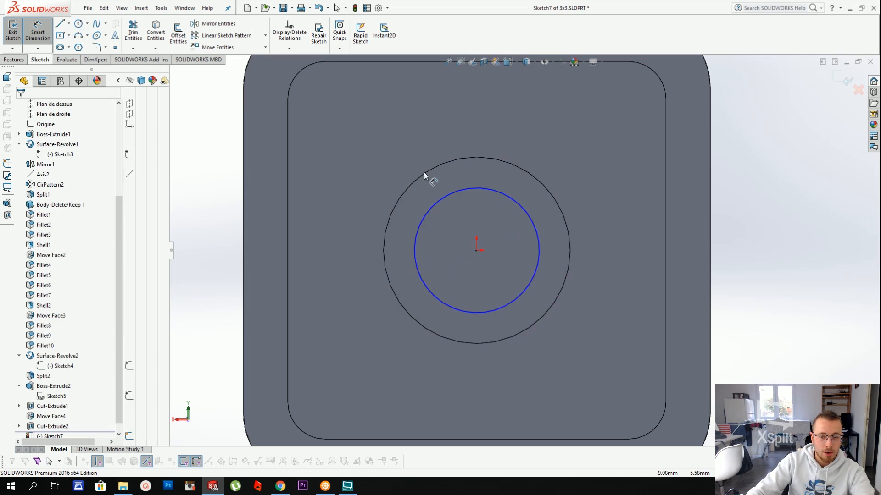
click(508, 197)
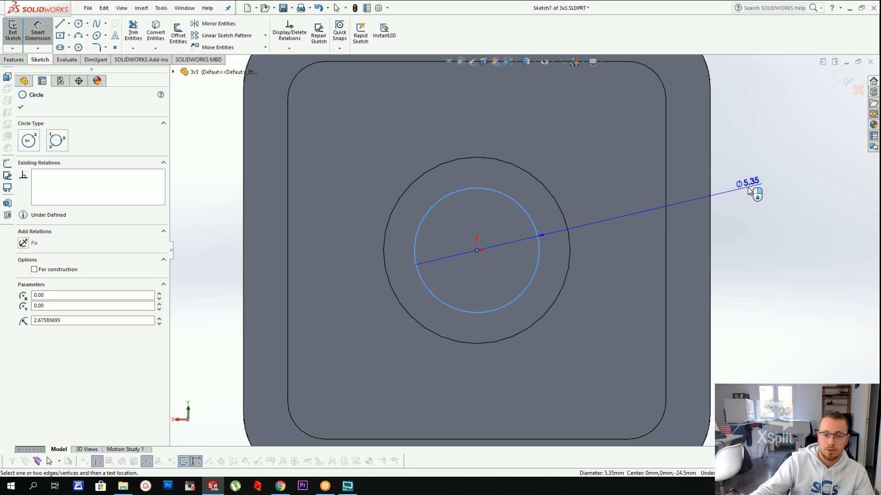
Dimension the circle centred in the round recess to a diameter of 3.5 mm
click(752, 248)
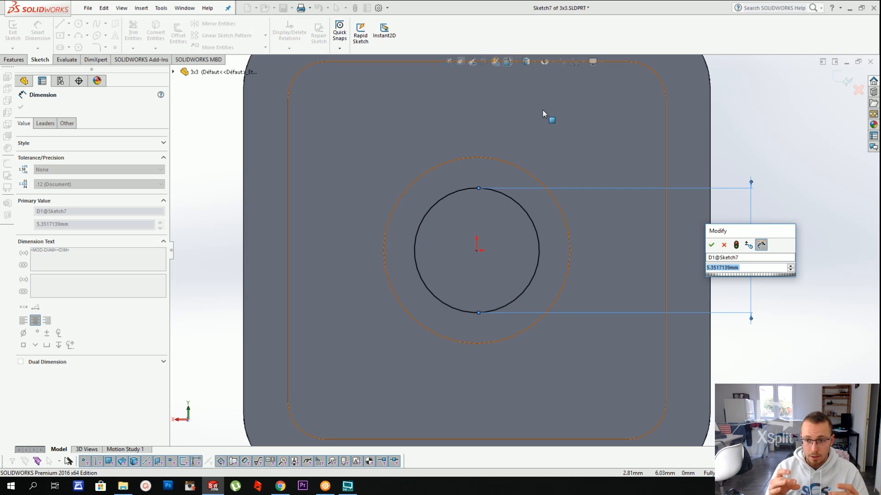
text(3.5)
key(Return)
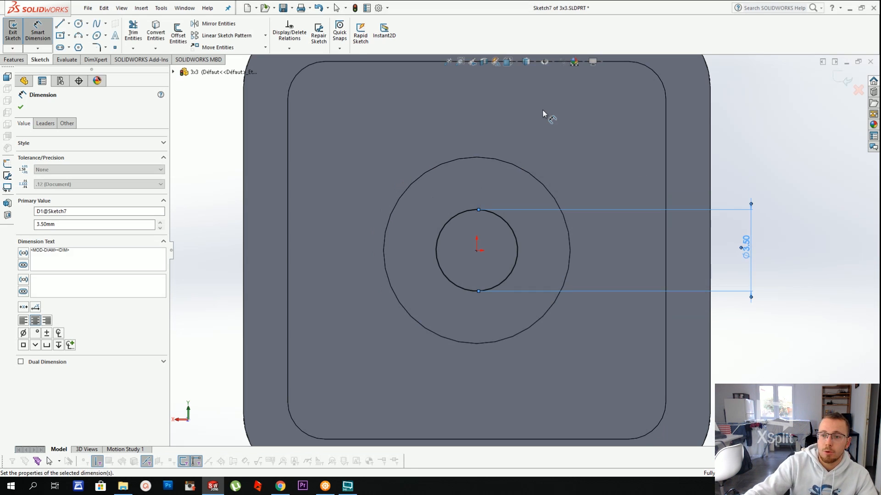
Cut-extrude the 3.5 mm circle with a blind depth of 10 mm down through the central stem
scroll(527, 200, up, 3)
middle_drag(527, 200, 504, 144)
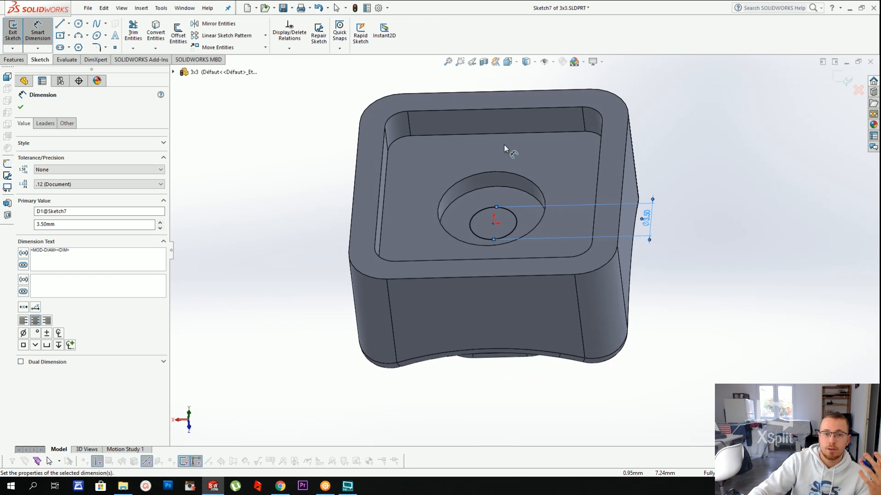
click(141, 7)
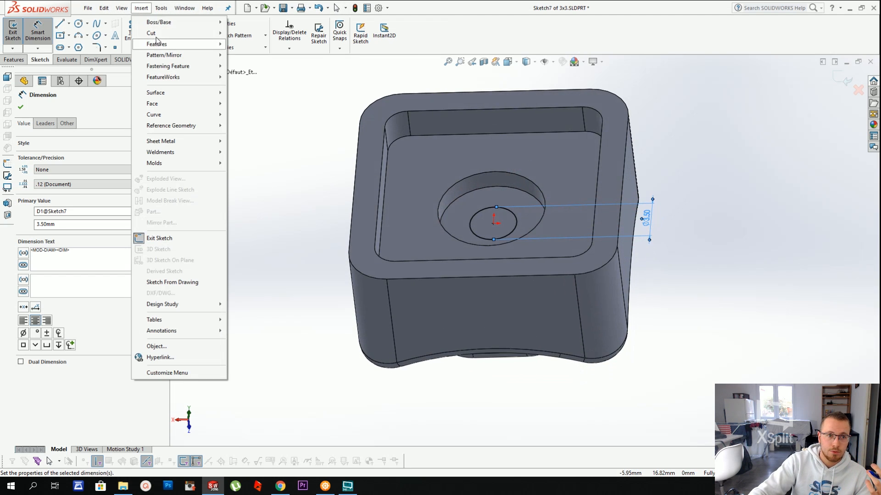
mouse_move(156, 22)
click(248, 35)
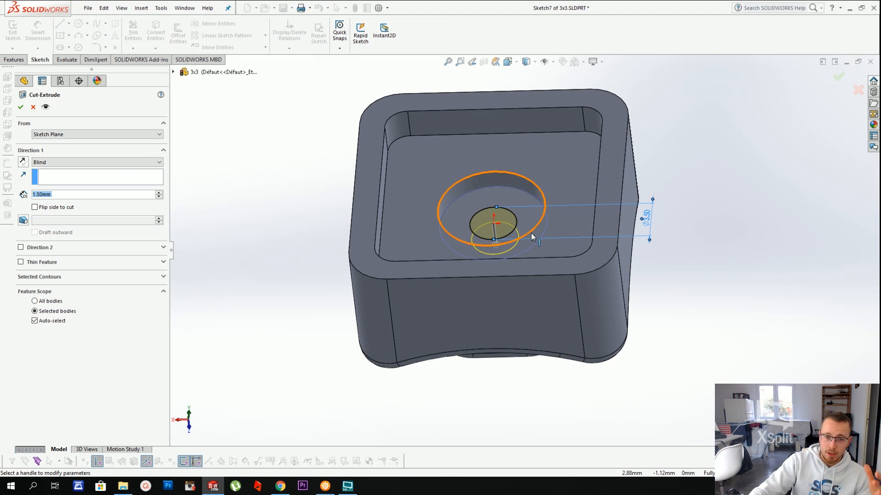
scroll(529, 224, down, 2)
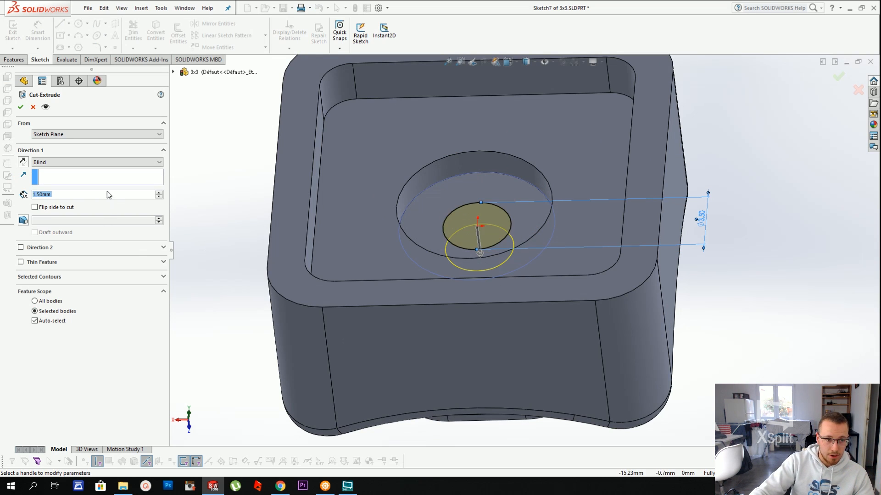
text(10)
key(Return)
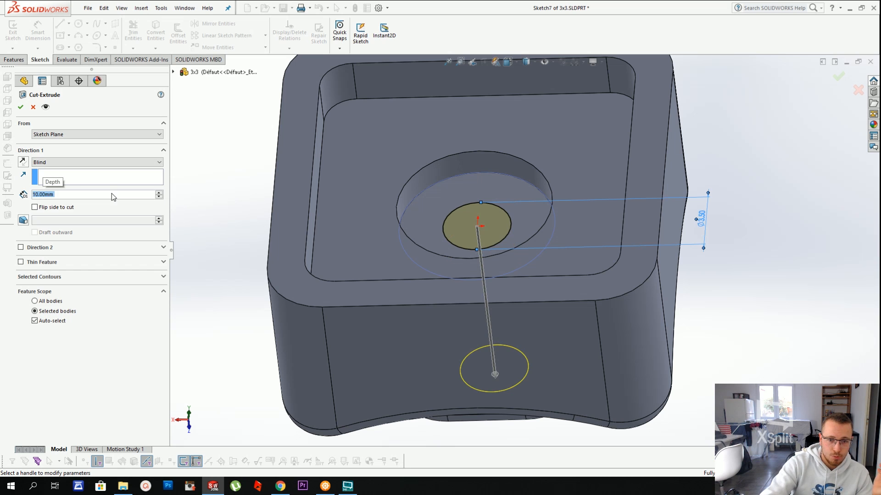
scroll(462, 340, up, 3)
middle_drag(463, 339, 490, 208)
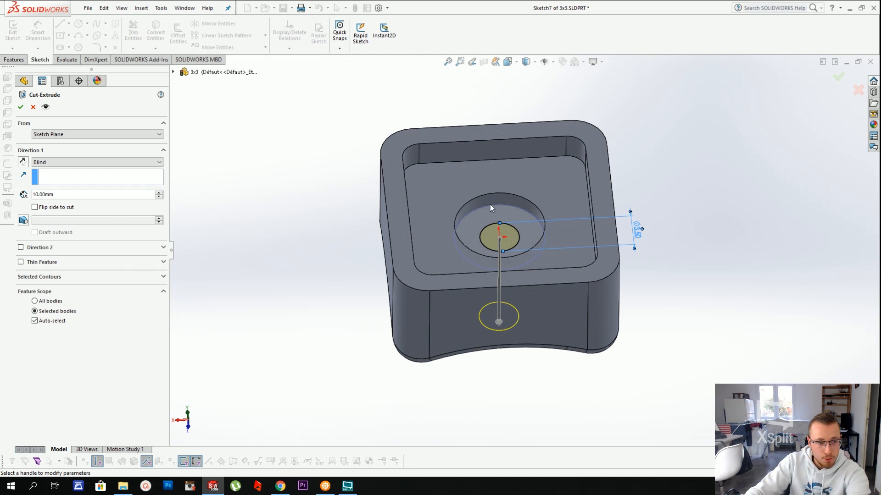
key(Return)
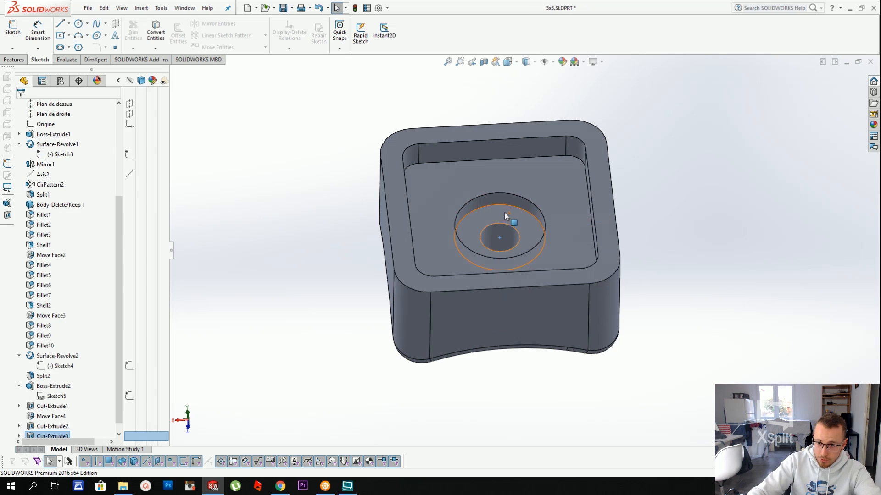
Examine the hole through the centre piece from several angles
click(498, 213)
middle_drag(500, 214, 578, 192)
click(665, 142)
middle_drag(661, 147, 601, 211)
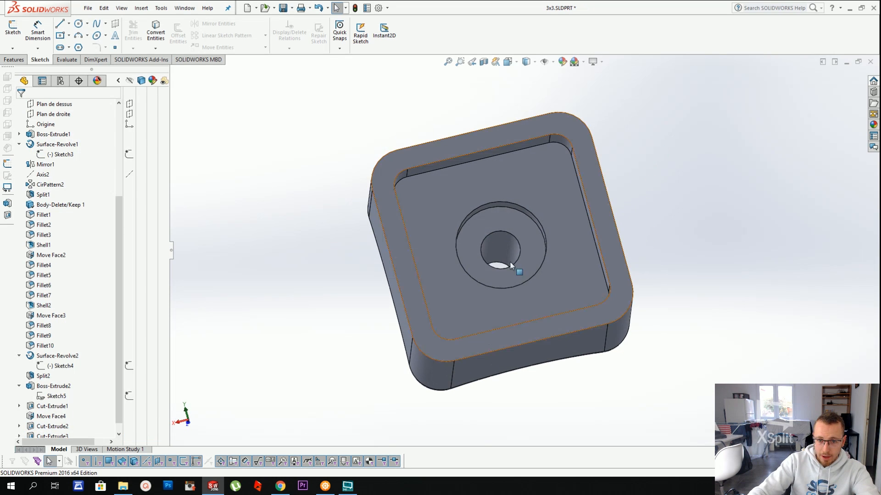
click(508, 247)
middle_drag(509, 248, 567, 293)
click(567, 293)
scroll(541, 191, down, 2)
middle_drag(539, 191, 540, 268)
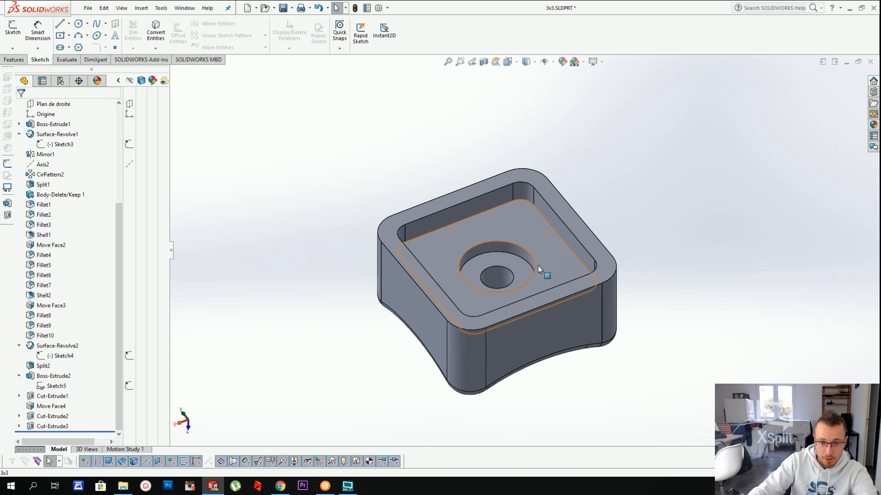
Shell the whole centre-piece body with a wall thickness of 0.80 mm, without removing any faces
click(141, 8)
mouse_move(179, 44)
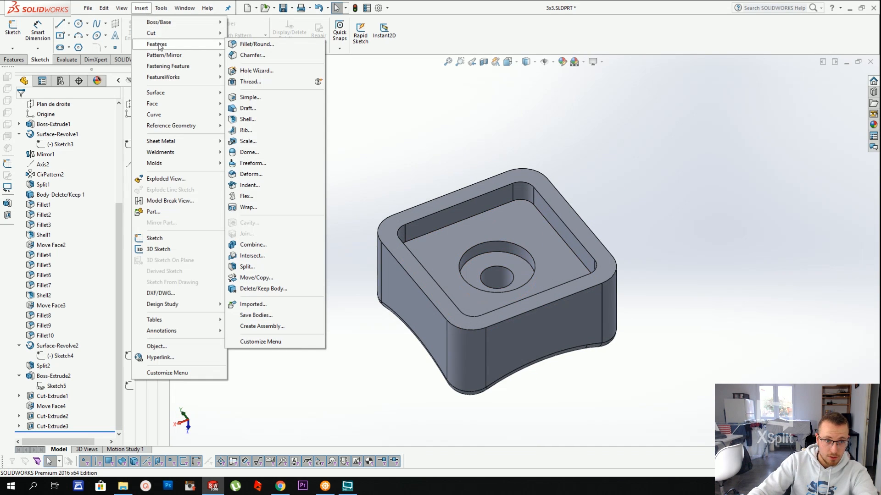
click(250, 120)
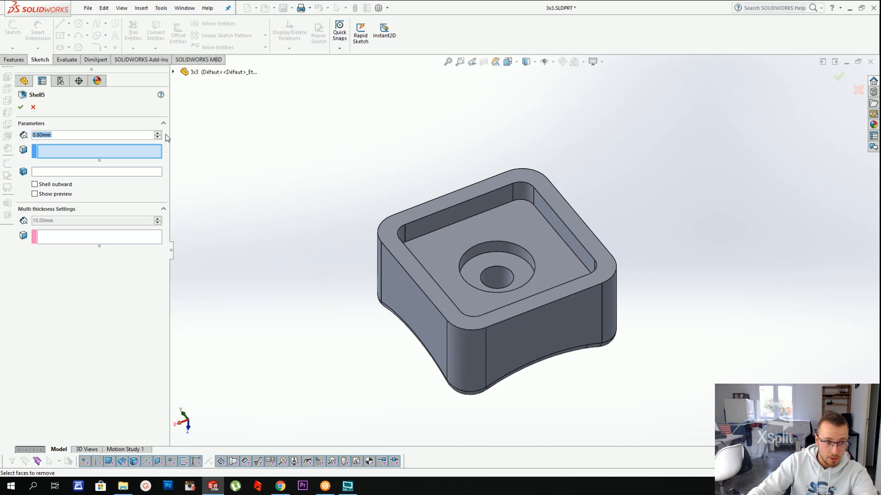
click(64, 172)
click(472, 258)
key(Return)
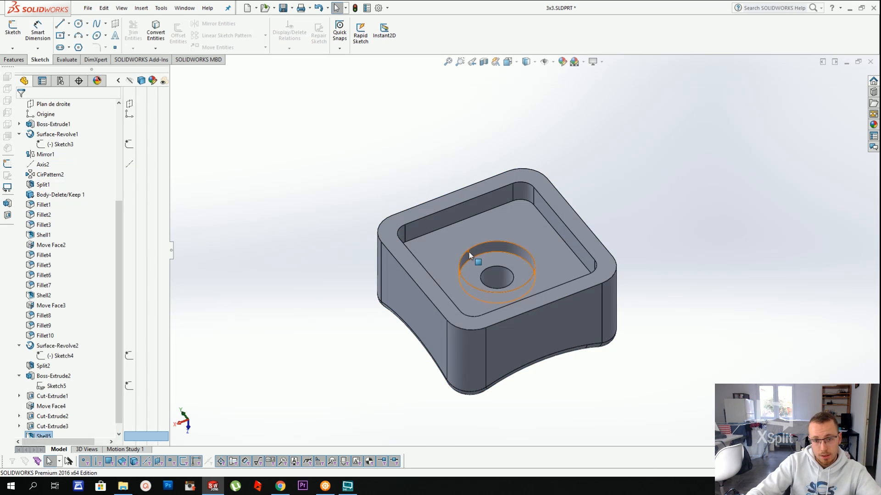
Inspect the shelled interior in a section view cut along Plan de dessus, and return to the full view
click(483, 63)
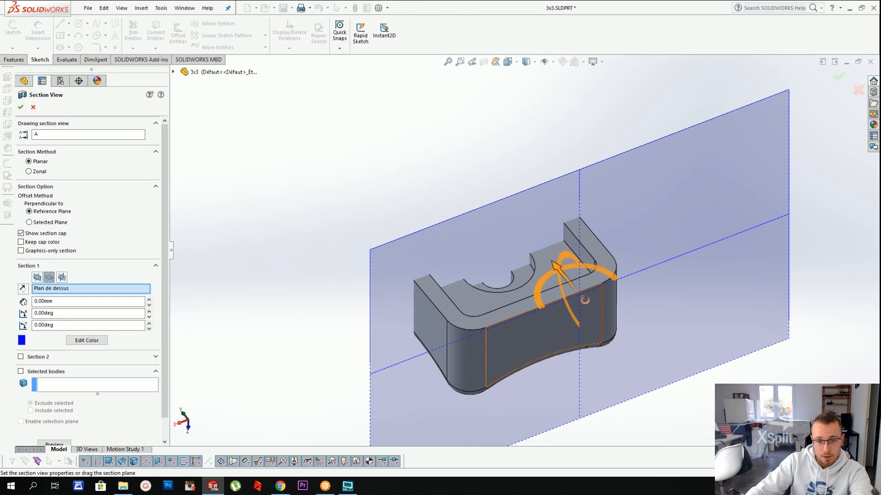
key(Return)
middle_drag(584, 299, 436, 271)
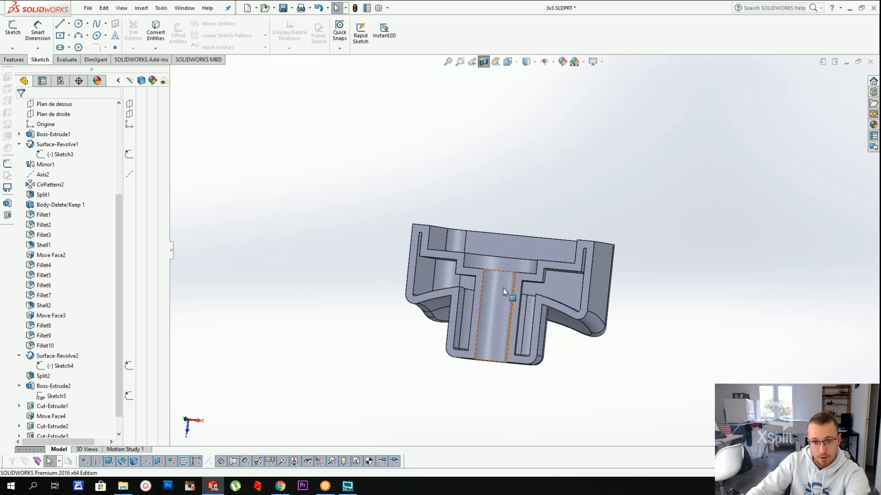
middle_drag(567, 294, 633, 257)
click(484, 62)
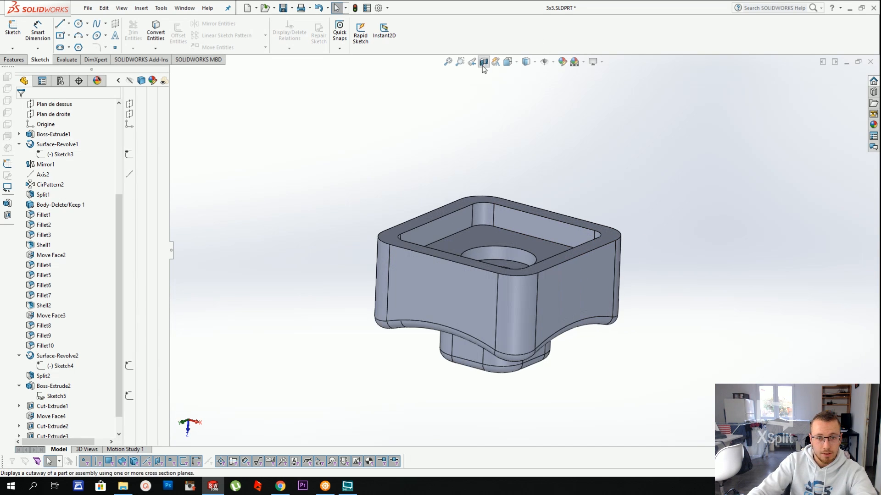
middle_drag(537, 192, 427, 184)
Show the hidden solid bodies Shell1, Shell2 and Boss-Extrude2 alongside the centre piece
scroll(67, 185, up, 5)
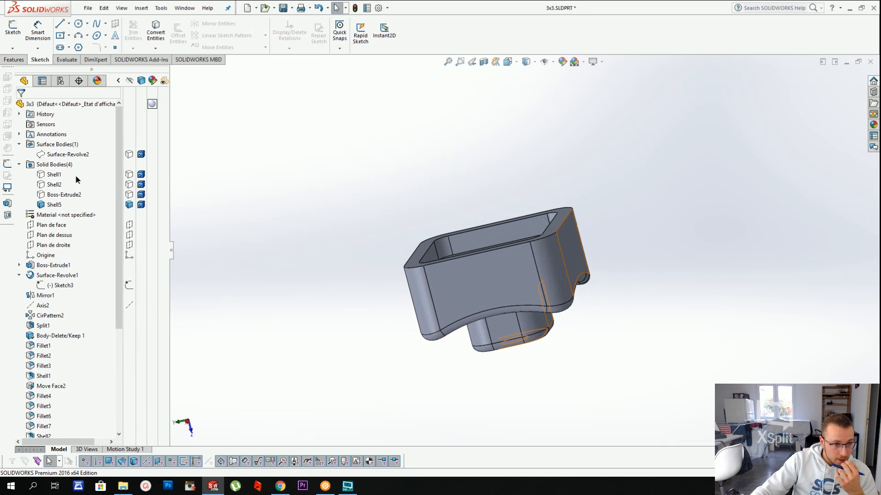
drag(75, 176, 62, 194)
right_click(63, 194)
click(68, 181)
click(364, 128)
Examine how the corner, edge and centre pieces of the cube fit together
middle_drag(366, 133, 331, 122)
scroll(551, 248, up, 3)
middle_drag(511, 253, 511, 286)
click(512, 287)
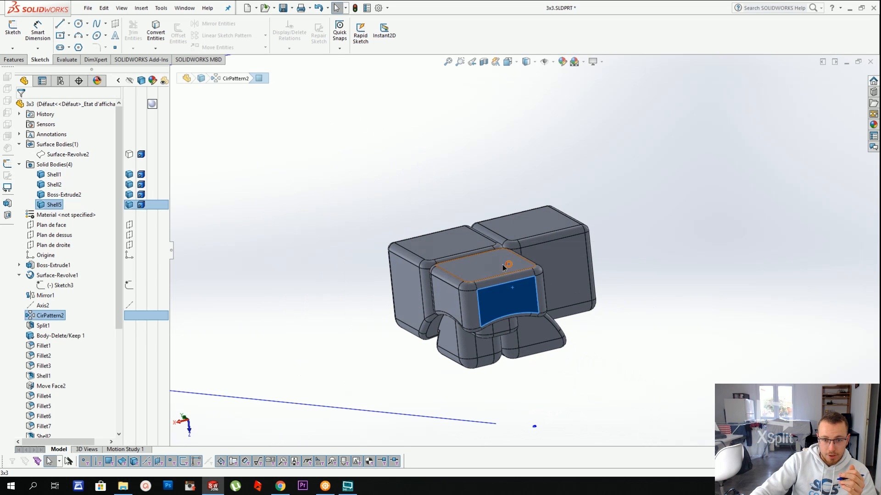
click(502, 264)
click(517, 229)
click(461, 242)
click(672, 255)
middle_drag(602, 281, 647, 240)
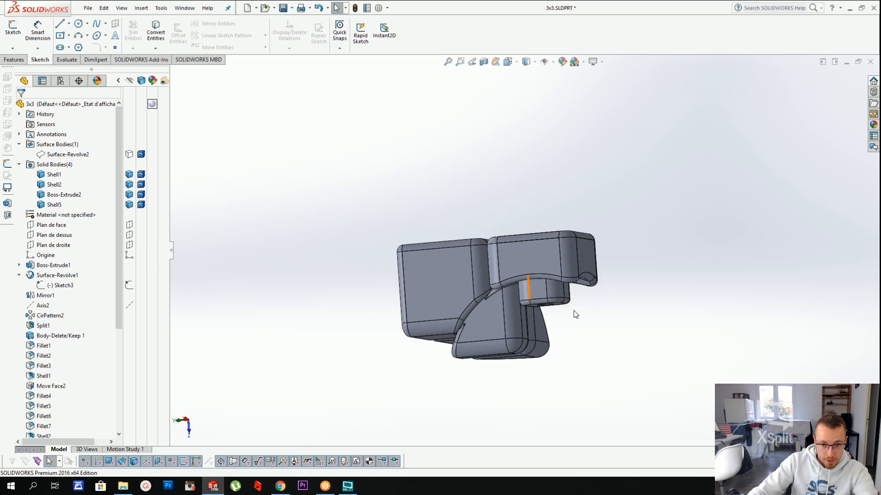
Start a sketch on Plan de face and draw a circle about 9.24 mm in diameter centred on the origin
middle_drag(573, 310, 486, 97)
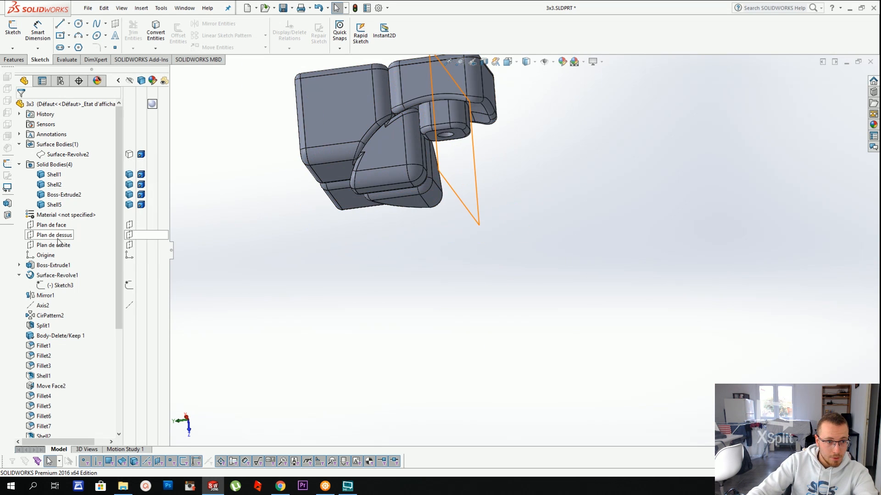
click(51, 225)
mouse_move(395, 238)
middle_down()
mouse_move(413, 205)
mouse_move(420, 252)
middle_up()
click(16, 34)
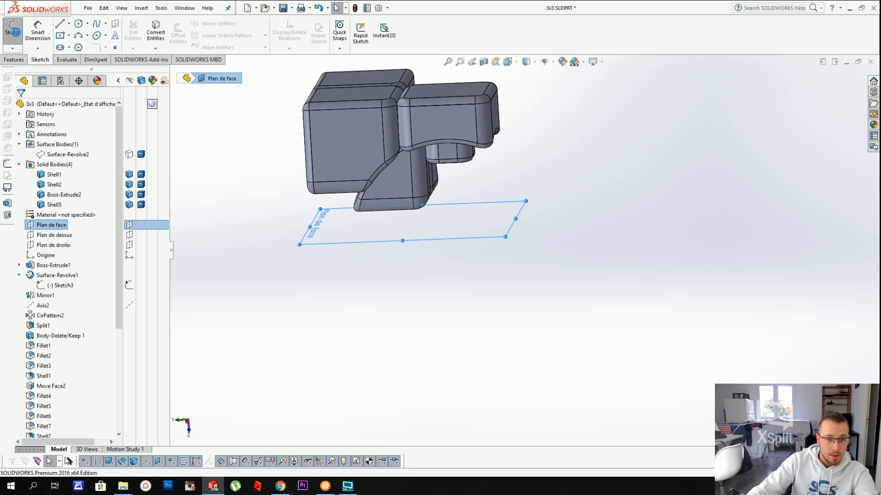
middle_drag(494, 222, 488, 255)
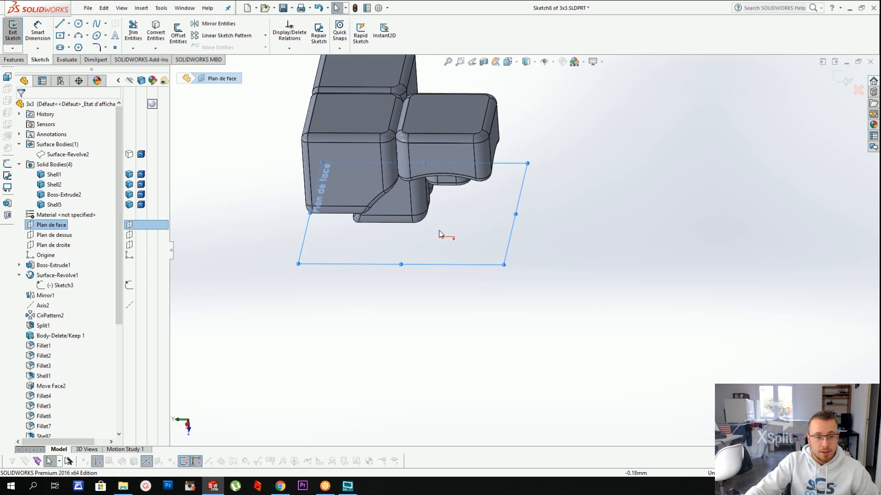
click(78, 24)
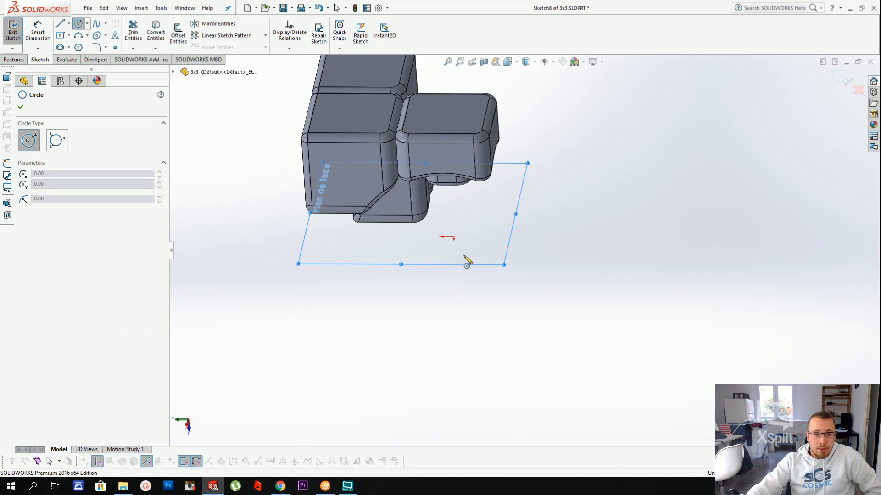
click(454, 237)
click(444, 248)
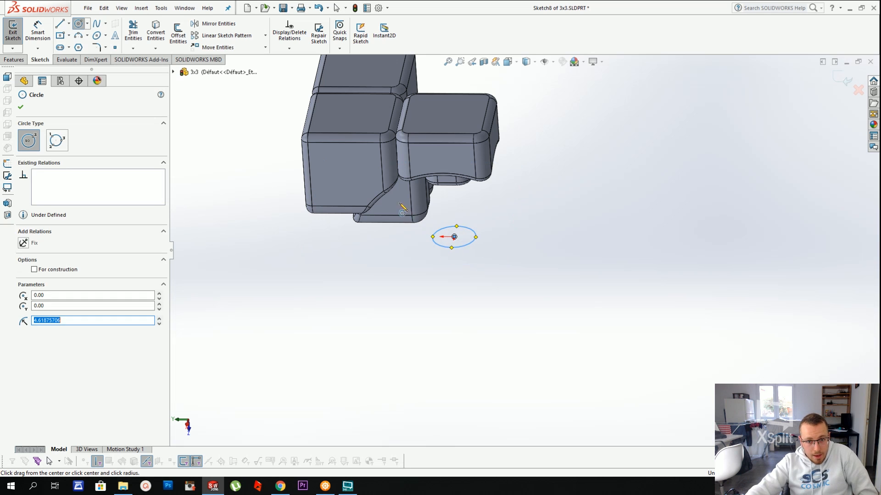
Dimension the origin-centred circle to a diameter of 10 mm
click(38, 32)
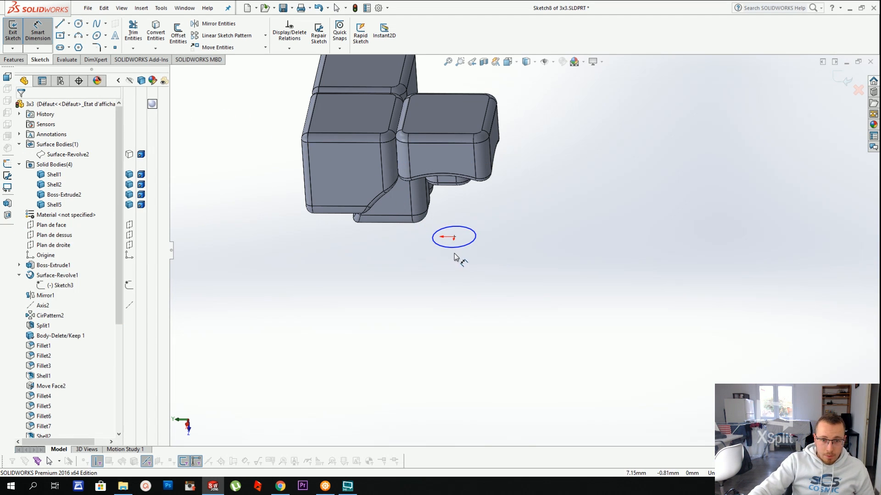
click(453, 247)
click(461, 274)
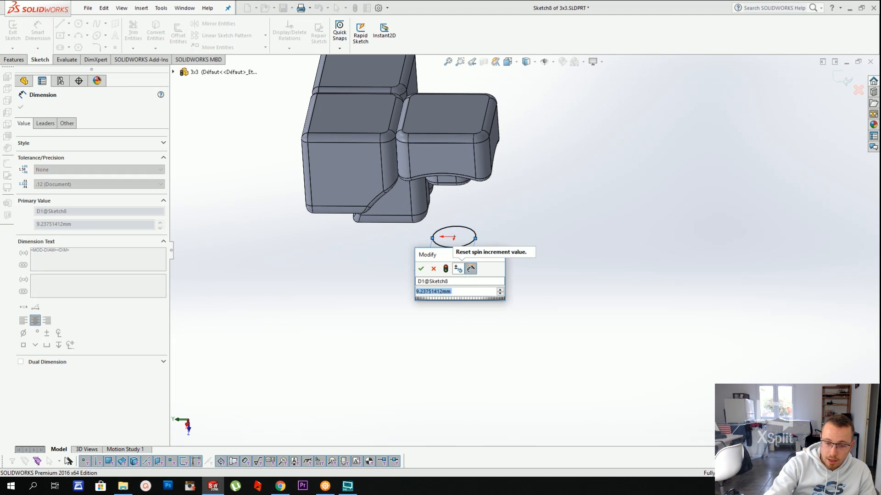
key(Return)
scroll(444, 220, down, 3)
key(Escape)
Set up a boss extrusion of the 10 mm circle with the Mid Plane end condition
middle_drag(471, 222, 468, 201)
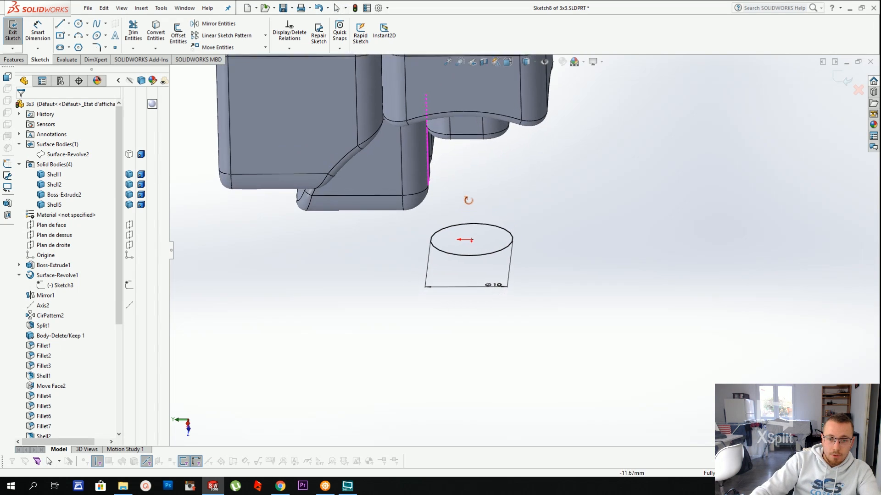
scroll(470, 200, up, 2)
scroll(472, 200, down, 3)
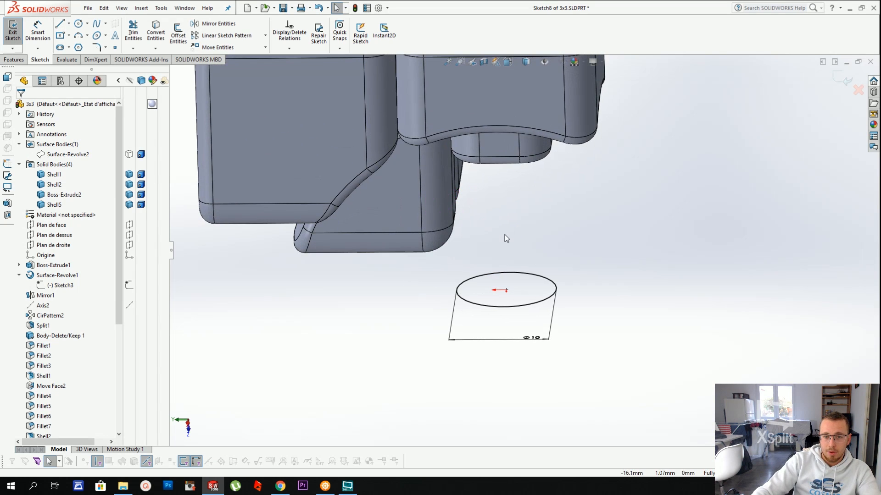
click(141, 8)
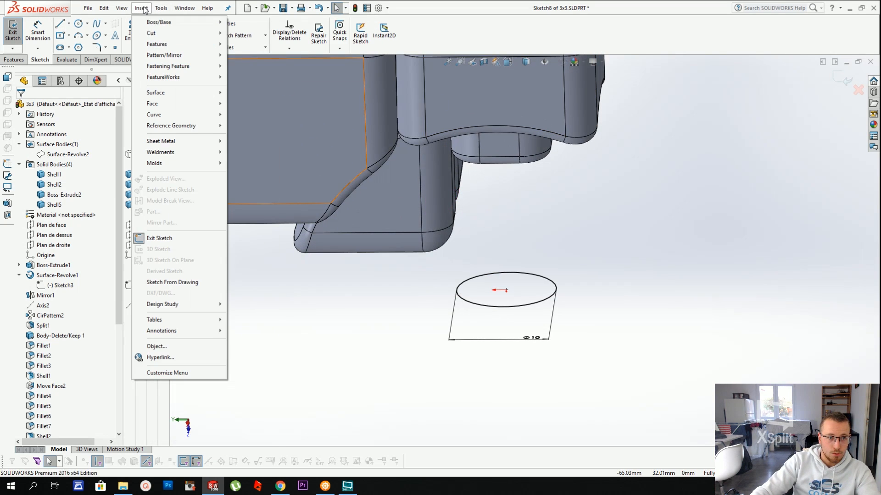
mouse_move(156, 22)
click(234, 22)
middle_drag(462, 221, 471, 179)
click(92, 162)
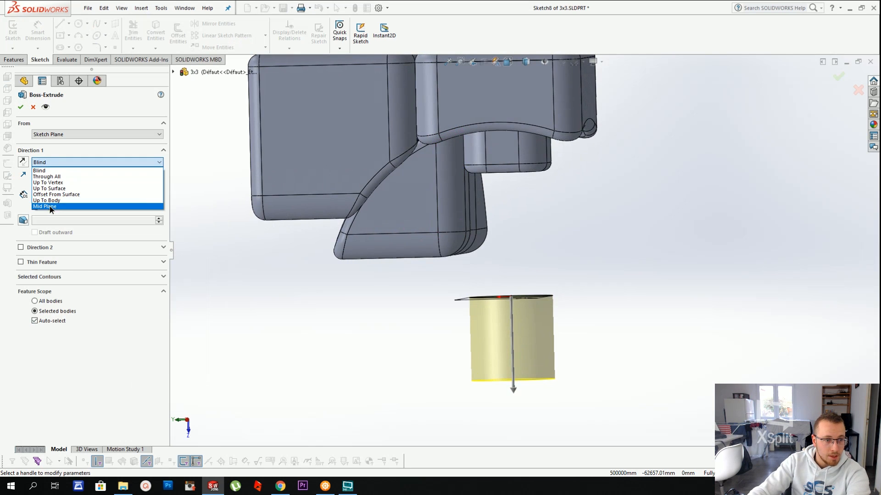
click(64, 209)
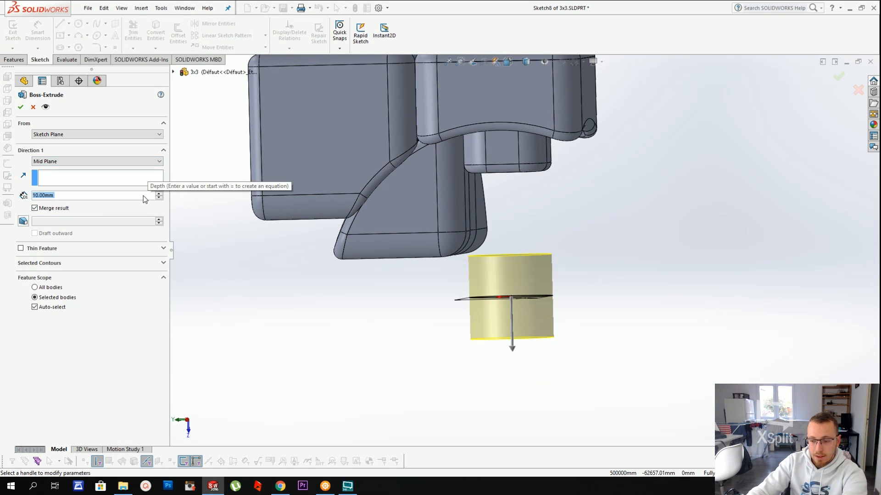
Extrude the 10 mm circle to a mid-plane depth of 30 mm as a separate body, with result merging turned off
text(20)
key(Return)
text(25)
key(Return)
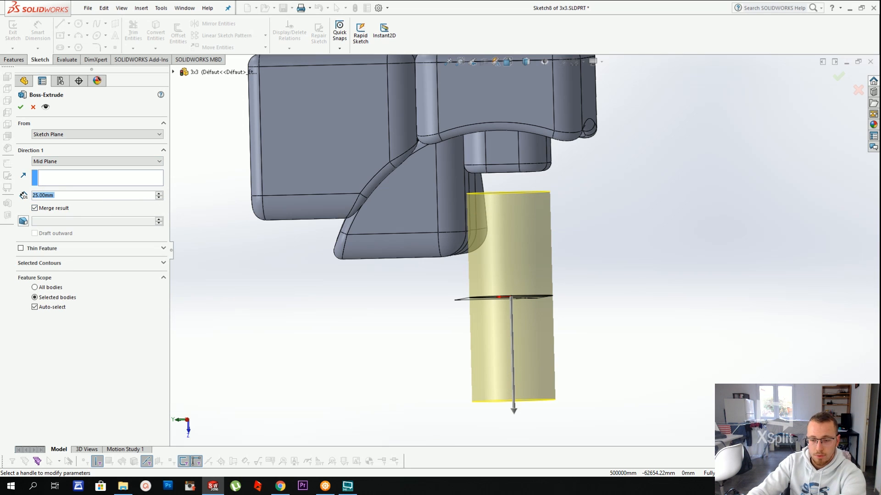
text(30)
key(Return)
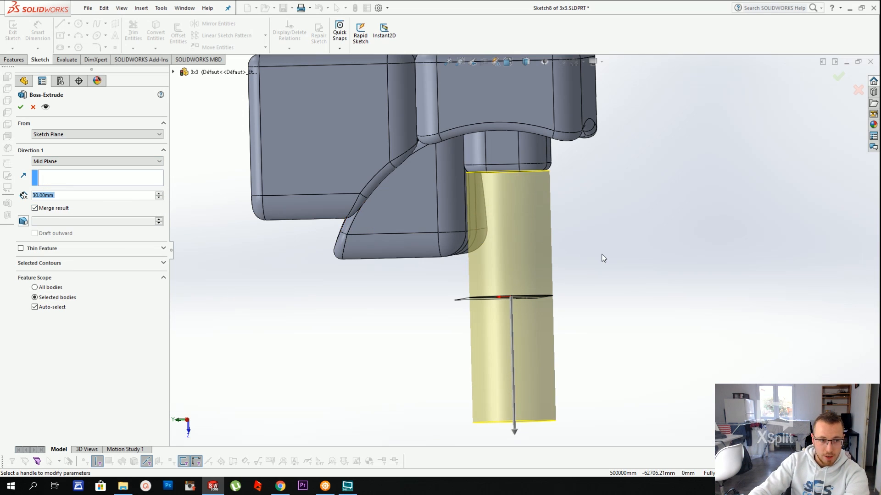
click(51, 209)
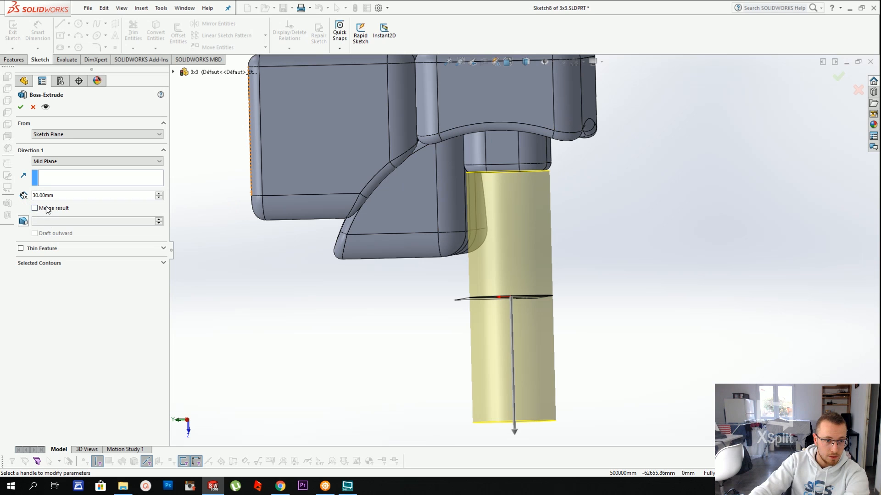
click(21, 107)
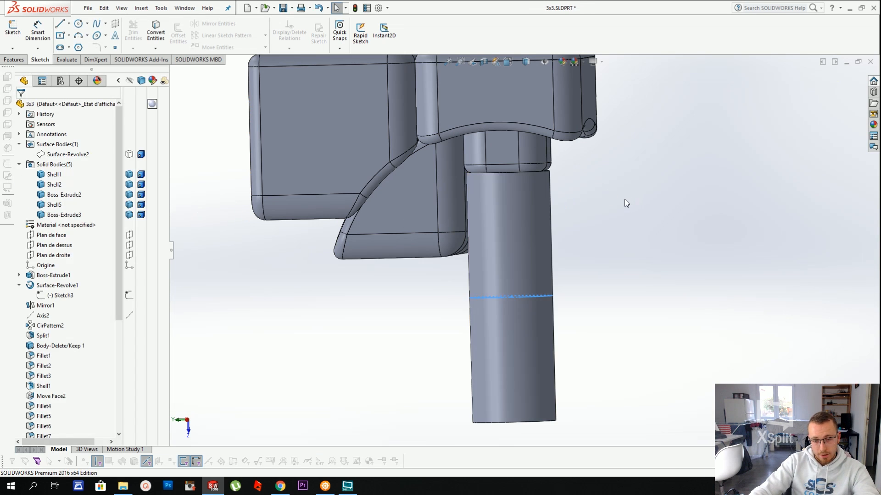
Offset the new cylinder's side face inward by 0.50 mm with Move Face
middle_drag(571, 187, 475, 184)
scroll(500, 198, down, 3)
click(499, 194)
scroll(474, 183, down, 4)
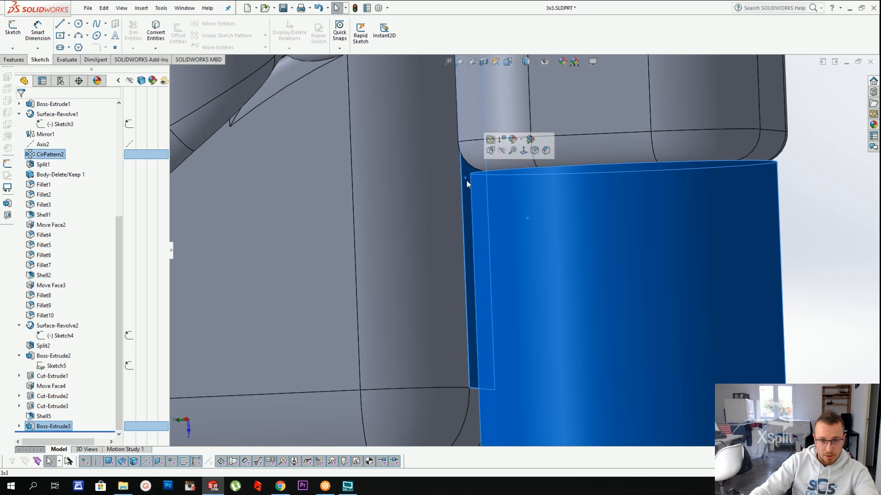
scroll(466, 180, up, 5)
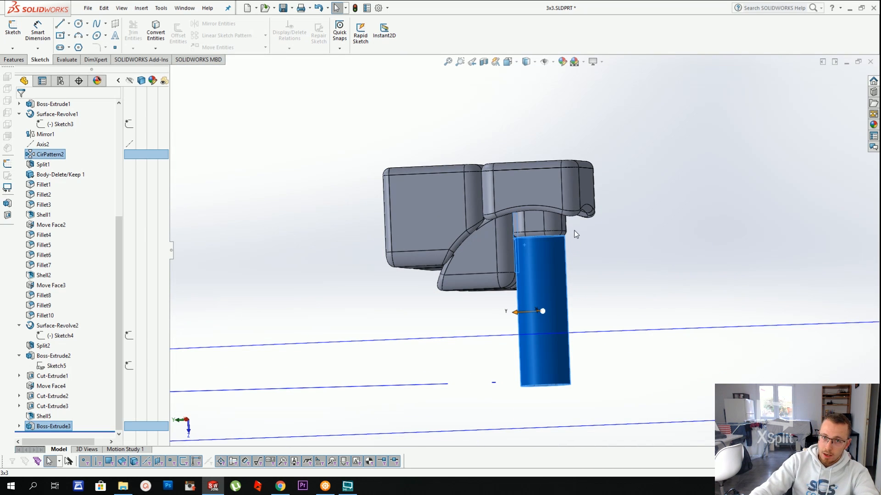
click(573, 234)
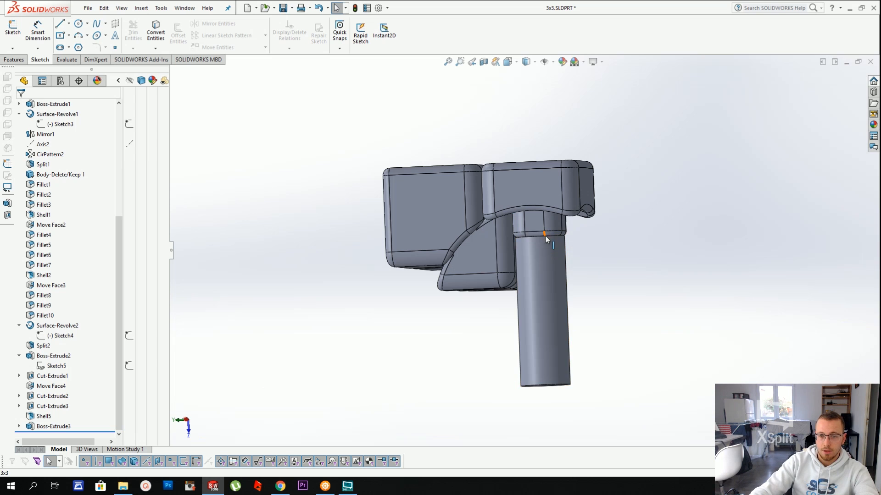
scroll(545, 248, down, 5)
click(527, 246)
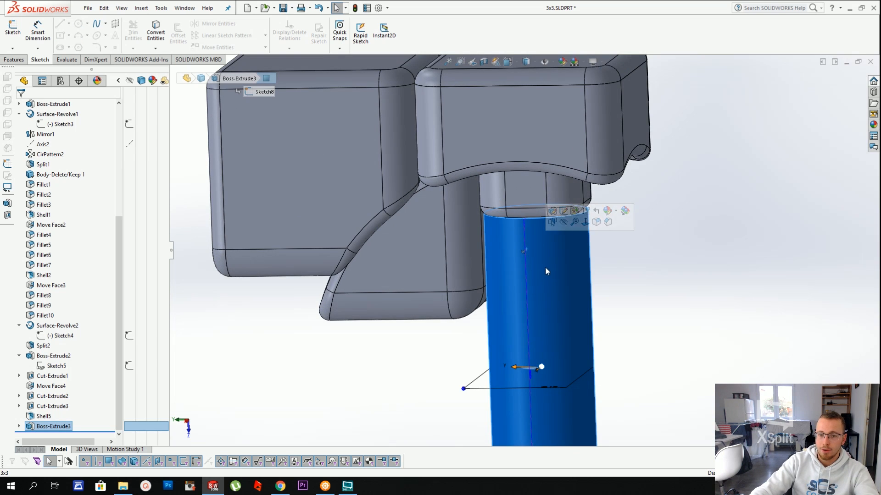
scroll(546, 264, up, 2)
scroll(548, 245, down, 1)
click(143, 13)
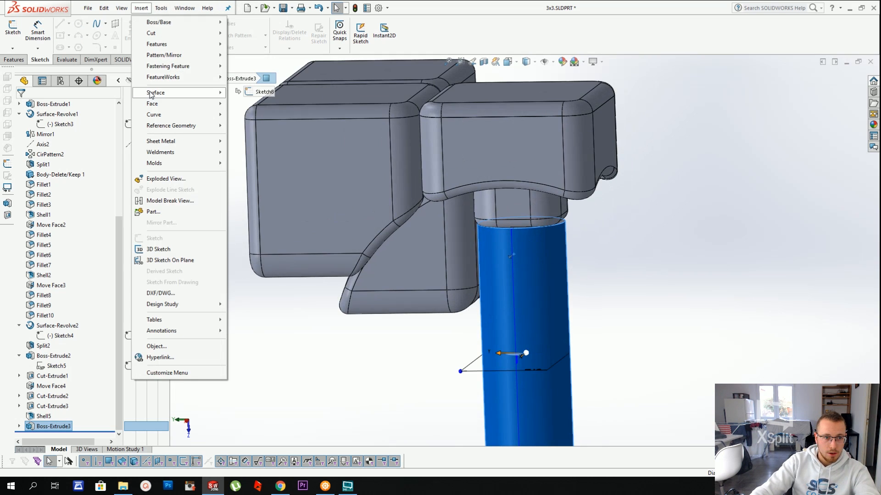
mouse_move(156, 105)
click(273, 128)
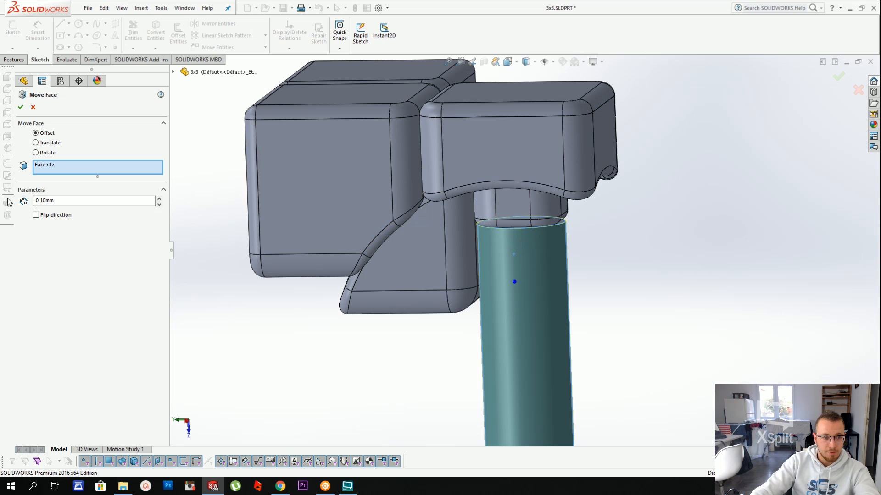
click(36, 215)
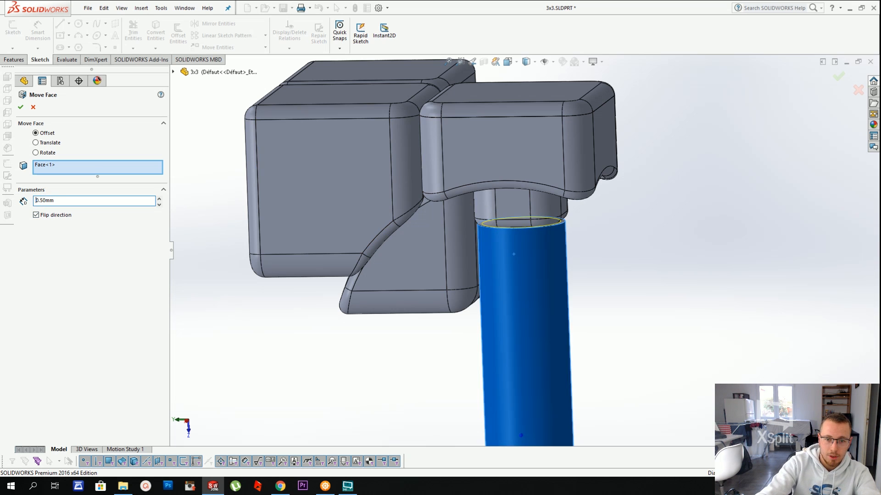
key(Return)
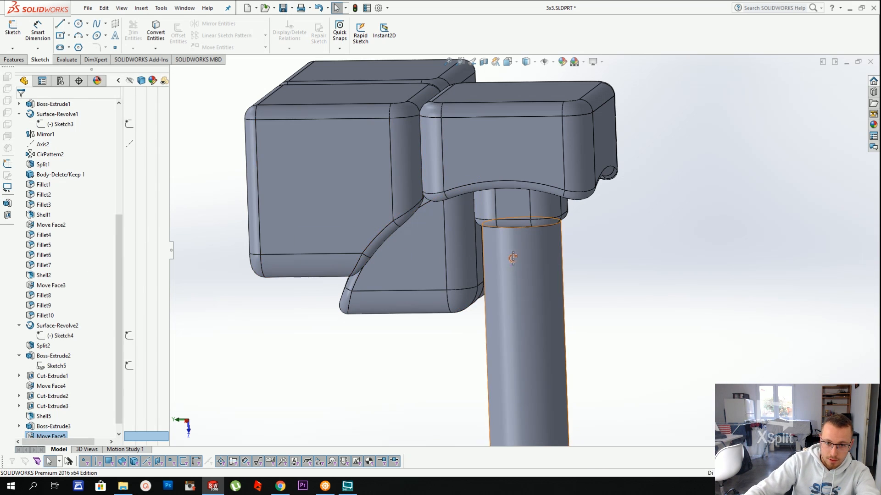
Examine where the cylinder's end meets the stem of the centre piece
scroll(472, 238, down, 5)
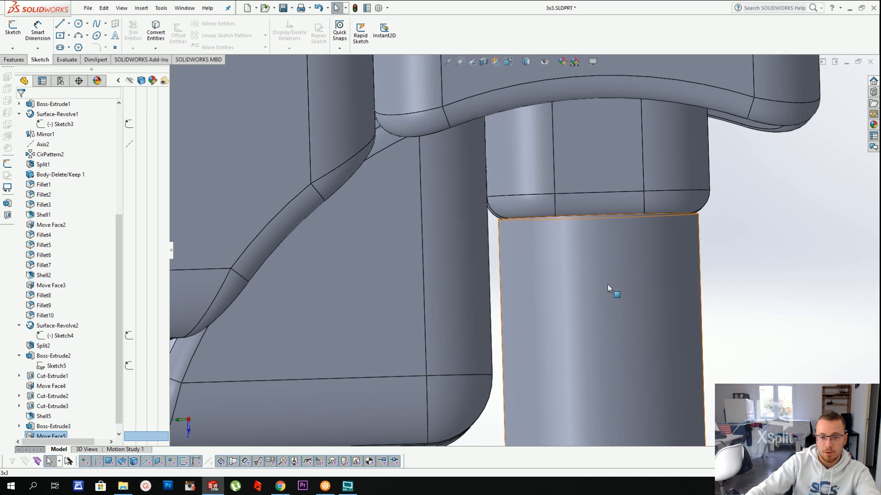
scroll(643, 266, up, 5)
scroll(502, 247, down, 6)
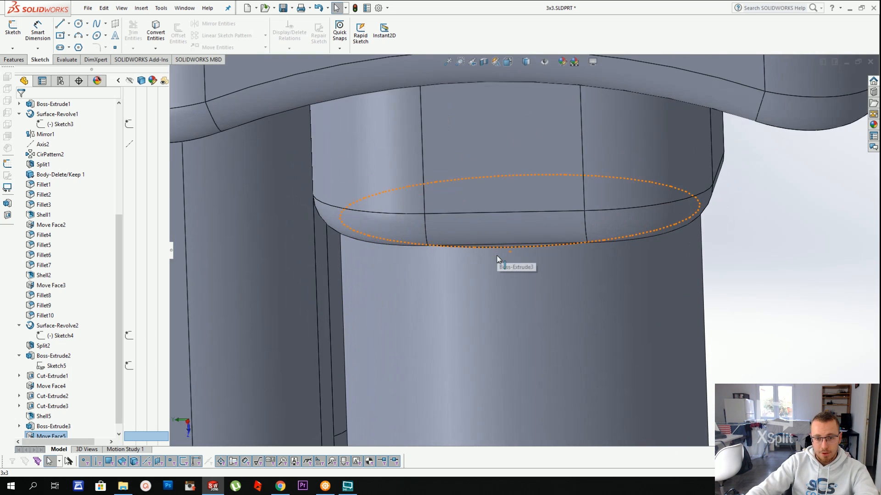
scroll(497, 259, down, 3)
click(514, 240)
scroll(516, 244, up, 5)
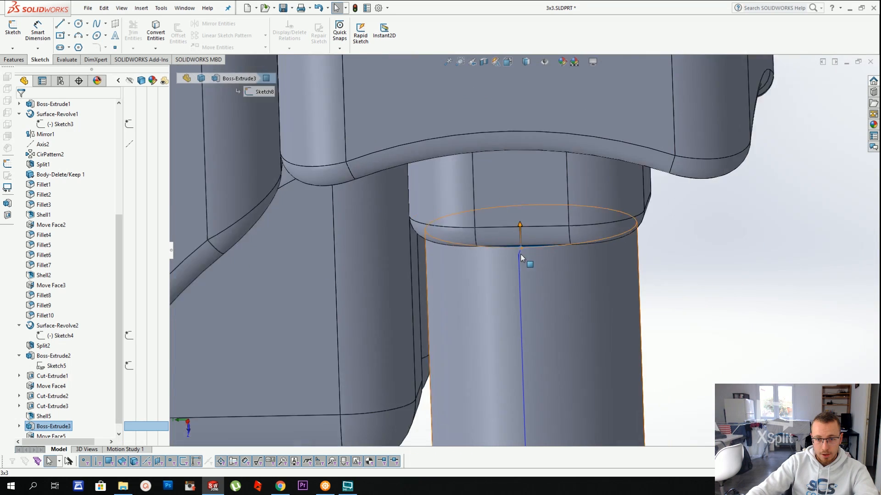
scroll(530, 249, up, 10)
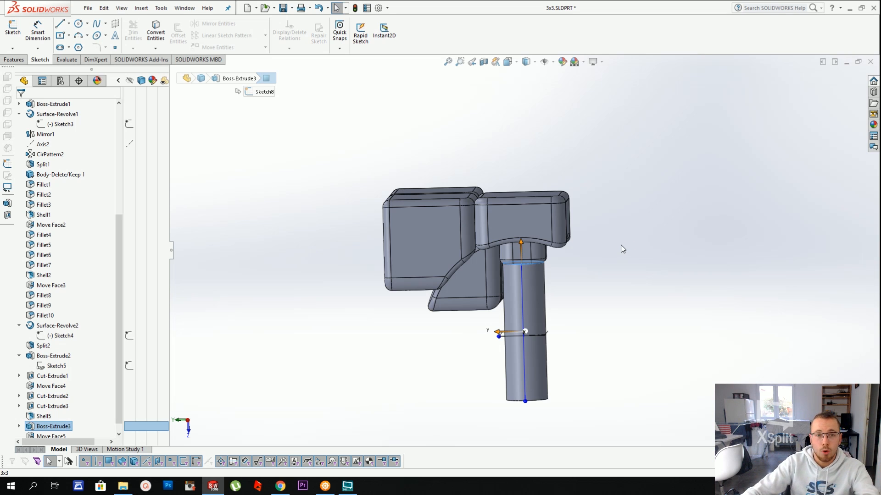
scroll(498, 243, down, 10)
scroll(554, 289, down, 5)
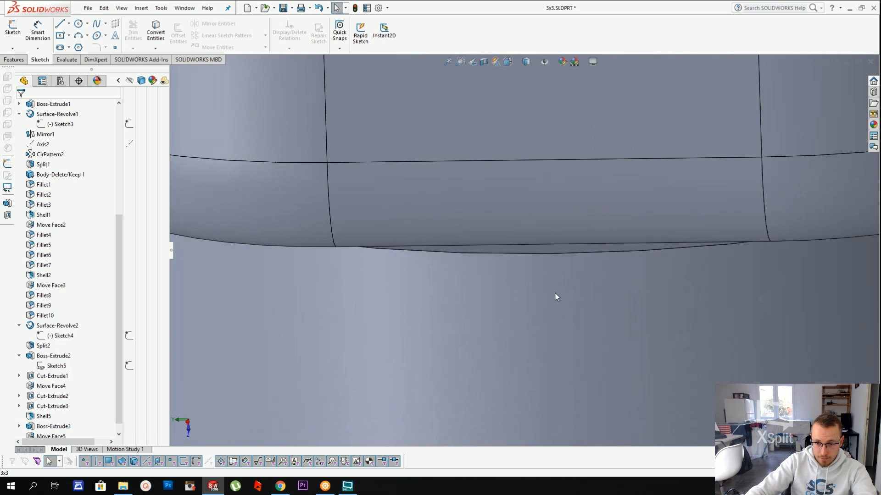
Offset both end faces of the cylinder inward by 0.50 mm with Move Face
click(561, 250)
scroll(579, 289, up, 12)
middle_drag(589, 345, 583, 260)
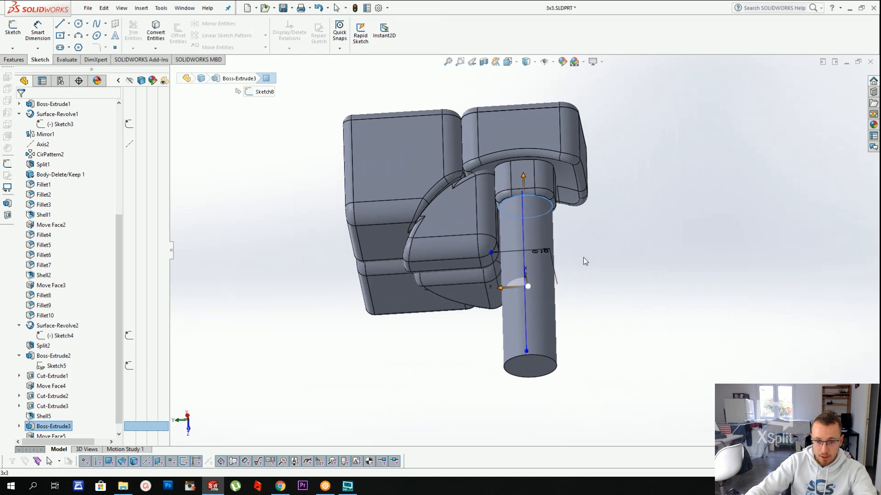
click(531, 367)
click(141, 8)
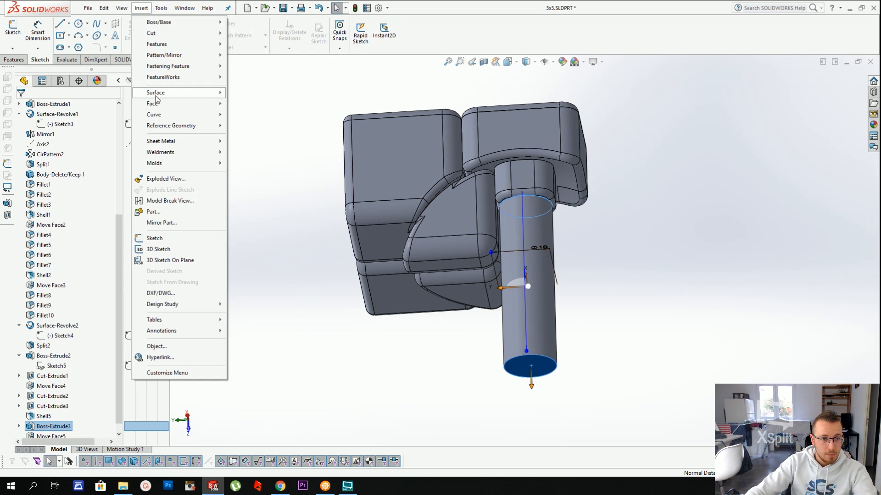
mouse_move(184, 103)
click(247, 126)
click(36, 219)
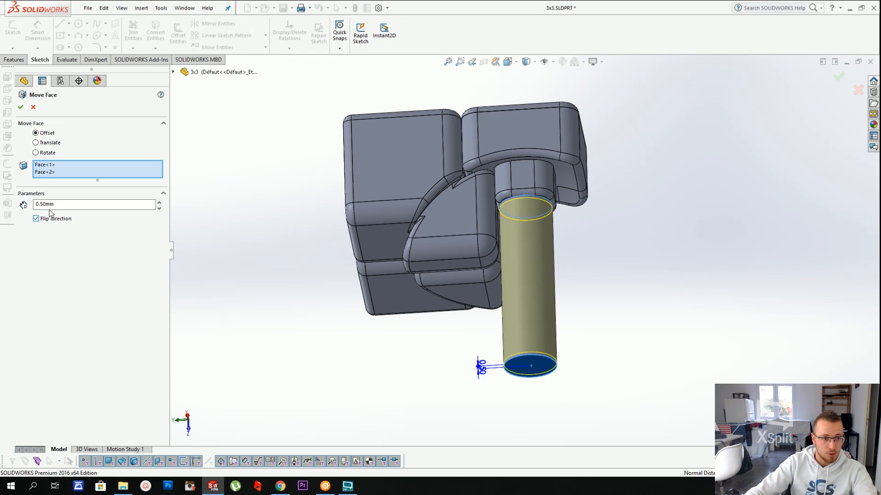
key(Return)
Show the hidden reference axis Axis2 that crosses the cylinder
middle_drag(622, 164, 587, 231)
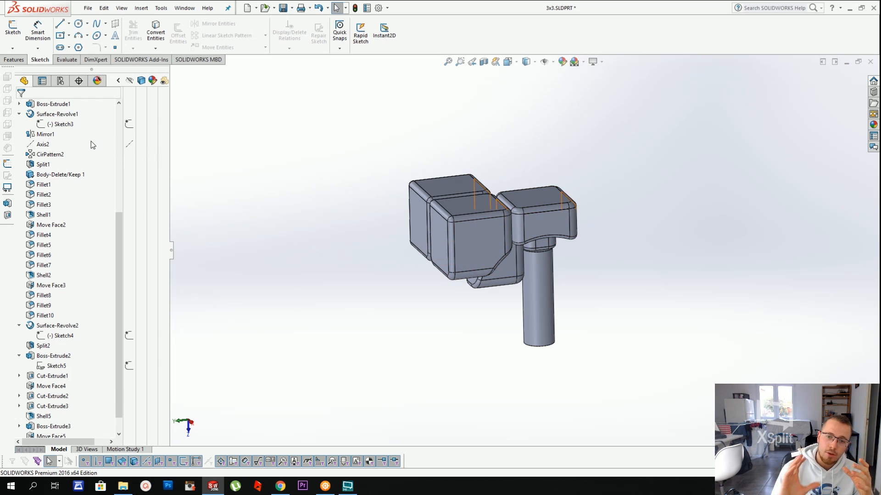
click(43, 144)
right_click(43, 145)
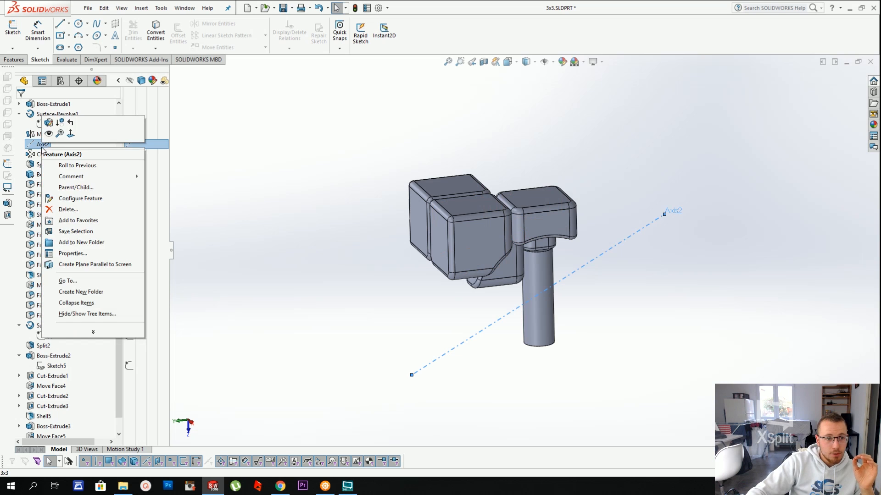
click(48, 133)
mouse_move(541, 161)
middle_down()
mouse_move(527, 161)
mouse_move(542, 144)
mouse_move(541, 172)
middle_up()
click(156, 8)
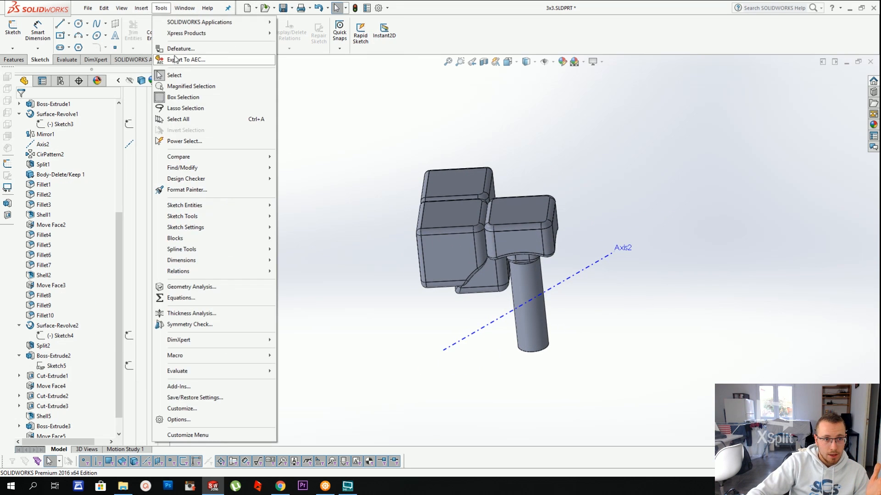
mouse_move(140, 10)
click(543, 240)
scroll(488, 238, down, 3)
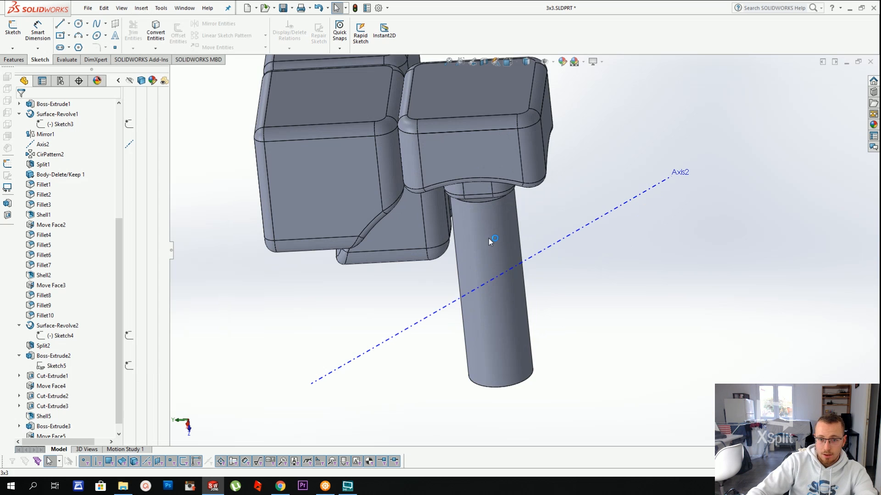
click(490, 239)
key(Escape)
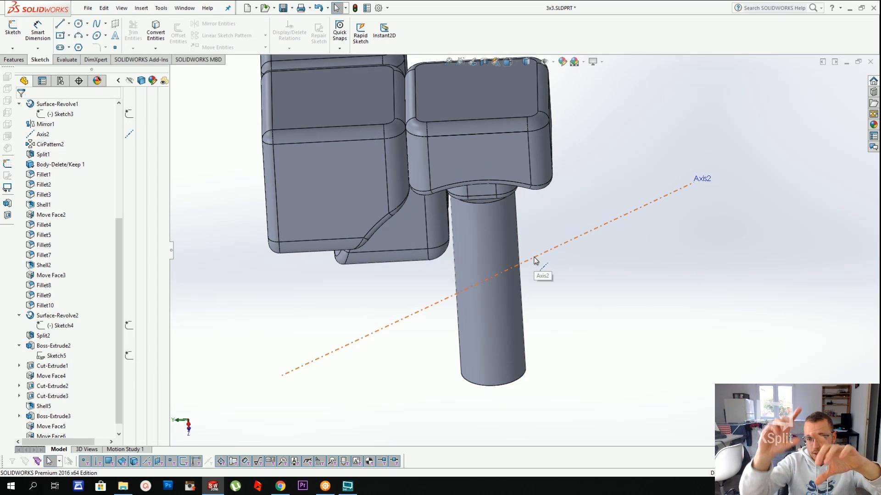
right_click(506, 252)
click(678, 144)
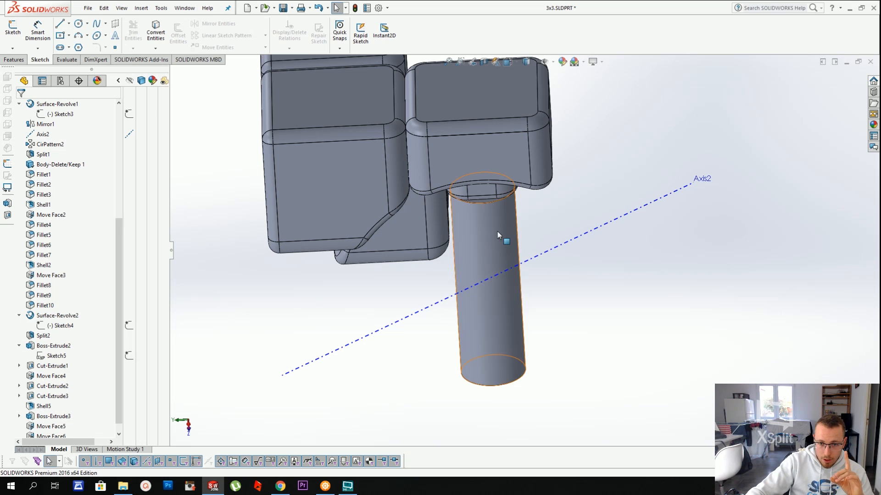
Isolate the cylinder body to inspect its end face, and exit the isolated display
right_click(497, 229)
click(523, 439)
middle_drag(529, 187, 508, 261)
click(504, 265)
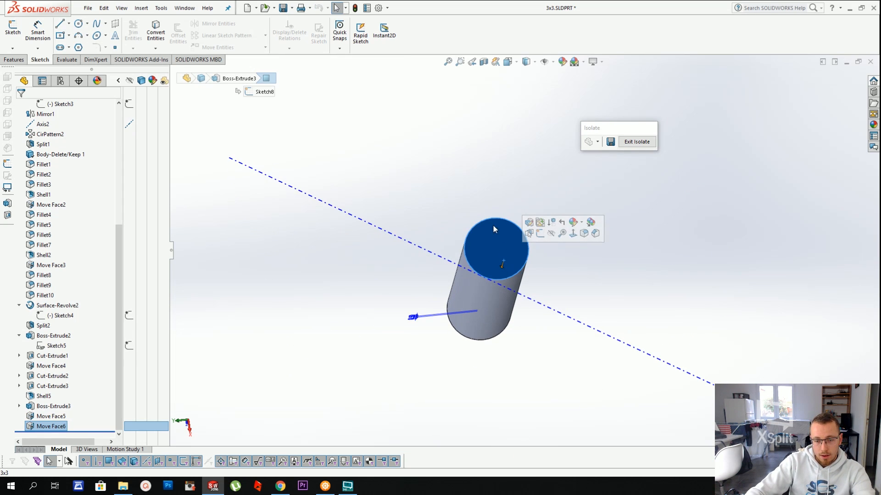
middle_drag(493, 226, 499, 150)
click(324, 120)
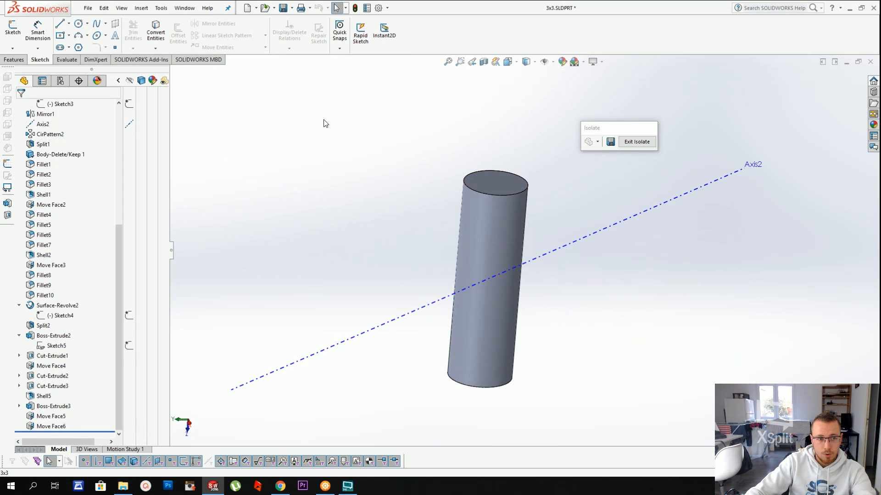
click(637, 142)
Examine the centre piece from its side to the recessed outer face around the screw hole
scroll(550, 126, up, 2)
scroll(518, 132, down, 5)
click(487, 152)
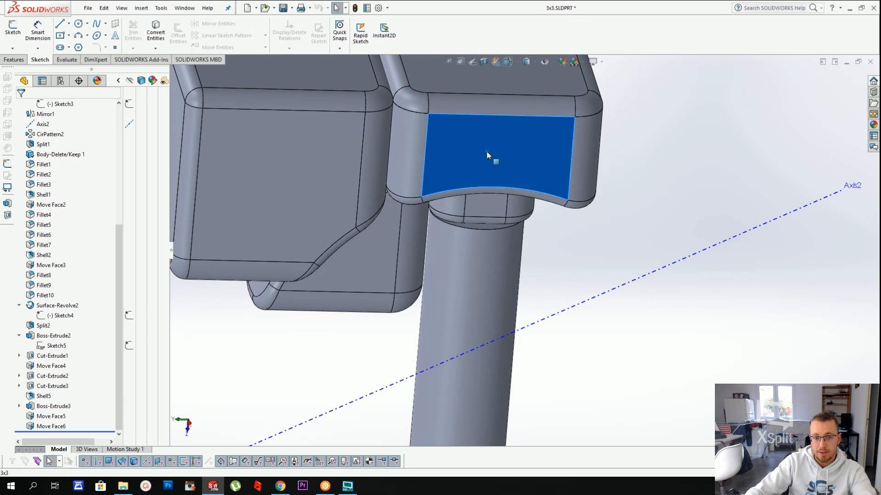
right_click(467, 92)
click(485, 82)
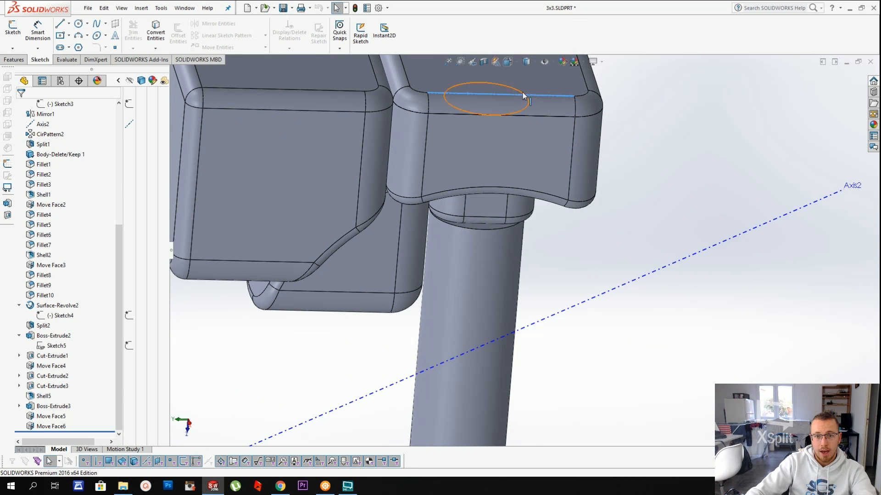
scroll(525, 97, up, 5)
middle_drag(543, 146, 519, 164)
scroll(495, 211, down, 6)
middle_drag(496, 210, 500, 266)
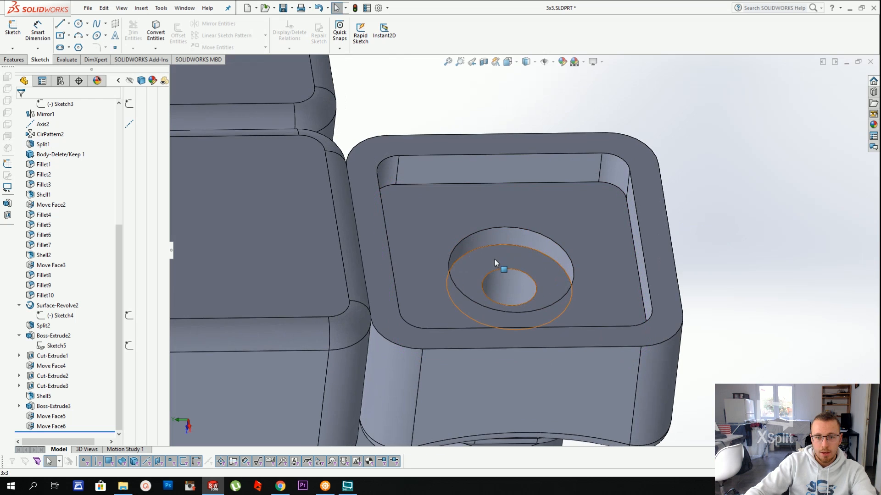
Inspect the counterbore floor and the surrounding recess face of the centre piece, including a view normal to the counterbore
click(501, 262)
key(ctrl+8)
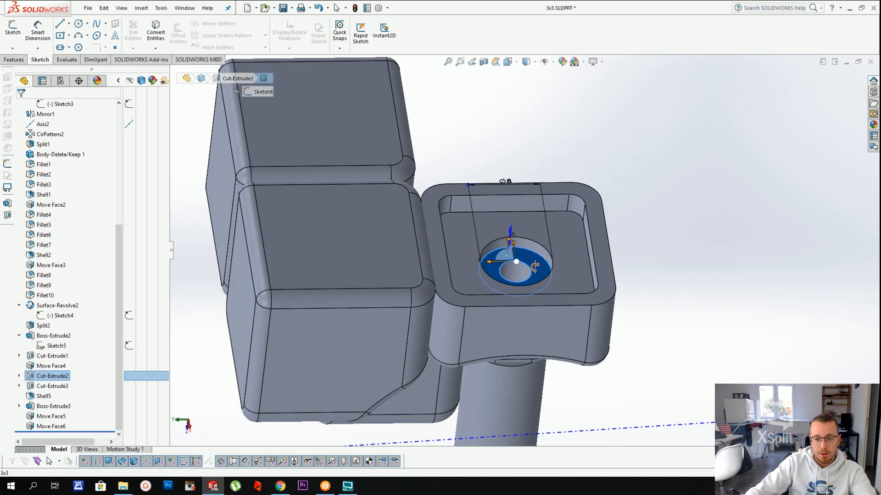
middle_drag(518, 275, 526, 217)
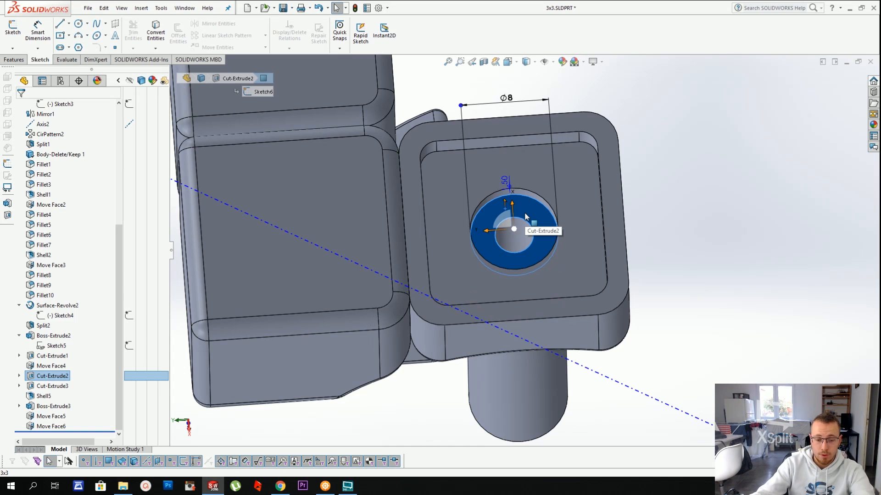
key(ctrl+8)
scroll(524, 249, down, 1)
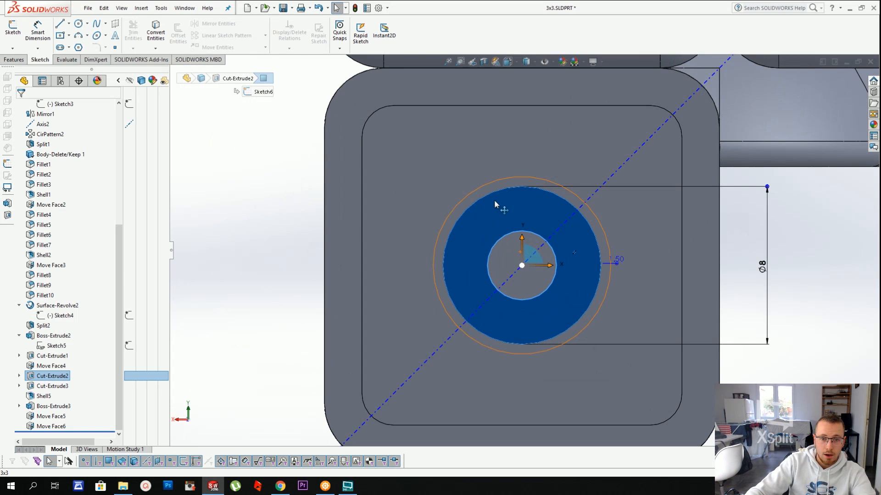
click(490, 206)
scroll(505, 235, up, 1)
middle_drag(505, 235, 493, 151)
click(478, 186)
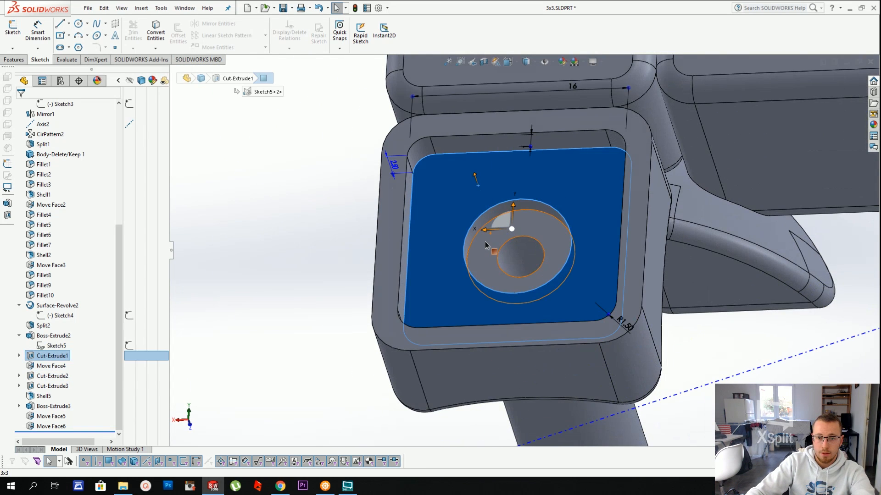
Sketch a circle about 2.67 mm in diameter on the centre piece's counterbore floor, centred on the origin inside the screw hole
click(497, 224)
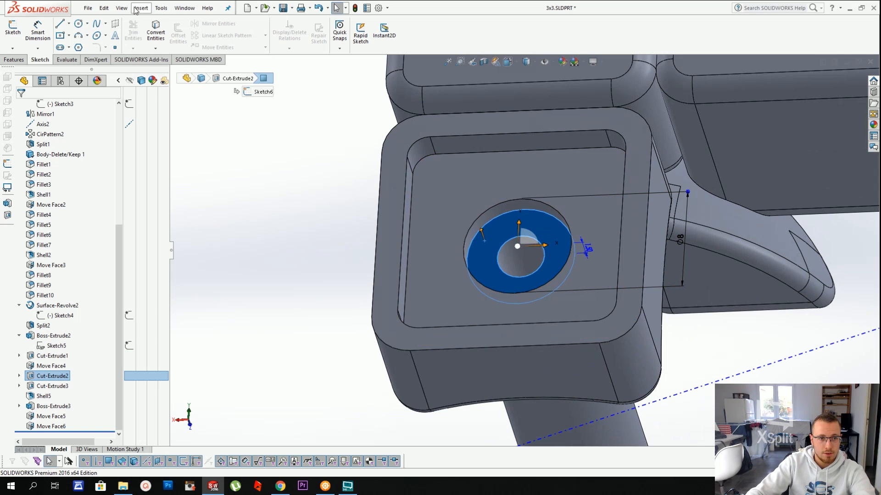
click(10, 36)
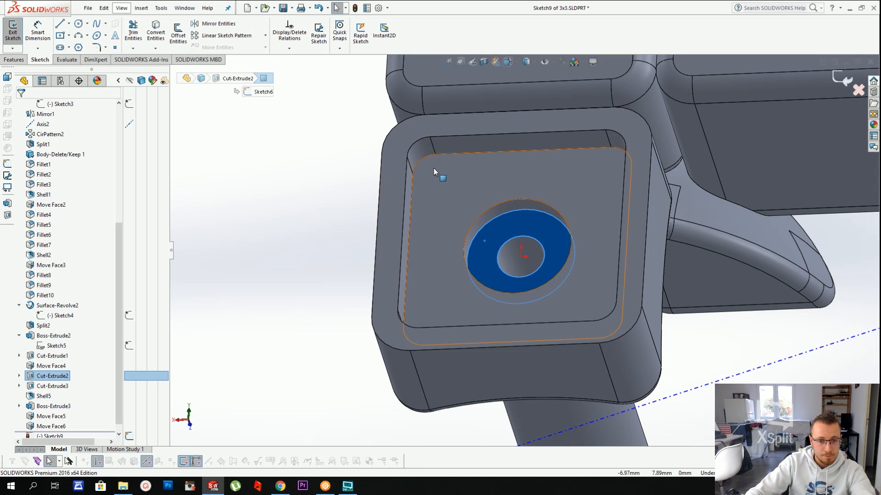
click(81, 26)
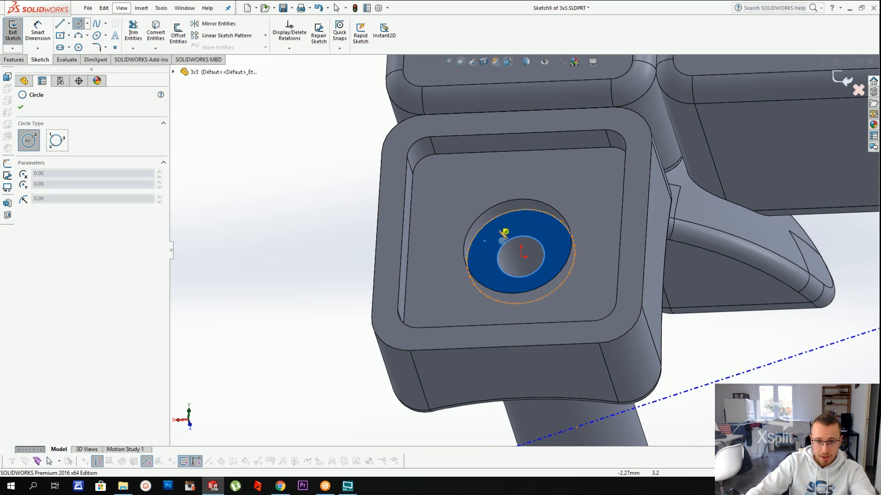
click(521, 255)
click(508, 268)
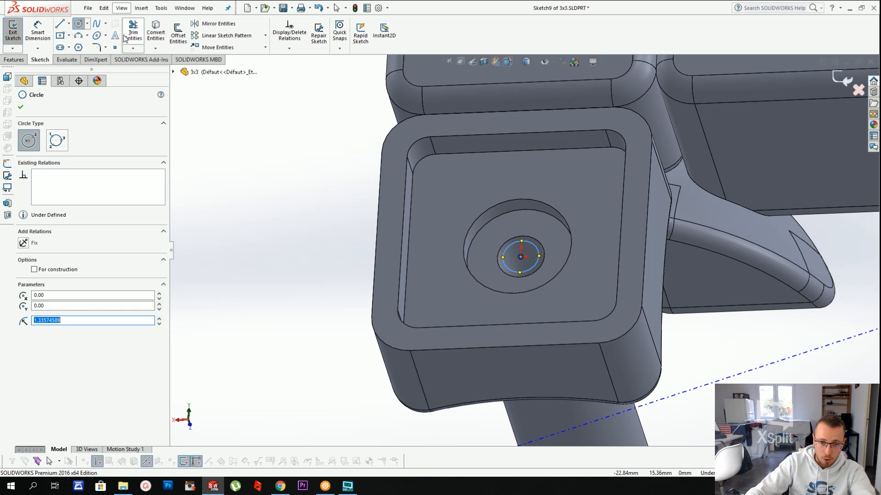
Dimension the circle's diameter as 2.7 mm and move the dimension text clear of the hole
click(38, 34)
click(509, 256)
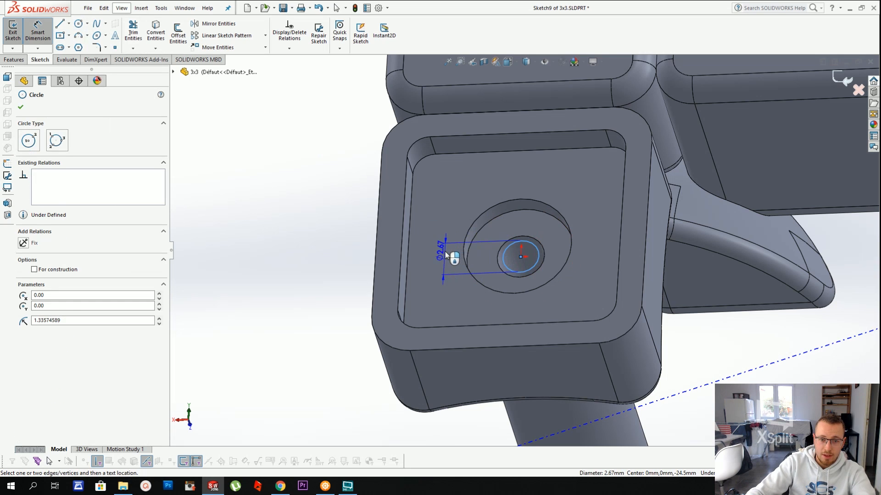
click(444, 256)
key(Return)
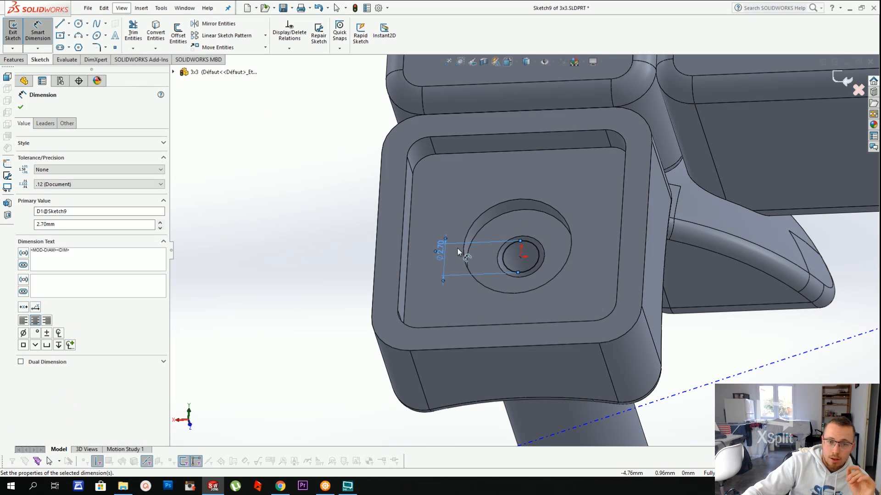
drag(443, 251, 439, 218)
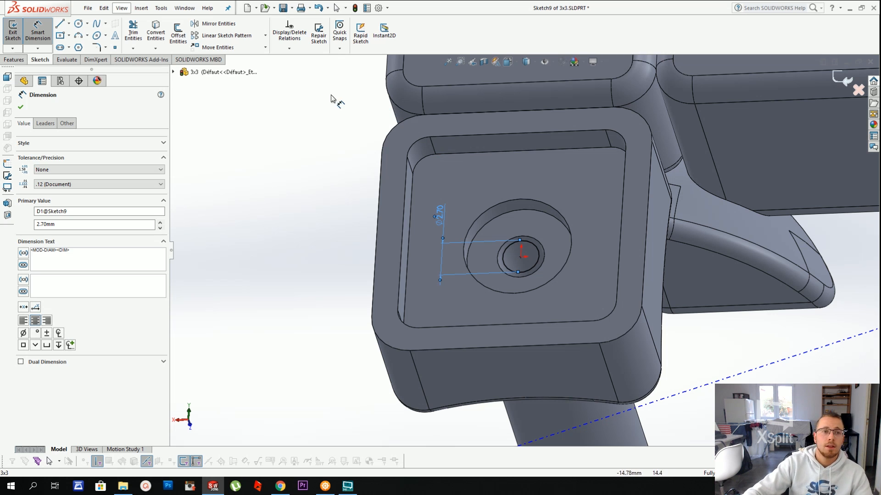
Start an extruded cut from the circle down into the cylinder with a blind depth of 15 mm
click(141, 8)
mouse_move(207, 33)
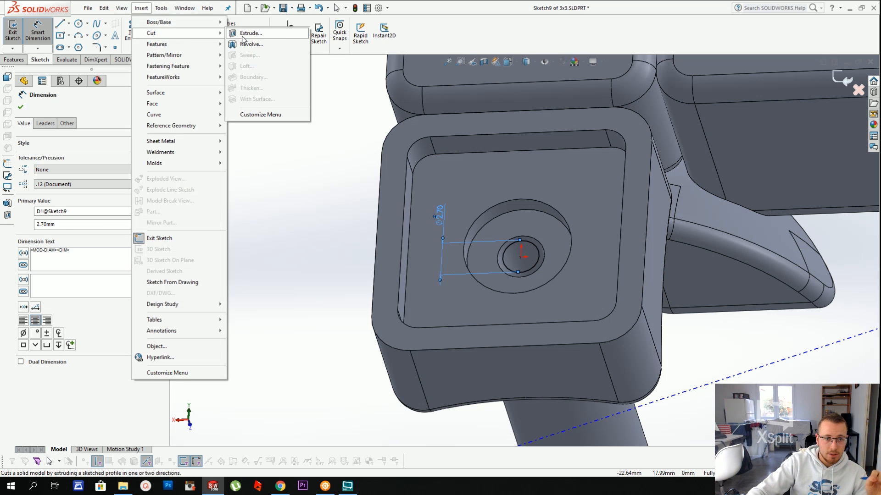
click(243, 37)
middle_drag(511, 293, 568, 168)
scroll(658, 180, down, 1)
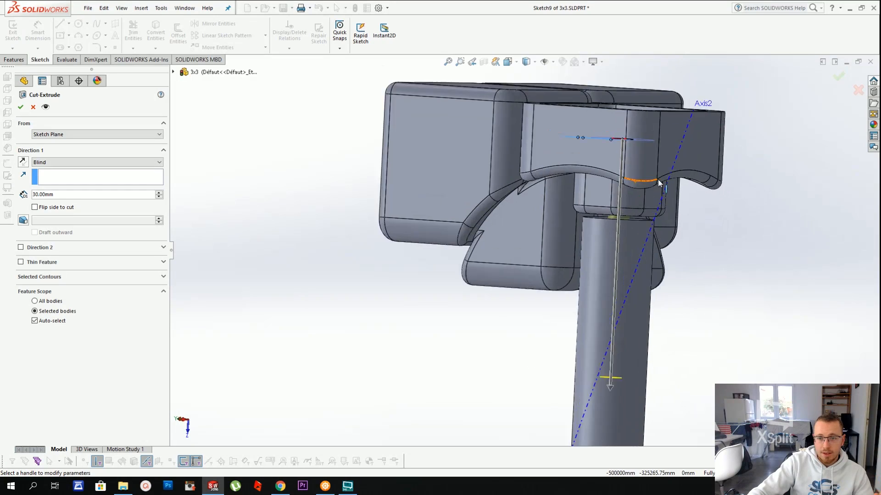
scroll(670, 184, down, 2)
scroll(684, 217, up, 2)
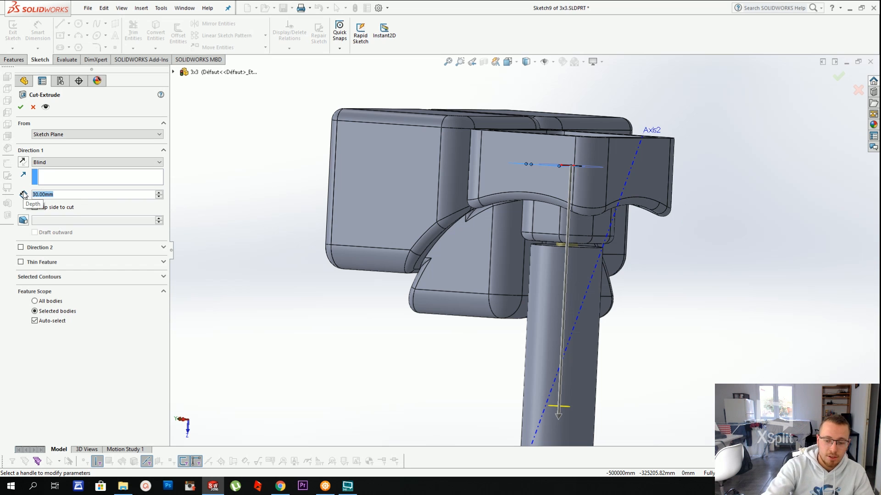
text(15)
key(Return)
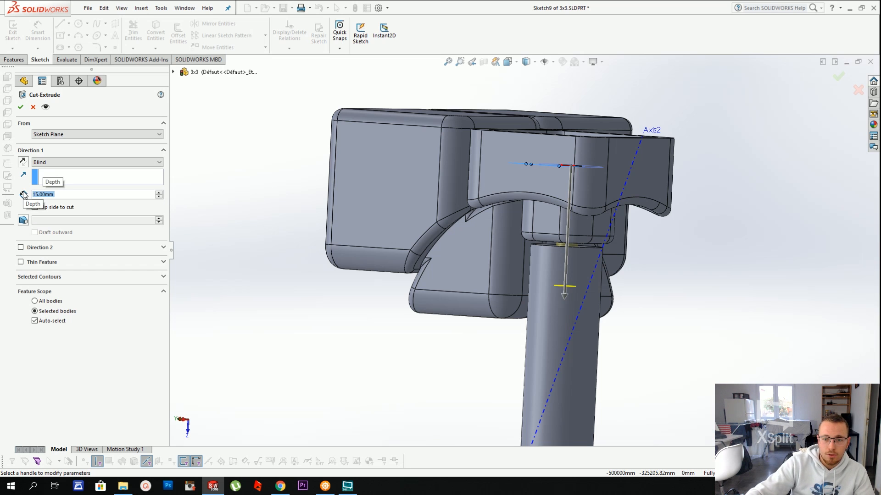
Try cut depths of 18 mm and 20 mm while viewing the cylinder from the side
middle_drag(574, 266, 605, 268)
scroll(598, 313, down, 2)
scroll(602, 305, up, 1)
scroll(604, 304, down, 1)
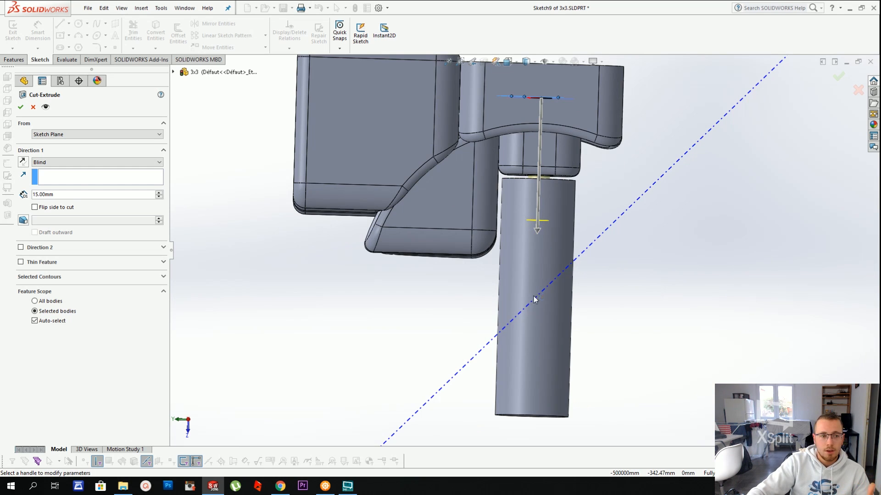
text(18)
key(Return)
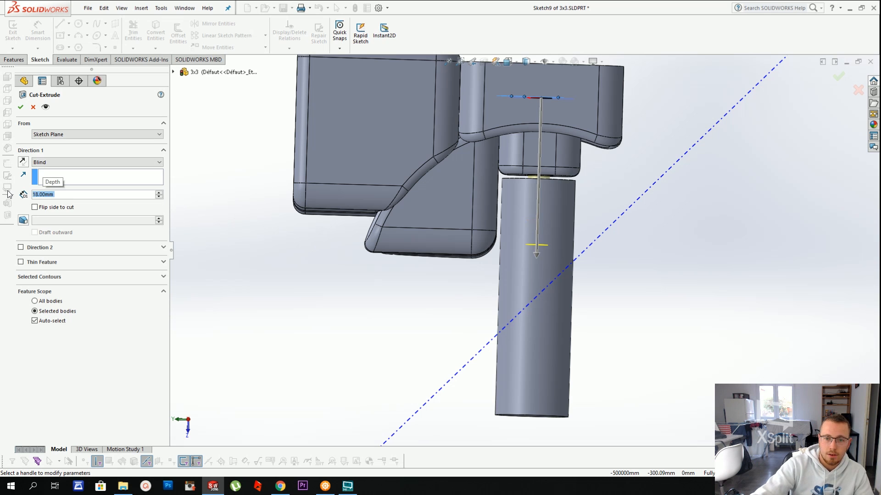
text(20)
key(Return)
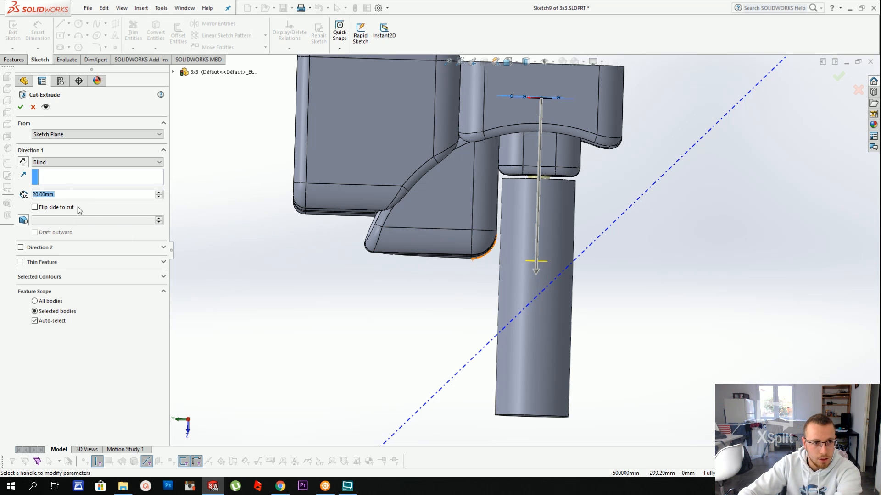
Set the cut depth to 18 mm and complete the extruded cut
text(1)
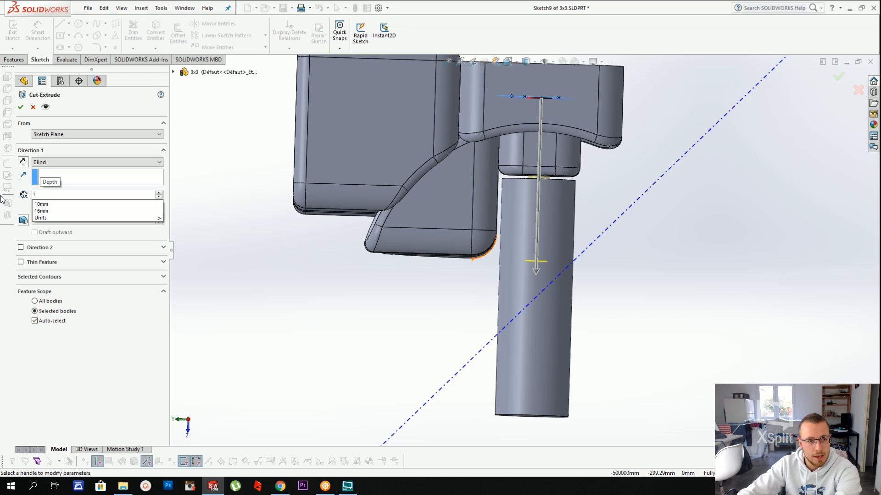
text(8)
key(Return)
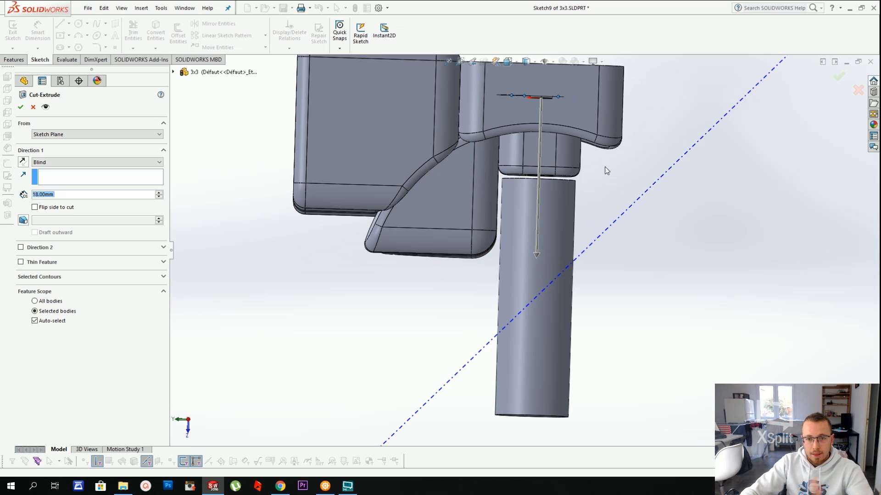
key(Return)
Hide the centre piece and the other cube pieces so only the cylinder stays displayed, and check its screw hole
middle_drag(557, 121, 509, 150)
scroll(477, 157, up, 4)
scroll(465, 159, down, 3)
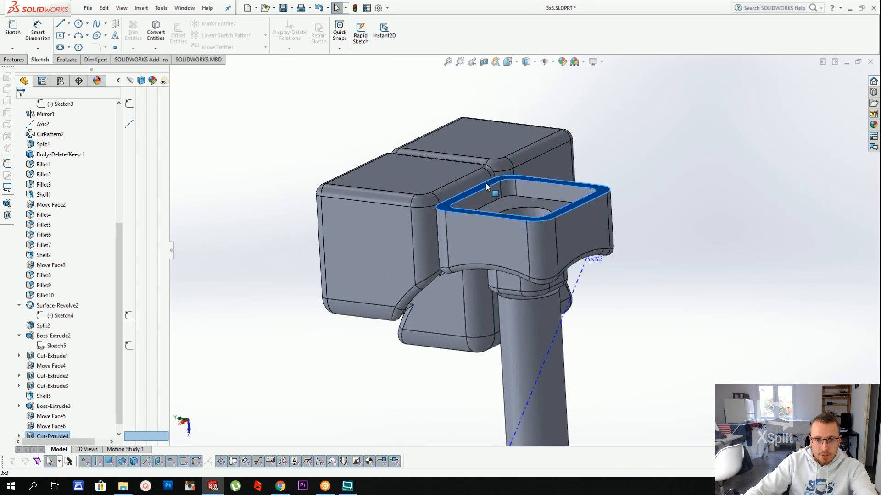
right_click(486, 182)
ctrl+click(466, 145)
ctrl+right_click(437, 181)
click(462, 170)
mouse_move(559, 290)
middle_down()
mouse_move(600, 282)
mouse_move(585, 316)
mouse_move(513, 270)
middle_up()
click(519, 235)
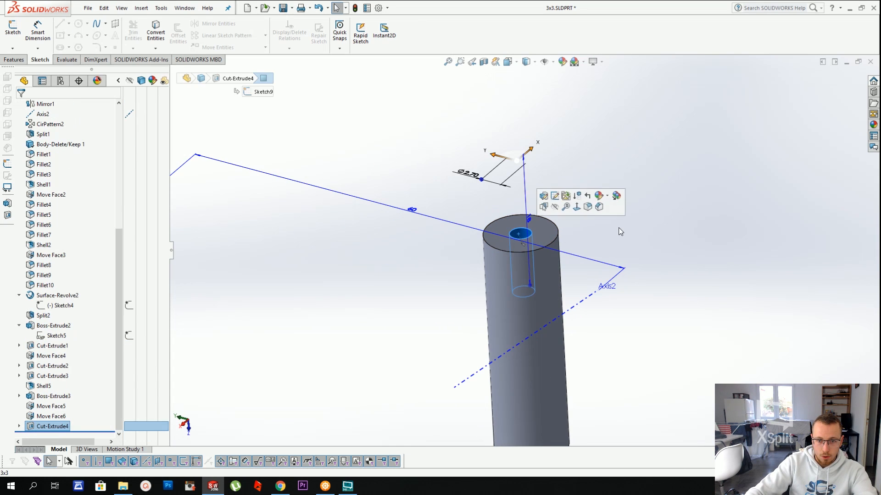
scroll(418, 330, up, 2)
click(252, 255)
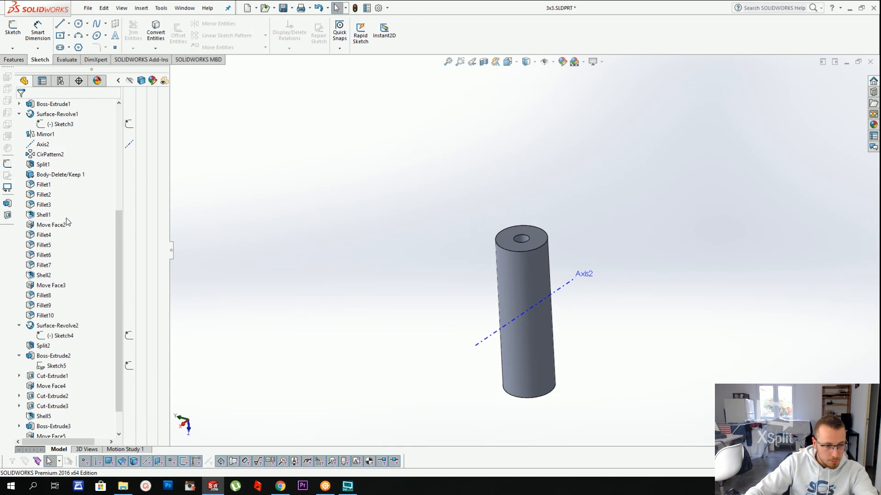
scroll(66, 222, up, 6)
scroll(322, 270, up, 1)
middle_drag(326, 269, 415, 245)
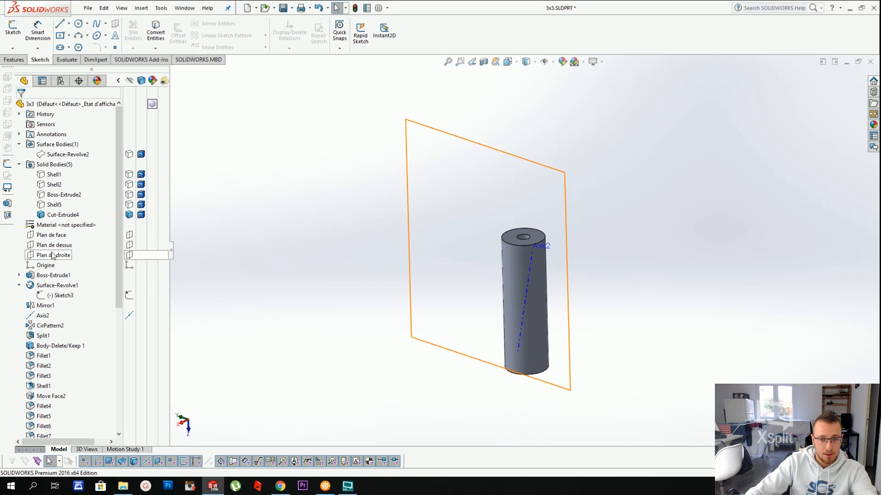
click(51, 235)
click(141, 7)
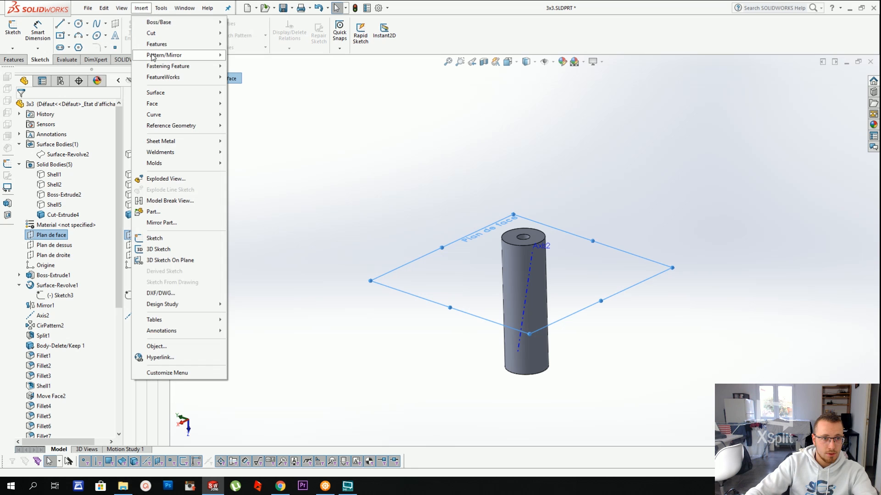
mouse_move(199, 56)
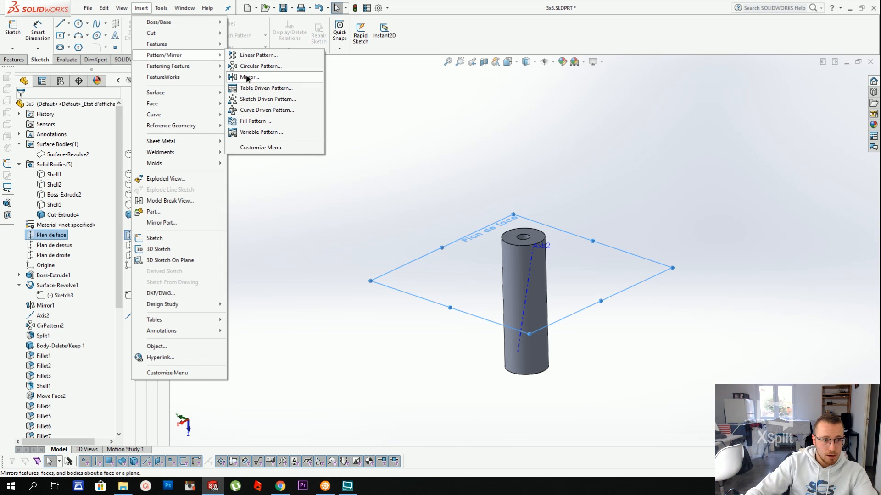
click(444, 173)
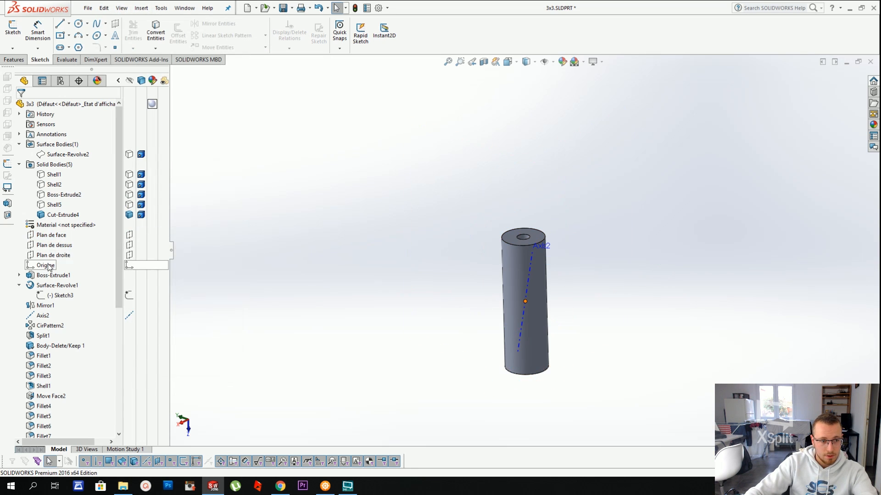
Mirror the screw hole cut about the Plan de face plane to the cylinder's opposite end
click(50, 235)
middle_drag(459, 185, 503, 198)
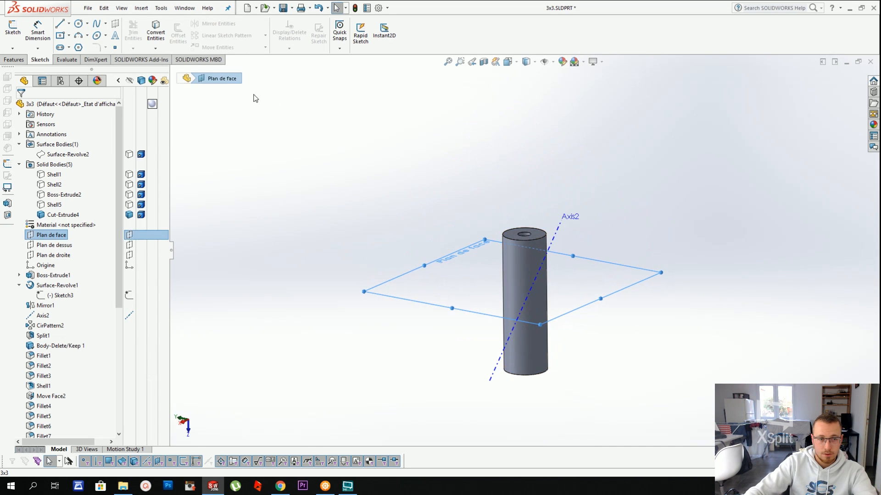
click(141, 8)
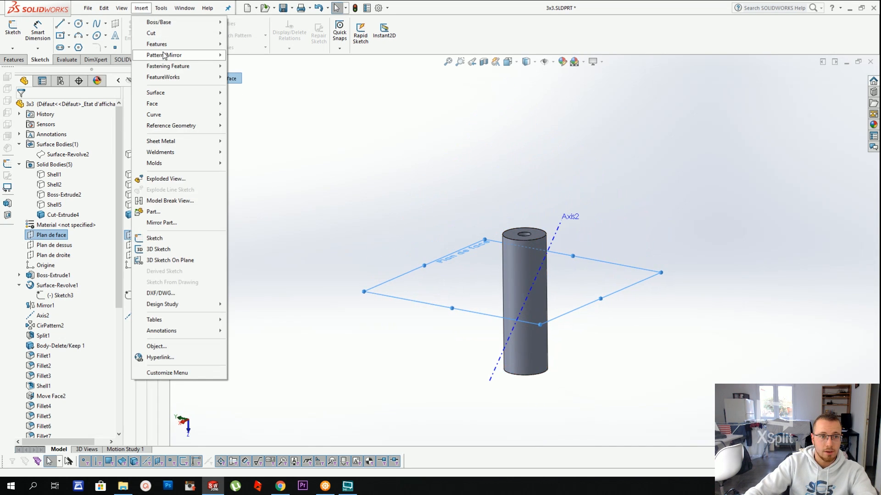
mouse_move(164, 55)
click(247, 77)
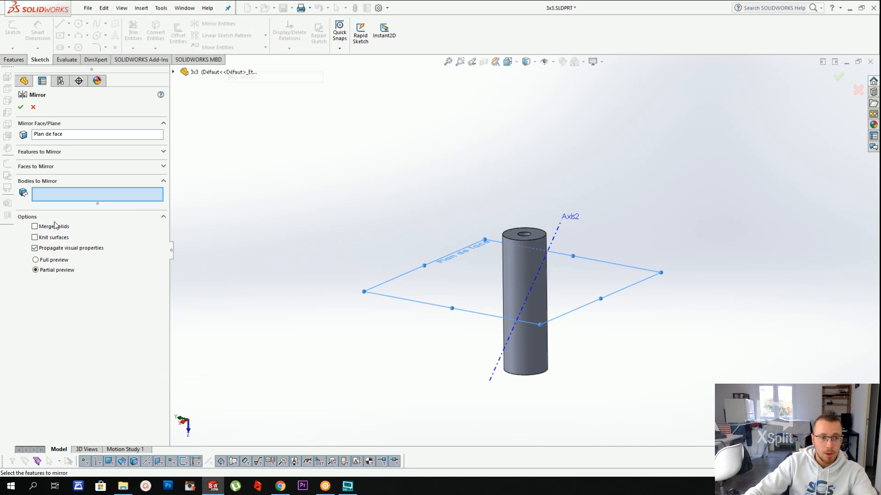
click(29, 154)
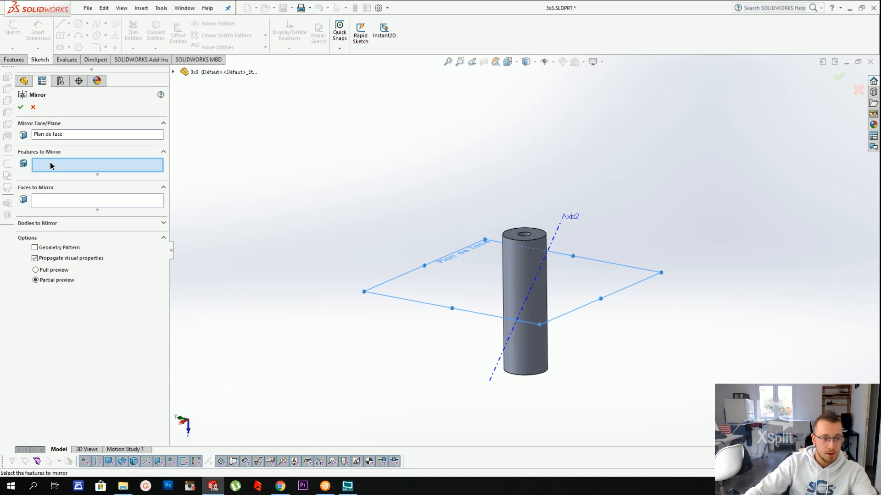
scroll(525, 243, down, 5)
click(529, 271)
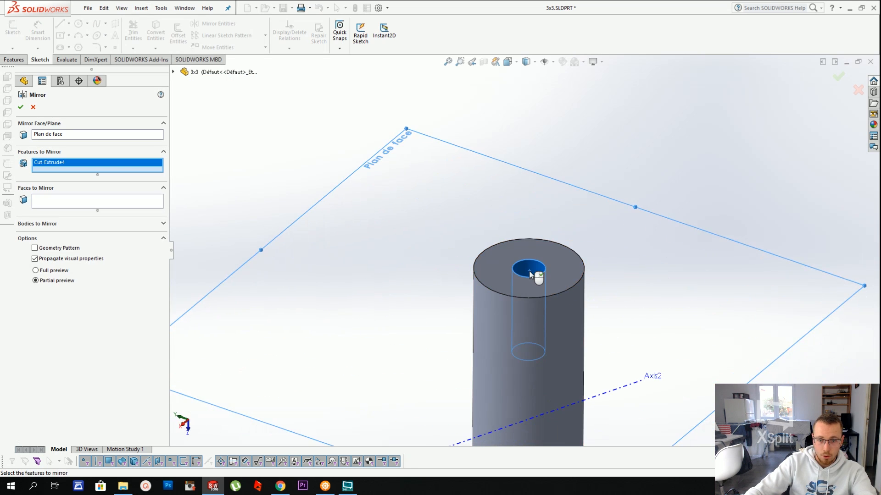
scroll(531, 183, up, 5)
middle_drag(529, 273, 531, 207)
scroll(523, 344, down, 5)
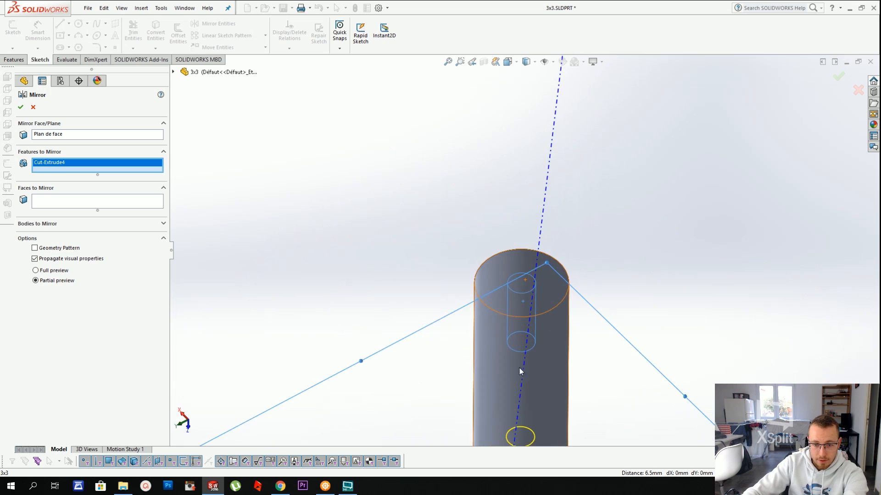
scroll(523, 374, up, 4)
scroll(533, 386, down, 4)
scroll(534, 387, down, 1)
key(Return)
scroll(534, 365, up, 1)
middle_drag(534, 360, 531, 225)
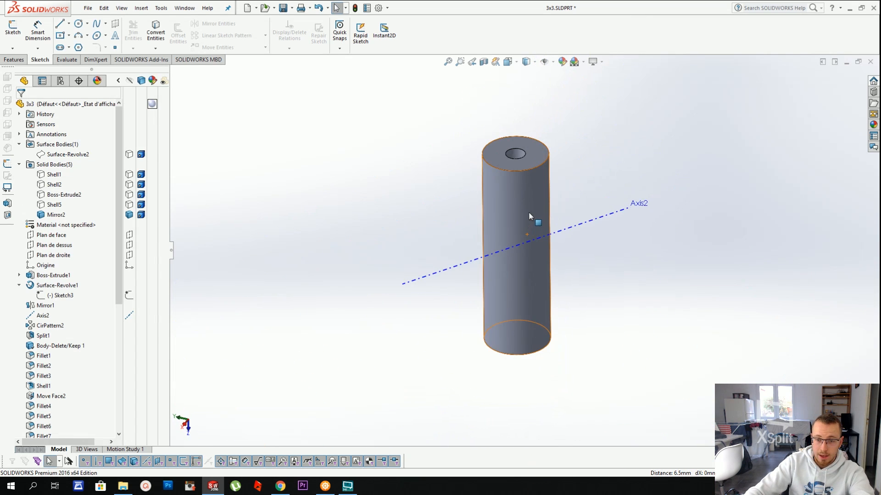
Create a circular pattern of the drilled cylinder body around Axis2 with 3 equally spaced instances over 360°
click(142, 9)
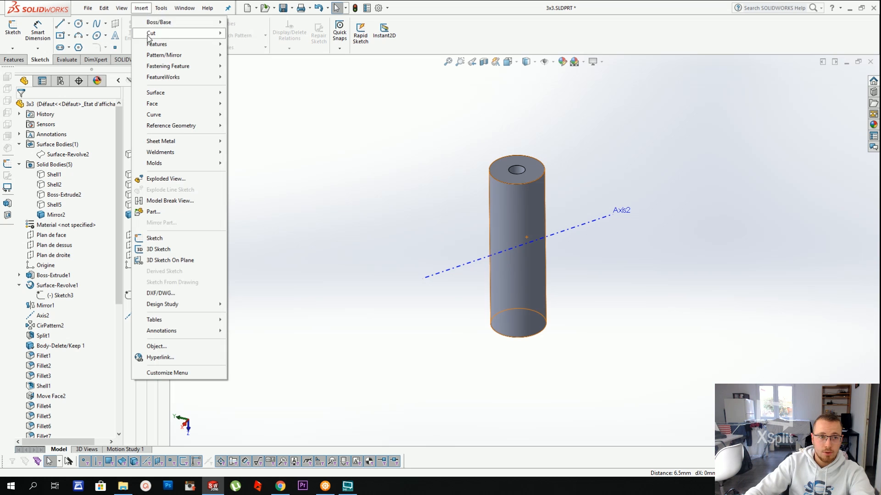
mouse_move(153, 56)
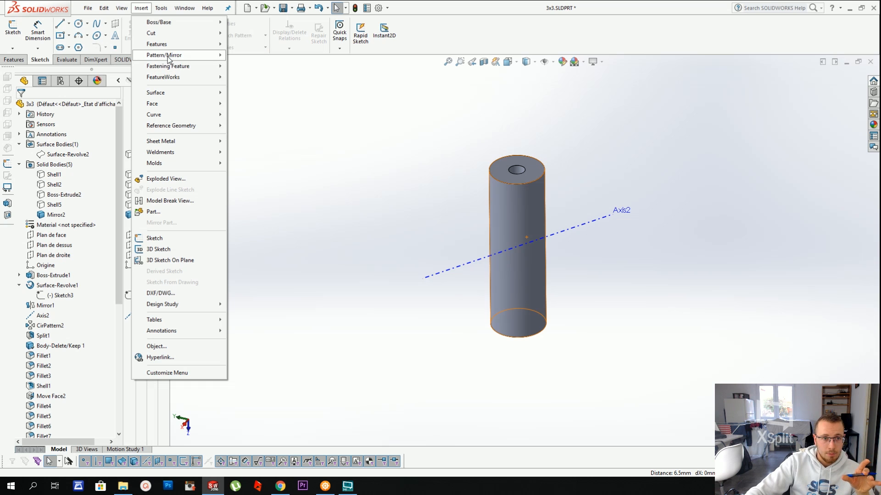
click(260, 66)
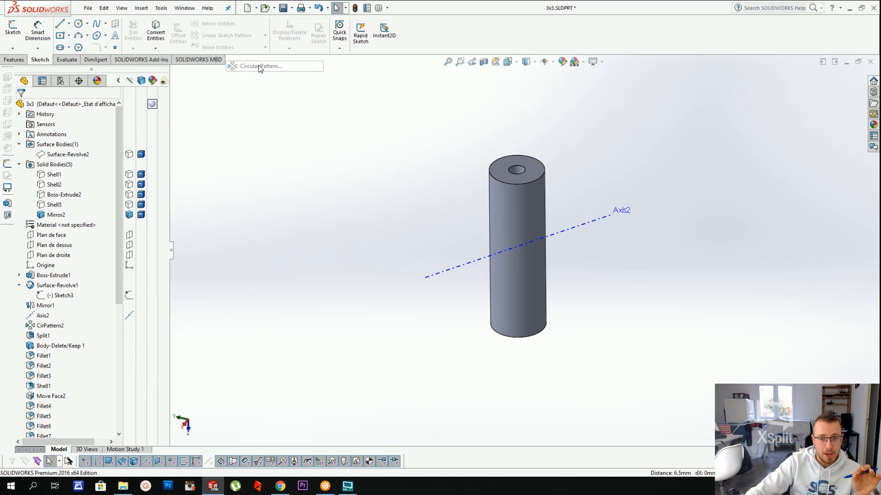
click(38, 258)
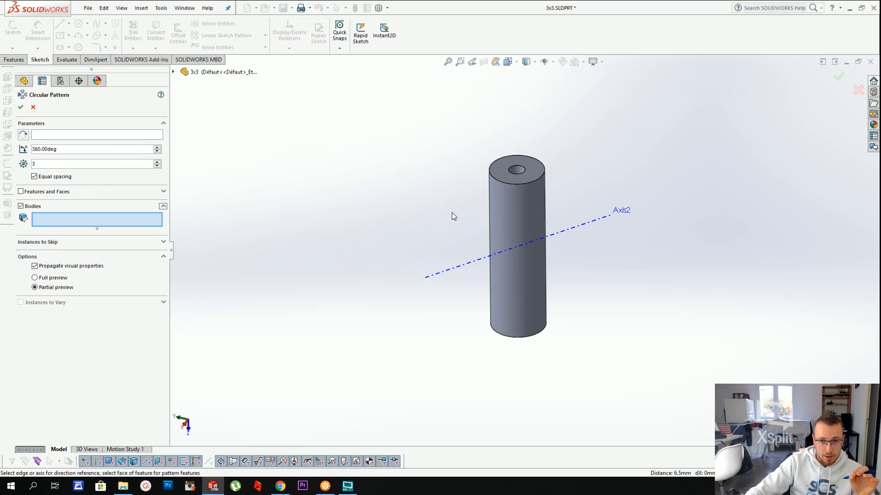
click(515, 211)
click(65, 137)
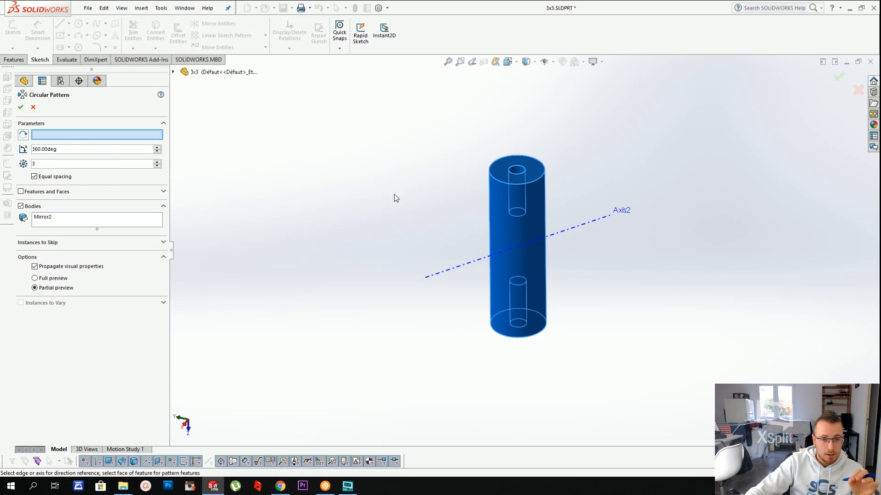
click(578, 228)
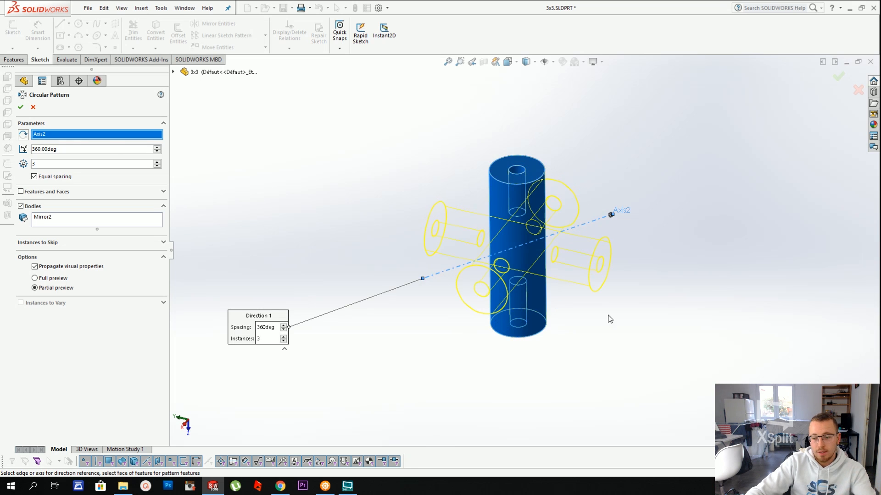
mouse_move(598, 197)
middle_down()
mouse_move(588, 193)
mouse_move(600, 199)
middle_up()
key(Return)
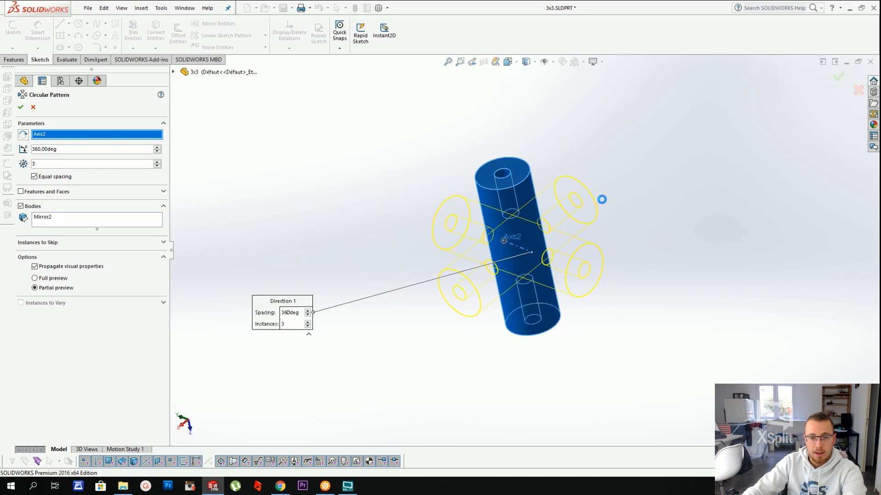
Hide Axis2 and return to an isometric view of the crossed cylinders
middle_drag(612, 228, 580, 118)
right_click(505, 116)
click(522, 104)
key(ctrl+7)
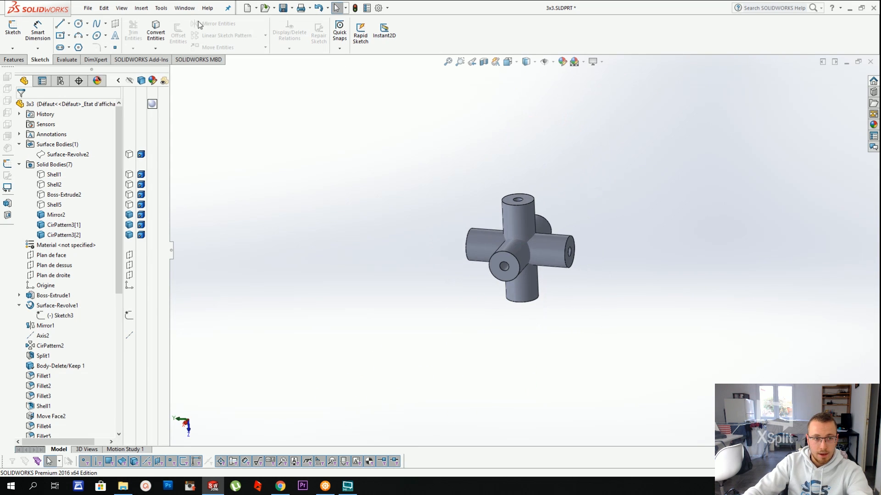
Combine the three crossing cylinder bodies into a single core body using the Add operation
click(147, 9)
mouse_move(164, 45)
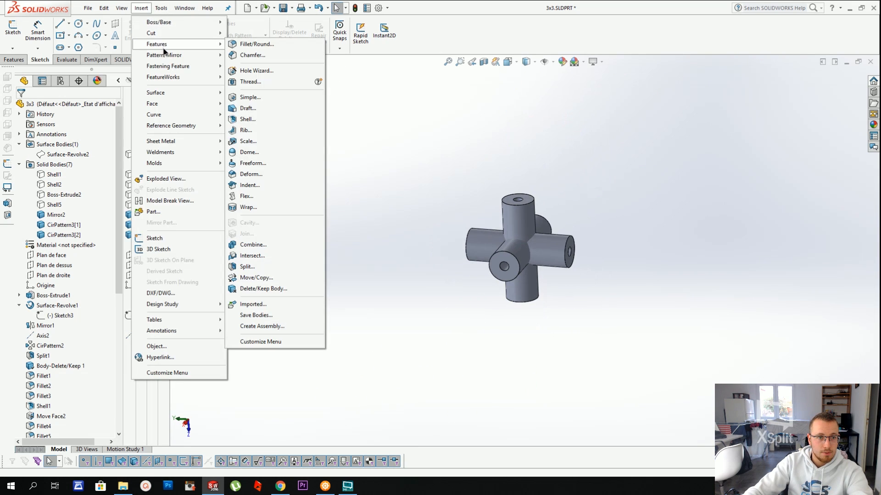
click(247, 245)
drag(372, 133, 643, 376)
drag(395, 166, 603, 337)
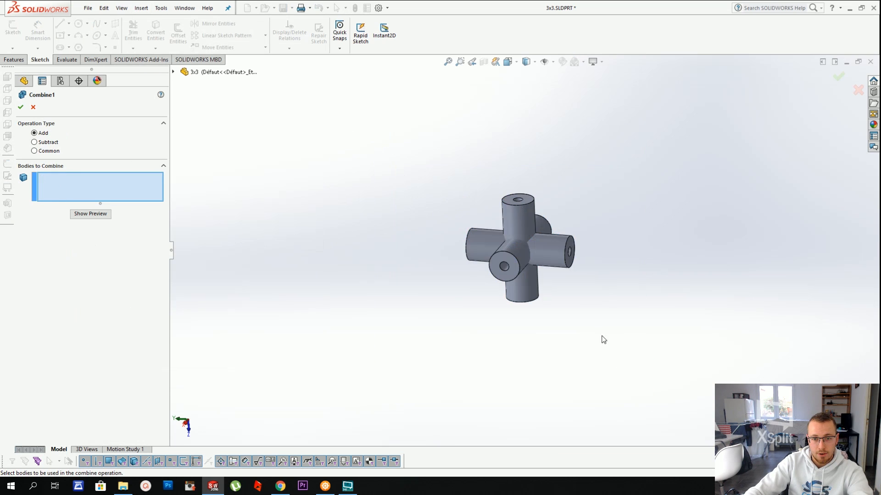
click(520, 224)
click(487, 241)
click(518, 257)
key(Return)
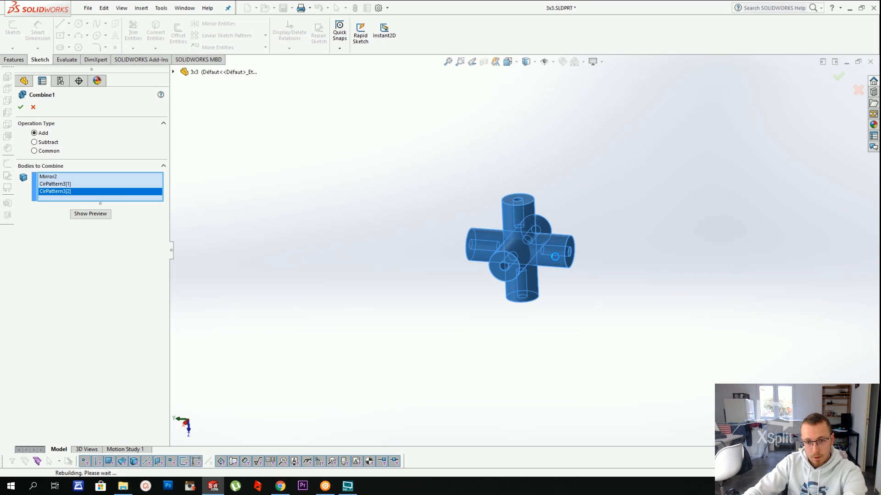
Start a 1 mm symmetric fillet and select the outer end edges of the core's six arms
scroll(581, 212, down, 2)
middle_drag(579, 209, 566, 228)
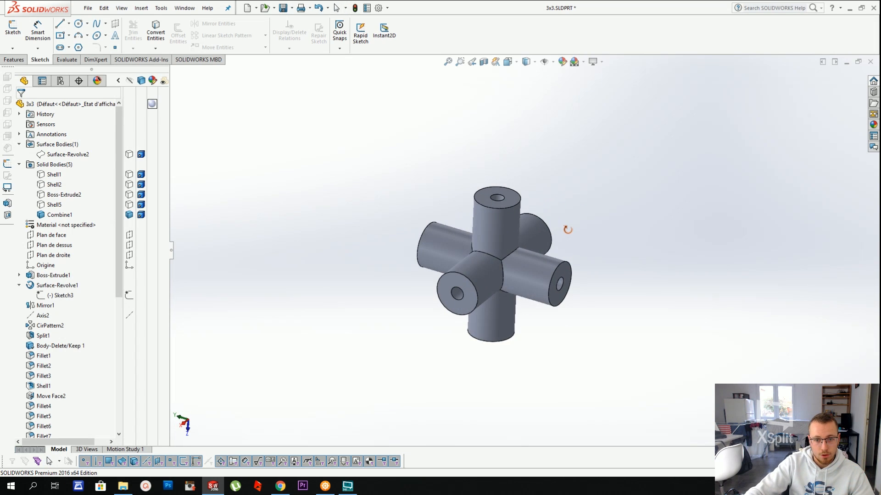
scroll(566, 228, down, 2)
click(142, 8)
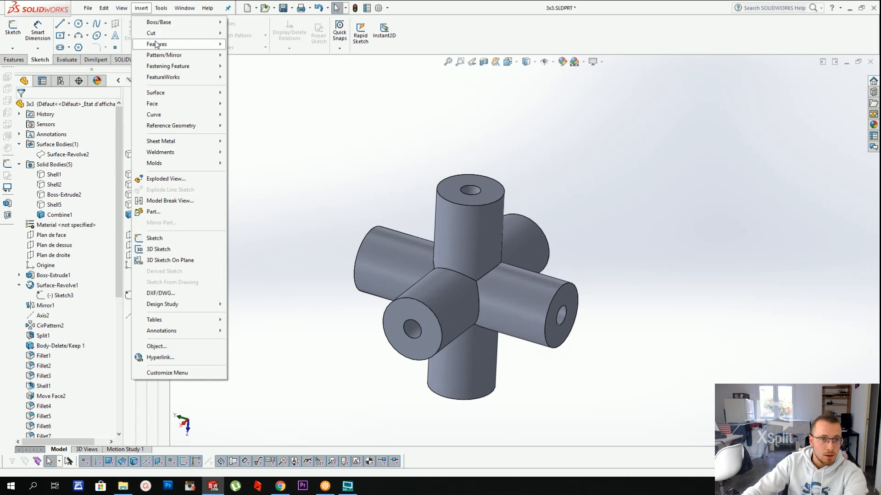
mouse_move(201, 43)
click(303, 18)
click(456, 205)
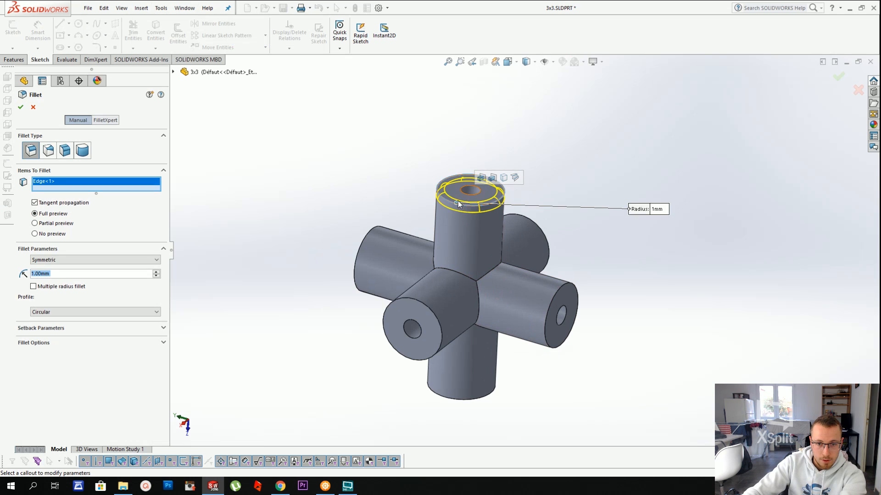
click(531, 222)
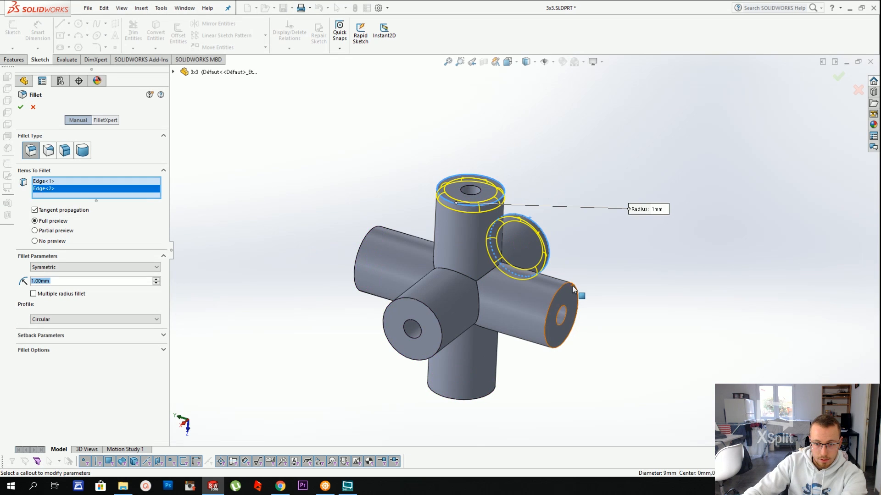
click(578, 295)
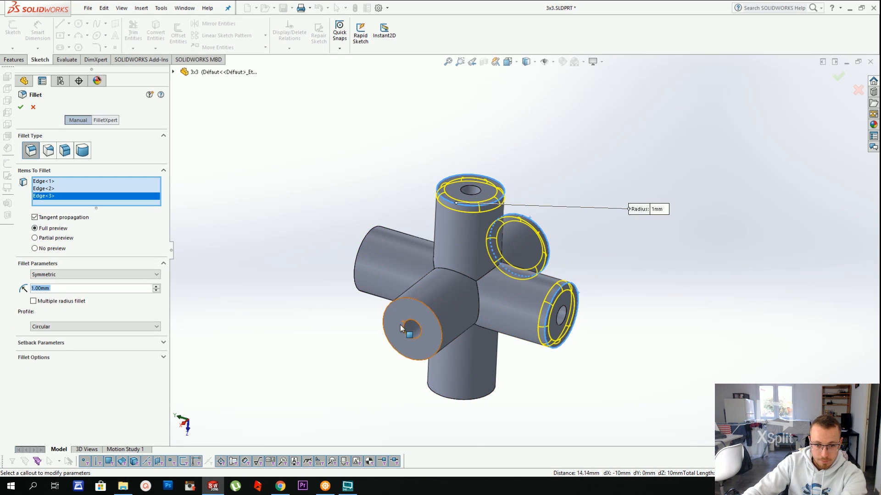
click(400, 303)
click(364, 244)
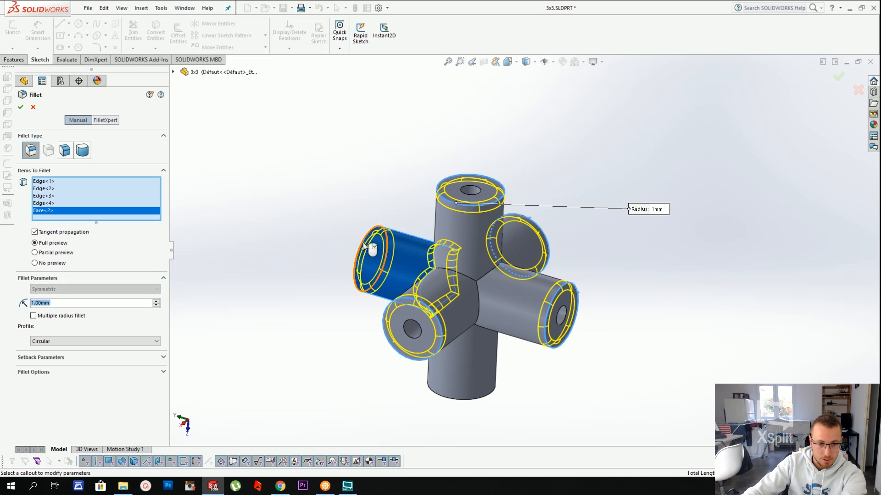
click(458, 400)
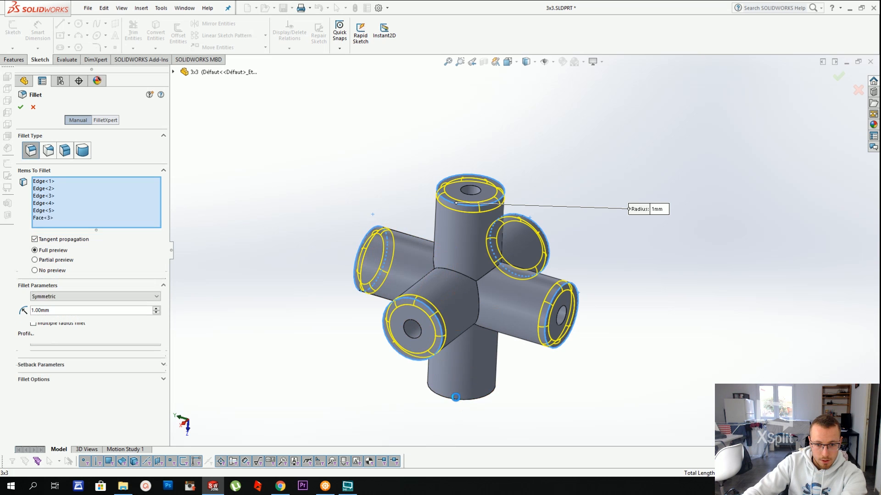
Add the cylindrical arm faces to the 1 mm fillet to round the arm junctions, and apply it
click(452, 239)
click(406, 244)
click(519, 241)
click(528, 297)
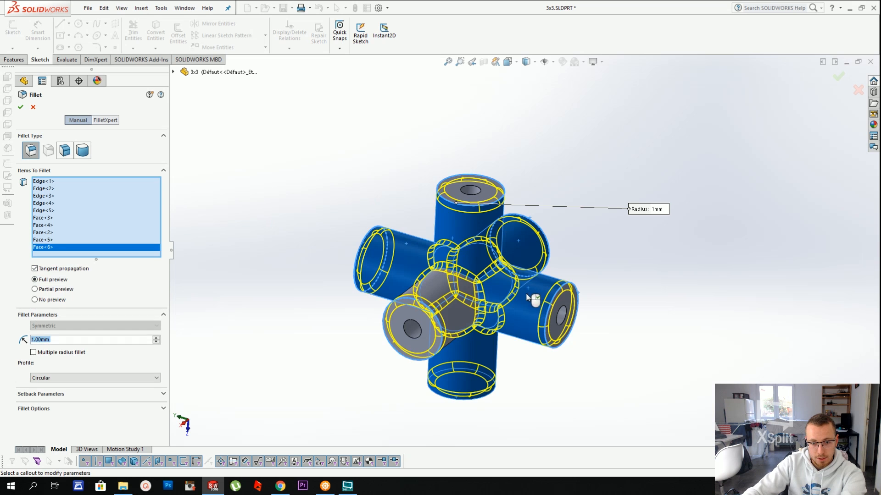
middle_drag(528, 297, 451, 292)
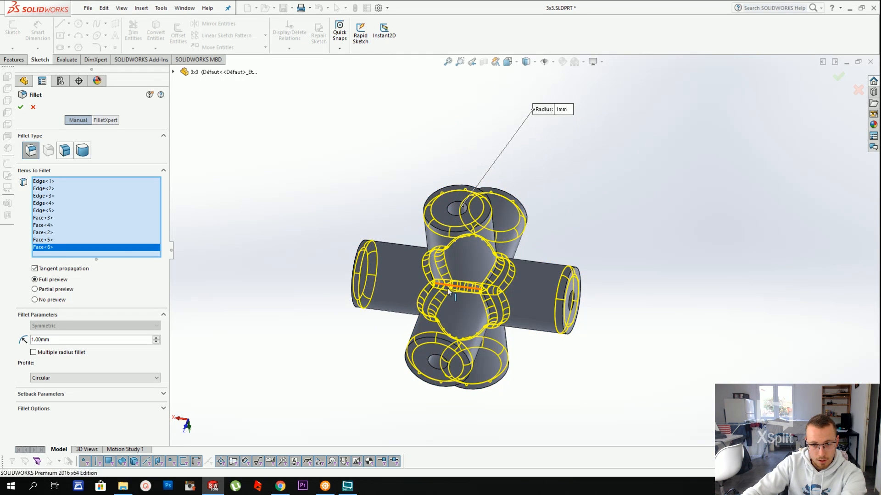
key(Return)
Edit the core's 1 mm fillet to include the remaining arm faces so every junction is rounded
scroll(453, 285, down, 3)
scroll(453, 284, down, 2)
click(466, 285)
click(546, 309)
middle_drag(546, 309, 531, 258)
scroll(531, 258, up, 2)
right_click(45, 427)
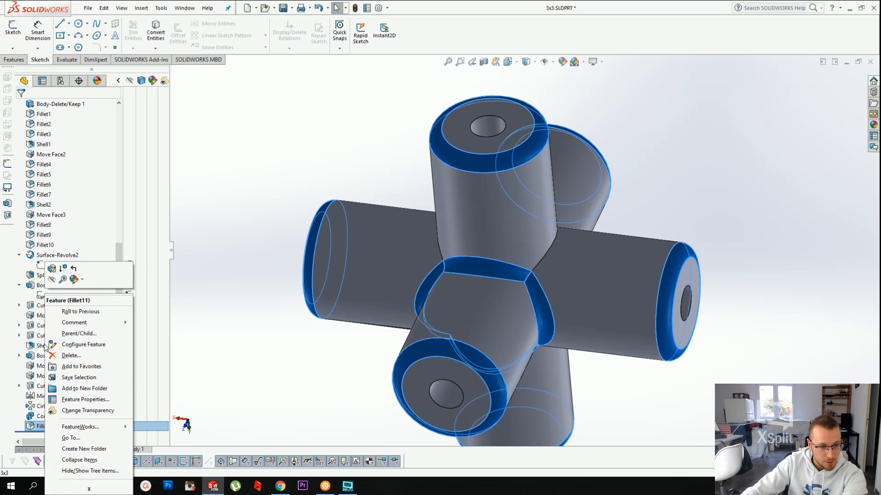
click(51, 269)
middle_drag(615, 275, 533, 313)
click(507, 231)
click(480, 234)
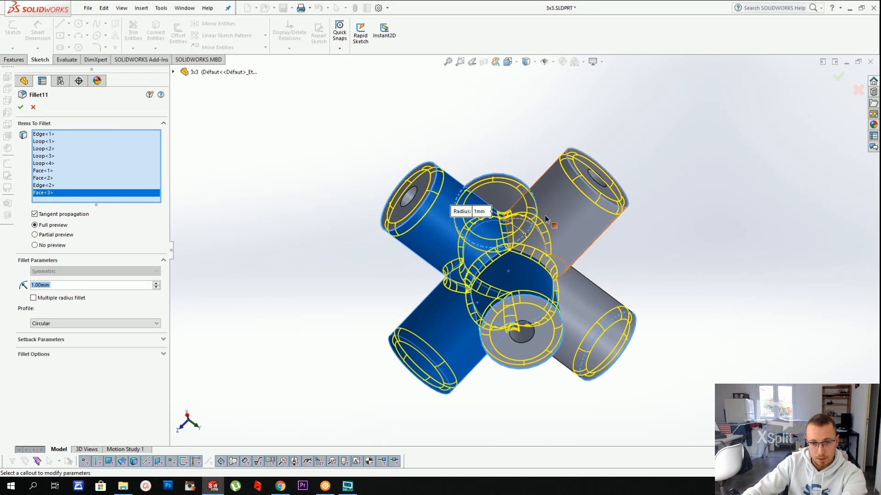
click(544, 215)
click(604, 298)
middle_drag(604, 297, 606, 197)
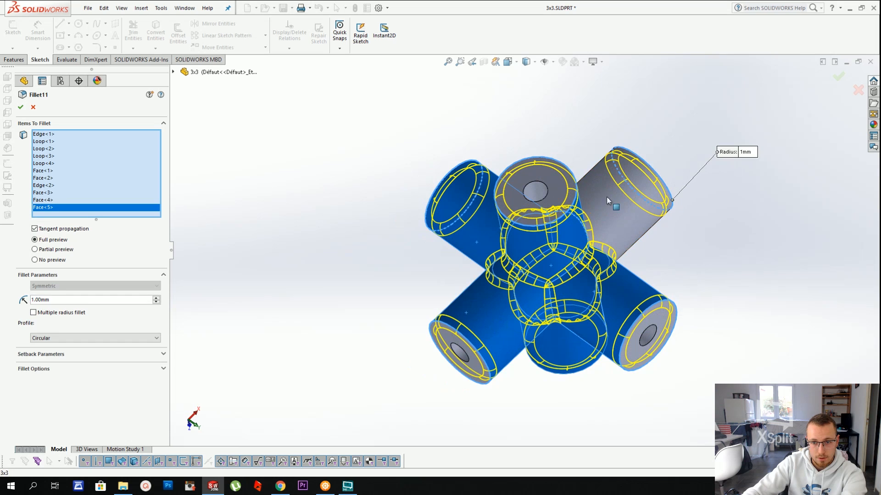
click(606, 196)
right_click(617, 257)
middle_drag(619, 255, 659, 209)
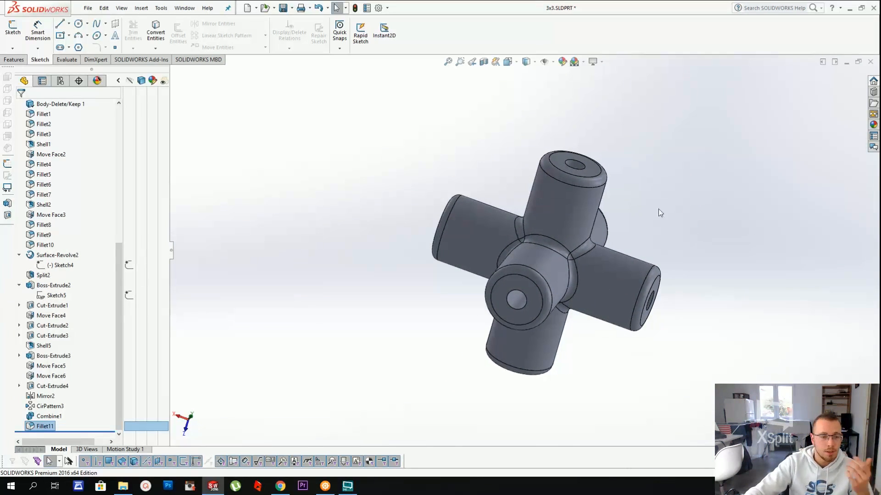
Start an angle-distance chamfer on one arm's screw hole edge with a distance of 0.3 mm
scroll(591, 196, down, 3)
click(154, 8)
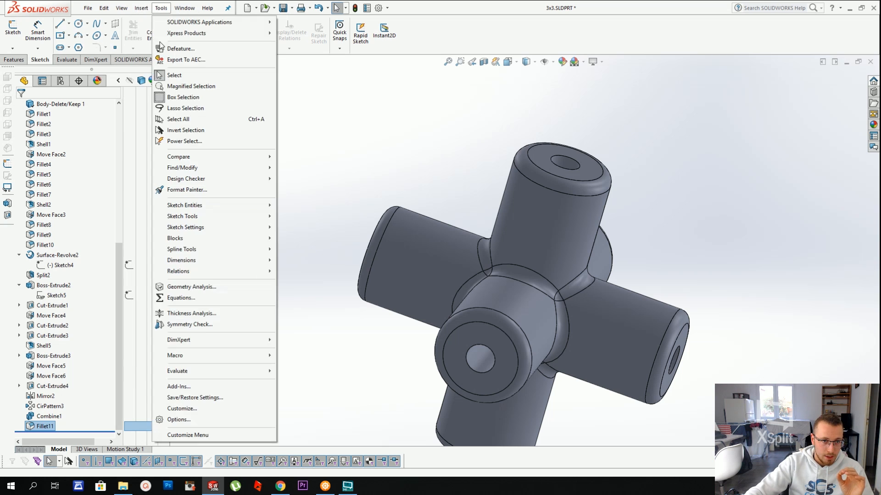
mouse_move(142, 7)
mouse_move(145, 41)
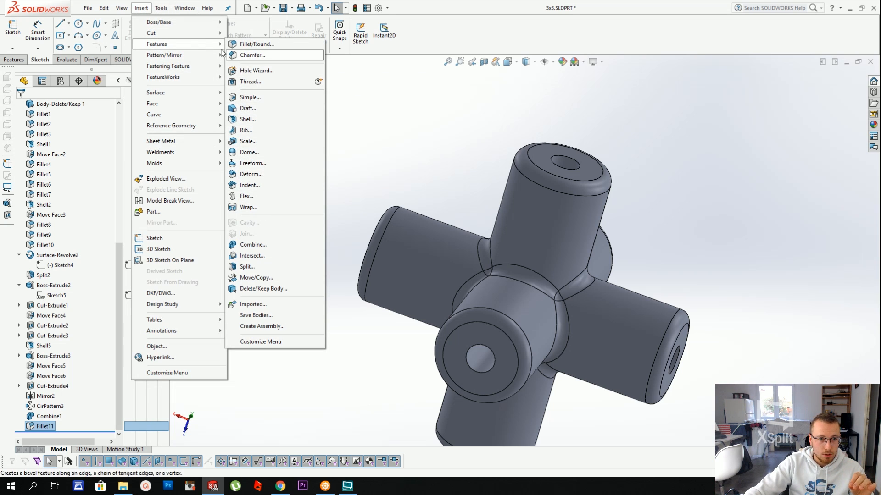
click(254, 56)
scroll(530, 172, down, 5)
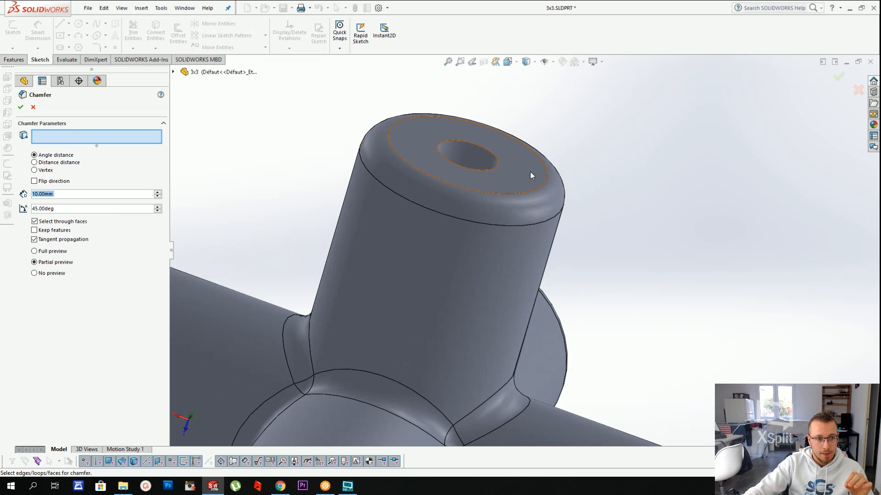
click(480, 145)
scroll(477, 158, down, 4)
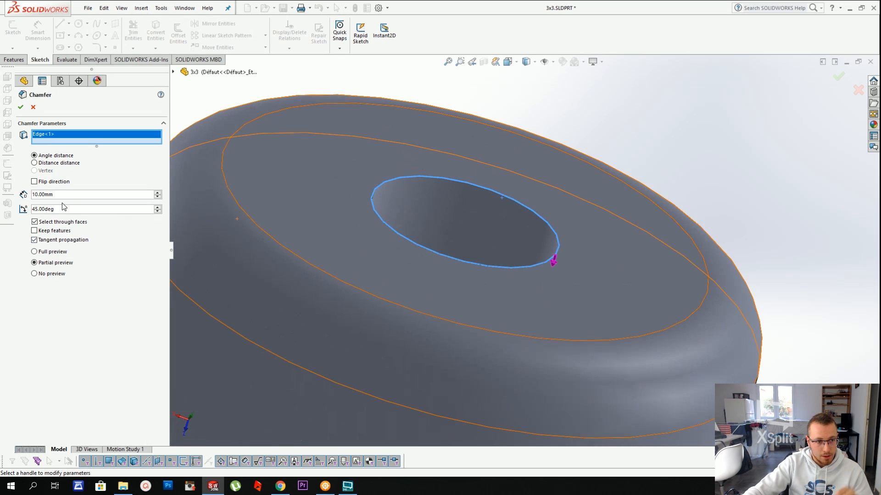
text(0.3)
key(Return)
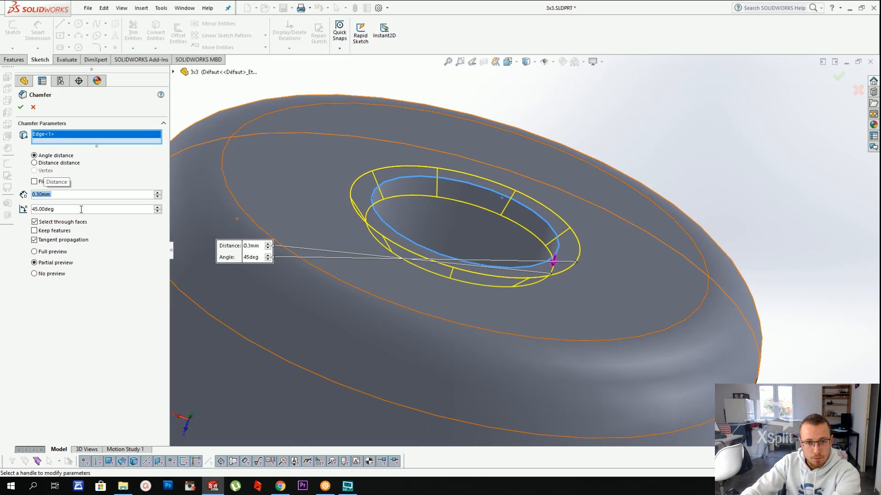
Flip the chamfer direction and adjust its angle, trying 61°, 60° and 80° before setting 70°
click(158, 208)
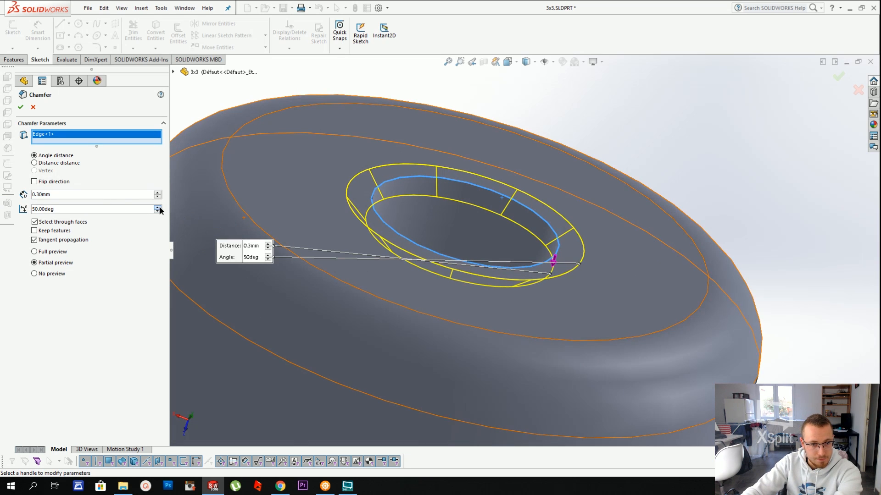
click(118, 209)
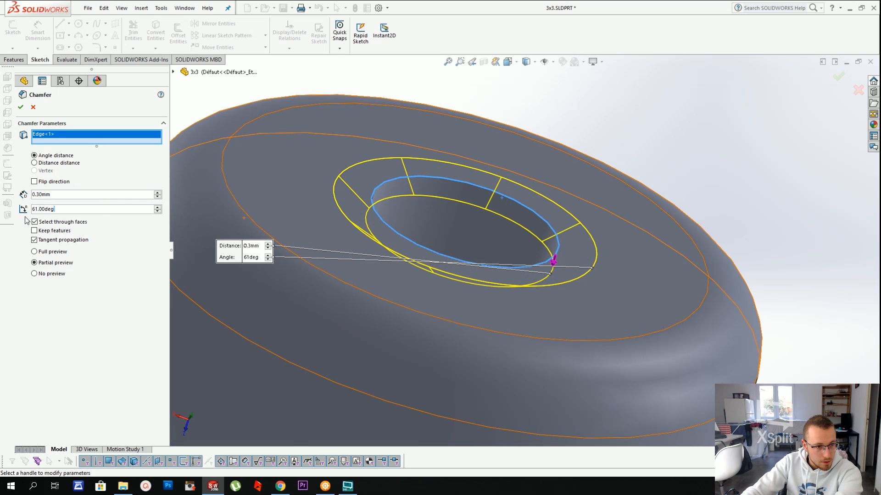
click(44, 184)
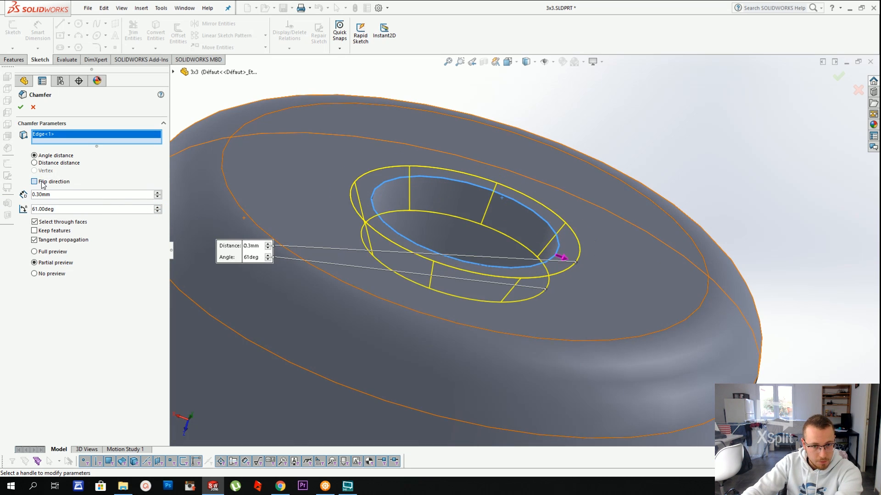
click(158, 212)
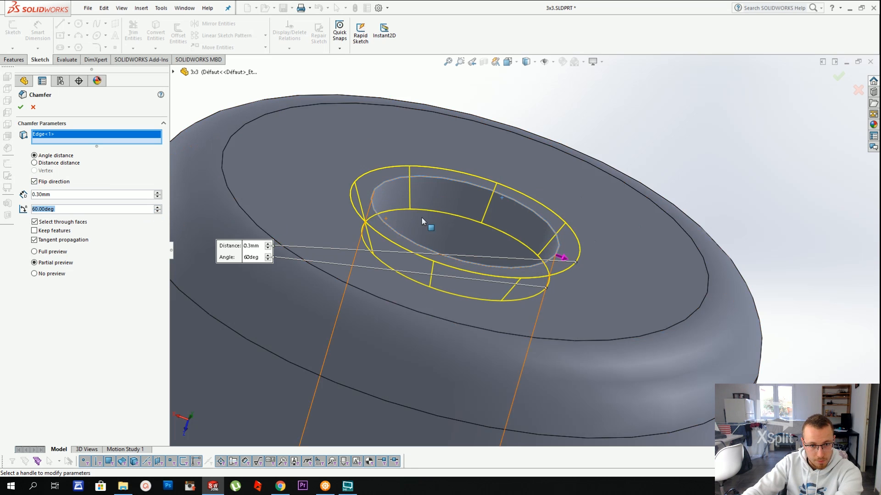
text(80)
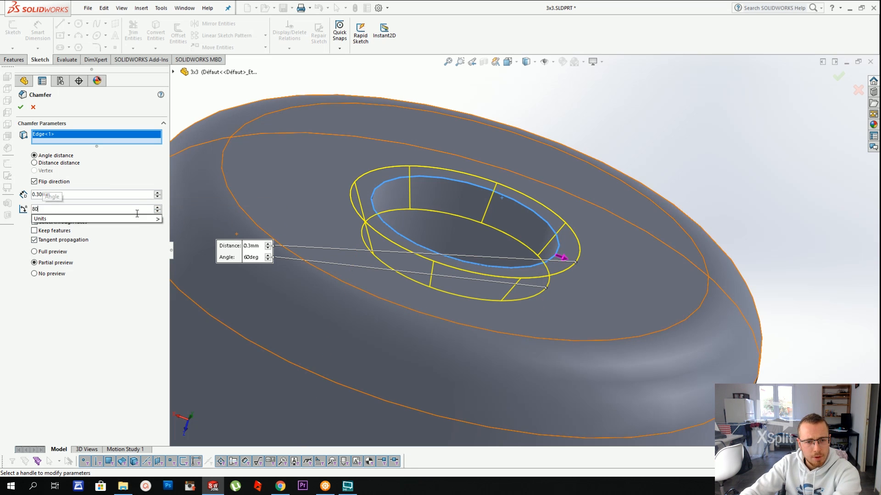
key(Return)
text(70)
key(Return)
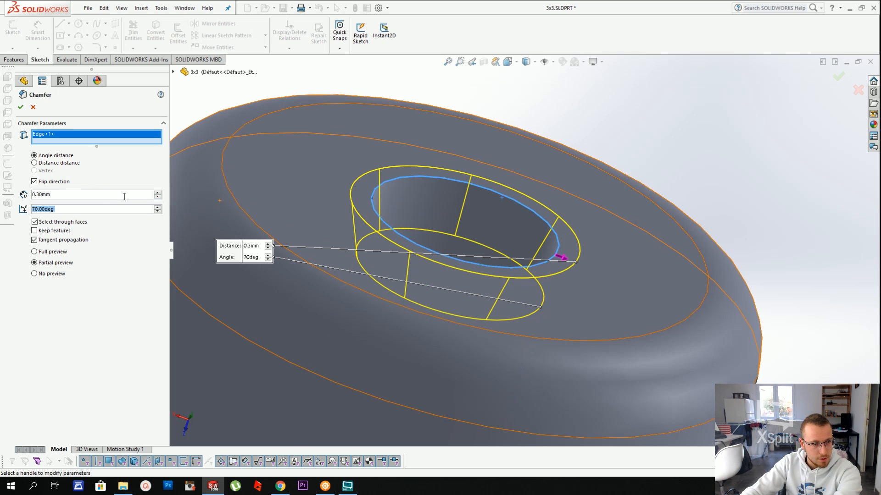
Set the distance of the screw hole chamfer to 0.5 mm
text(0.5)
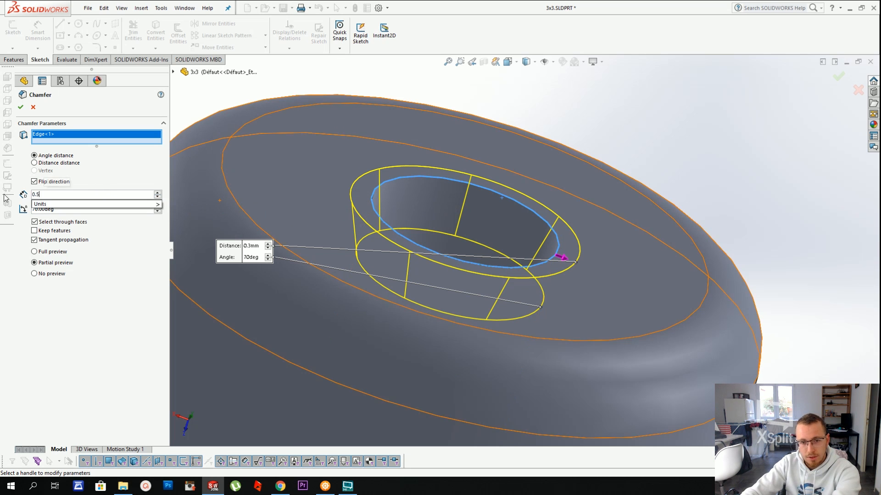
key(Return)
scroll(463, 212, up, 5)
scroll(608, 288, up, 4)
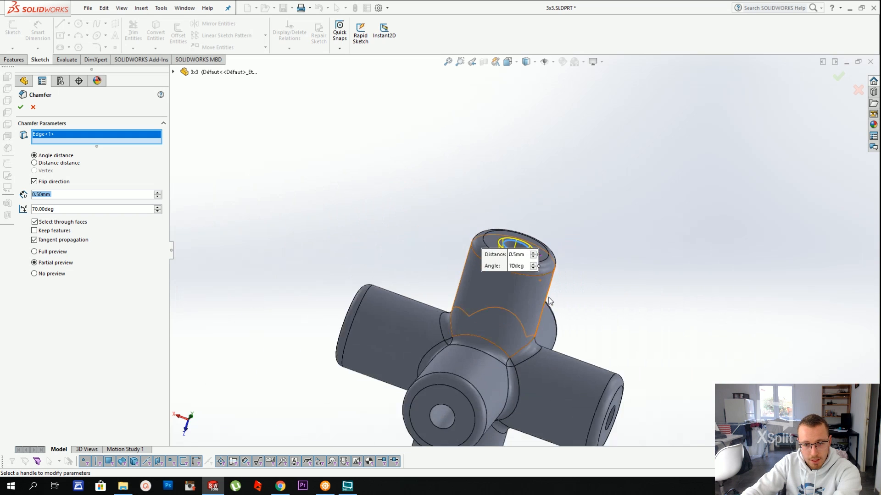
Add the screw hole edges of the other five arms to the 0.5 mm, 70° chamfer and apply it
scroll(631, 381, down, 2)
scroll(628, 410, up, 2)
middle_drag(627, 410, 567, 347)
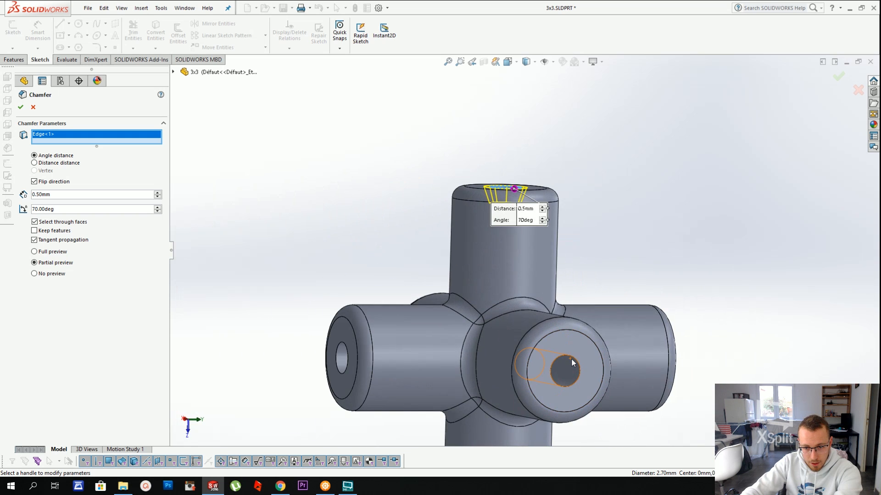
click(571, 358)
click(347, 348)
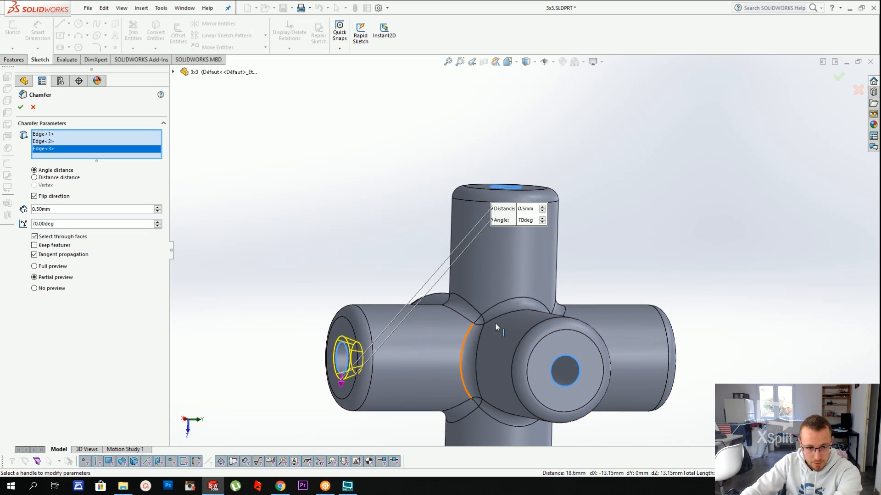
middle_drag(494, 323, 654, 326)
click(727, 329)
middle_drag(728, 329, 610, 367)
click(688, 312)
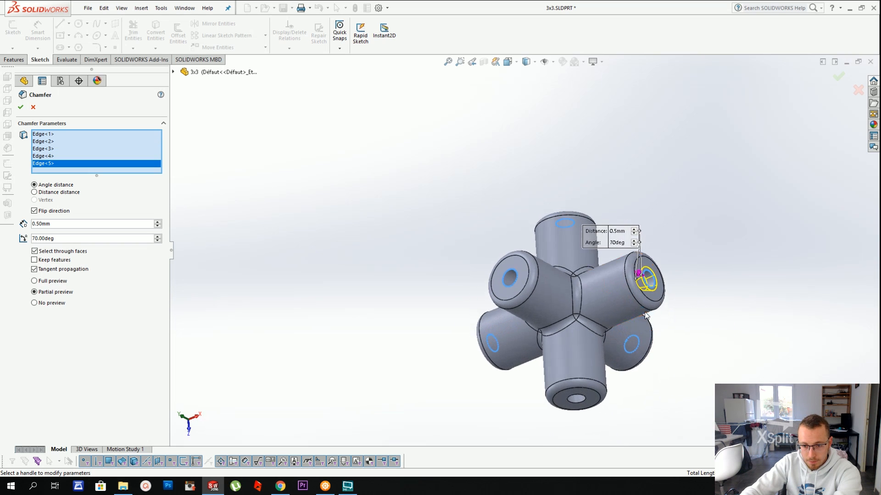
click(585, 398)
key(Return)
Inspect the chamfered screw hole at the end of one core arm up close
scroll(566, 215, down, 10)
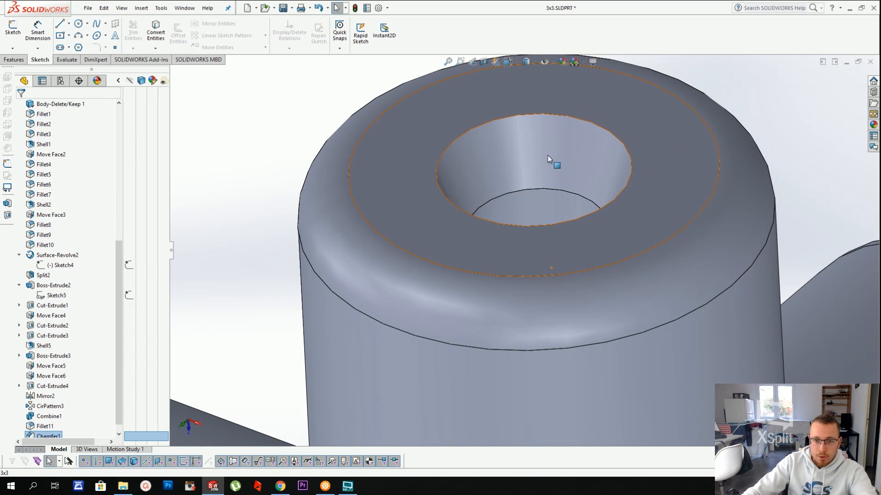
click(548, 159)
scroll(560, 164, up, 8)
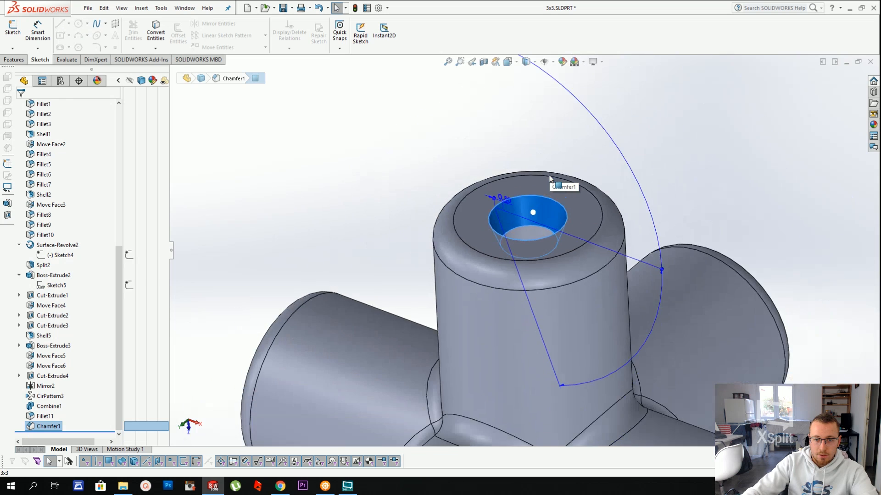
scroll(532, 224, down, 5)
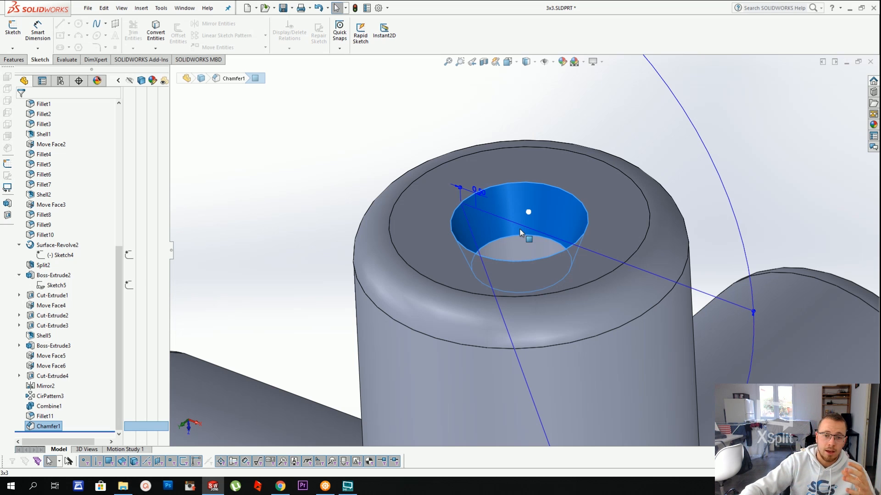
scroll(521, 233, up, 5)
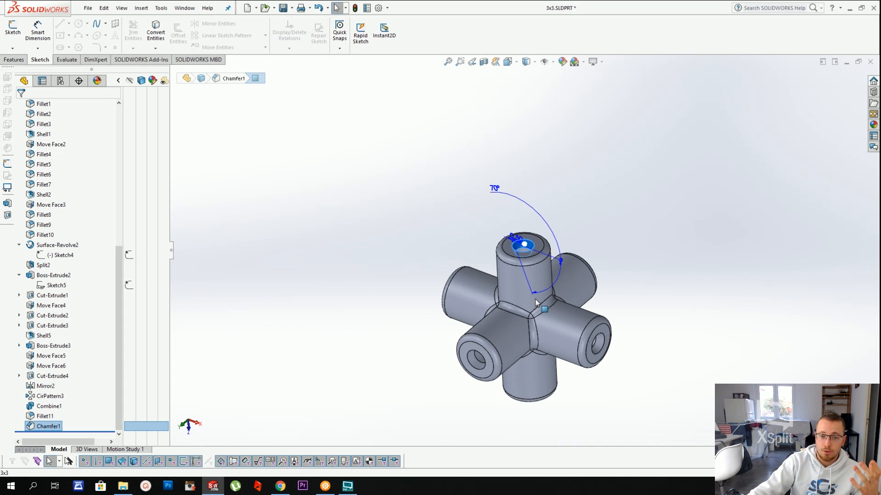
click(444, 241)
Show the four hidden solid bodies of the corner, edge, centre piece and cap alongside the core
scroll(58, 246, up, 8)
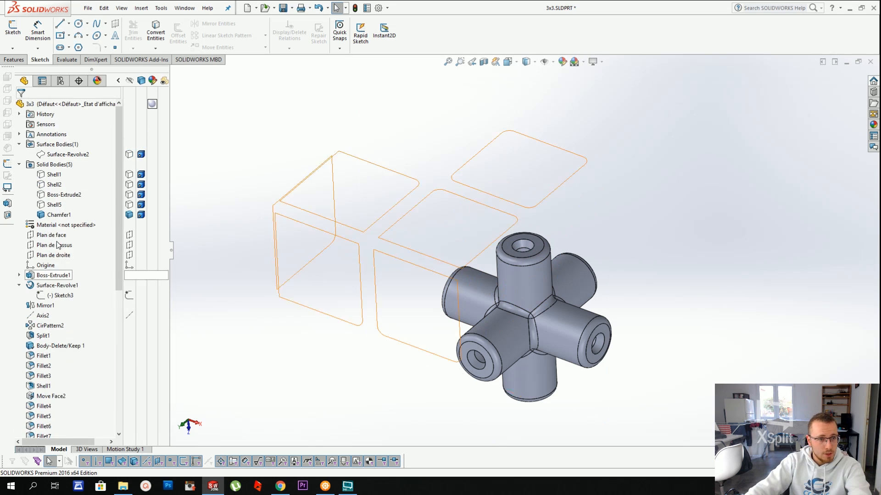
drag(64, 179, 47, 204)
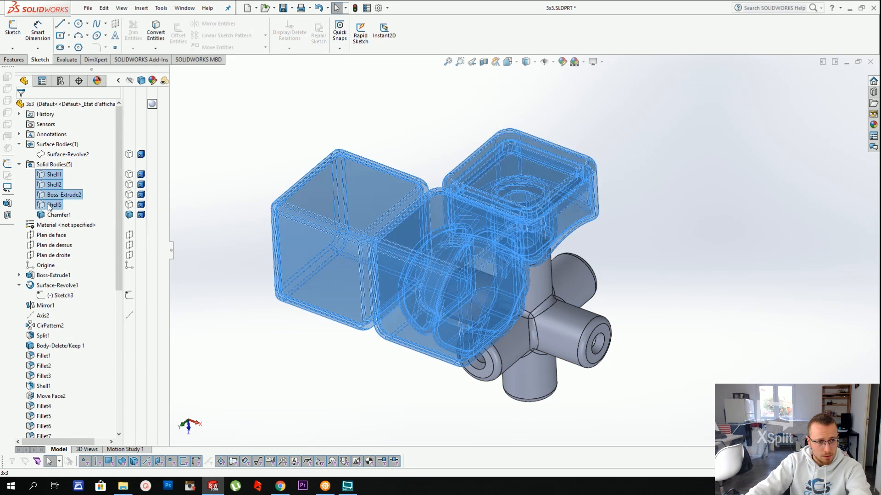
right_click(47, 204)
click(59, 193)
Examine how the corner, edge and centre pieces sit around the core from several viewing angles
middle_drag(573, 229, 673, 237)
click(587, 279)
click(568, 210)
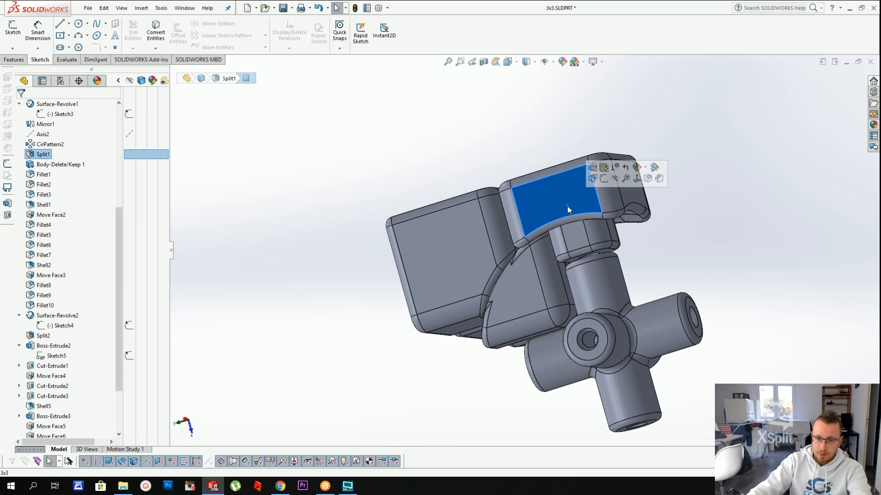
middle_drag(569, 142, 591, 207)
click(596, 205)
click(474, 221)
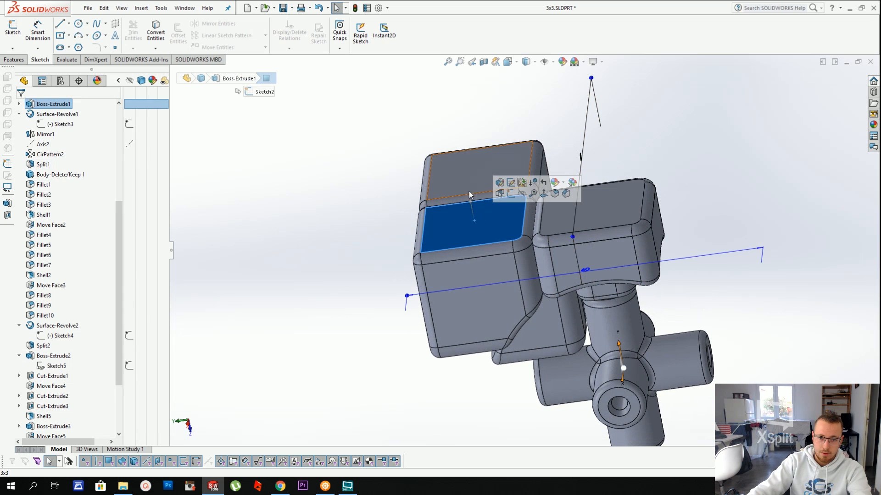
click(466, 171)
click(373, 209)
scroll(484, 248, up, 4)
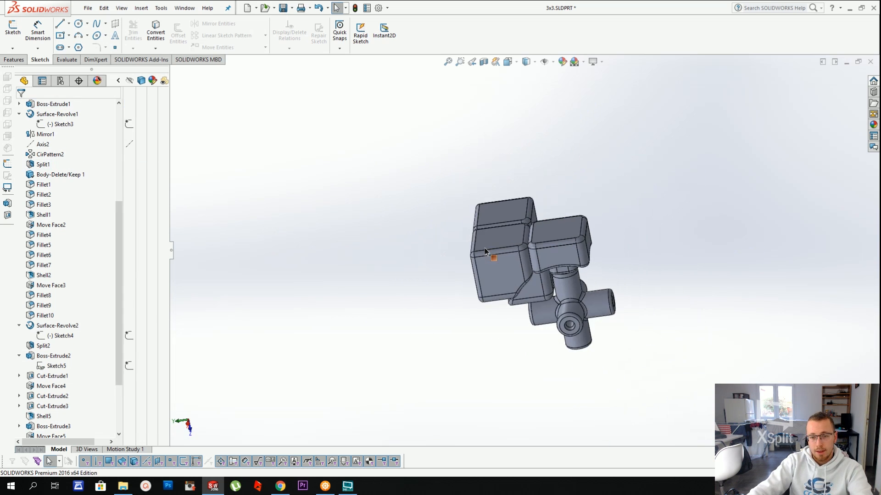
middle_drag(485, 248, 340, 265)
scroll(574, 303, down, 3)
scroll(542, 180, up, 2)
scroll(528, 265, down, 2)
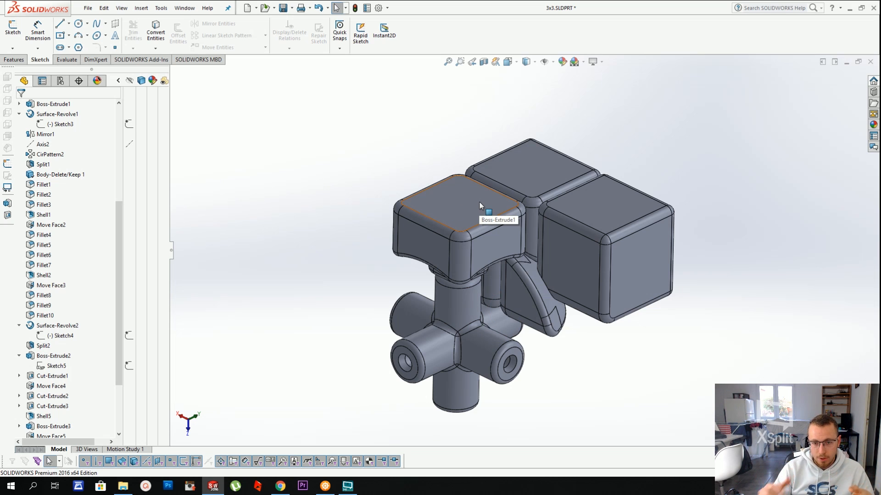
scroll(504, 224, up, 1)
scroll(464, 246, down, 1)
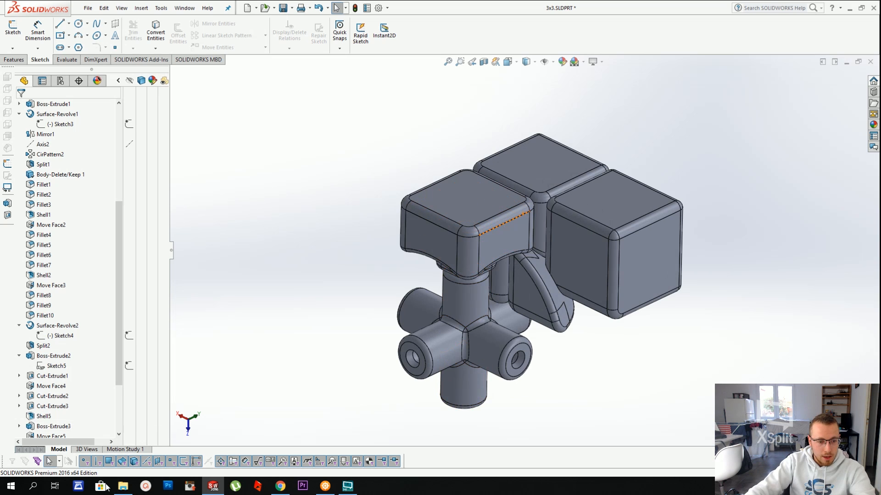
click(124, 487)
scroll(452, 115, up, 1)
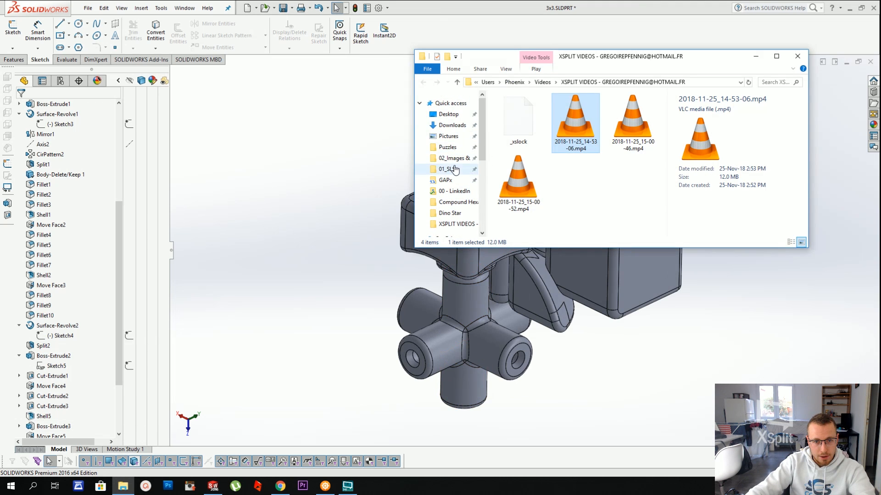
click(756, 56)
click(473, 202)
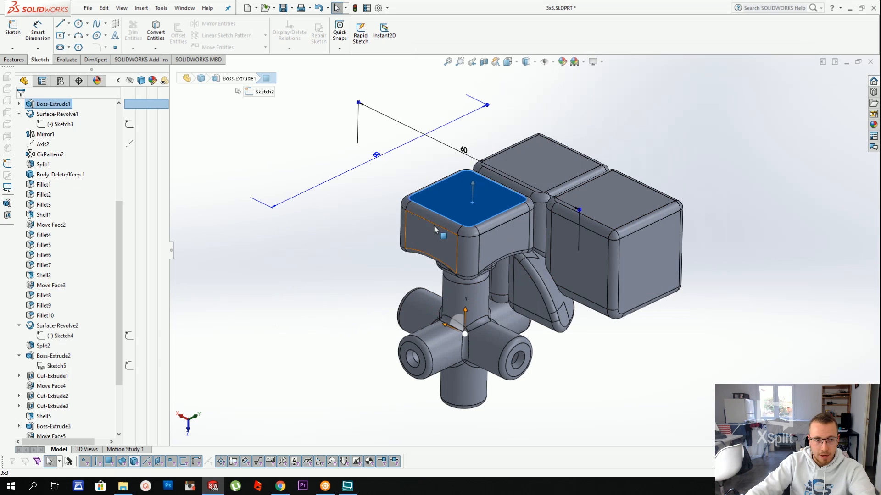
click(389, 243)
click(629, 211)
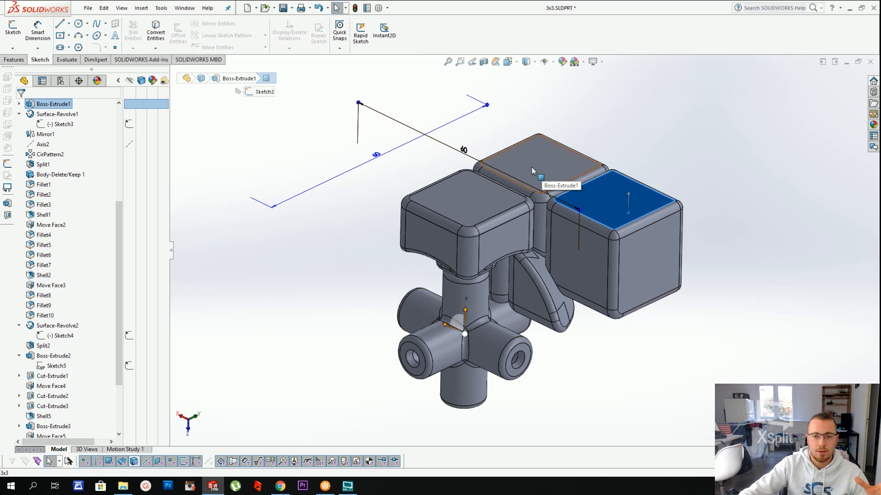
scroll(528, 187, down, 1)
click(445, 99)
Start a Move/Copy Body operation and select the centre piece and its cap as the bodies
click(145, 8)
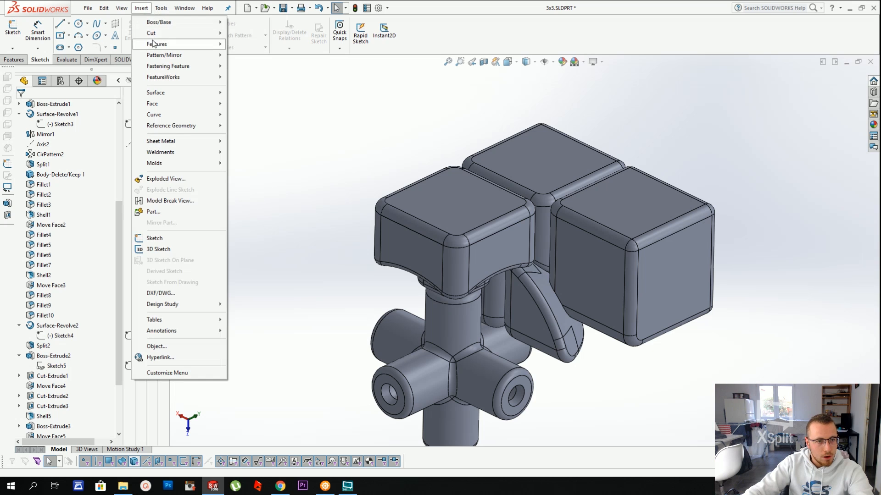
mouse_move(154, 44)
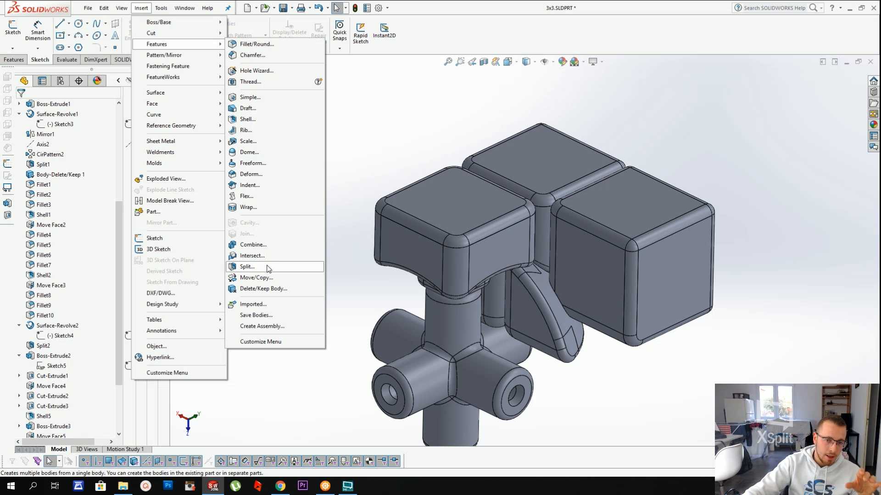
click(264, 278)
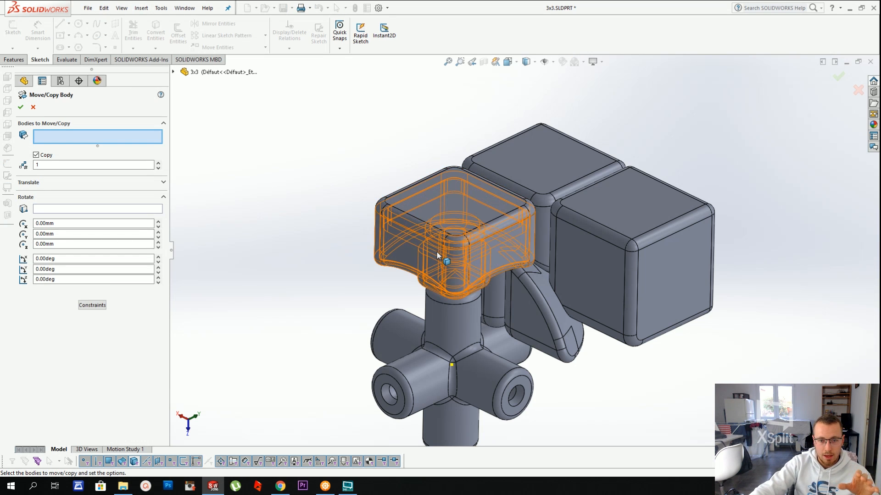
click(436, 219)
click(449, 193)
middle_drag(448, 194, 416, 129)
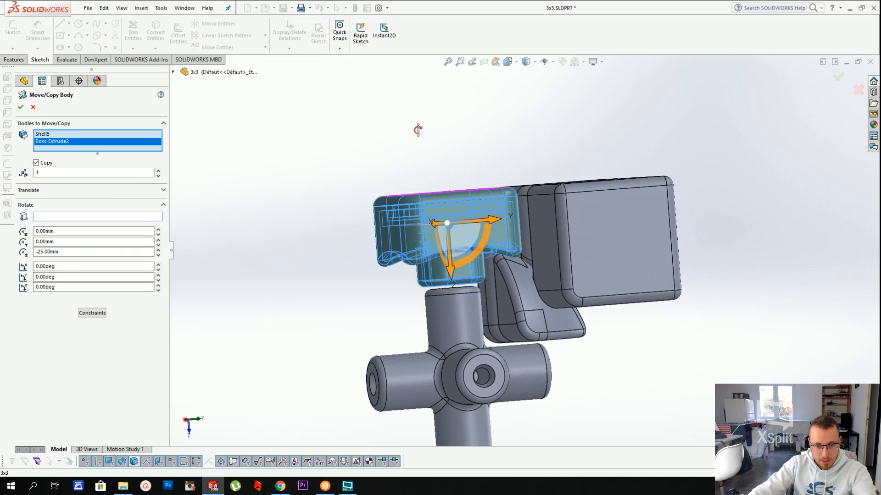
scroll(482, 245, down, 3)
click(465, 147)
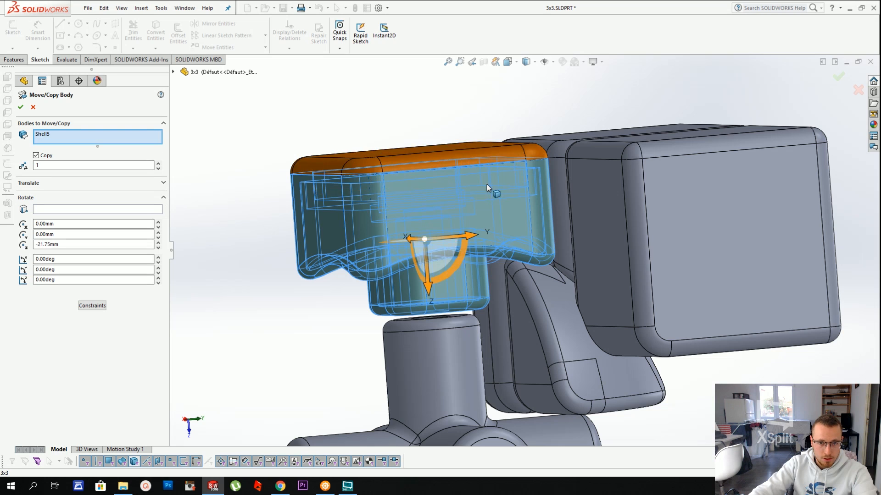
click(384, 156)
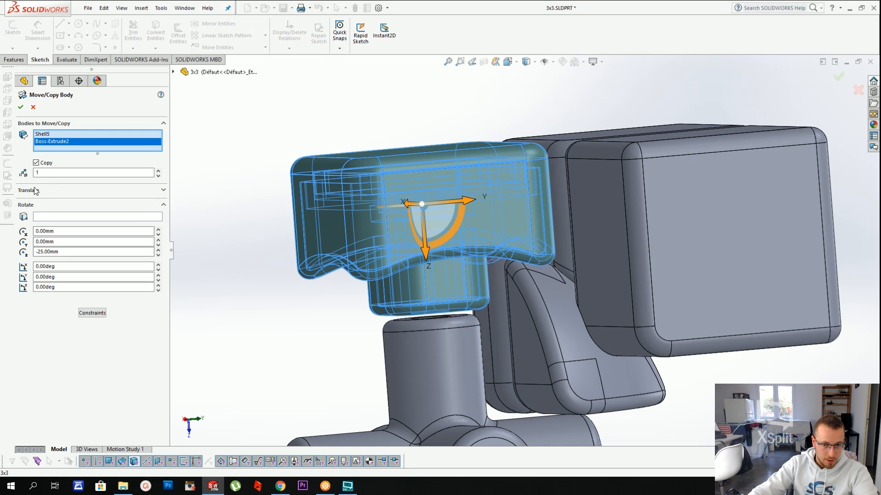
middle_drag(450, 94, 438, 120)
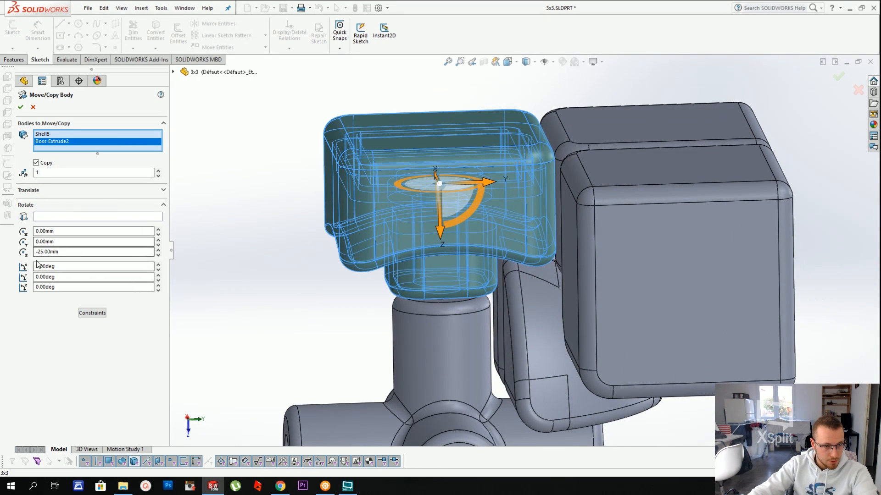
Translate the centre piece and its cap by -3 mm in Z without copying them, and apply the move
click(40, 191)
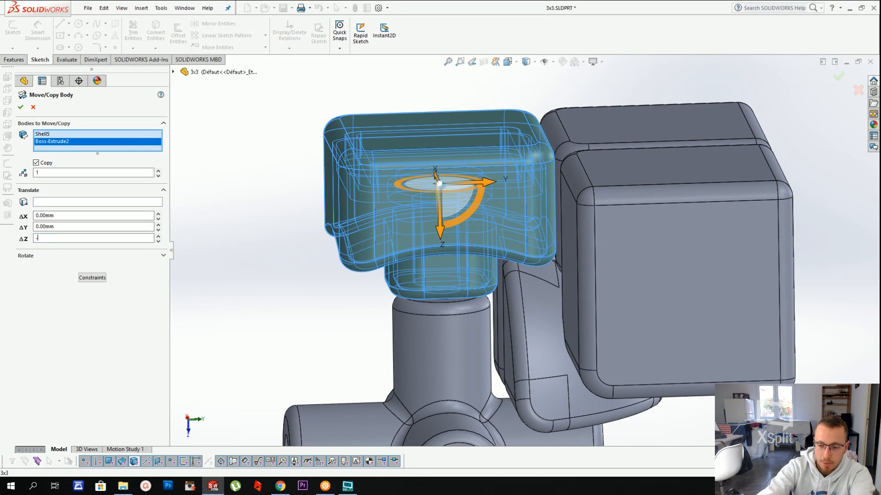
key(Return)
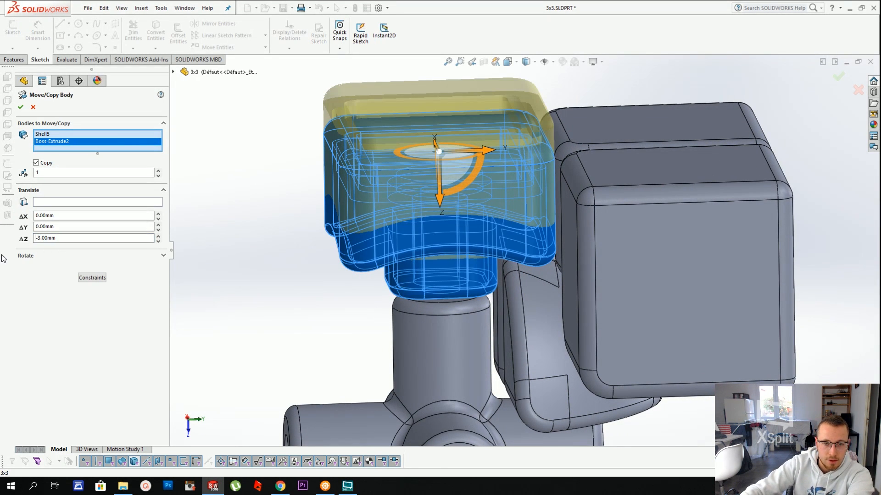
click(44, 163)
key(Return)
Translate only the centre piece's cap by another -3 mm in Z to separate it from the piece
click(394, 102)
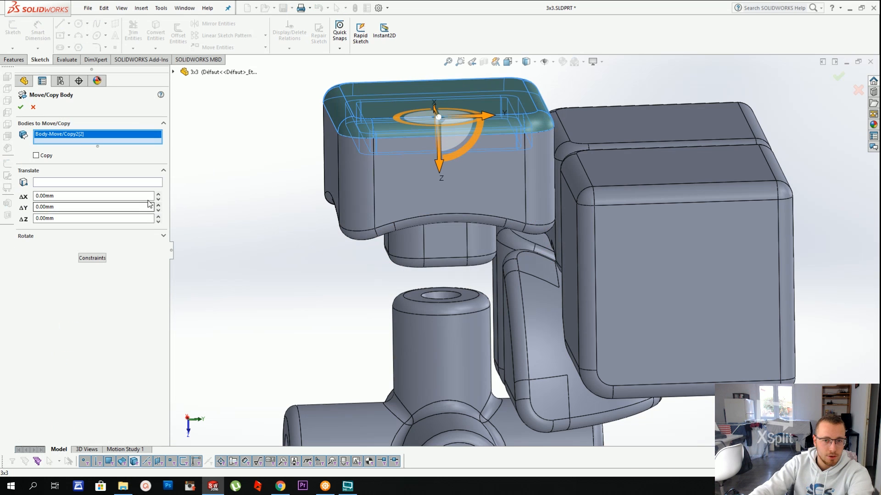
drag(101, 218, 4, 224)
text(-3)
key(Return)
key(Return)
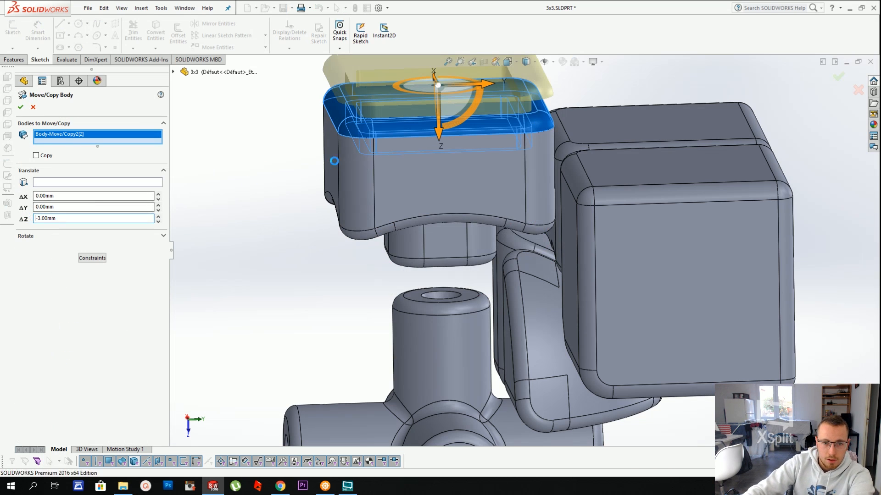
scroll(420, 141, up, 2)
mouse_move(423, 140)
middle_down()
mouse_move(431, 110)
mouse_move(419, 126)
middle_up()
key(Return)
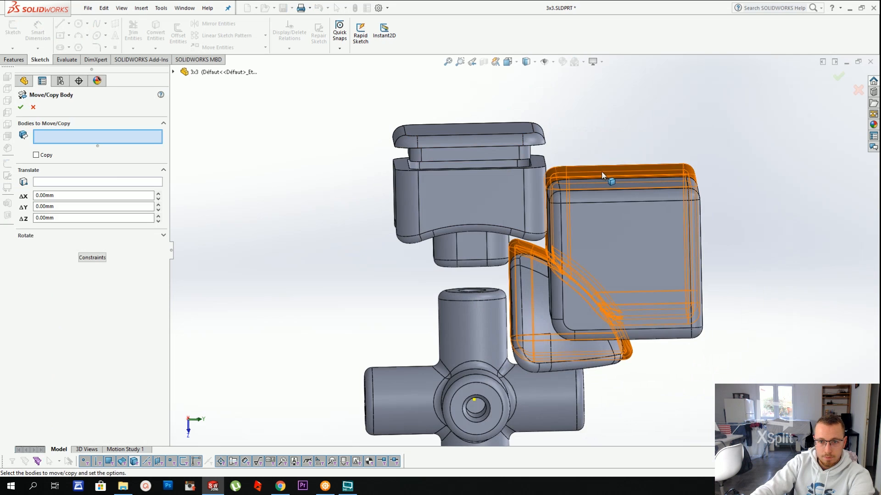
Translate the edge piece by 3 mm in Y and -3 mm in Z, and apply the move
click(602, 171)
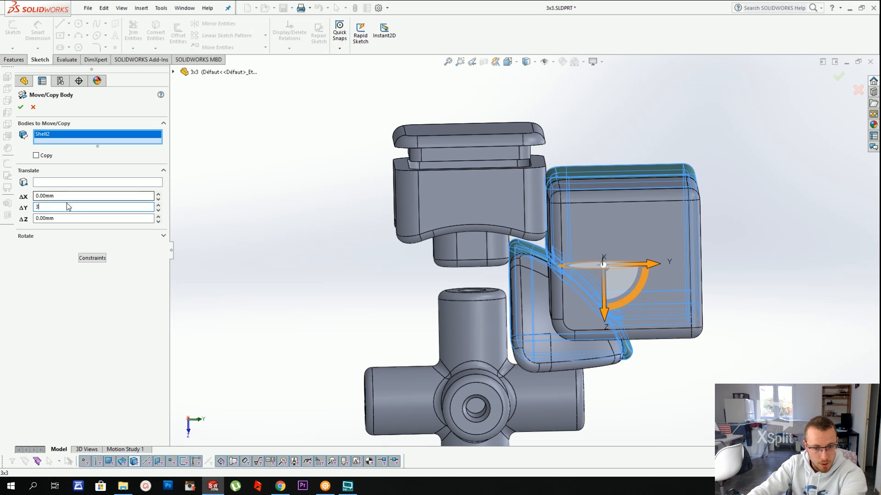
text(3)
key(Tab)
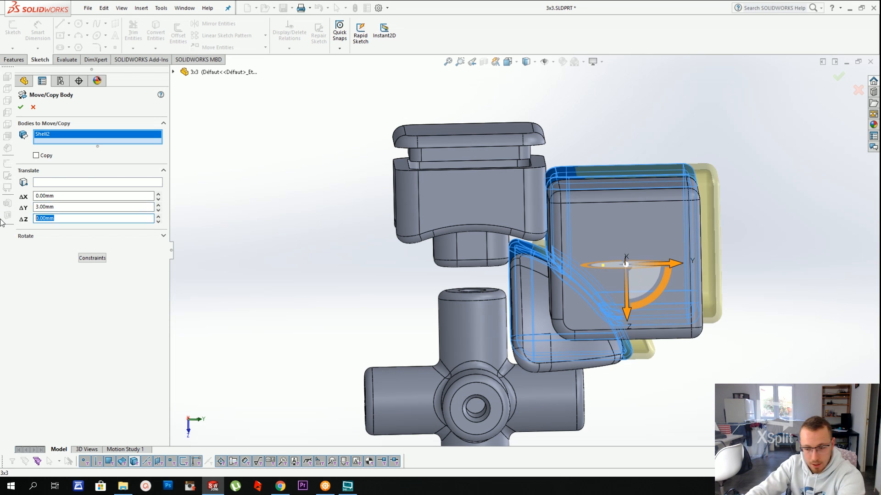
text(-3)
key(Return)
key(Return)
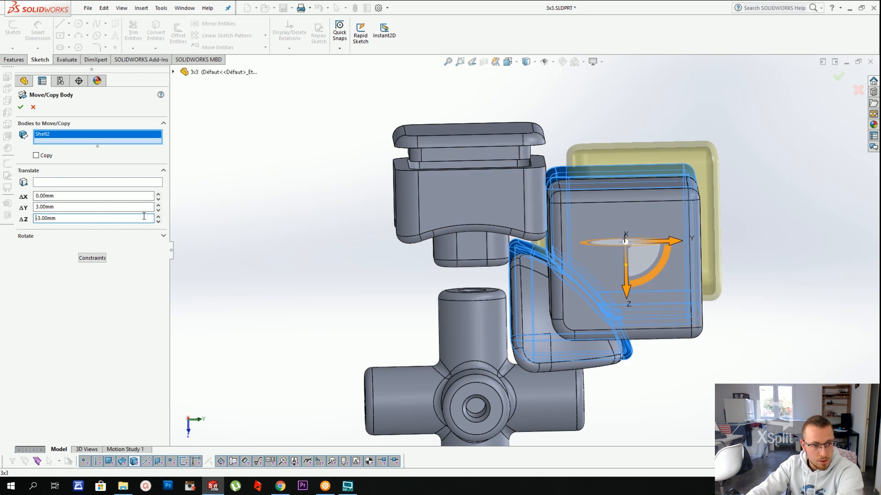
middle_drag(666, 189, 693, 211)
key(Return)
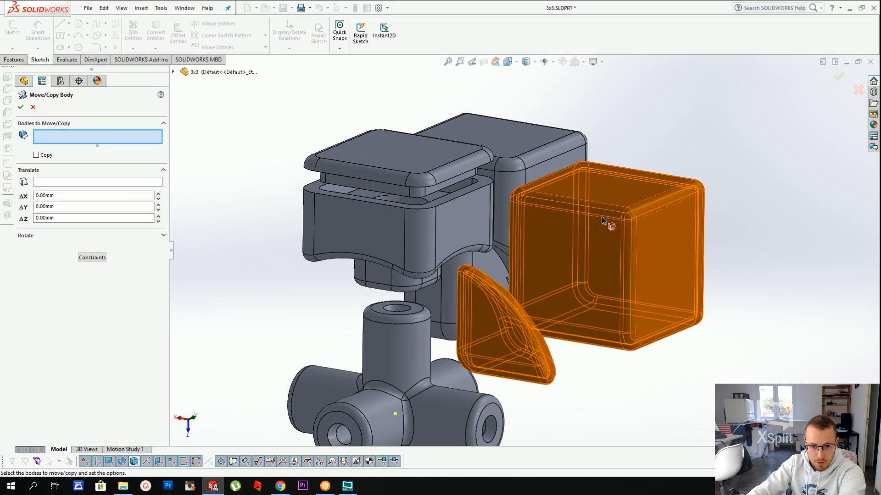
Translate the corner piece by -2 mm in X, 2 mm in Y and -2 mm in Z, and apply the move
drag(59, 206, 2, 213)
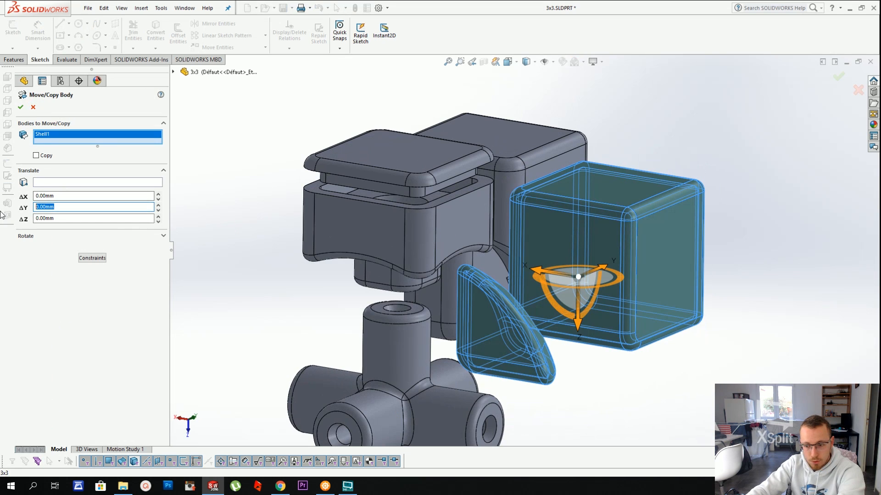
text(2)
key(Return)
text(2)
click(64, 219)
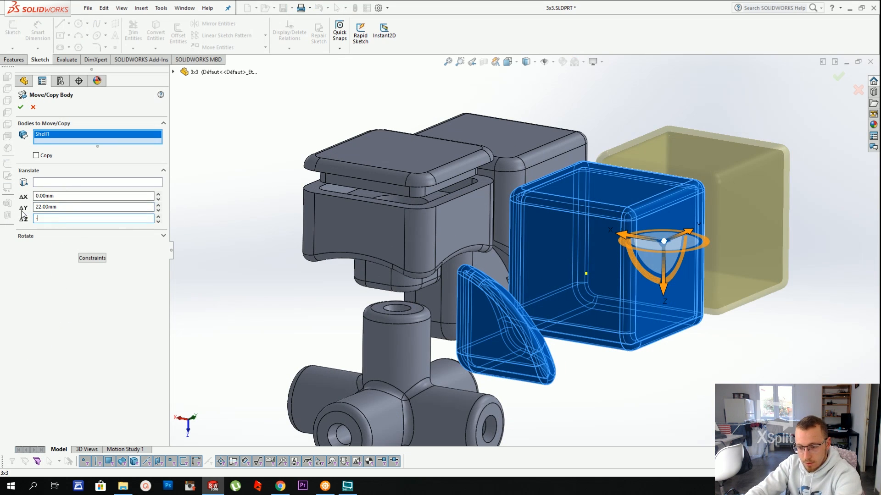
text(2)
key(Return)
key(Return)
click(80, 196)
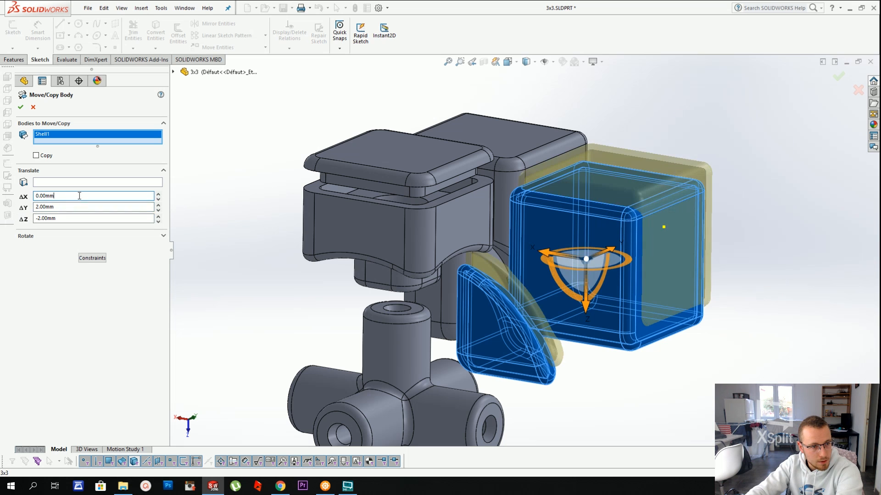
key(Return)
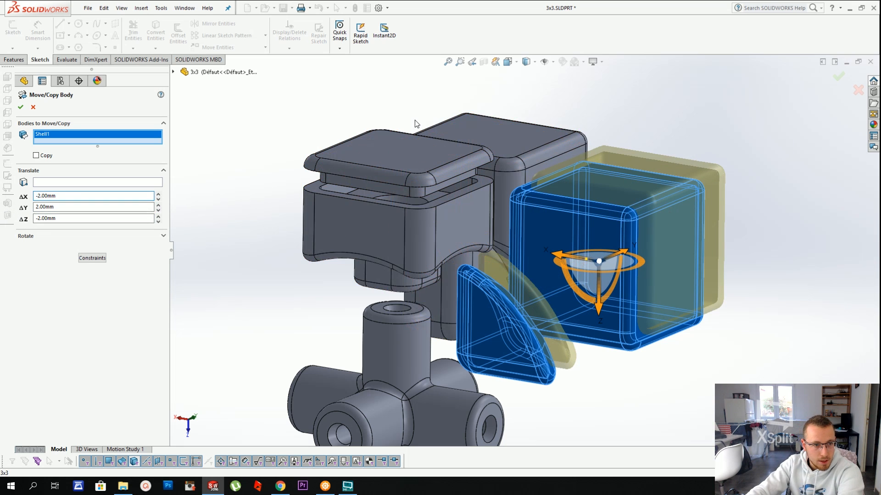
key(Return)
Edit the move of the centre piece and its cap, setting the Z translation to -4 mm
mouse_move(531, 281)
middle_down()
mouse_move(501, 240)
mouse_move(485, 250)
middle_up()
right_click(76, 396)
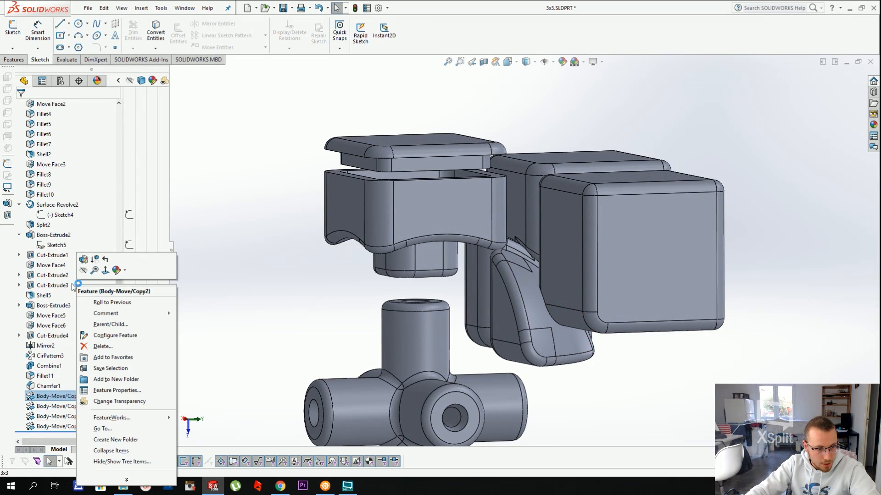
click(84, 260)
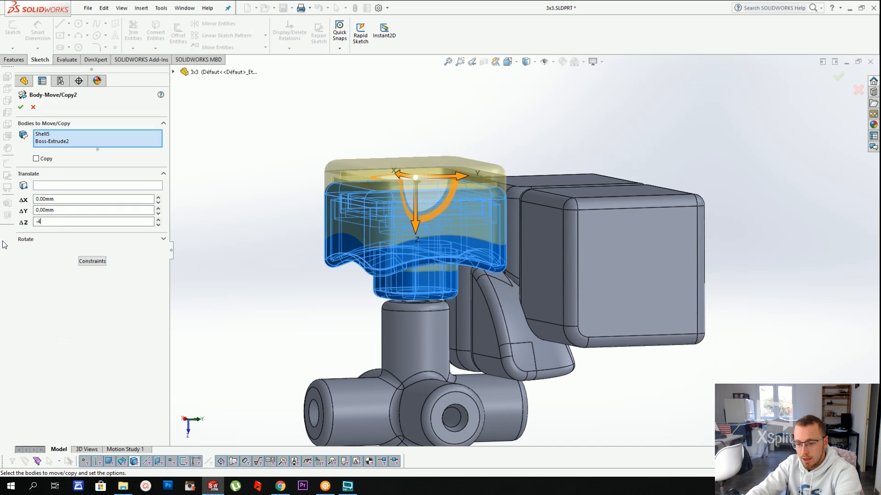
text(-4)
key(Return)
Hide the corner piece and examine the clearance between the centre piece and the edge piece
scroll(459, 231, down, 5)
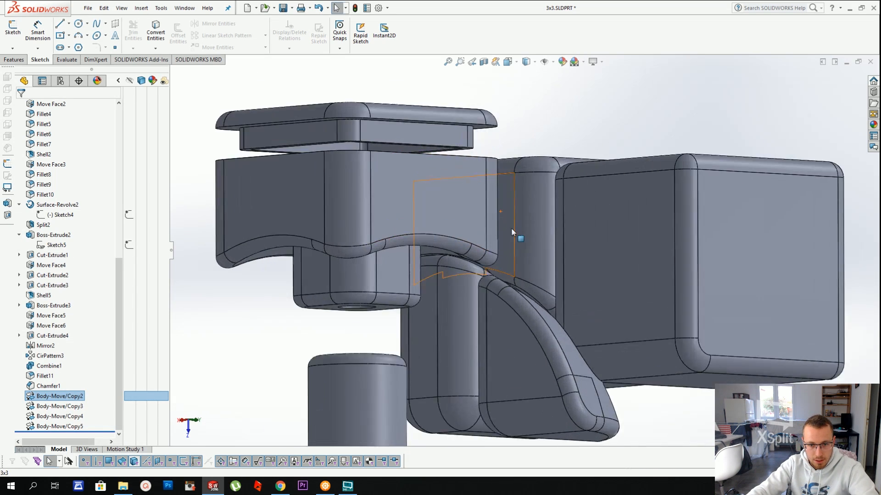
middle_drag(513, 232, 491, 196)
click(559, 317)
click(557, 303)
right_click(486, 247)
click(490, 195)
scroll(56, 310, down, 3)
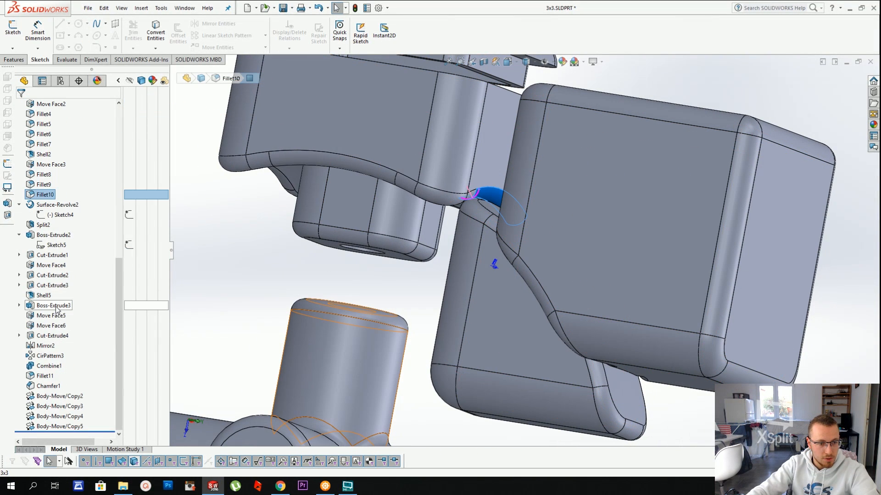
Edit the move of the centre piece and its cap again, setting the Z translation to -5 mm
right_click(46, 396)
click(63, 259)
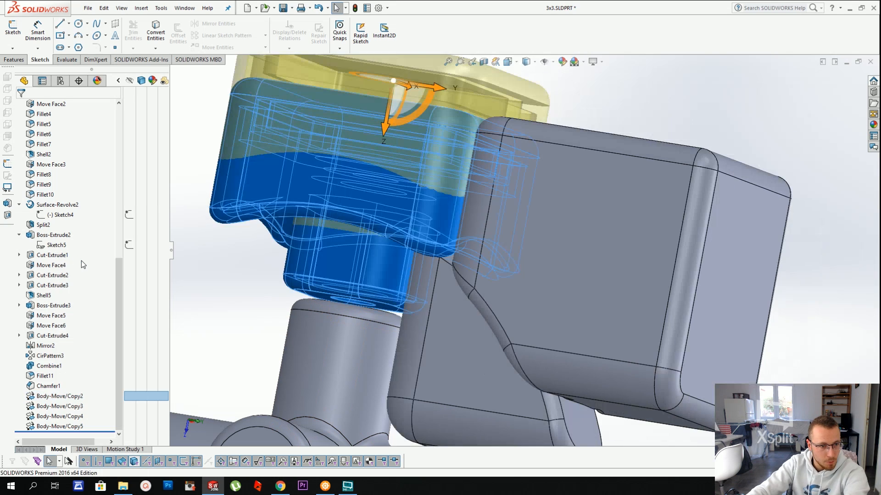
text(-8)
key(Return)
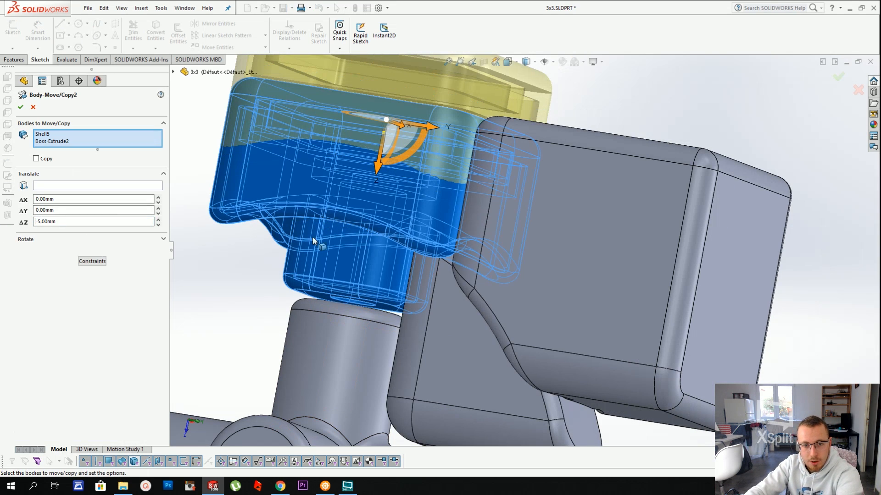
key(Return)
scroll(371, 219, up, 6)
scroll(497, 214, down, 10)
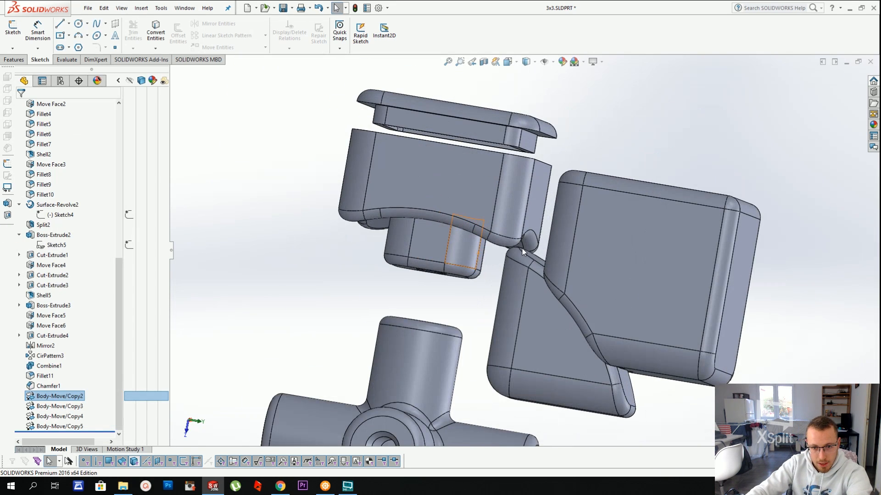
Show the hidden corner piece body again and close the help window
scroll(59, 183, up, 8)
scroll(59, 184, up, 3)
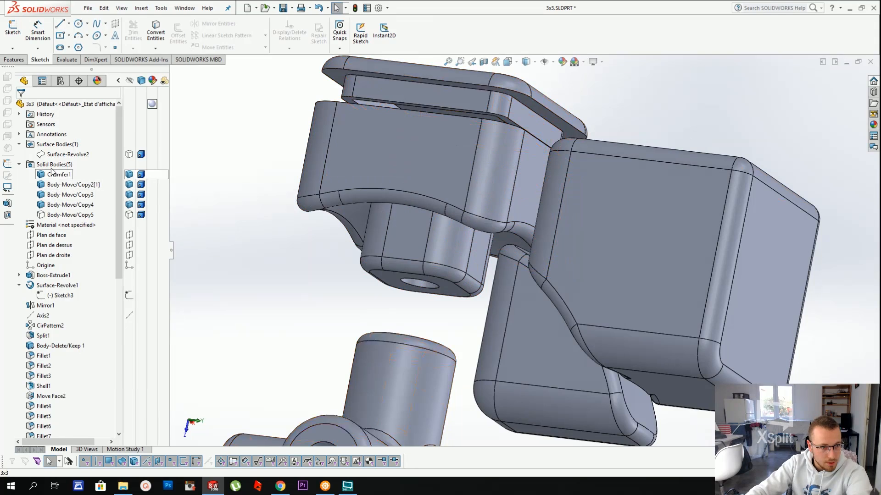
right_click(55, 213)
click(67, 201)
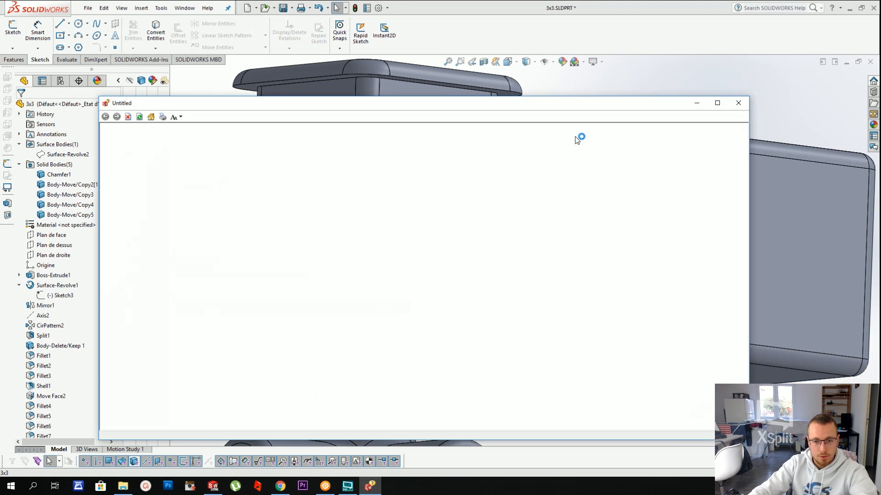
click(729, 107)
Check how the existing Axis2 runs through the model, and clear the selection
middle_drag(703, 97, 656, 151)
scroll(633, 161, up, 7)
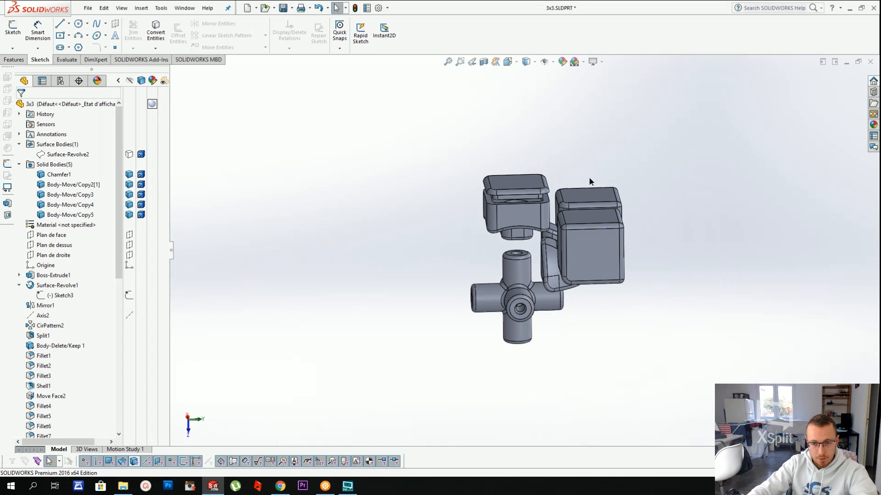
middle_drag(590, 181, 588, 236)
click(39, 315)
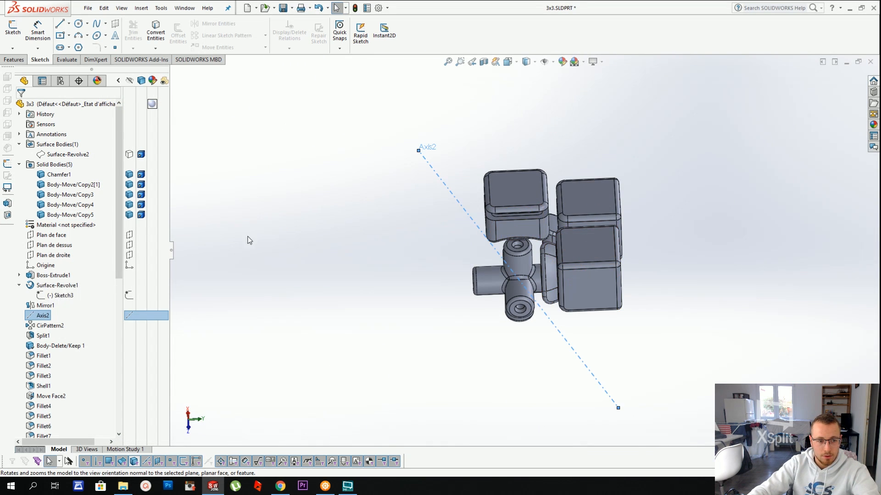
right_click(40, 316)
click(279, 219)
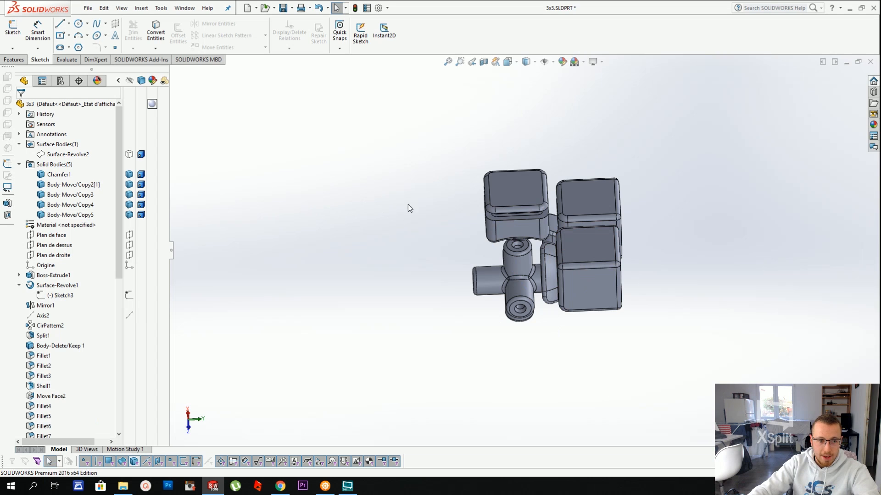
Create a reference axis at the intersection of Plan de face and Plan de dessus
middle_drag(329, 241, 596, 264)
click(52, 235)
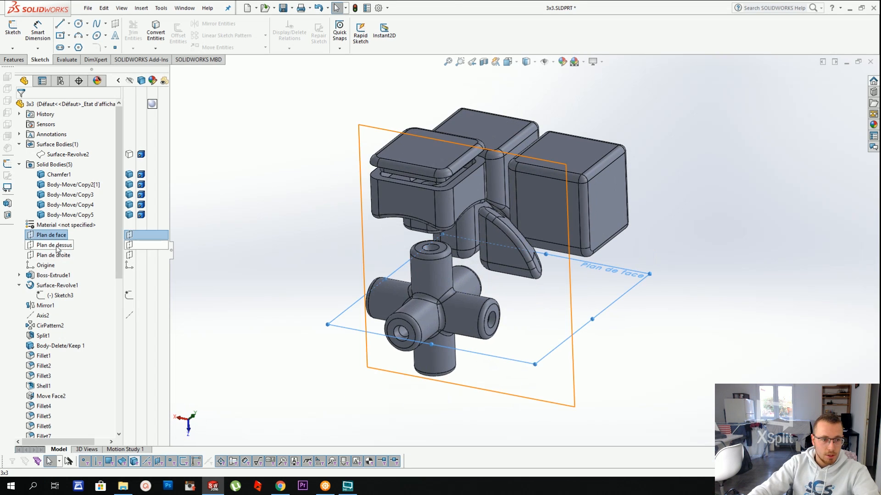
ctrl+click(57, 245)
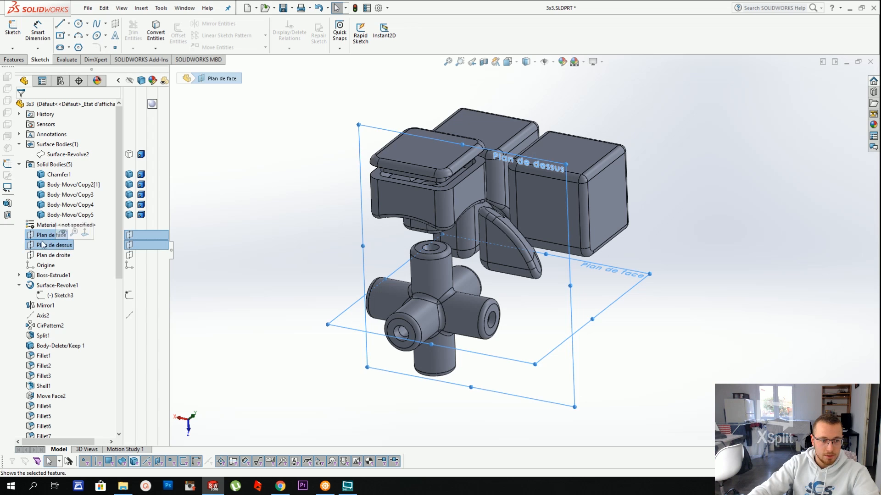
click(141, 7)
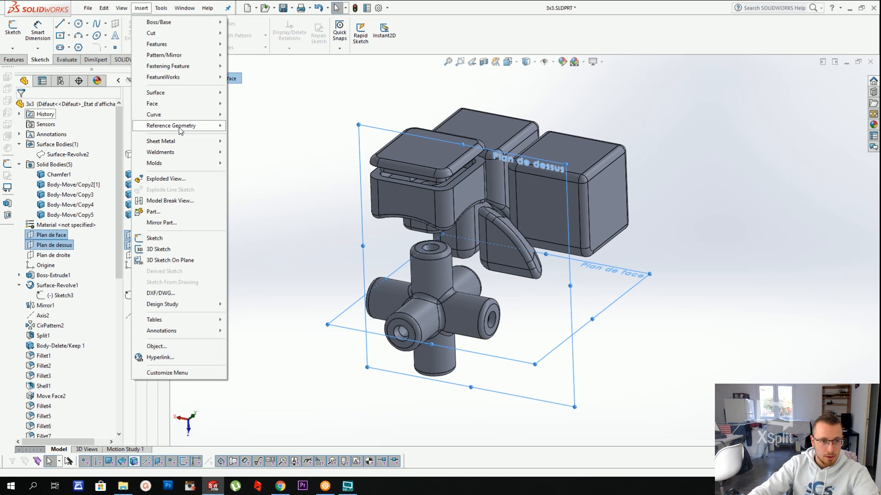
mouse_move(180, 129)
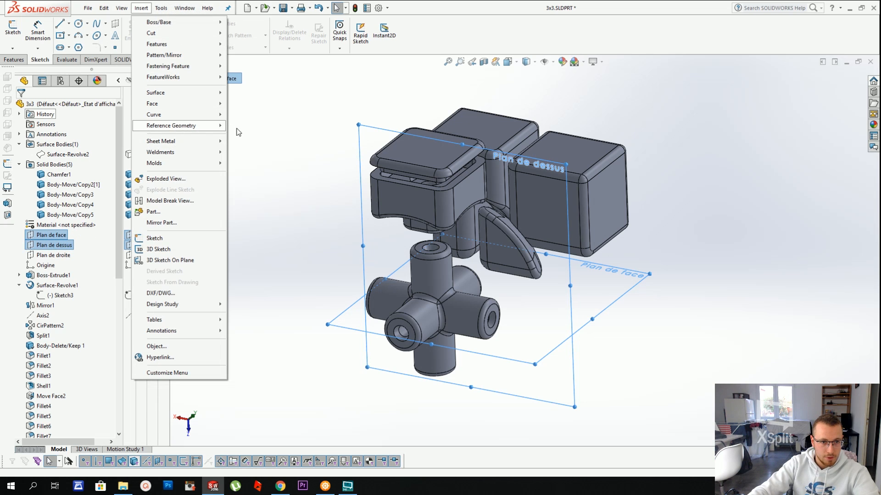
click(247, 148)
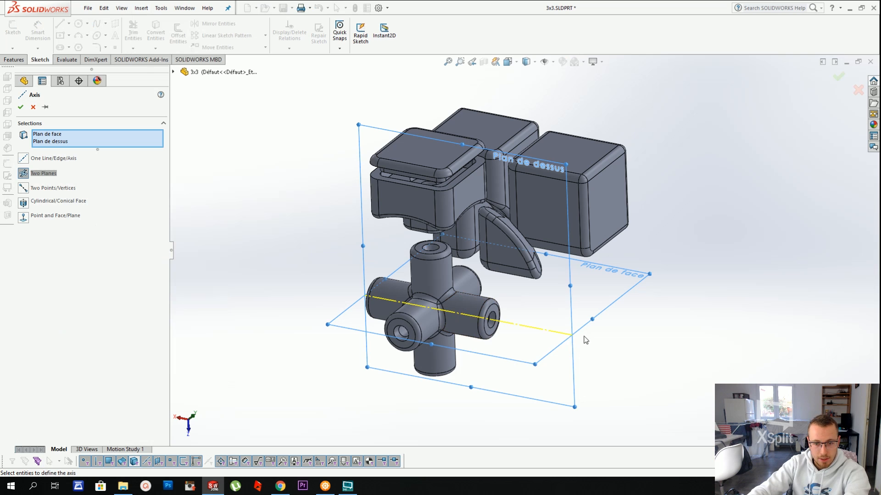
key(Return)
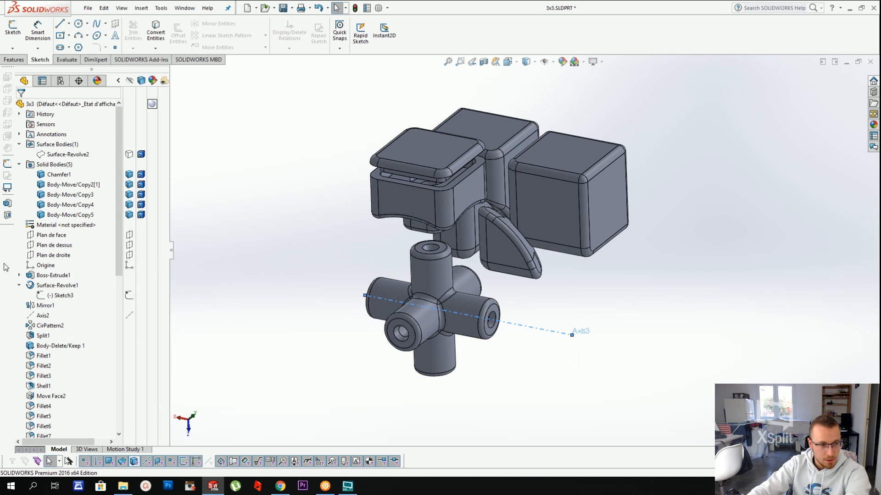
Create a reference axis at the intersection of Plan de dessus and Plan de droite
ctrl+click(51, 255)
click(141, 8)
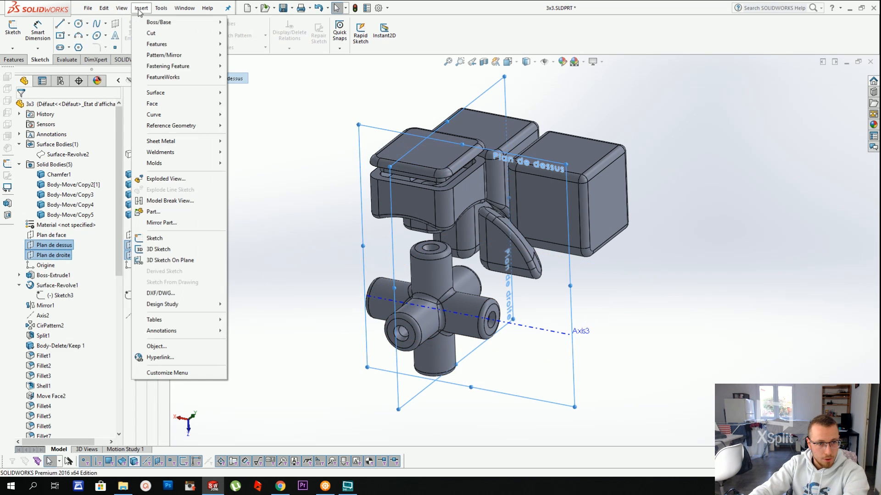
mouse_move(185, 126)
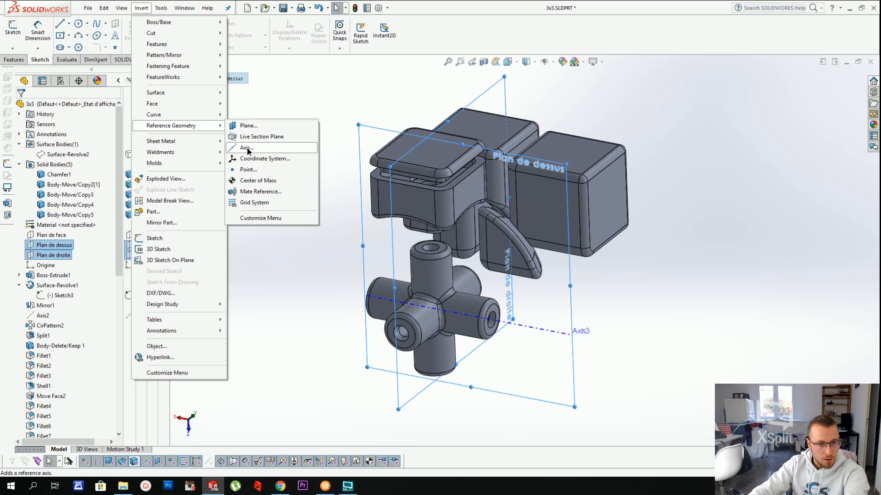
click(247, 147)
key(Return)
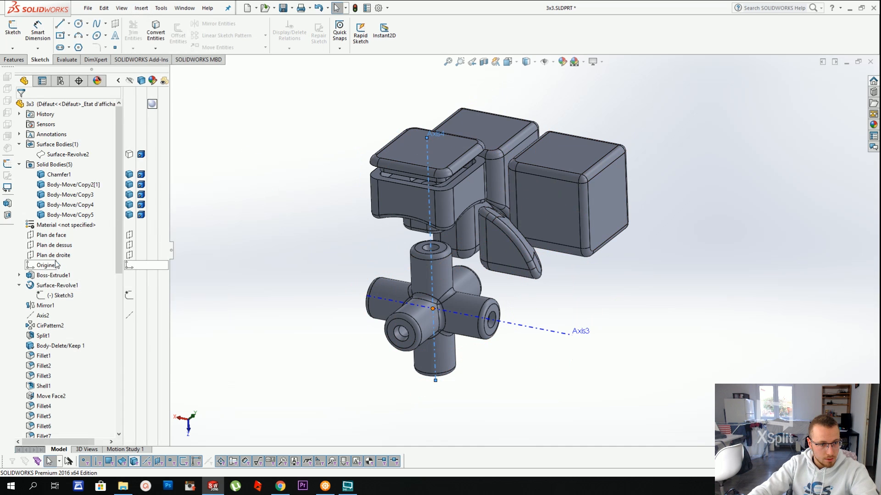
Create a reference axis at the intersection of Plan de droite and Plan de face
click(50, 255)
ctrl+click(50, 235)
click(141, 8)
mouse_move(196, 127)
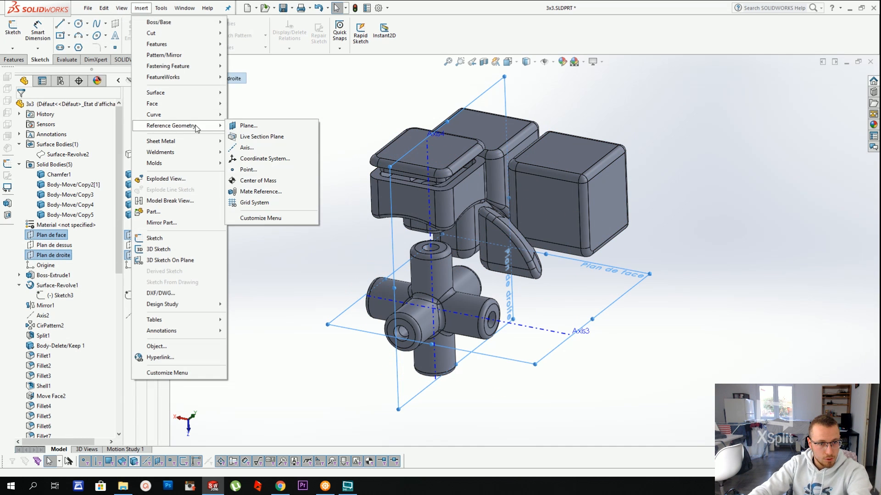
click(247, 148)
key(Return)
Start a Circular Pattern of bodies and select the edge piece and the corner piece as the bodies
middle_drag(525, 309, 488, 303)
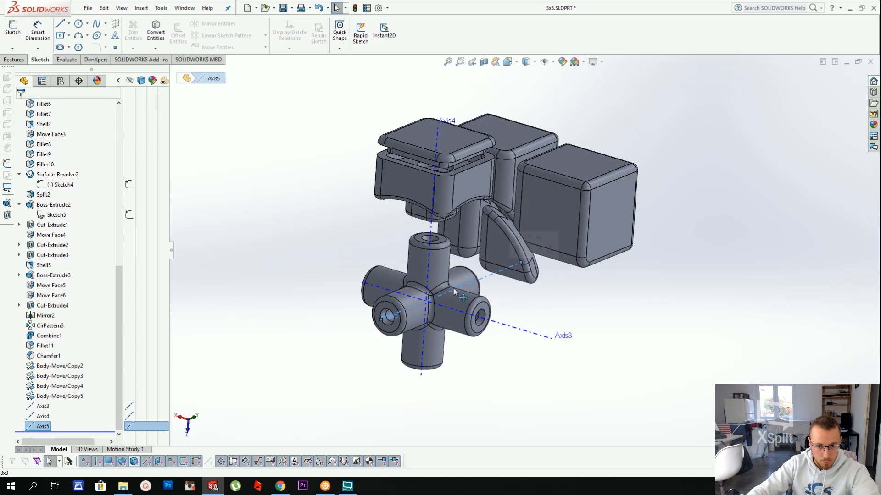
click(427, 289)
click(393, 294)
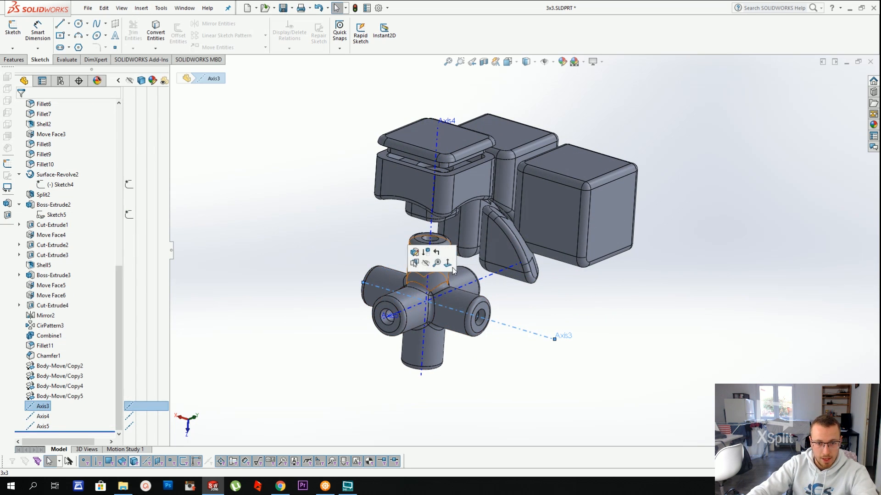
click(141, 8)
mouse_move(152, 55)
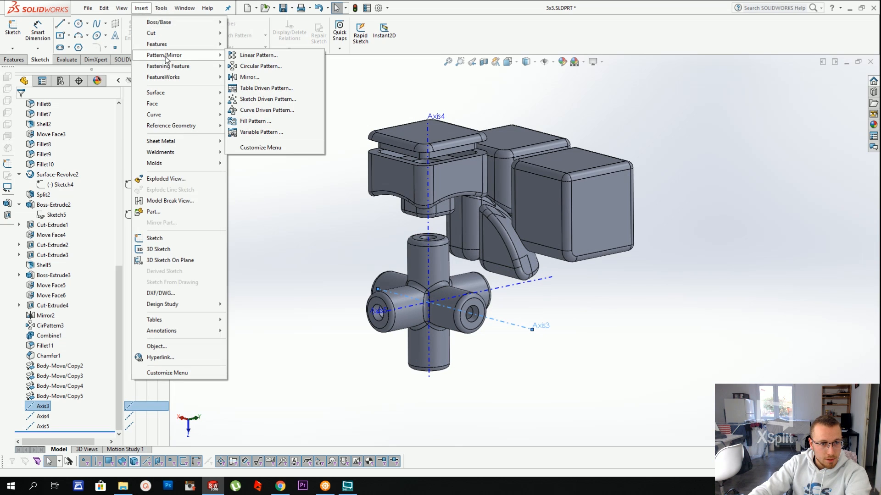
click(265, 66)
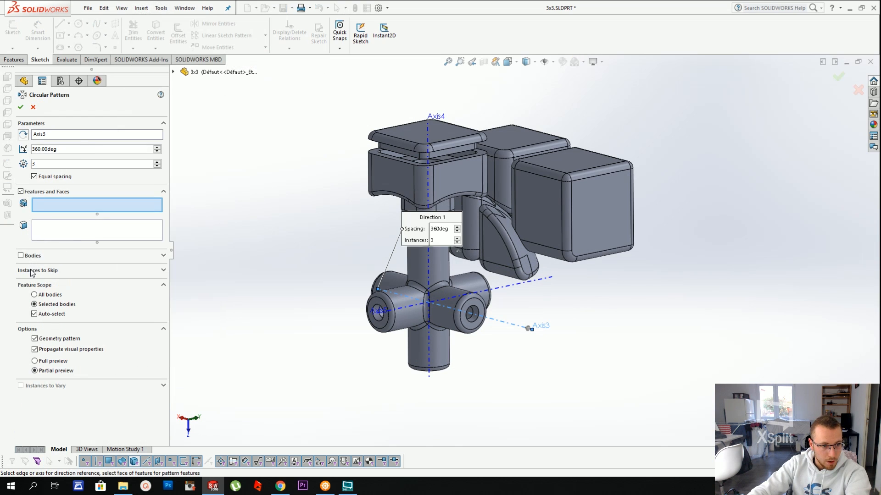
click(36, 256)
click(532, 140)
click(596, 207)
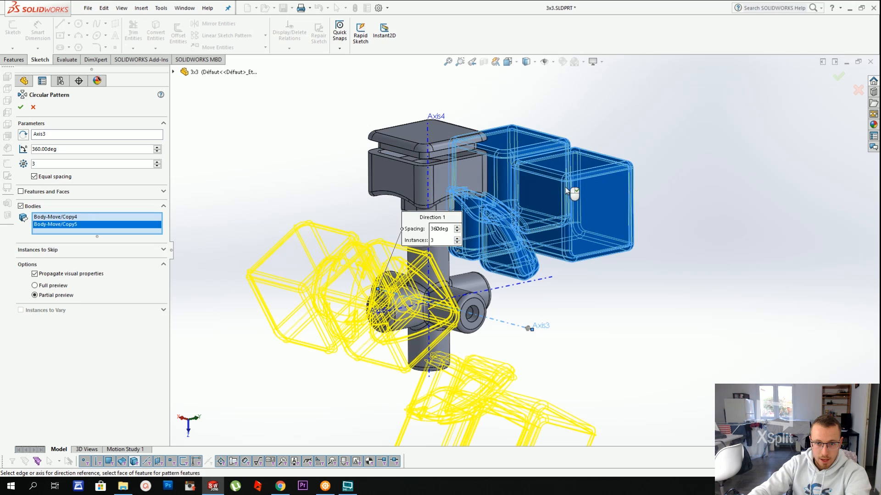
Pattern the selected bodies around the vertical Axis4 with 4 equally spaced instances over 360 degrees, and apply it
click(45, 134)
click(429, 133)
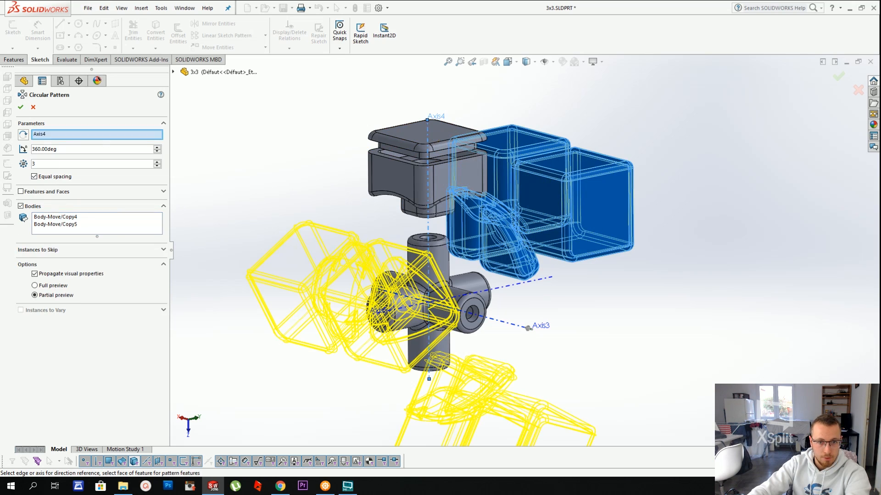
click(156, 161)
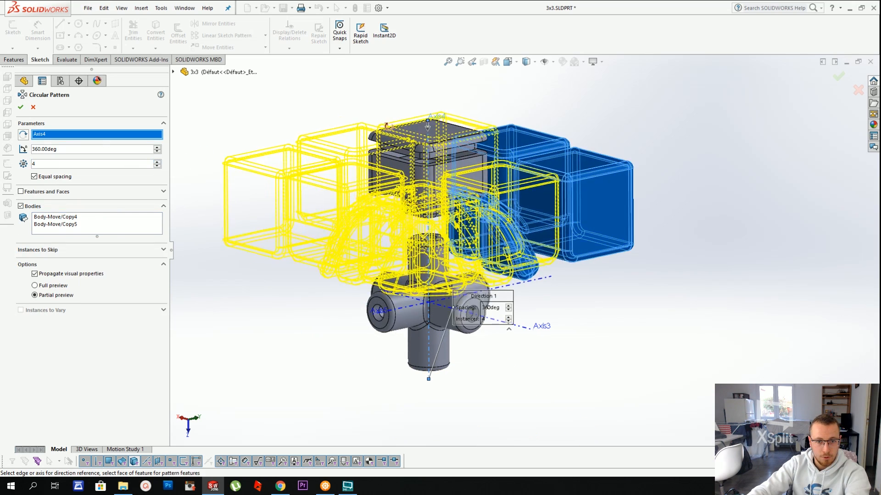
middle_drag(316, 101, 312, 147)
key(Return)
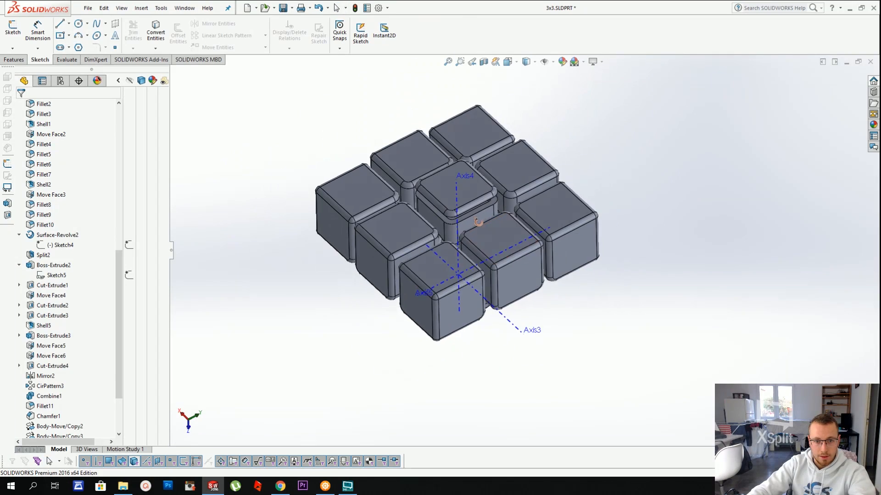
Start a Circular Pattern of bodies with Axis3 as the rotation axis
middle_drag(478, 223, 461, 172)
click(503, 304)
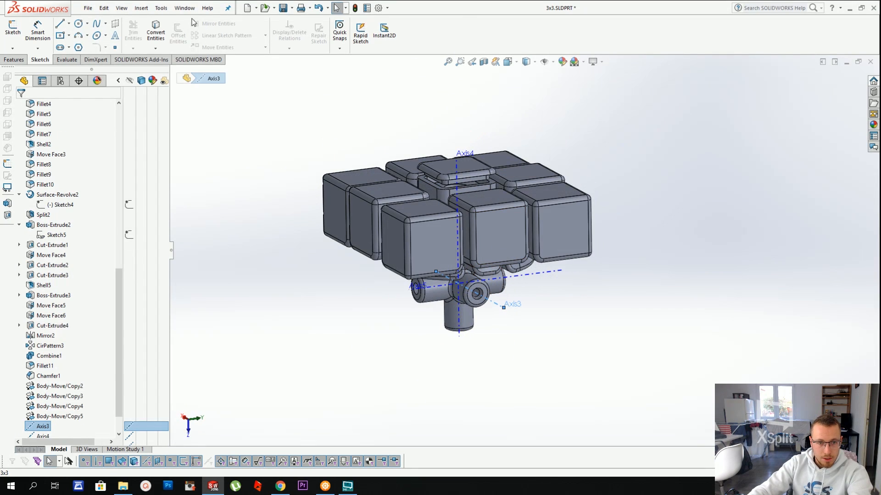
click(141, 8)
mouse_move(193, 54)
click(245, 64)
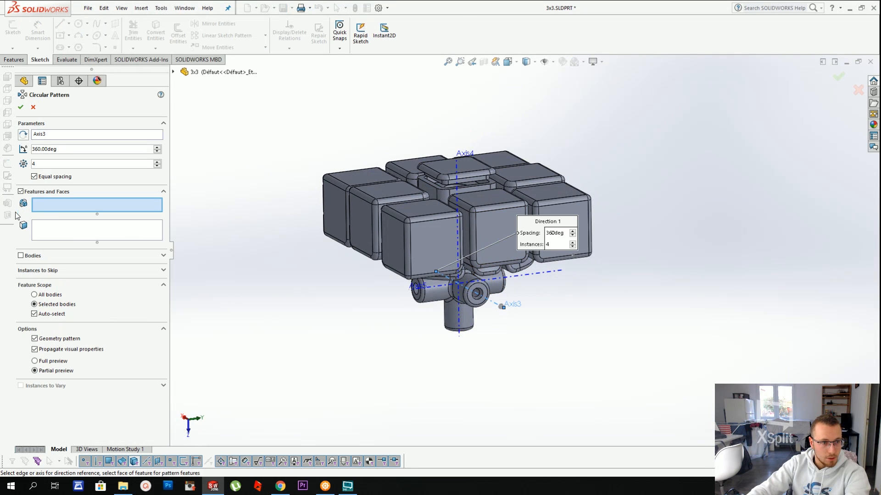
click(32, 256)
Pattern the upper layer's eight edge and corner pieces with 2 equally spaced instances over 360 degrees and apply it
scroll(296, 188, down, 3)
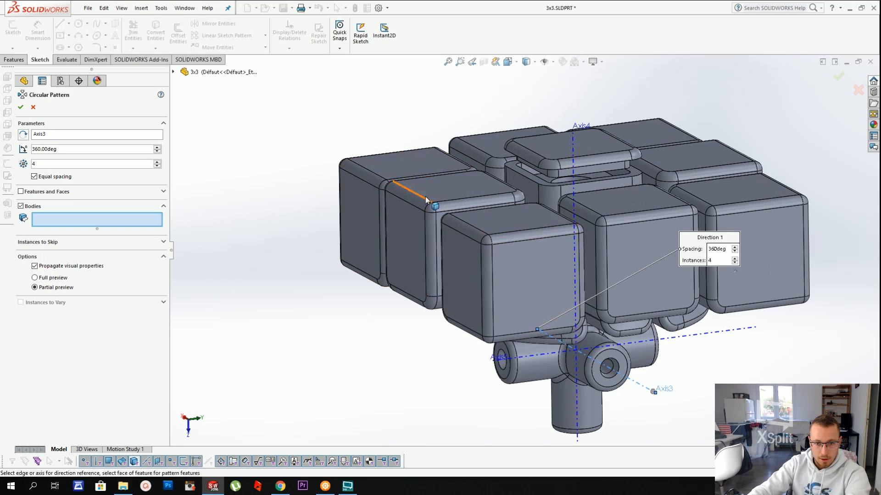
click(424, 198)
click(452, 162)
click(653, 138)
click(494, 156)
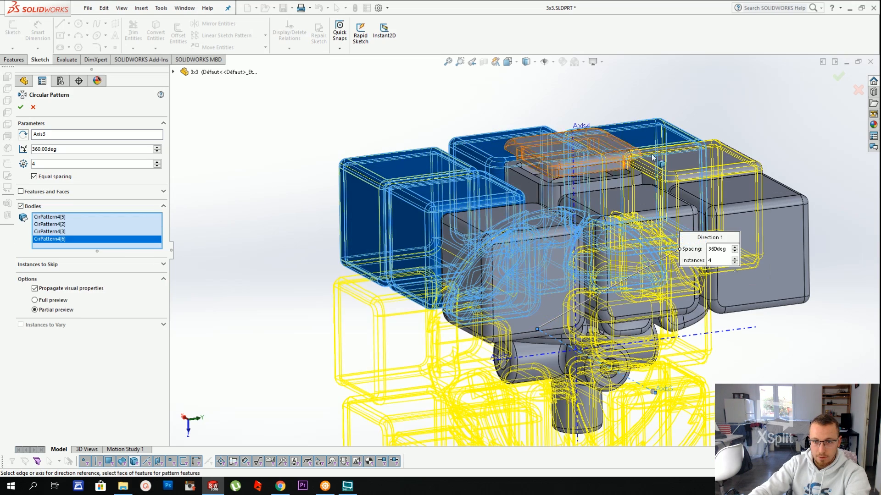
click(706, 161)
click(744, 206)
click(652, 226)
click(477, 252)
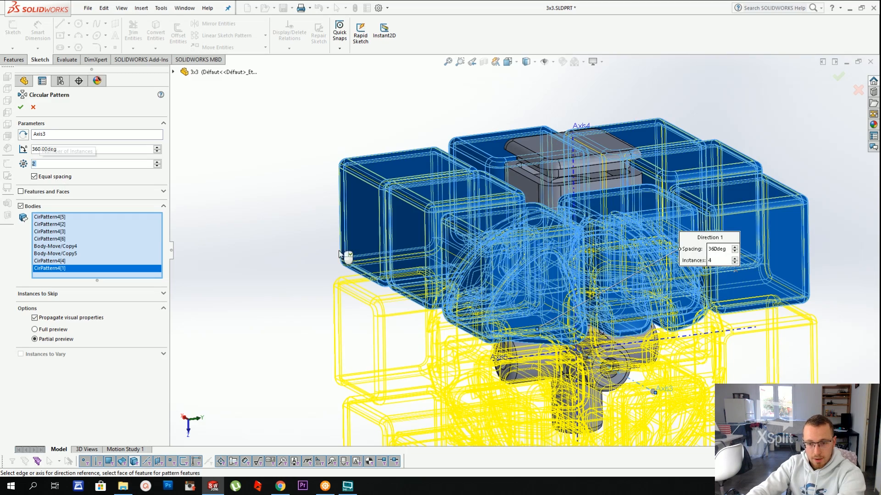
middle_drag(339, 254, 634, 280)
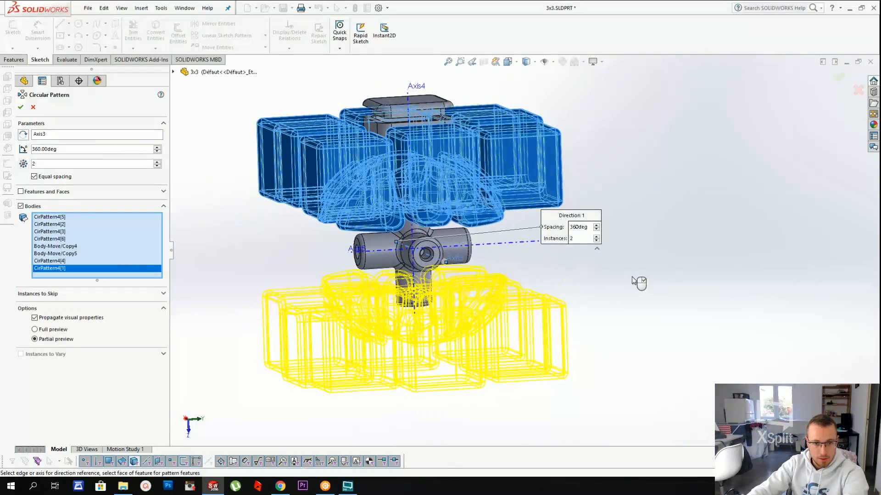
right_click(570, 304)
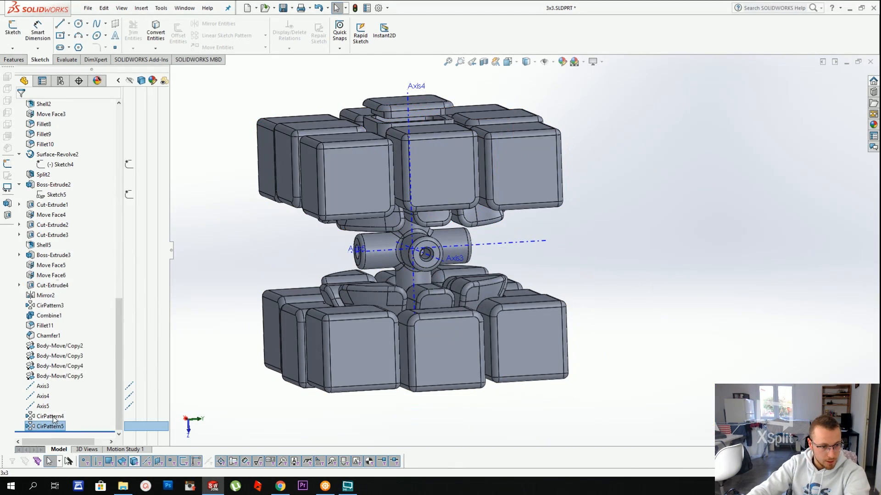
Edit the last circular pattern to also include the two bodies of the upper centre piece
right_click(51, 426)
click(65, 262)
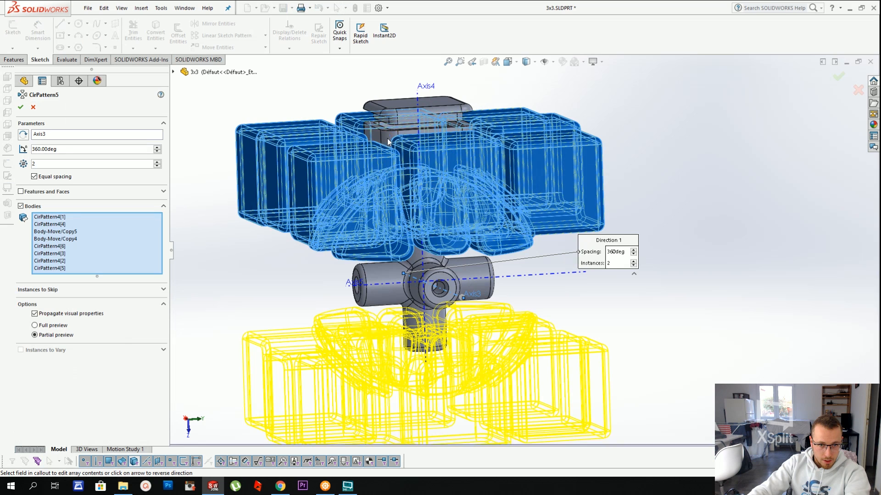
click(387, 139)
click(409, 112)
right_click(492, 228)
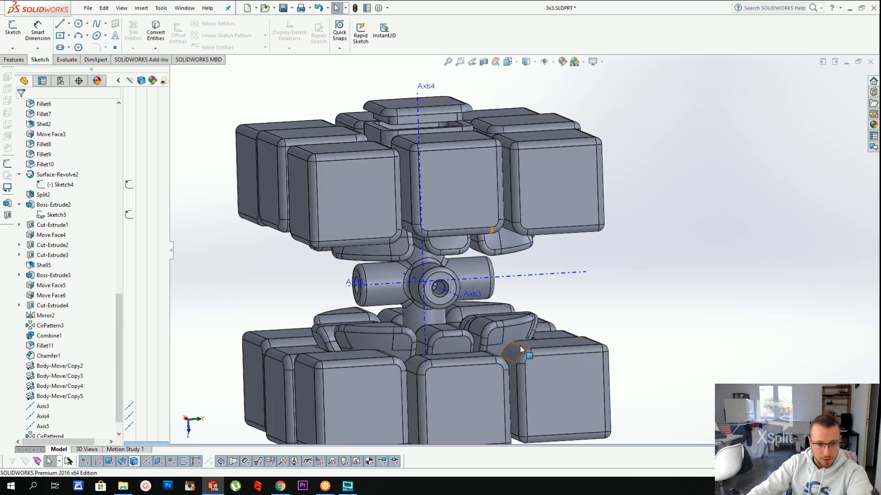
Start a Circular Pattern of bodies and select the upper layer's front and back edge pieces and both centre-piece bodies
scroll(521, 350, up, 2)
mouse_move(521, 349)
middle_down()
mouse_move(515, 165)
mouse_move(516, 337)
middle_up()
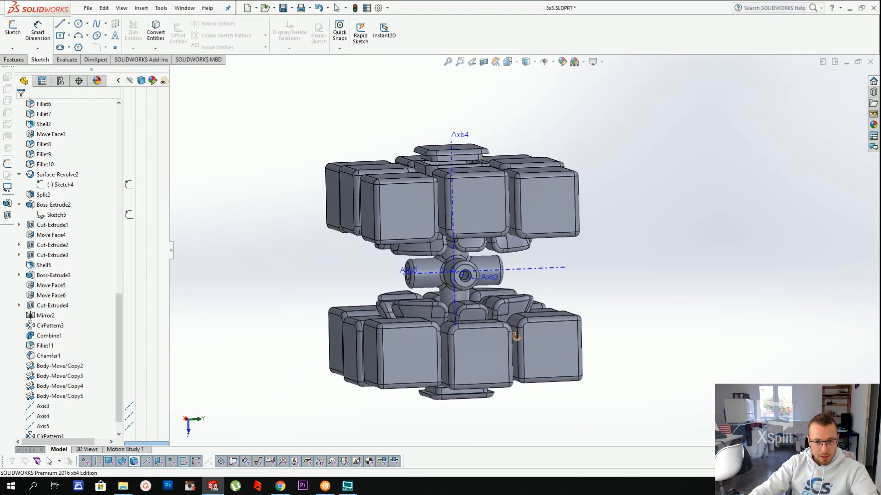
click(142, 7)
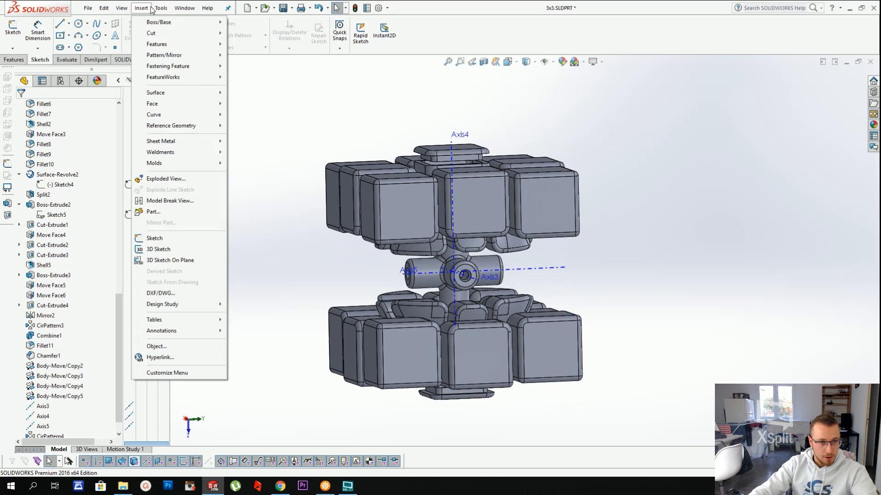
mouse_move(163, 56)
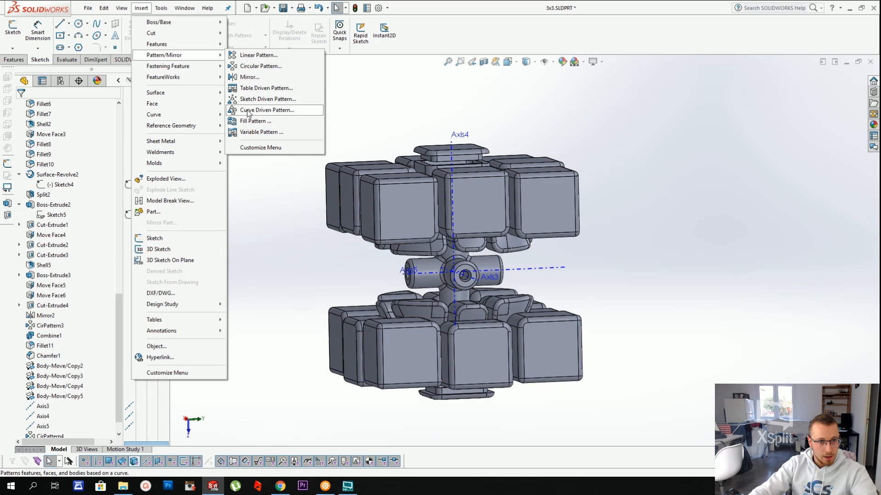
click(252, 67)
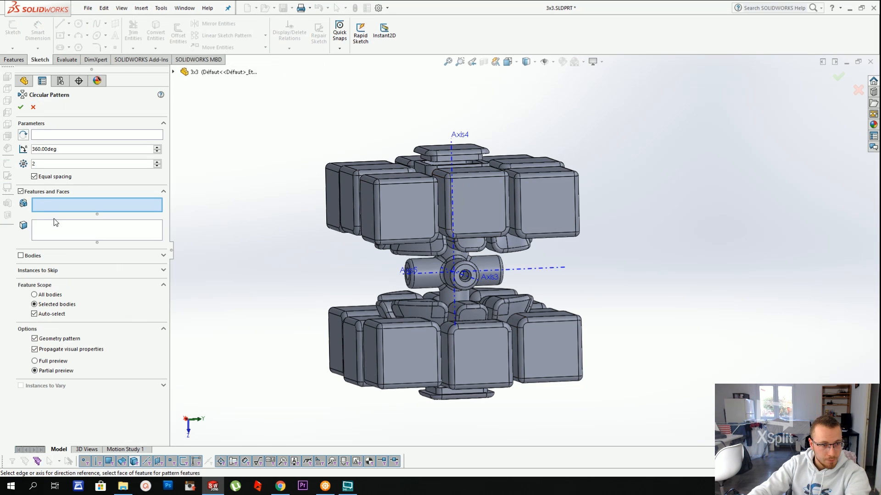
click(28, 259)
middle_drag(328, 156, 390, 184)
scroll(466, 193, down, 3)
click(485, 207)
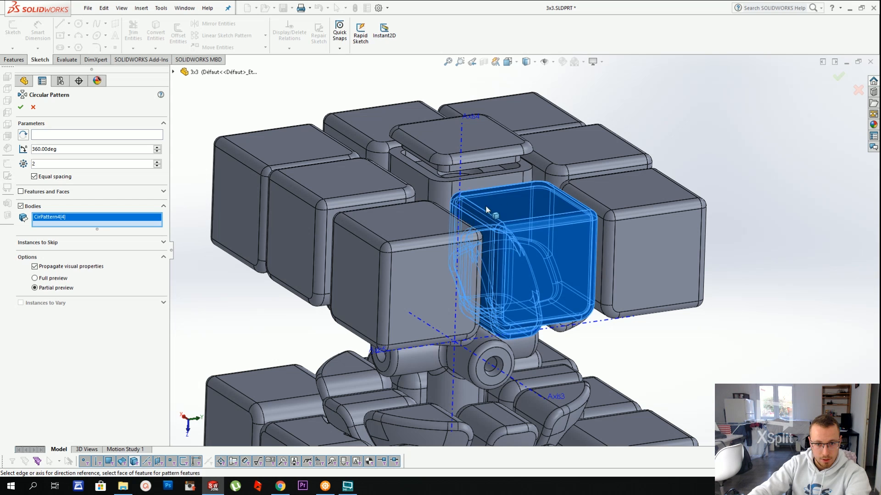
click(432, 171)
click(432, 150)
click(383, 131)
Add the lower layer's two matching edge pieces and both bodies of its centre piece to the pattern
scroll(433, 241, up, 4)
scroll(511, 324, down, 3)
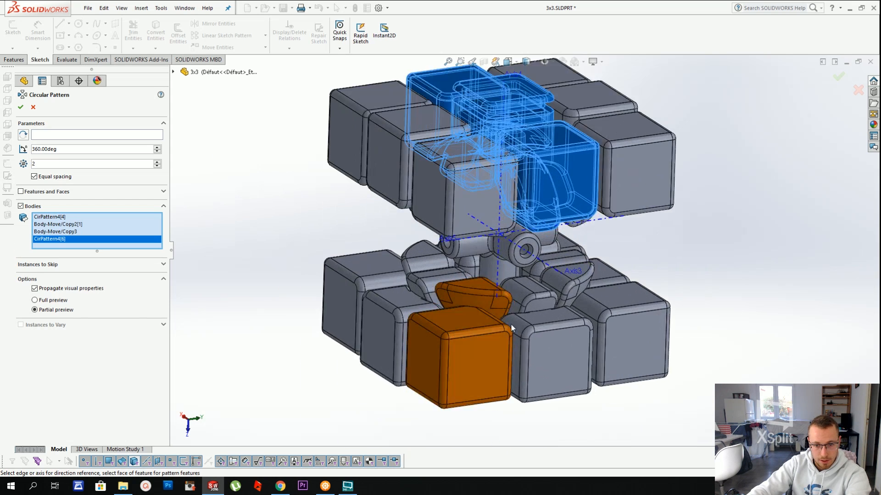
click(555, 327)
click(459, 248)
middle_drag(486, 293, 459, 160)
click(511, 426)
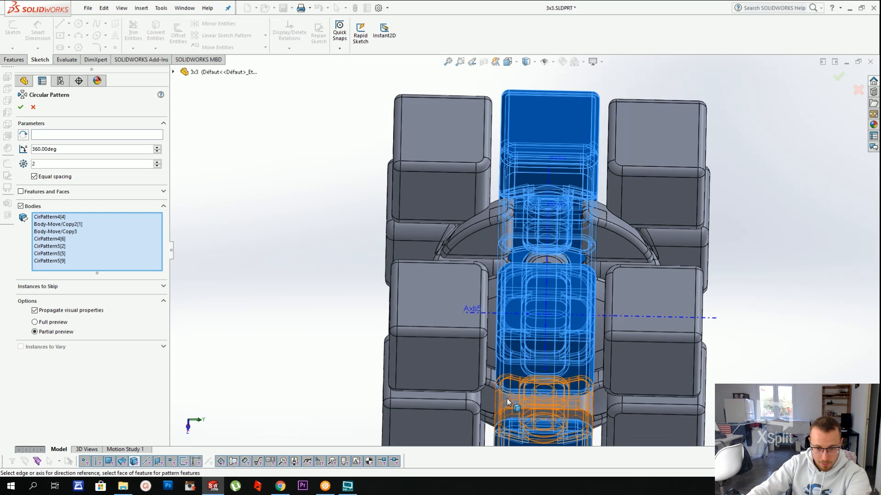
click(510, 401)
middle_drag(485, 331, 509, 293)
scroll(505, 294, up, 1)
Pattern the selected bodies around Axis3 with 2 instances at 90 degrees and apply it
click(67, 134)
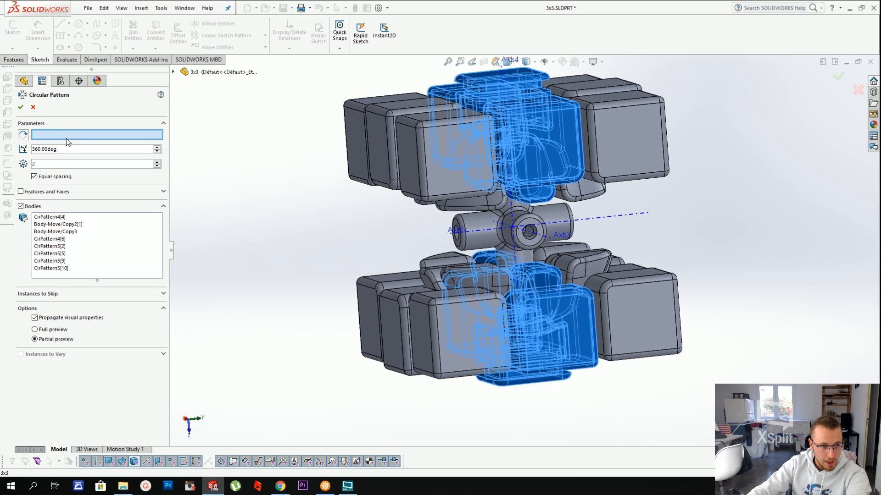
click(550, 241)
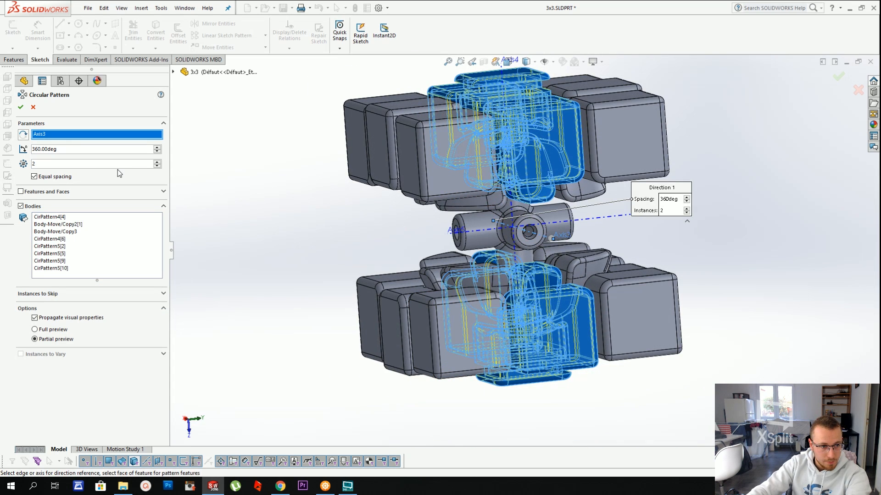
text(90)
key(Return)
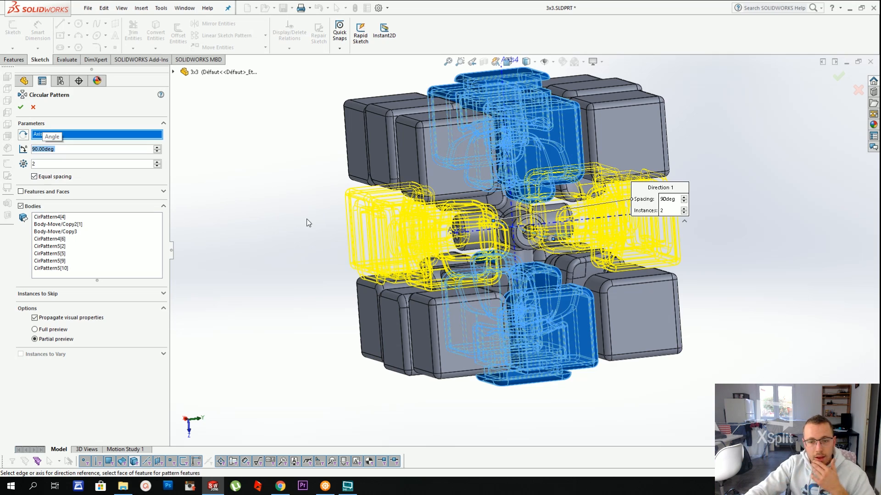
key(Return)
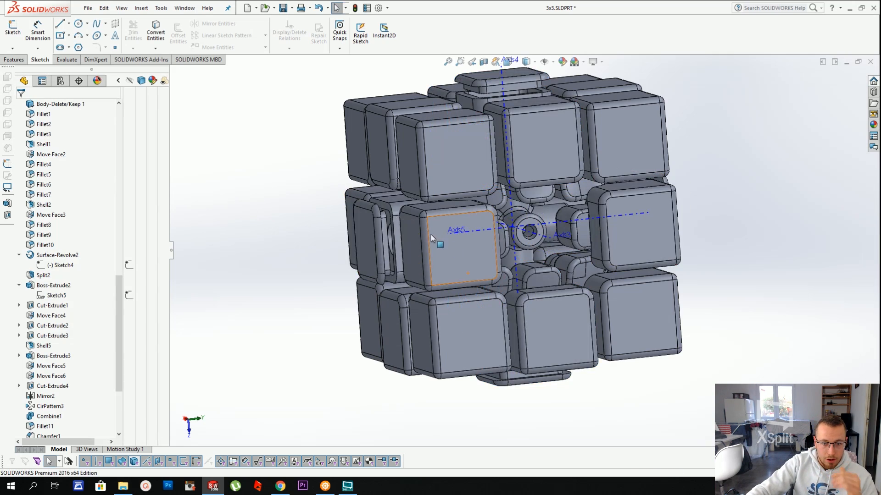
Start a Circular Pattern of bodies and select both bodies of the upper and lower centre pieces
middle_drag(431, 239, 549, 252)
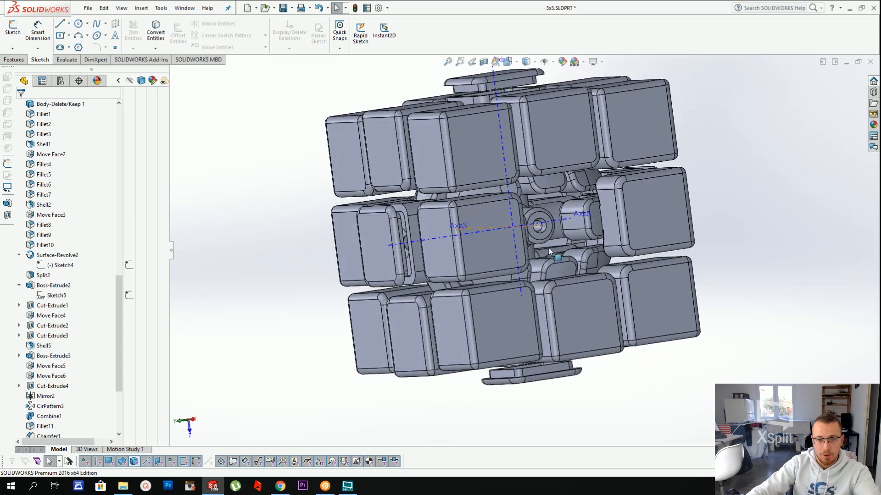
middle_drag(548, 207, 610, 236)
click(284, 6)
click(158, 8)
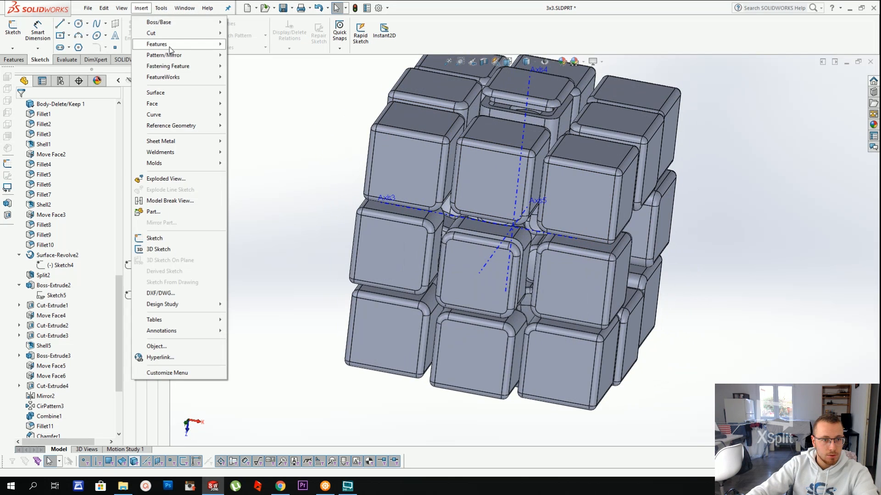
mouse_move(257, 53)
click(294, 66)
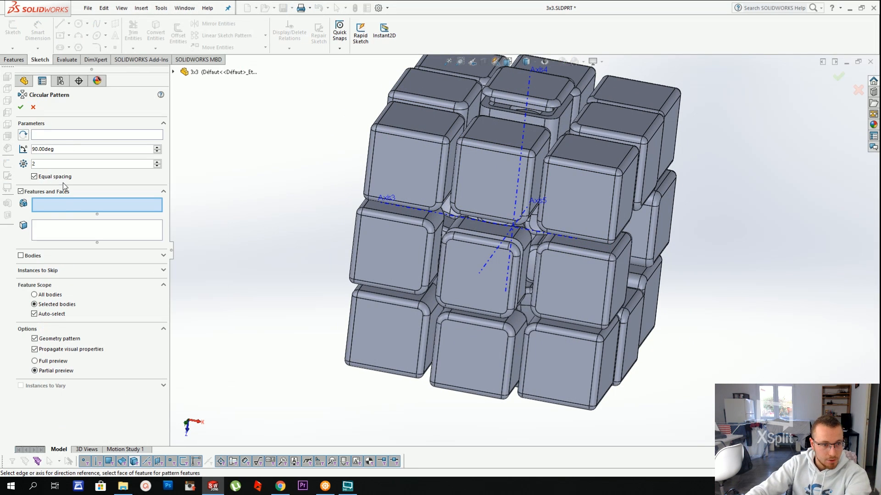
click(33, 256)
scroll(429, 125, down, 2)
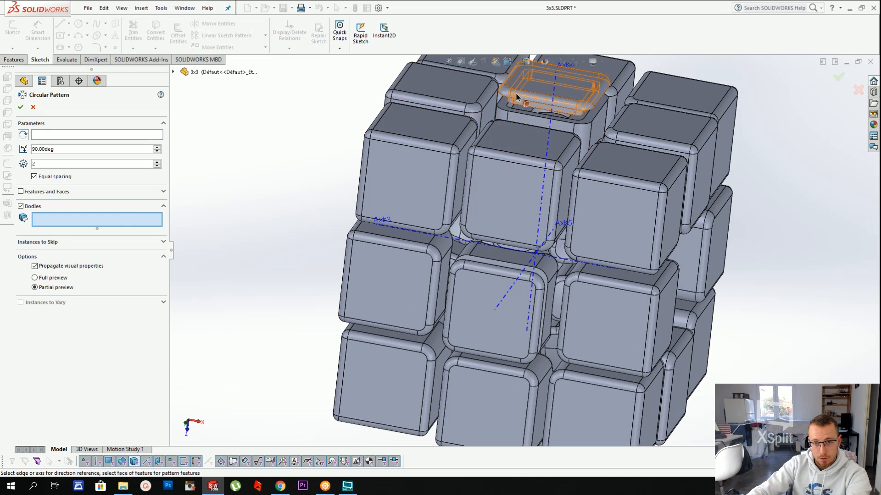
click(504, 119)
click(504, 120)
scroll(504, 120, up, 3)
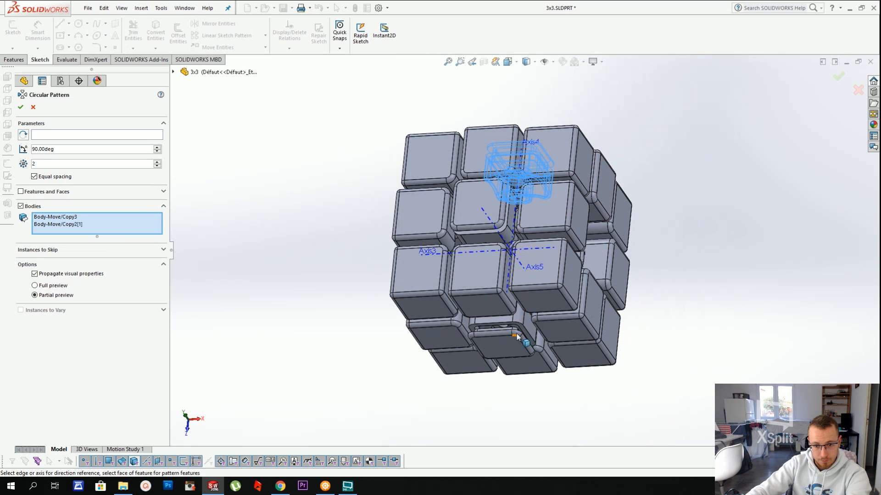
click(513, 343)
click(513, 345)
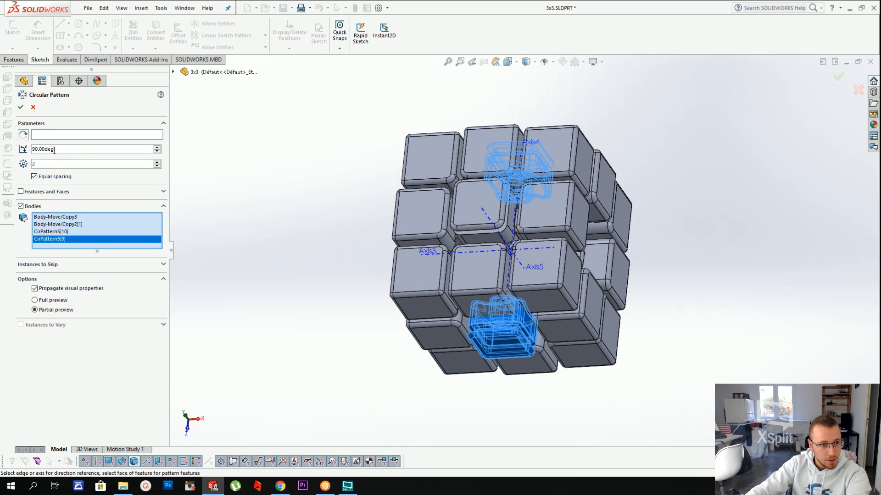
Pattern the centre-piece bodies around Axis5 with 2 instances at 90 degrees and apply it
click(52, 136)
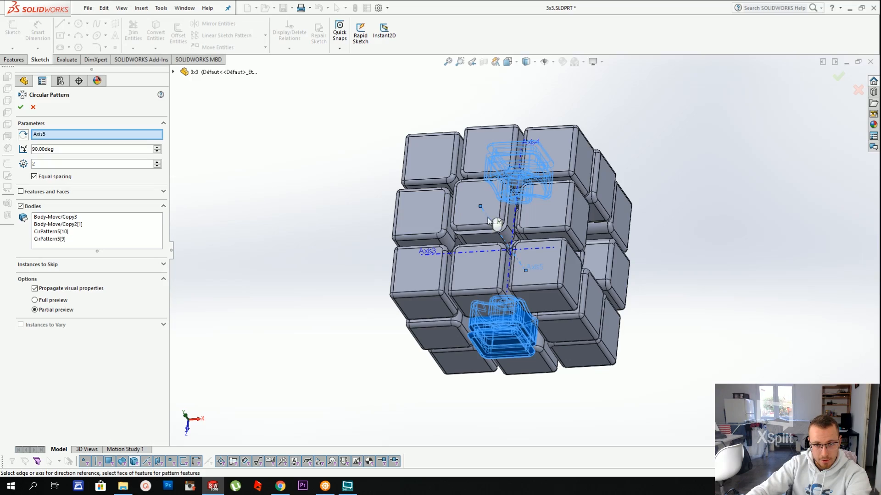
middle_drag(488, 222, 454, 200)
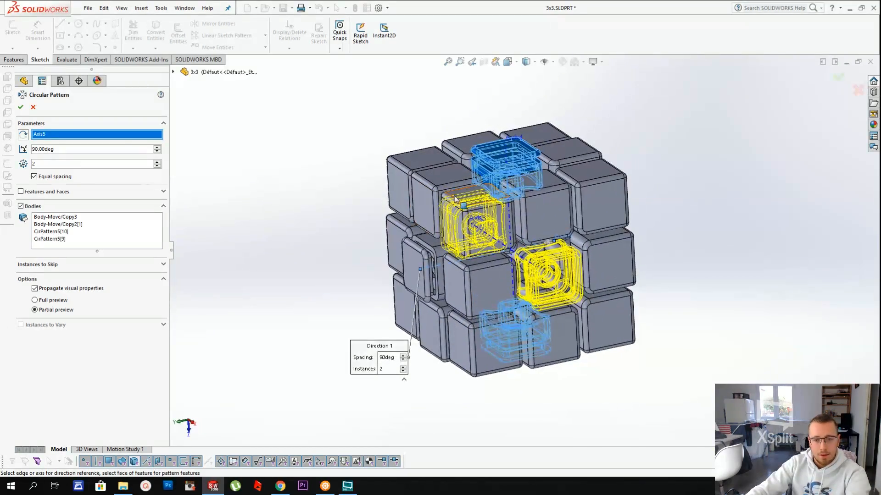
key(Return)
Hide the reference axes running through the cube's core and save the part
scroll(571, 201, down, 2)
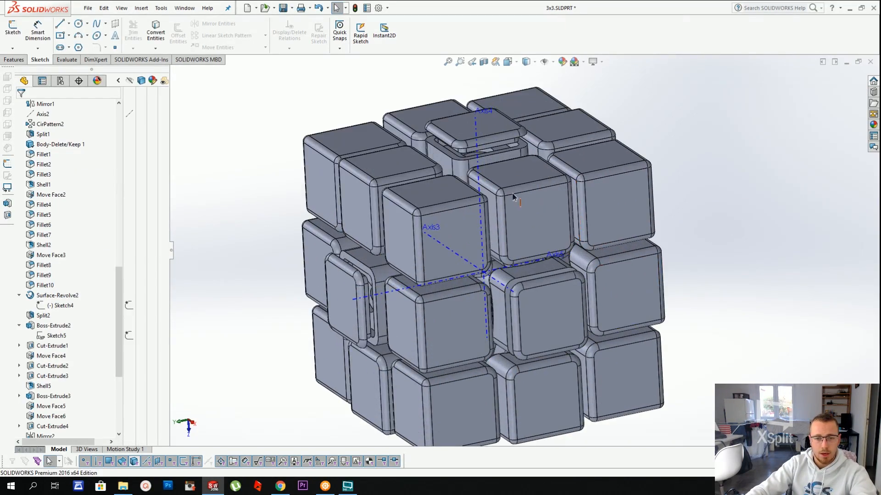
middle_drag(512, 196, 607, 247)
scroll(583, 251, up, 3)
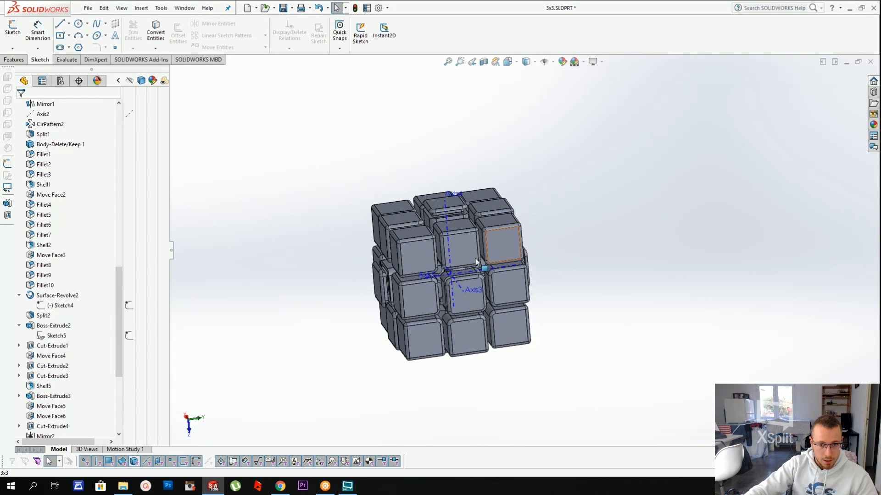
click(446, 274)
ctrl+click(449, 260)
right_click(456, 285)
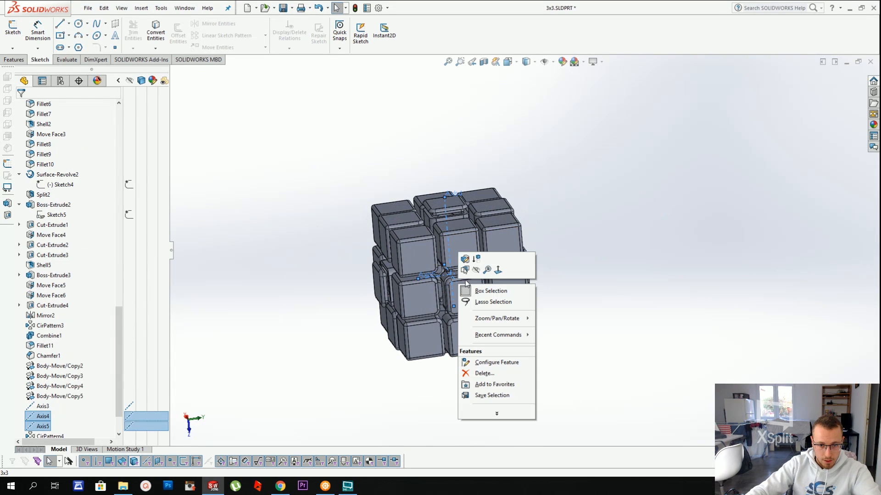
click(476, 271)
click(88, 8)
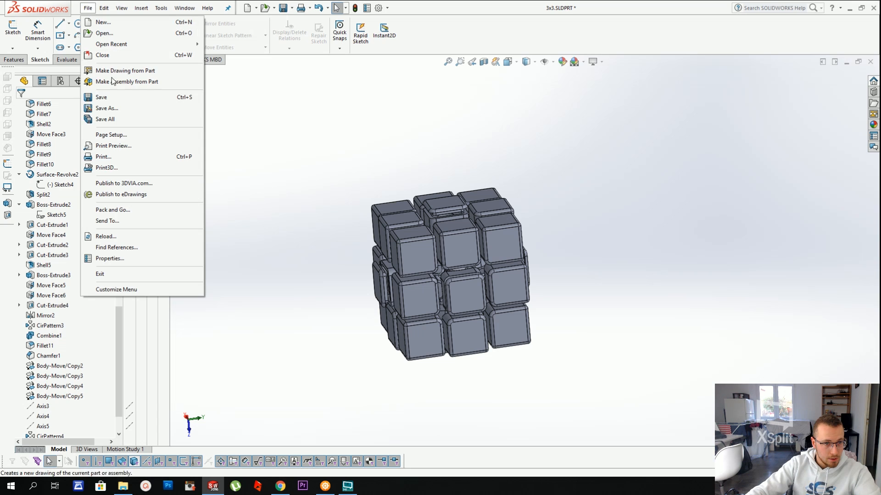
click(107, 98)
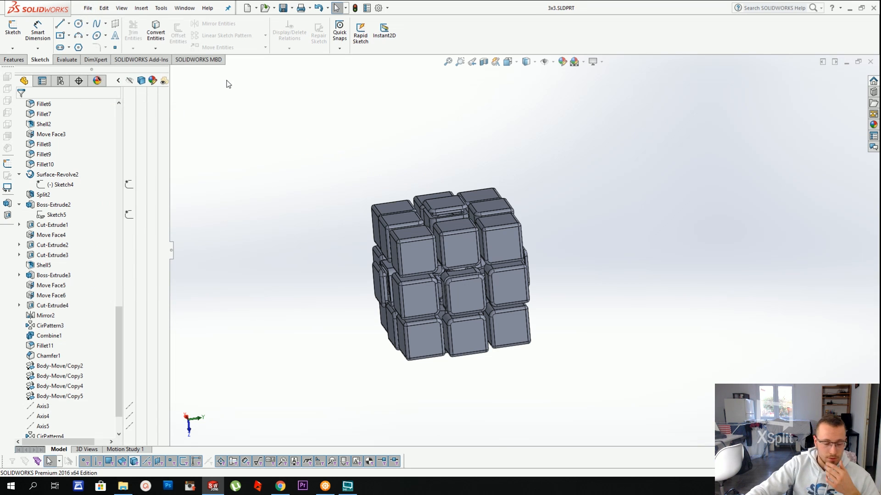
Save the part as the STL file 3x3.STL in the 02_tutorials folder and accept the triangulated export
click(86, 8)
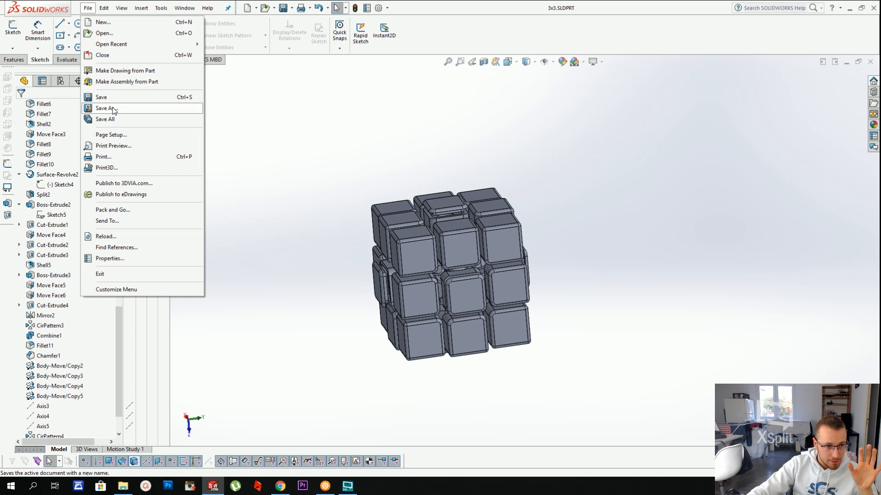
click(113, 109)
click(395, 293)
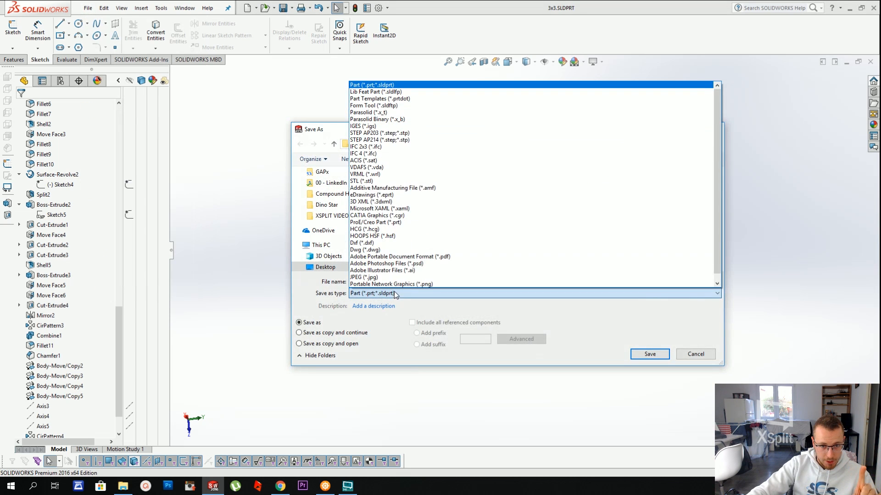
click(395, 184)
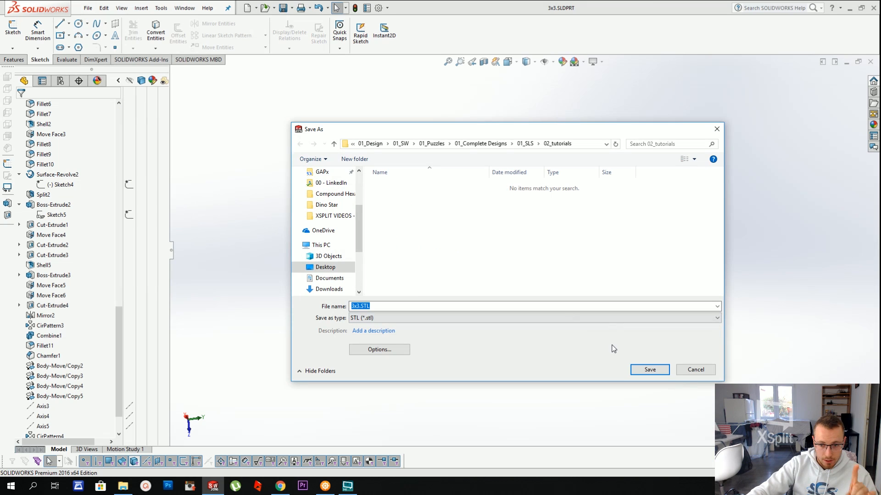
click(644, 372)
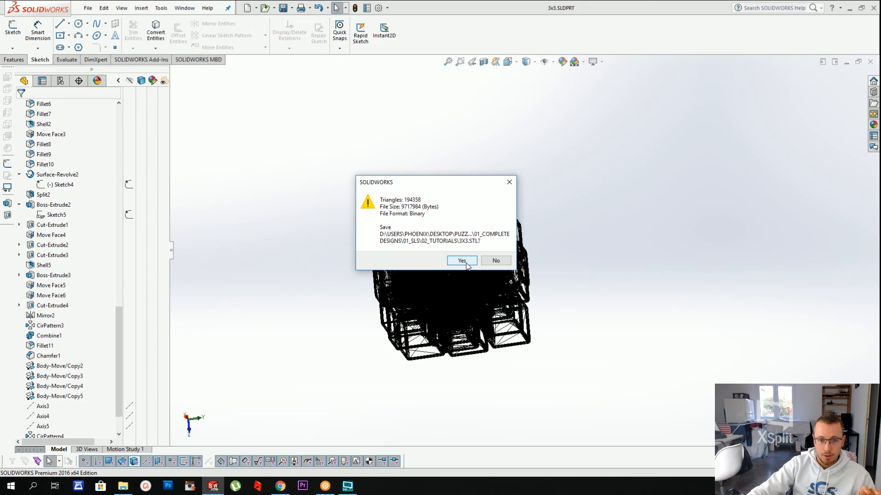
click(464, 262)
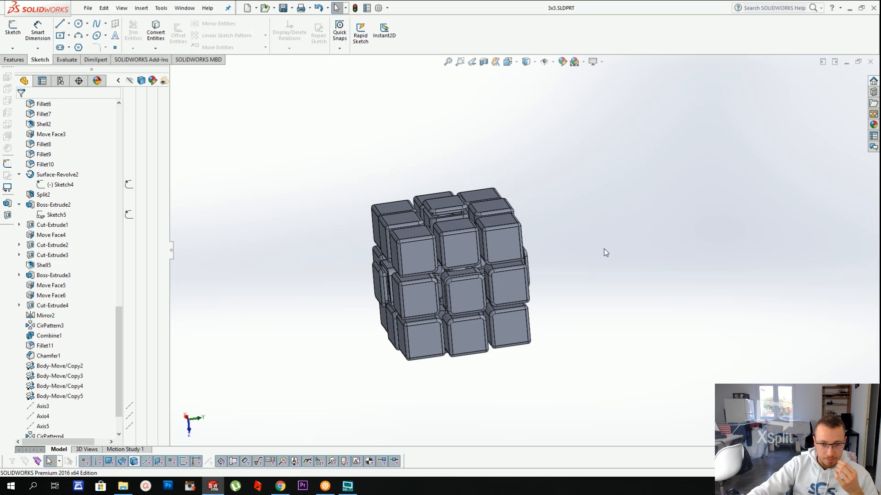
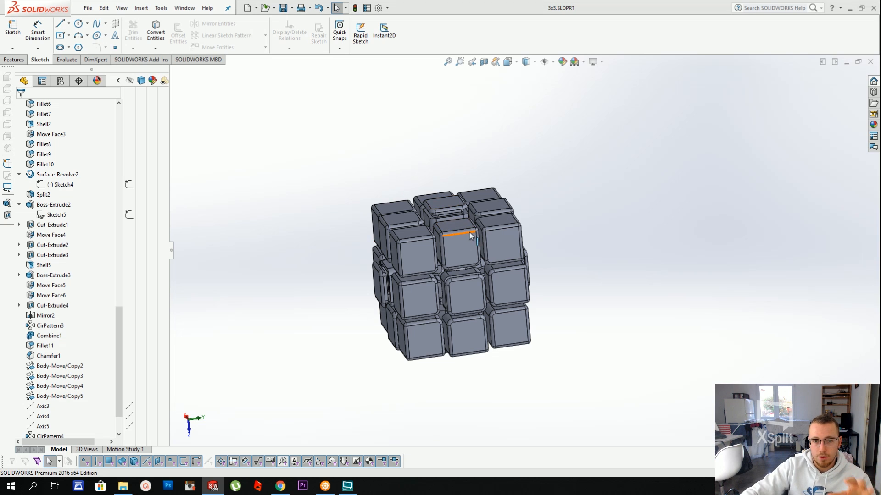
Open the 01_SLS folder in File Explorer, then start Magics 18 and maximize its window
click(133, 487)
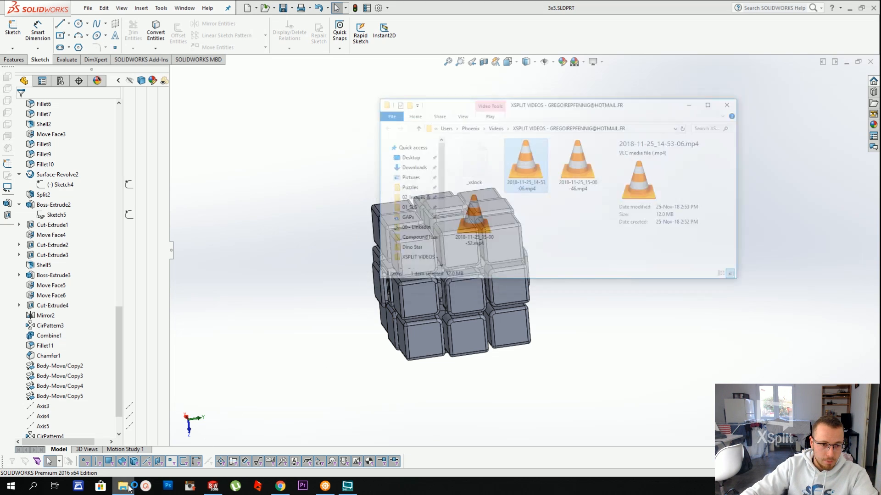
click(446, 169)
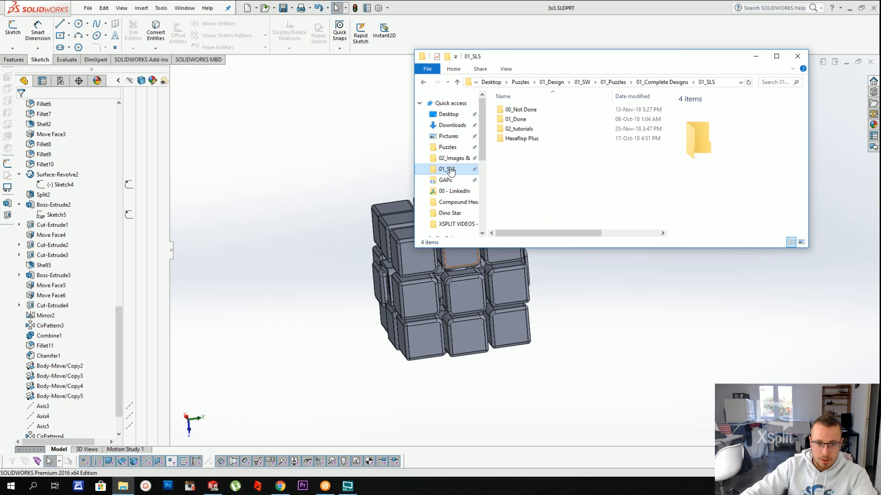
drag(491, 62, 591, 127)
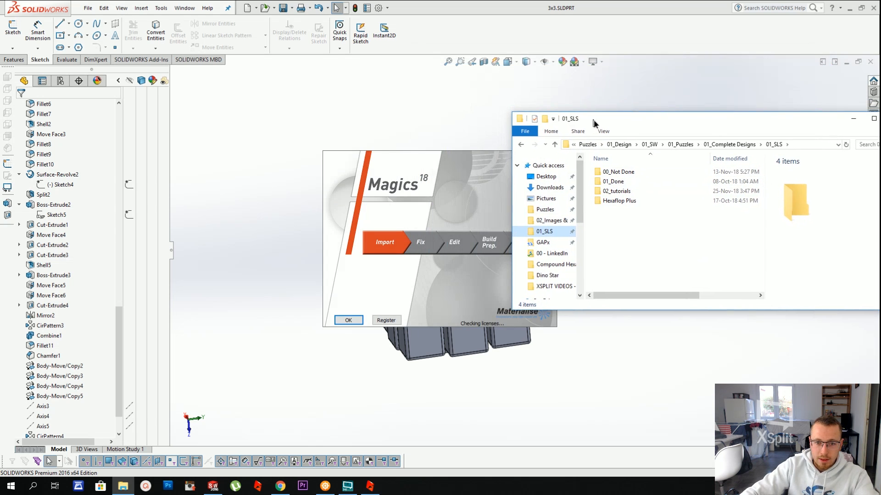
click(361, 360)
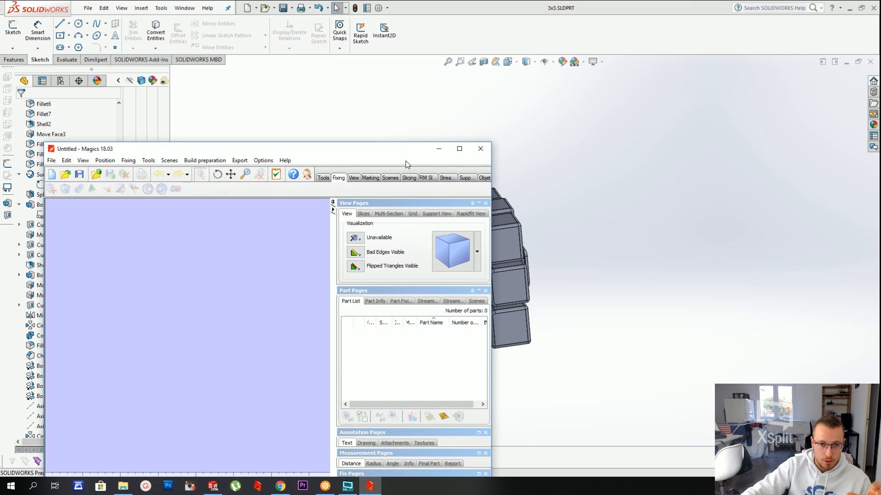
drag(406, 164, 722, 0)
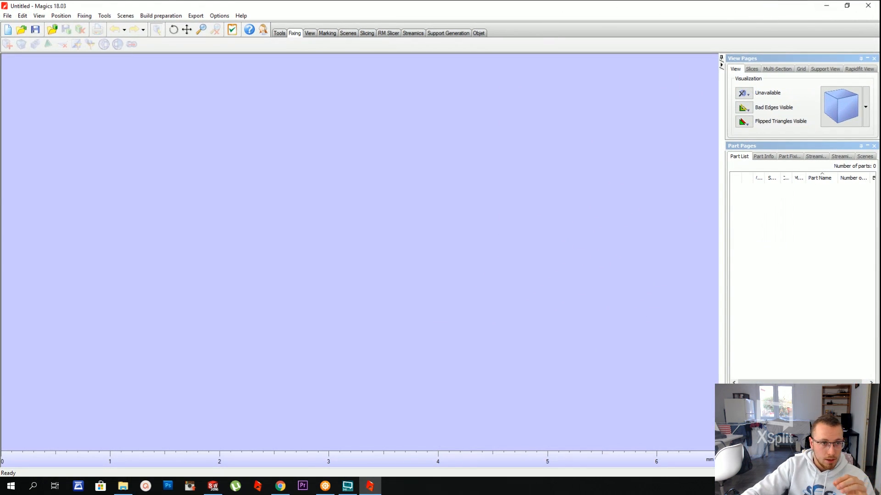
Return to SOLIDWORKS and sketch a centre rectangle about 5 mm square on Plan de face, diagonally outside the cube's upper corner
click(827, 5)
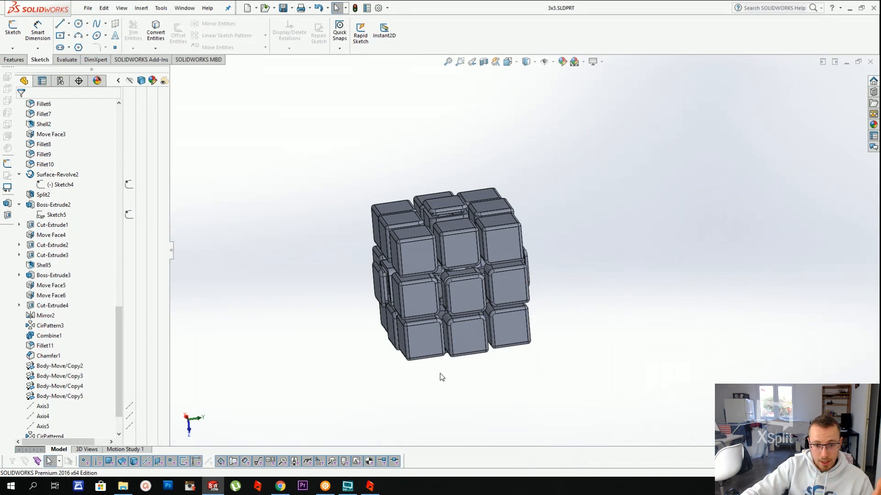
right_click(440, 373)
click(79, 291)
scroll(69, 280, up, 20)
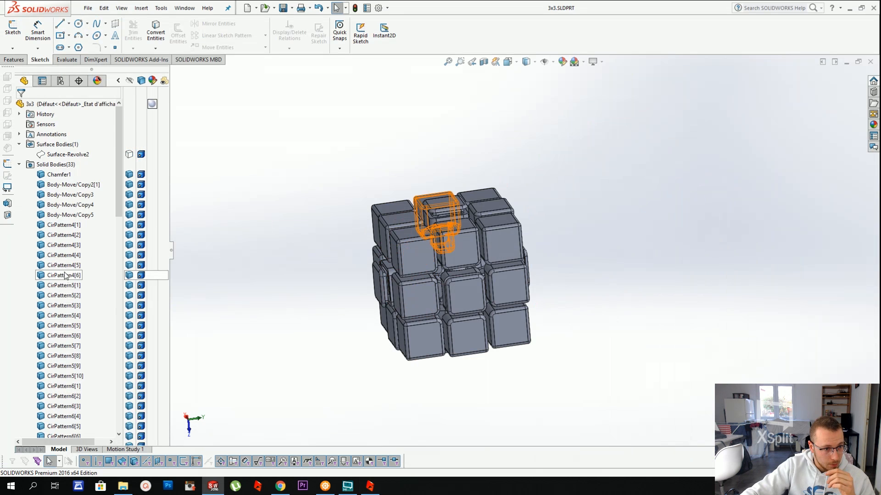
scroll(63, 274, down, 10)
right_click(51, 216)
click(95, 203)
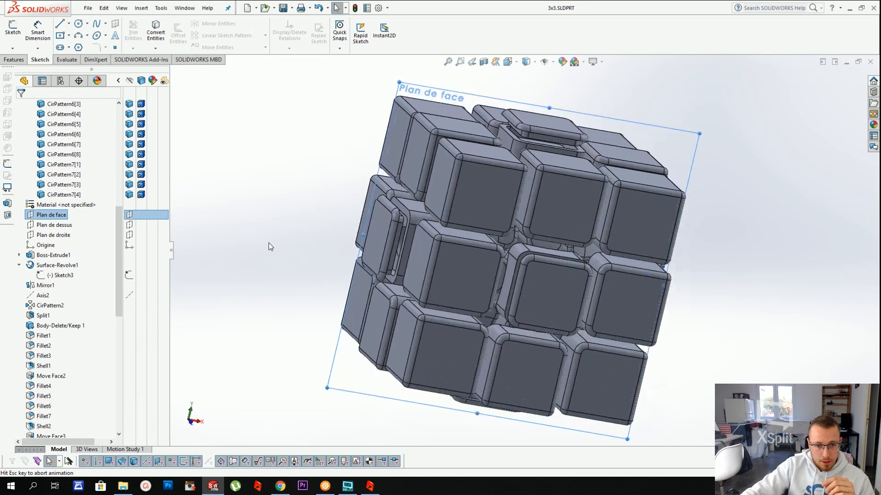
click(60, 35)
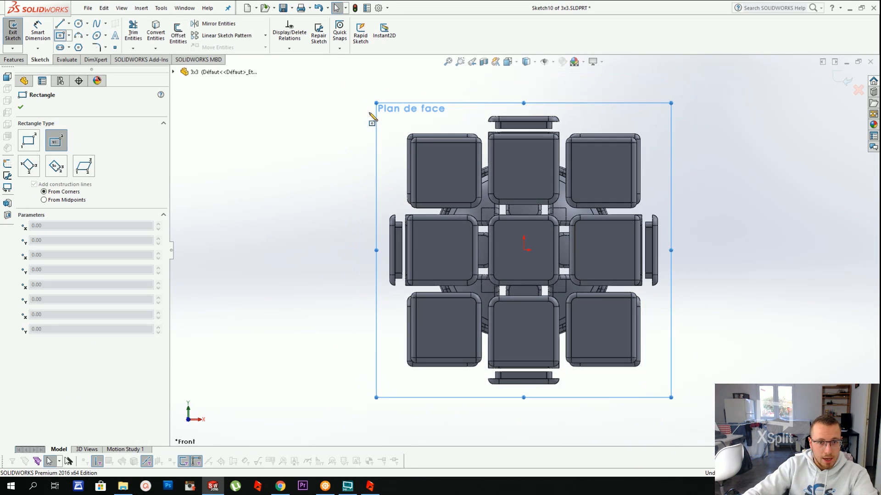
click(363, 90)
click(372, 99)
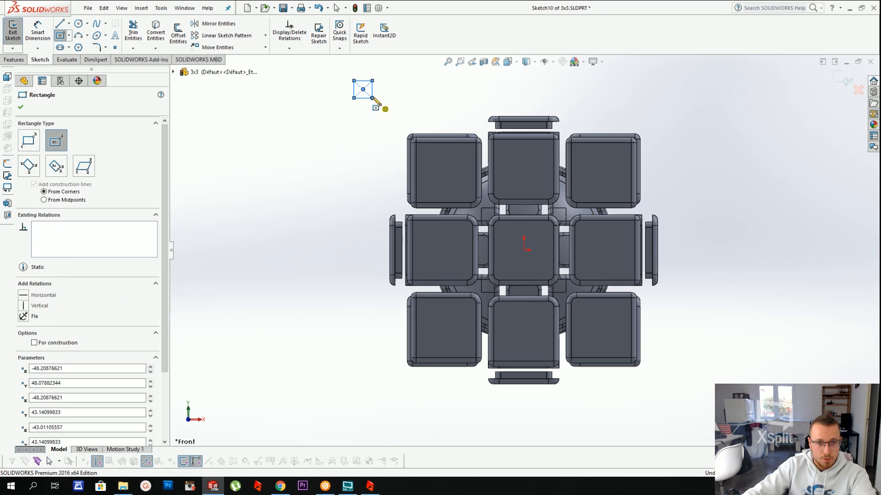
key(Escape)
Start a linear sketch pattern of the small rectangle with 10 instances spaced 10 mm along the X-axis
drag(340, 74, 385, 119)
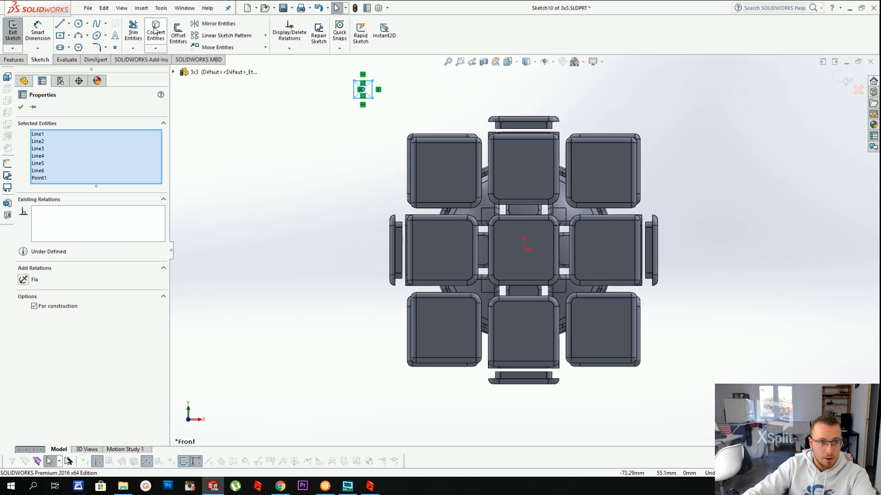
click(206, 37)
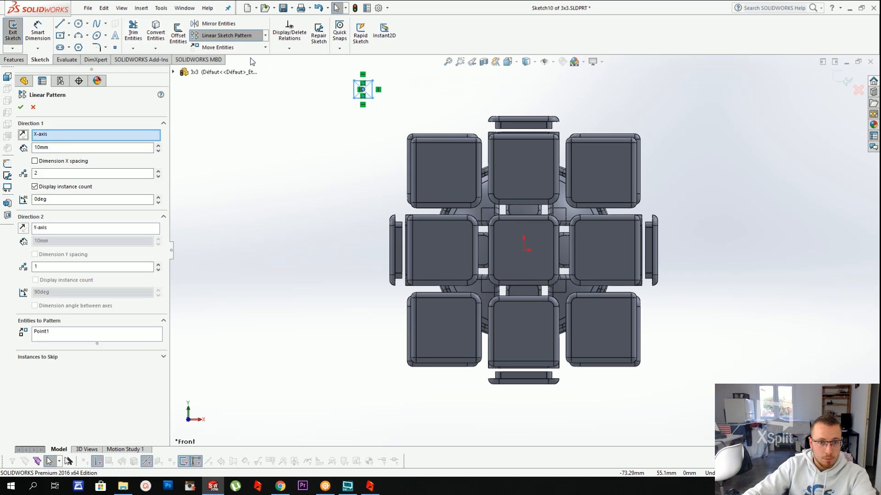
click(158, 172)
click(157, 172)
click(157, 172)
click(157, 173)
click(157, 172)
click(157, 172)
click(157, 172)
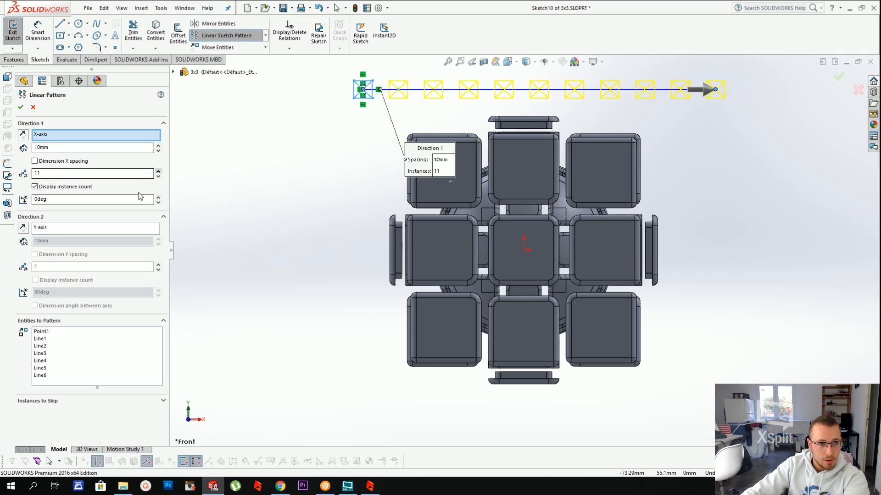
click(157, 172)
click(157, 171)
click(157, 176)
Add a reversed Y-axis direction with 11 instances at 10 mm spacing and apply the linear sketch pattern
click(158, 265)
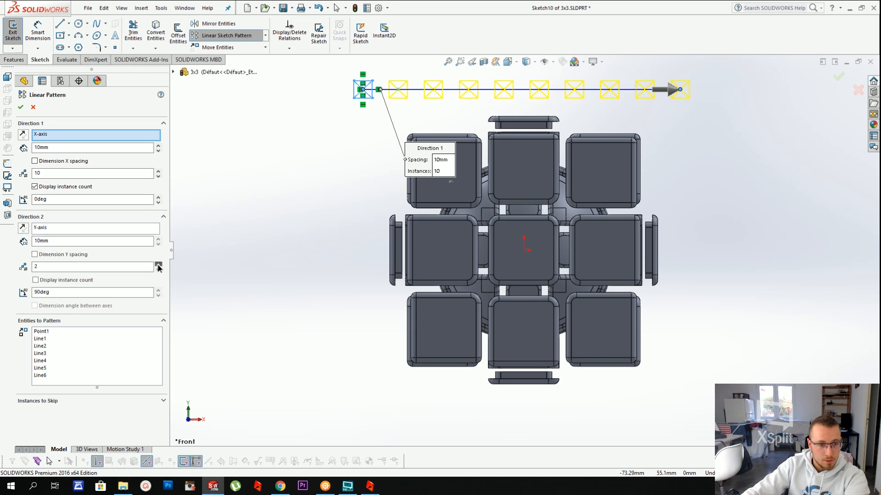
click(158, 265)
click(158, 264)
click(23, 228)
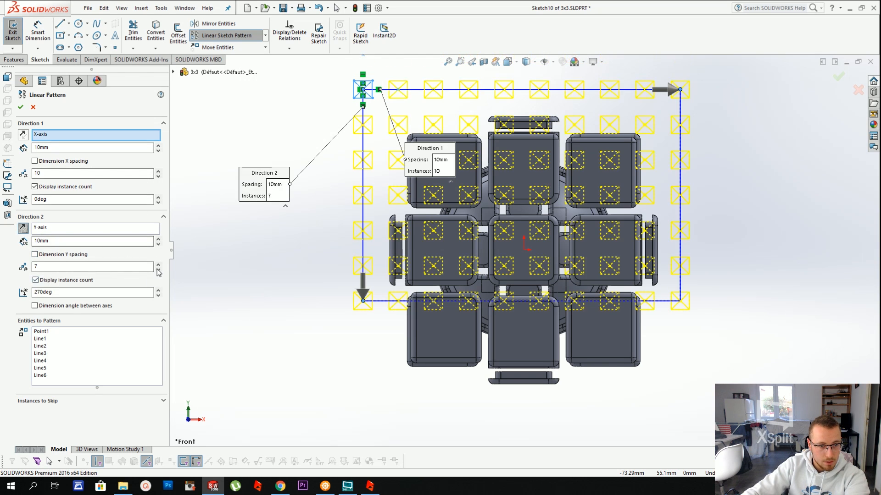
click(158, 265)
click(158, 265)
click(158, 264)
click(158, 266)
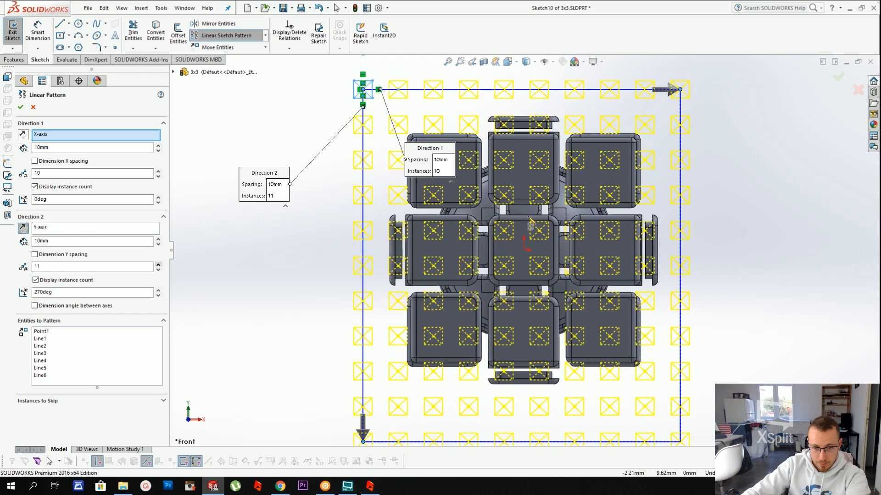
scroll(589, 165, up, 1)
right_click(590, 165)
Draw a large centre rectangle from the origin that encloses the whole grid of small squares
click(60, 35)
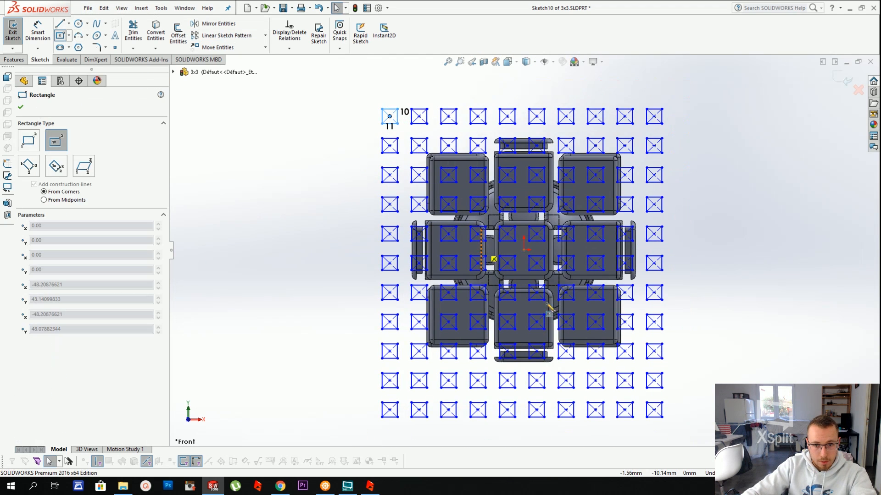
click(523, 250)
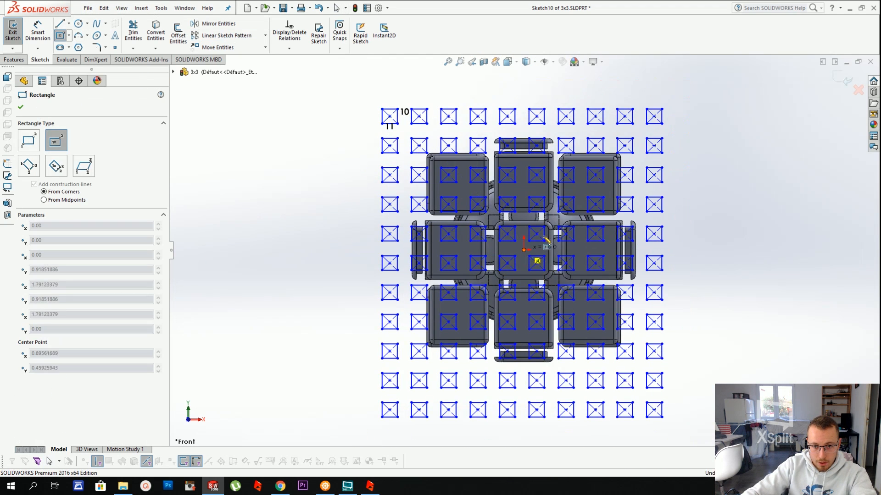
click(678, 72)
key(Escape)
Extrude the grid sketch as a 2 mm thick perforated plate through the cube's middle, with the direction reversed
click(142, 8)
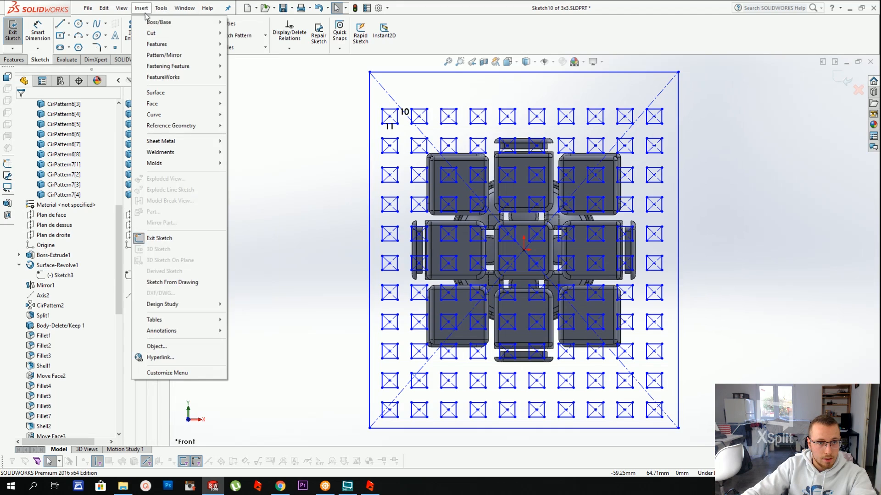
mouse_move(170, 23)
click(275, 23)
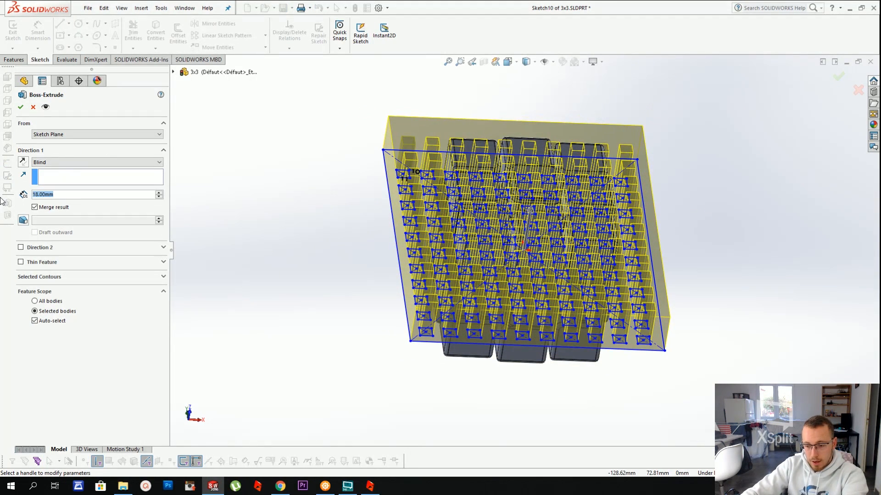
text(2)
key(Return)
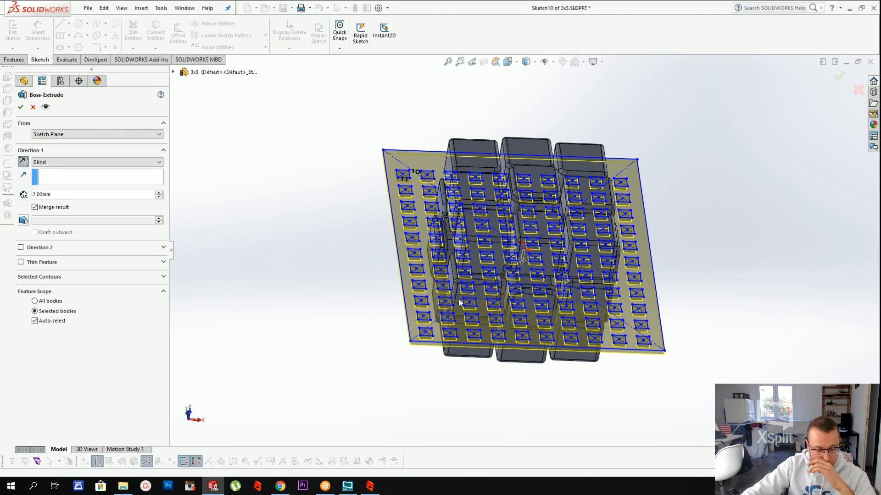
mouse_move(411, 197)
middle_down()
mouse_move(368, 230)
mouse_move(385, 201)
mouse_move(455, 270)
mouse_move(440, 239)
mouse_move(459, 222)
middle_up()
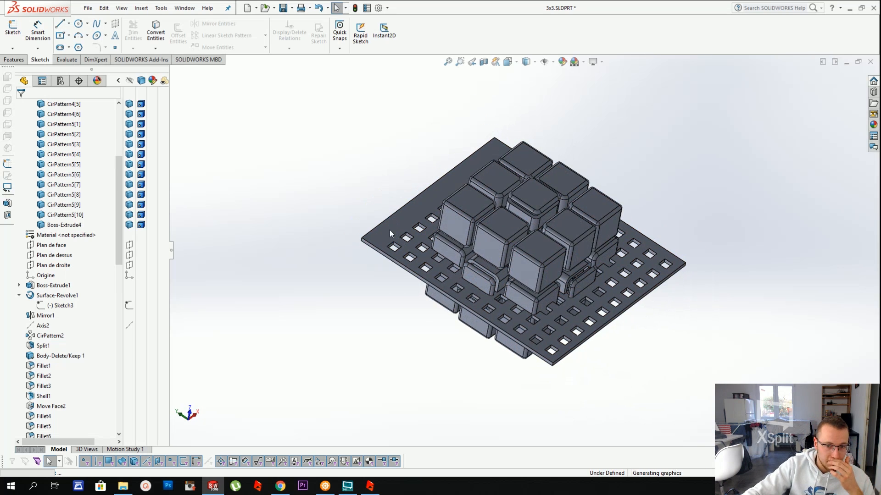
Try to delete all entities of the grid sketch, then discard the sketch changes and exit the sketch
scroll(392, 233, up, 6)
drag(387, 150, 627, 365)
key(Delete)
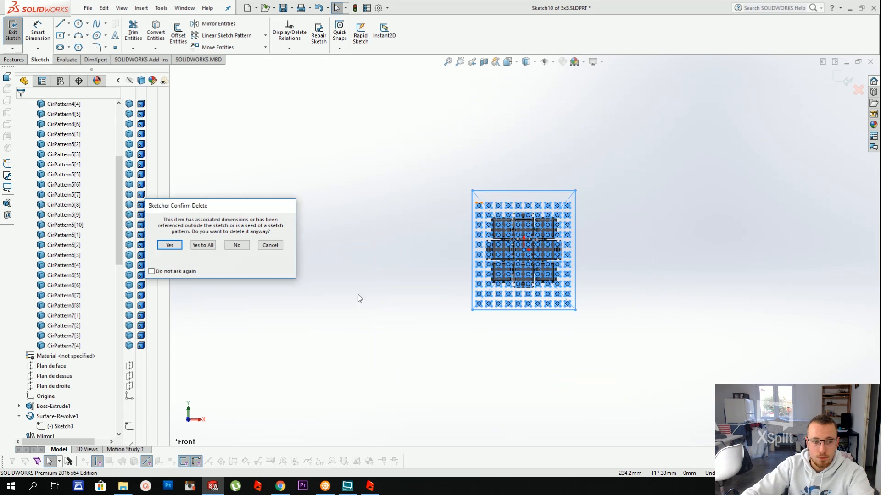
key(Escape)
click(858, 90)
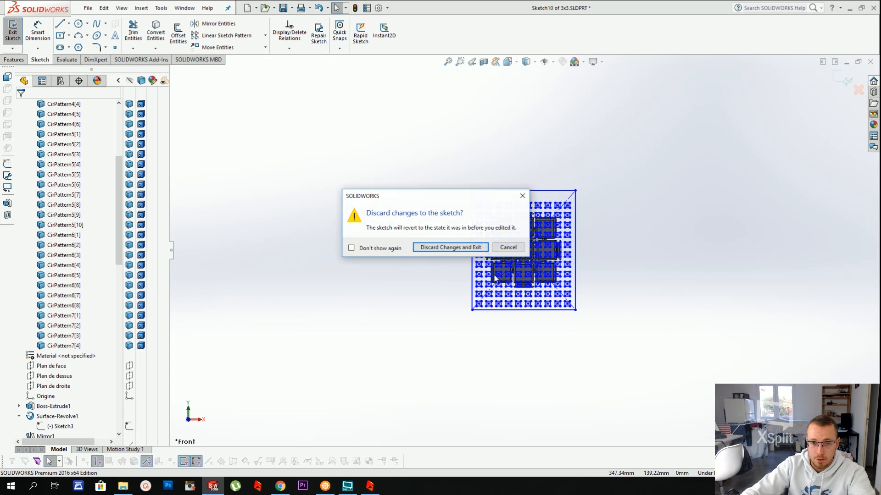
click(444, 248)
Delete Sketch10, the leftover grid sketch, from the part
scroll(87, 405, down, 10)
click(62, 427)
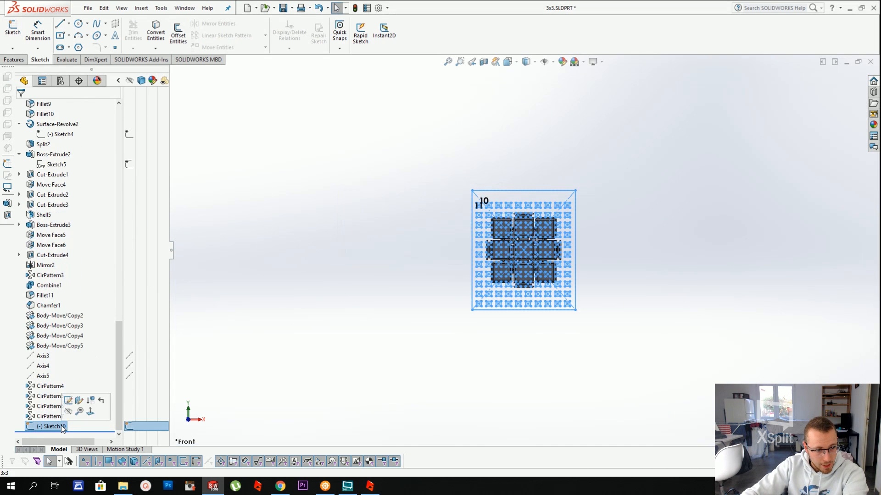
key(Delete)
key(Return)
scroll(473, 276, down, 8)
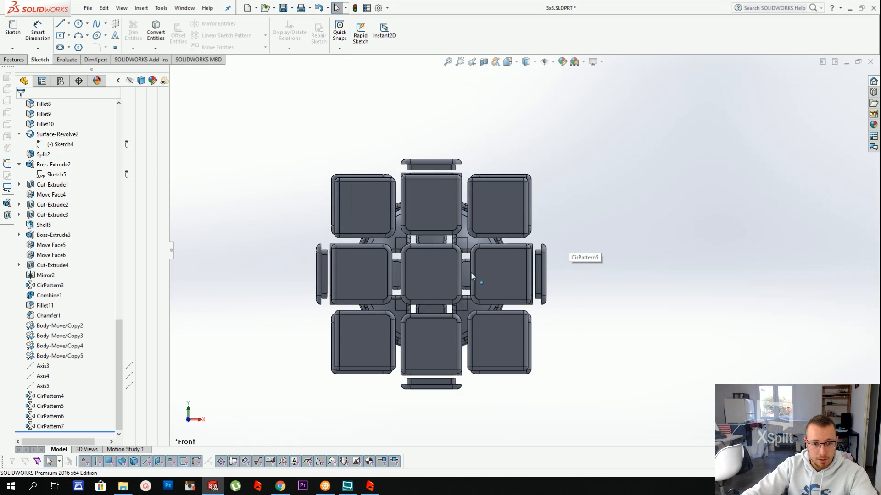
Switch to Magics and import 3x3.STL from the 02_tutorials folder with As Is placement
click(370, 486)
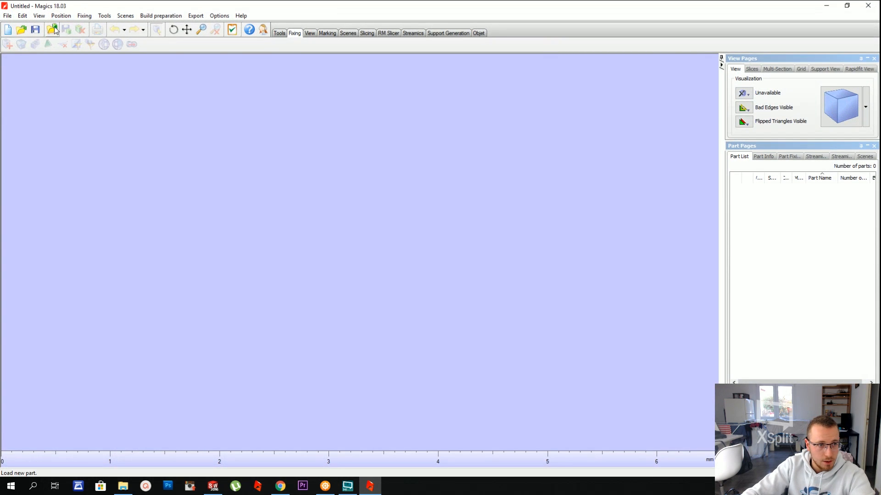
click(52, 30)
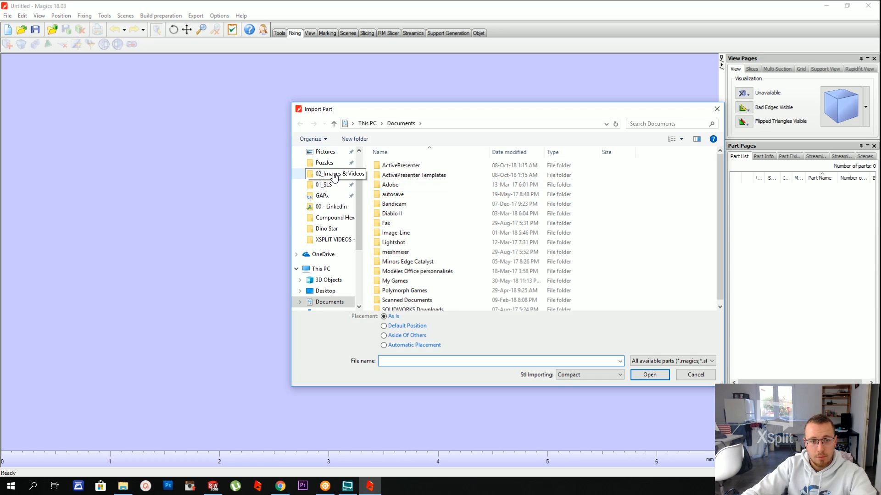
click(334, 175)
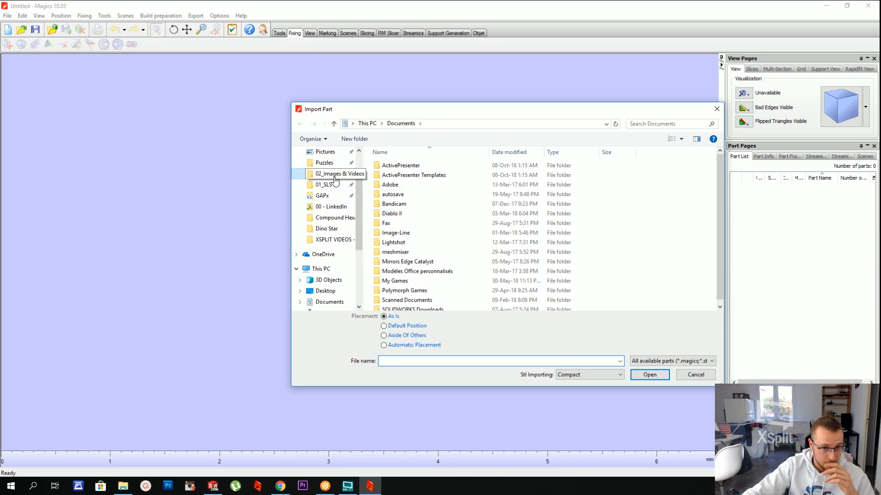
click(326, 184)
click(412, 166)
double_click(412, 166)
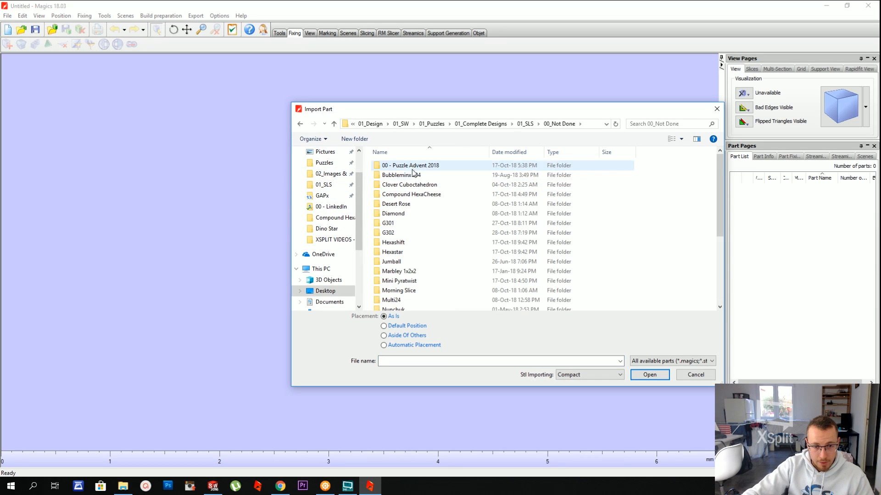
click(539, 125)
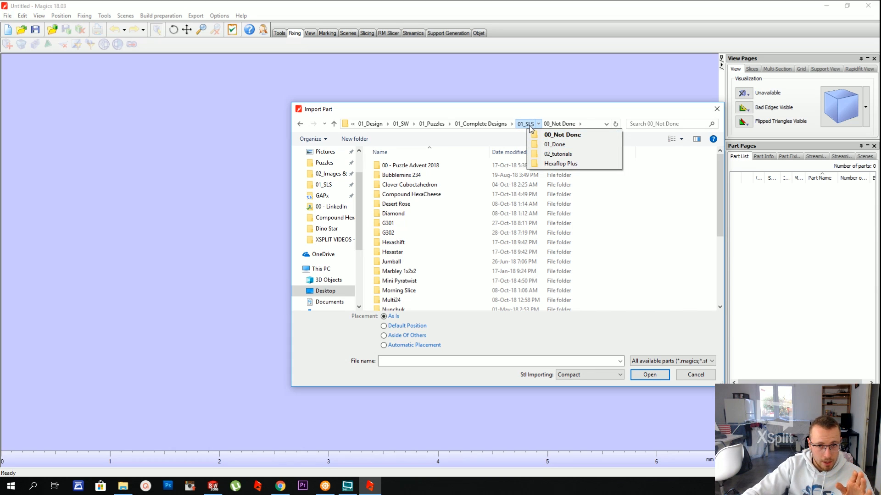
click(553, 155)
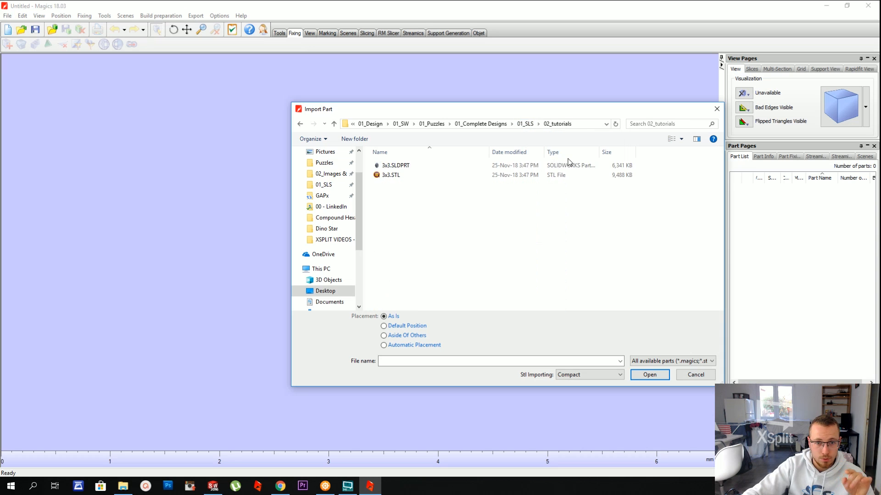
double_click(390, 176)
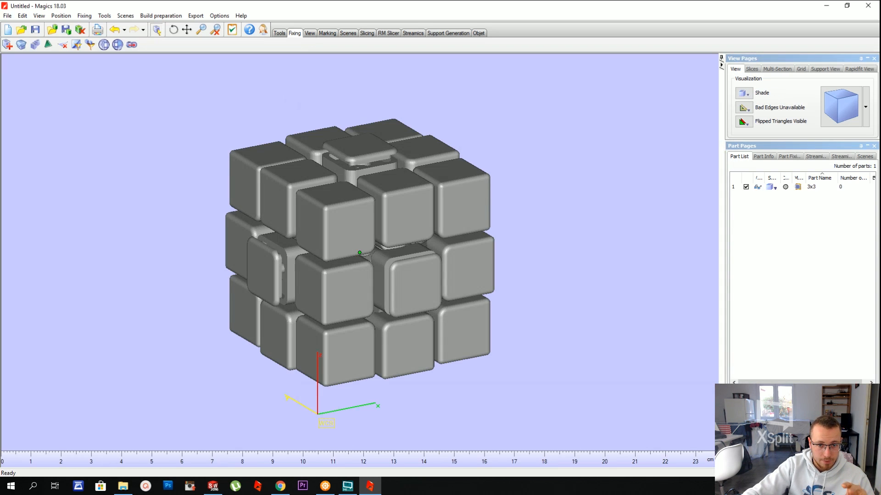
Create a scene from the modeler scene using the EOS Eosint M 250 (mm) machine
click(161, 16)
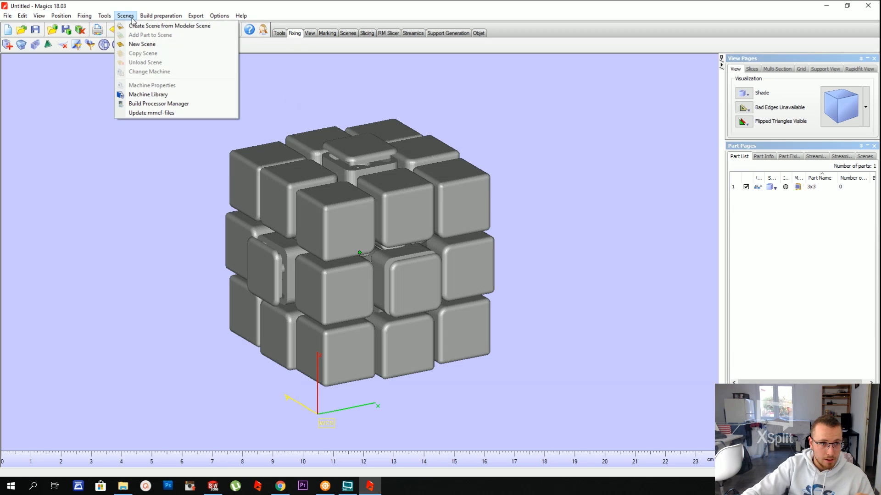
click(132, 27)
click(615, 210)
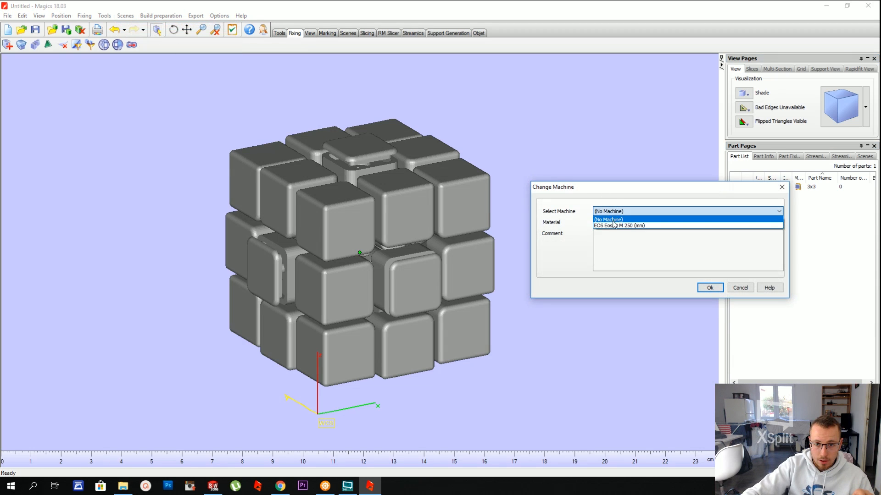
click(633, 225)
click(709, 287)
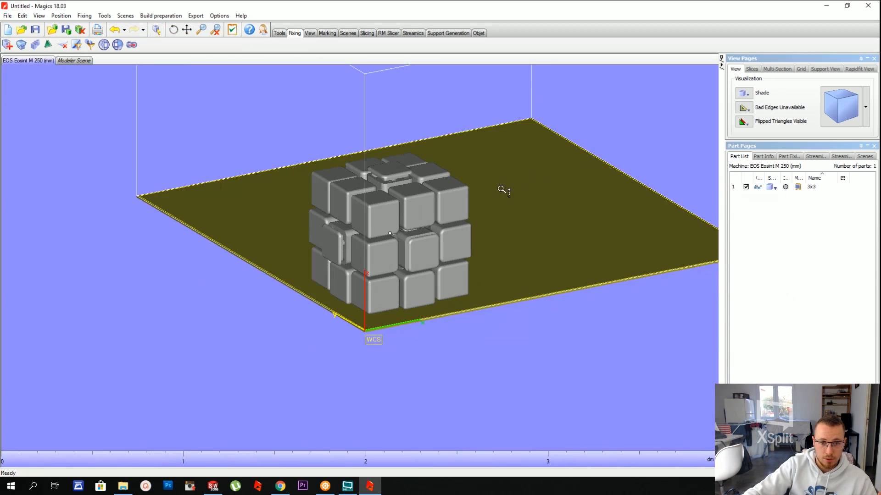
scroll(373, 198, up, 1)
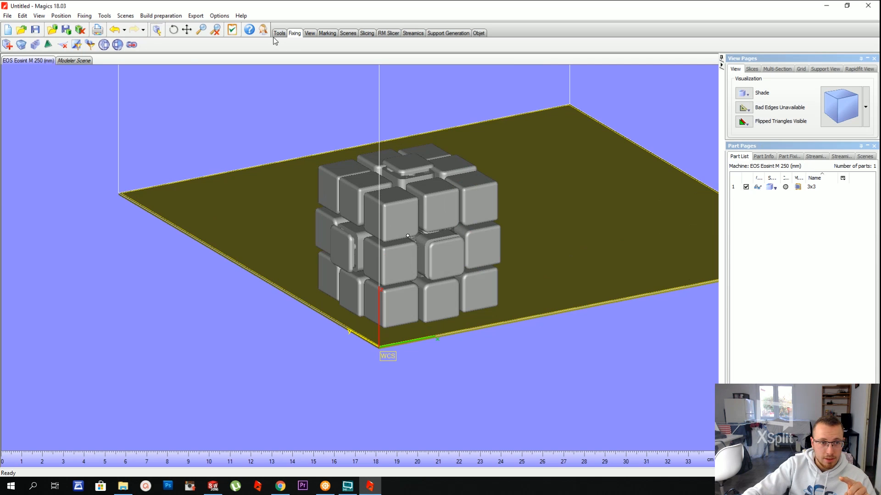
Start the Sinterbox Wizard for the cube with part margin, thickness and cover thickness all at 1 mm
click(146, 17)
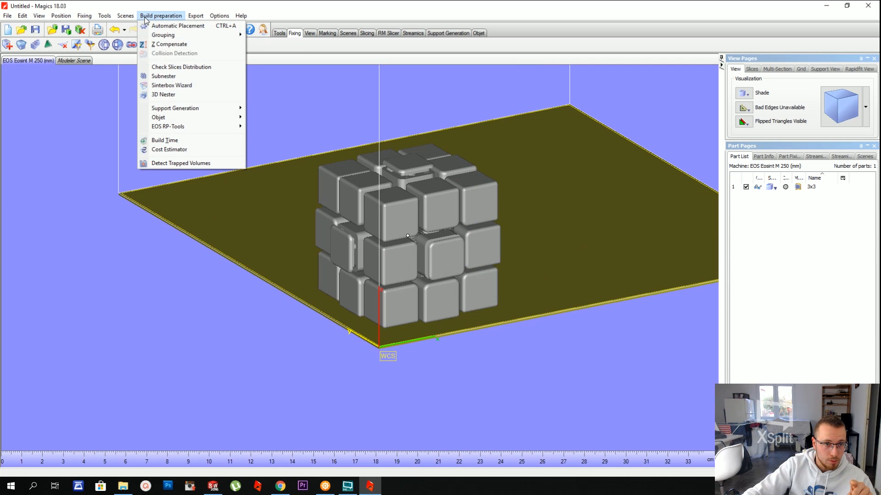
click(162, 85)
click(406, 354)
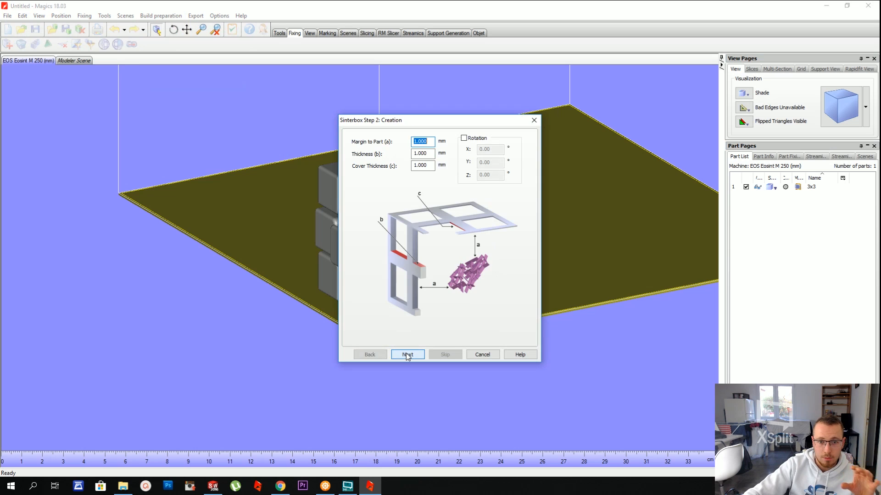
click(407, 356)
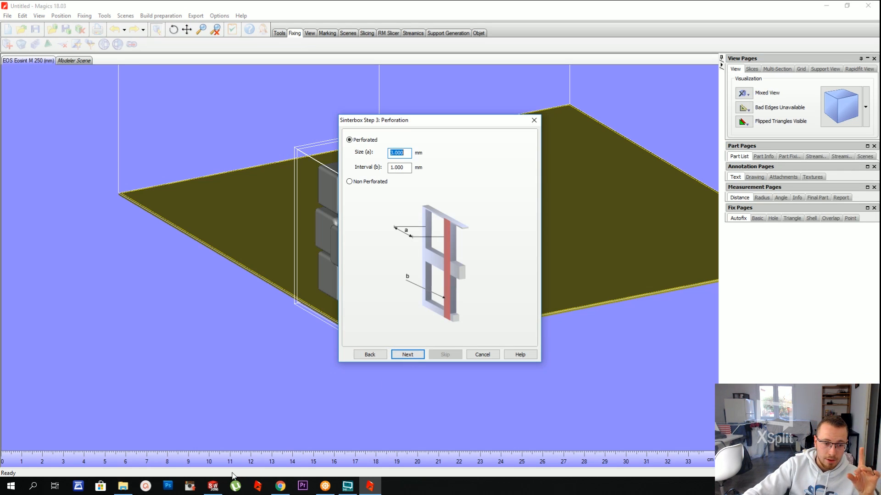
Look up PartStacker_Sinterboxer.exe in the Logiciel folder's PartStacker subfolder in File Explorer, then close the Explorer window
mouse_move(123, 486)
click(153, 452)
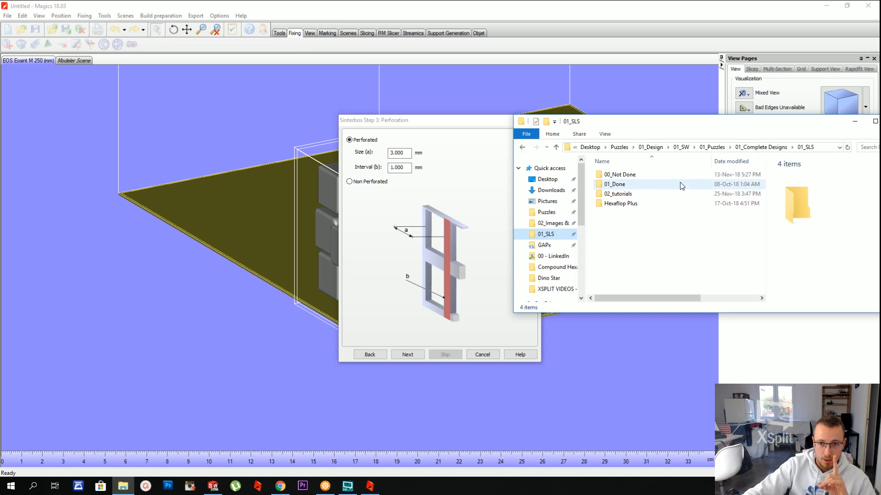
click(575, 148)
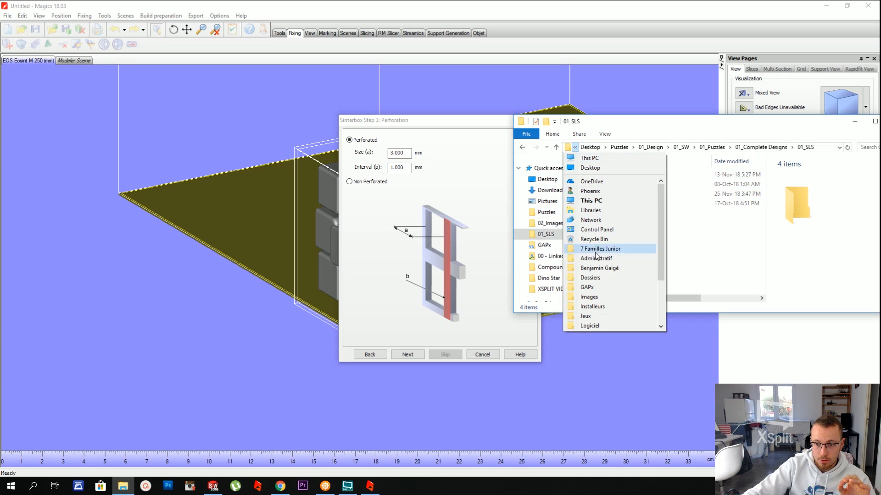
scroll(596, 249, down, 5)
click(590, 258)
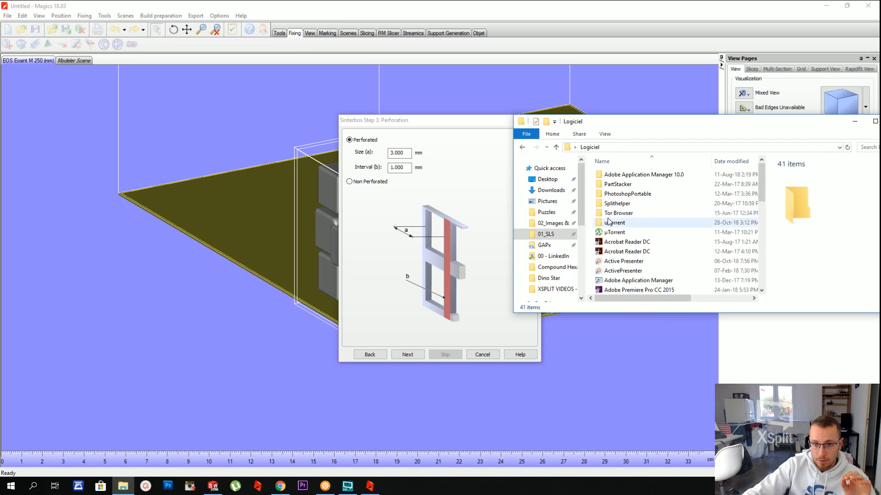
click(614, 184)
double_click(617, 184)
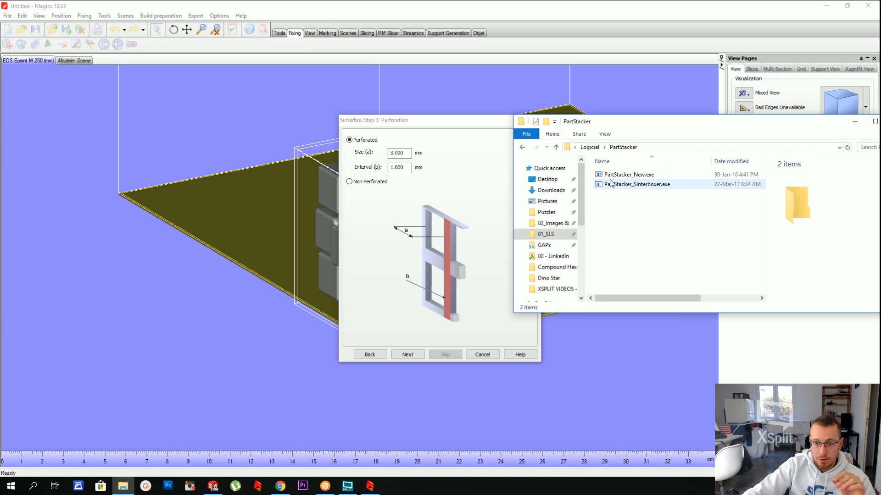
click(590, 147)
double_click(636, 188)
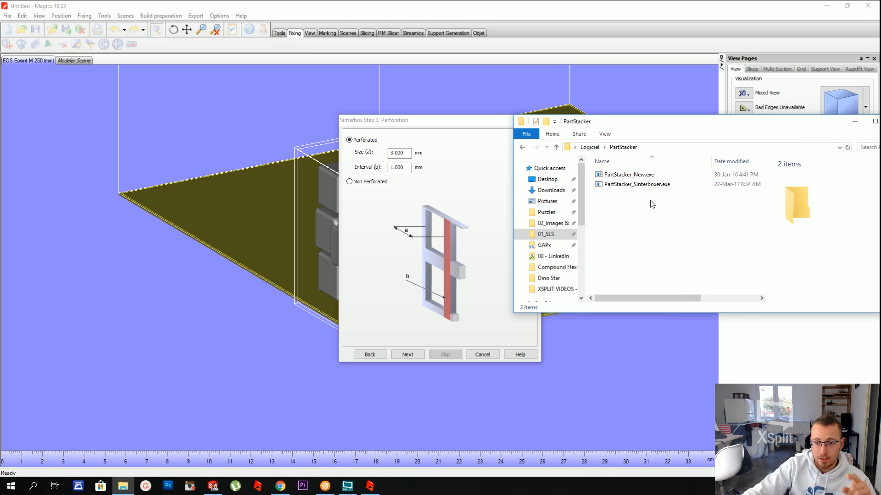
click(646, 187)
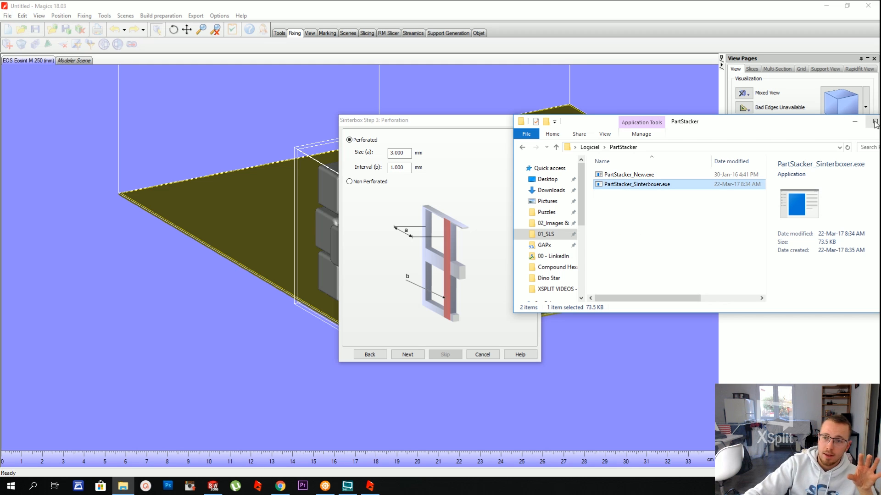
drag(776, 129, 730, 138)
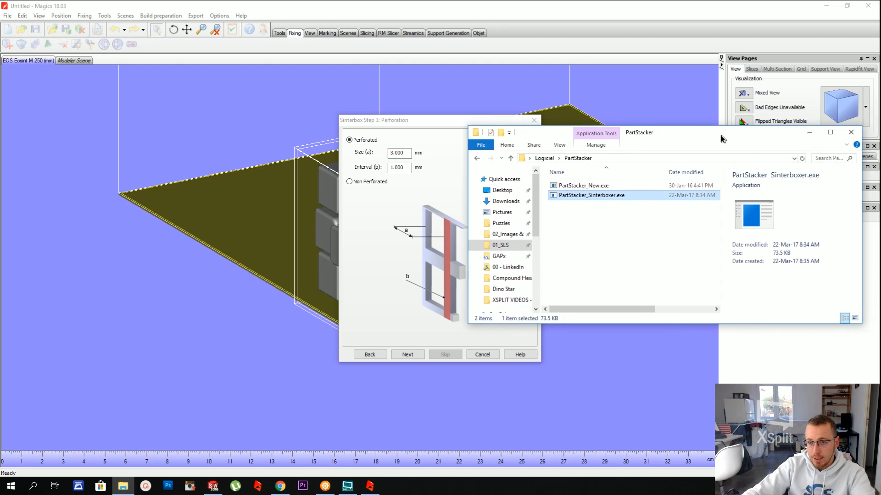
click(845, 130)
Finish the sinterbox with 3 mm perforations at 1 mm intervals and the text "Label", 0.5 mm deep on the inside
click(416, 358)
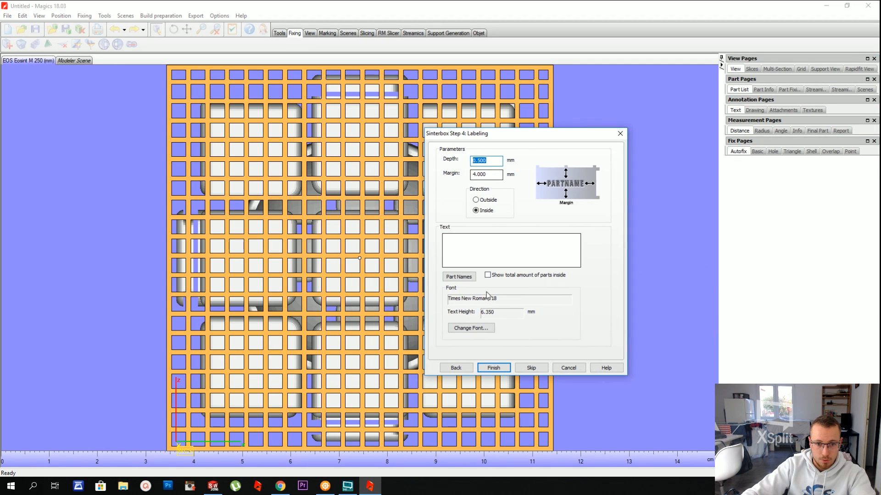
text(Label)
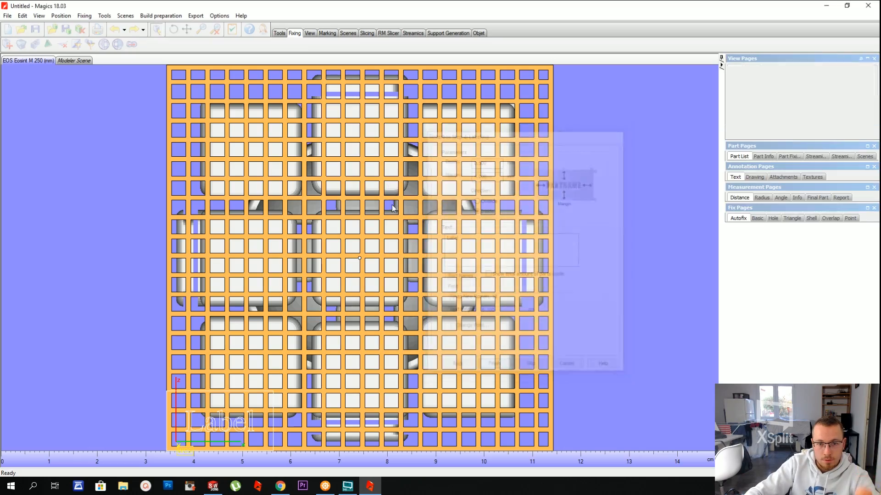
Examine the generated sinterbox and its label plate around the cube from several angles
scroll(641, 193, up, 2)
scroll(549, 224, down, 4)
scroll(549, 225, up, 5)
scroll(555, 202, down, 5)
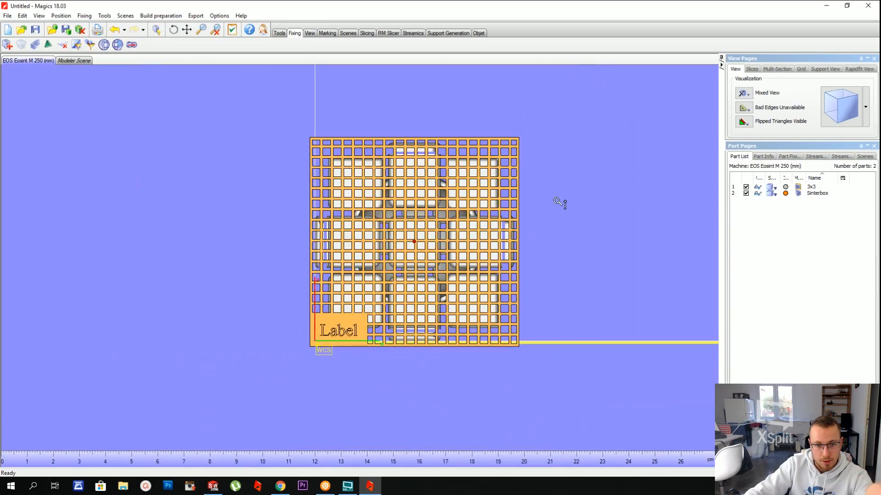
middle_drag(555, 202, 539, 232)
scroll(539, 233, up, 1)
right_drag(538, 232, 432, 232)
scroll(432, 229, up, 3)
scroll(463, 229, down, 6)
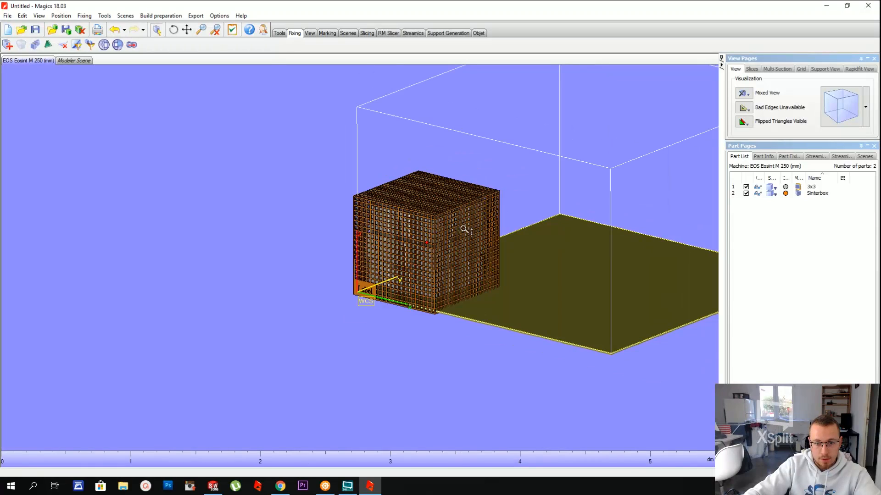
scroll(462, 221, up, 4)
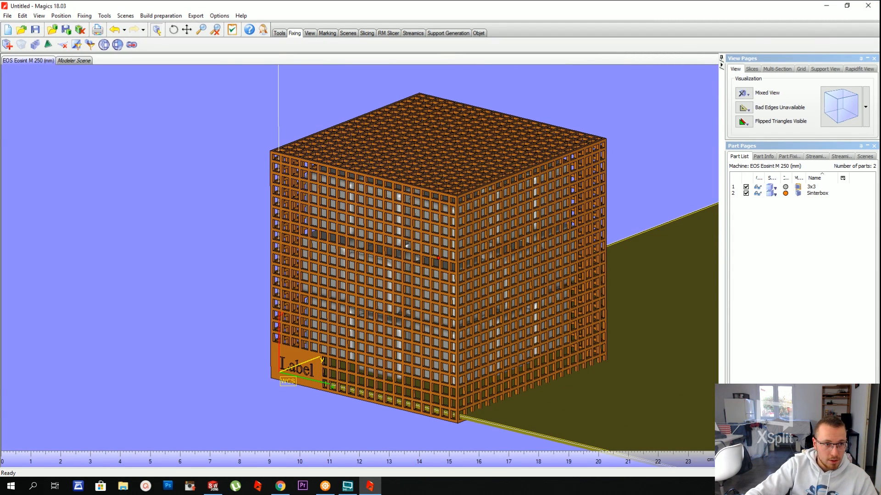
Merge the 3x3 cube and the sinterbox into a single part
click(105, 15)
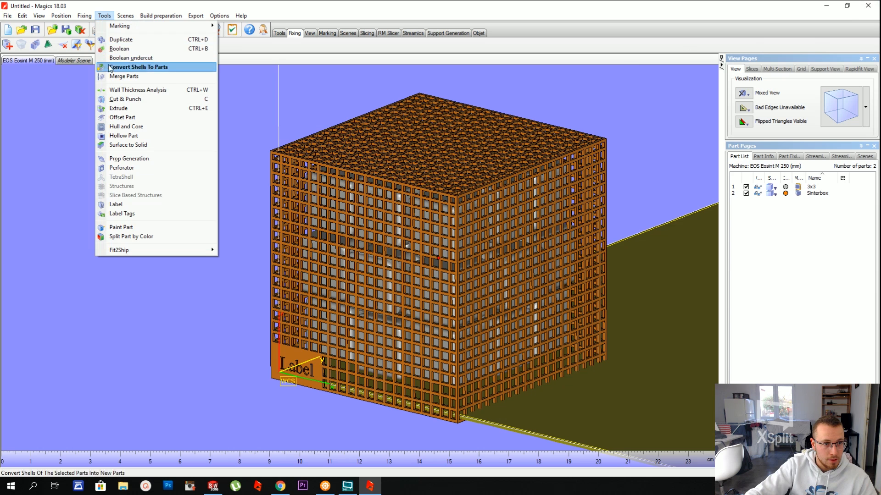
click(110, 77)
click(683, 271)
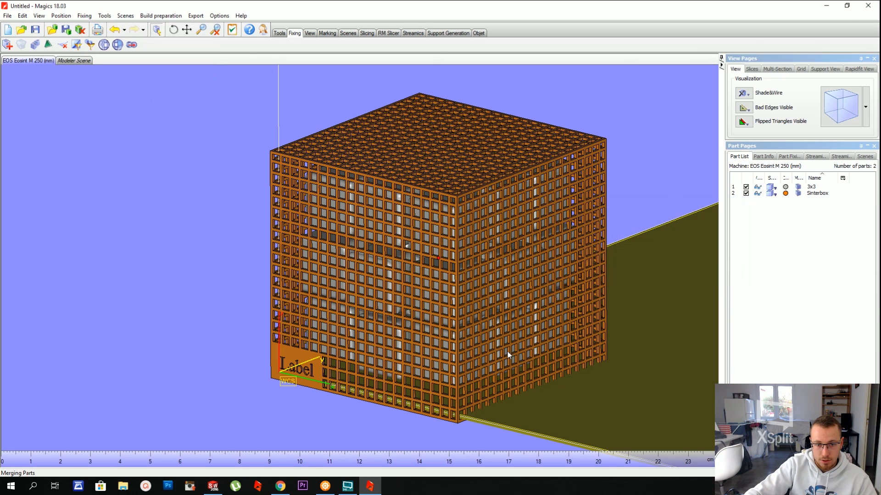
Save the merged part as 3x3.STL, replacing the existing file, and close Magics without saving the project
click(67, 30)
double_click(379, 169)
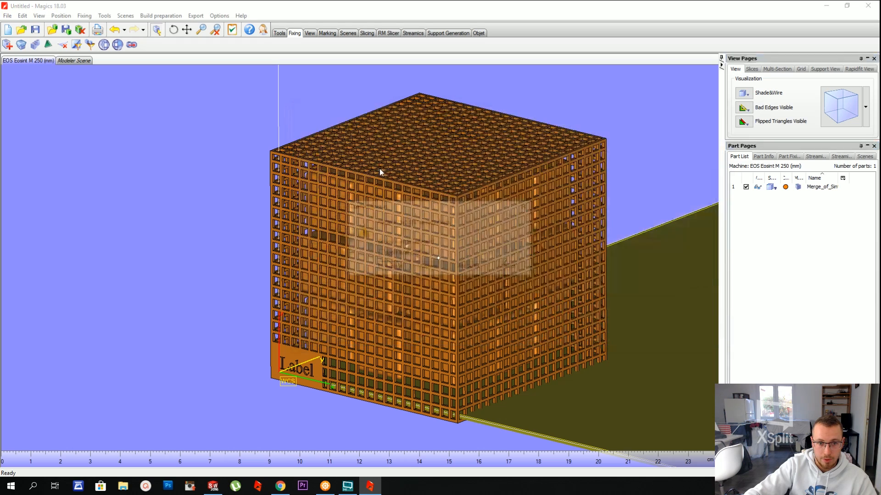
click(396, 270)
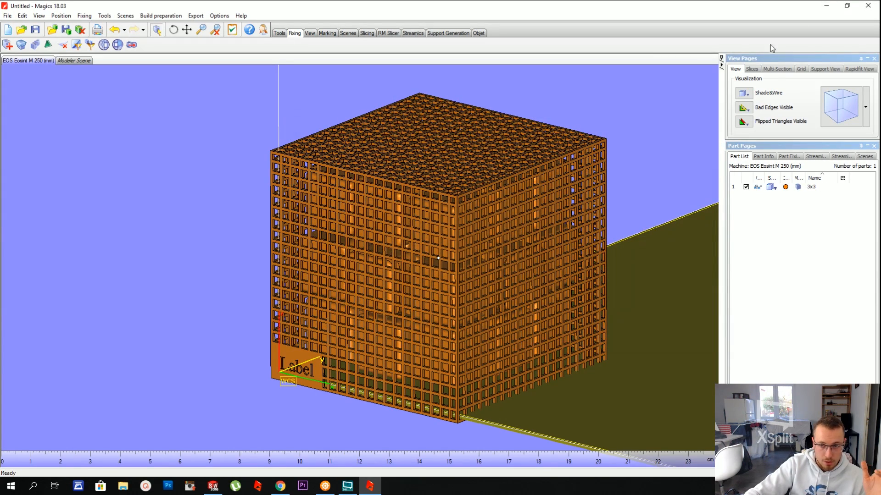
click(874, 7)
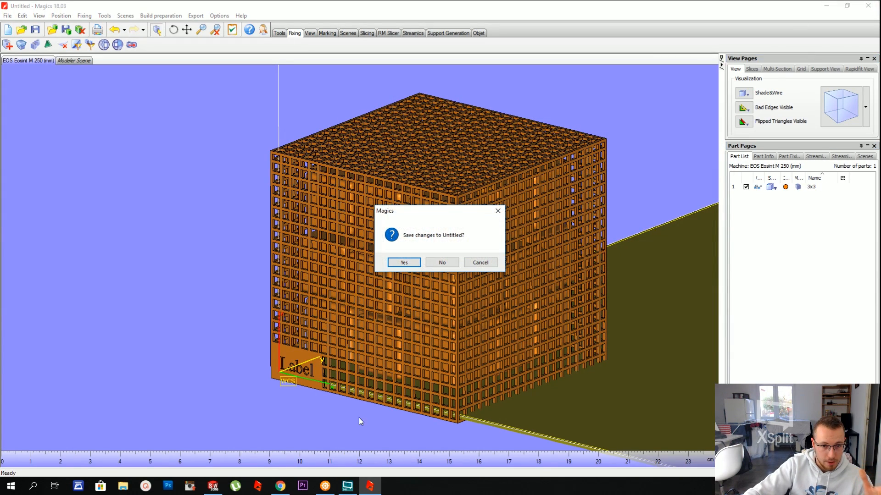
click(453, 263)
Open the 02_tutorials folder inside 01_SLS in File Explorer and select 3x3.STL
click(100, 487)
click(123, 486)
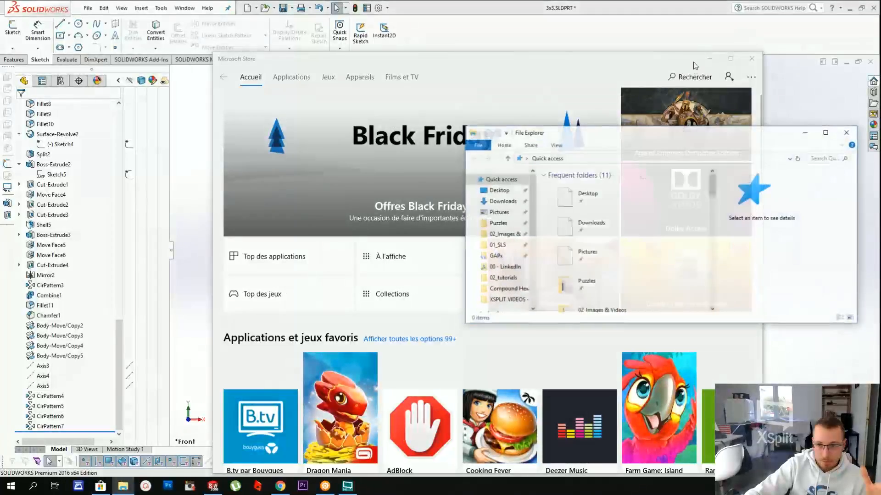
click(751, 58)
click(497, 246)
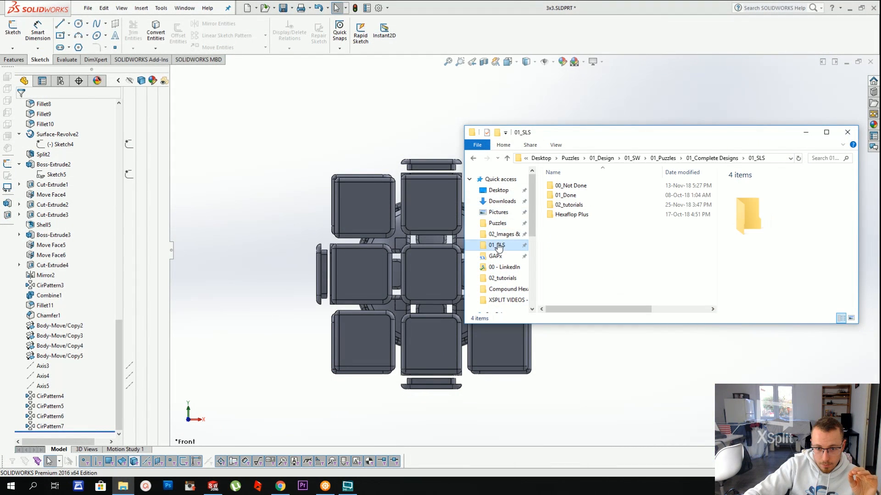
double_click(569, 205)
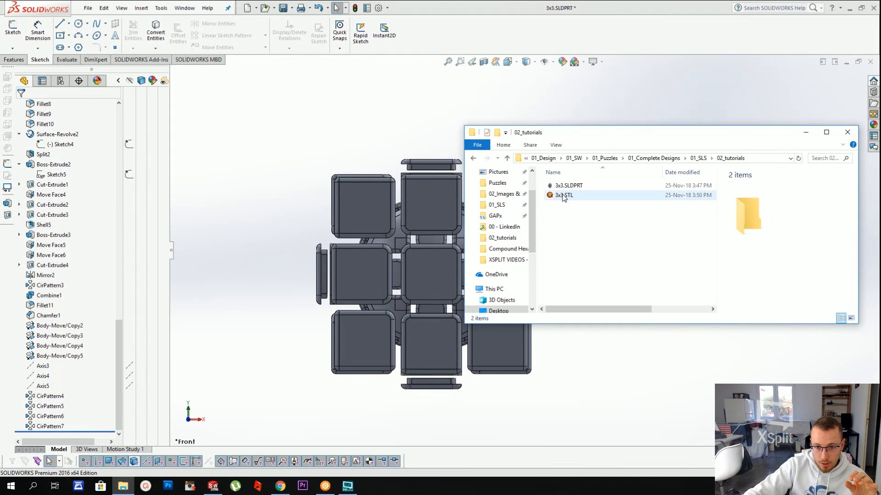
click(570, 198)
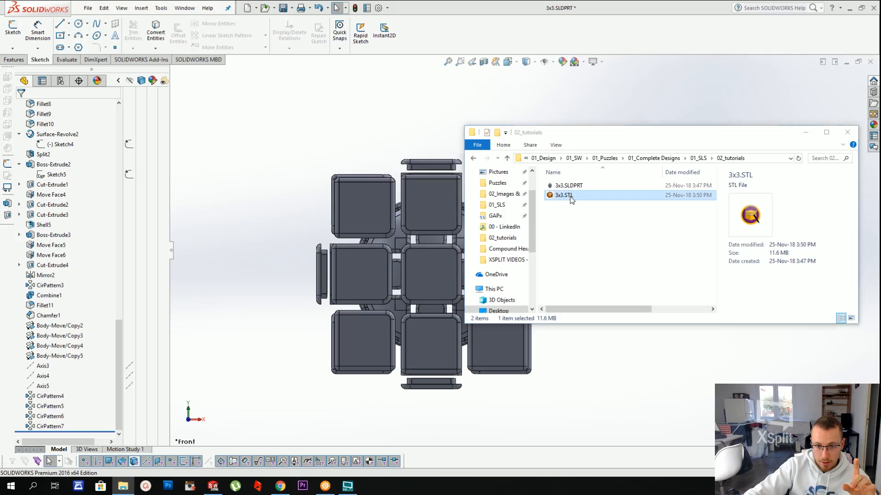
Open 3x3.STL in MYRIAD 3D Reader, inspect the sinterbox around the cube from another angle, and close the viewer
double_click(571, 197)
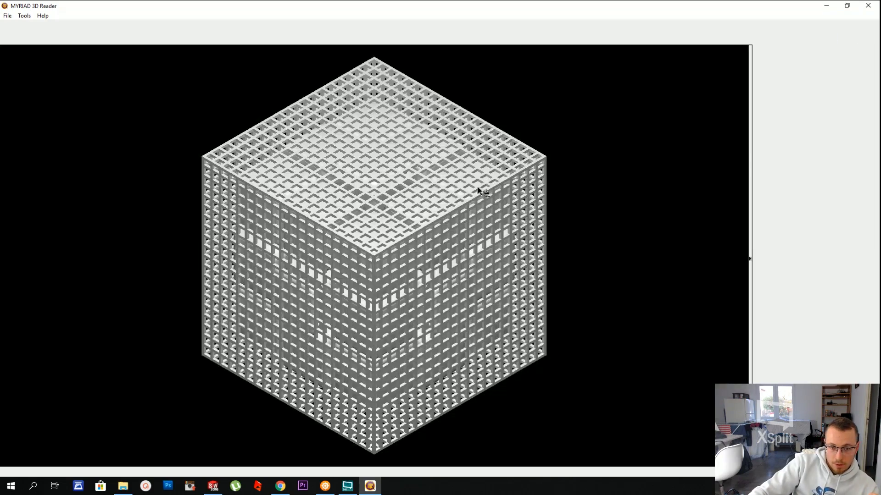
drag(478, 186, 395, 216)
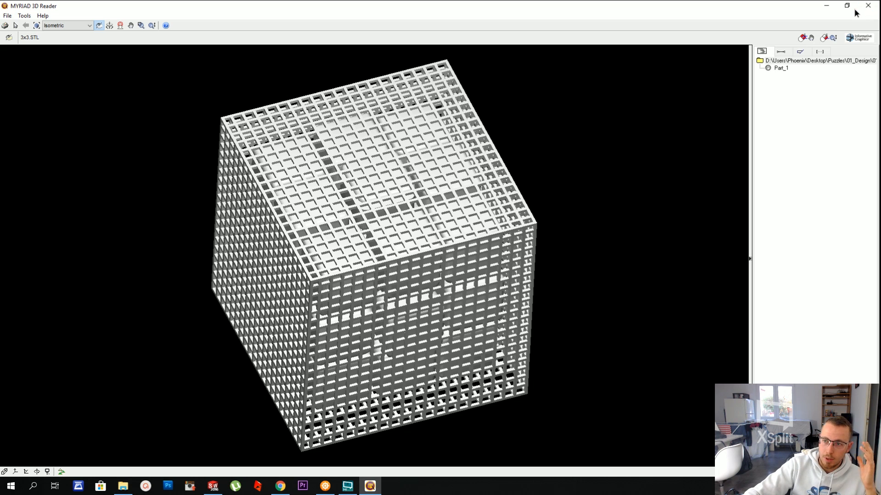
click(866, 6)
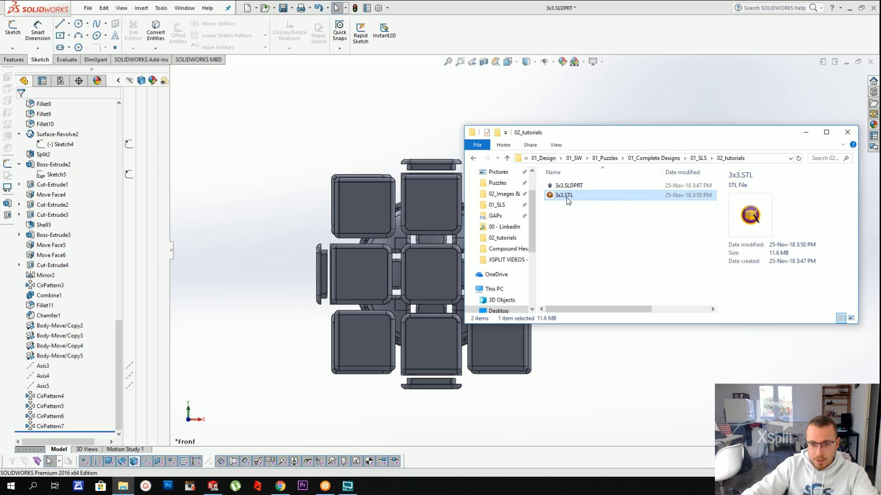
Deselect the STL file and close the 02_tutorials folder window to return to the cube part in SOLIDWORKS
drag(584, 213, 559, 195)
click(571, 215)
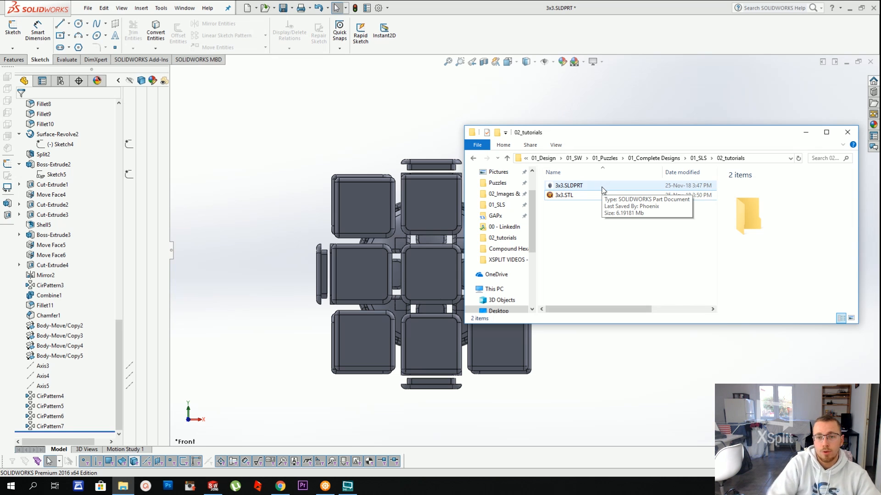
click(848, 133)
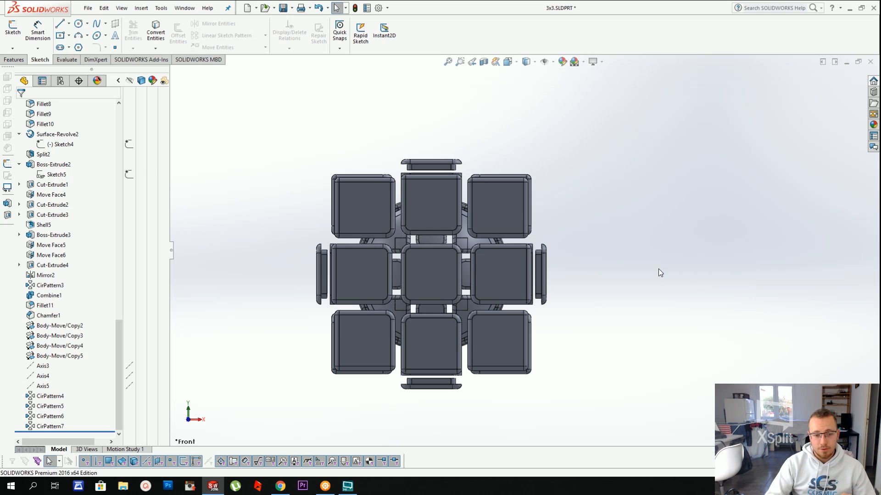
Show the exploded 3x3 cube at an angle and apply the Plain White scene to its background
middle_drag(604, 275, 545, 335)
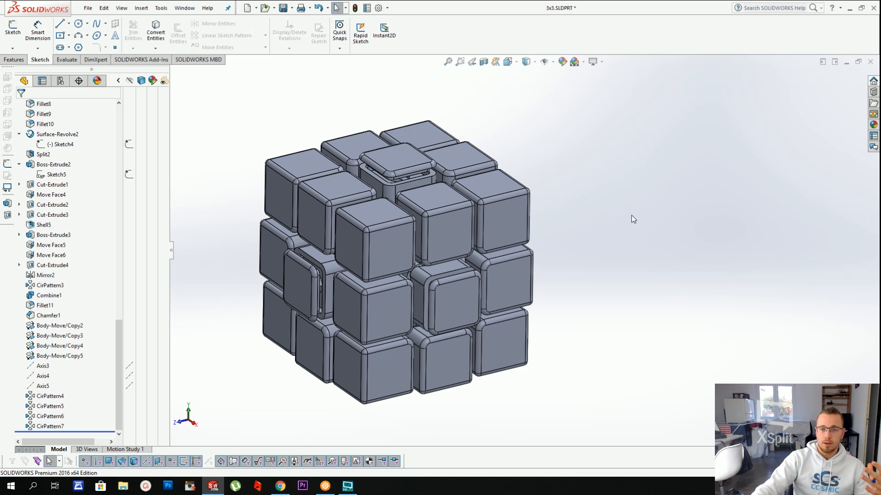
middle_drag(631, 216, 629, 232)
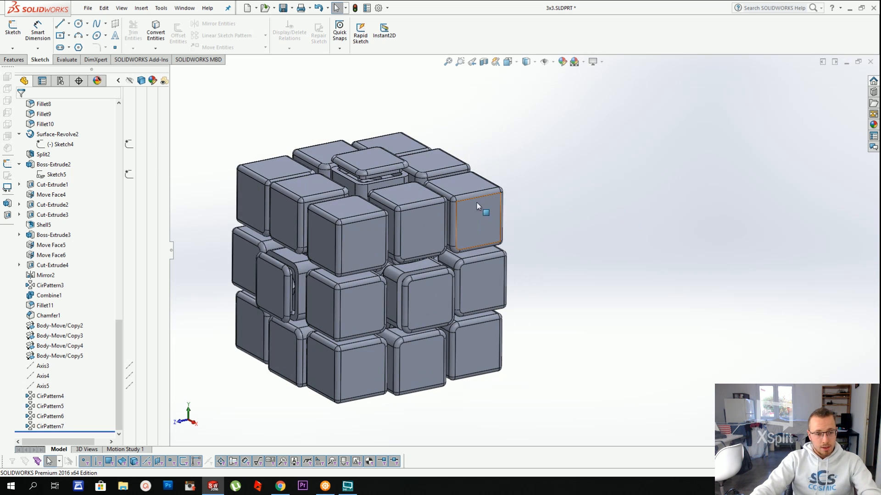
middle_drag(557, 167, 635, 165)
scroll(392, 211, down, 1)
scroll(400, 209, up, 2)
scroll(423, 289, down, 2)
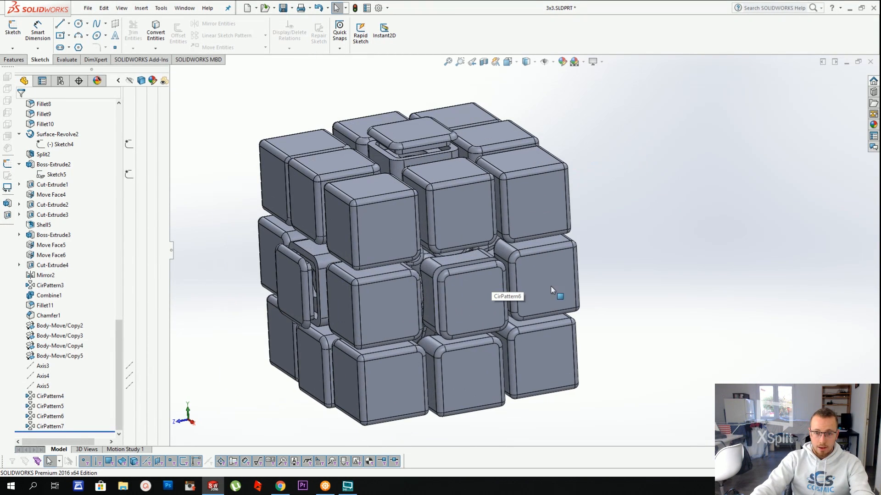
scroll(560, 294, up, 2)
scroll(580, 73, down, 1)
click(583, 64)
click(591, 86)
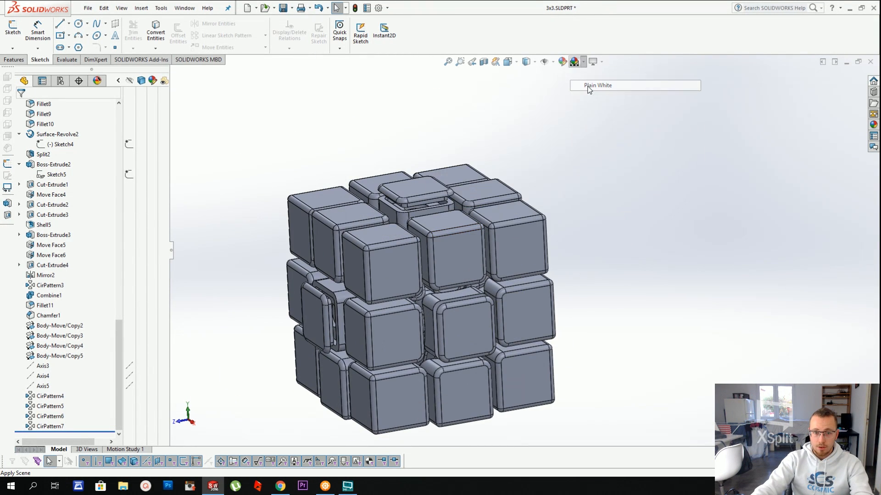
scroll(596, 275, down, 2)
scroll(499, 341, up, 1)
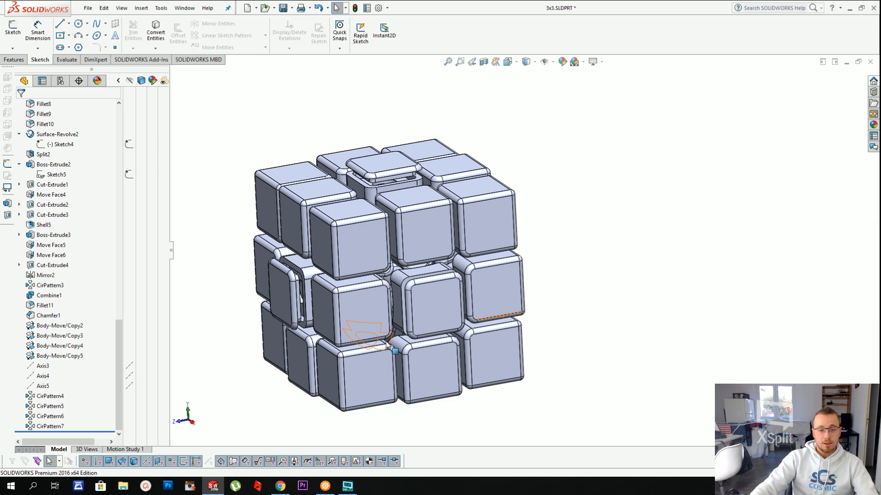
scroll(540, 297, up, 3)
scroll(540, 297, down, 3)
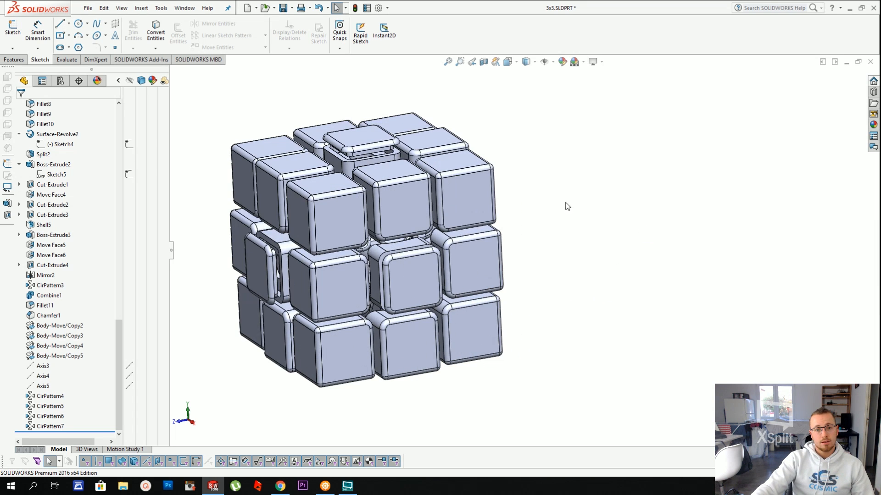
scroll(631, 230, up, 2)
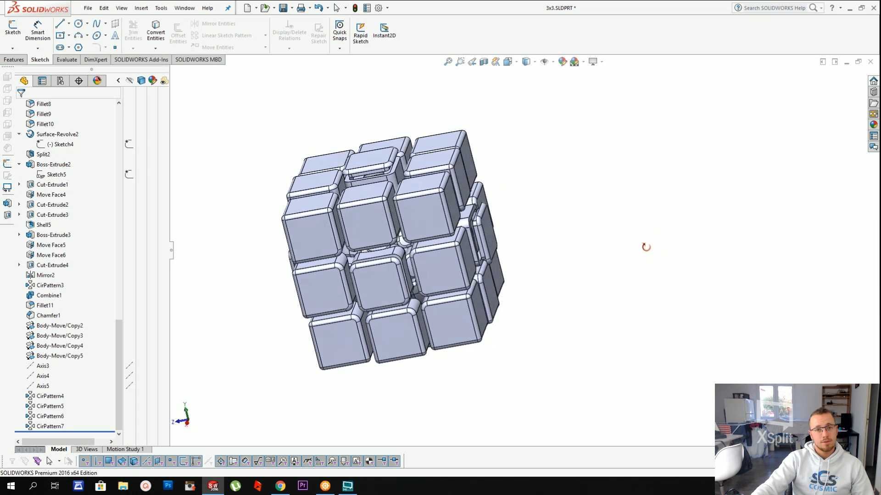